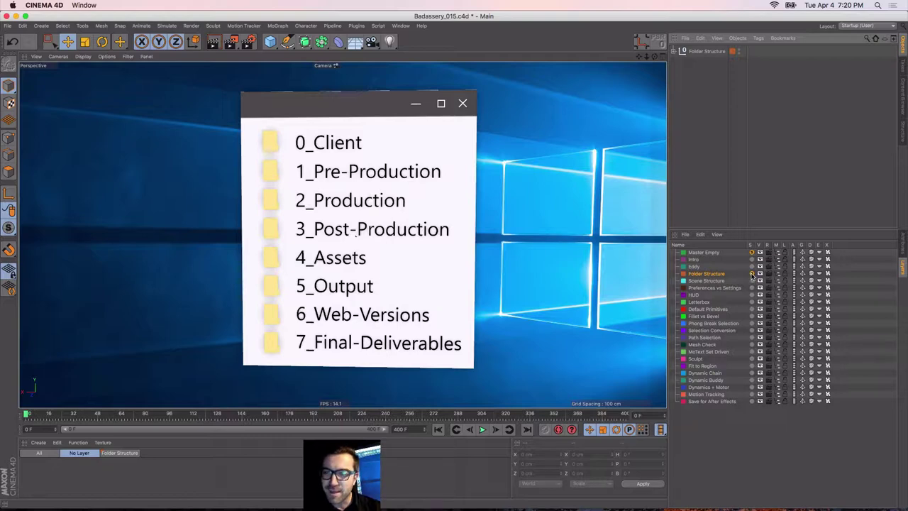
# Turn off solo for the Folder Structure layer, solo the Scene Structure layer, and frame its whole set from the front
pyautogui.click(752, 273)
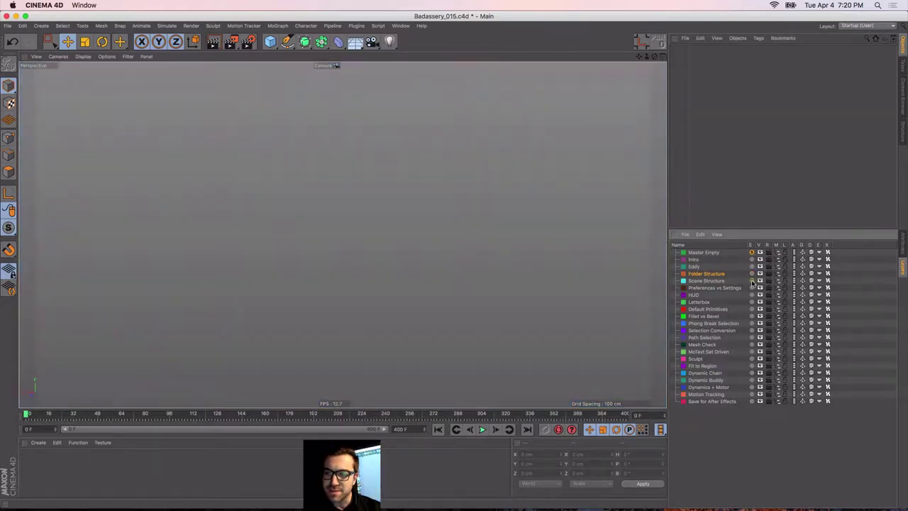
pyautogui.click(752, 281)
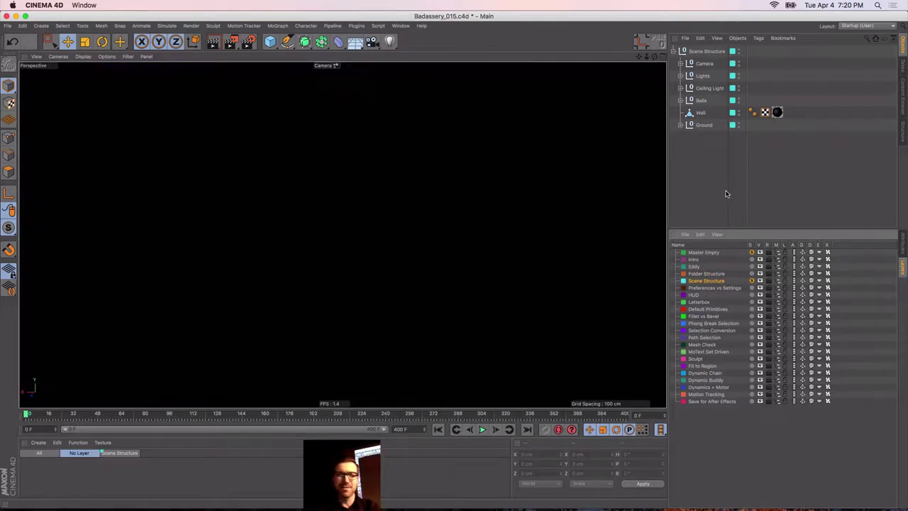
pyautogui.keyDown('alt'); pyautogui.moveTo(387, 205); pyautogui.dragTo(623, 180); pyautogui.keyUp('alt')
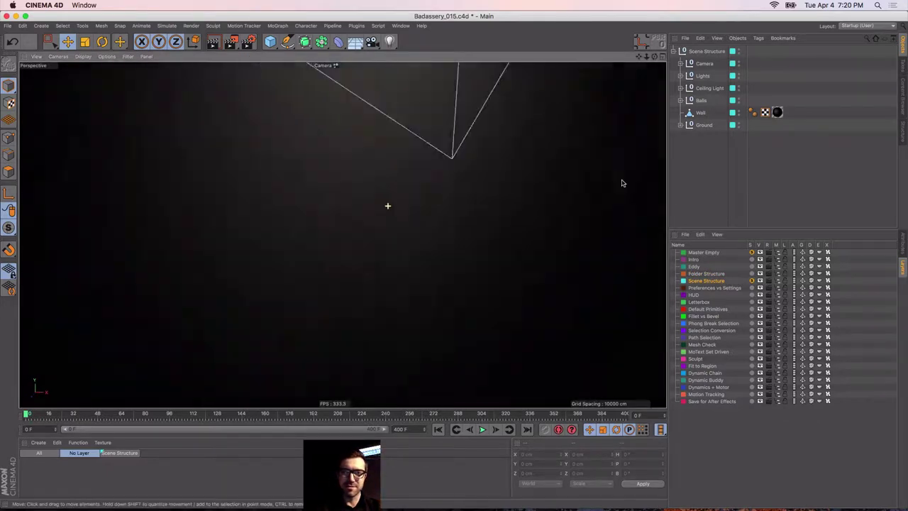
pyautogui.keyDown('alt'); pyautogui.moveTo(338, 224); pyautogui.dragTo(188, 249); pyautogui.keyUp('alt')
pyautogui.keyDown('alt'); pyautogui.moveTo(188, 252); pyautogui.dragTo(9, 300, button='right'); pyautogui.keyUp('alt')
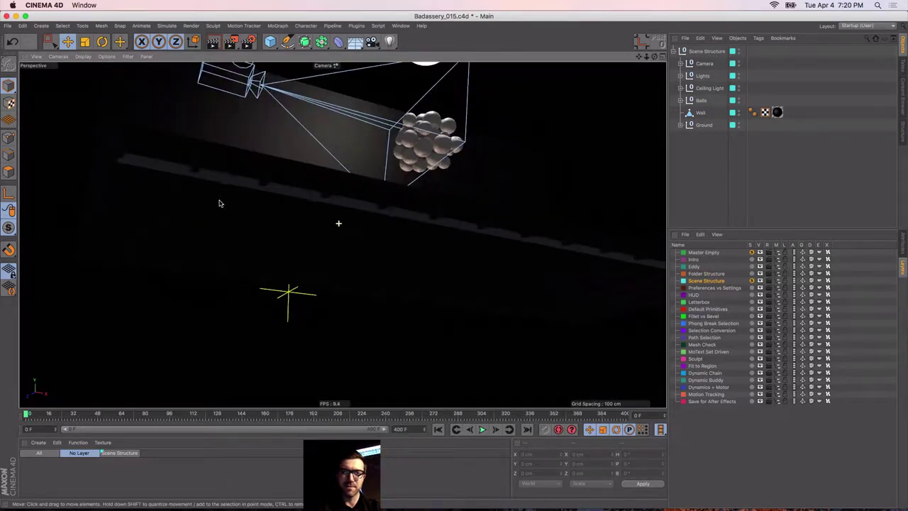
pyautogui.keyDown('alt'); pyautogui.moveTo(354, 152); pyautogui.dragTo(362, 182); pyautogui.keyUp('alt')
pyautogui.keyDown('alt'); pyautogui.moveTo(390, 156); pyautogui.dragTo(322, 225, button='middle'); pyautogui.keyUp('alt')
pyautogui.moveTo(322, 225)
pyautogui.keyDown('alt'); pyautogui.mouseDown()
pyautogui.moveTo(328, 209)
pyautogui.moveTo(339, 219)
pyautogui.moveTo(330, 220)
pyautogui.mouseUp(); pyautogui.keyUp('alt')
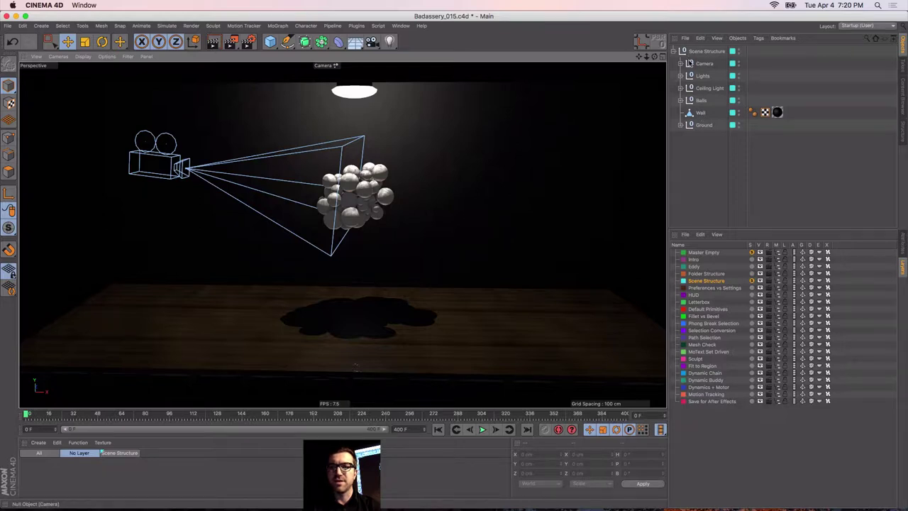
# Examine the contents of the Camera group, select its Motion Camera, and collapse the group again
pyautogui.click(705, 63)
pyautogui.click(680, 63)
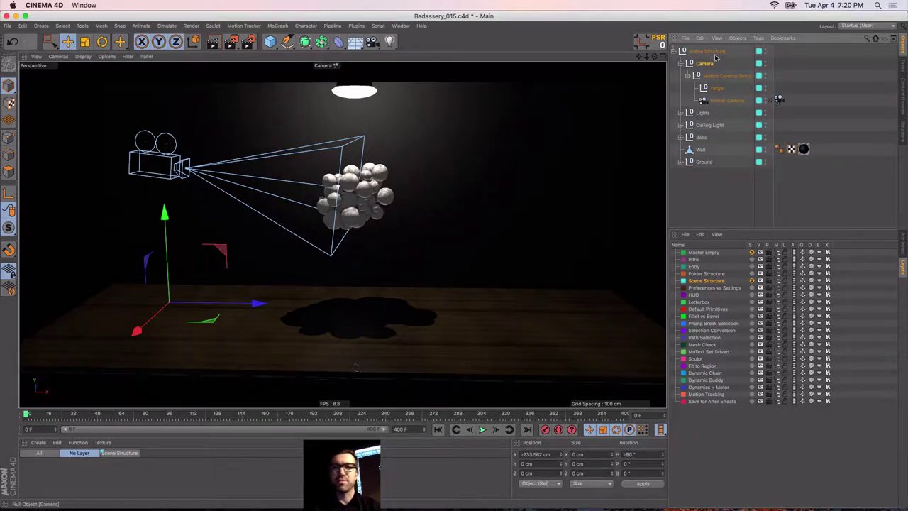
pyautogui.click(738, 101)
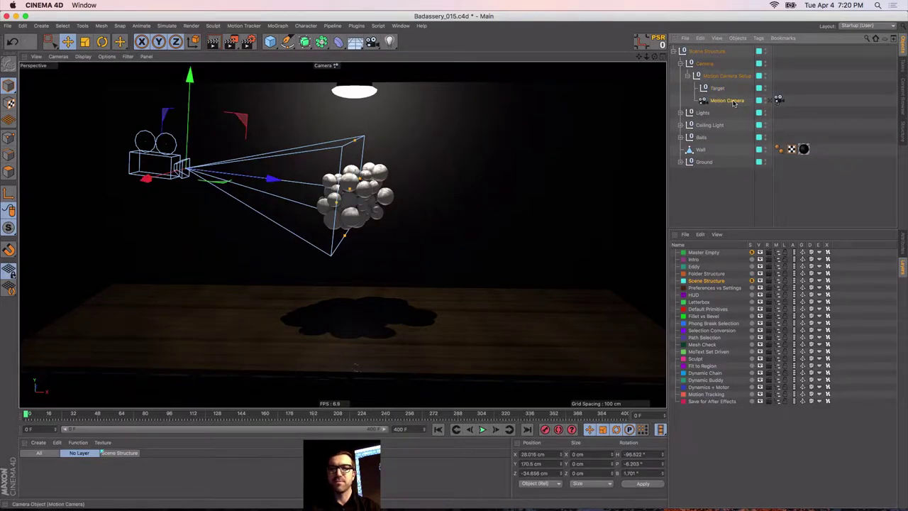
pyautogui.click(680, 63)
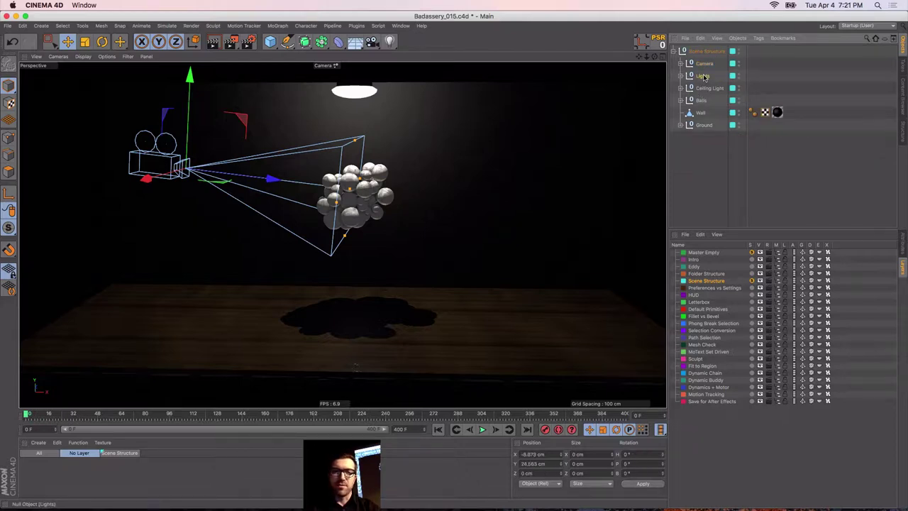
# Examine the Lights, Ceiling Light, Balls, Wall and Ground objects of the scene hierarchy by selecting them, and clear the selection
pyautogui.click(702, 76)
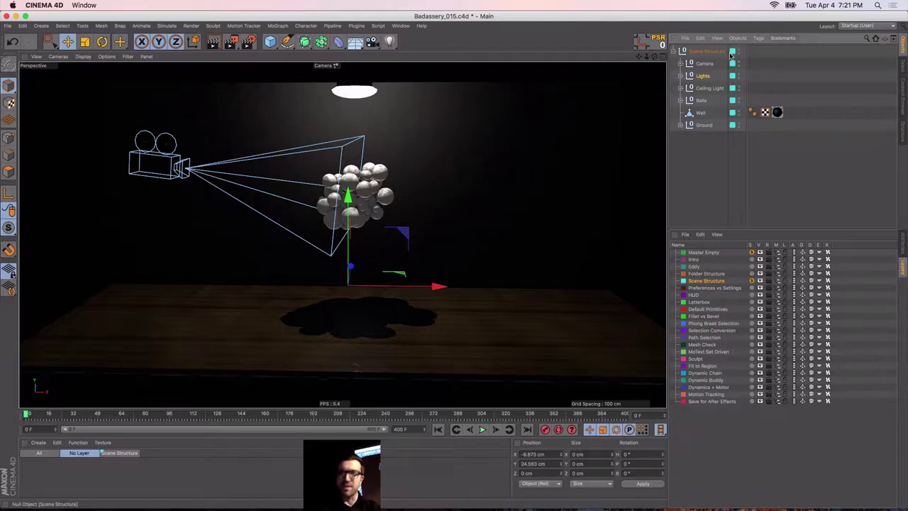
pyautogui.click(704, 88)
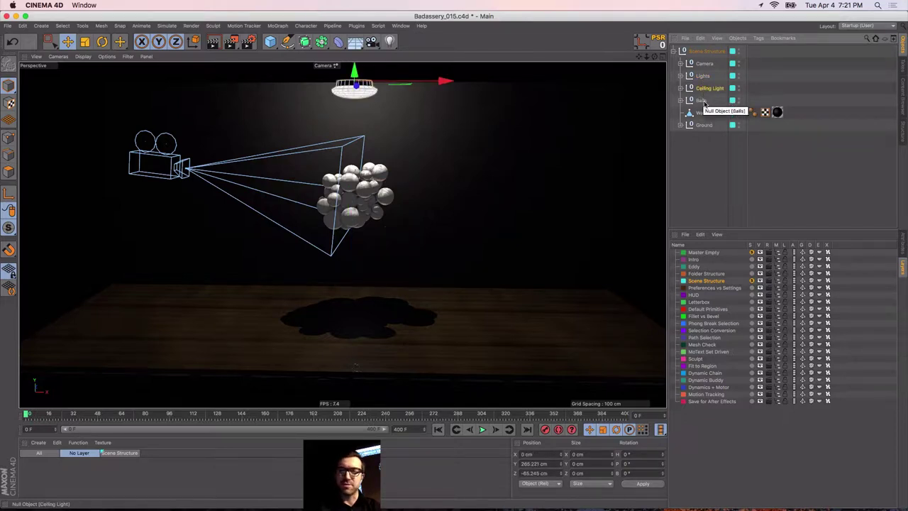
pyautogui.click(705, 126)
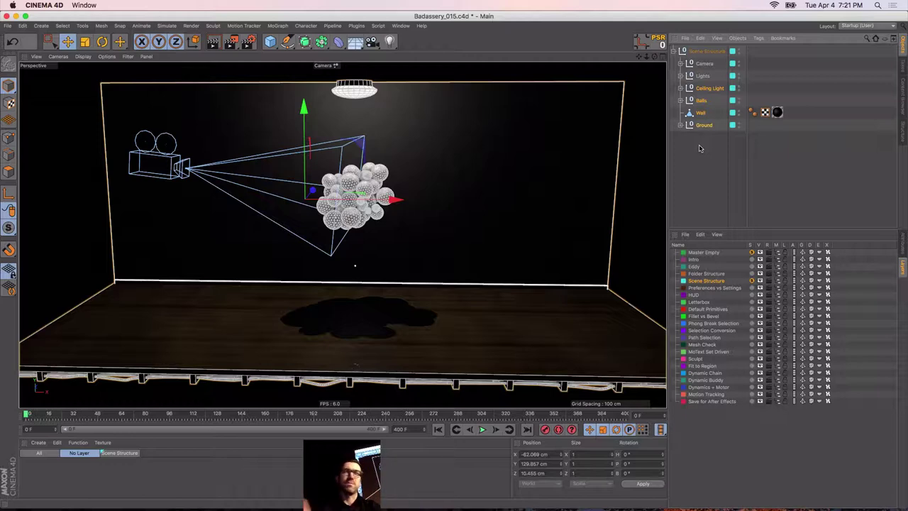
pyautogui.click(699, 149)
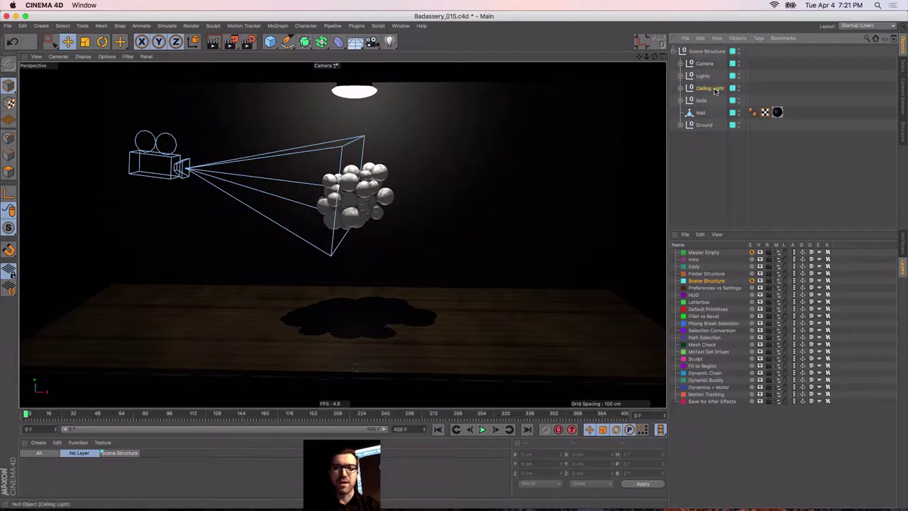
pyautogui.click(714, 90)
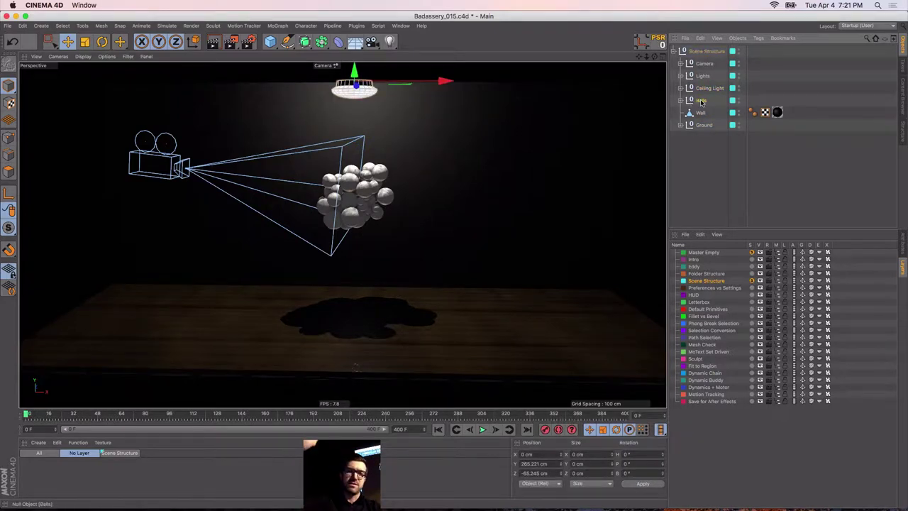
pyautogui.click(700, 102)
pyautogui.click(700, 114)
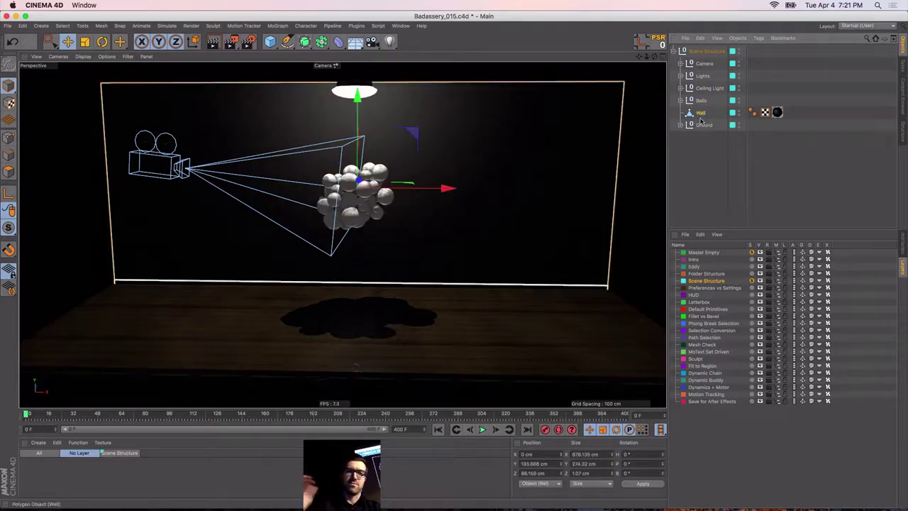
pyautogui.click(704, 126)
pyautogui.click(705, 154)
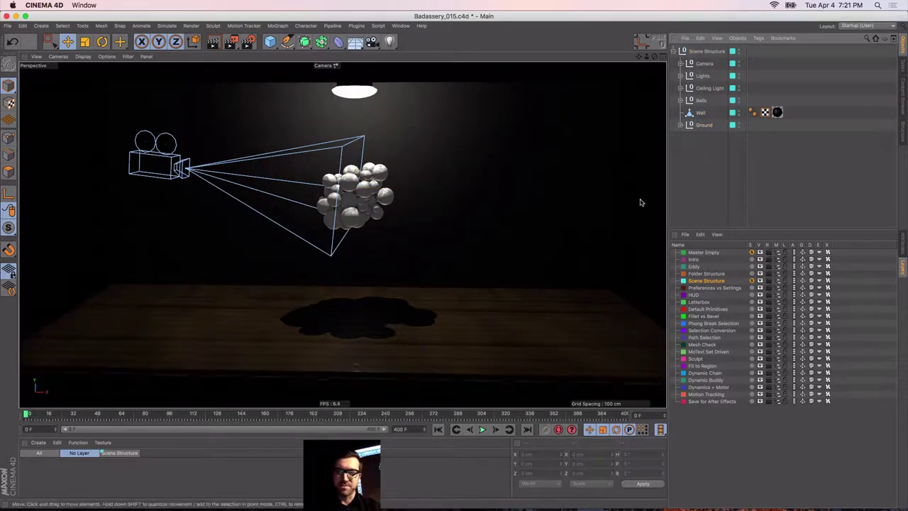
# Play the animation while examining the Balls group's Cloner, Sphere, Random Size and Random Position objects, and return to the first frame
pyautogui.click(480, 431)
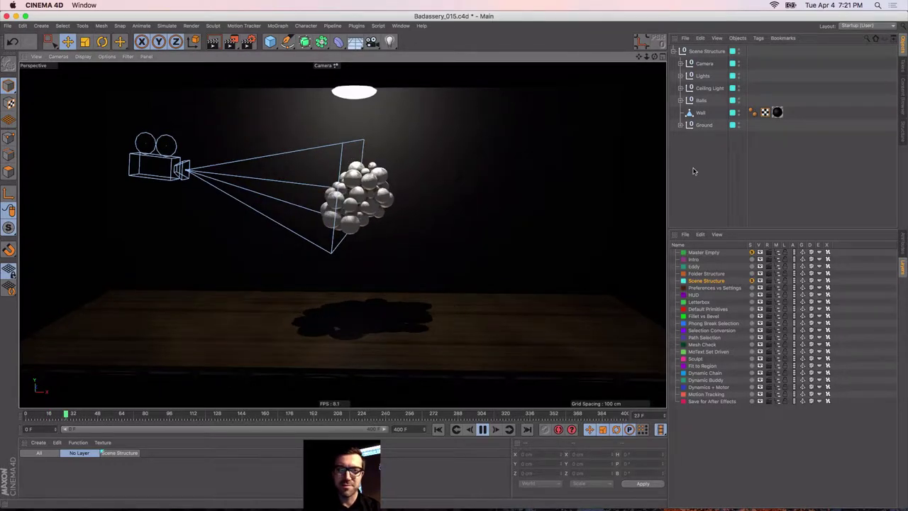
pyautogui.click(680, 100)
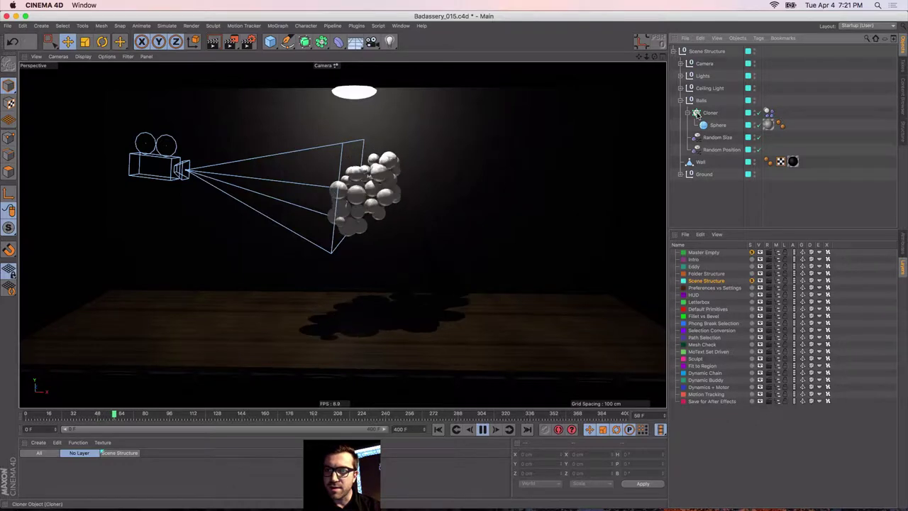
pyautogui.click(708, 114)
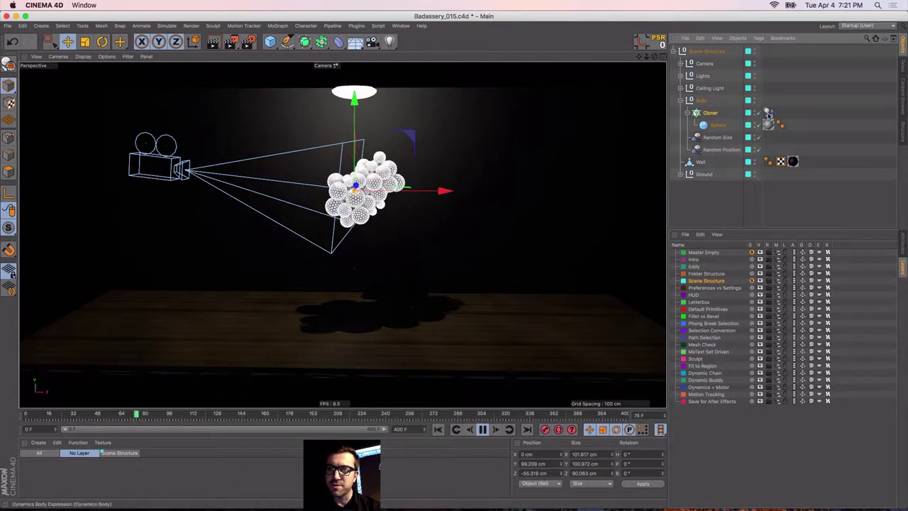
pyautogui.click(718, 126)
pyautogui.click(719, 140)
pyautogui.click(722, 150)
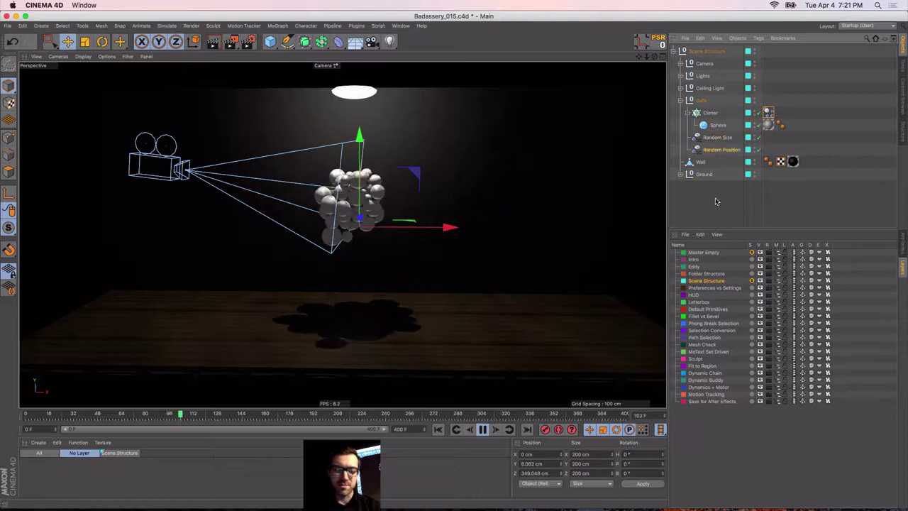
pyautogui.click(706, 199)
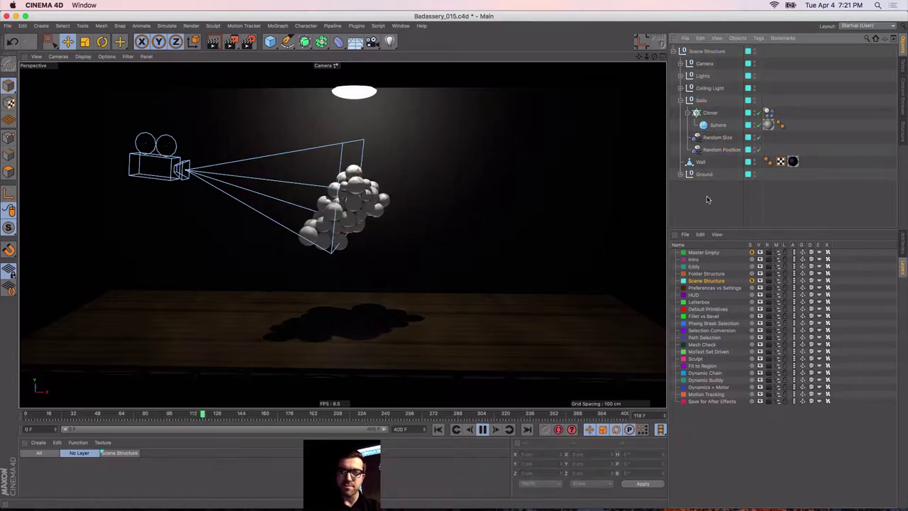
pyautogui.click(483, 430)
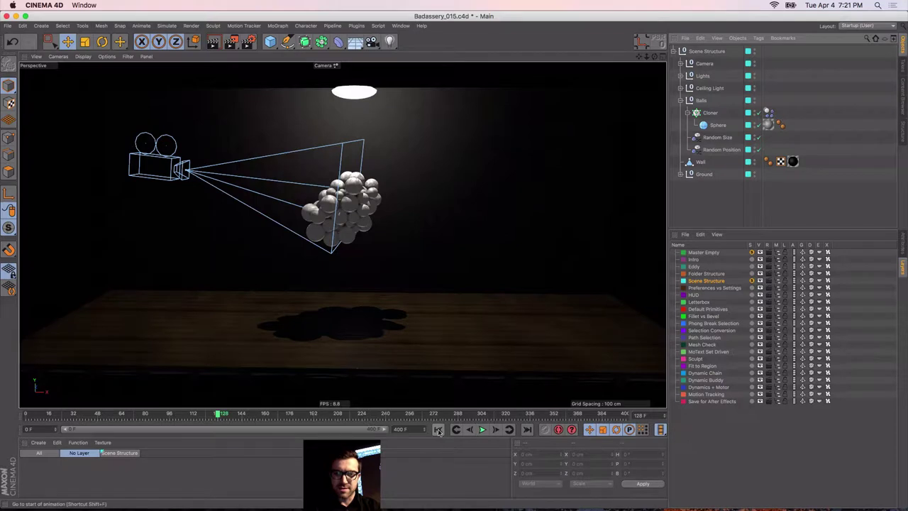
pyautogui.click(438, 429)
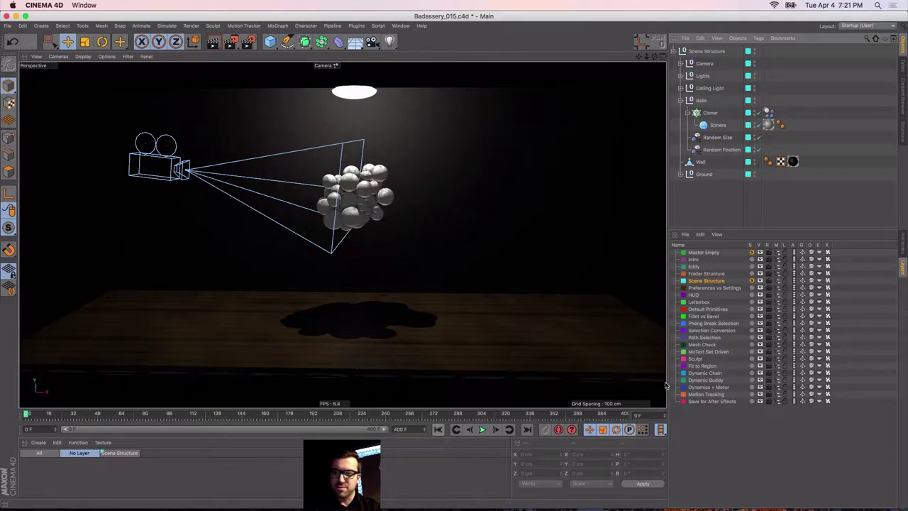
# Turn off solo for the Scene Structure layer, solo the Preferences vs Settings layer, and frame its text in the viewport
pyautogui.click(752, 281)
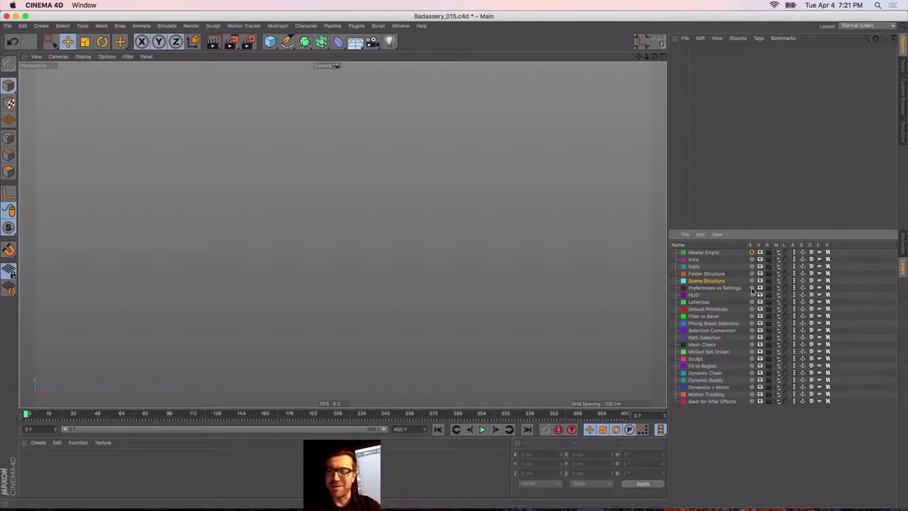
pyautogui.click(751, 288)
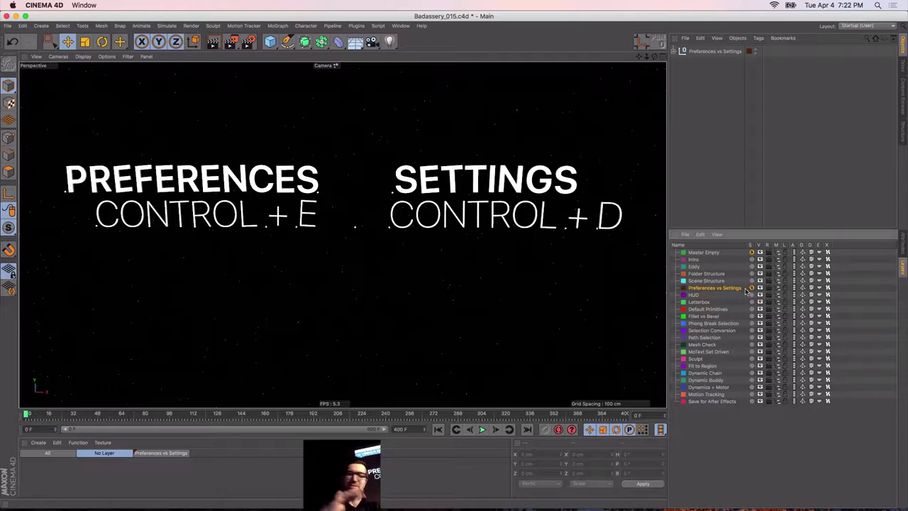
pyautogui.click(363, 139)
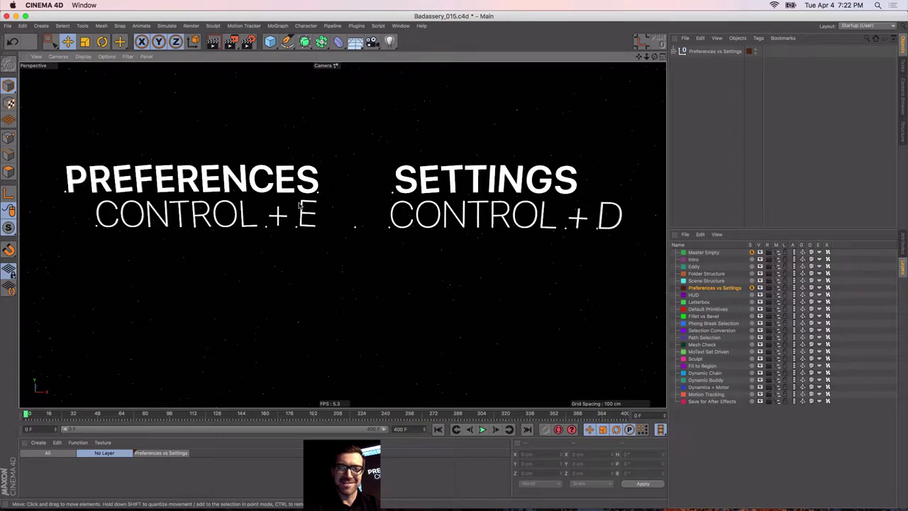
pyautogui.scroll(-1, 301, 203)
pyautogui.keyDown('alt'); pyautogui.moveTo(312, 188); pyautogui.dragTo(313, 209, button='middle'); pyautogui.keyUp('alt')
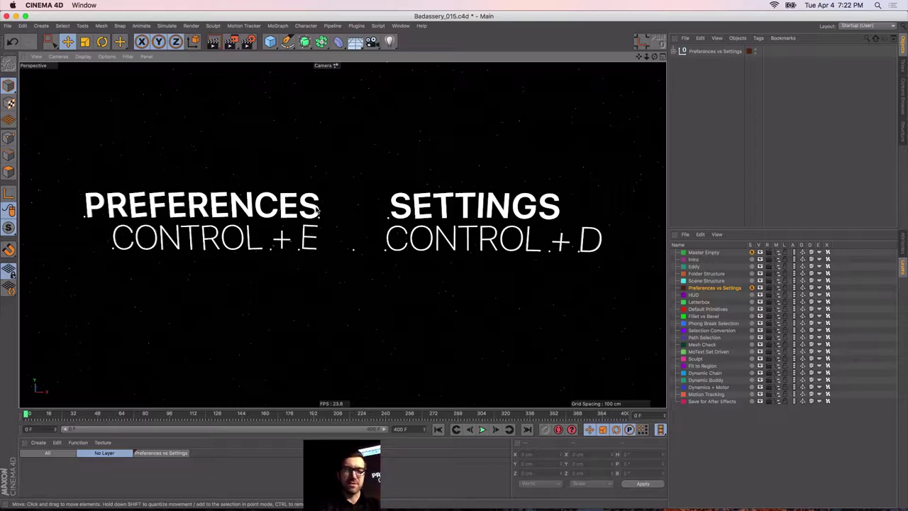
# Start animation playback and examine the Interface and View pages of the application preferences, closing the preferences when done
pyautogui.hotkey('ctrl', 'e')
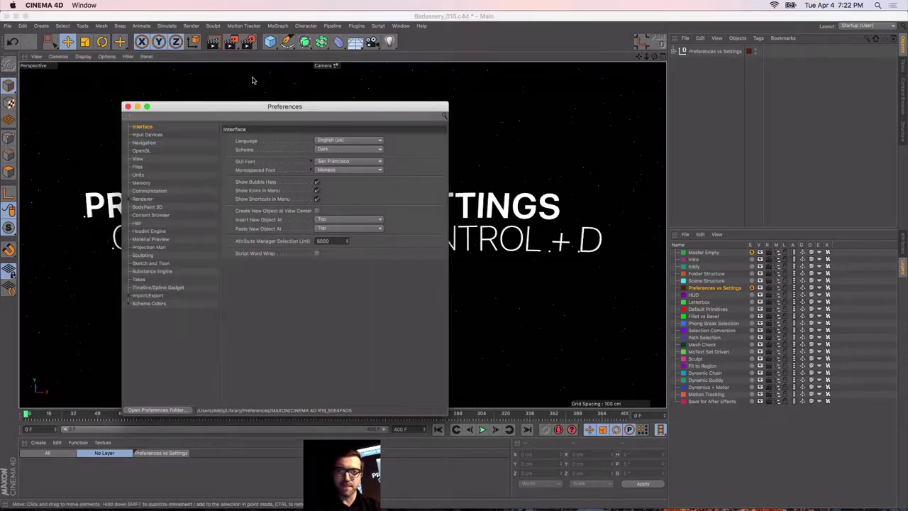
pyautogui.click(127, 107)
pyautogui.click(482, 430)
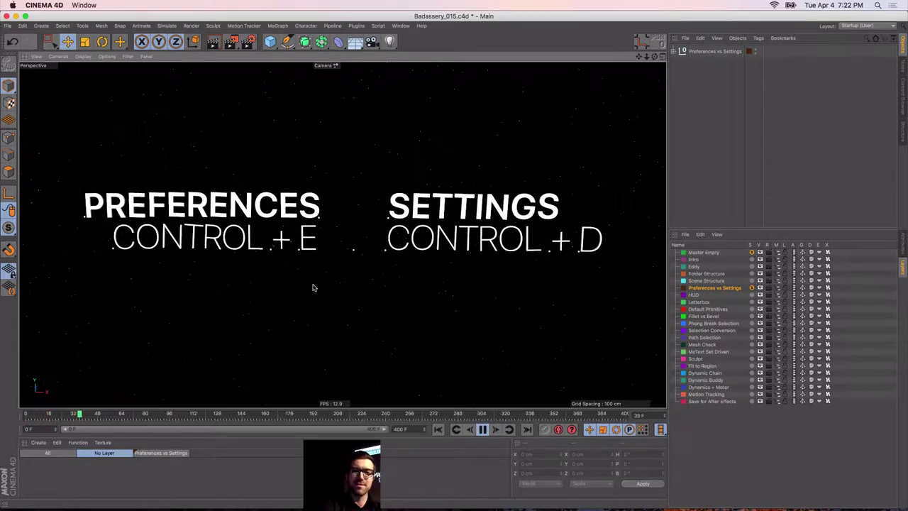
pyautogui.hotkey('ctrl', 'e')
pyautogui.moveTo(247, 112); pyautogui.dragTo(241, 139)
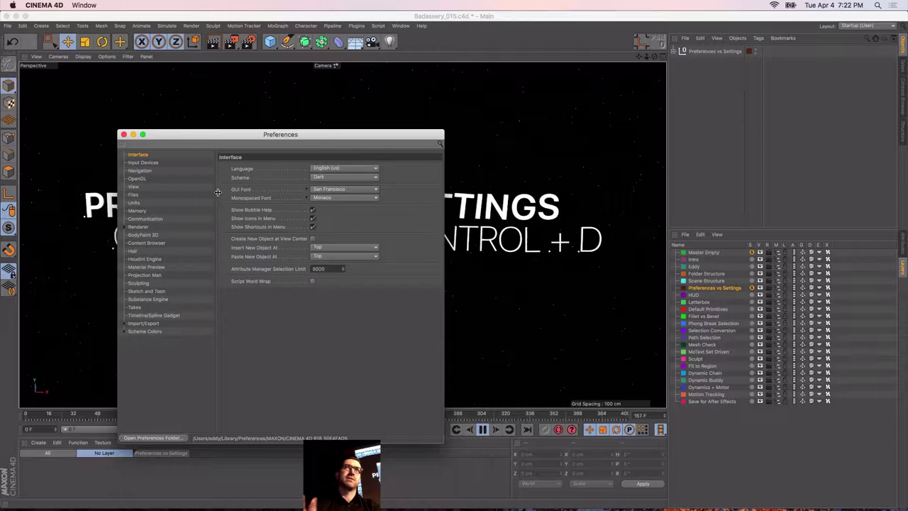
pyautogui.click(134, 187)
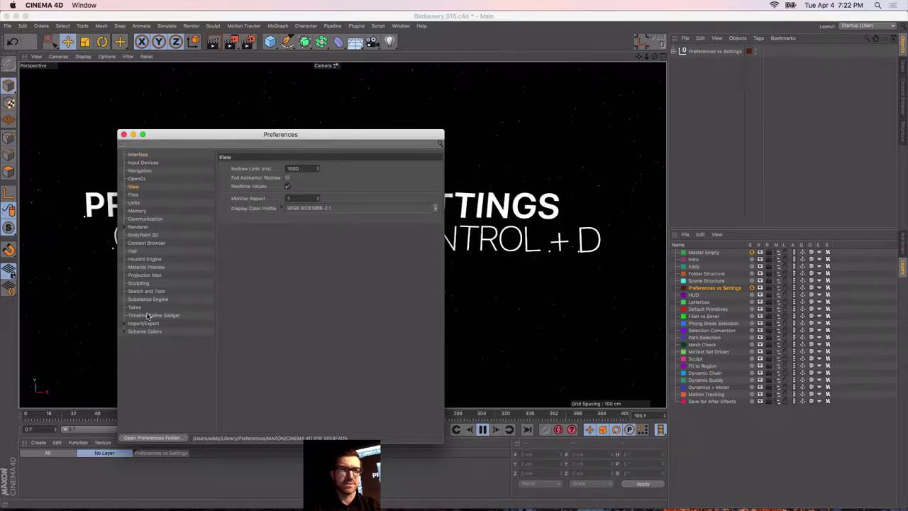
pyautogui.click(123, 135)
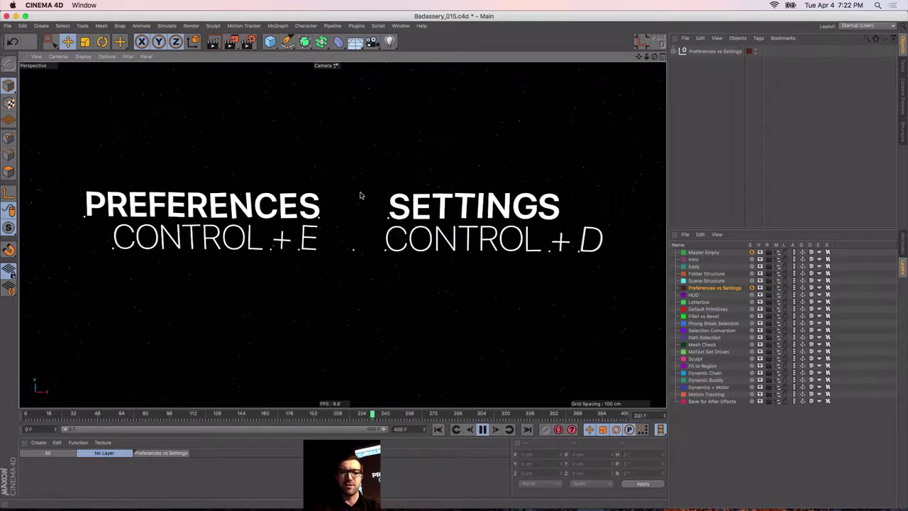
# Open the project's settings and examine the FPS value and the Dynamics page, returning to the main project settings
pyautogui.hotkey('ctrl', 'd')
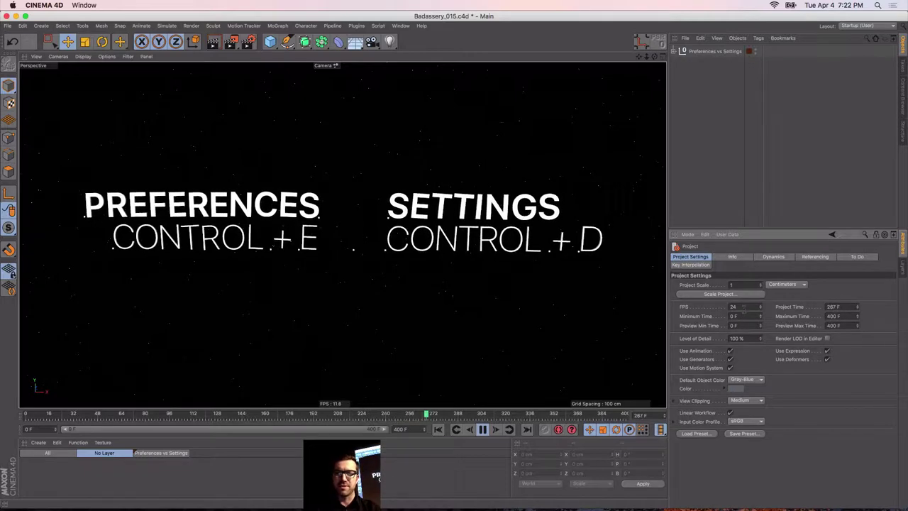
pyautogui.click(735, 306)
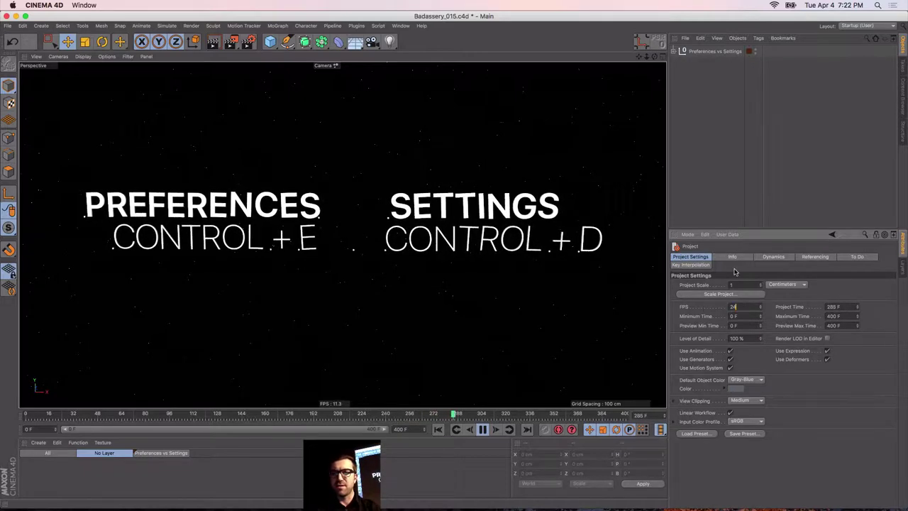
pyautogui.click(764, 257)
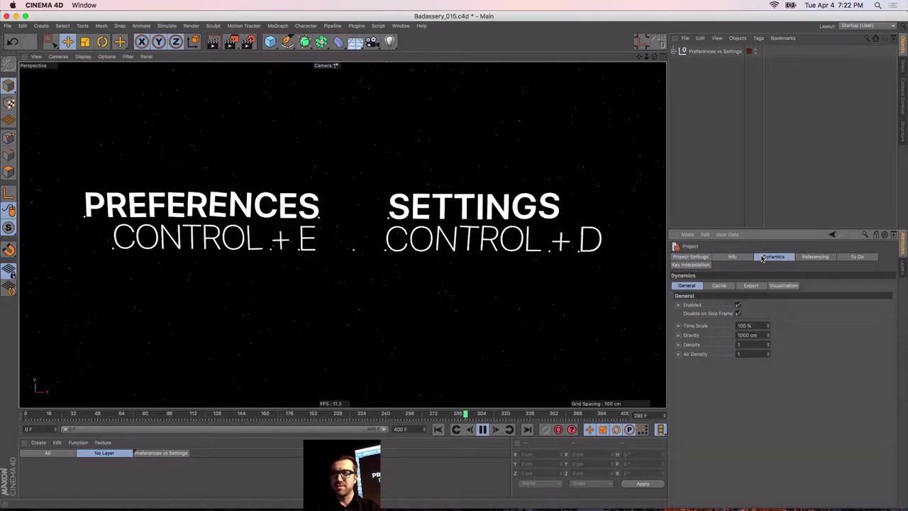
pyautogui.click(696, 257)
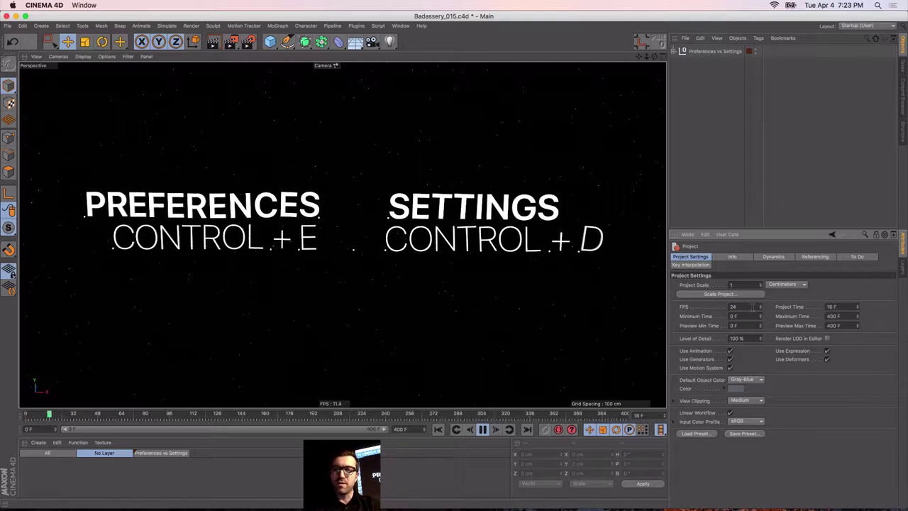
# Try 30 FPS in the project settings, set the rate back to 24, and stop playback at the first frame
pyautogui.doubleClick(749, 307)
pyautogui.press('Return')
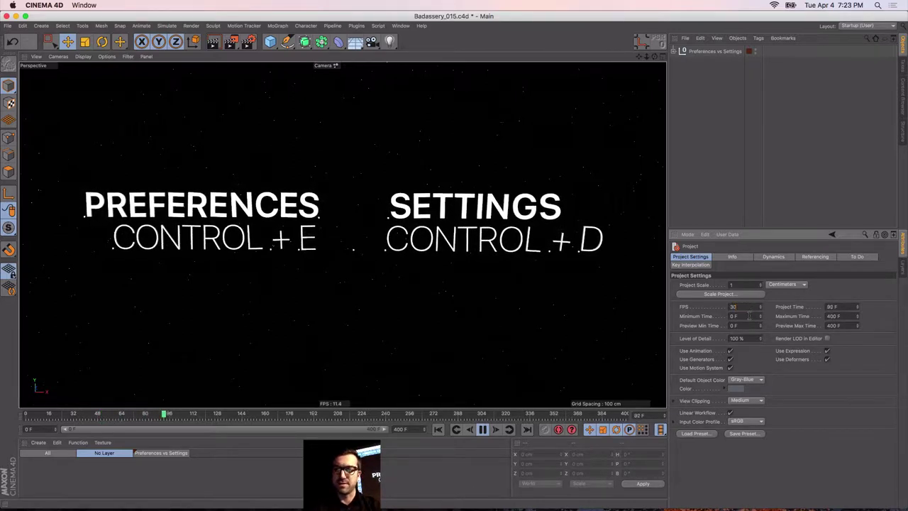
pyautogui.write('24')
pyautogui.press('Return')
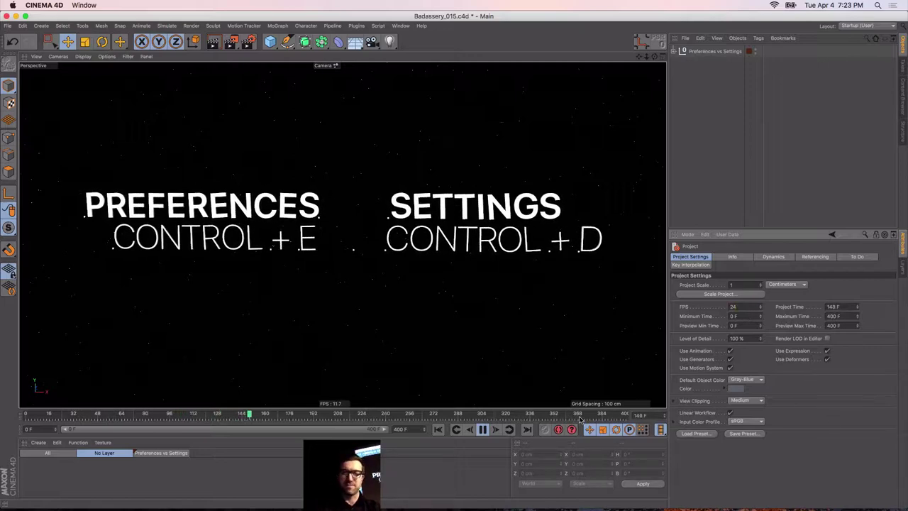
pyautogui.click(482, 431)
pyautogui.click(437, 430)
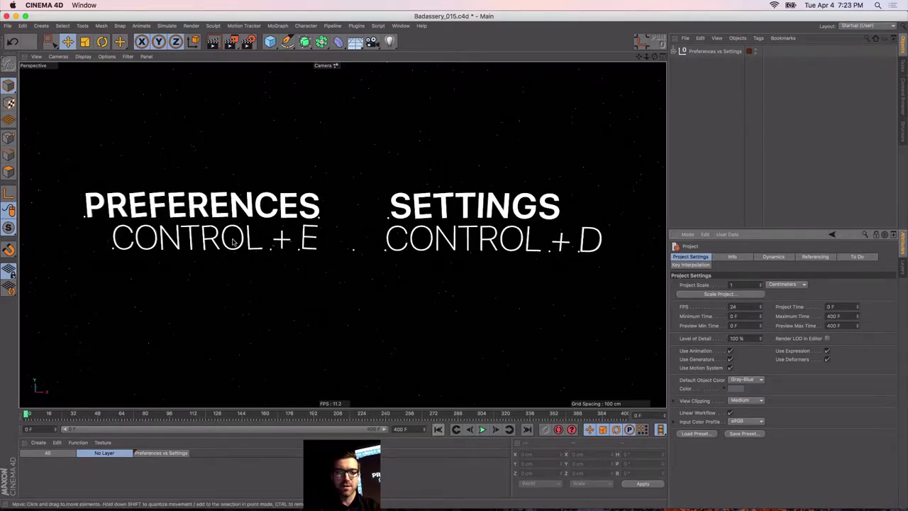
# Begin saving the project as new.c4d in the CINEMA 4D R18 folder under Applications and MAXON, and cancel the save
pyautogui.click(7, 26)
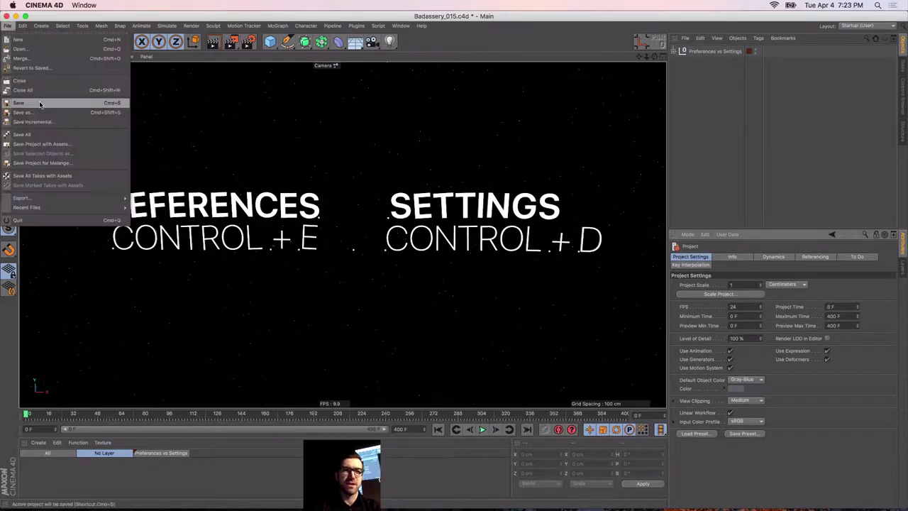
pyautogui.click(35, 112)
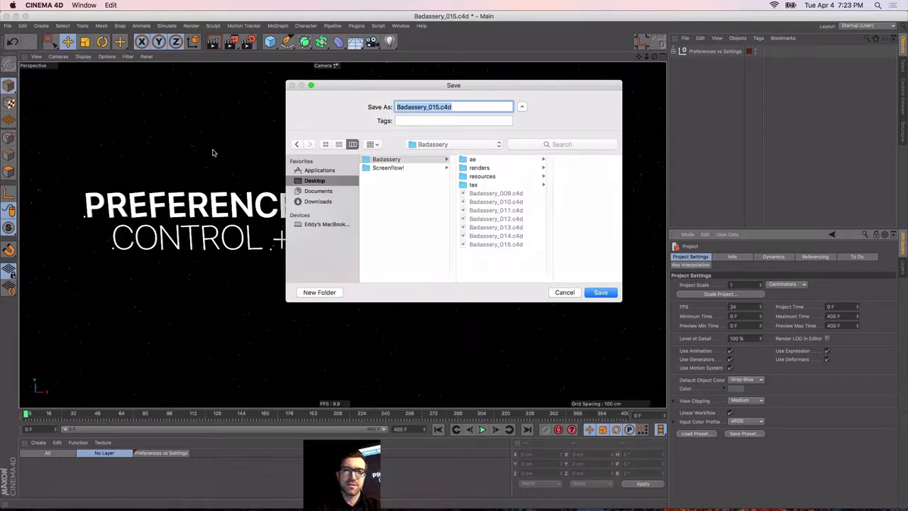
pyautogui.click(317, 171)
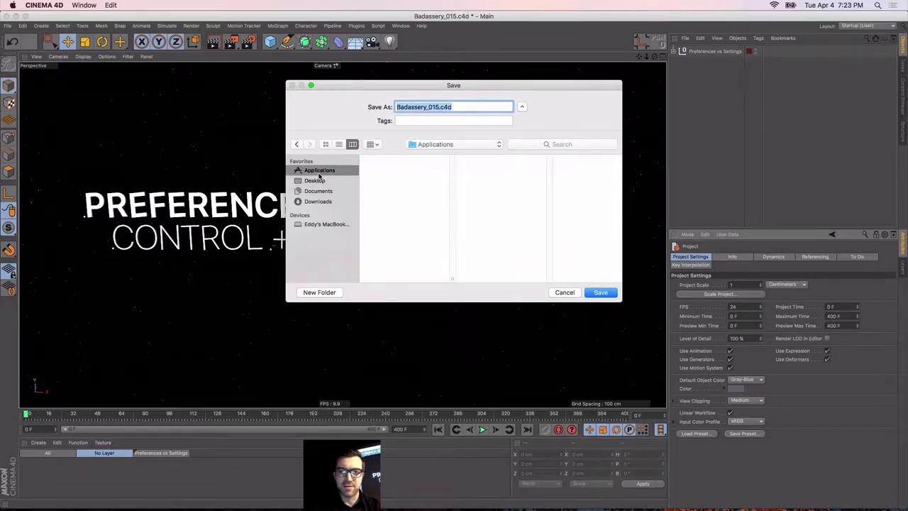
pyautogui.click(382, 254)
pyautogui.press('Right')
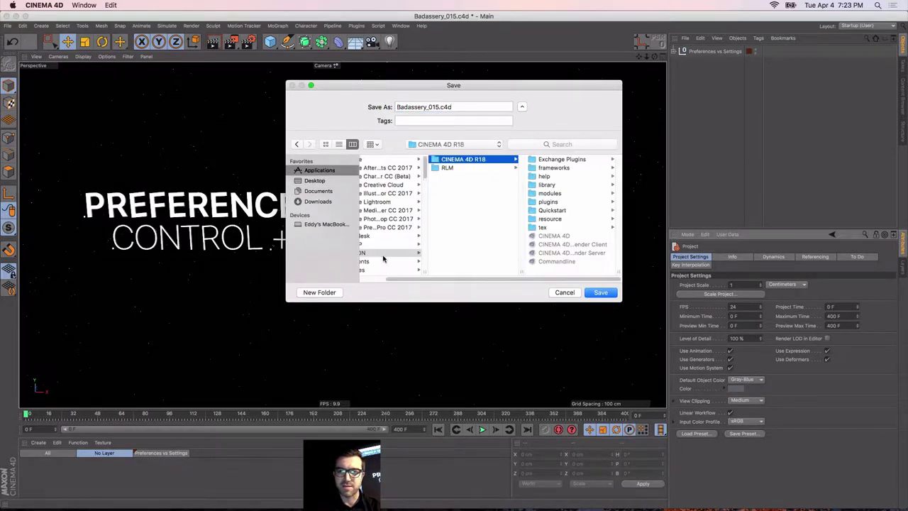
pyautogui.moveTo(621, 302); pyautogui.dragTo(717, 381)
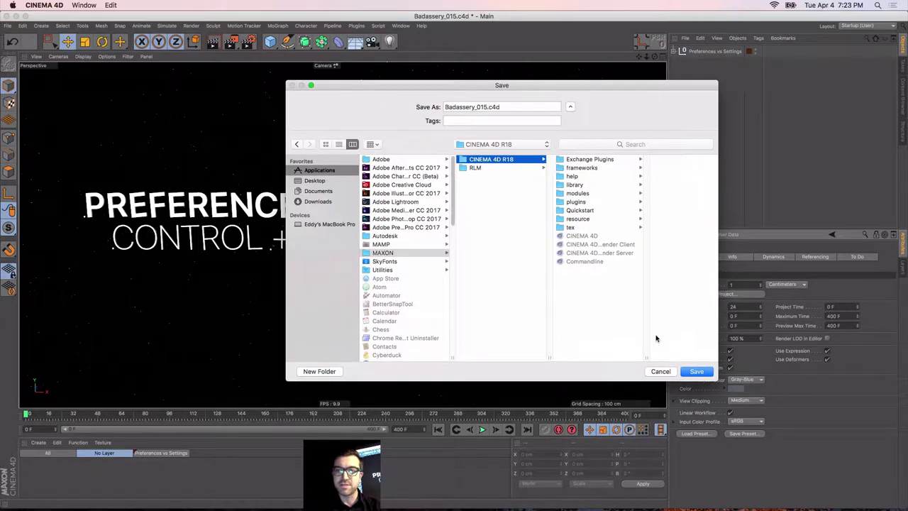
pyautogui.moveTo(488, 107); pyautogui.dragTo(453, 114)
pyautogui.press('BackSpace')
pyautogui.press('BackSpace')
pyautogui.write('new')
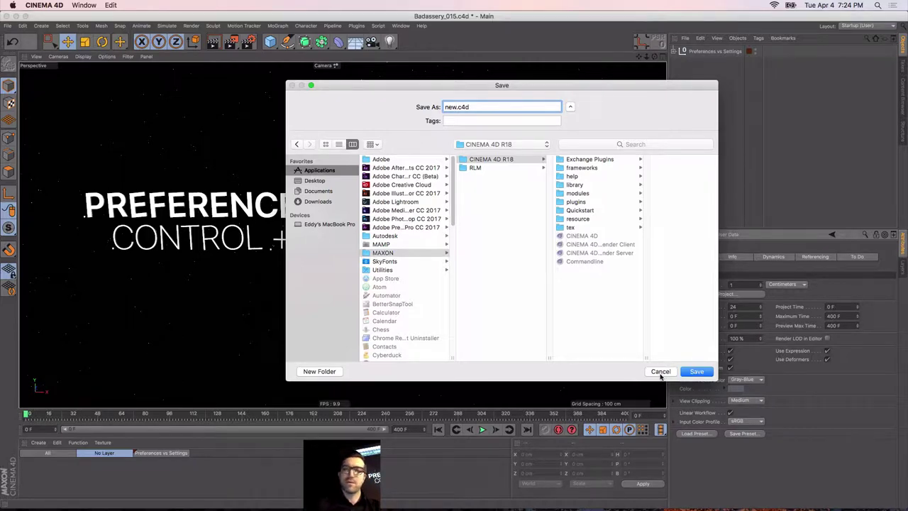
pyautogui.click(661, 372)
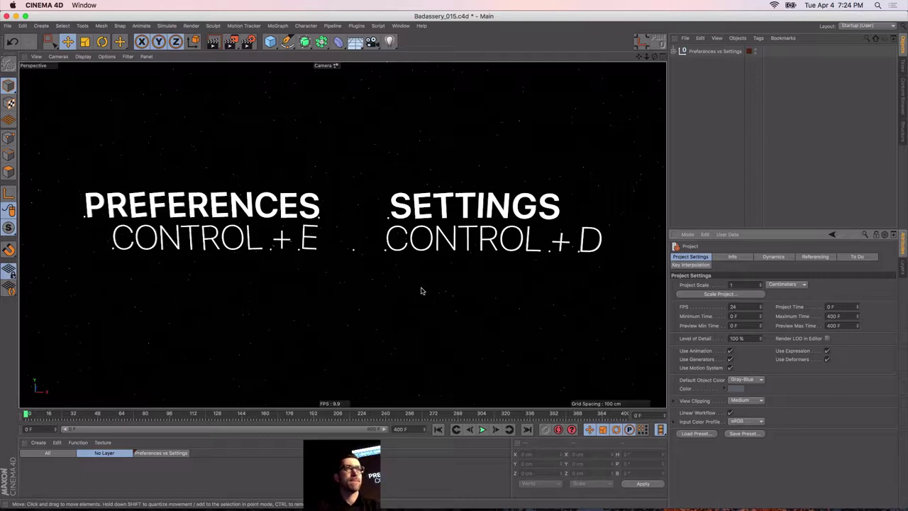
# Solo the Scene Structure layer instead of Preferences vs Settings, and play its animation briefly before stopping it
pyautogui.click(904, 275)
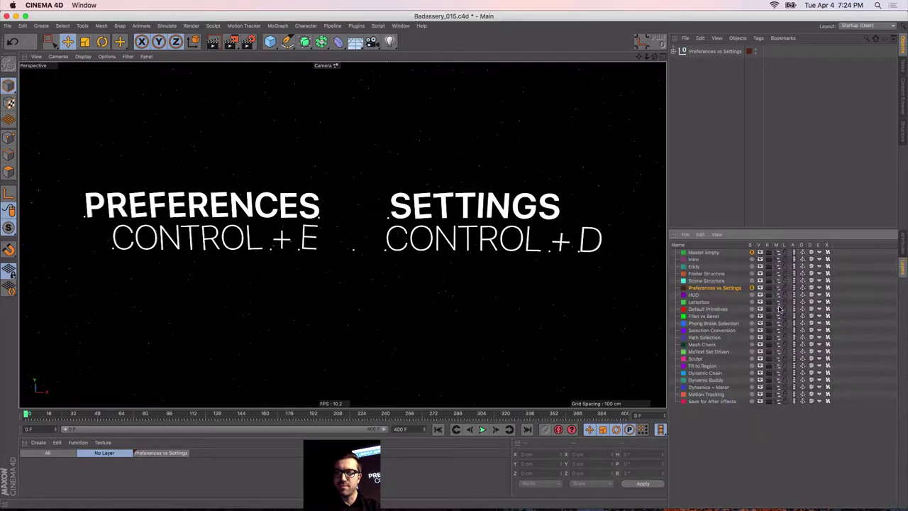
pyautogui.click(752, 281)
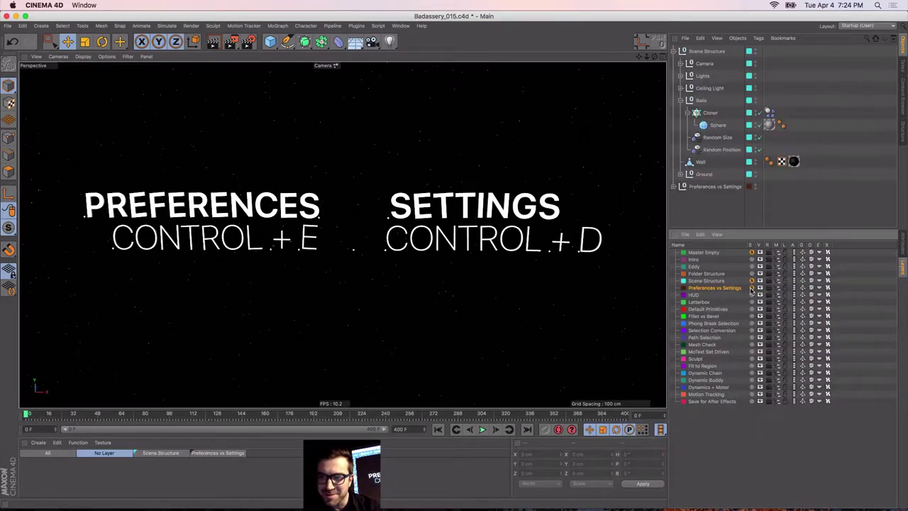
pyautogui.click(751, 288)
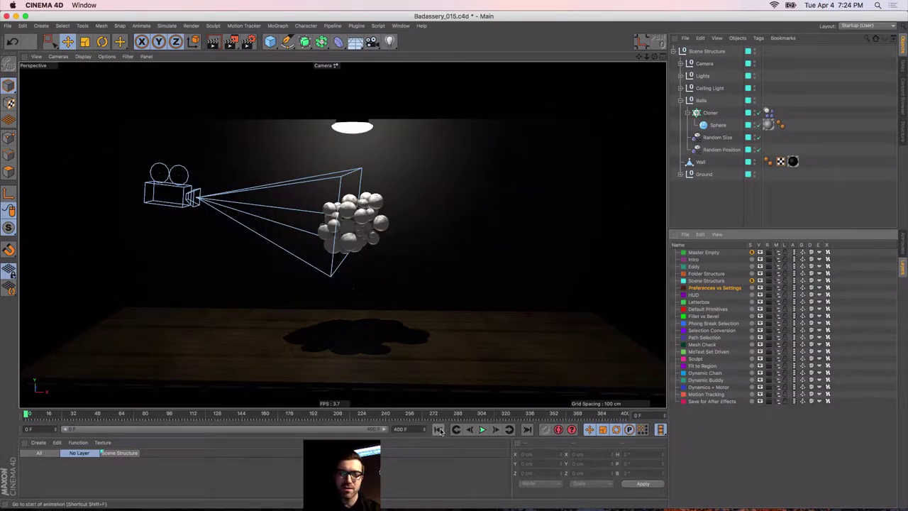
pyautogui.click(482, 429)
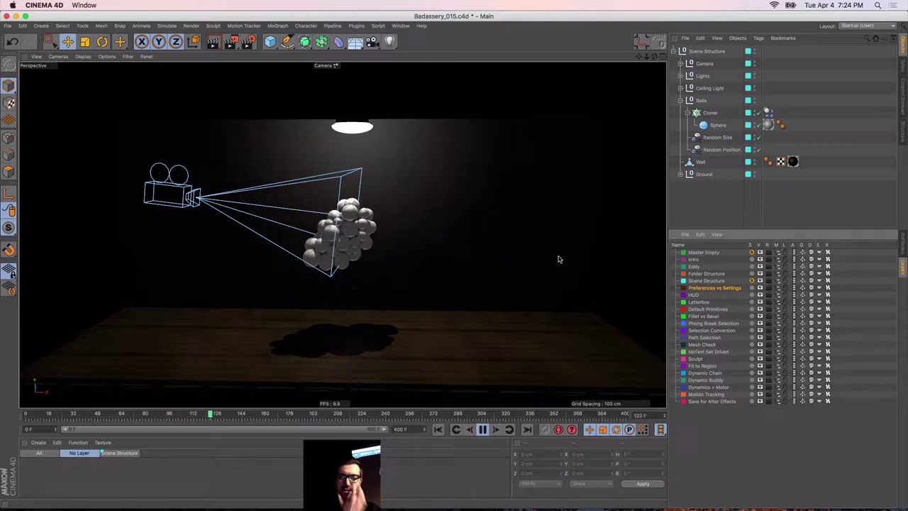
pyautogui.click(483, 429)
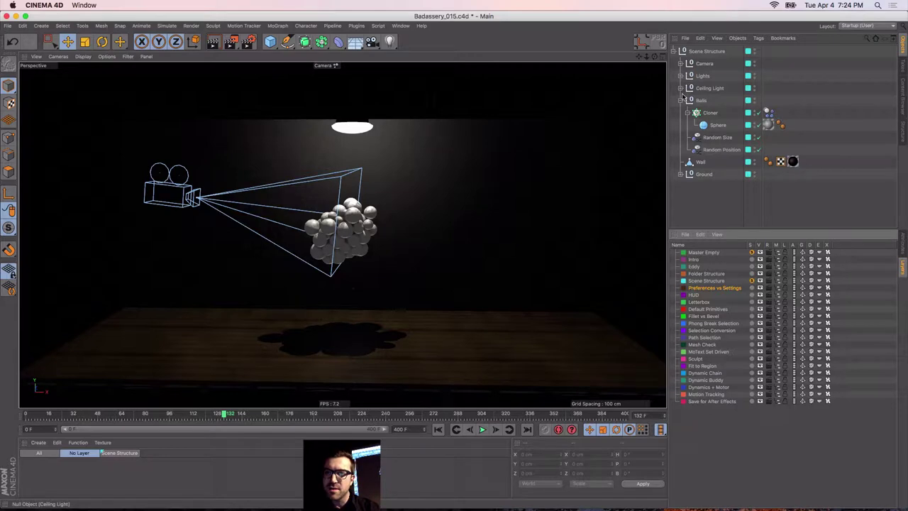
# Expand the Lights group, examine Light Ambient and Light Main, and toggle Light Main off and back on
pyautogui.click(680, 76)
pyautogui.click(718, 113)
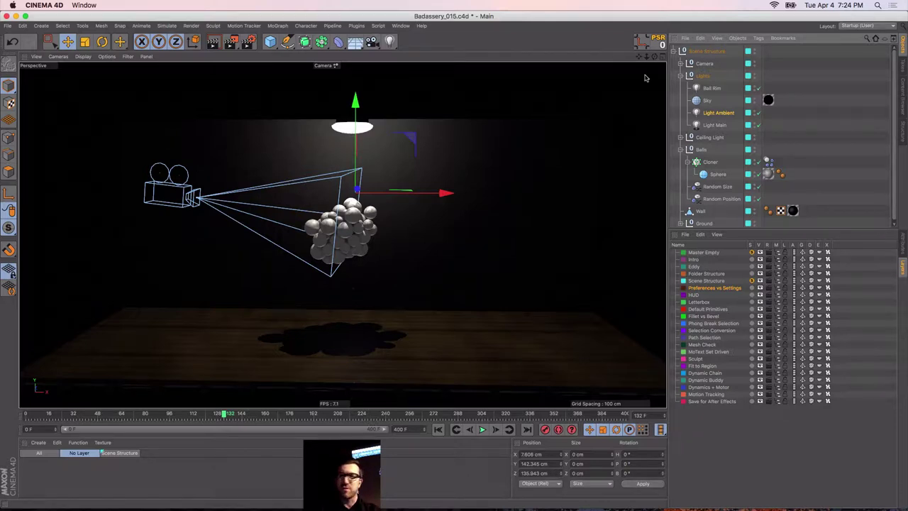
pyautogui.click(696, 128)
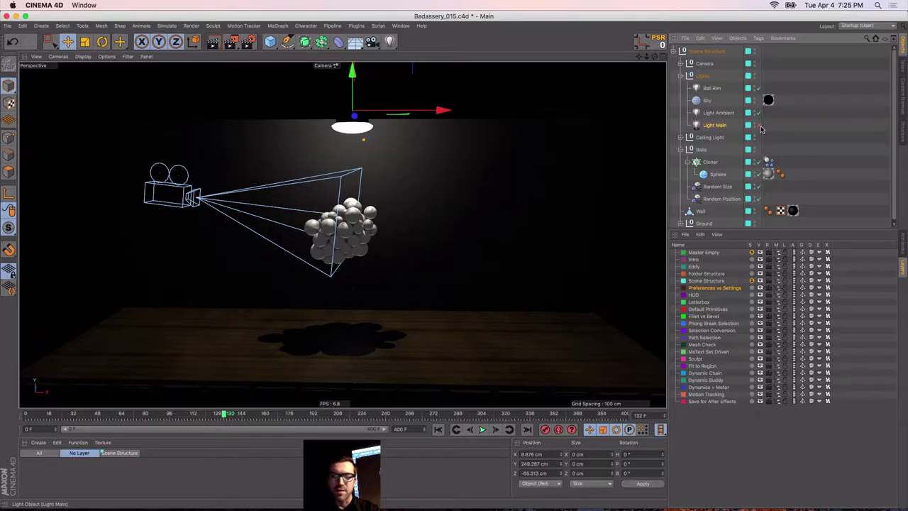
pyautogui.click(761, 126)
pyautogui.click(759, 125)
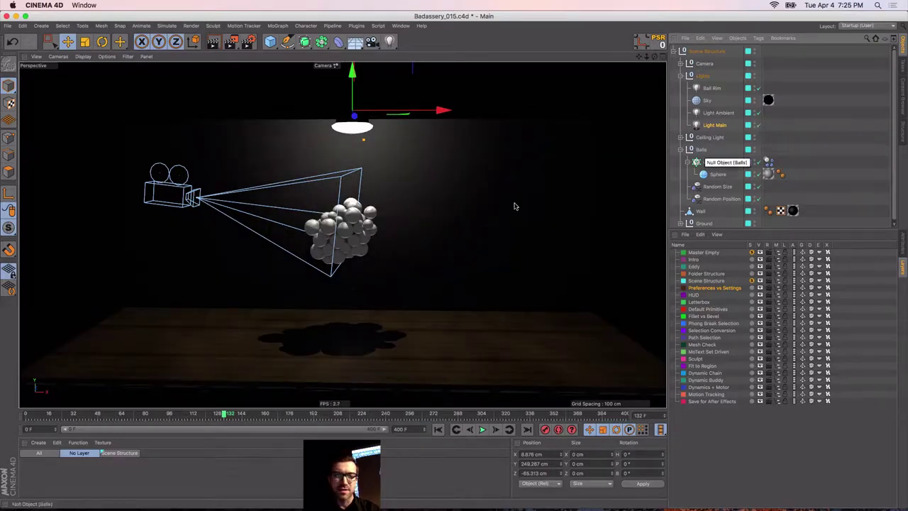
# Examine the balls up close while toggling the Ball Rim light off and back on to compare its effect
pyautogui.scroll(6, 454, 211)
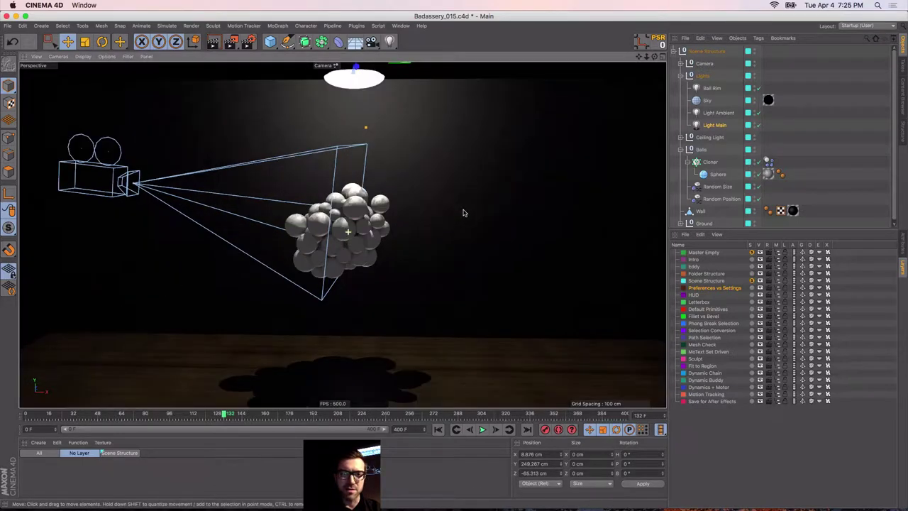
pyautogui.keyDown('alt'); pyautogui.moveTo(298, 238); pyautogui.dragTo(301, 243); pyautogui.keyUp('alt')
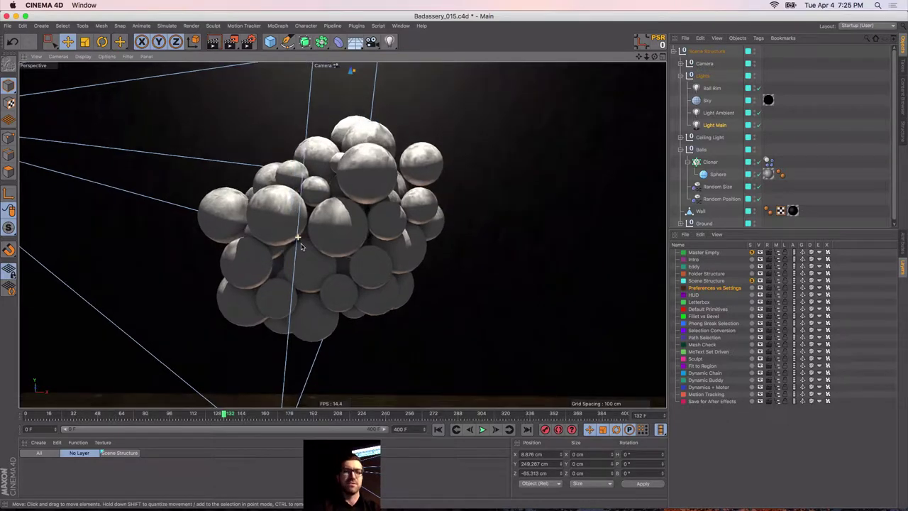
pyautogui.keyDown('alt'); pyautogui.moveTo(292, 246); pyautogui.dragTo(260, 253, button='right'); pyautogui.keyUp('alt')
pyautogui.click(758, 87)
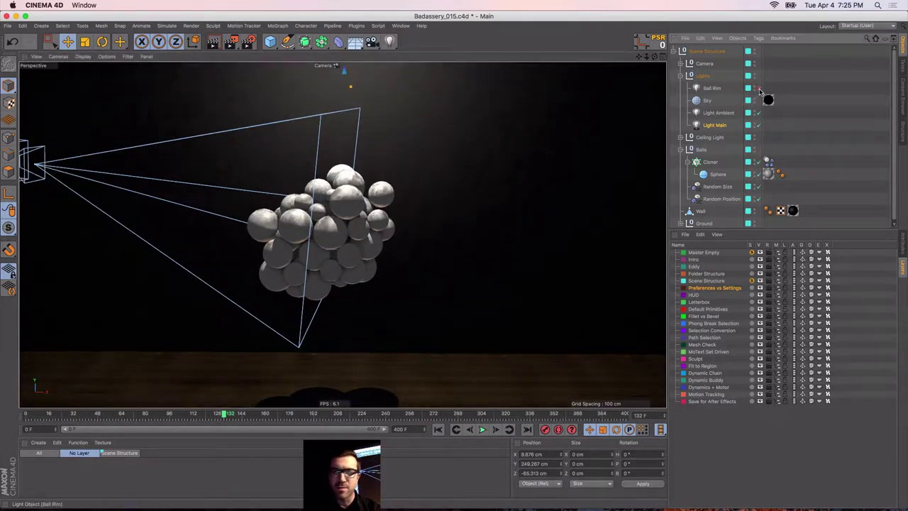
pyautogui.click(758, 88)
pyautogui.keyDown('alt'); pyautogui.moveTo(333, 243); pyautogui.dragTo(259, 258, button='right'); pyautogui.keyUp('alt')
pyautogui.keyDown('alt'); pyautogui.moveTo(324, 246); pyautogui.dragTo(331, 244); pyautogui.keyUp('alt')
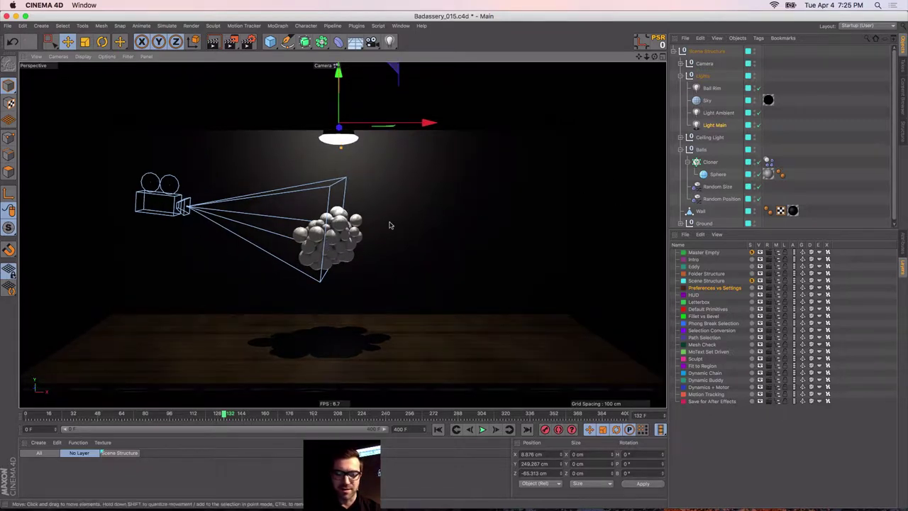
# Preview the balls with the interactive render region, clearing the object selection and turning the region off when done
pyautogui.hotkey('alt', 'r')
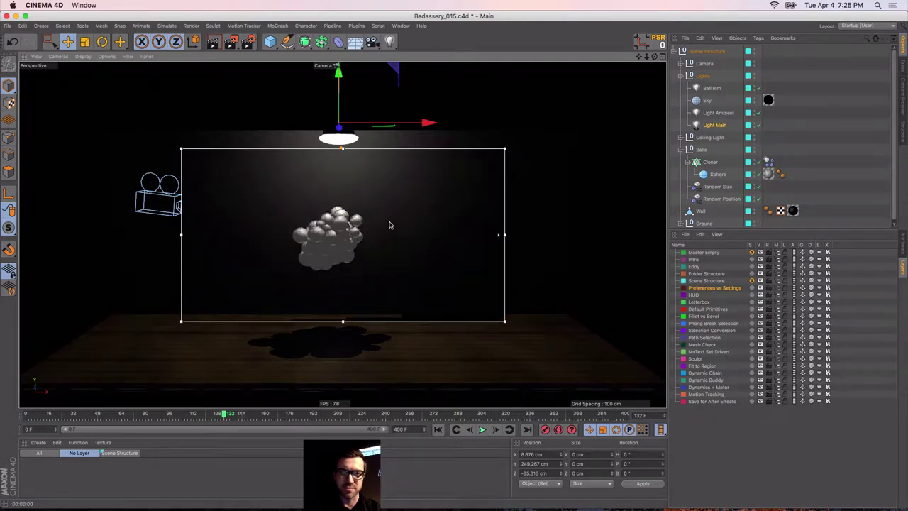
pyautogui.click(855, 177)
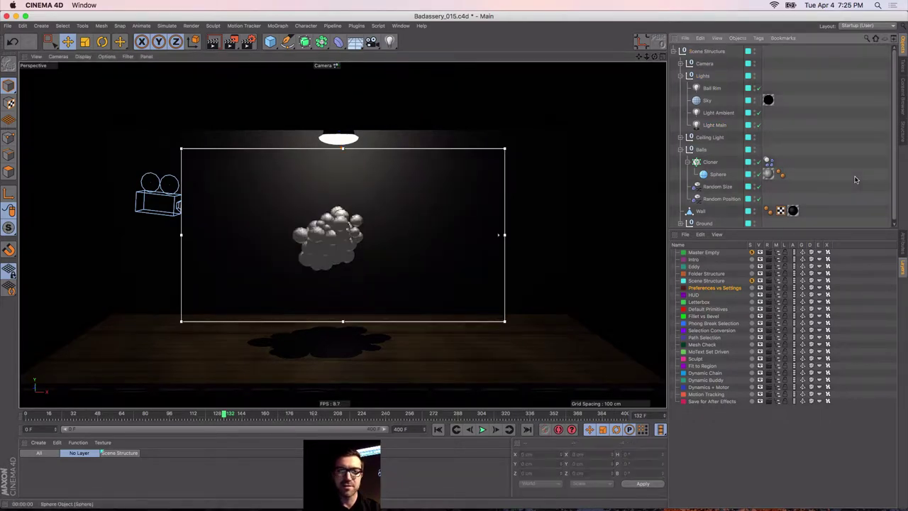
pyautogui.hotkey('alt', 'r')
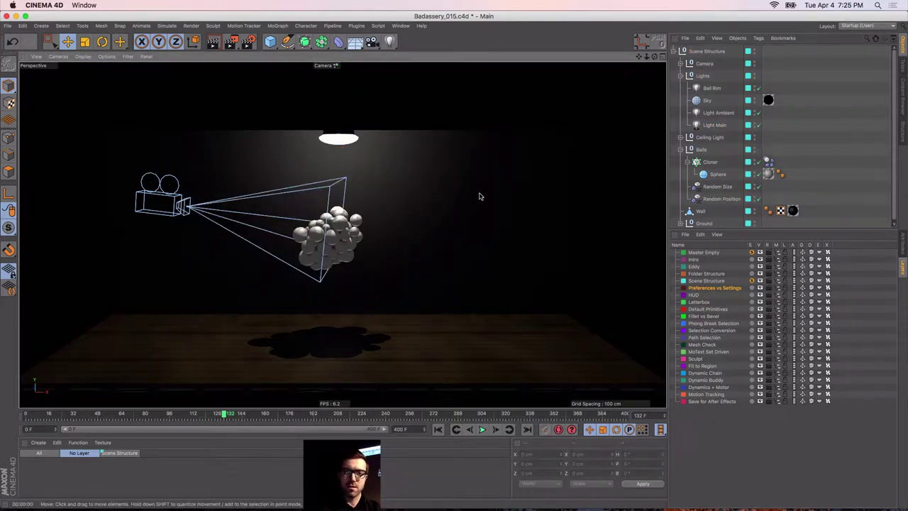
# Open the Ball Rim light's Project settings to examine which objects the light includes
pyautogui.click(698, 90)
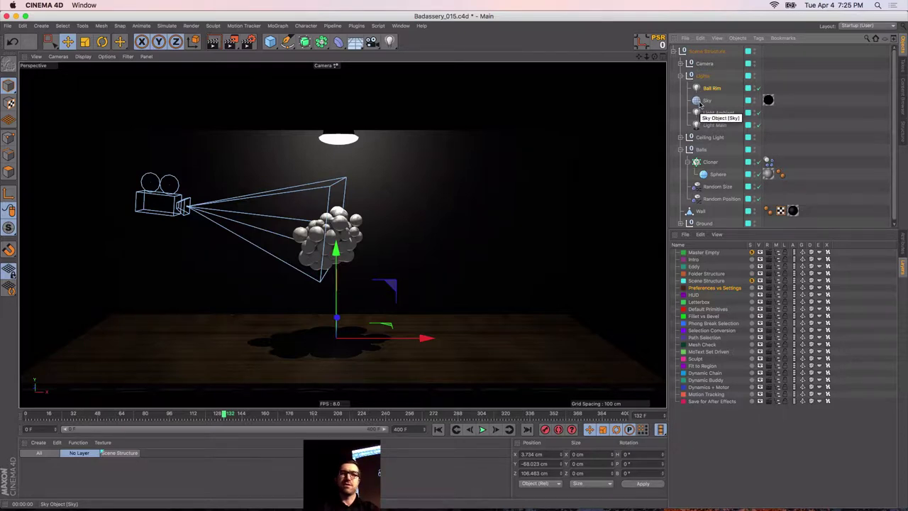
pyautogui.click(902, 248)
pyautogui.click(778, 265)
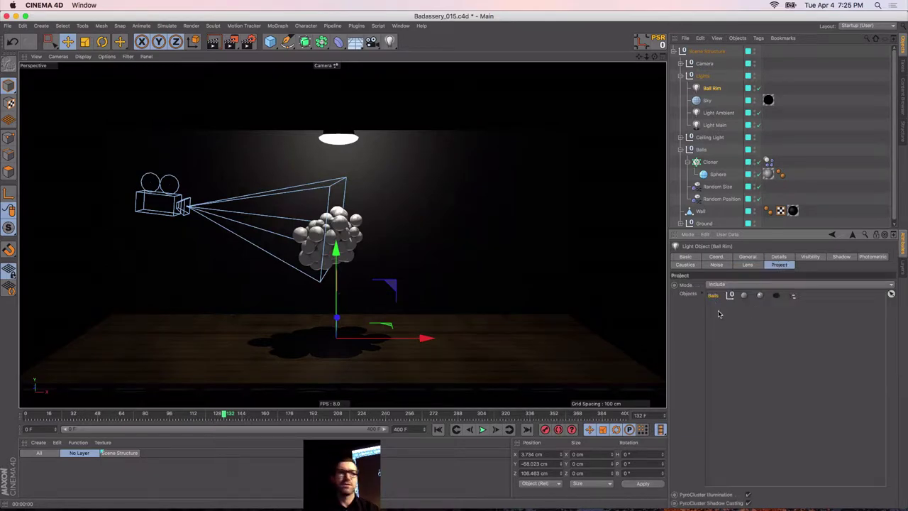
# Try removing Balls from Ball Rim's object list, undo the removal, and test Exclude mode before restoring Include
pyautogui.press('Delete')
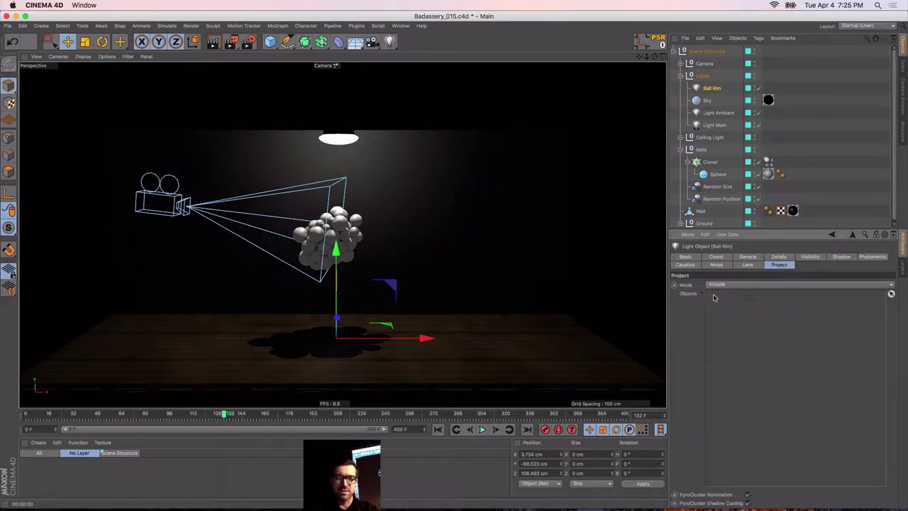
pyautogui.press('super+z')
pyautogui.click(718, 284)
pyautogui.click(719, 302)
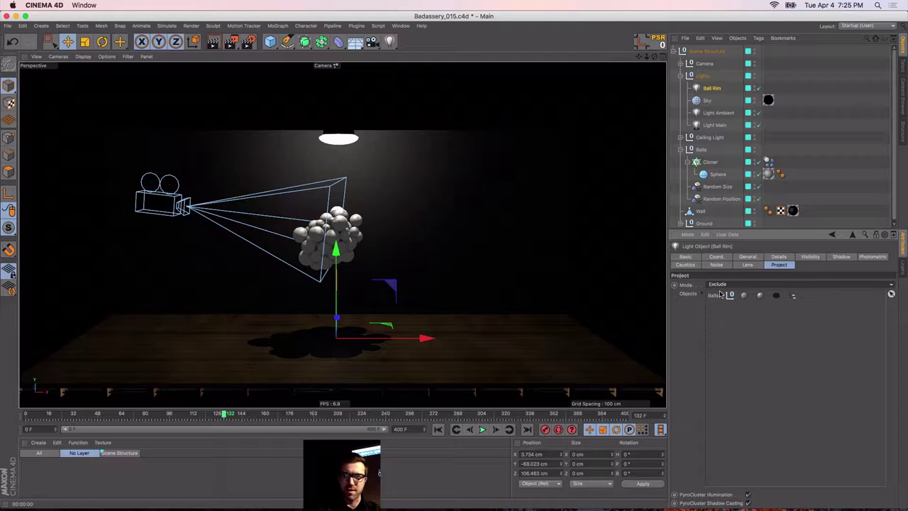
pyautogui.click(717, 285)
pyautogui.click(716, 294)
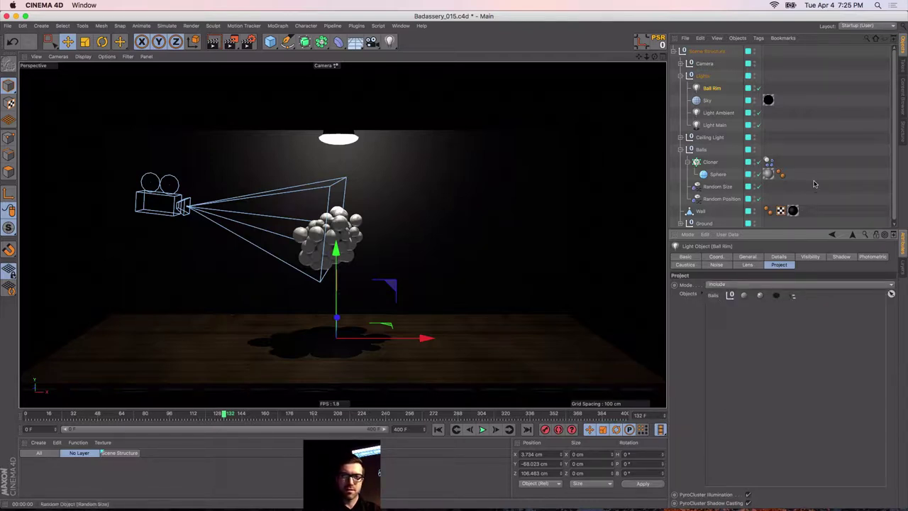
# Inspect the rim lighting on the balls from the side, collapse the Lights and Balls groups, and clear the selection
pyautogui.keyDown('alt'); pyautogui.moveTo(263, 360); pyautogui.dragTo(225, 326); pyautogui.keyUp('alt')
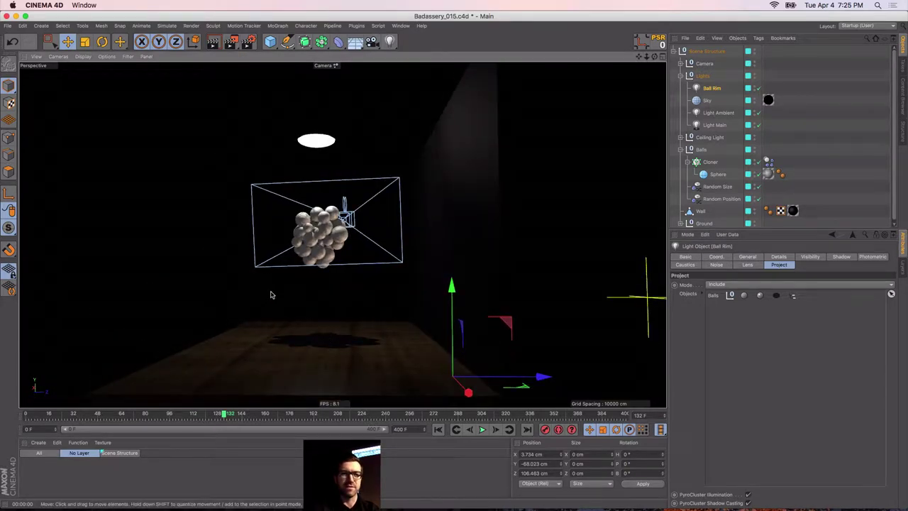
pyautogui.moveTo(325, 238)
pyautogui.keyDown('alt'); pyautogui.mouseDown(button='right')
pyautogui.moveTo(379, 239)
pyautogui.moveTo(313, 234)
pyautogui.mouseUp(button='right'); pyautogui.keyUp('alt')
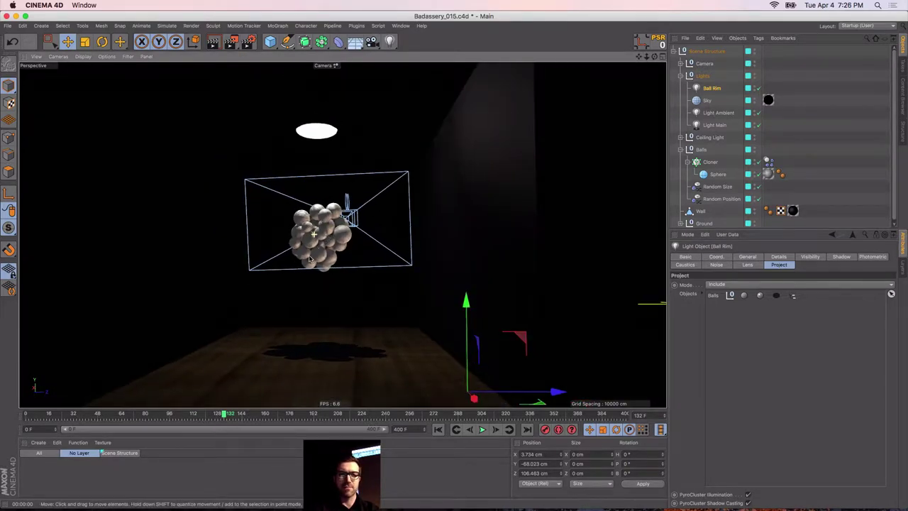
pyautogui.keyDown('alt'); pyautogui.moveTo(312, 247); pyautogui.dragTo(475, 248); pyautogui.keyUp('alt')
pyautogui.keyDown('alt'); pyautogui.moveTo(252, 236); pyautogui.dragTo(294, 239, button='middle'); pyautogui.keyUp('alt')
pyautogui.keyDown('alt'); pyautogui.moveTo(297, 239); pyautogui.dragTo(303, 237); pyautogui.keyUp('alt')
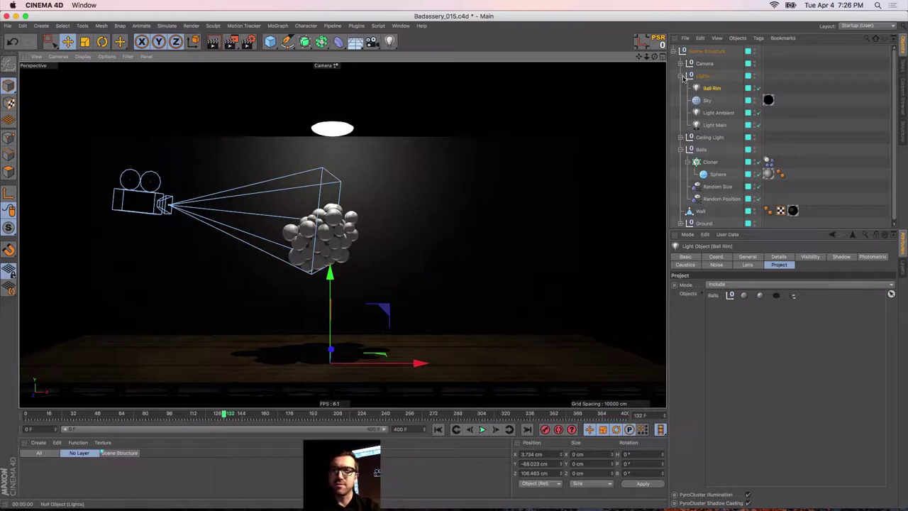
pyautogui.click(680, 76)
pyautogui.click(679, 103)
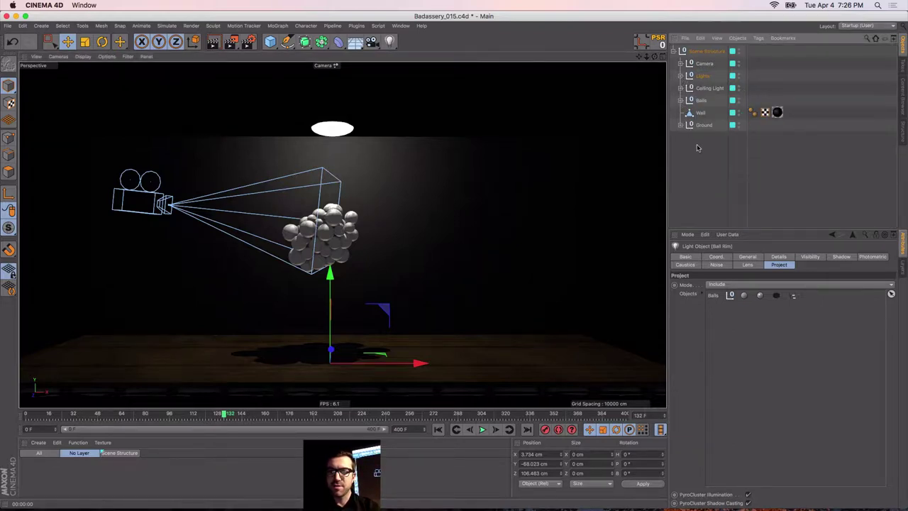
pyautogui.click(697, 144)
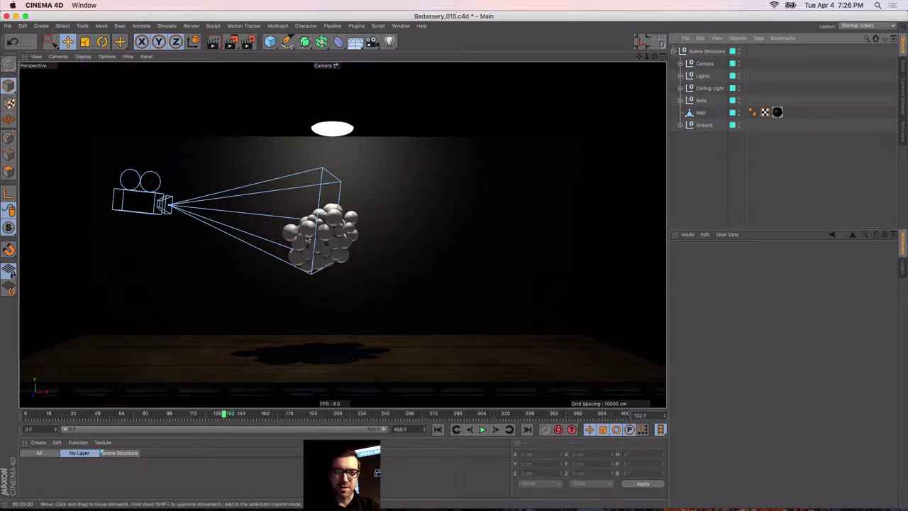
# Solo the HUD layer in place of the Scene Structure layer
pyautogui.click(903, 267)
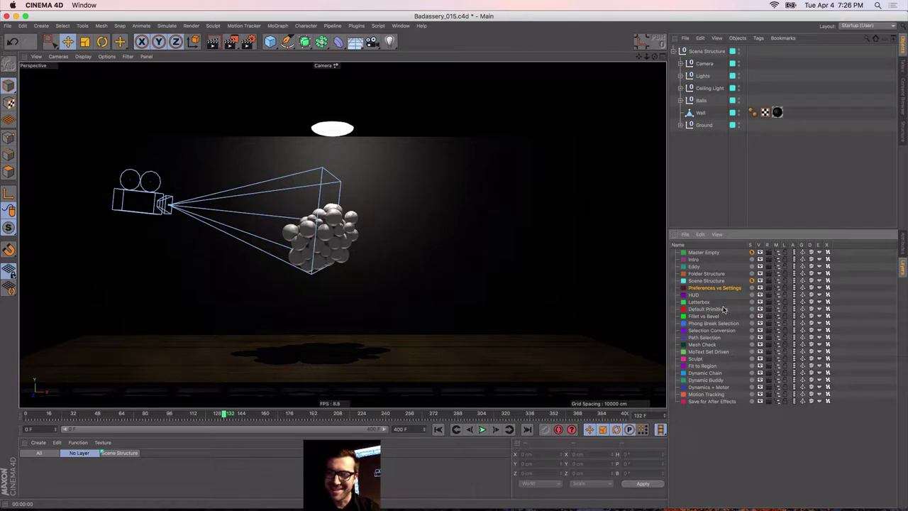
pyautogui.click(752, 282)
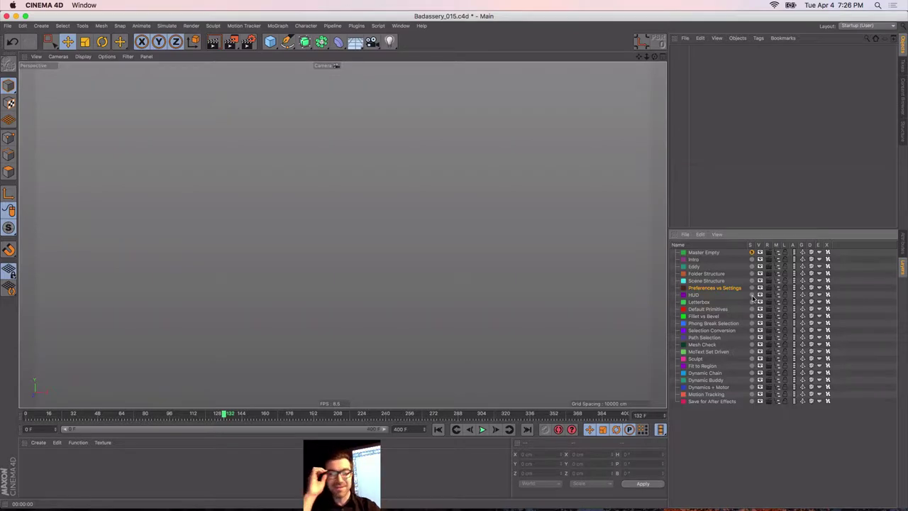
pyautogui.click(752, 294)
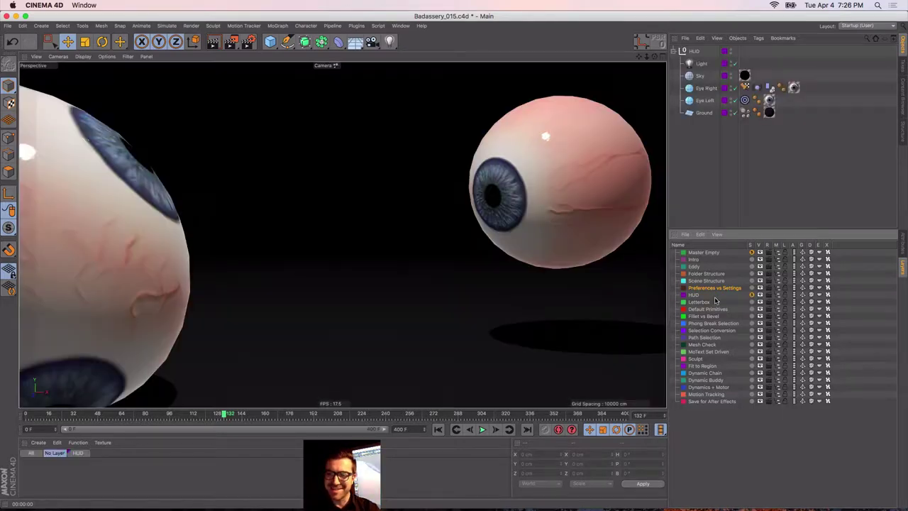
# Frame both eyeballs in the perspective view and play the animation from the first frame
pyautogui.keyDown('alt'); pyautogui.moveTo(423, 340); pyautogui.dragTo(381, 344); pyautogui.keyUp('alt')
pyautogui.keyDown('alt'); pyautogui.moveTo(365, 347); pyautogui.dragTo(291, 360, button='right'); pyautogui.keyUp('alt')
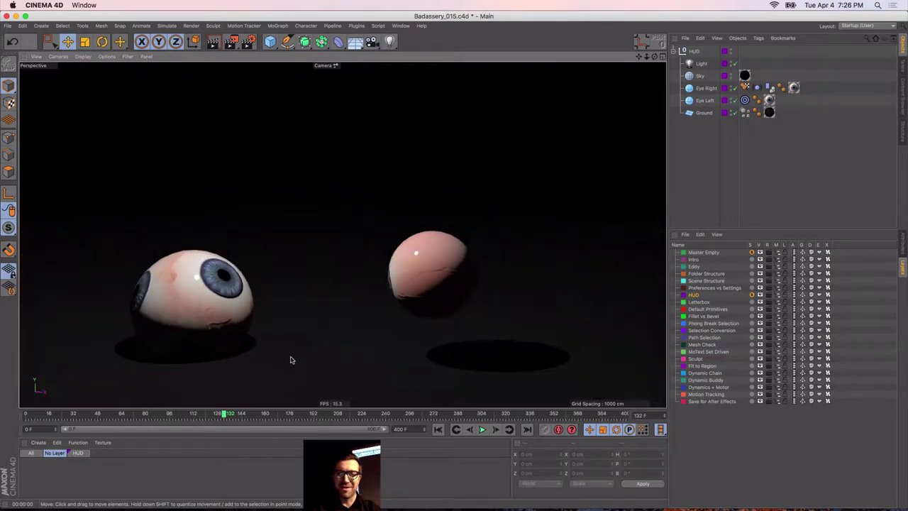
pyautogui.keyDown('alt'); pyautogui.moveTo(293, 360); pyautogui.dragTo(315, 333, button='middle'); pyautogui.keyUp('alt')
pyautogui.keyDown('alt'); pyautogui.moveTo(317, 330); pyautogui.dragTo(333, 325); pyautogui.keyUp('alt')
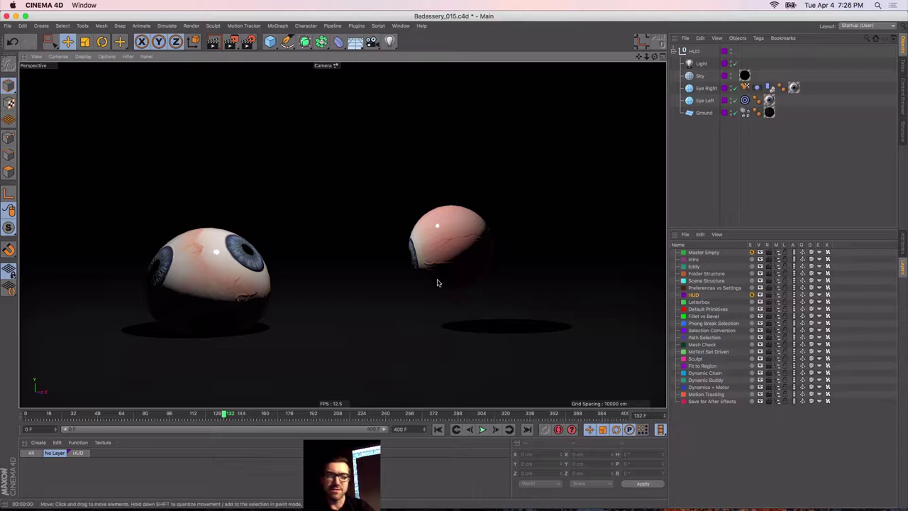
pyautogui.click(437, 429)
pyautogui.click(482, 429)
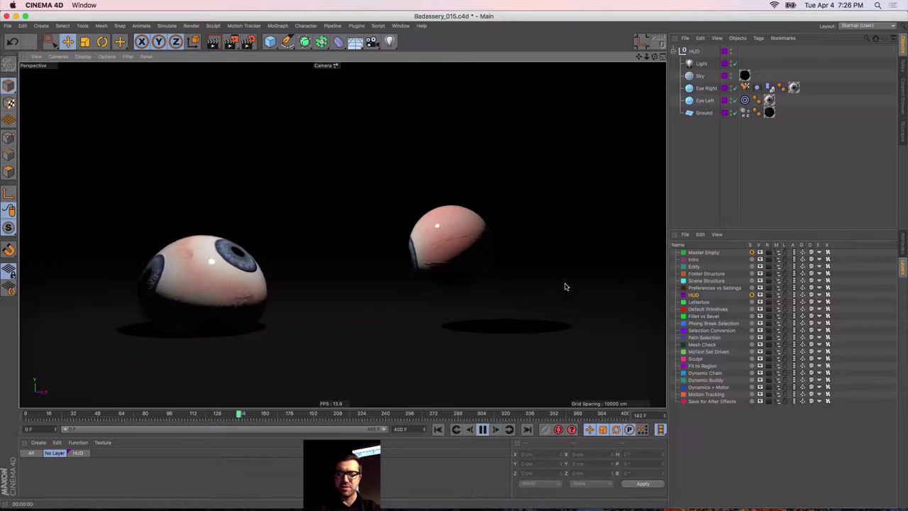
# Try the Camera Distance readout in the viewport's HUD settings, turning it on and off again
pyautogui.hotkey('shift', 'v')
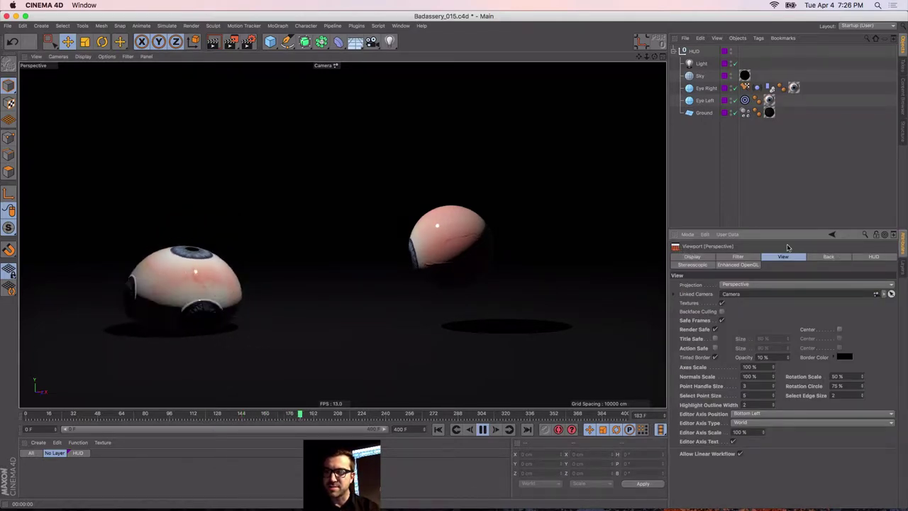
pyautogui.click(860, 257)
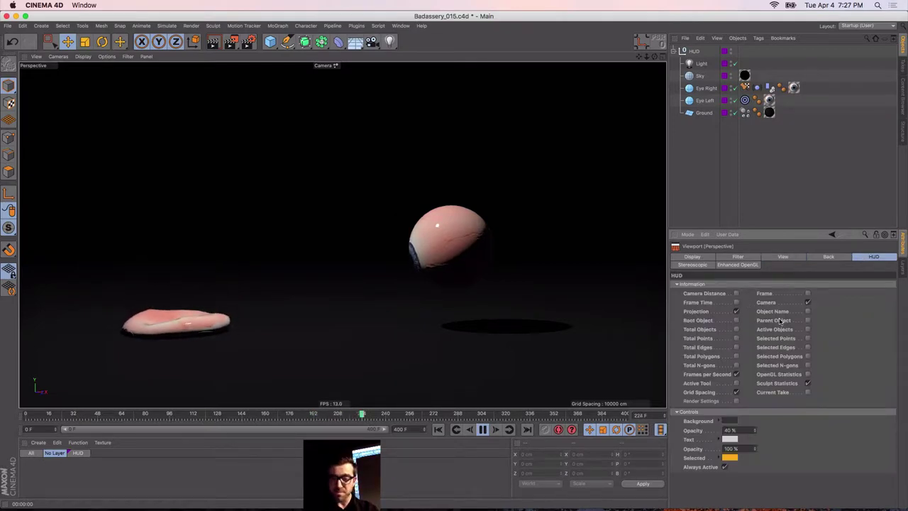
pyautogui.click(736, 293)
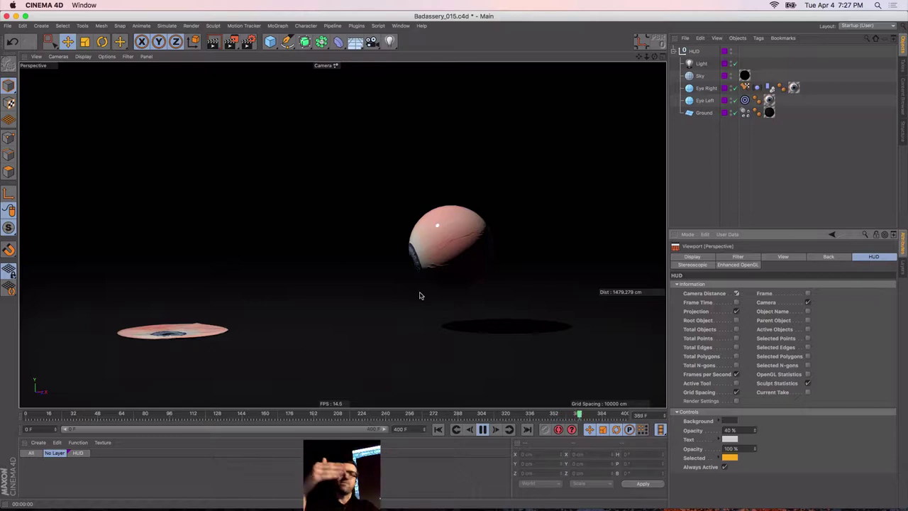
pyautogui.click(736, 293)
# Try the Frame Time readout in the HUD, pausing playback and scrubbing to frame 230 before hiding the readout
pyautogui.click(737, 302)
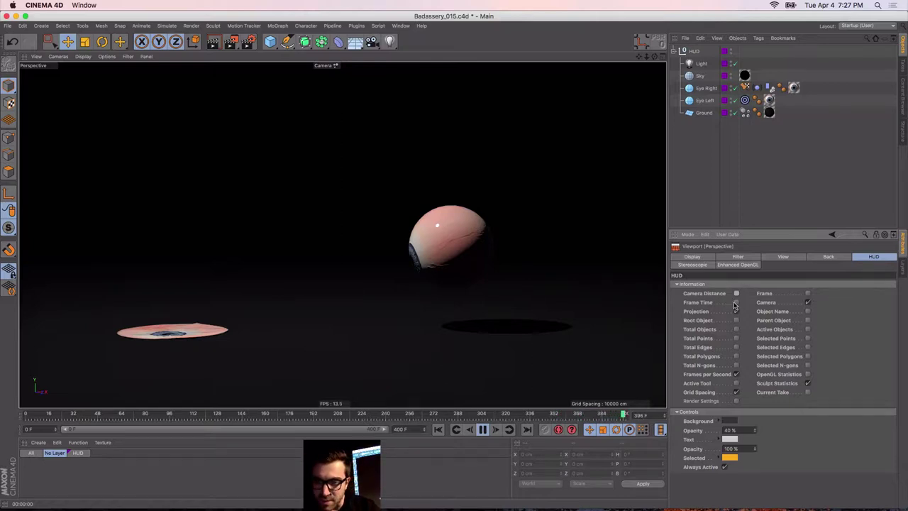
pyautogui.click(483, 430)
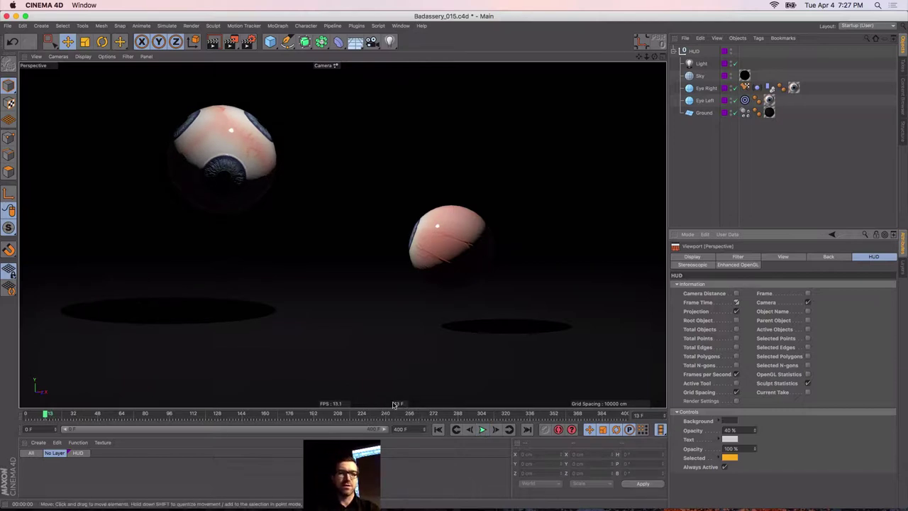
pyautogui.moveTo(397, 405); pyautogui.dragTo(552, 405)
pyautogui.moveTo(367, 415); pyautogui.dragTo(370, 414)
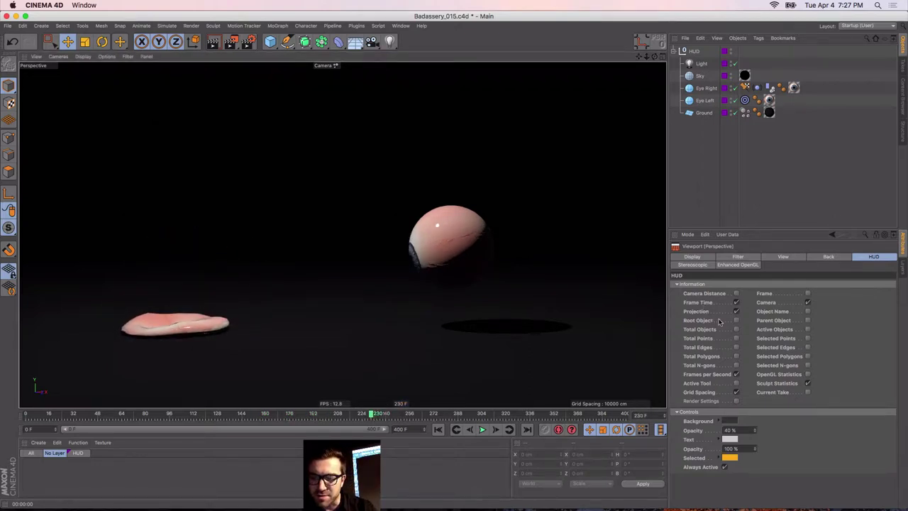
pyautogui.click(736, 302)
pyautogui.click(736, 312)
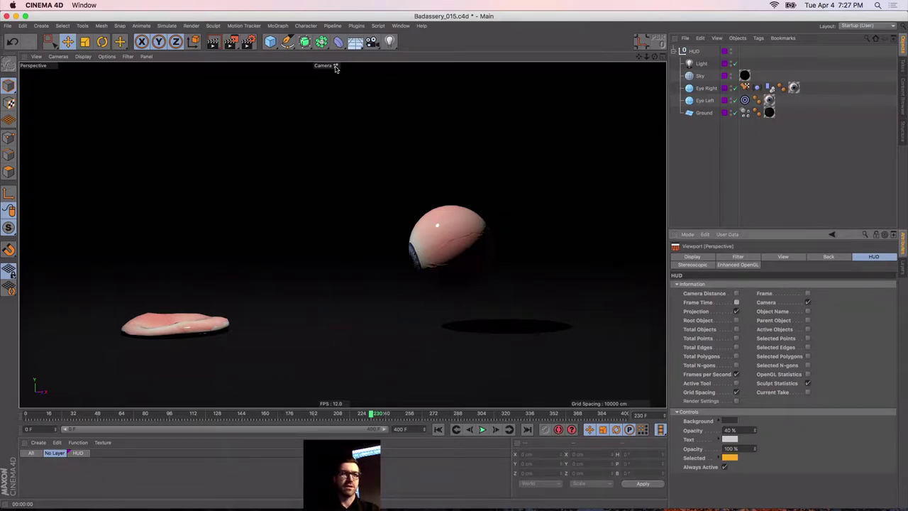
# Examine the cameras offered by the viewport's Camera readout, and bring back the list of layers
pyautogui.click(336, 68)
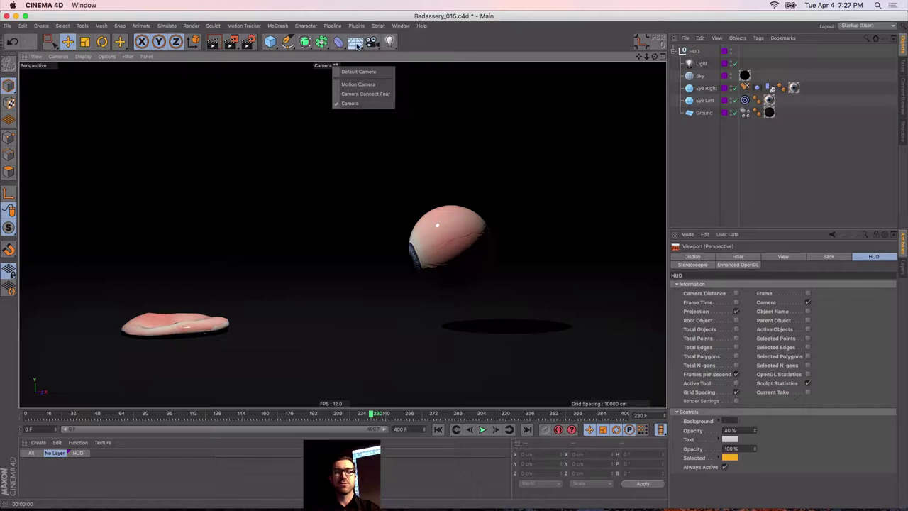
pyautogui.click(701, 130)
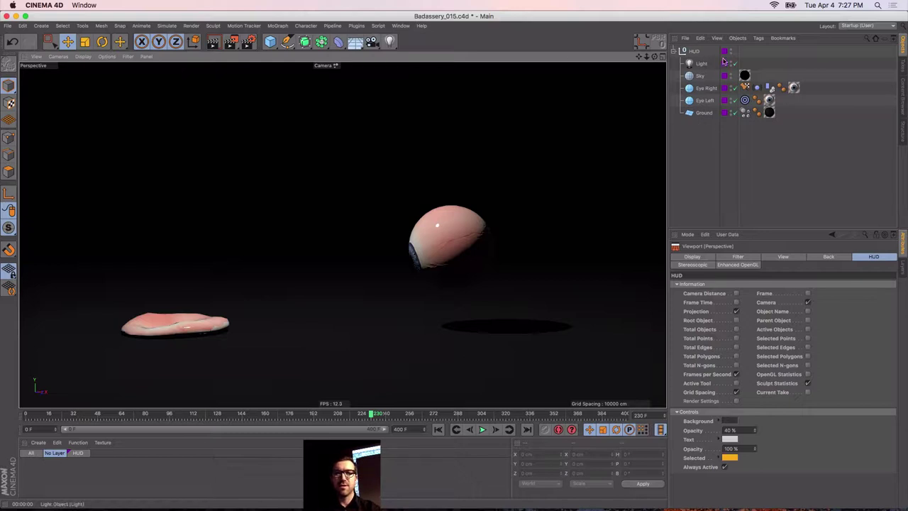
pyautogui.click(901, 268)
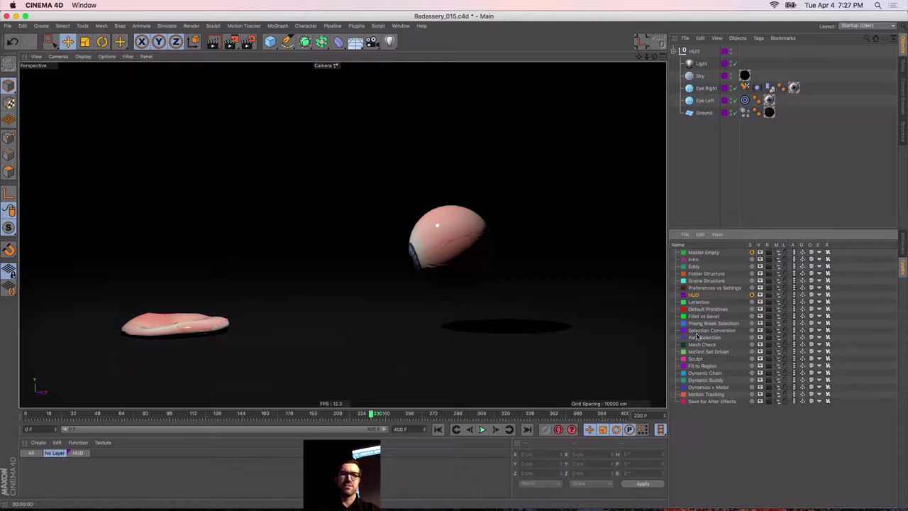
pyautogui.click(316, 66)
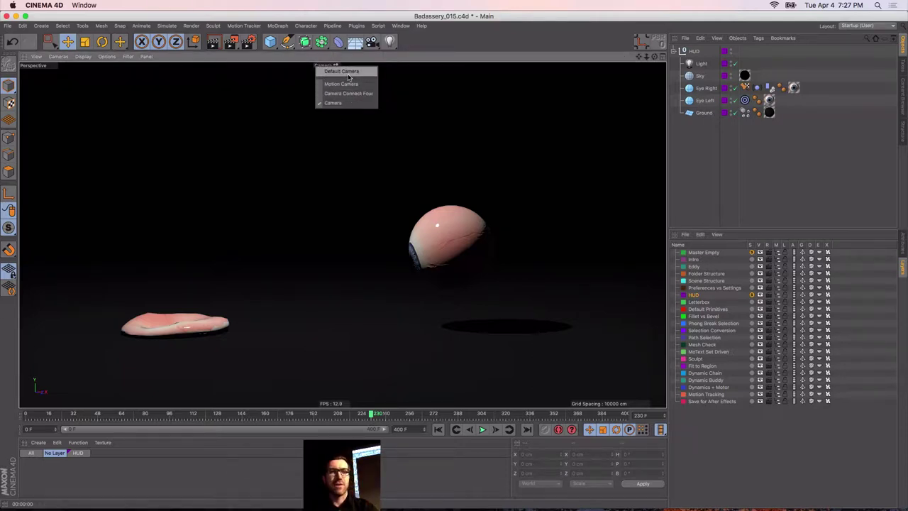
pyautogui.click(703, 145)
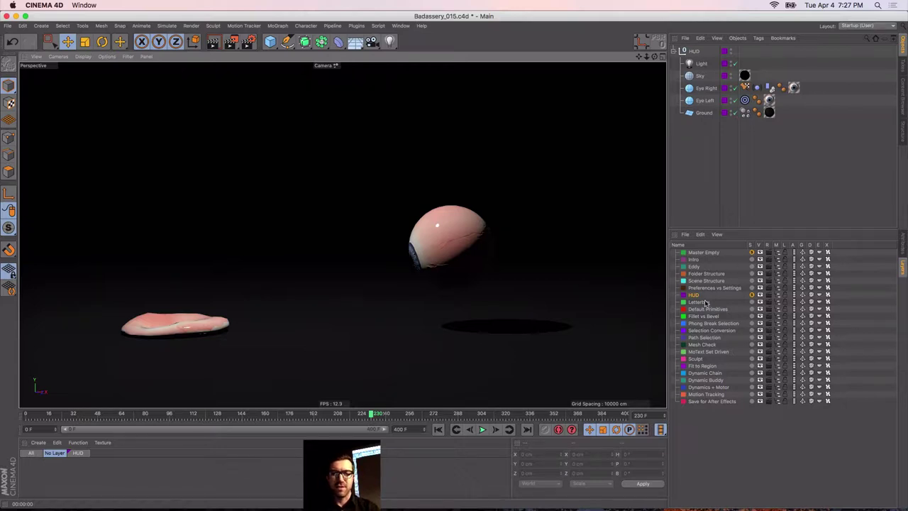
# Try soloing the Letterbox layer alongside HUD, turn its solo off, and replay the eyeball animation from the start
pyautogui.click(752, 303)
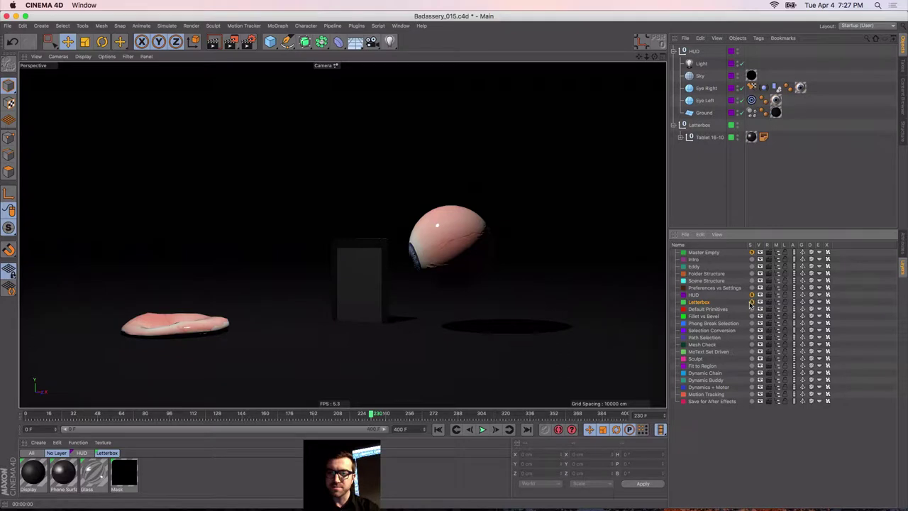
pyautogui.click(752, 303)
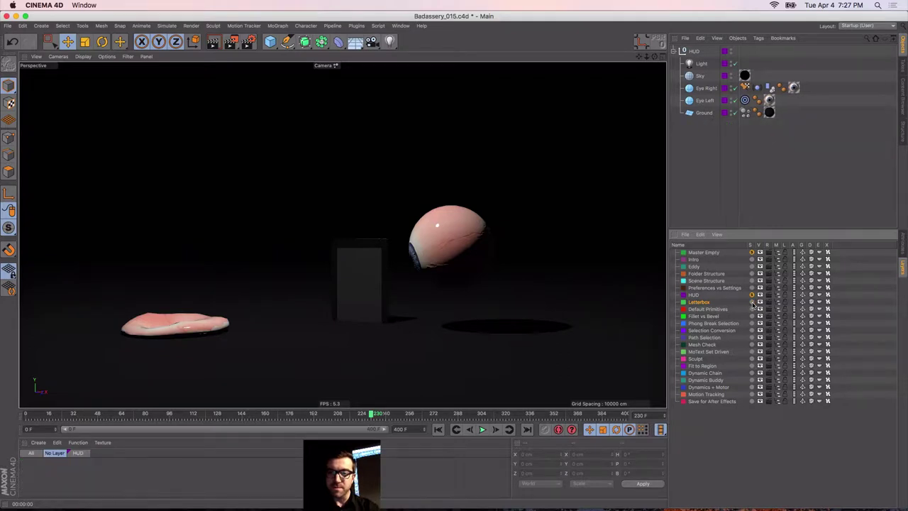
pyautogui.click(438, 429)
pyautogui.click(482, 429)
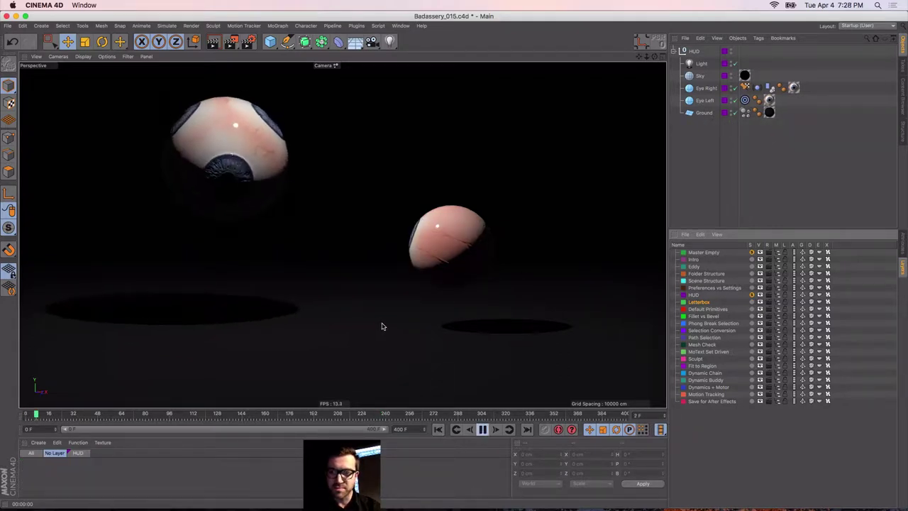
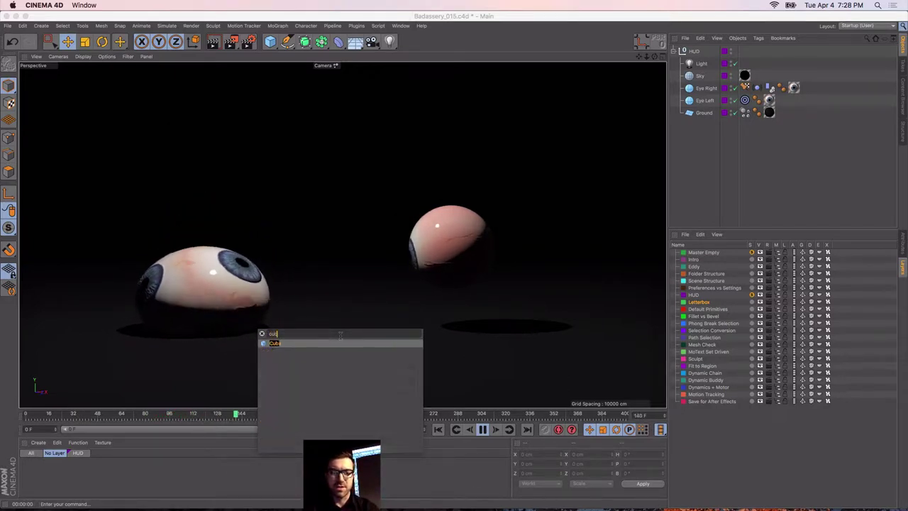
# Find the Cube command in the command search, add it to the viewport's HUD, and reposition it between the eyeballs
pyautogui.write('cube')
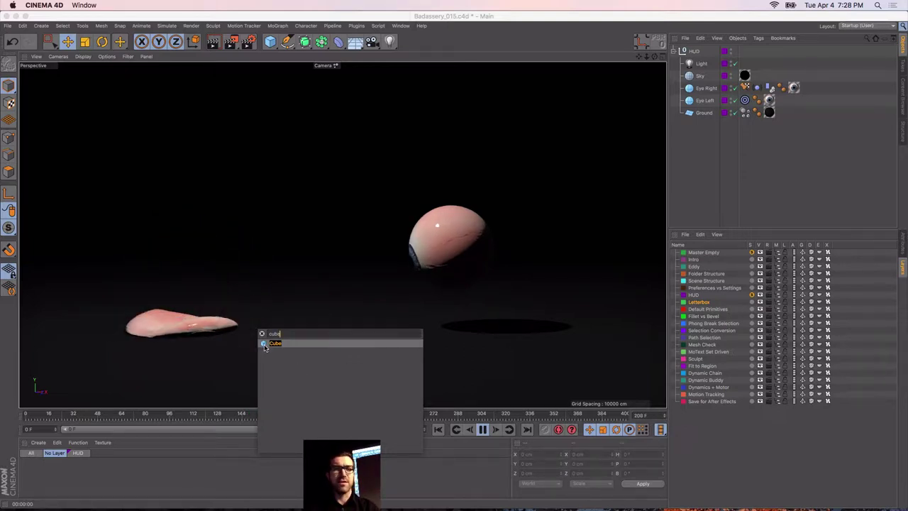
pyautogui.moveTo(263, 346); pyautogui.dragTo(177, 381)
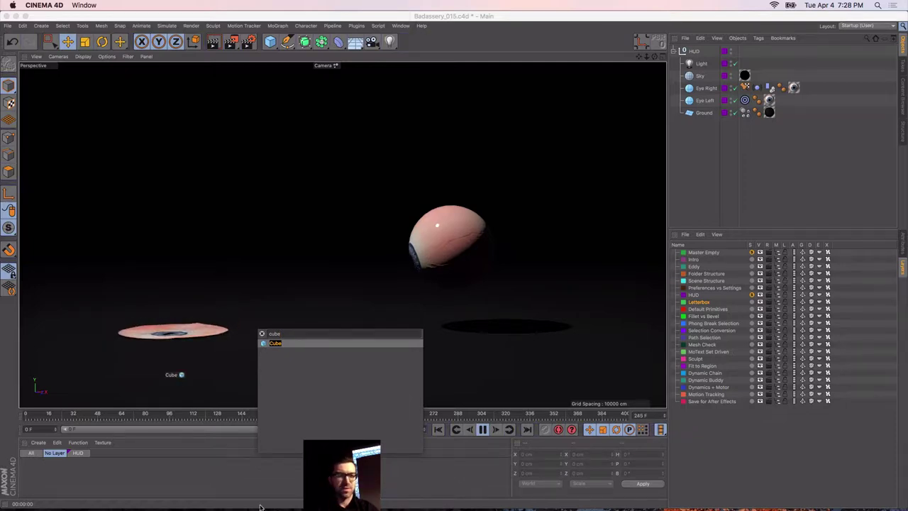
pyautogui.click(218, 476)
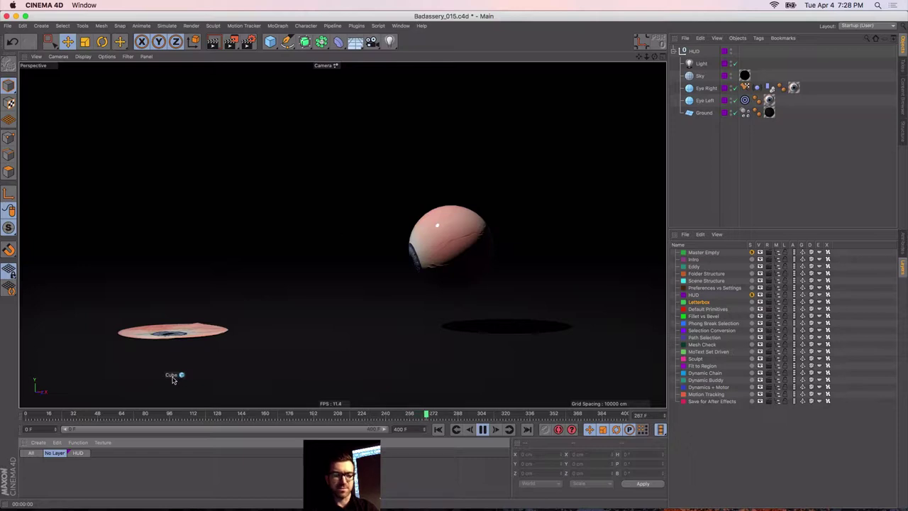
pyautogui.keyDown('super'); pyautogui.moveTo(171, 377); pyautogui.dragTo(387, 322); pyautogui.keyUp('super')
# Set the icon size of the Cube command in the viewport to Large
pyautogui.rightClick(387, 321)
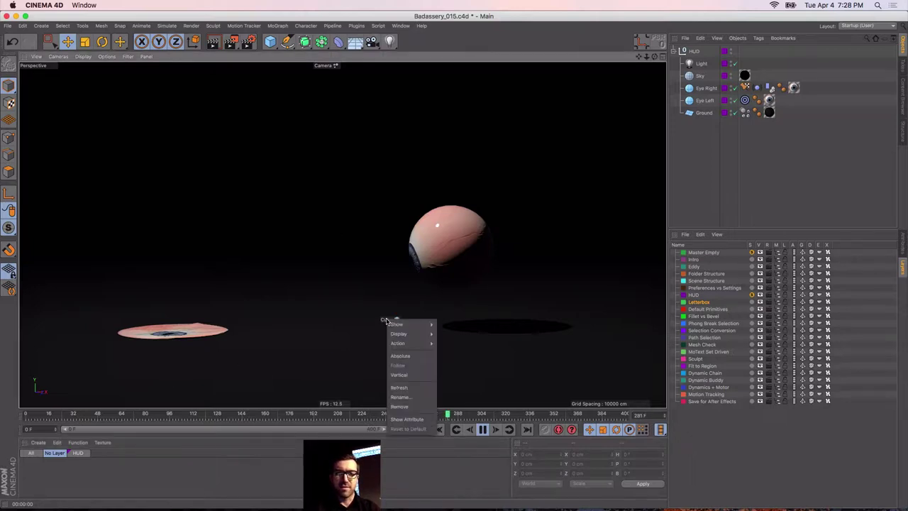
pyautogui.moveTo(429, 335)
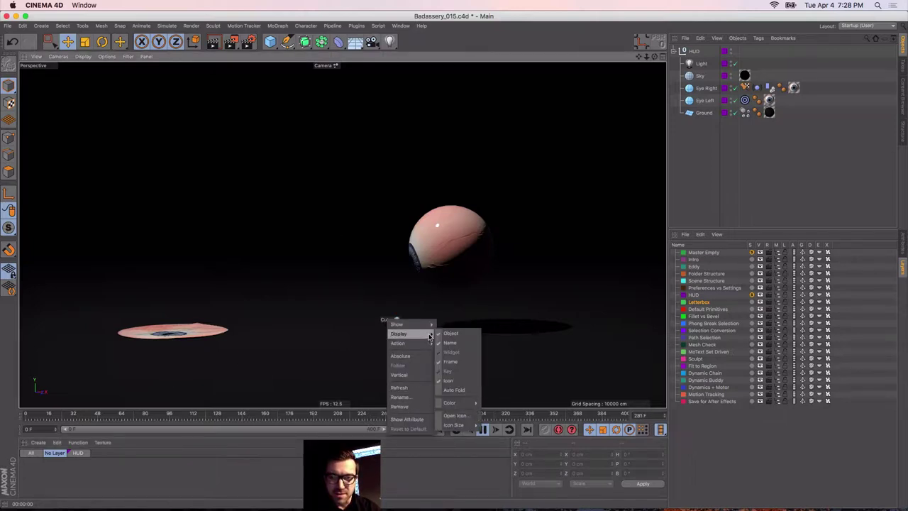
pyautogui.moveTo(467, 426)
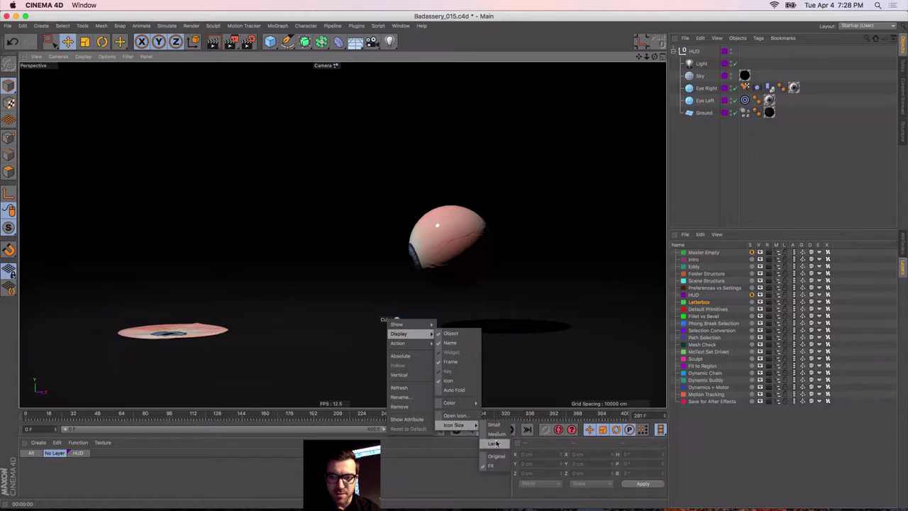
pyautogui.click(496, 442)
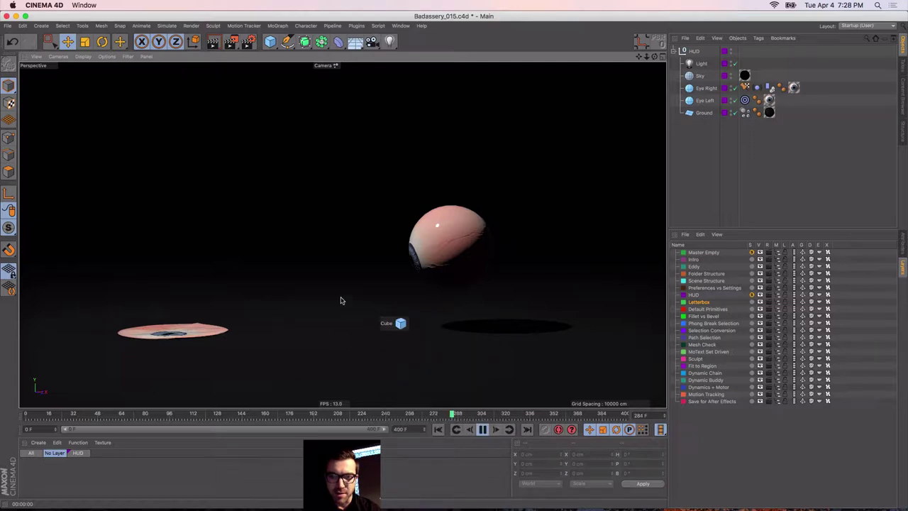
# Create a cube from the Cube command in the viewport, and search the available commands for "select"
pyautogui.click(400, 324)
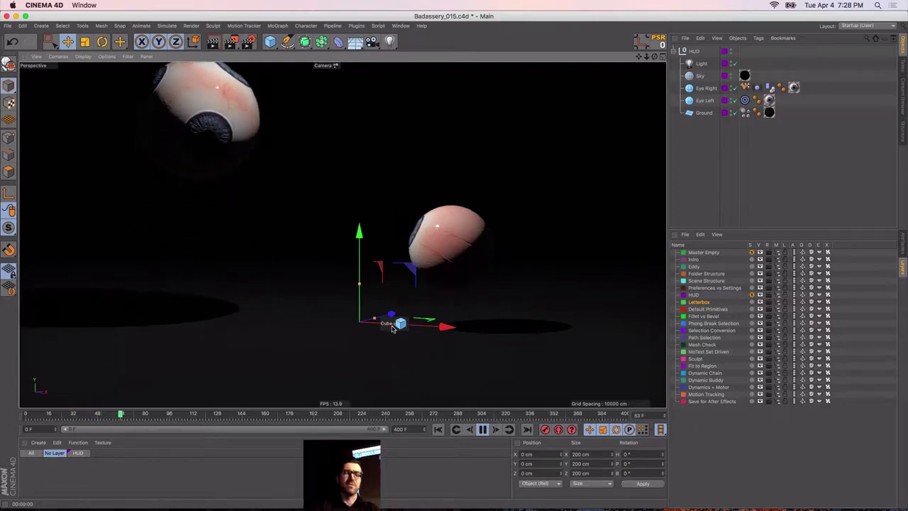
pyautogui.hotkey('shift', 'c')
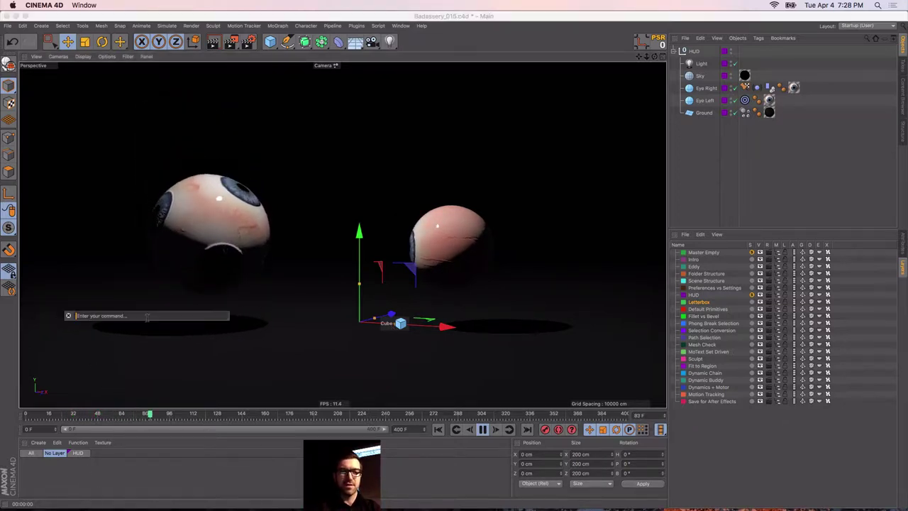
pyautogui.write('select')
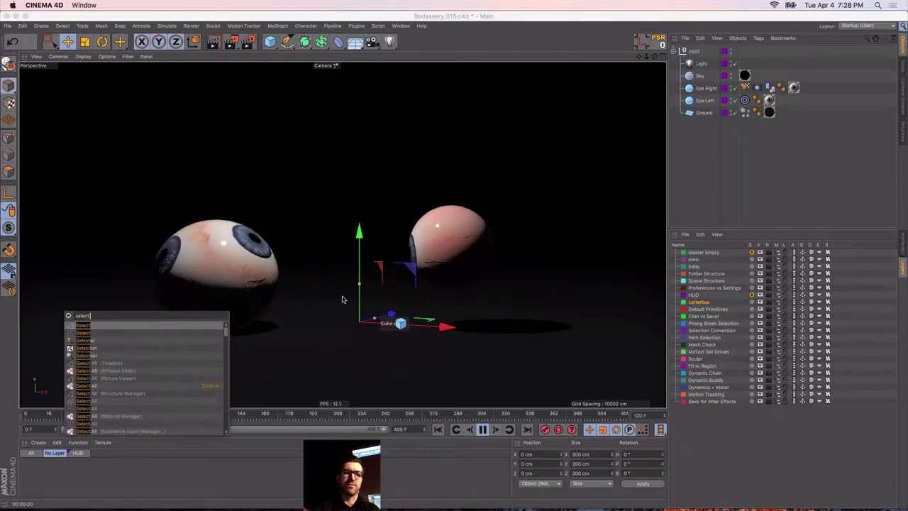
pyautogui.click(702, 161)
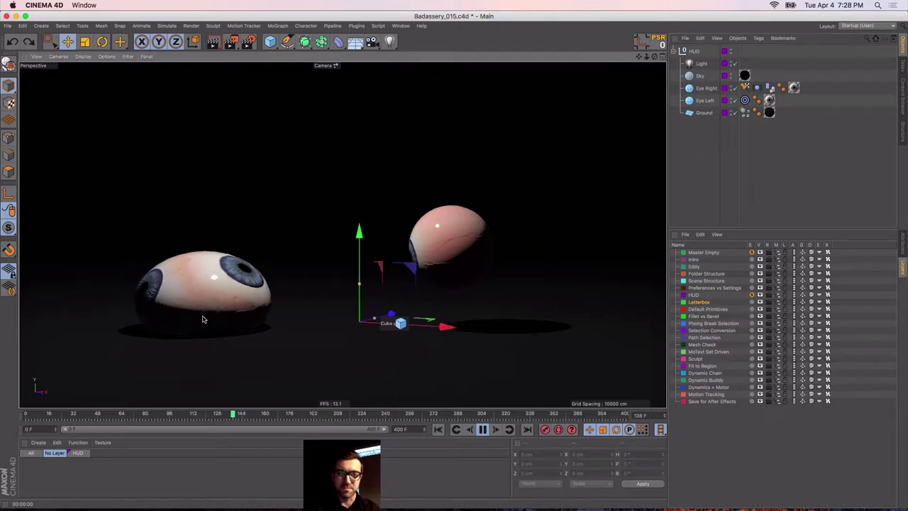
# Clear the object selection and remove the Cube command from the viewport's HUD
pyautogui.click(379, 336)
pyautogui.rightClick(387, 323)
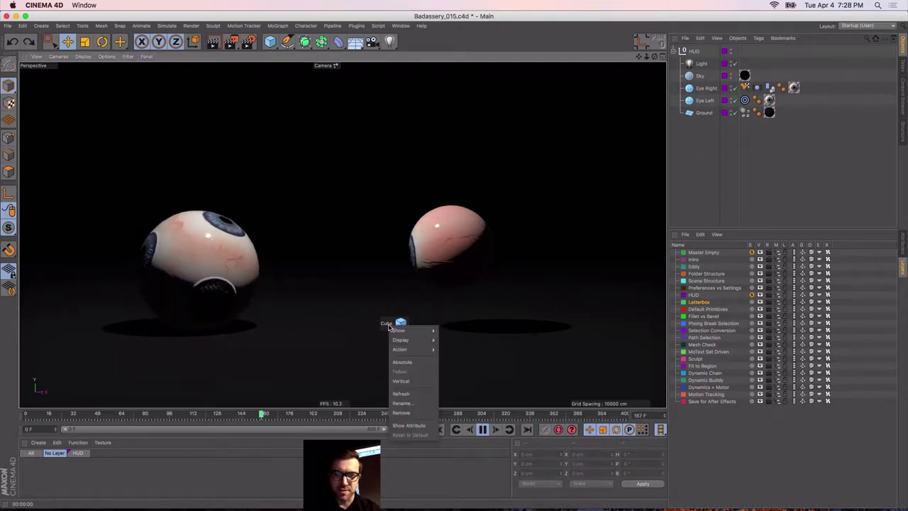
pyautogui.click(395, 415)
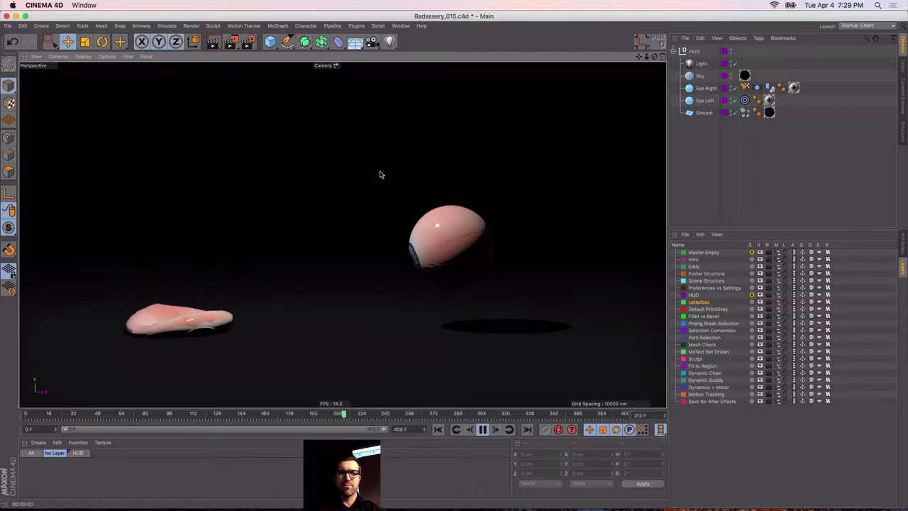
# Find the Cube command in the command search and add it to the main toolbar beside the PSR reset icon
pyautogui.hotkey('shift', 'c')
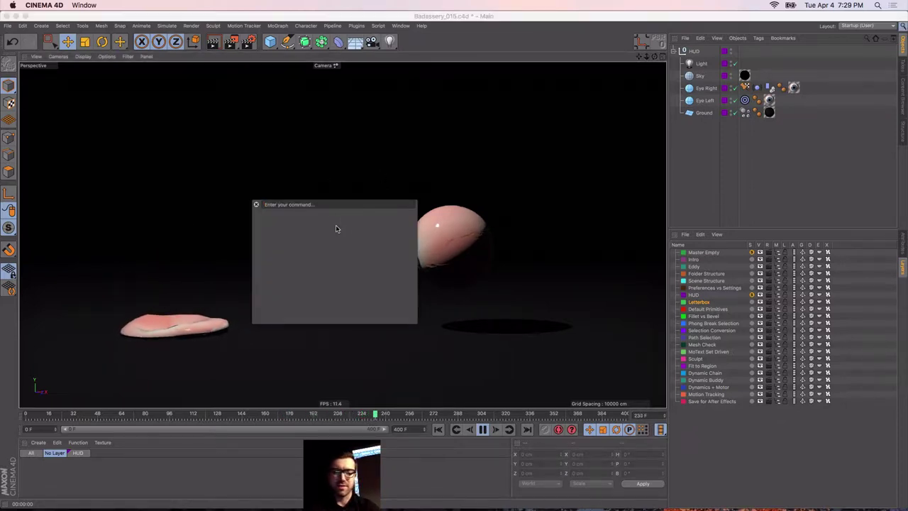
pyautogui.write('cube')
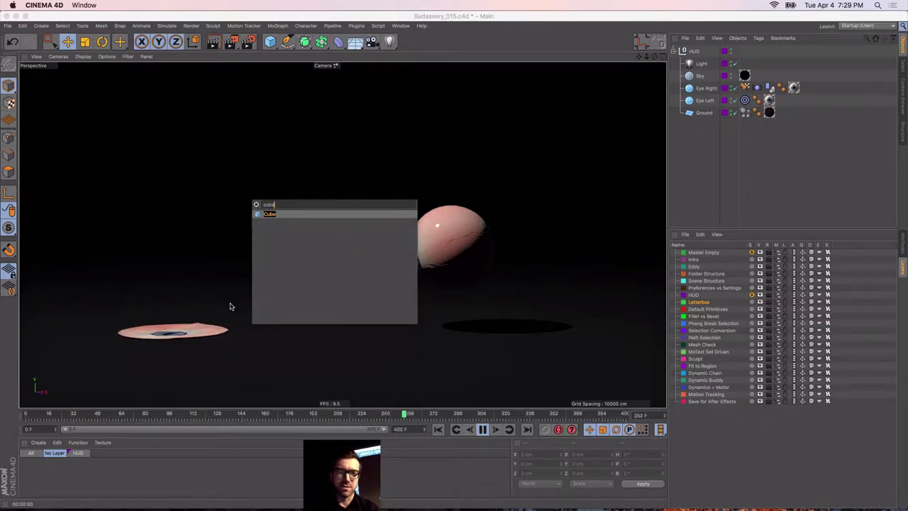
pyautogui.moveTo(256, 215); pyautogui.dragTo(625, 43)
pyautogui.click(257, 205)
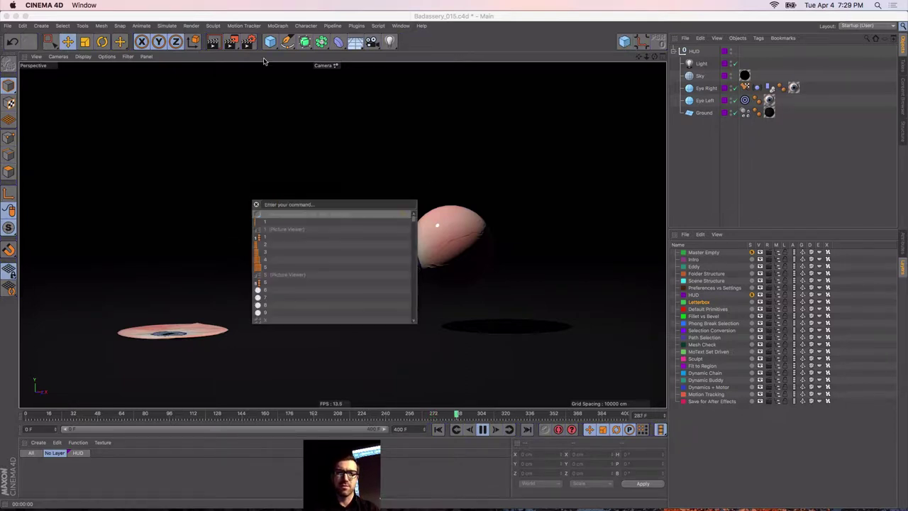
pyautogui.click(689, 167)
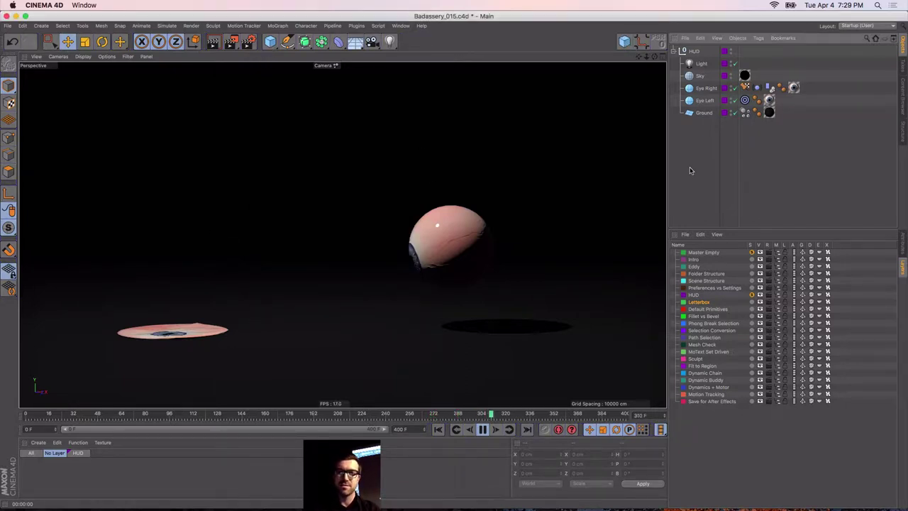
# Search the available commands for "ok" and dismiss the command search
pyautogui.hotkey('shift', 'c')
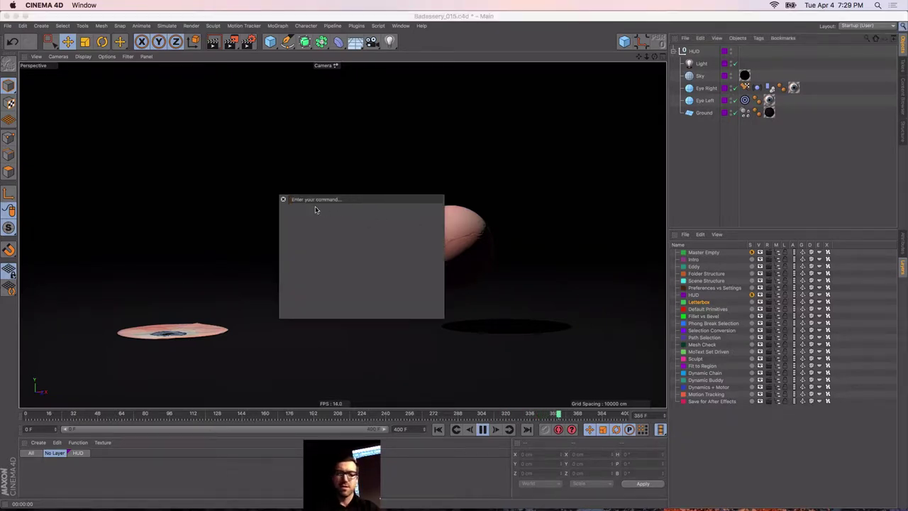
pyautogui.write('ok')
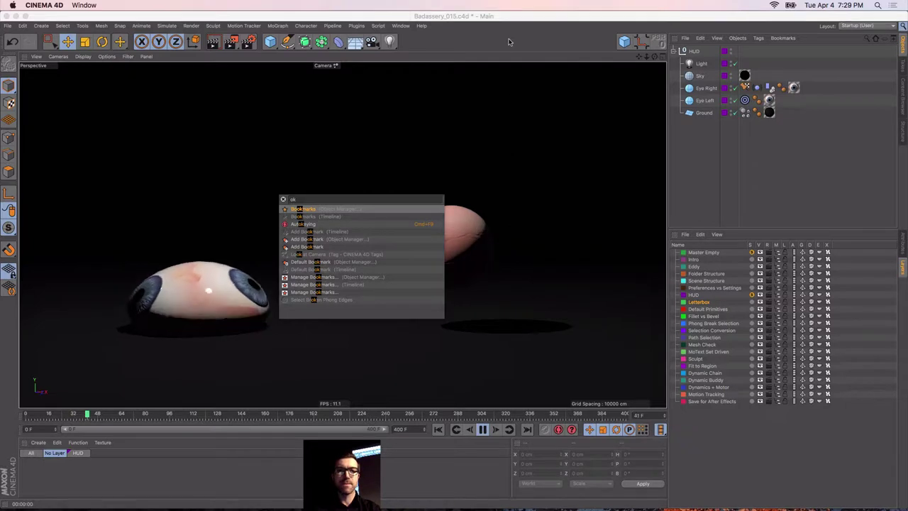
pyautogui.press('Escape')
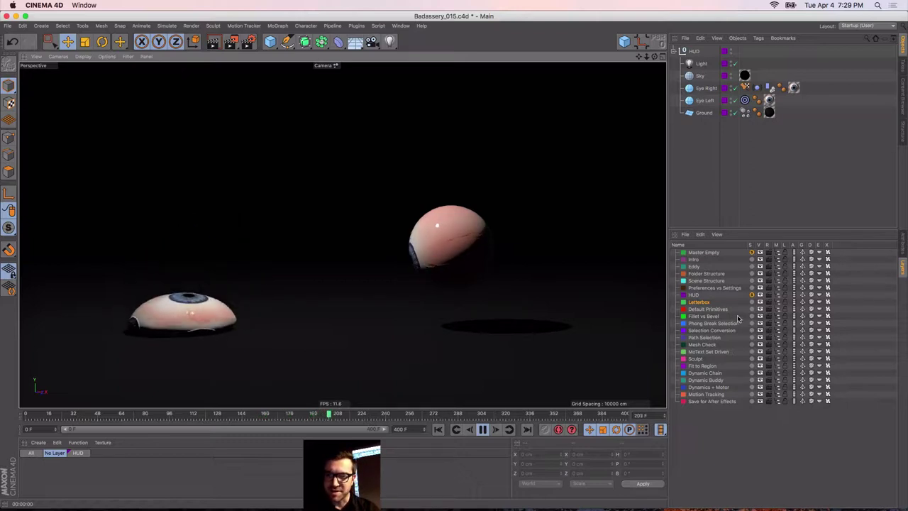
# Turn off solo for the HUD layer and reset the running animation to frame 0
pyautogui.click(751, 295)
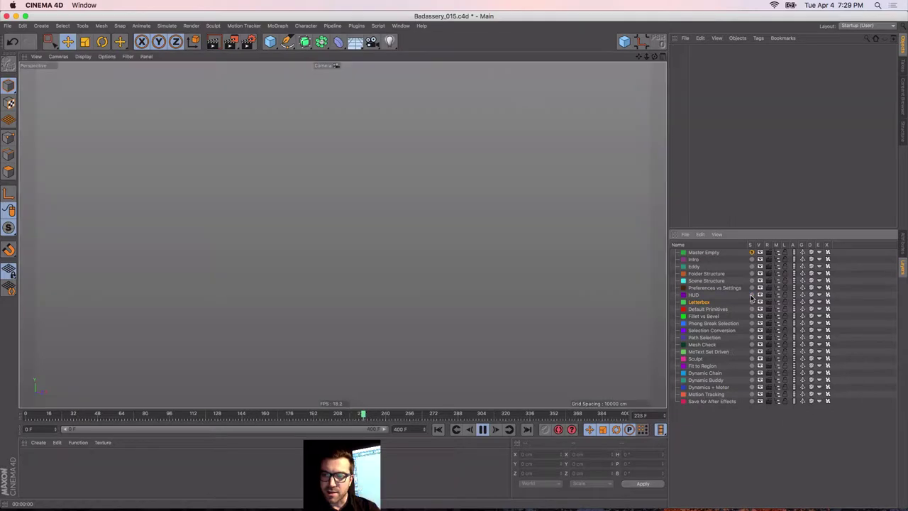
pyautogui.click(482, 429)
pyautogui.click(438, 429)
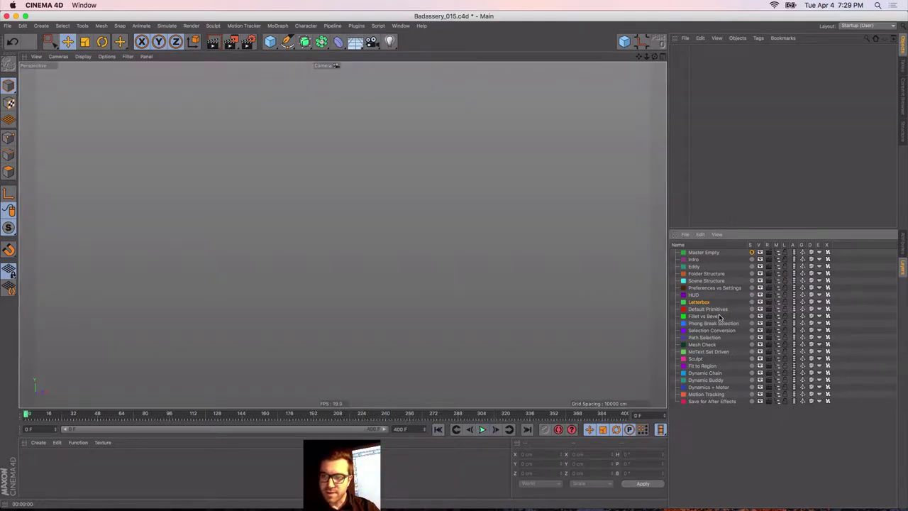
# Solo the Letterbox layer and frame its tablet model in the viewport
pyautogui.click(752, 302)
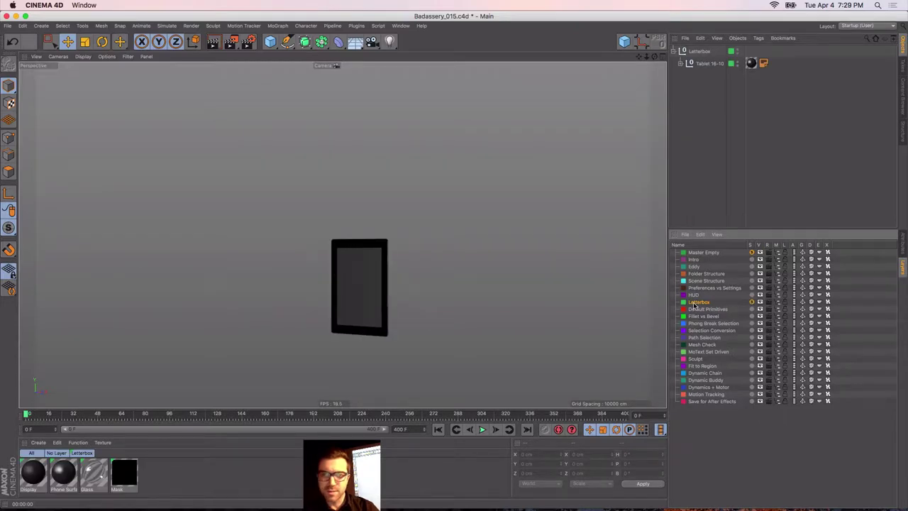
pyautogui.keyDown('alt'); pyautogui.moveTo(361, 288); pyautogui.dragTo(385, 292); pyautogui.keyUp('alt')
pyautogui.keyDown('alt'); pyautogui.moveTo(361, 304); pyautogui.dragTo(459, 294, button='right'); pyautogui.keyUp('alt')
pyautogui.keyDown('alt'); pyautogui.moveTo(360, 302); pyautogui.dragTo(339, 301); pyautogui.keyUp('alt')
pyautogui.keyDown('alt'); pyautogui.moveTo(323, 301); pyautogui.dragTo(301, 261, button='middle'); pyautogui.keyUp('alt')
pyautogui.keyDown('alt'); pyautogui.moveTo(301, 261); pyautogui.dragTo(307, 265); pyautogui.keyUp('alt')
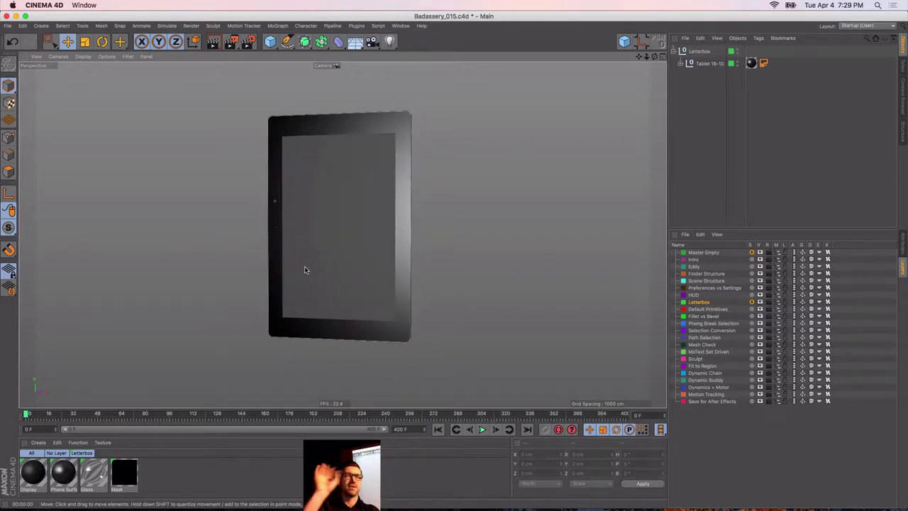
pyautogui.keyDown('alt'); pyautogui.moveTo(307, 187); pyautogui.dragTo(320, 191); pyautogui.keyUp('alt')
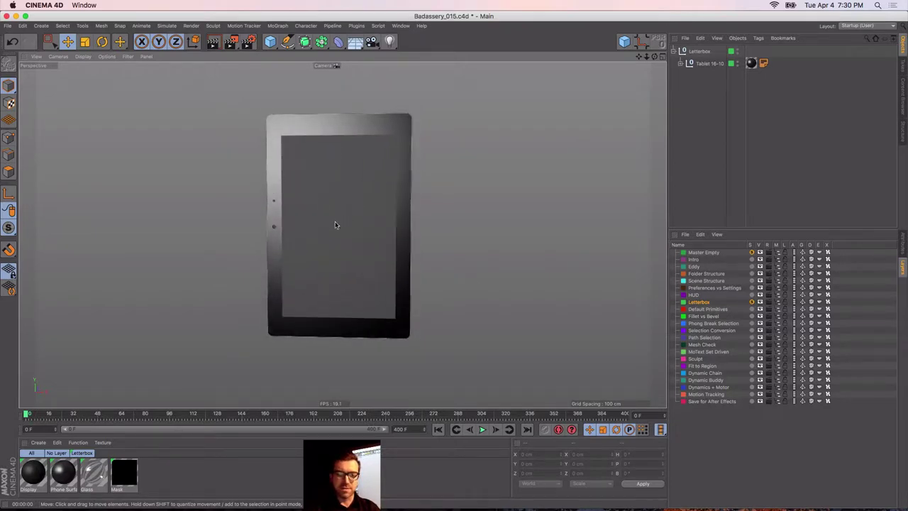
pyautogui.keyDown('alt'); pyautogui.moveTo(349, 220); pyautogui.dragTo(341, 226); pyautogui.keyUp('alt')
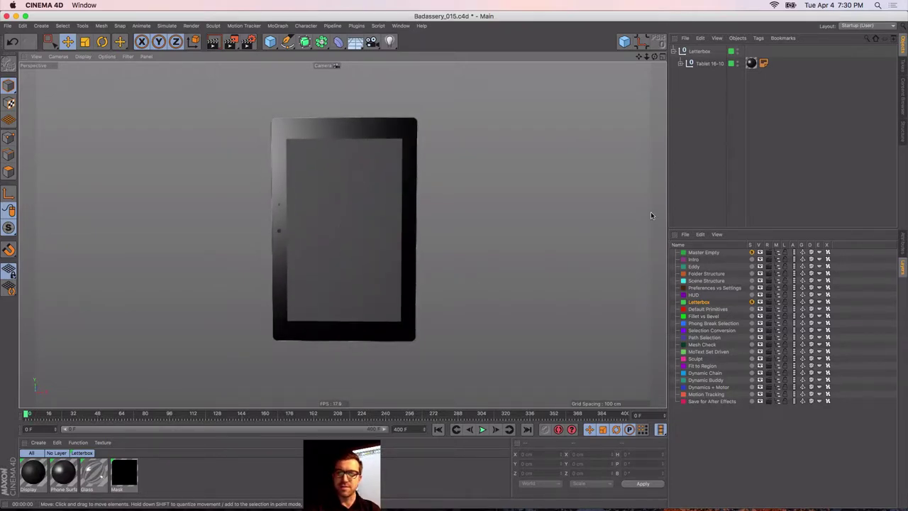
# Narrow the viewport to a tall, portrait-like shape and fit the tablet within it
pyautogui.moveTo(668, 210); pyautogui.dragTo(304, 258)
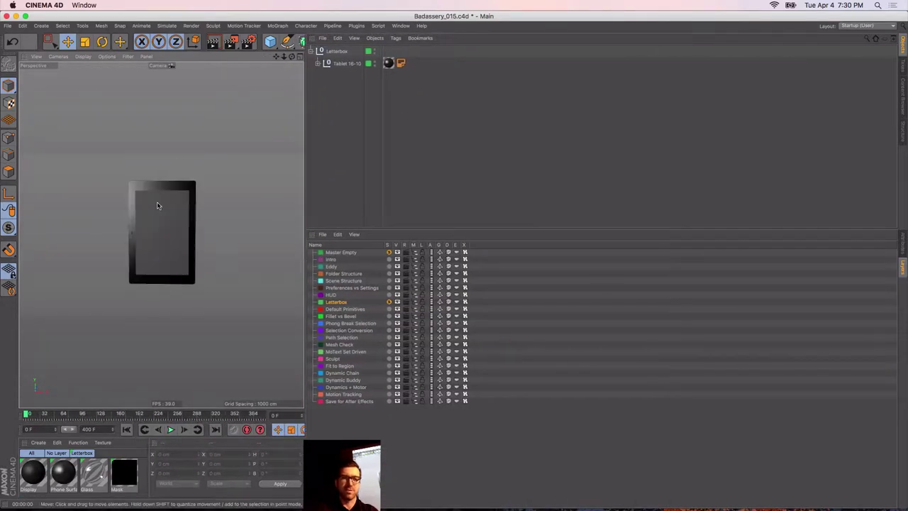
pyautogui.keyDown('alt'); pyautogui.moveTo(130, 225); pyautogui.dragTo(148, 217, button='right'); pyautogui.keyUp('alt')
pyautogui.moveTo(148, 217)
pyautogui.keyDown('alt'); pyautogui.mouseDown(button='middle')
pyautogui.moveTo(183, 229)
pyautogui.moveTo(146, 220)
pyautogui.mouseUp(button='middle'); pyautogui.keyUp('alt')
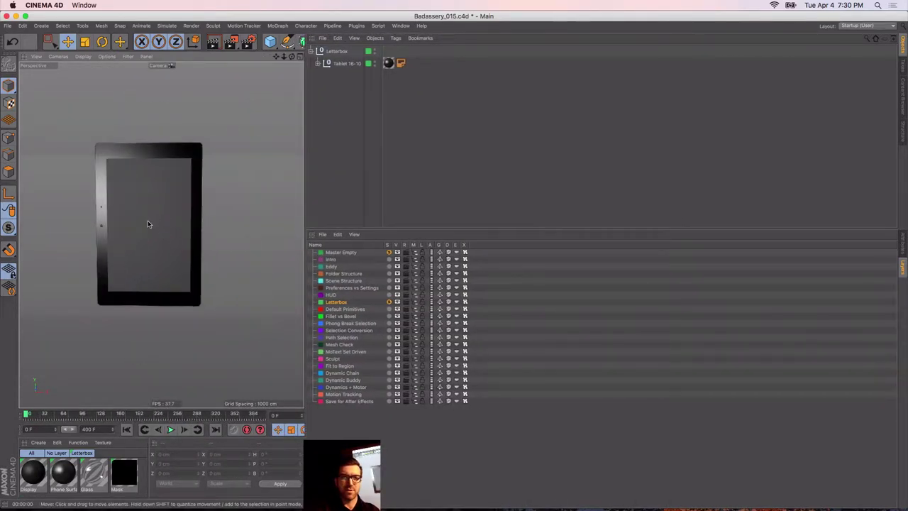
pyautogui.keyDown('alt'); pyautogui.moveTo(146, 220); pyautogui.dragTo(187, 239, button='right'); pyautogui.keyUp('alt')
pyautogui.keyDown('alt'); pyautogui.moveTo(157, 226); pyautogui.dragTo(162, 233, button='middle'); pyautogui.keyUp('alt')
pyautogui.keyDown('alt'); pyautogui.moveTo(161, 232); pyautogui.dragTo(160, 227); pyautogui.keyUp('alt')
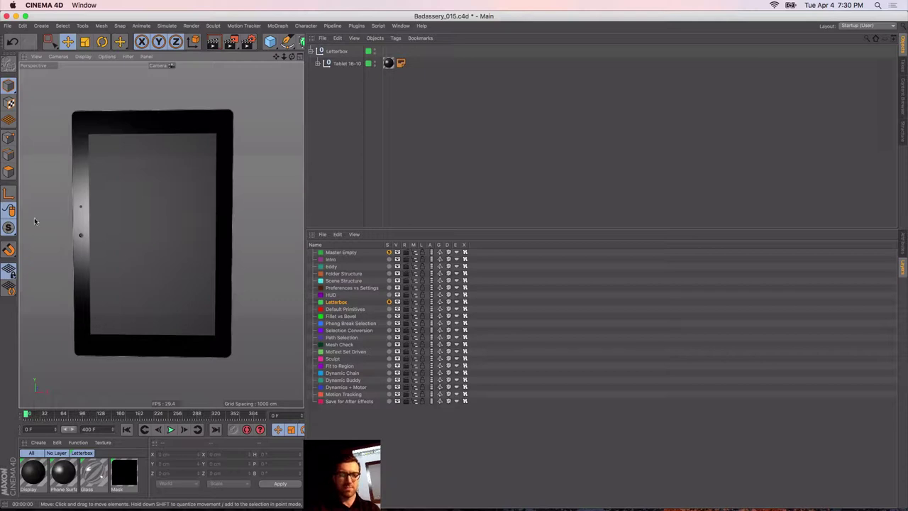
# Set the opacity of the viewport's tinted border to 98% in its View settings
pyautogui.hotkey('shift', 'v')
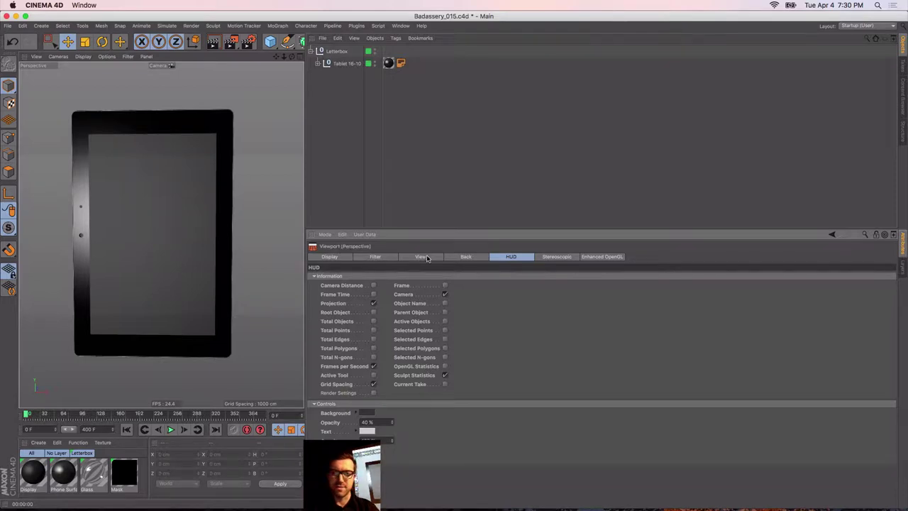
pyautogui.click(421, 257)
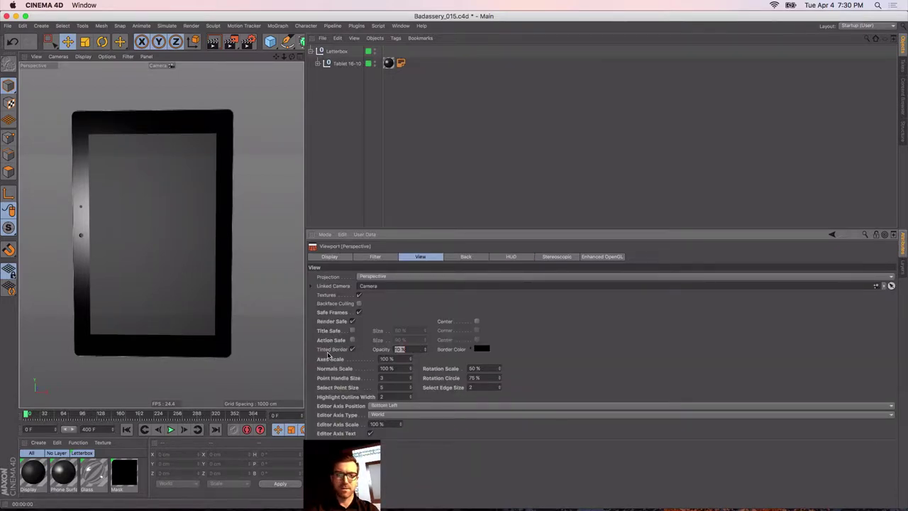
pyautogui.write('9')
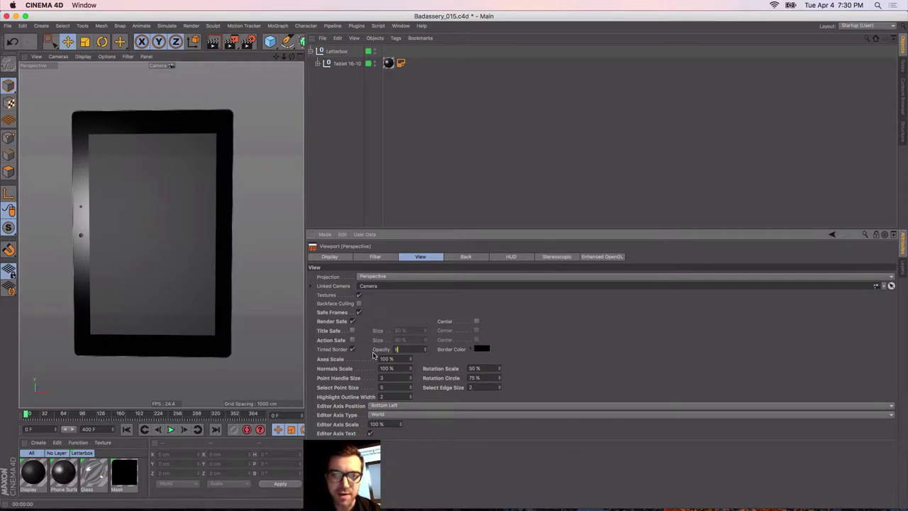
pyautogui.write('8')
pyautogui.press('Return')
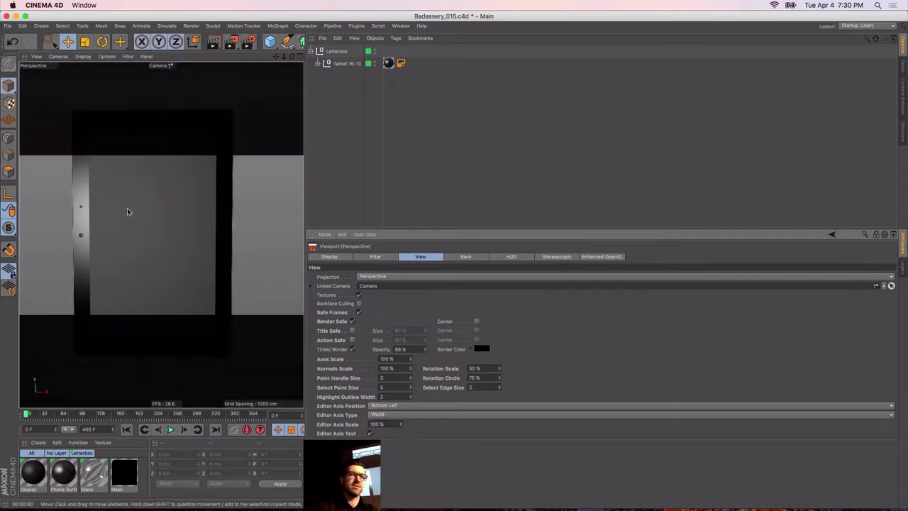
# Fit the tablet inside the render-safe area and check the letterboxing at several viewport widths
pyautogui.moveTo(128, 221)
pyautogui.keyDown('alt'); pyautogui.mouseDown(button='right')
pyautogui.moveTo(95, 227)
pyautogui.moveTo(117, 224)
pyautogui.mouseUp(button='right'); pyautogui.keyUp('alt')
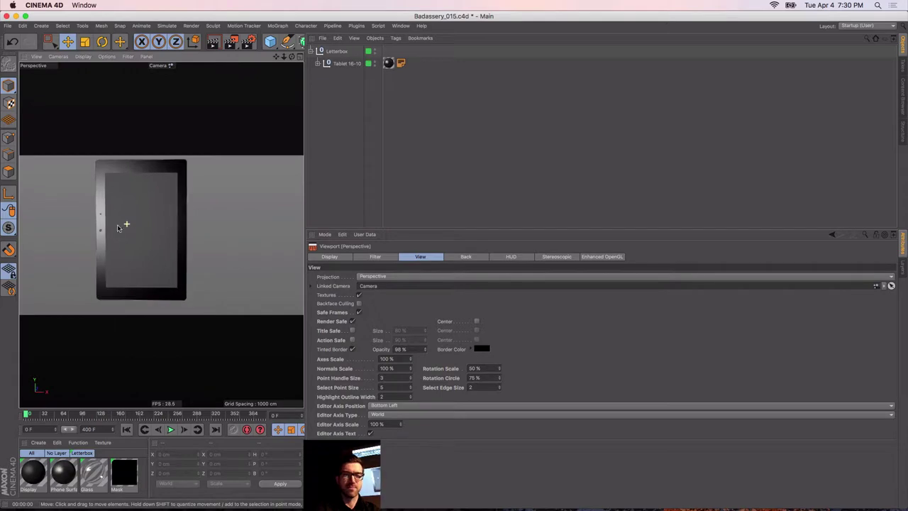
pyautogui.keyDown('alt'); pyautogui.moveTo(137, 213); pyautogui.dragTo(158, 223, button='middle'); pyautogui.keyUp('alt')
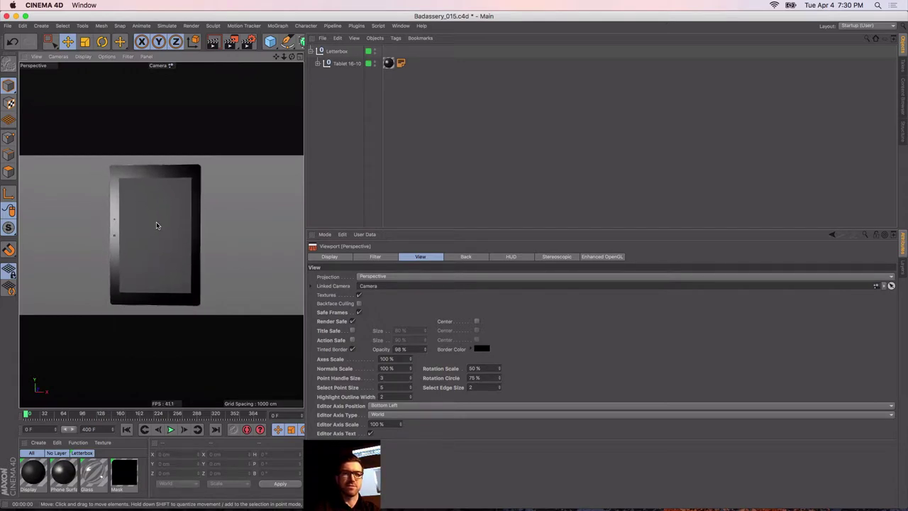
pyautogui.keyDown('alt'); pyautogui.moveTo(157, 223); pyautogui.dragTo(156, 225, button='right'); pyautogui.keyUp('alt')
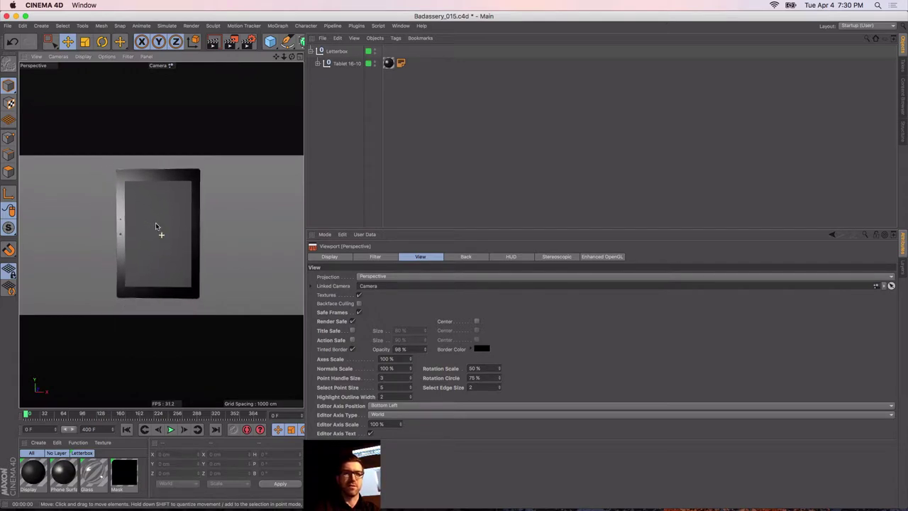
pyautogui.keyDown('alt'); pyautogui.moveTo(156, 223); pyautogui.dragTo(154, 222); pyautogui.keyUp('alt')
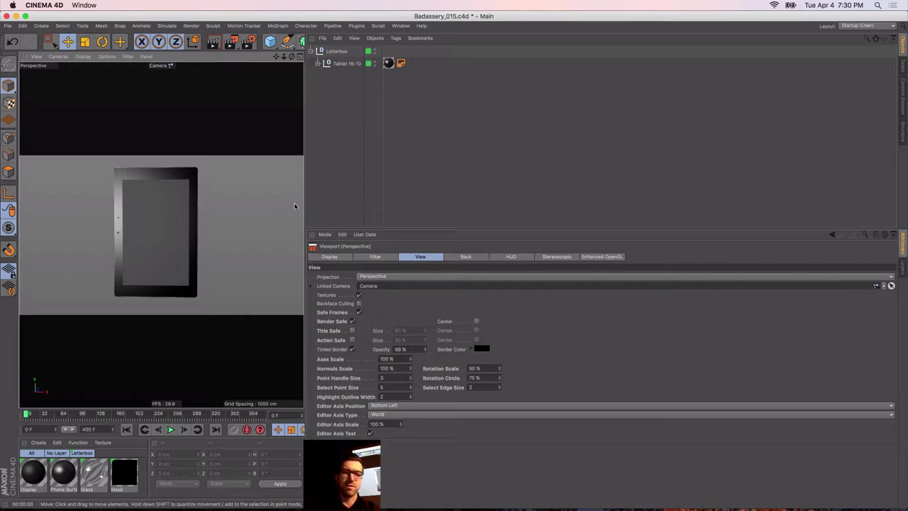
pyautogui.moveTo(306, 207); pyautogui.dragTo(428, 200)
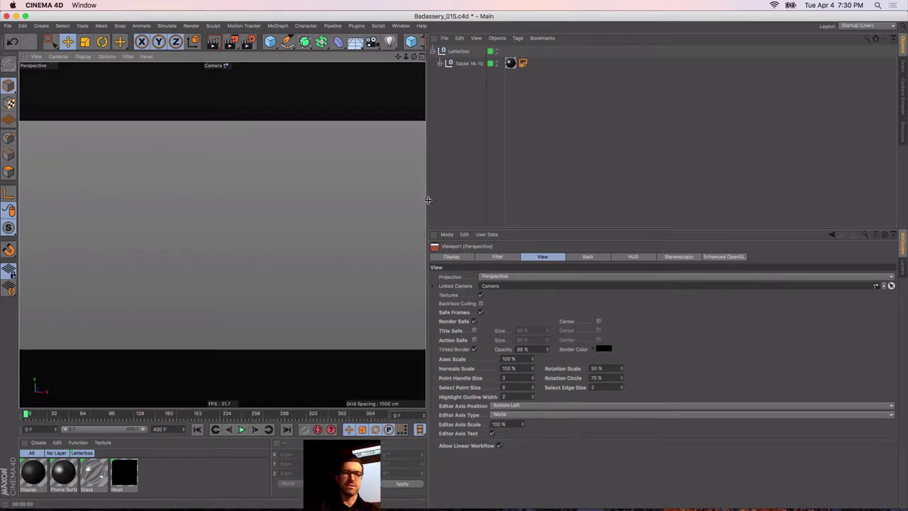
pyautogui.moveTo(428, 200); pyautogui.dragTo(607, 205)
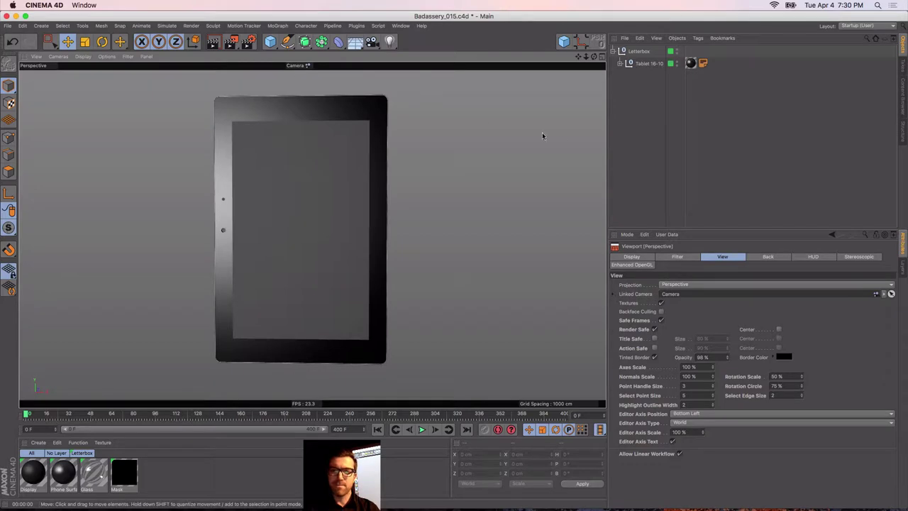
pyautogui.moveTo(604, 146); pyautogui.dragTo(551, 146)
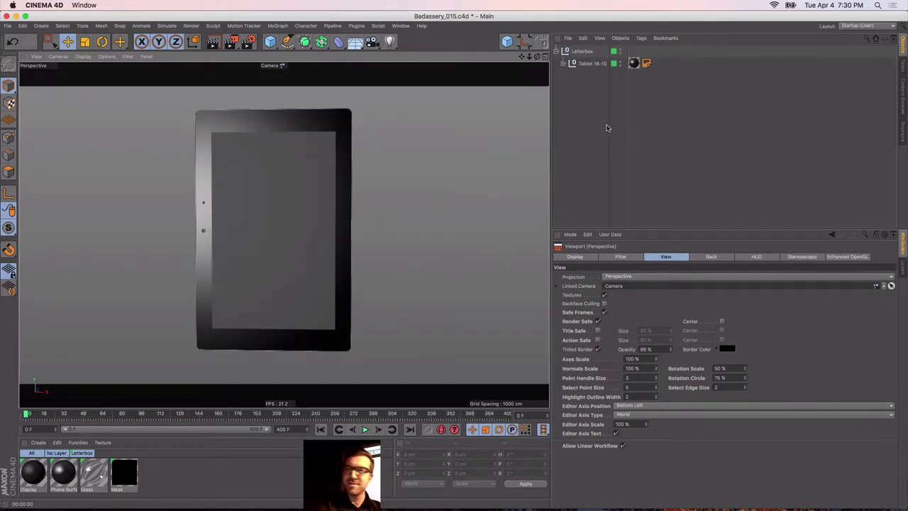
# Return to the layer list and switch the soloed layer from Letterbox to Default Primitives
pyautogui.click(902, 272)
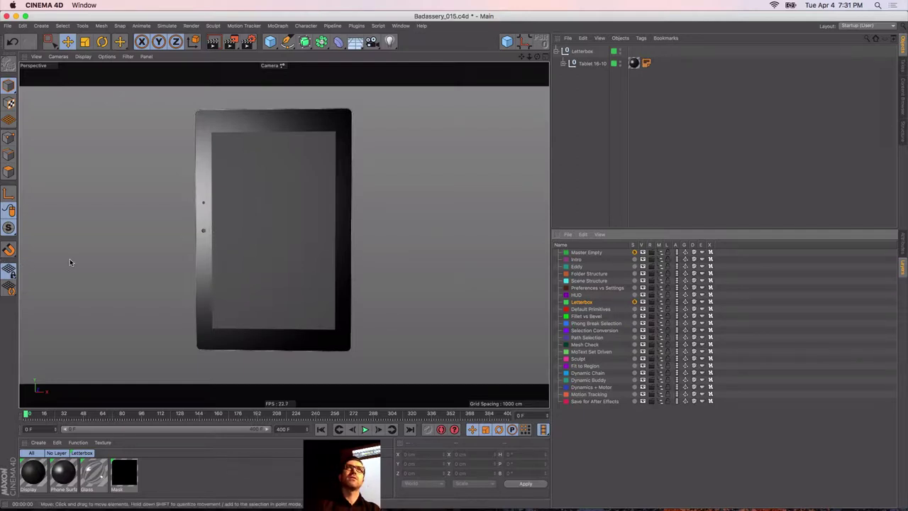
pyautogui.hotkey('shift', 'v')
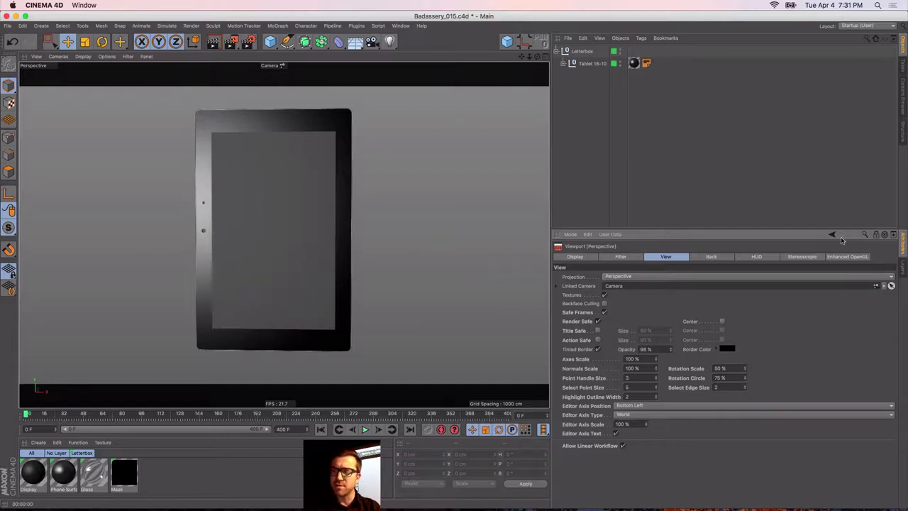
pyautogui.click(901, 270)
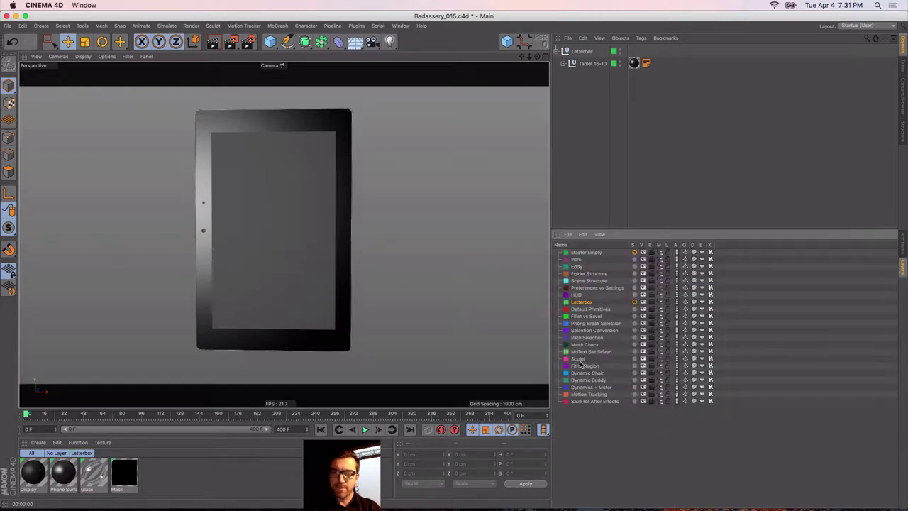
pyautogui.click(635, 302)
pyautogui.click(634, 310)
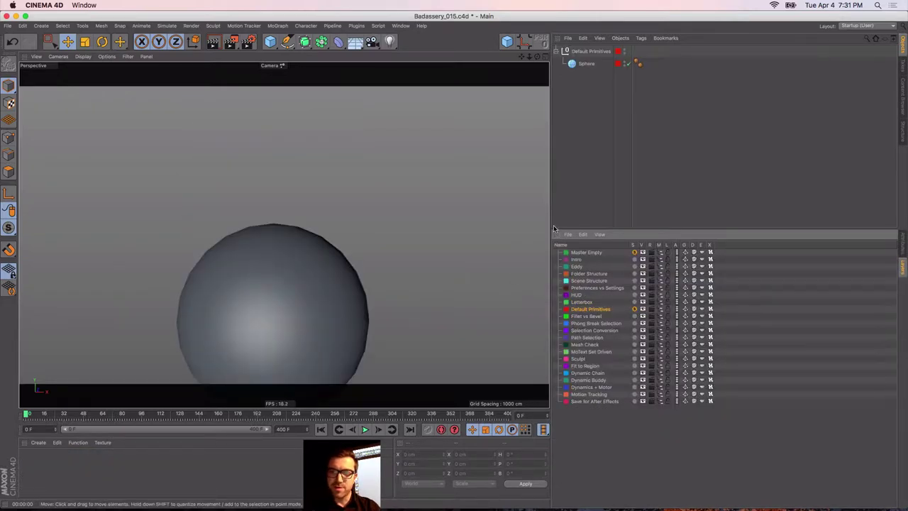
# Widen the viewport and select the sphere to inspect its default segments from slightly above
pyautogui.moveTo(550, 217); pyautogui.dragTo(681, 212)
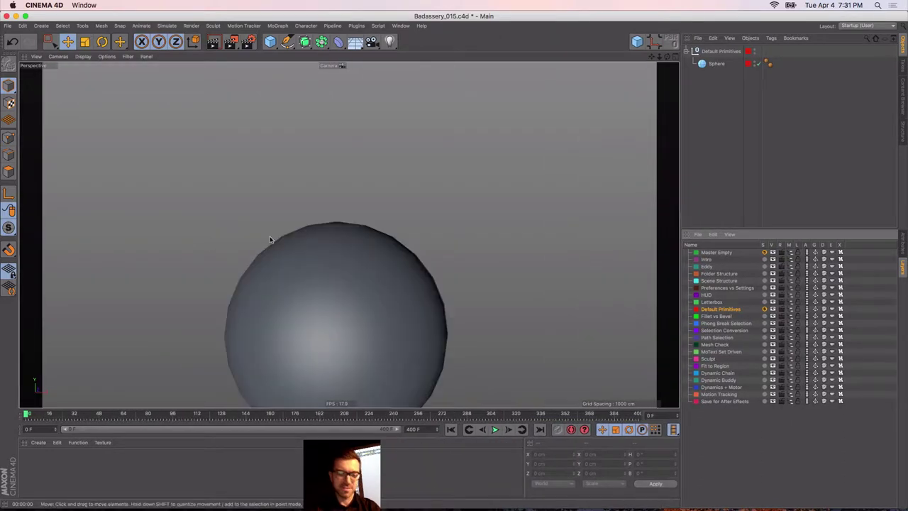
pyautogui.keyDown('alt'); pyautogui.moveTo(292, 303); pyautogui.dragTo(277, 244, button='middle'); pyautogui.keyUp('alt')
pyautogui.keyDown('alt'); pyautogui.moveTo(289, 251); pyautogui.dragTo(281, 266); pyautogui.keyUp('alt')
pyautogui.click(286, 297)
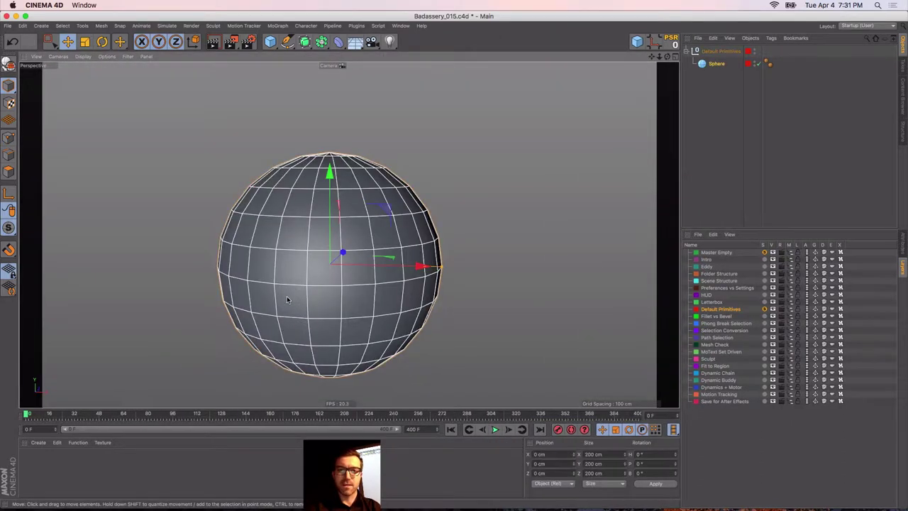
pyautogui.keyDown('alt'); pyautogui.moveTo(293, 283); pyautogui.dragTo(294, 256, button='middle'); pyautogui.keyUp('alt')
pyautogui.keyDown('alt'); pyautogui.moveTo(331, 195); pyautogui.dragTo(322, 216); pyautogui.keyUp('alt')
pyautogui.keyDown('alt'); pyautogui.moveTo(322, 189); pyautogui.dragTo(308, 214, button='middle'); pyautogui.keyUp('alt')
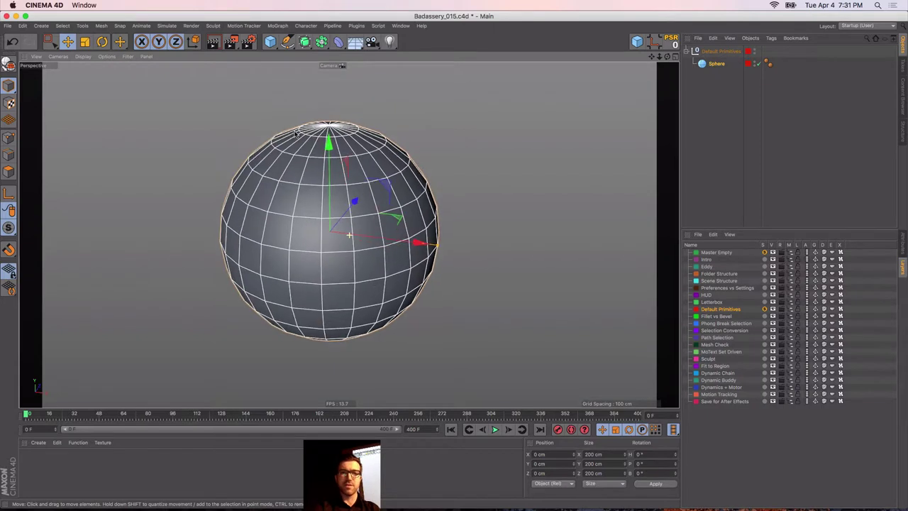
pyautogui.click(270, 41)
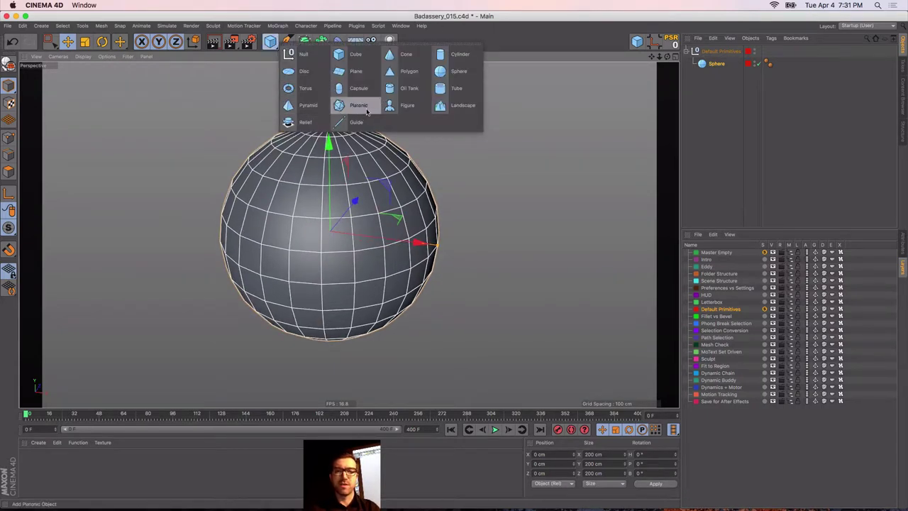
pyautogui.click(536, 29)
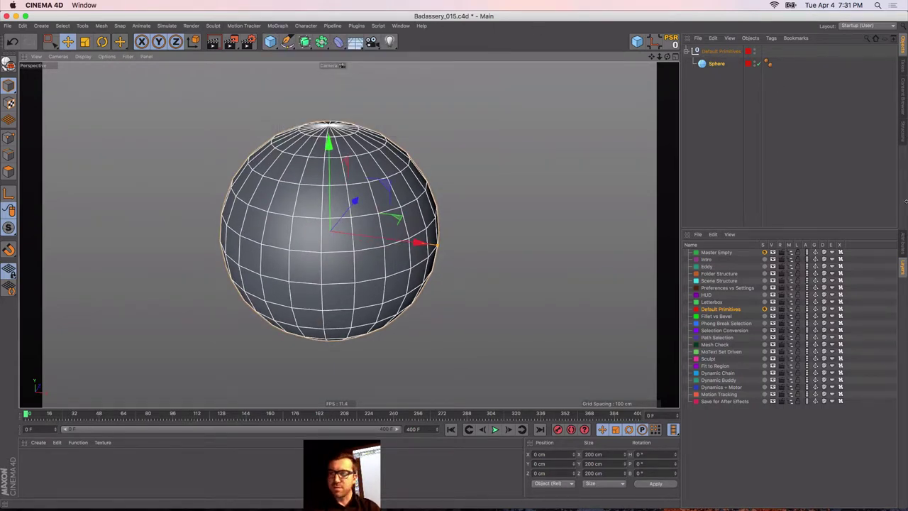
# Show the sphere's object properties and change its type to Icosahedron
pyautogui.click(901, 255)
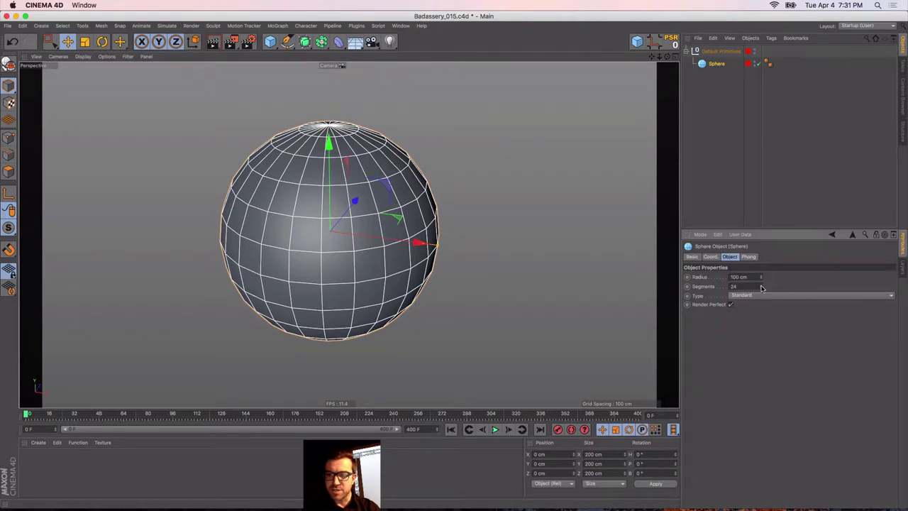
pyautogui.moveTo(762, 287)
pyautogui.mouseDown()
pyautogui.moveTo(761, 302)
pyautogui.moveTo(762, 265)
pyautogui.moveTo(773, 287)
pyautogui.moveTo(760, 288)
pyautogui.mouseUp()
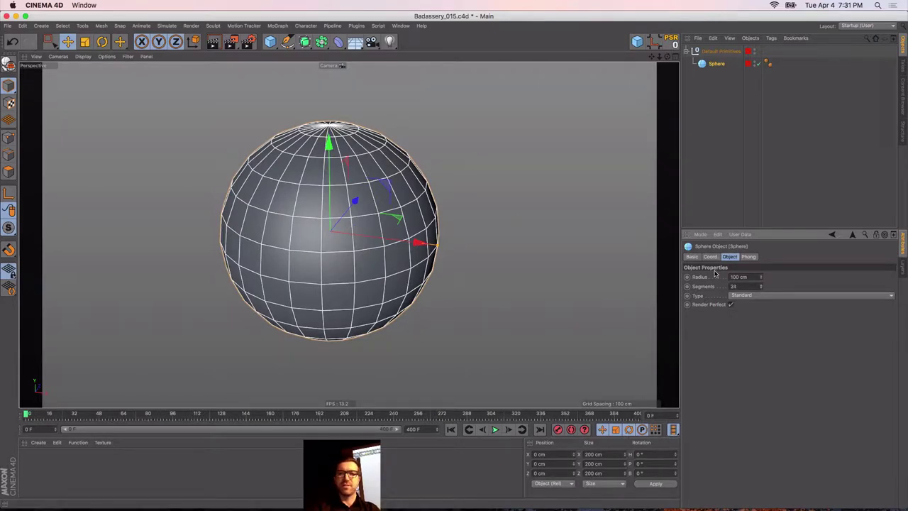
pyautogui.keyDown('alt'); pyautogui.moveTo(291, 149); pyautogui.dragTo(292, 178); pyautogui.keyUp('alt')
pyautogui.keyDown('alt'); pyautogui.moveTo(292, 176); pyautogui.dragTo(283, 204, button='middle'); pyautogui.keyUp('alt')
pyautogui.keyDown('alt'); pyautogui.moveTo(311, 163); pyautogui.dragTo(330, 154, button='right'); pyautogui.keyUp('alt')
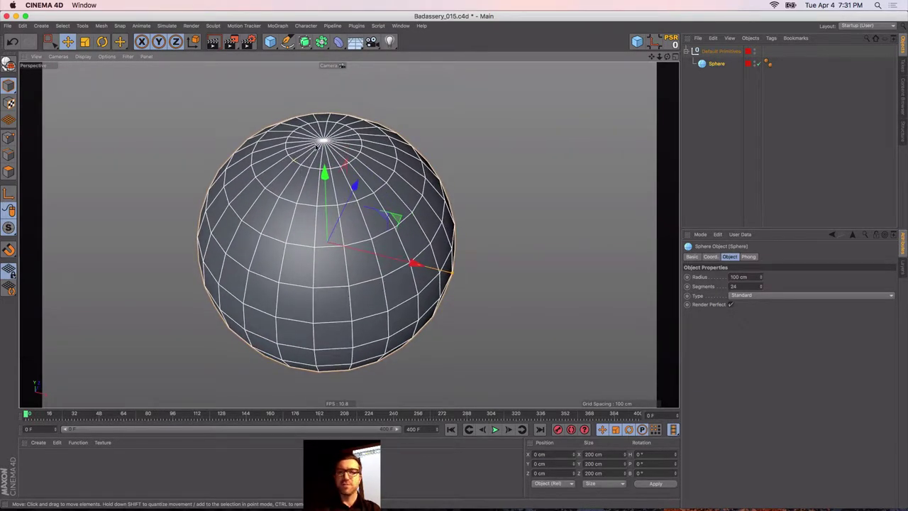
pyautogui.click(785, 295)
pyautogui.click(771, 343)
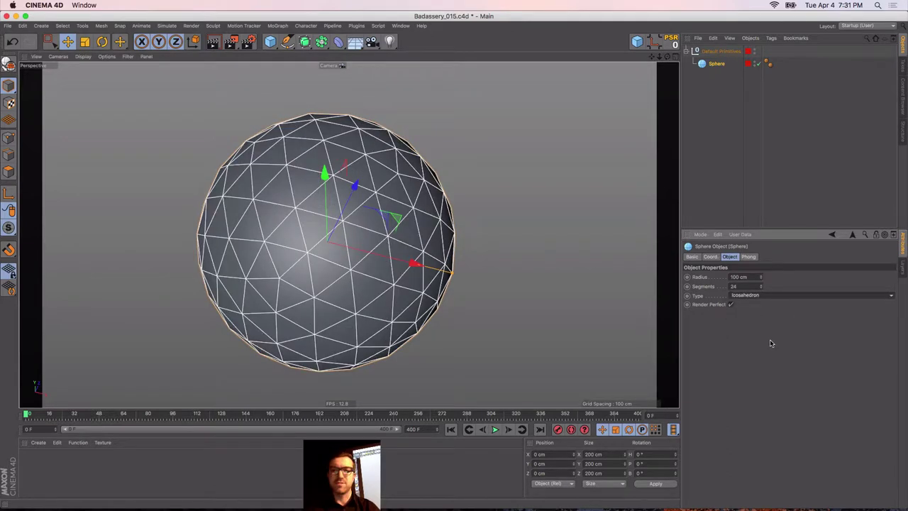
# Increase the icosahedron sphere's segments to 30
pyautogui.keyDown('alt'); pyautogui.moveTo(325, 279); pyautogui.dragTo(322, 263); pyautogui.keyUp('alt')
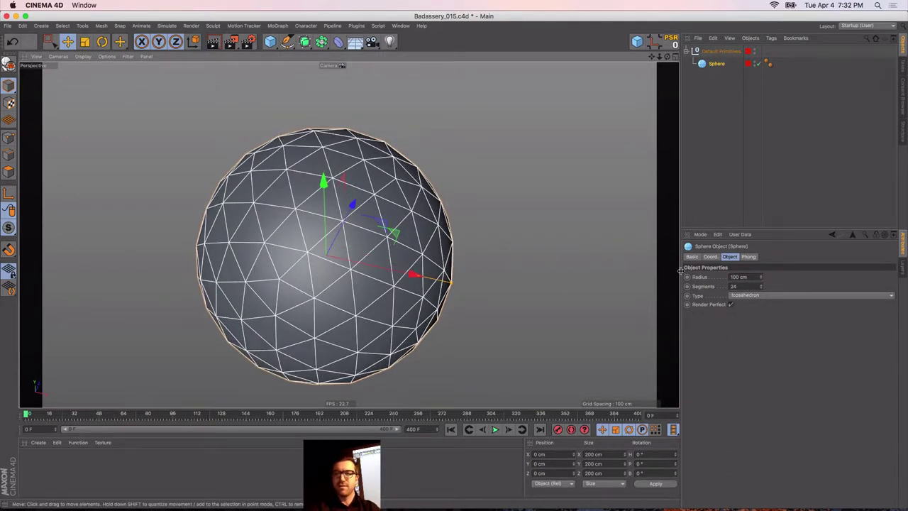
pyautogui.click(763, 287)
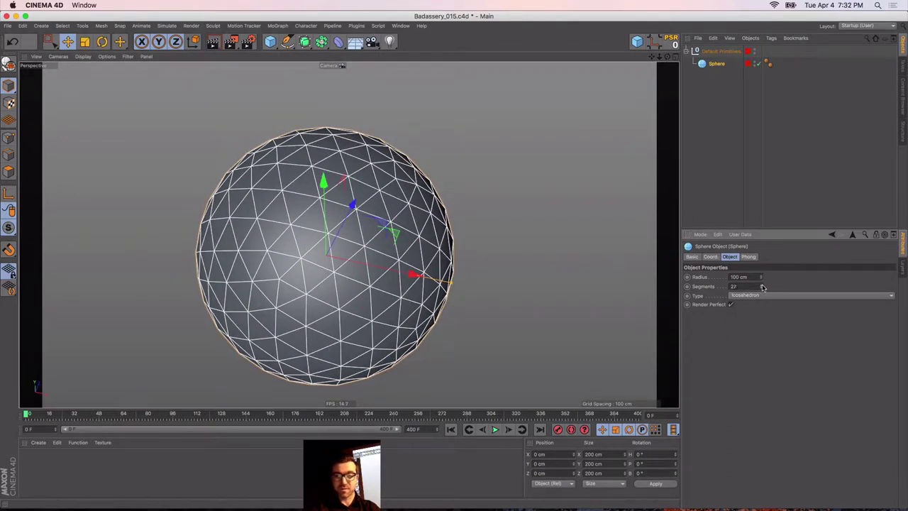
pyautogui.click(763, 286)
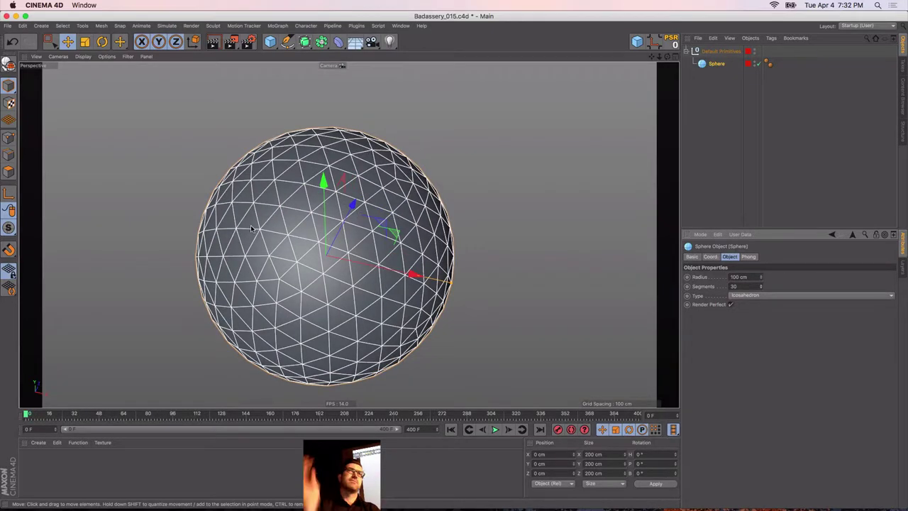
# Save the current sphere settings as the default for new spheres and accept the confirmation
pyautogui.keyDown('alt'); pyautogui.moveTo(243, 254); pyautogui.dragTo(235, 234, button='middle'); pyautogui.keyUp('alt')
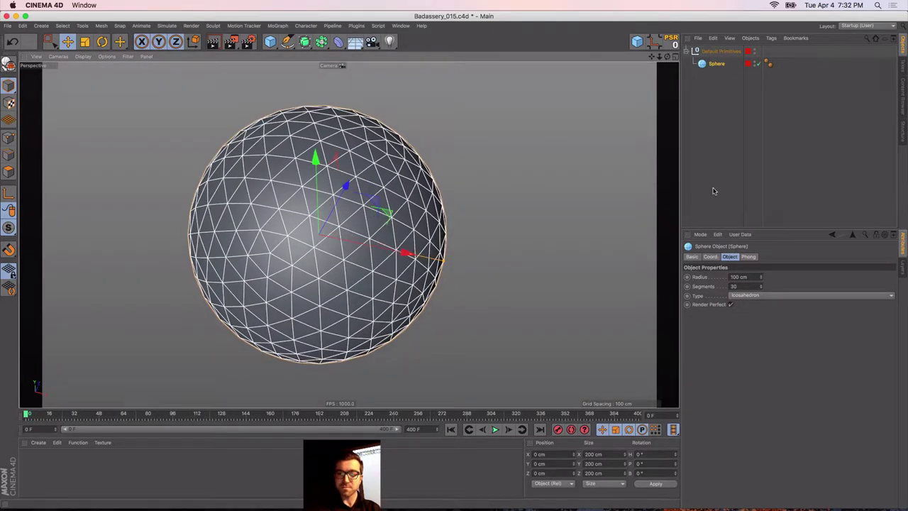
pyautogui.click(718, 235)
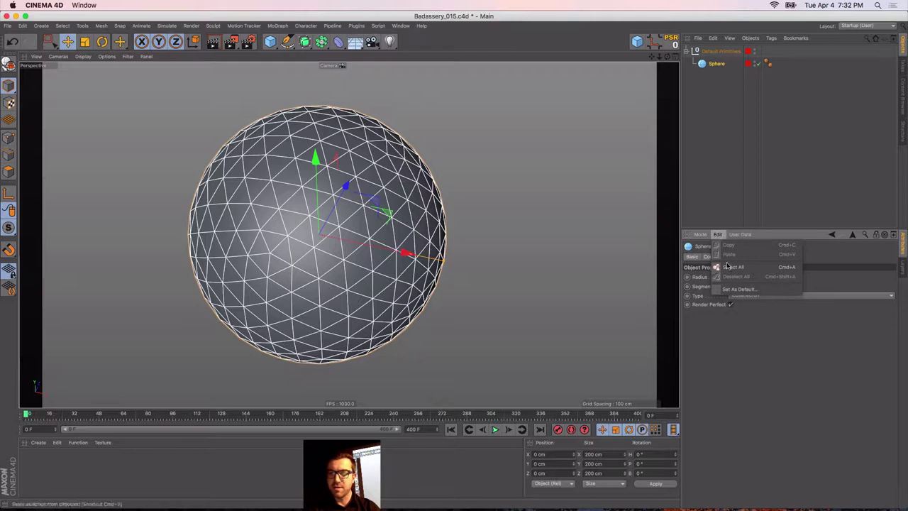
pyautogui.click(738, 289)
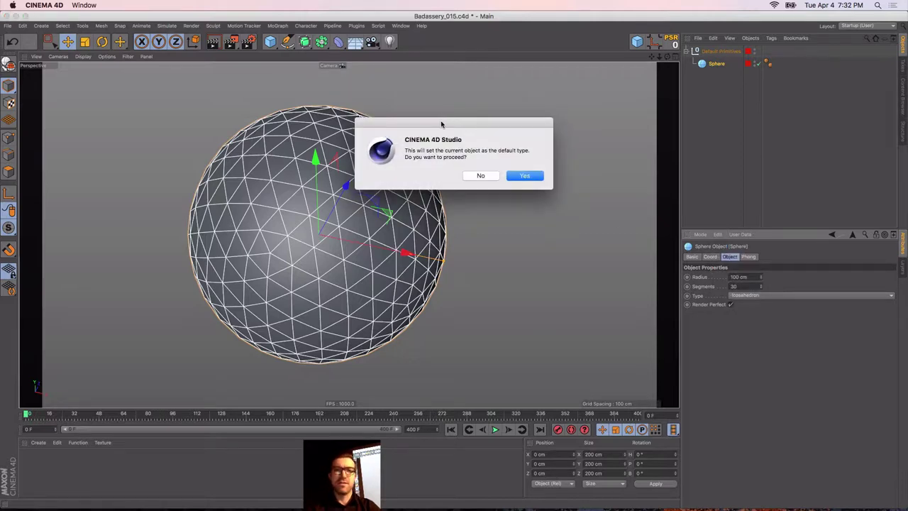
pyautogui.moveTo(441, 124); pyautogui.dragTo(475, 123)
pyautogui.click(564, 178)
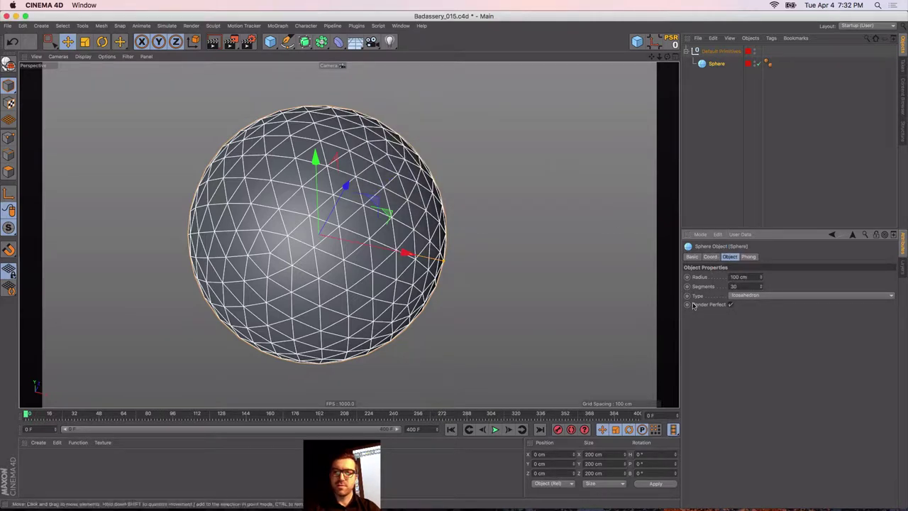
# Add a new sphere primitive to test the default and assign it to the Default Primitives layer
pyautogui.click(270, 41)
pyautogui.click(459, 71)
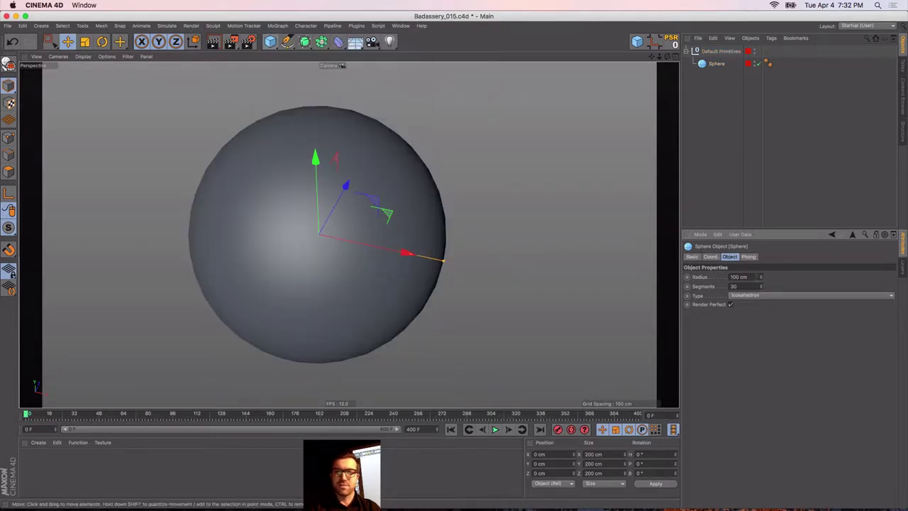
pyautogui.click(904, 270)
pyautogui.rightClick(716, 311)
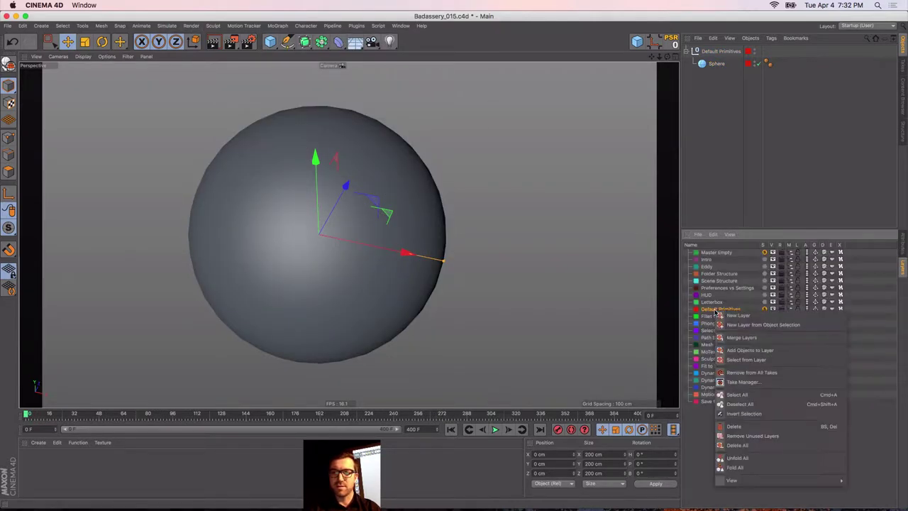
pyautogui.click(744, 351)
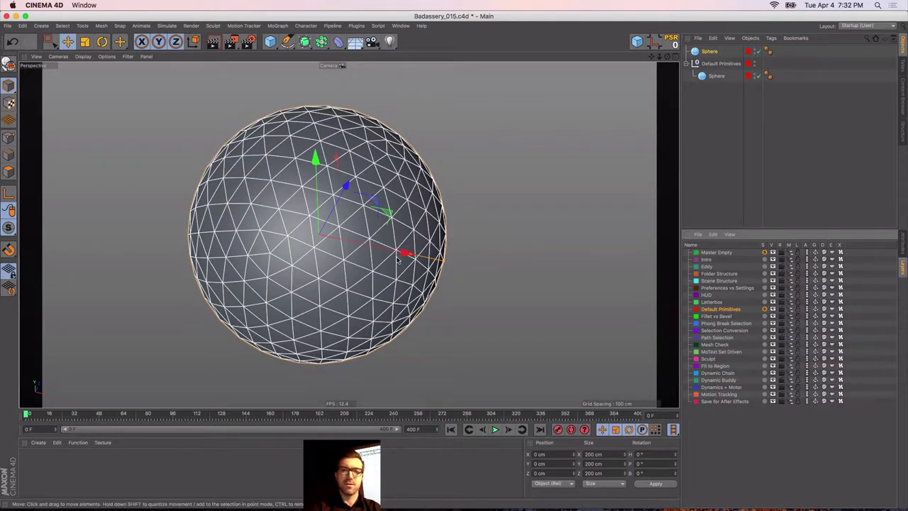
# Move the new sphere about 149 cm along X, away from the original sphere
pyautogui.moveTo(402, 254); pyautogui.dragTo(602, 295)
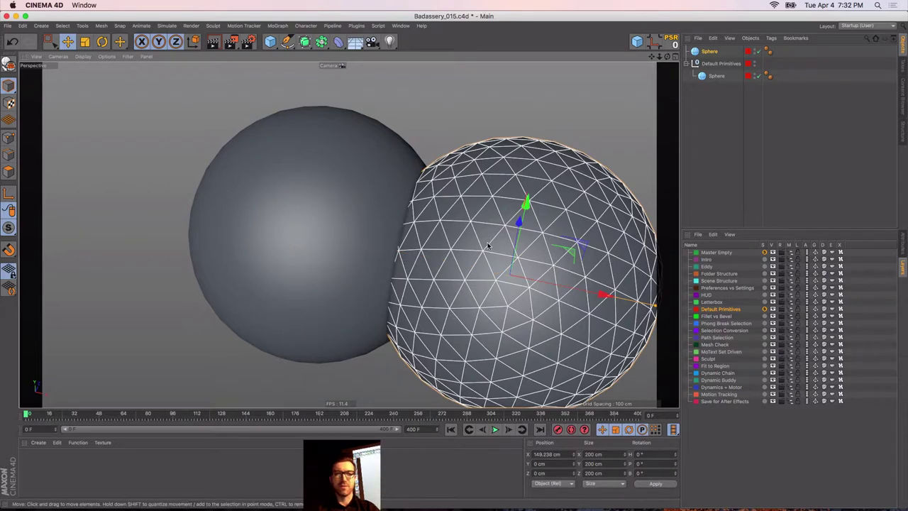
pyautogui.keyDown('alt'); pyautogui.moveTo(394, 260); pyautogui.dragTo(359, 258, button='right'); pyautogui.keyUp('alt')
pyautogui.keyDown('alt'); pyautogui.moveTo(359, 257); pyautogui.dragTo(329, 235, button='middle'); pyautogui.keyUp('alt')
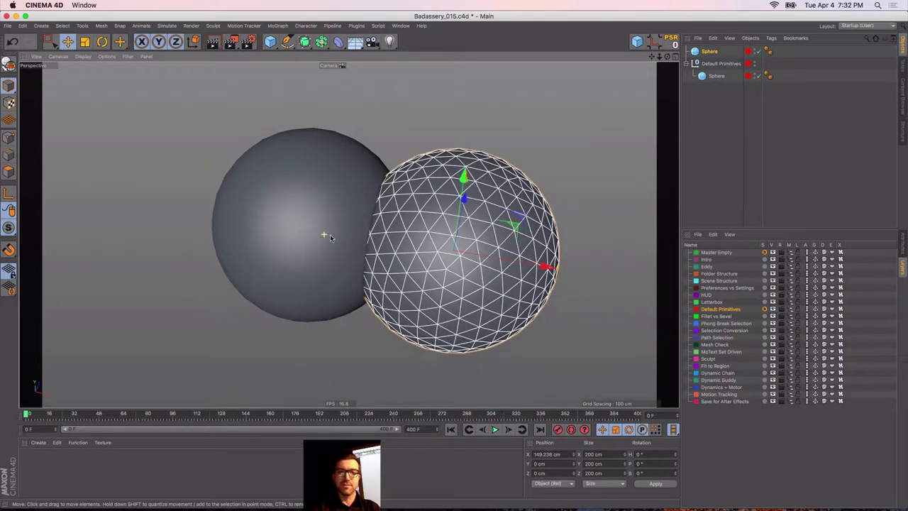
# Delete the offset test sphere, leaving the original one centred in the viewport
pyautogui.press('Delete')
pyautogui.keyDown('alt'); pyautogui.moveTo(252, 229); pyautogui.dragTo(302, 233, button='middle'); pyautogui.keyUp('alt')
pyautogui.keyDown('alt'); pyautogui.moveTo(322, 220); pyautogui.dragTo(362, 220, button='right'); pyautogui.keyUp('alt')
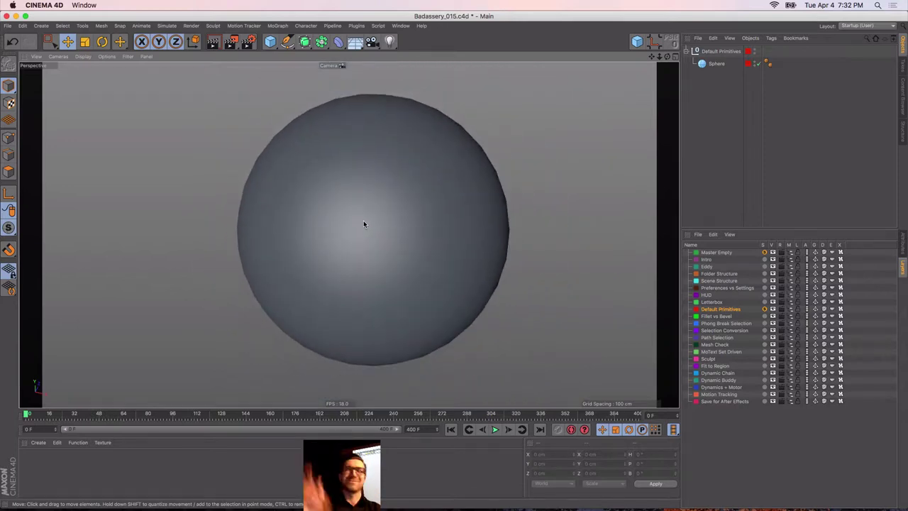
pyautogui.keyDown('alt'); pyautogui.moveTo(370, 223); pyautogui.dragTo(336, 225, button='middle'); pyautogui.keyUp('alt')
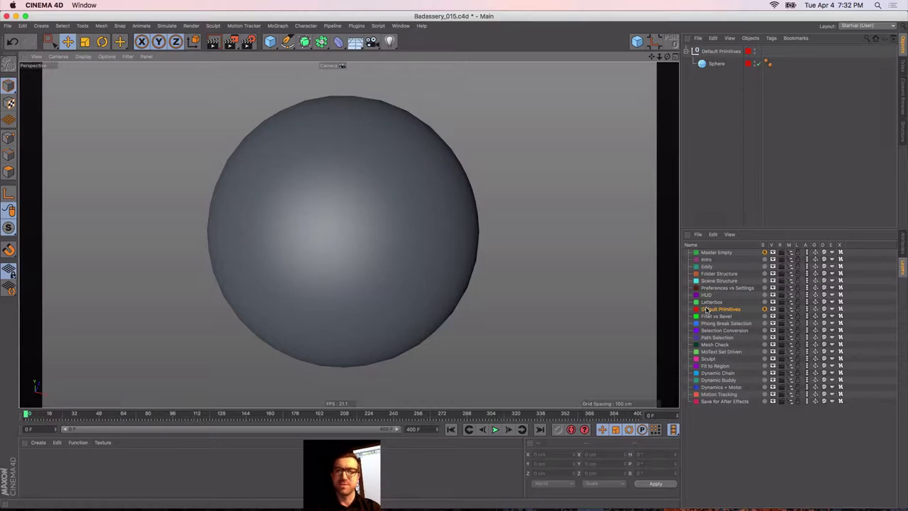
# Switch the soloed layer from Default Primitives to Fillet vs Bevel and frame the red and green cubes
pyautogui.click(297, 264)
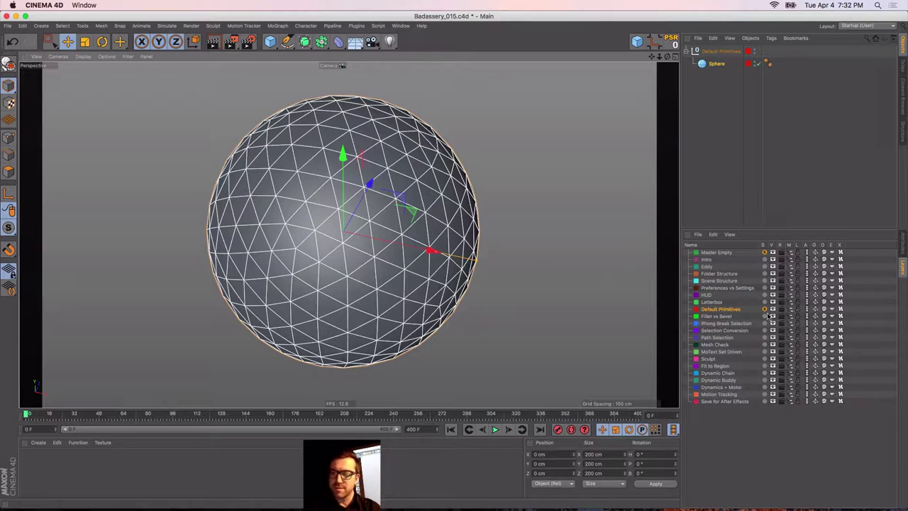
pyautogui.click(766, 310)
pyautogui.click(764, 316)
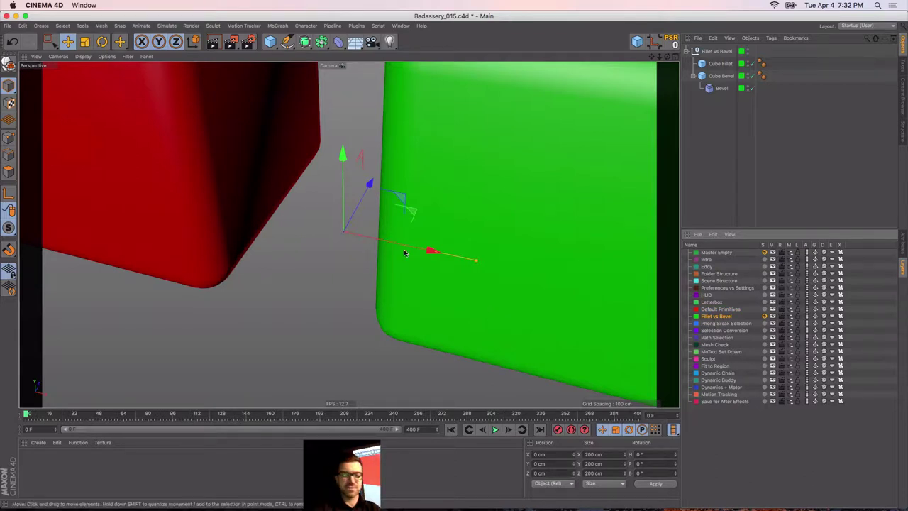
pyautogui.keyDown('alt'); pyautogui.moveTo(180, 155); pyautogui.dragTo(211, 156); pyautogui.keyUp('alt')
pyautogui.keyDown('alt'); pyautogui.moveTo(206, 152); pyautogui.dragTo(152, 157, button='right'); pyautogui.keyUp('alt')
pyautogui.keyDown('alt'); pyautogui.moveTo(196, 168); pyautogui.dragTo(247, 221, button='middle'); pyautogui.keyUp('alt')
pyautogui.keyDown('alt'); pyautogui.moveTo(238, 214); pyautogui.dragTo(186, 198); pyautogui.keyUp('alt')
pyautogui.keyDown('alt'); pyautogui.moveTo(186, 188); pyautogui.dragTo(245, 204, button='right'); pyautogui.keyUp('alt')
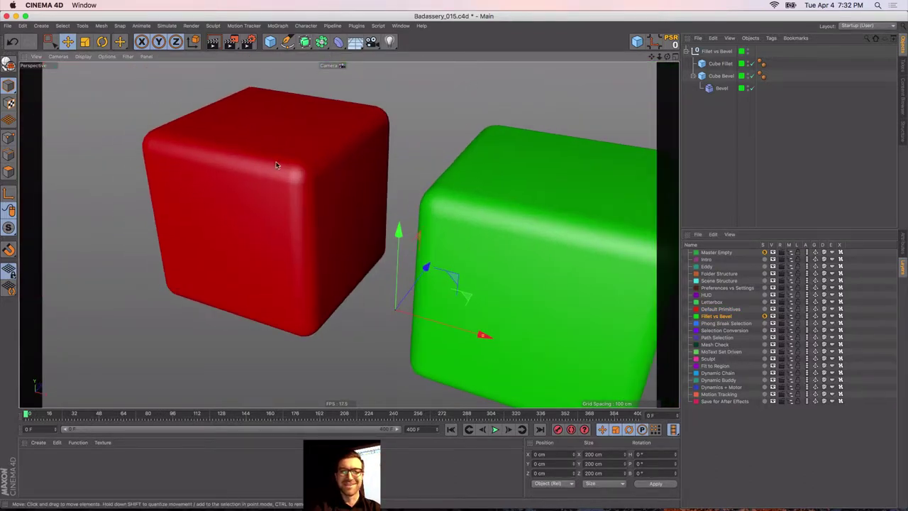
pyautogui.moveTo(187, 191)
pyautogui.keyDown('alt'); pyautogui.mouseDown()
pyautogui.moveTo(204, 196)
pyautogui.moveTo(187, 191)
pyautogui.mouseUp(); pyautogui.keyUp('alt')
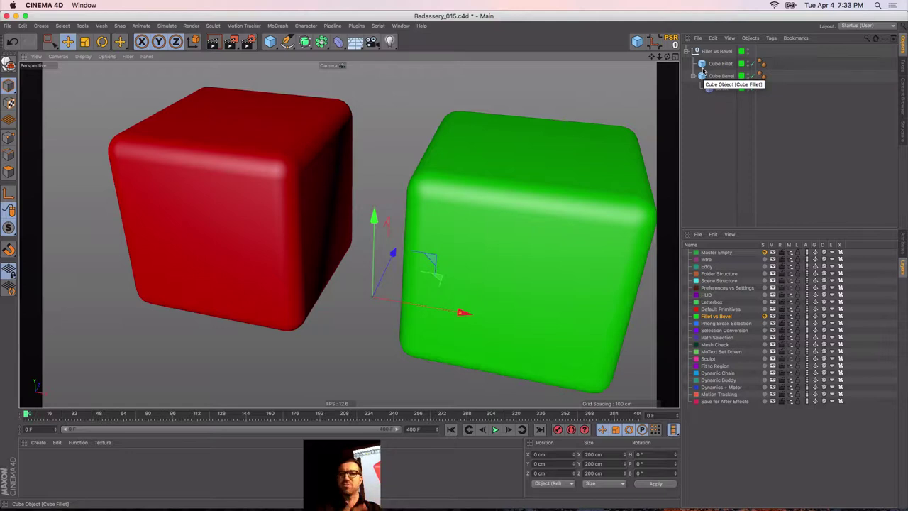
# Select Cube Fillet and examine its fillet settings and the wireframe at its rounded corner
pyautogui.click(703, 67)
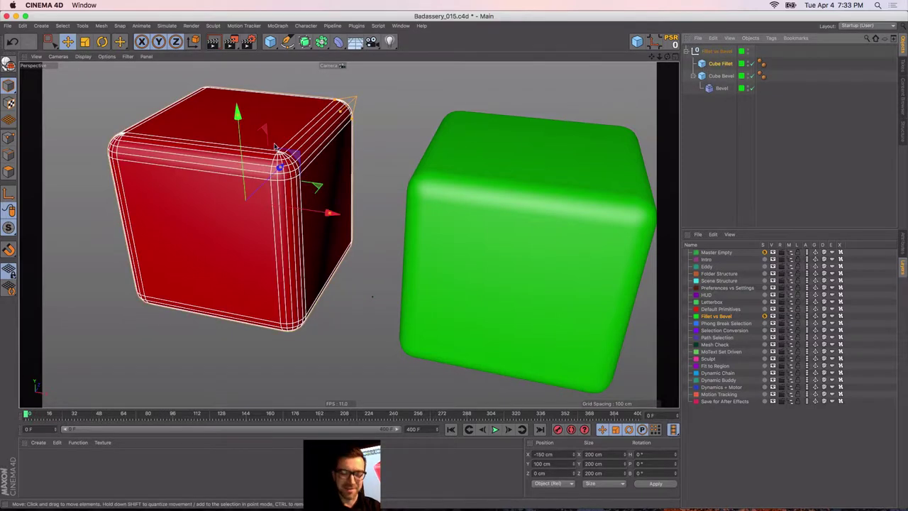
pyautogui.keyDown('alt'); pyautogui.moveTo(277, 157); pyautogui.dragTo(343, 176, button='middle'); pyautogui.keyUp('alt')
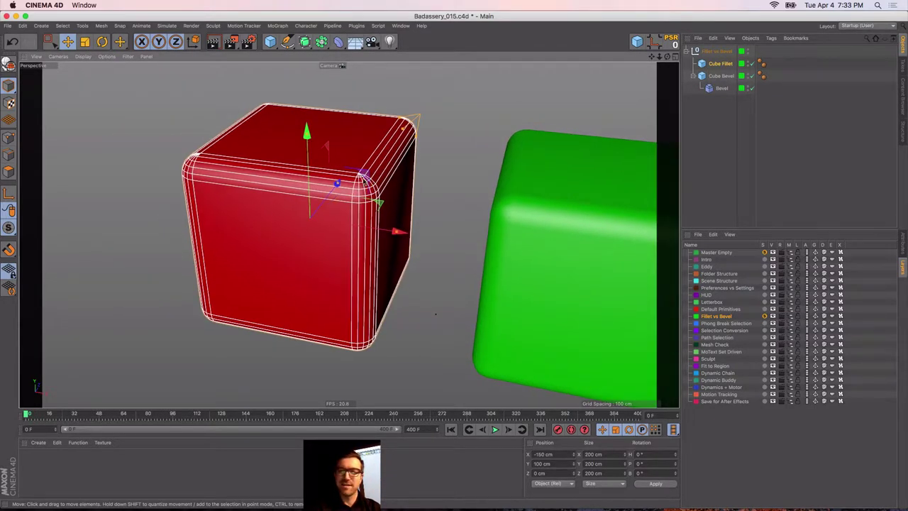
pyautogui.keyDown('alt'); pyautogui.moveTo(342, 183); pyautogui.dragTo(381, 164, button='right'); pyautogui.keyUp('alt')
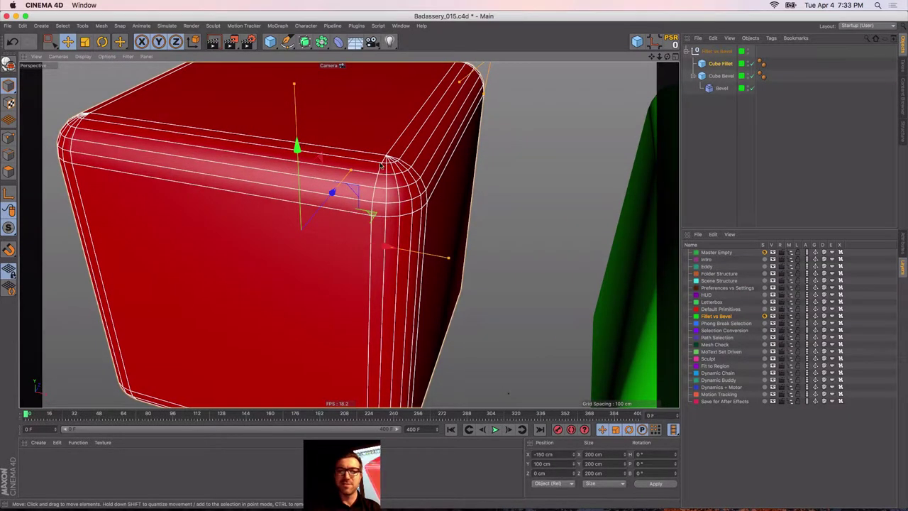
pyautogui.click(903, 247)
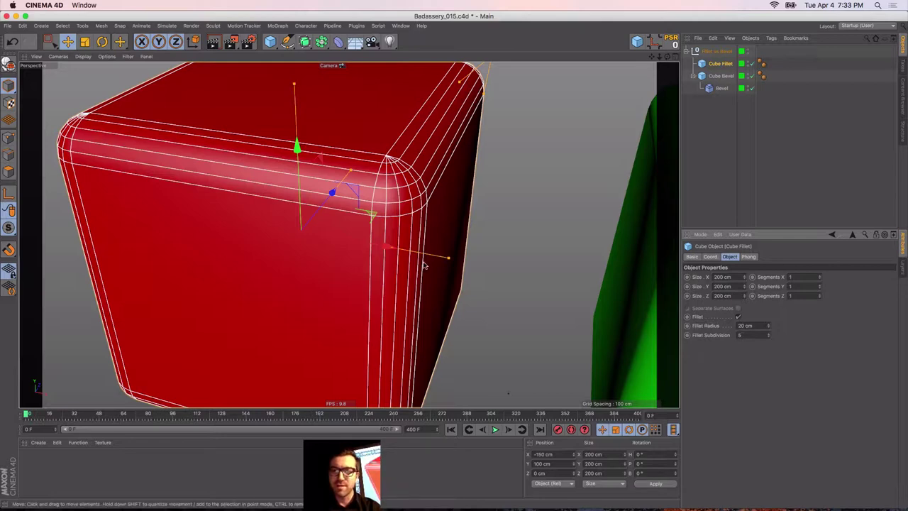
pyautogui.keyDown('alt'); pyautogui.moveTo(358, 167); pyautogui.dragTo(381, 188); pyautogui.keyUp('alt')
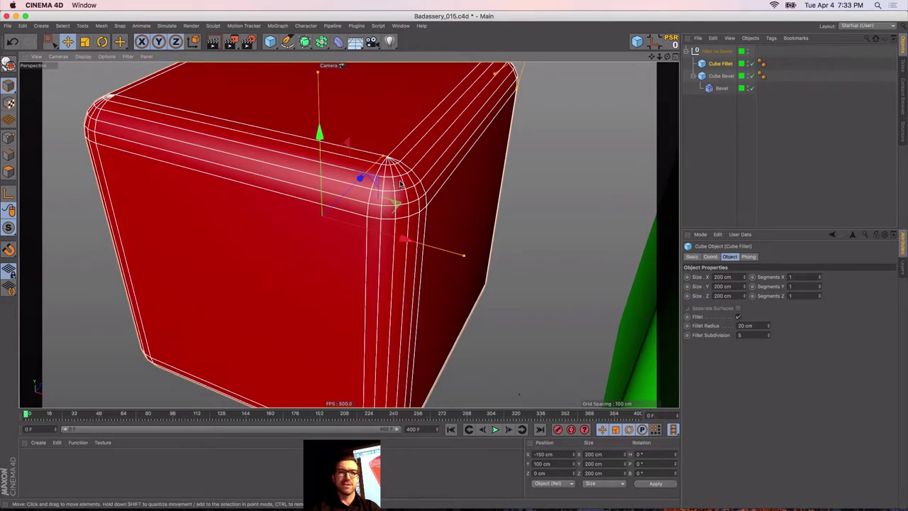
pyautogui.keyDown('alt'); pyautogui.moveTo(401, 185); pyautogui.dragTo(486, 188, button='right'); pyautogui.keyUp('alt')
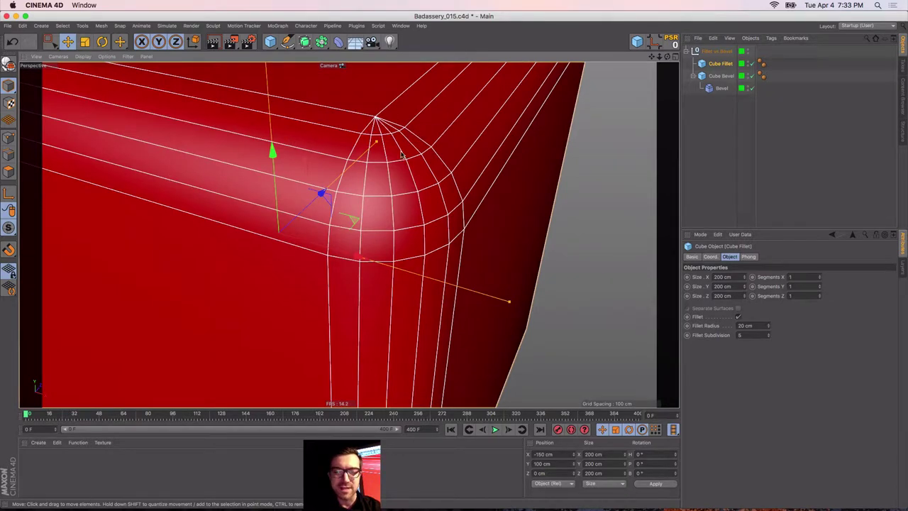
pyautogui.keyDown('alt'); pyautogui.moveTo(419, 143); pyautogui.dragTo(256, 196, button='right'); pyautogui.keyUp('alt')
pyautogui.keyDown('alt'); pyautogui.moveTo(316, 195); pyautogui.dragTo(207, 207); pyautogui.keyUp('alt')
pyautogui.keyDown('alt'); pyautogui.moveTo(208, 207); pyautogui.dragTo(236, 226, button='middle'); pyautogui.keyUp('alt')
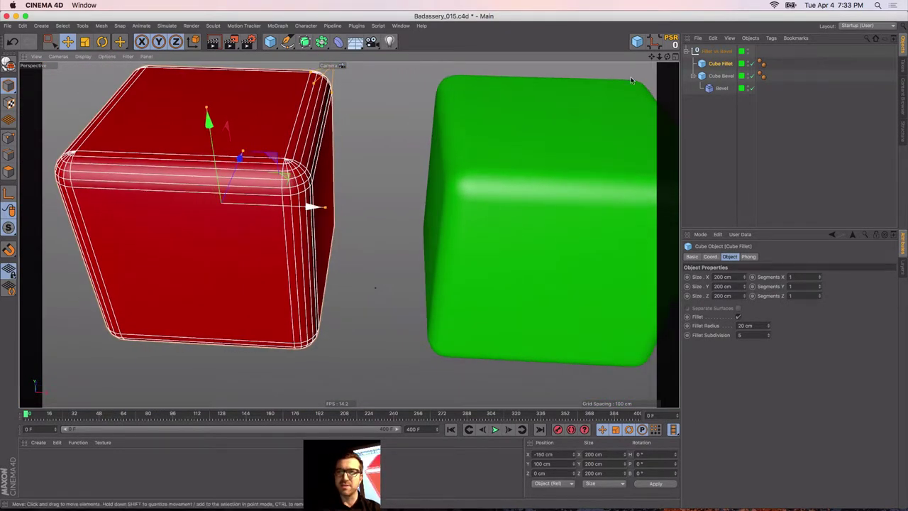
# Check the Bevel deformer's settings, and select Cube Bevel to examine its corner wireframe up close
pyautogui.click(722, 89)
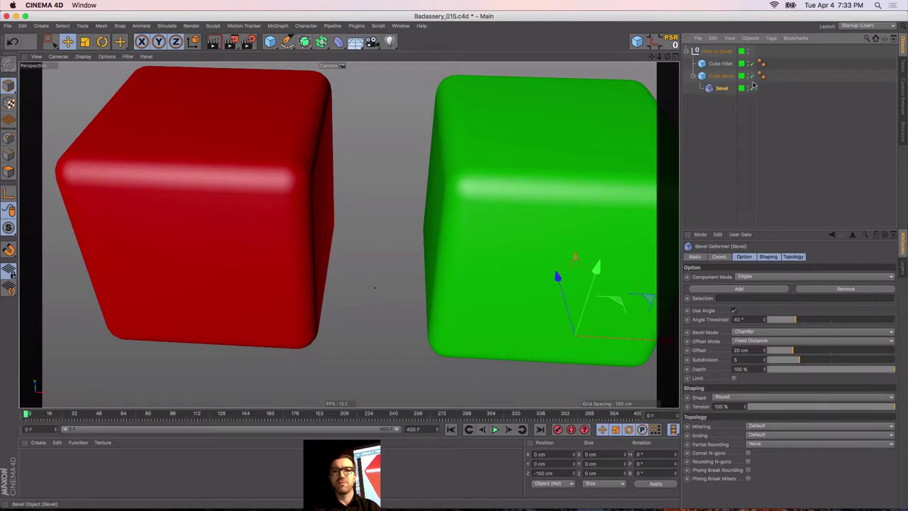
pyautogui.click(705, 78)
pyautogui.moveTo(449, 178)
pyautogui.keyDown('alt'); pyautogui.mouseDown()
pyautogui.moveTo(487, 182)
pyautogui.moveTo(450, 179)
pyautogui.mouseUp(); pyautogui.keyUp('alt')
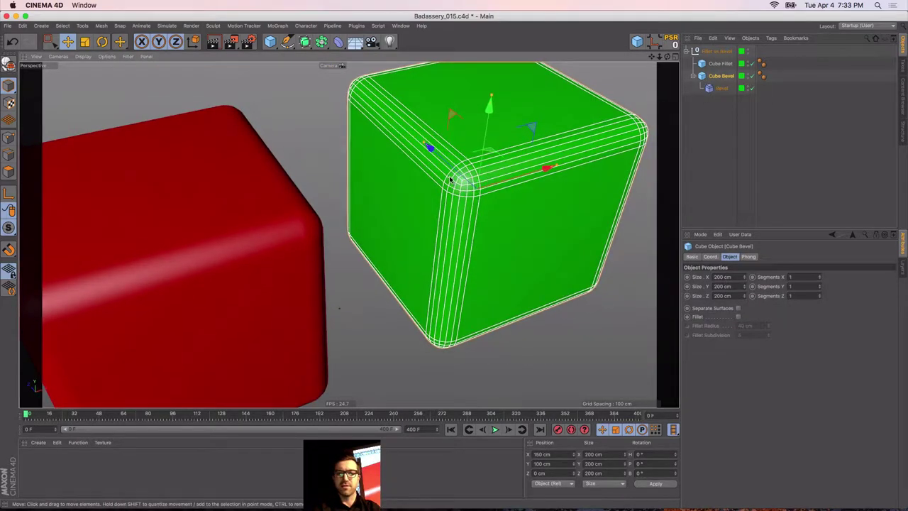
pyautogui.keyDown('alt'); pyautogui.moveTo(450, 179); pyautogui.dragTo(490, 185, button='right'); pyautogui.keyUp('alt')
pyautogui.keyDown('alt'); pyautogui.moveTo(491, 185); pyautogui.dragTo(467, 177); pyautogui.keyUp('alt')
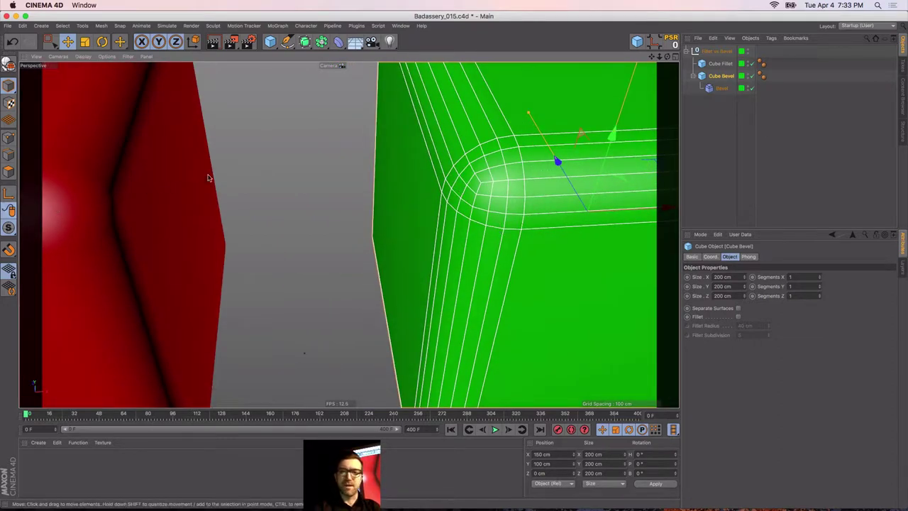
# Select the Fillet vs Bevel null and compare the corner wireframes of both cubes side by side
pyautogui.click(719, 52)
pyautogui.keyDown('alt'); pyautogui.moveTo(450, 256); pyautogui.dragTo(403, 278, button='right'); pyautogui.keyUp('alt')
pyautogui.keyDown('alt'); pyautogui.moveTo(489, 260); pyautogui.dragTo(475, 255); pyautogui.keyUp('alt')
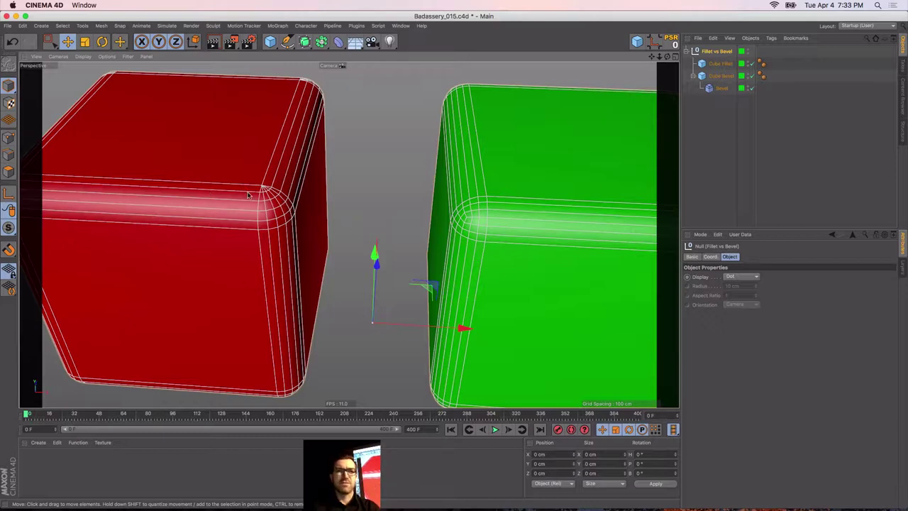
# Examine the corner edge flow of the red and green cubes up close, and select the Bevel deformer to check its settings
pyautogui.scroll(5, 241, 195)
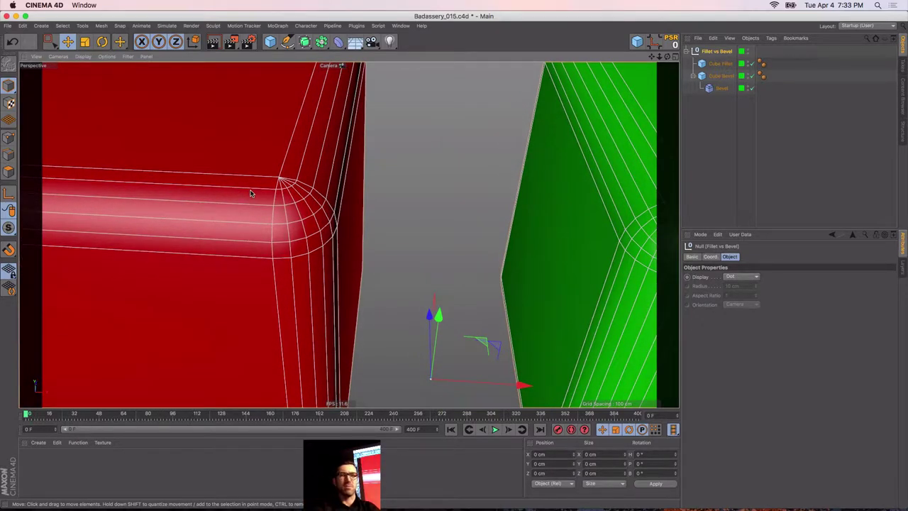
pyautogui.keyDown('alt'); pyautogui.moveTo(249, 197); pyautogui.dragTo(123, 214, button='middle'); pyautogui.keyUp('alt')
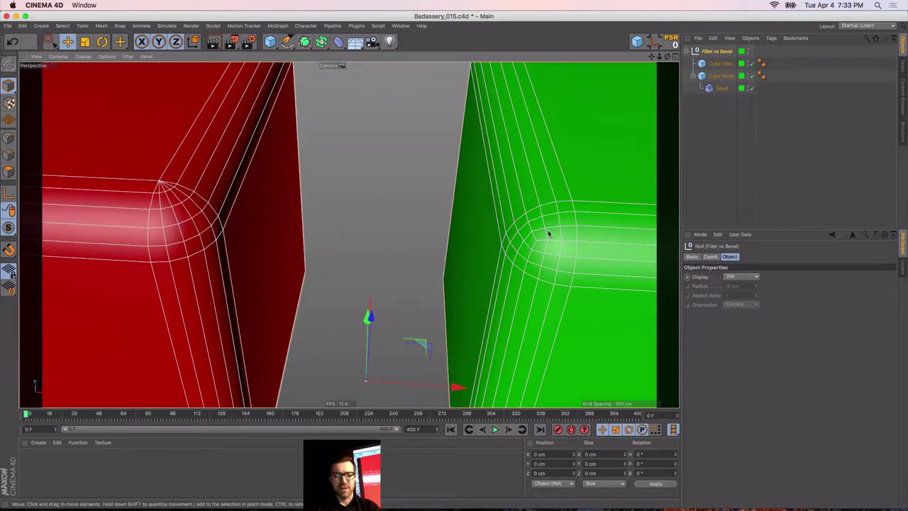
pyautogui.scroll(-6, 548, 238)
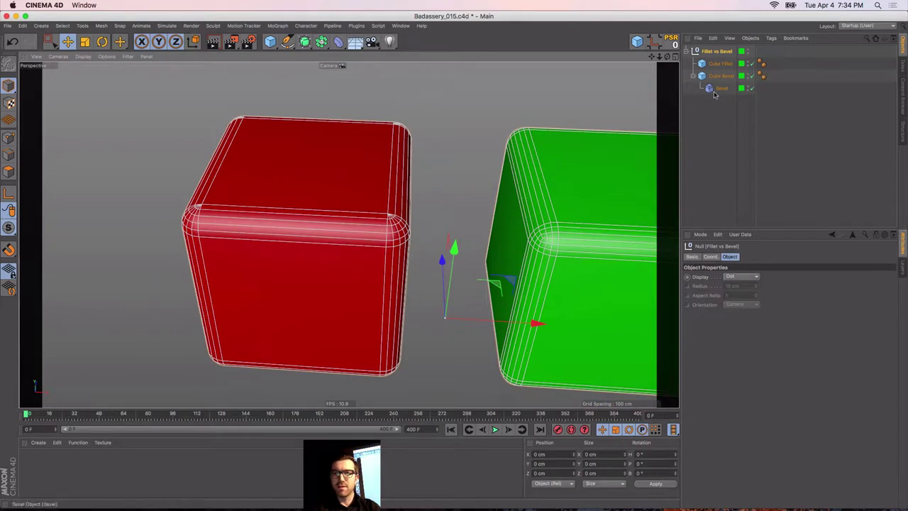
pyautogui.click(716, 89)
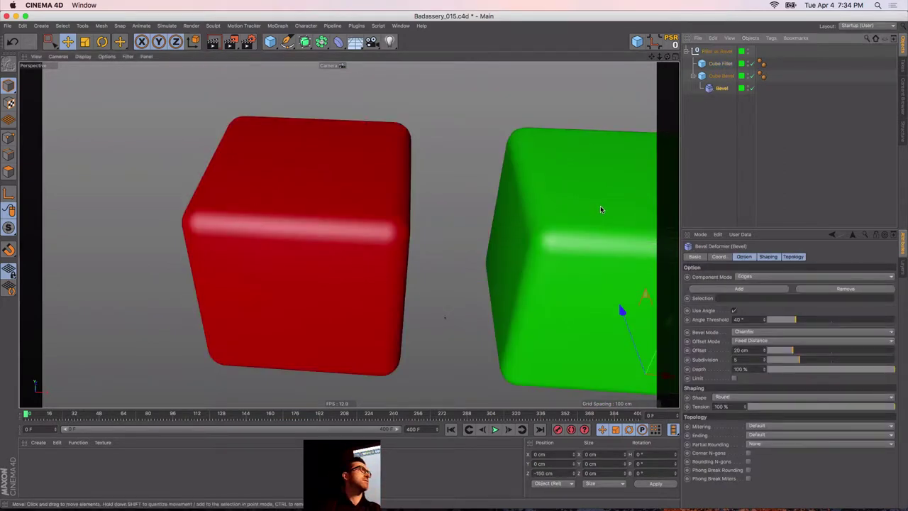
pyautogui.click(700, 144)
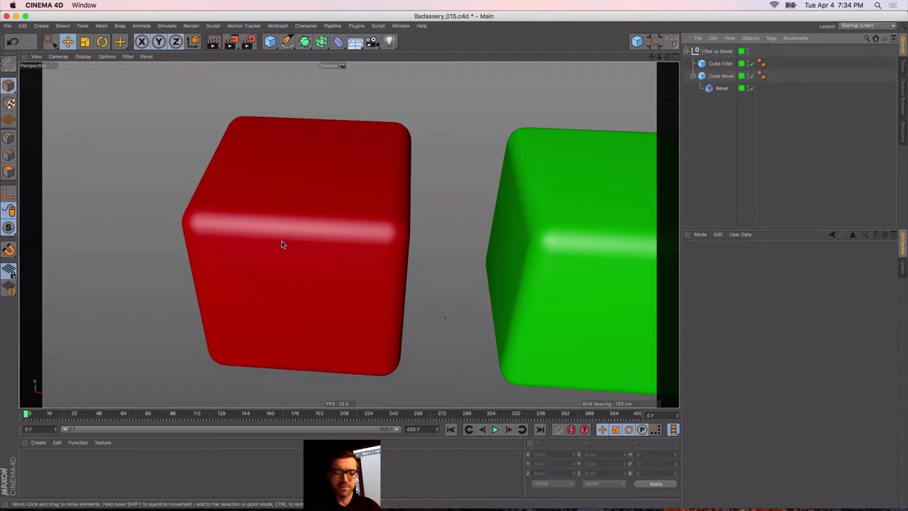
# Turn off the fillet on Cube Fillet and delete the Bevel deformer from Cube Bevel
pyautogui.keyDown('alt'); pyautogui.moveTo(281, 239); pyautogui.dragTo(189, 227); pyautogui.keyUp('alt')
pyautogui.click(189, 227)
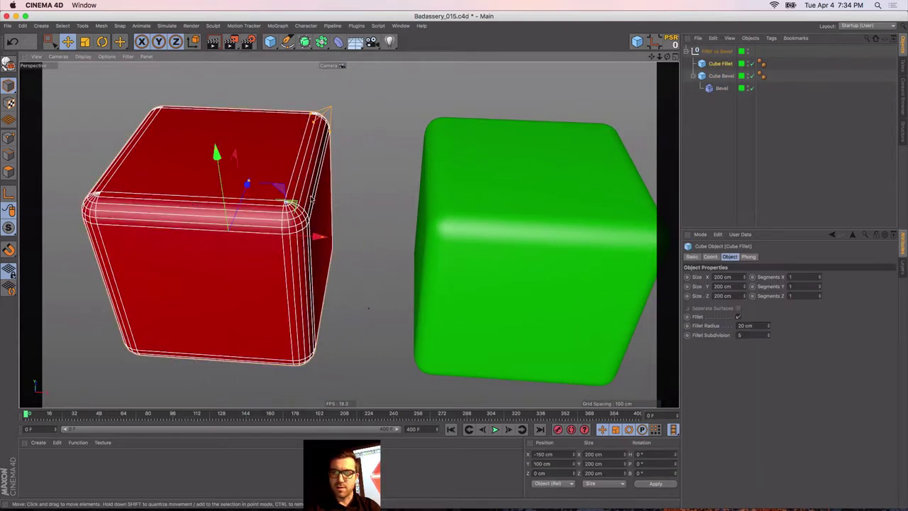
pyautogui.click(739, 317)
pyautogui.click(724, 90)
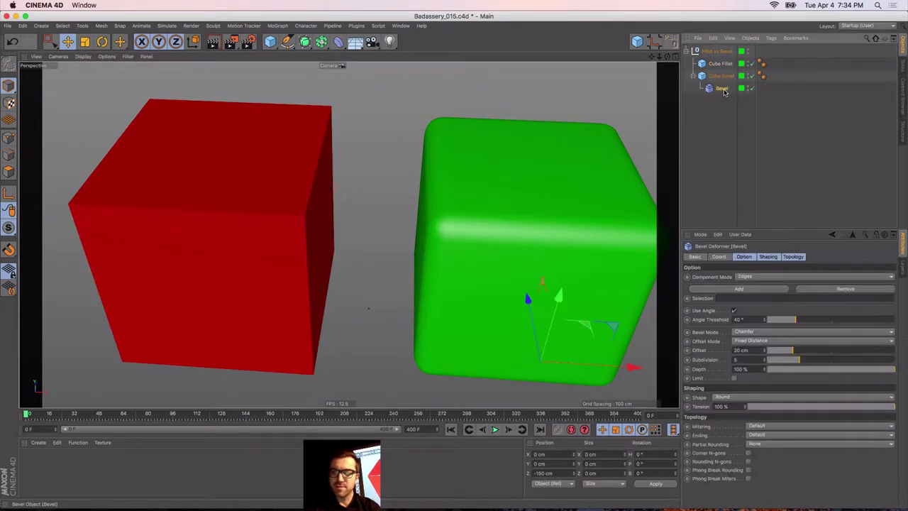
pyautogui.press('Delete')
pyautogui.keyDown('alt'); pyautogui.moveTo(284, 235); pyautogui.dragTo(246, 215); pyautogui.keyUp('alt')
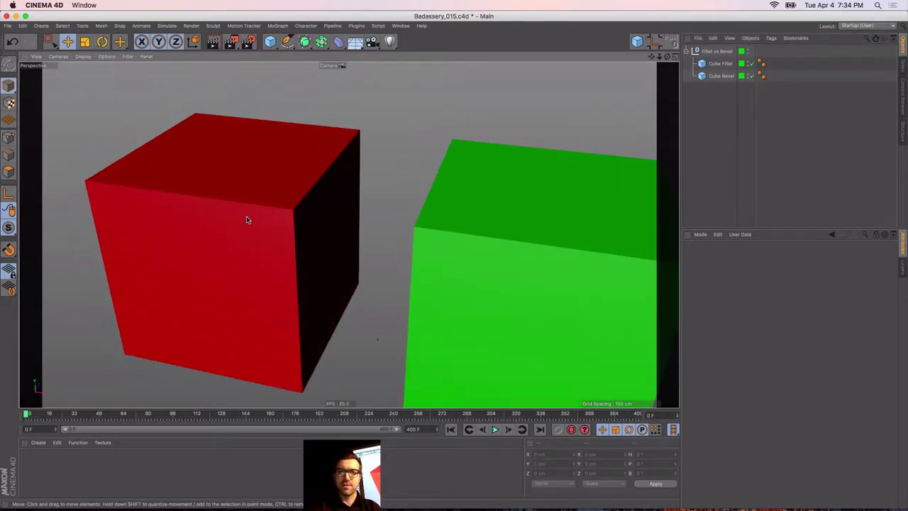
# Select the red cube and turn its fillet on
pyautogui.click(177, 271)
pyautogui.keyDown('alt'); pyautogui.moveTo(196, 260); pyautogui.dragTo(224, 227, button='middle'); pyautogui.keyUp('alt')
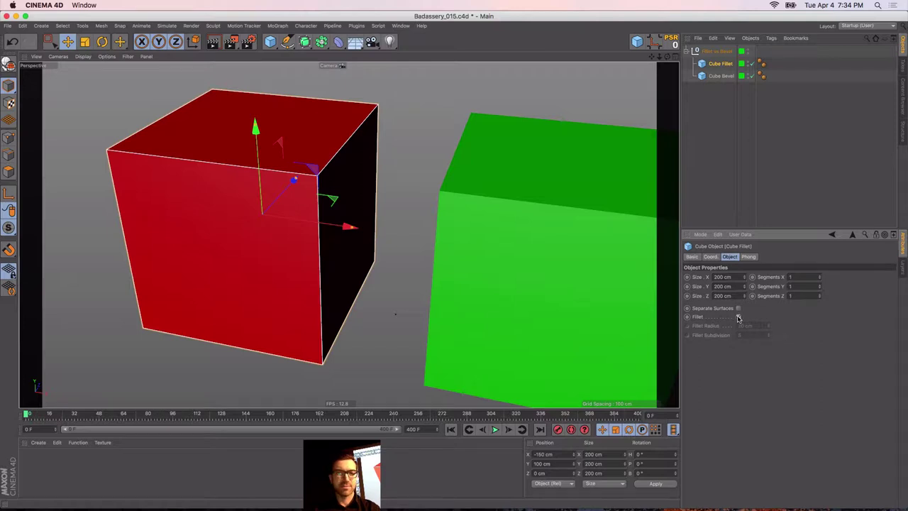
pyautogui.click(738, 317)
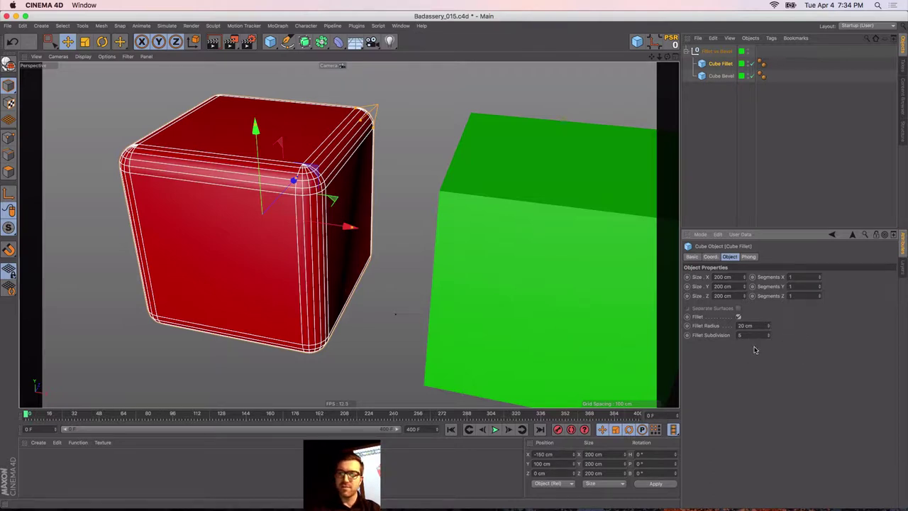
# Raise the red cube's fillet subdivision to 16 and examine the dense wireframe at its rounded corner
pyautogui.moveTo(768, 337); pyautogui.dragTo(768, 317)
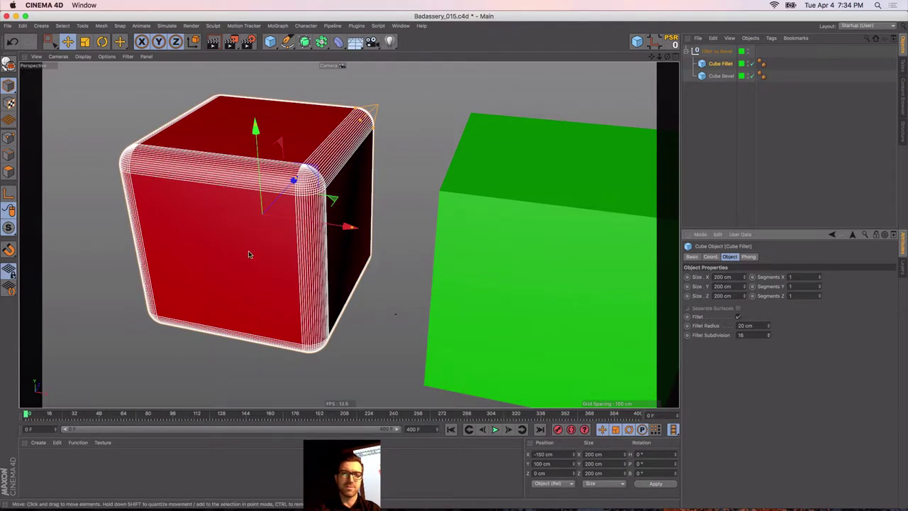
pyautogui.keyDown('alt'); pyautogui.moveTo(294, 165); pyautogui.dragTo(505, 167, button='right'); pyautogui.keyUp('alt')
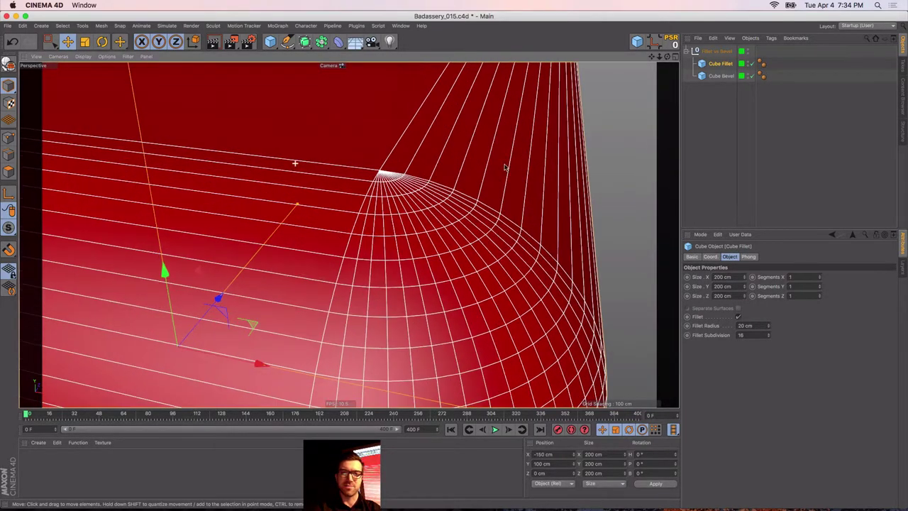
pyautogui.keyDown('alt'); pyautogui.moveTo(387, 177); pyautogui.dragTo(167, 232, button='right'); pyautogui.keyUp('alt')
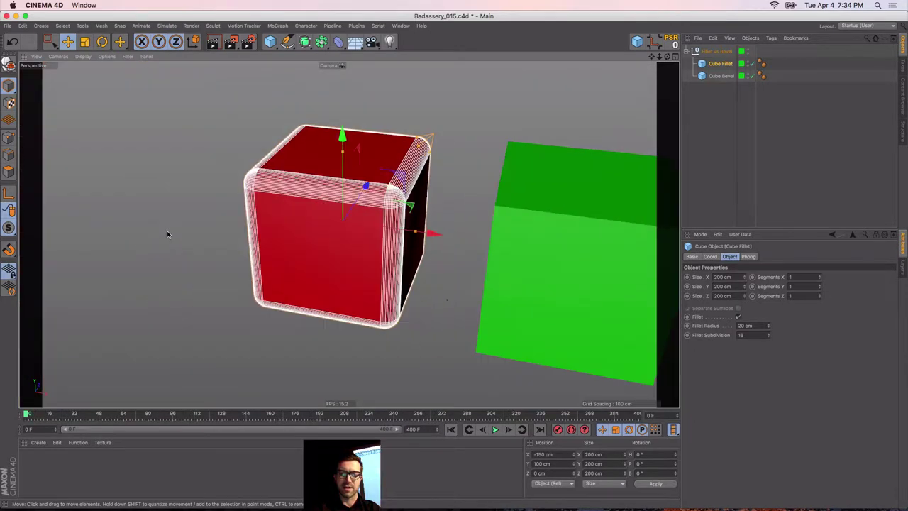
pyautogui.keyDown('alt'); pyautogui.moveTo(368, 240); pyautogui.dragTo(318, 232, button='middle'); pyautogui.keyUp('alt')
# Add a new Bevel deformer and assign it to the Fillet vs Bevel layer
pyautogui.click(725, 76)
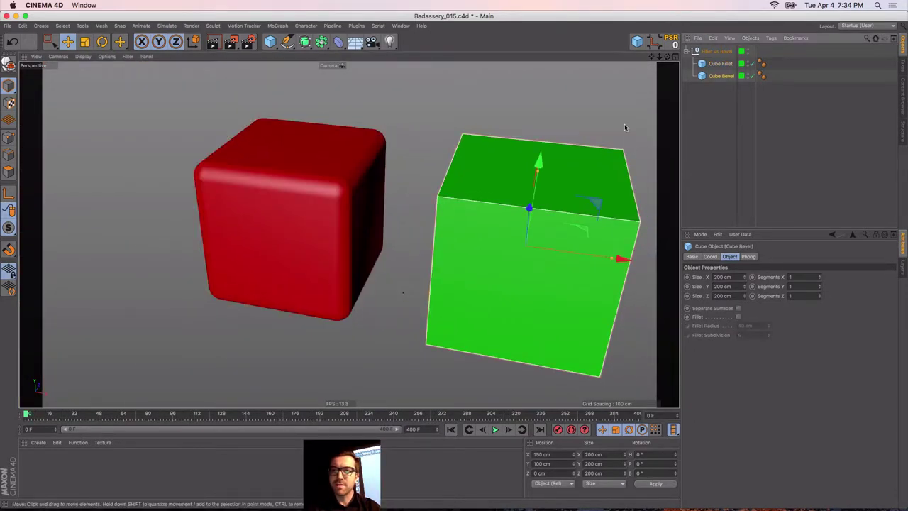
pyautogui.keyDown('alt'); pyautogui.moveTo(480, 238); pyautogui.dragTo(431, 223, button='middle'); pyautogui.keyUp('alt')
pyautogui.keyDown('alt'); pyautogui.moveTo(456, 225); pyautogui.dragTo(471, 230); pyautogui.keyUp('alt')
pyautogui.click(338, 42)
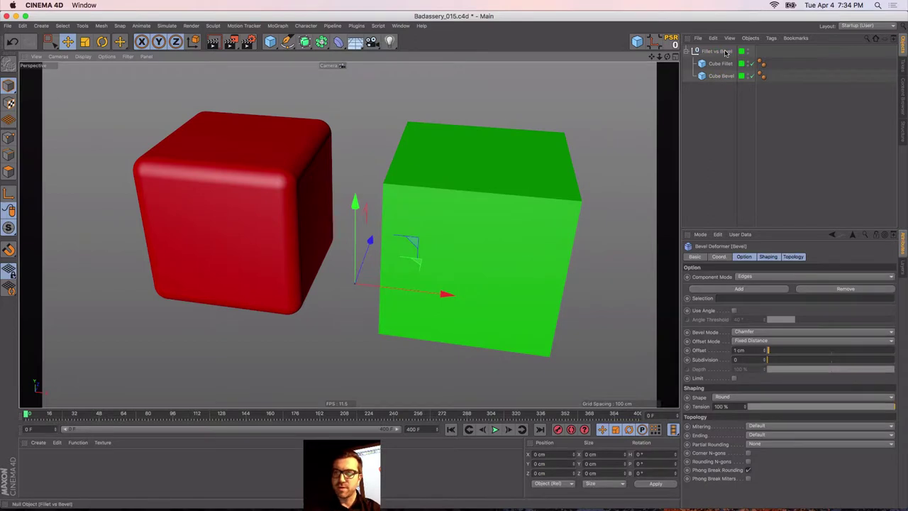
pyautogui.click(902, 270)
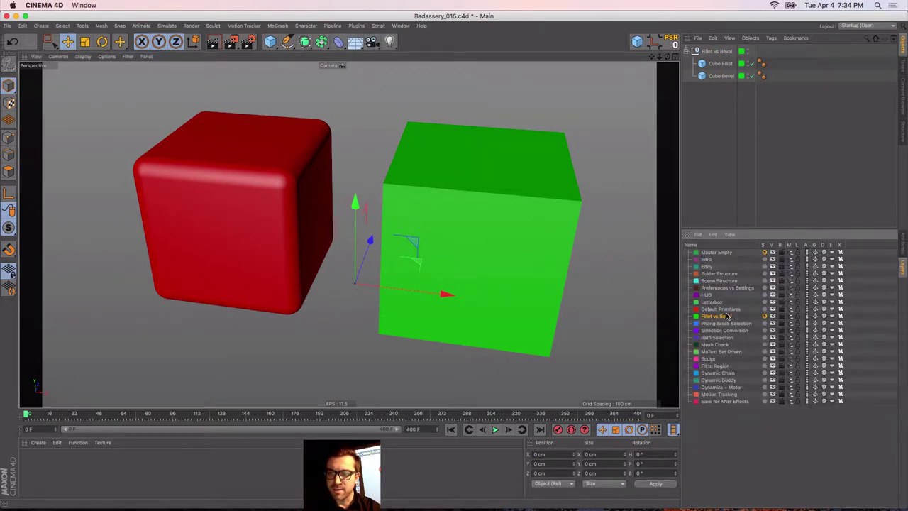
pyautogui.rightClick(725, 316)
pyautogui.click(748, 356)
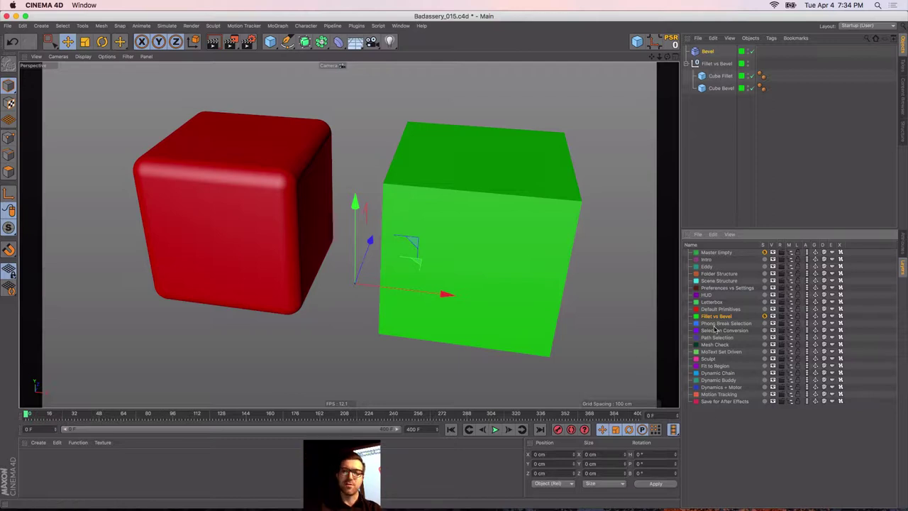
# Make the Bevel deformer a child of Cube Bevel and inspect the green cube's beveled edges
pyautogui.moveTo(706, 54); pyautogui.dragTo(719, 90)
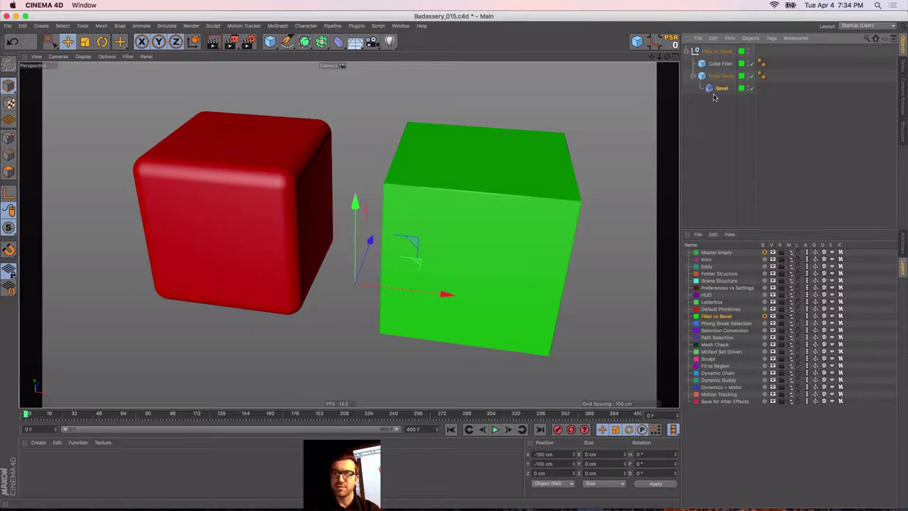
pyautogui.keyDown('alt'); pyautogui.moveTo(428, 200); pyautogui.dragTo(464, 203); pyautogui.keyUp('alt')
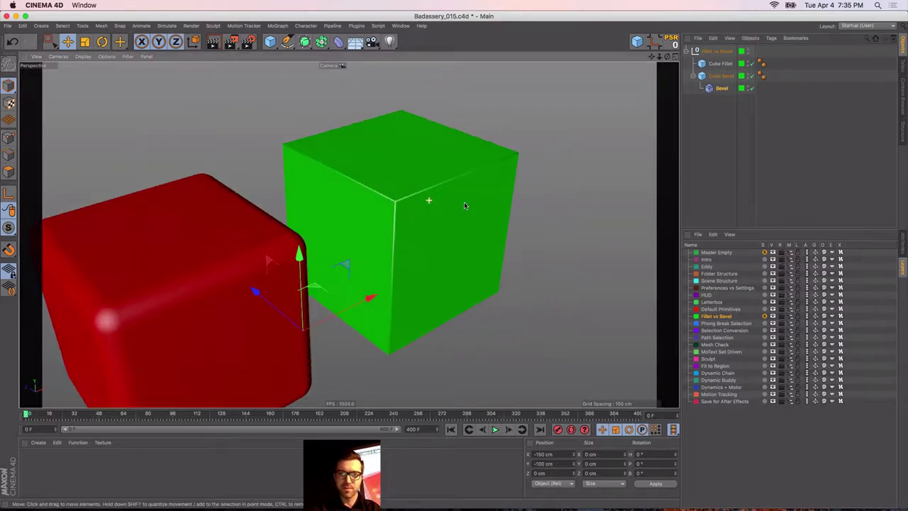
pyautogui.scroll(4, 397, 199)
pyautogui.keyDown('alt'); pyautogui.moveTo(348, 235); pyautogui.dragTo(361, 206); pyautogui.keyUp('alt')
pyautogui.click(354, 182)
pyautogui.keyDown('alt'); pyautogui.moveTo(354, 182); pyautogui.dragTo(368, 202, button='right'); pyautogui.keyUp('alt')
pyautogui.keyDown('alt'); pyautogui.moveTo(375, 223); pyautogui.dragTo(368, 221); pyautogui.keyUp('alt')
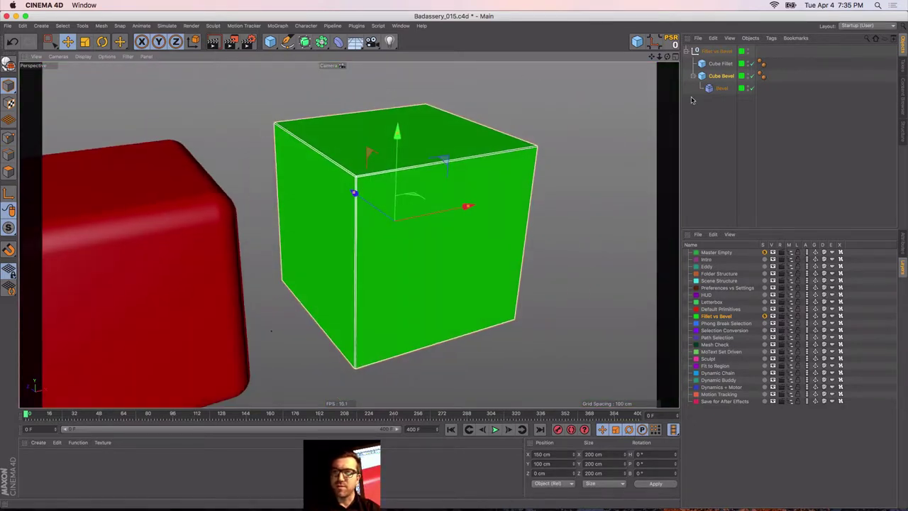
# Set the Bevel deformer's offset to 20 cm and its subdivision to 5
pyautogui.click(721, 88)
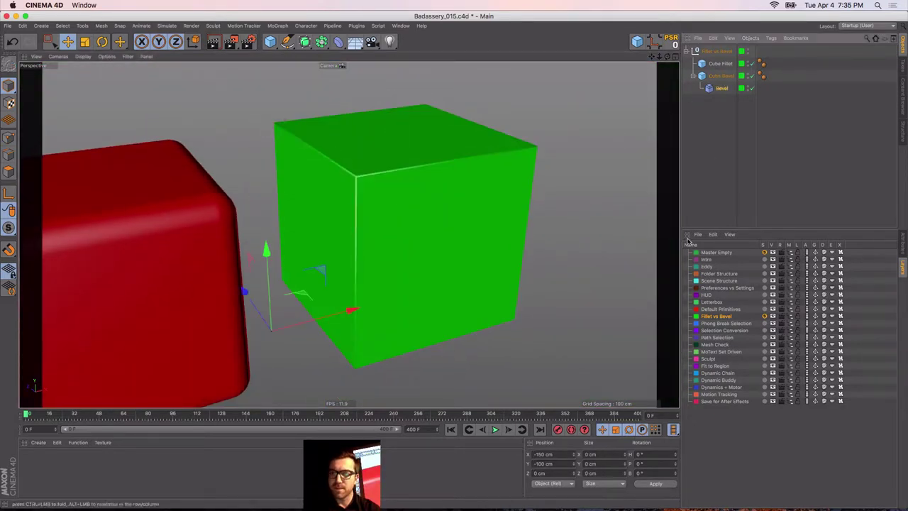
pyautogui.click(903, 245)
pyautogui.doubleClick(745, 352)
pyautogui.write('20')
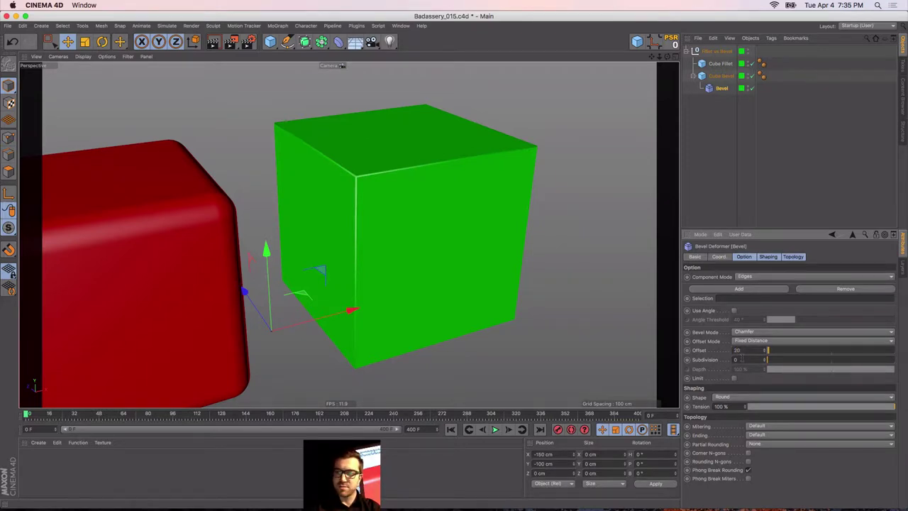
pyautogui.doubleClick(742, 359)
pyautogui.write('5')
pyautogui.press('Return')
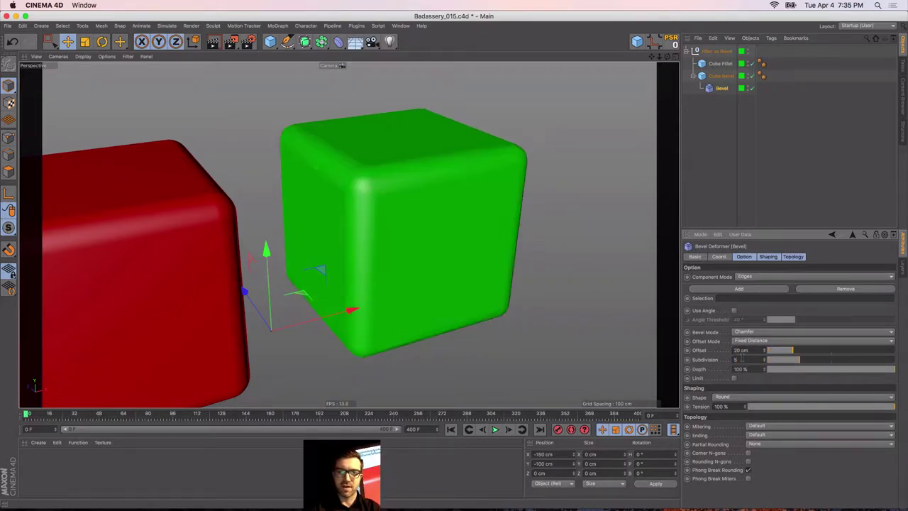
# Check the shading on the green cube's rounded edge up close and disable Phong Break Rounding on the Bevel deformer
pyautogui.keyDown('alt'); pyautogui.moveTo(384, 207); pyautogui.dragTo(354, 219); pyautogui.keyUp('alt')
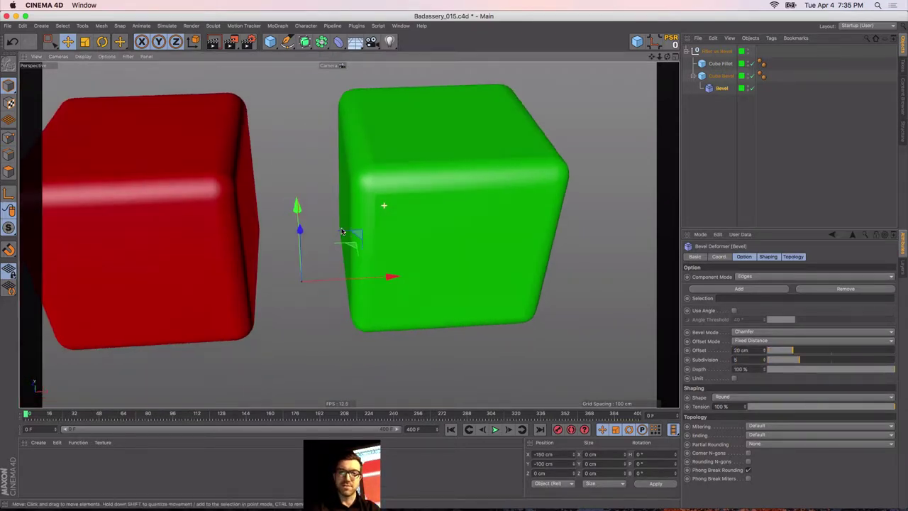
pyautogui.keyDown('alt'); pyautogui.moveTo(385, 180); pyautogui.dragTo(402, 182, button='middle'); pyautogui.keyUp('alt')
pyautogui.scroll(5, 406, 195)
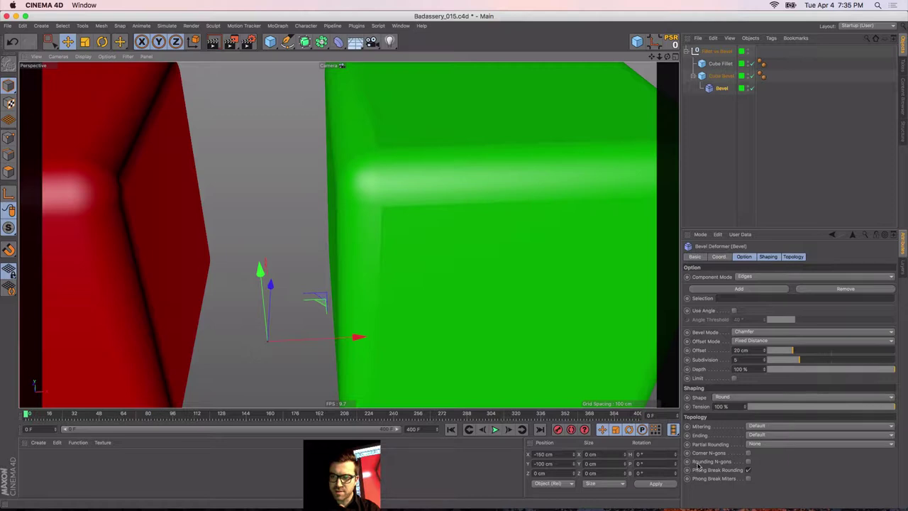
pyautogui.click(748, 469)
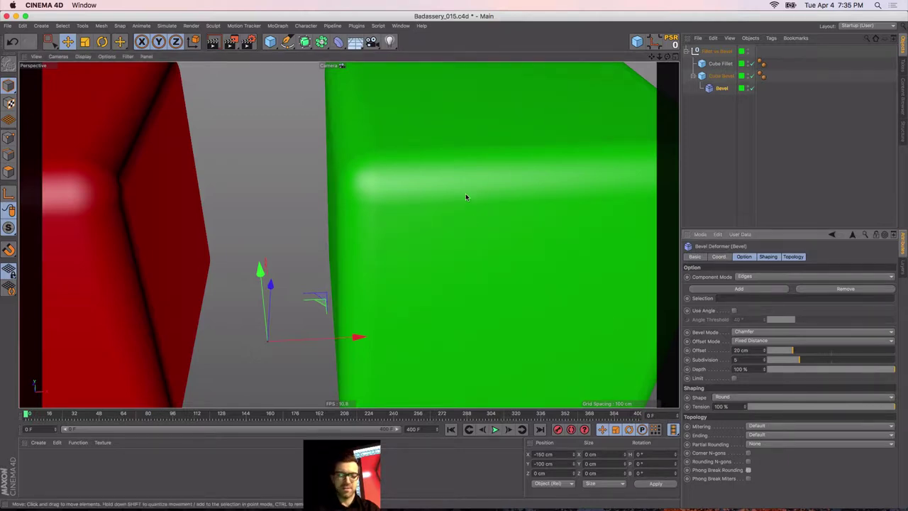
pyautogui.keyDown('alt'); pyautogui.moveTo(445, 193); pyautogui.dragTo(288, 194, button='right'); pyautogui.keyUp('alt')
pyautogui.click(713, 181)
# Lower the fillet subdivision of Cube Fillet to a density similar to the green cube's bevel
pyautogui.keyDown('alt'); pyautogui.moveTo(269, 188); pyautogui.dragTo(234, 179); pyautogui.keyUp('alt')
pyautogui.click(235, 179)
pyautogui.click(743, 336)
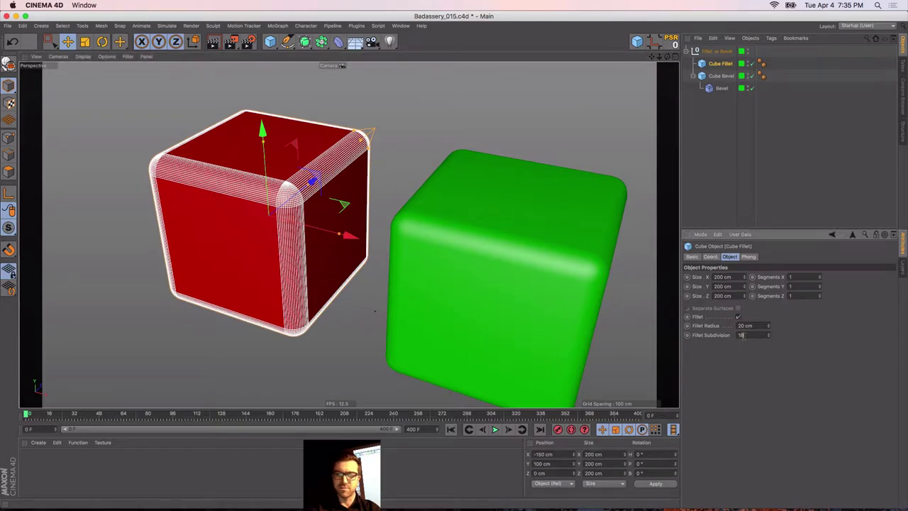
pyautogui.press('Return')
pyautogui.click(703, 213)
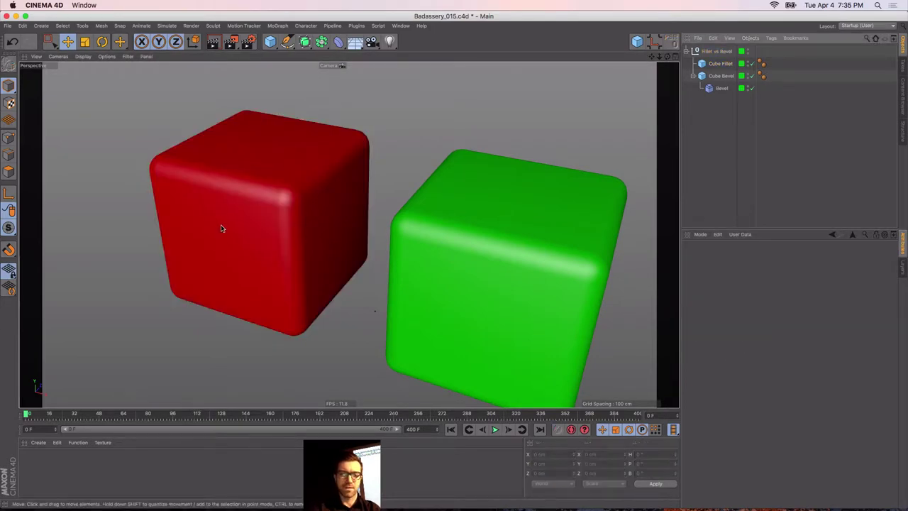
# Select both Cube Fillet and Cube Bevel to compare them, and clear the selection
pyautogui.keyDown('alt'); pyautogui.moveTo(221, 223); pyautogui.dragTo(267, 222); pyautogui.keyUp('alt')
pyautogui.click(267, 221)
pyautogui.keyDown('shift'); pyautogui.click(479, 224); pyautogui.keyUp('shift')
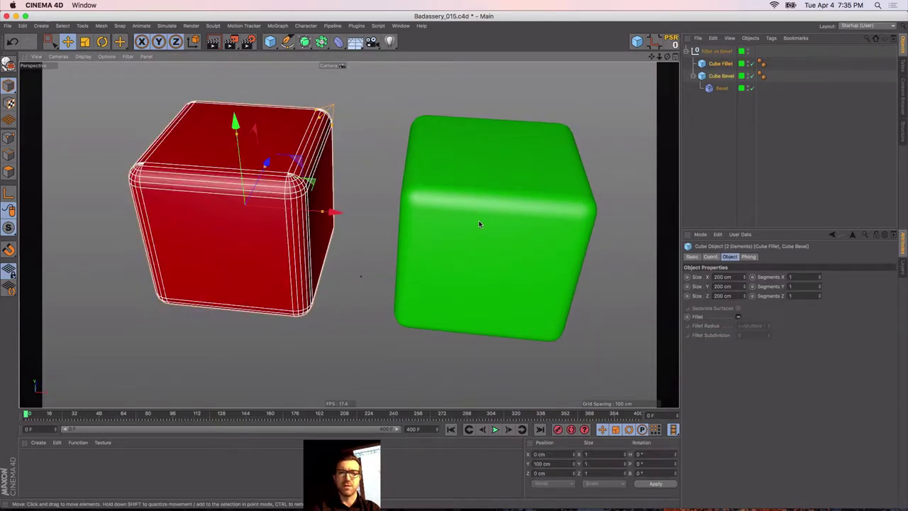
pyautogui.click(734, 133)
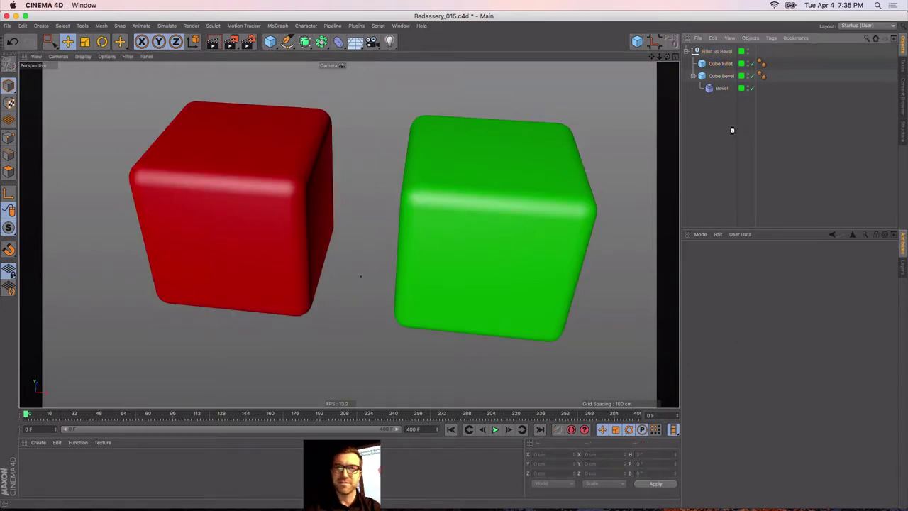
# Display the Bevel deformer's option settings and enable Use Angle
pyautogui.click(904, 273)
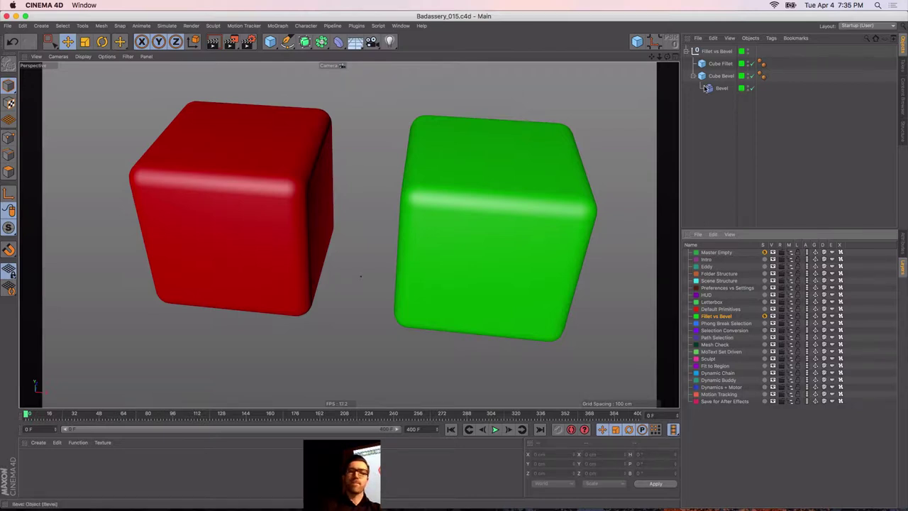
pyautogui.click(708, 89)
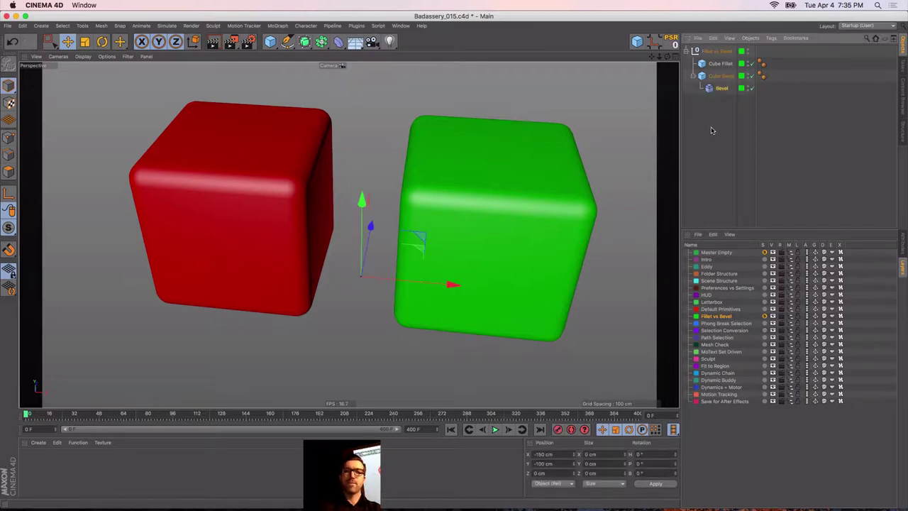
pyautogui.click(338, 43)
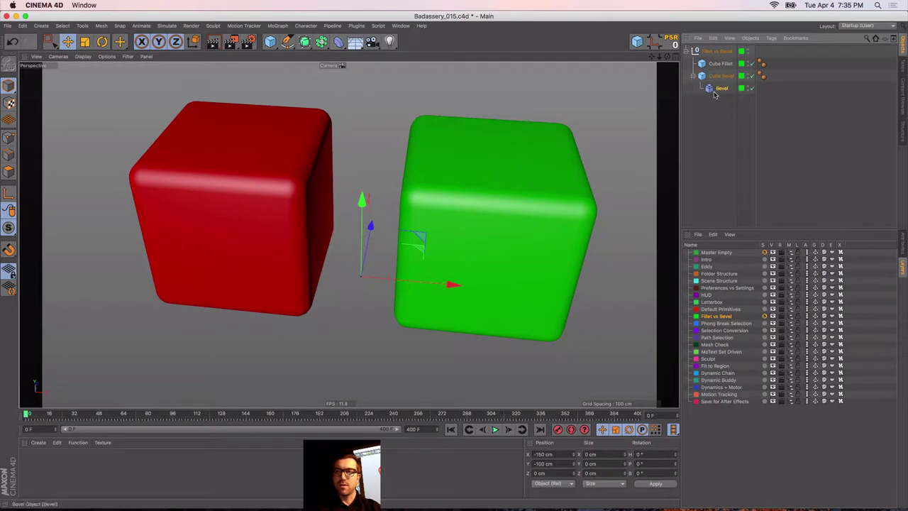
pyautogui.click(903, 249)
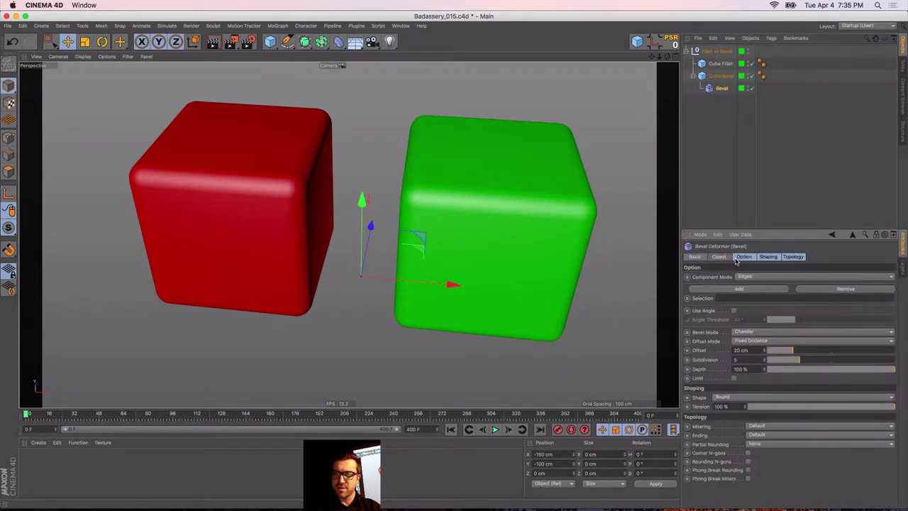
pyautogui.click(736, 258)
pyautogui.click(720, 235)
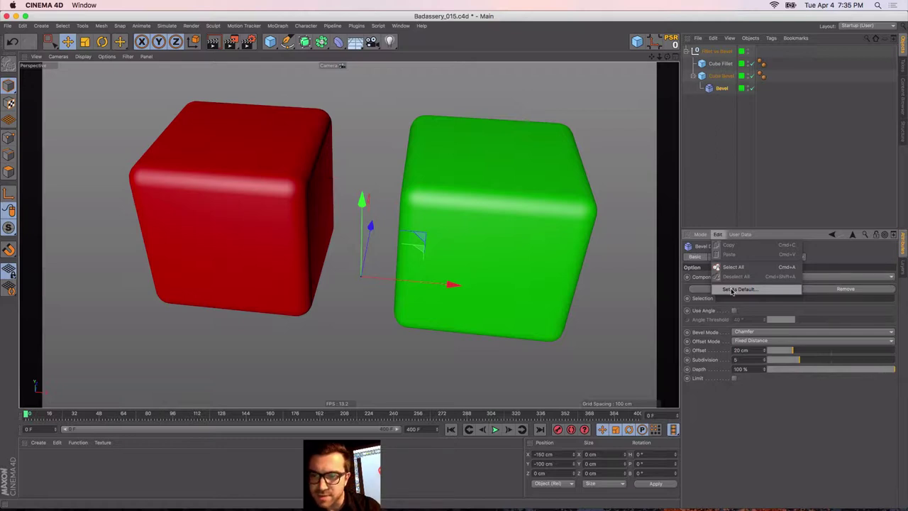
pyautogui.click(750, 411)
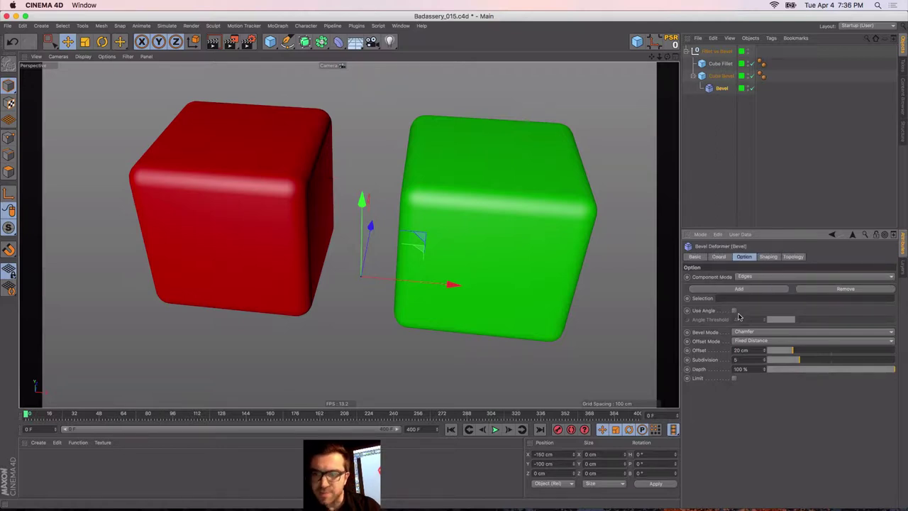
pyautogui.click(734, 311)
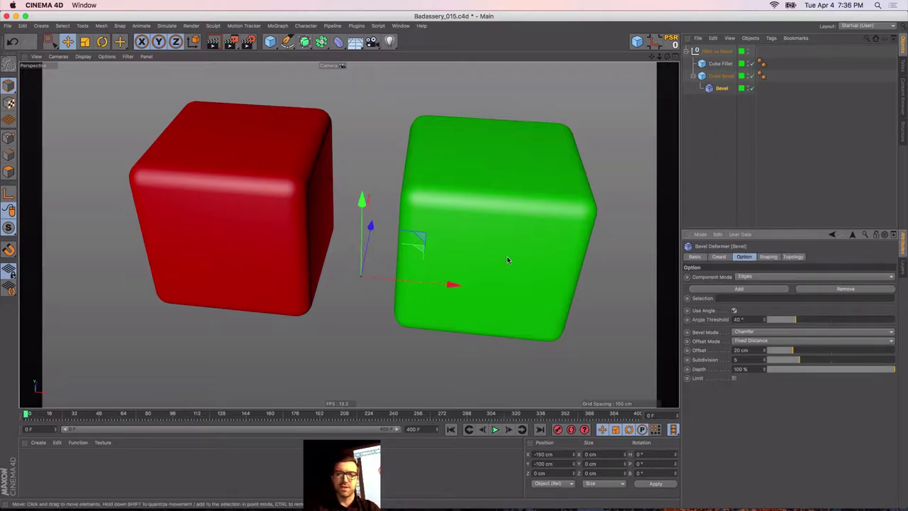
# Set Cube Bevel's segments to 11 in X, Y and Z
pyautogui.keyDown('alt'); pyautogui.moveTo(469, 249); pyautogui.dragTo(490, 198); pyautogui.keyUp('alt')
pyautogui.click(490, 197)
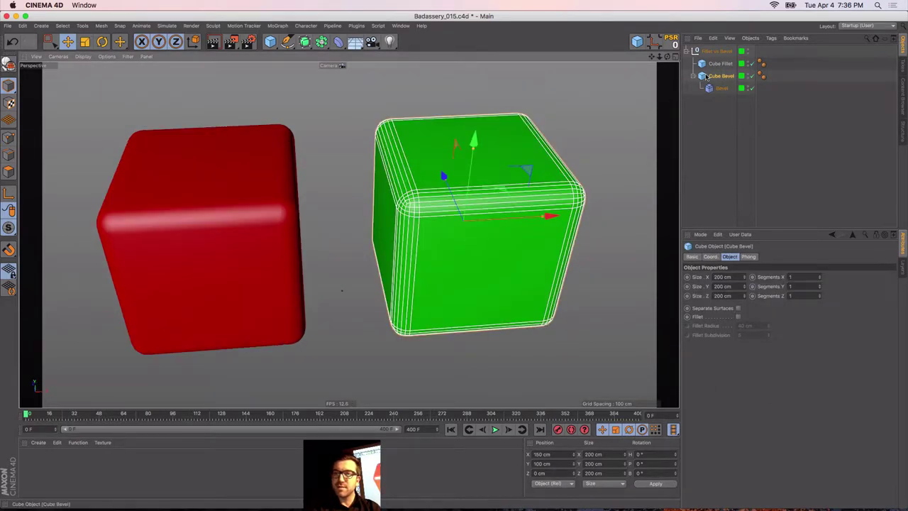
pyautogui.keyDown('shift'); pyautogui.click(819, 276); pyautogui.keyUp('shift')
pyautogui.keyDown('shift'); pyautogui.click(819, 285); pyautogui.keyUp('shift')
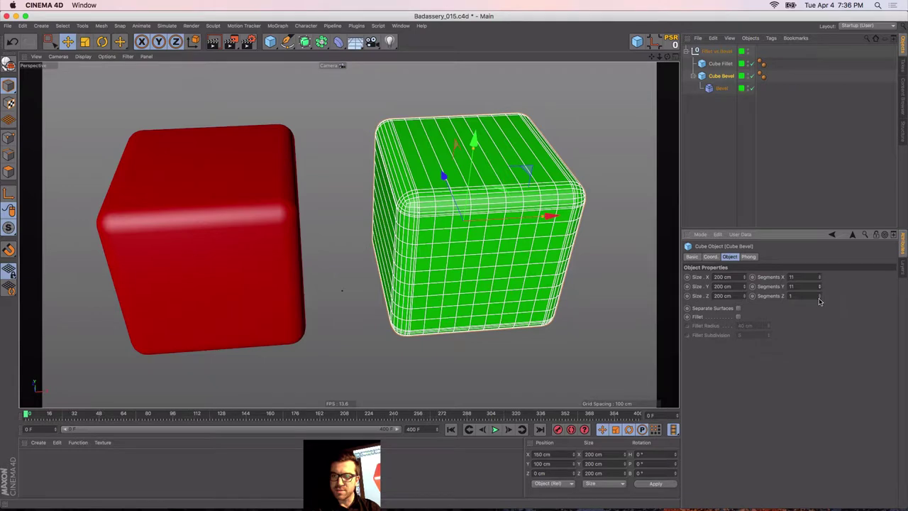
pyautogui.keyDown('shift'); pyautogui.click(819, 295); pyautogui.keyUp('shift')
pyautogui.keyDown('alt'); pyautogui.moveTo(525, 227); pyautogui.dragTo(567, 212, button='right'); pyautogui.keyUp('alt')
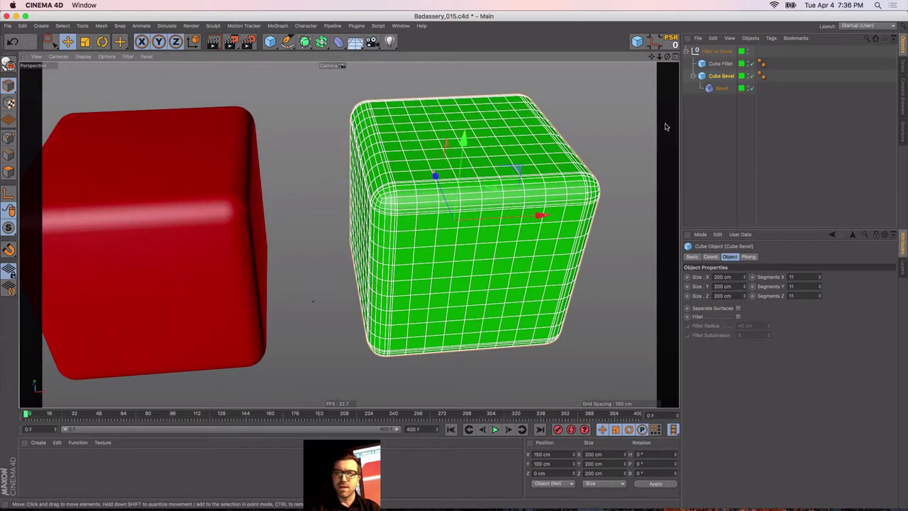
# Turn off Use Angle on the Bevel deformer and examine the topology on the segmented green cube
pyautogui.click(712, 89)
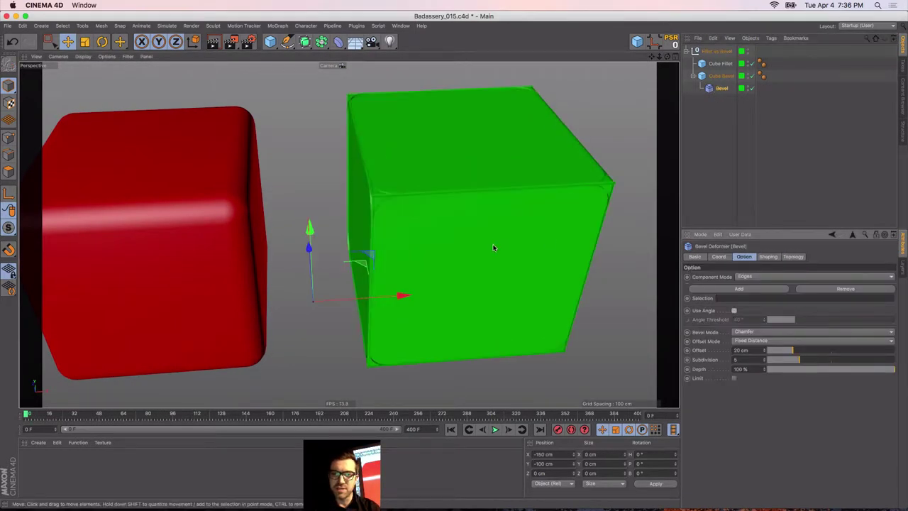
pyautogui.click(481, 234)
pyautogui.scroll(4, 392, 214)
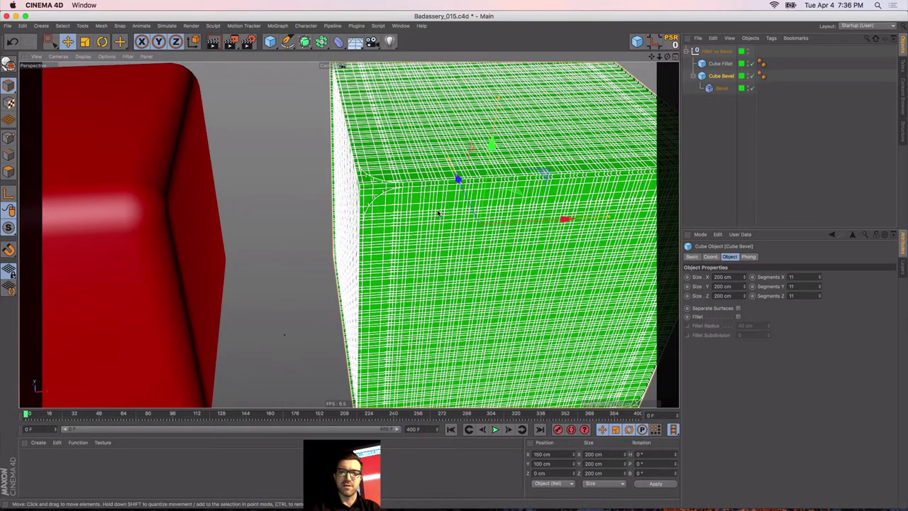
pyautogui.moveTo(438, 213)
pyautogui.keyDown('alt'); pyautogui.mouseDown()
pyautogui.moveTo(432, 196)
pyautogui.moveTo(445, 202)
pyautogui.mouseUp(); pyautogui.keyUp('alt')
pyautogui.click(718, 88)
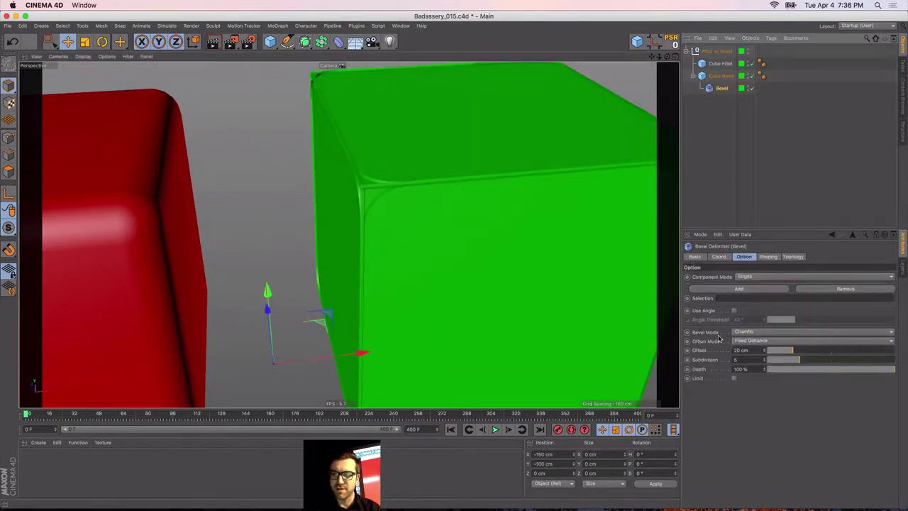
# Set the Bevel deformer's offset to 4 cm and subdivision to 1, and inspect the green cube's wireframe
pyautogui.moveTo(778, 353); pyautogui.dragTo(774, 352)
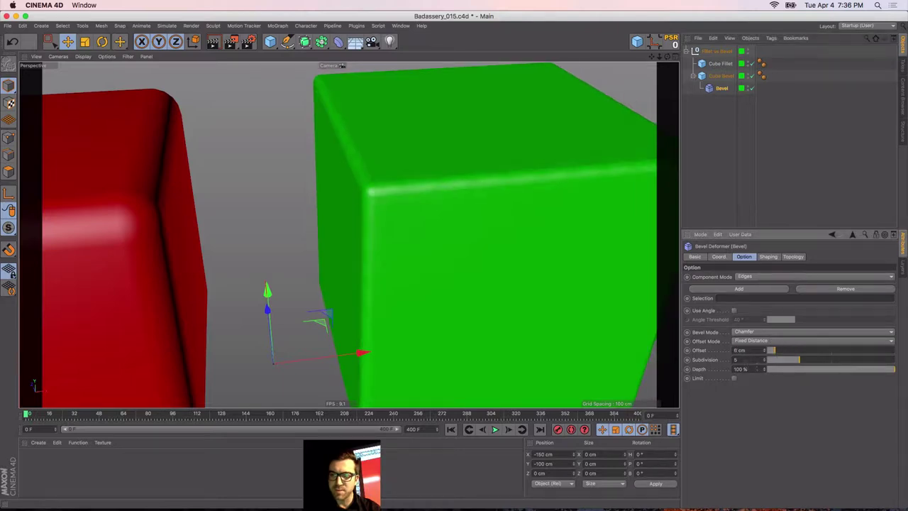
pyautogui.write('1')
pyautogui.click(752, 350)
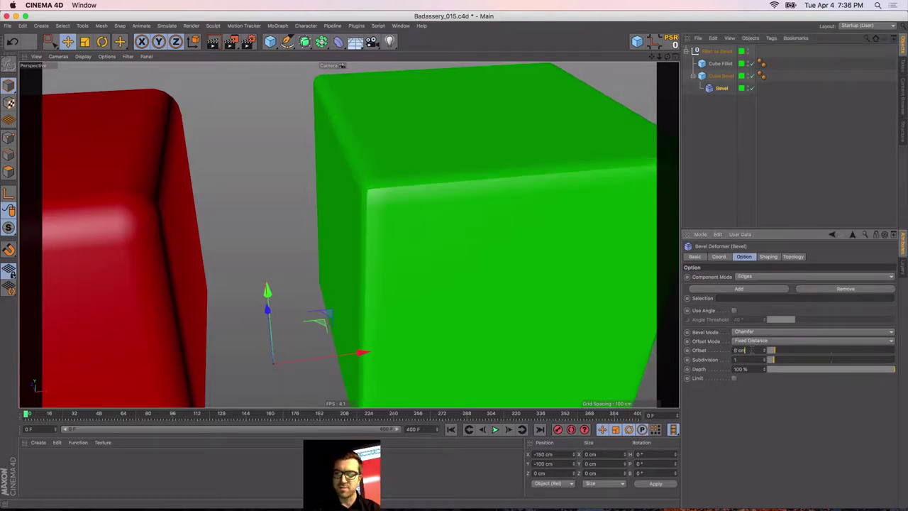
pyautogui.click(771, 352)
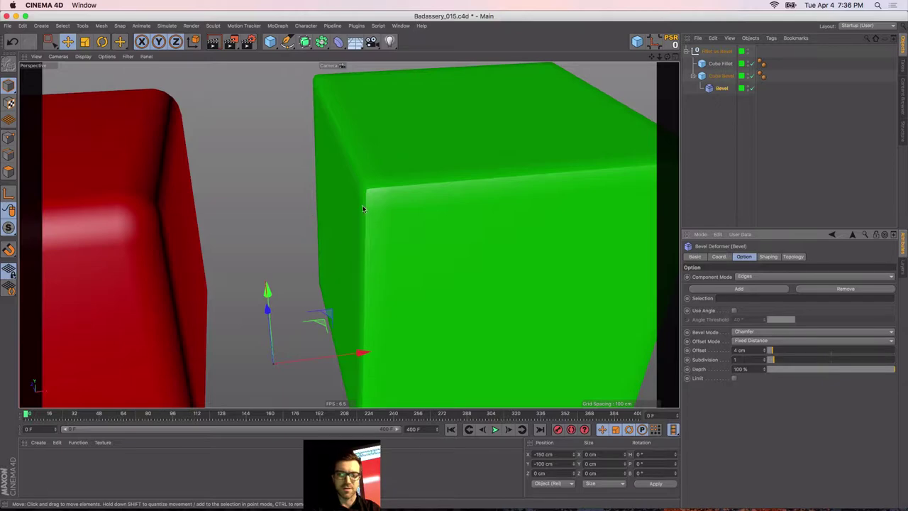
pyautogui.keyDown('alt'); pyautogui.moveTo(361, 198); pyautogui.dragTo(400, 155); pyautogui.keyUp('alt')
pyautogui.click(378, 233)
pyautogui.keyDown('alt'); pyautogui.moveTo(368, 195); pyautogui.dragTo(343, 231); pyautogui.keyUp('alt')
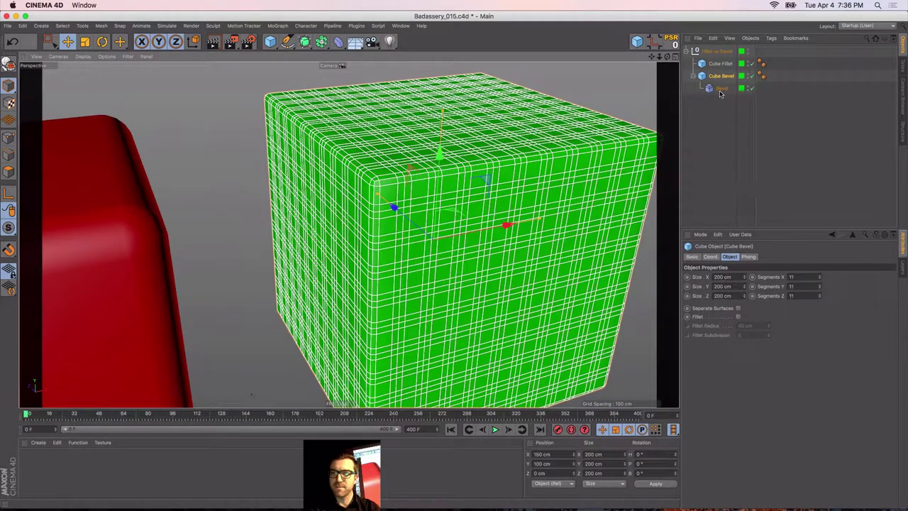
# Re-enable Use Angle on the Bevel deformer and examine which edges of the green cube are beveled
pyautogui.click(720, 89)
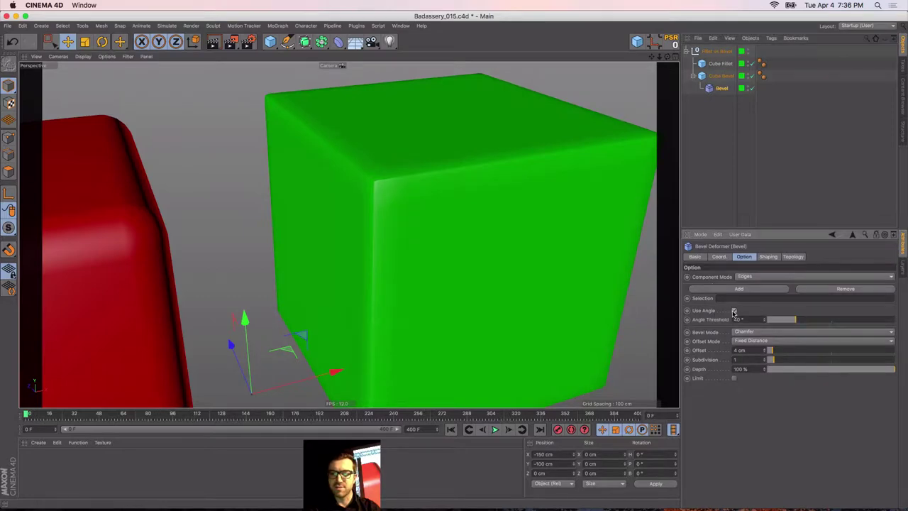
pyautogui.click(380, 205)
pyautogui.keyDown('alt'); pyautogui.moveTo(388, 262); pyautogui.dragTo(369, 248); pyautogui.keyUp('alt')
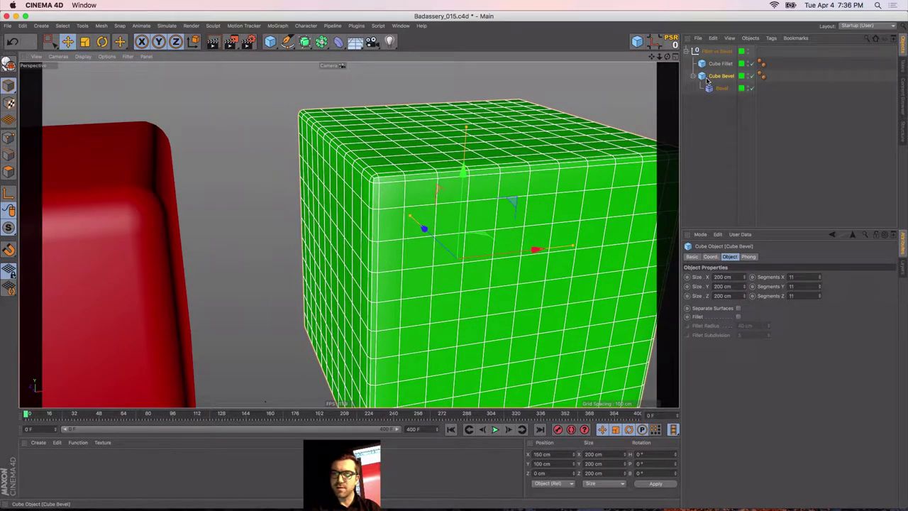
# Try to reset Cube Bevel's segments to 1 in X, Y and Z, and clear the selection
pyautogui.doubleClick(797, 276)
pyautogui.write('1')
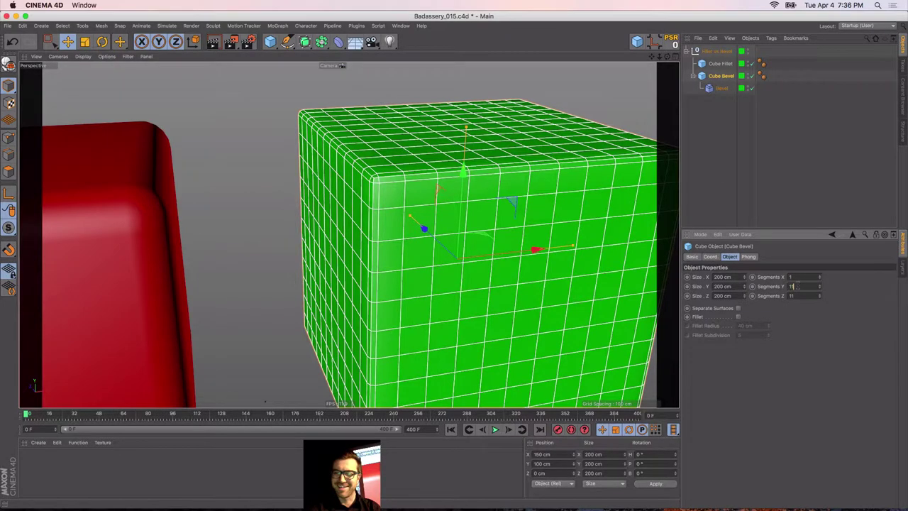
pyautogui.doubleClick(797, 285)
pyautogui.write('1')
pyautogui.doubleClick(795, 296)
pyautogui.write('1')
pyautogui.click(735, 183)
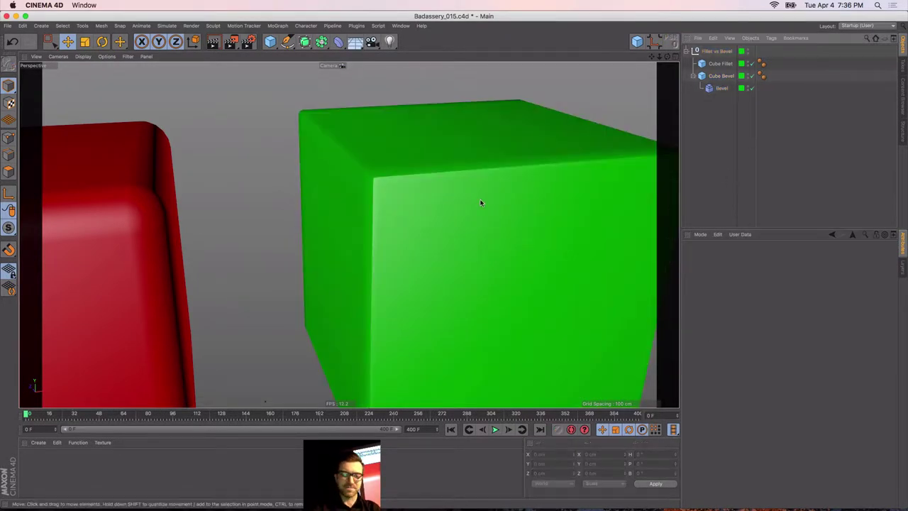
pyautogui.keyDown('alt'); pyautogui.moveTo(486, 185); pyautogui.dragTo(400, 218, button='right'); pyautogui.keyUp('alt')
pyautogui.keyDown('alt'); pyautogui.moveTo(496, 202); pyautogui.dragTo(476, 220); pyautogui.keyUp('alt')
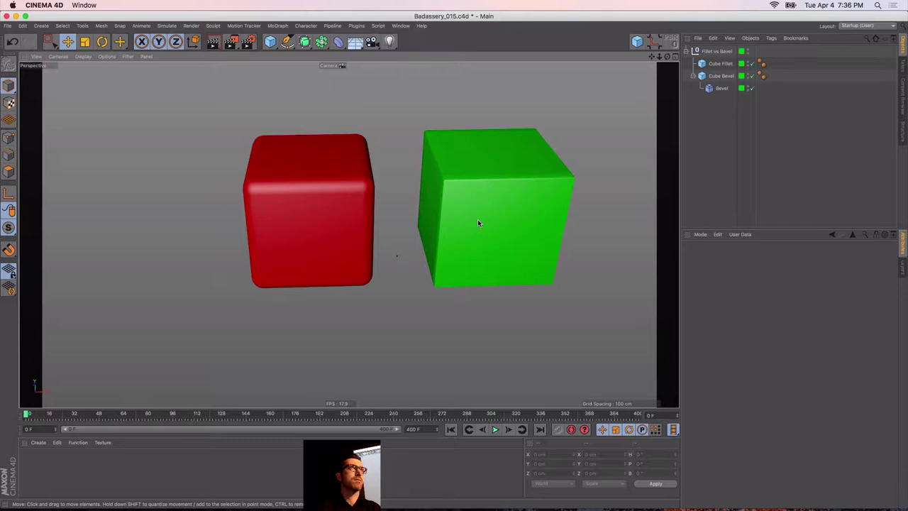
# Undo the segment, offset and subdivision experiments to restore Cube Bevel without extra segments
pyautogui.click(456, 217)
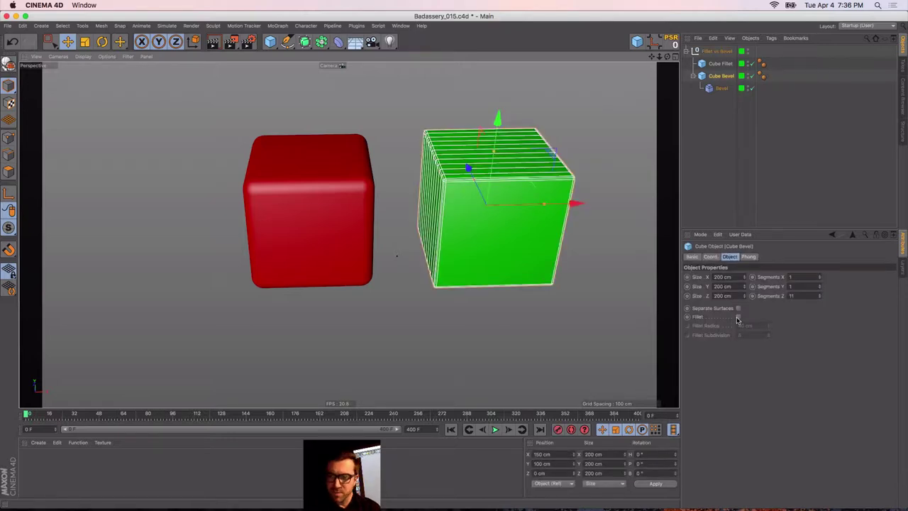
pyautogui.press('super+z')
pyautogui.press('super+z')
pyautogui.press('super+z')
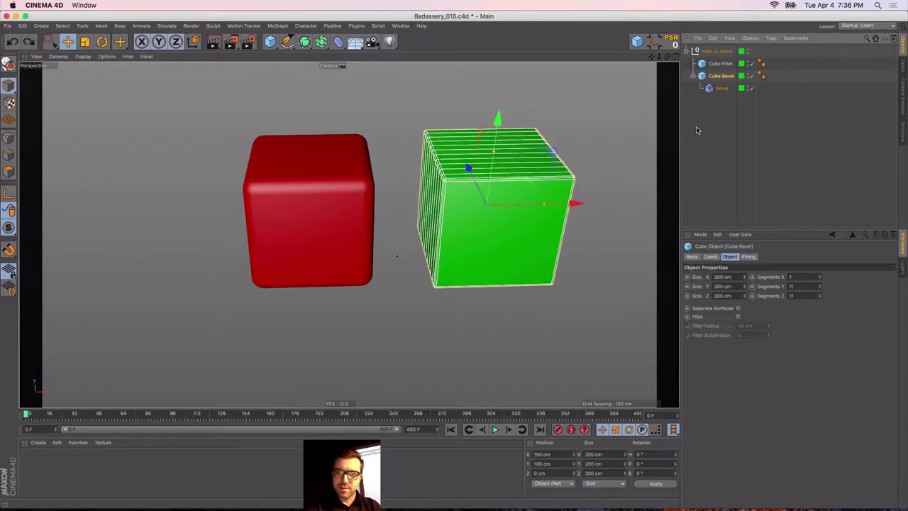
pyautogui.press('super+z')
pyautogui.press('super+z')
pyautogui.press('super+z')
pyautogui.press('super+z')
pyautogui.press('super+z')
pyautogui.press('super+z')
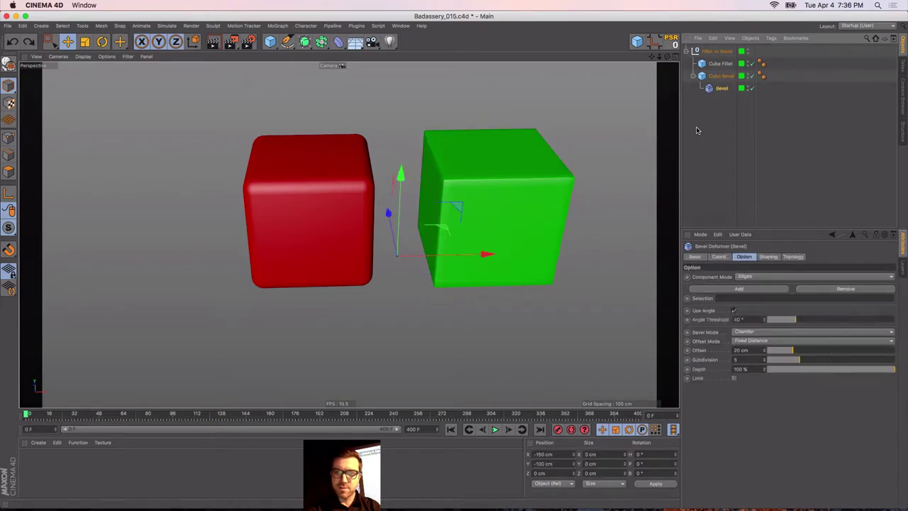
pyautogui.press('super+z')
pyautogui.press('super+z')
# Switch the Bevel deformer's Use Angle off and on again, and set its offset to 10 cm
pyautogui.click(709, 90)
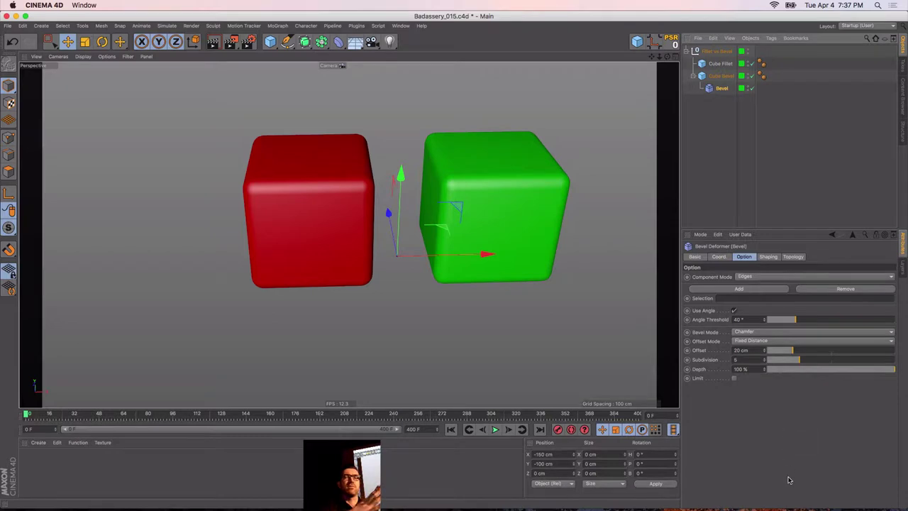
pyautogui.moveTo(790, 510)
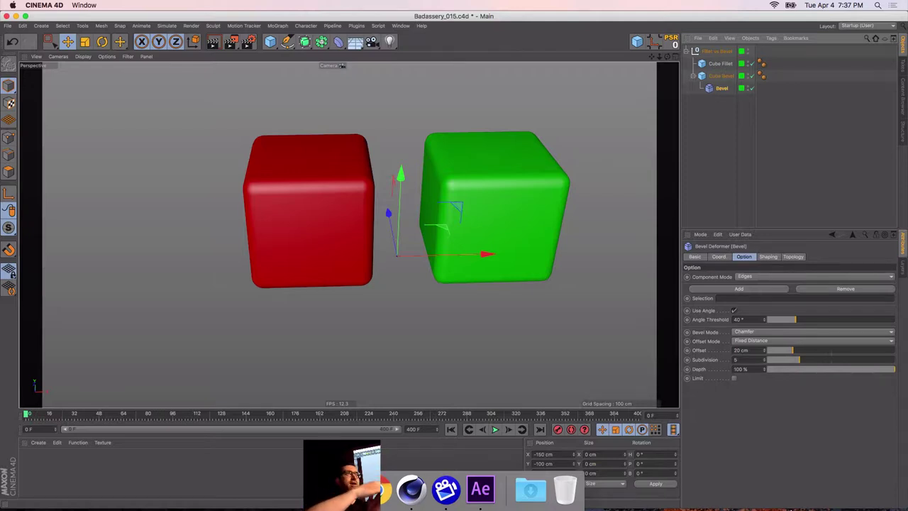
pyautogui.click(735, 310)
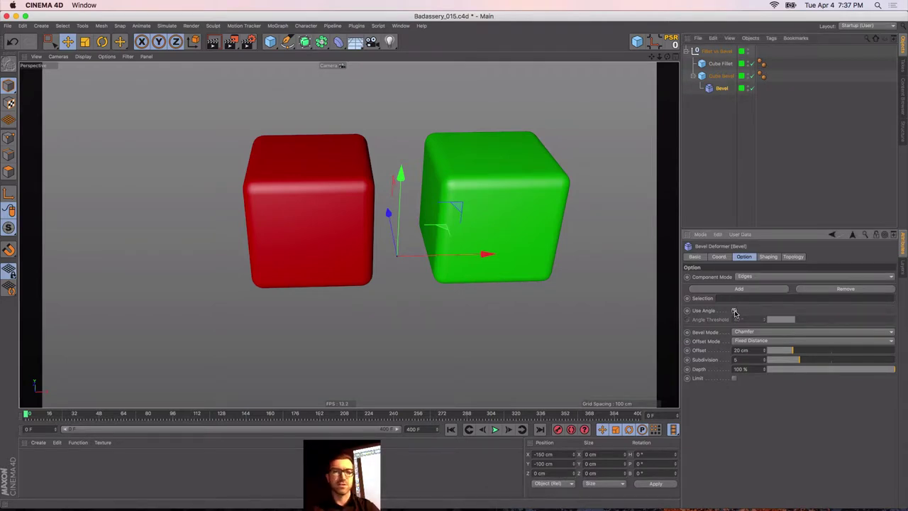
pyautogui.click(734, 310)
pyautogui.moveTo(791, 351)
pyautogui.mouseDown()
pyautogui.moveTo(783, 350)
pyautogui.moveTo(870, 354)
pyautogui.moveTo(780, 350)
pyautogui.mouseUp()
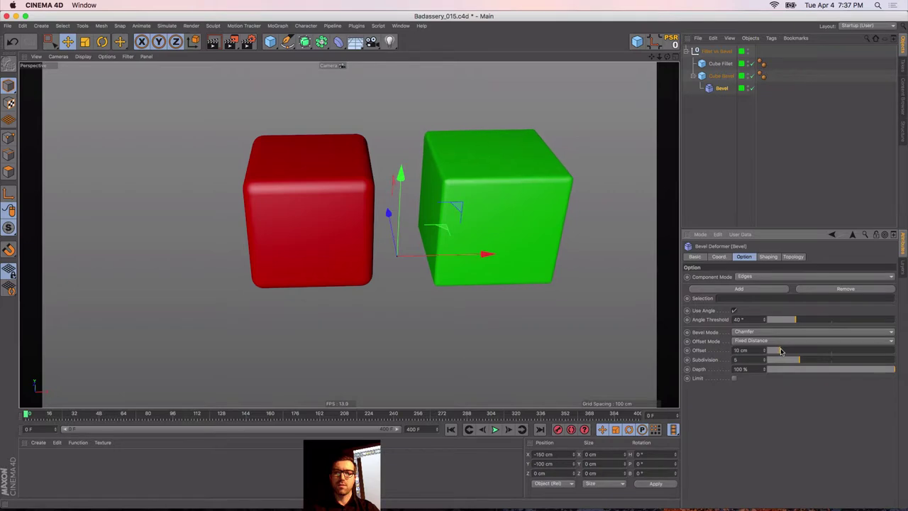
# Enable Phong Break Rounding in the Bevel deformer's topology settings and check the green cube's edge up close
pyautogui.click(766, 256)
pyautogui.click(793, 257)
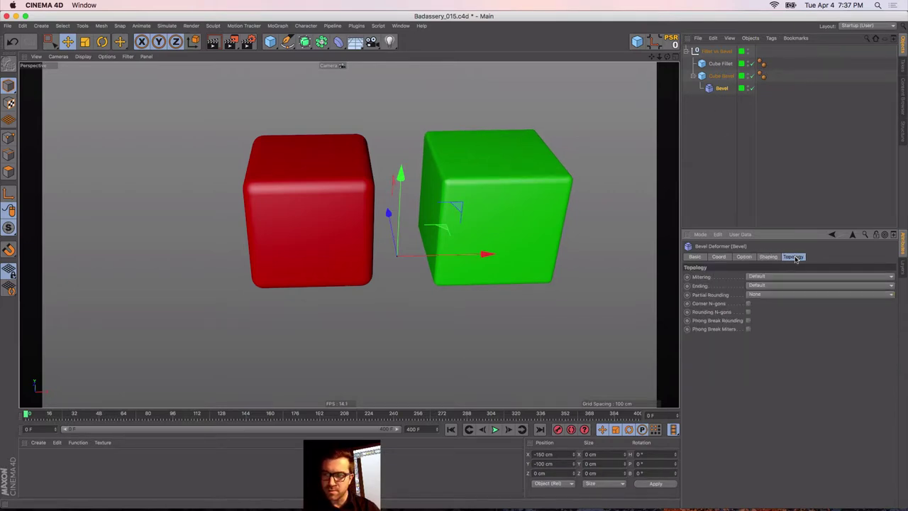
pyautogui.click(748, 320)
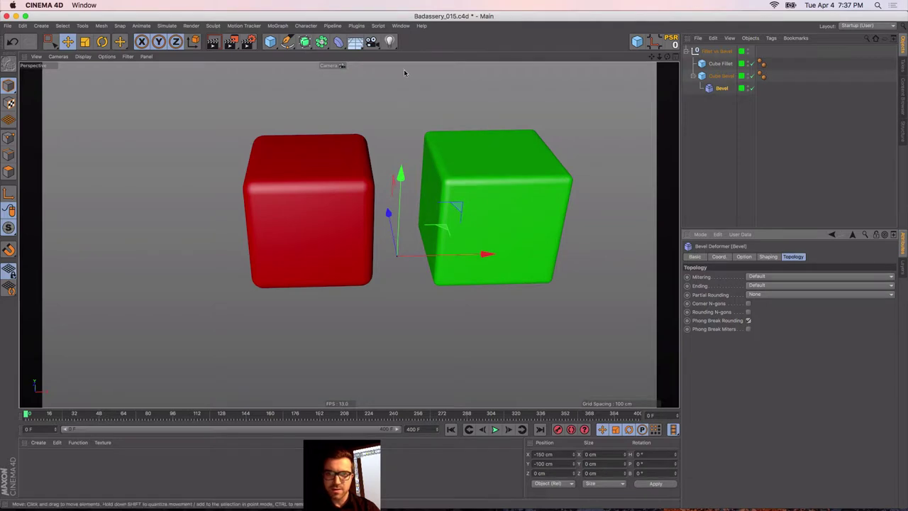
pyautogui.keyDown('alt'); pyautogui.moveTo(458, 183); pyautogui.dragTo(561, 191, button='right'); pyautogui.keyUp('alt')
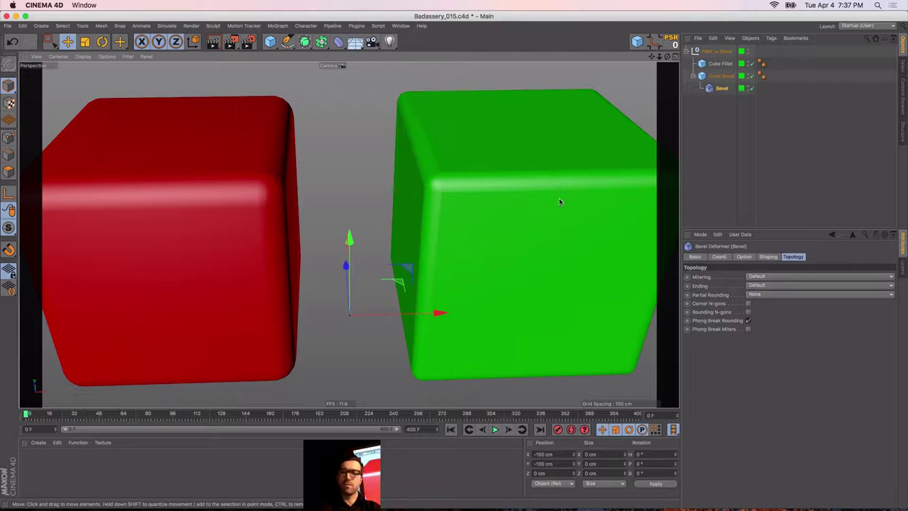
# Examine the Phong tag settings of Cube Bevel alongside the cube's edge wireframe
pyautogui.click(763, 75)
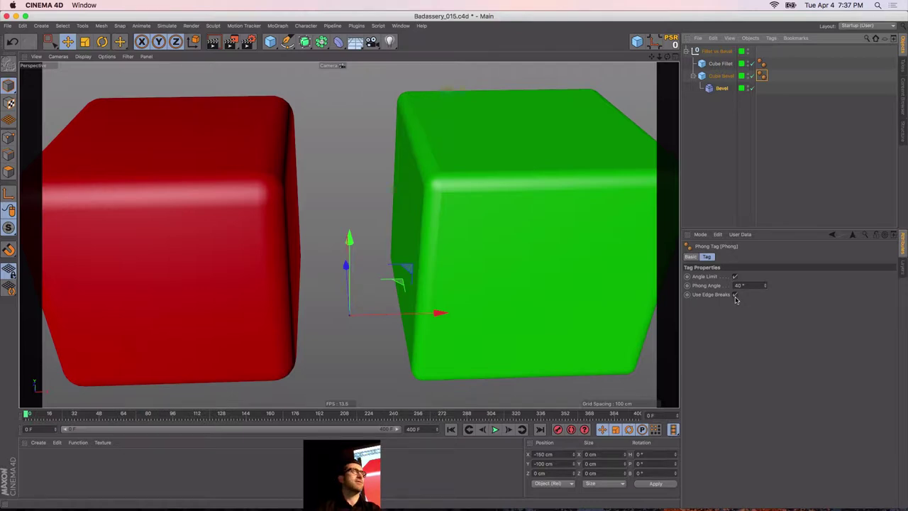
pyautogui.click(491, 207)
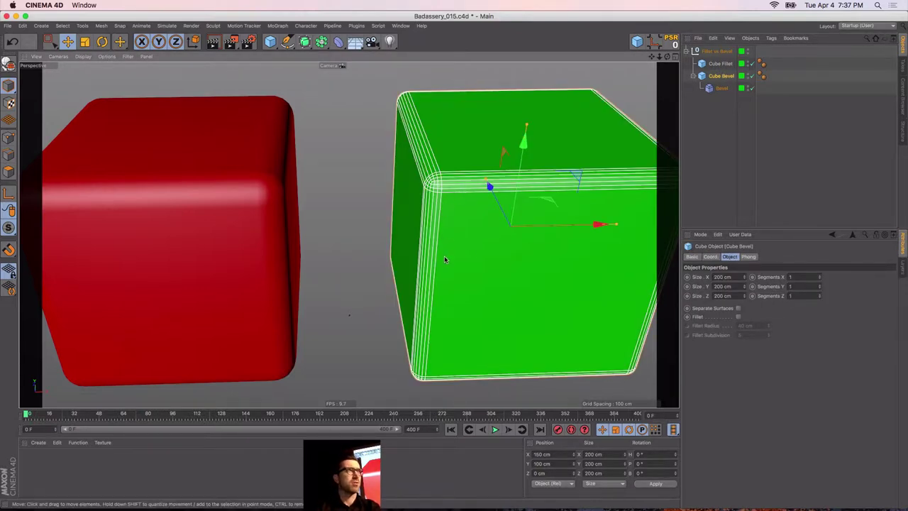
pyautogui.click(761, 77)
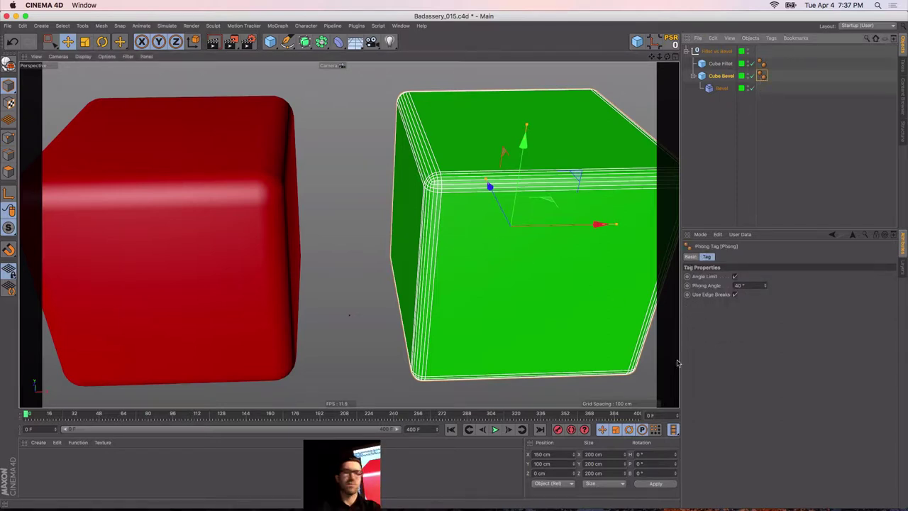
# Turn off Use Edge Breaks in Cube Bevel's Phong tag and inspect the shading of the green cube's bevelled edges
pyautogui.click(734, 295)
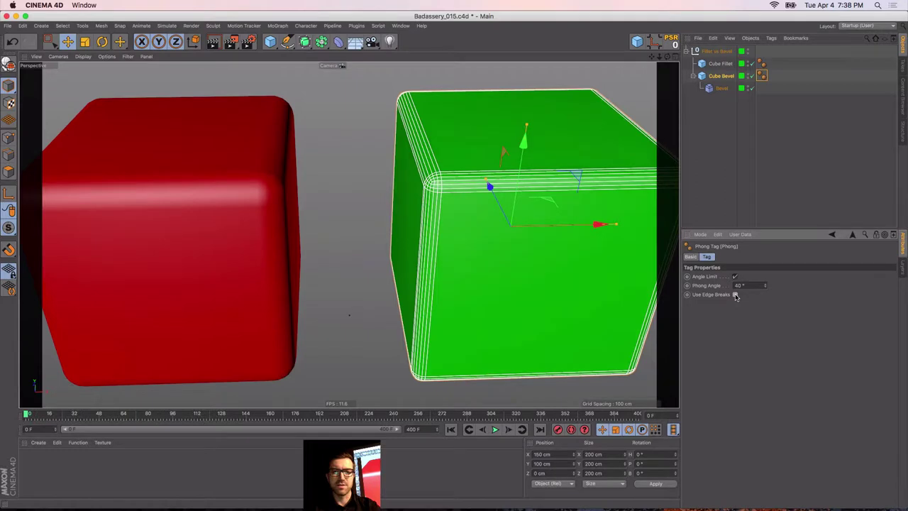
pyautogui.click(735, 295)
pyautogui.click(734, 295)
pyautogui.click(709, 190)
pyautogui.moveTo(460, 223)
pyautogui.keyDown('alt'); pyautogui.mouseDown()
pyautogui.moveTo(453, 197)
pyautogui.moveTo(468, 209)
pyautogui.mouseUp(); pyautogui.keyUp('alt')
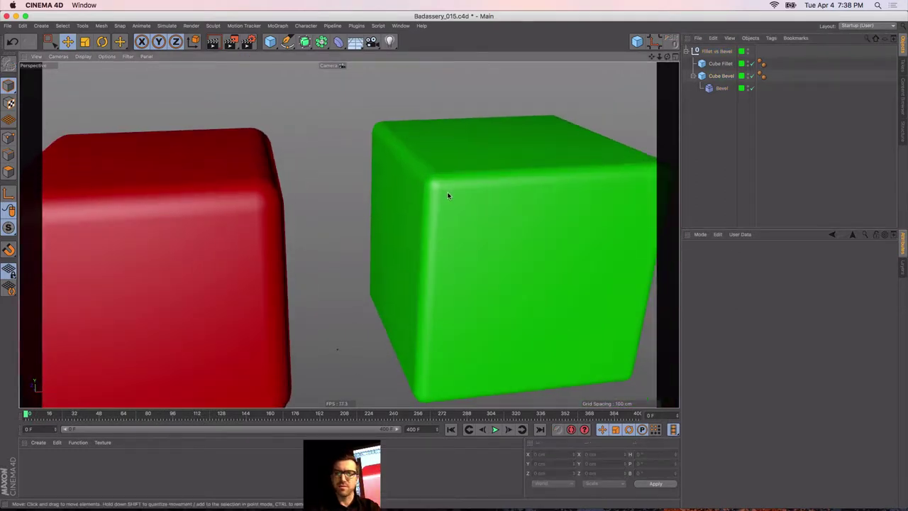
# Compare Use Edge Breaks in Cube Bevel's Phong tag with Phong Break Rounding in the Bevel deformer's topology settings
pyautogui.click(761, 75)
pyautogui.click(734, 295)
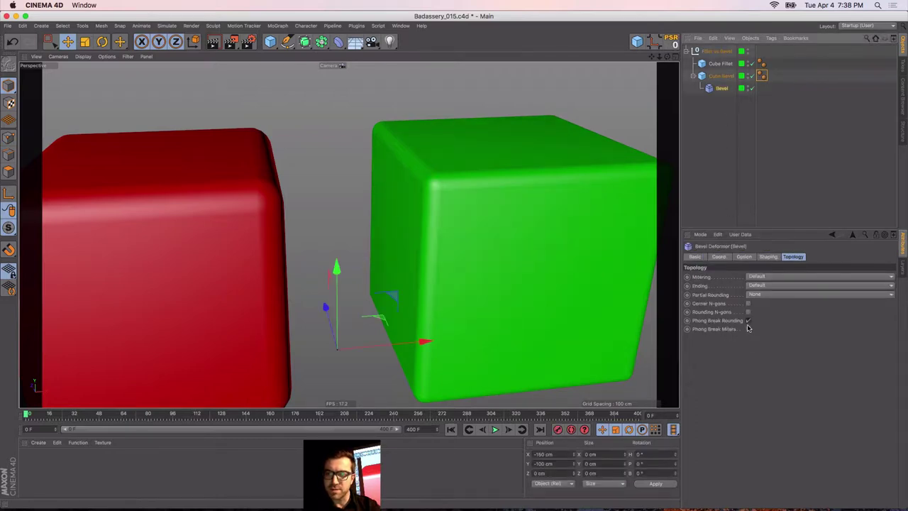
pyautogui.click(749, 321)
pyautogui.click(762, 75)
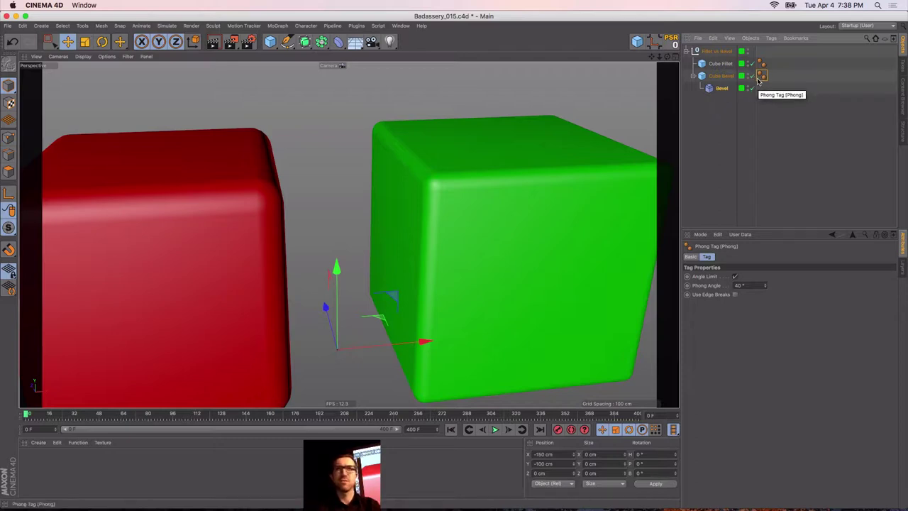
# Bring up the layer list and compare the edge wireframes of Cube Fillet and Cube Bevel
pyautogui.click(903, 272)
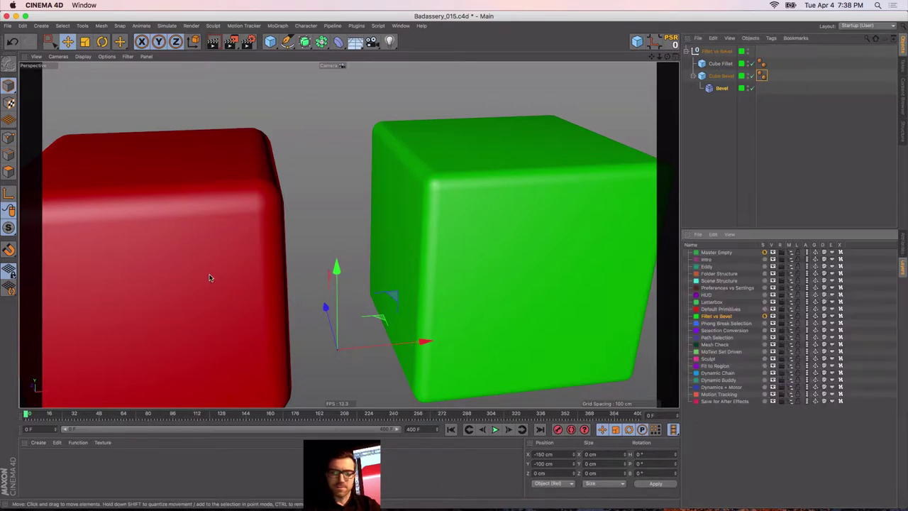
pyautogui.keyDown('alt'); pyautogui.moveTo(203, 261); pyautogui.dragTo(191, 222); pyautogui.keyUp('alt')
pyautogui.click(191, 226)
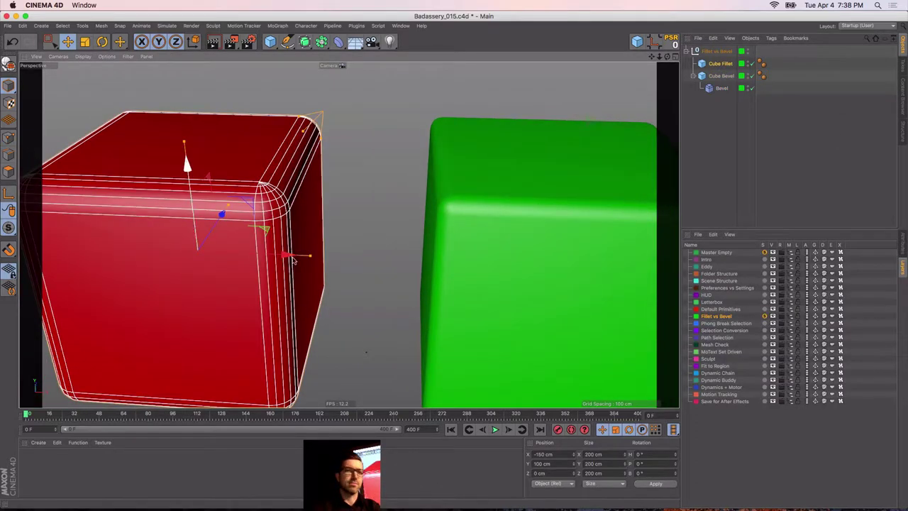
pyautogui.click(446, 229)
pyautogui.keyDown('alt'); pyautogui.moveTo(445, 229); pyautogui.dragTo(474, 230); pyautogui.keyUp('alt')
pyautogui.keyDown('alt'); pyautogui.moveTo(474, 229); pyautogui.dragTo(478, 256, button='right'); pyautogui.keyUp('alt')
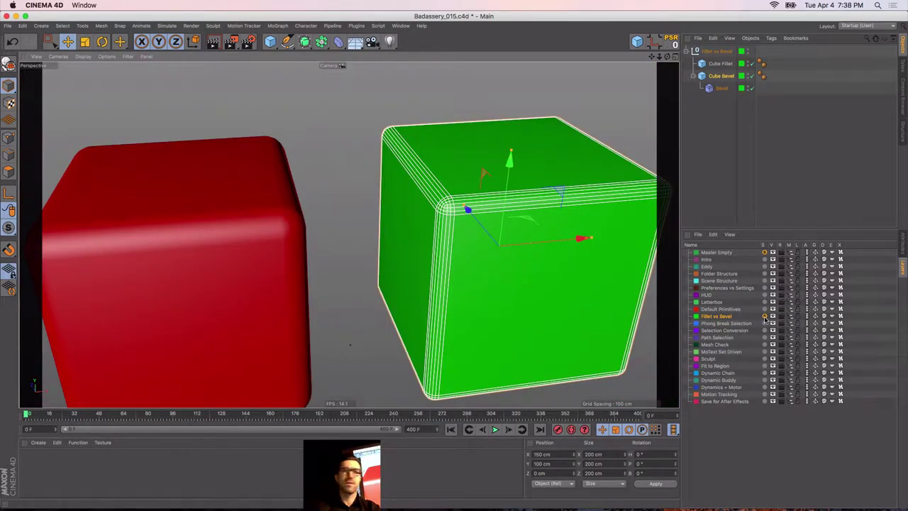
# Set Cube Bevel's display color to grey with 0% saturation and deselect it to view its shading
pyautogui.click(904, 250)
pyautogui.click(693, 257)
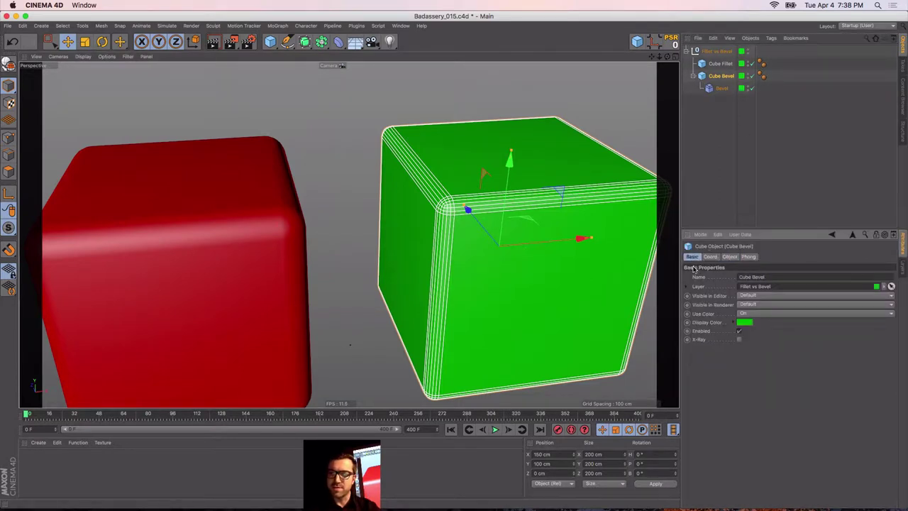
pyautogui.click(743, 314)
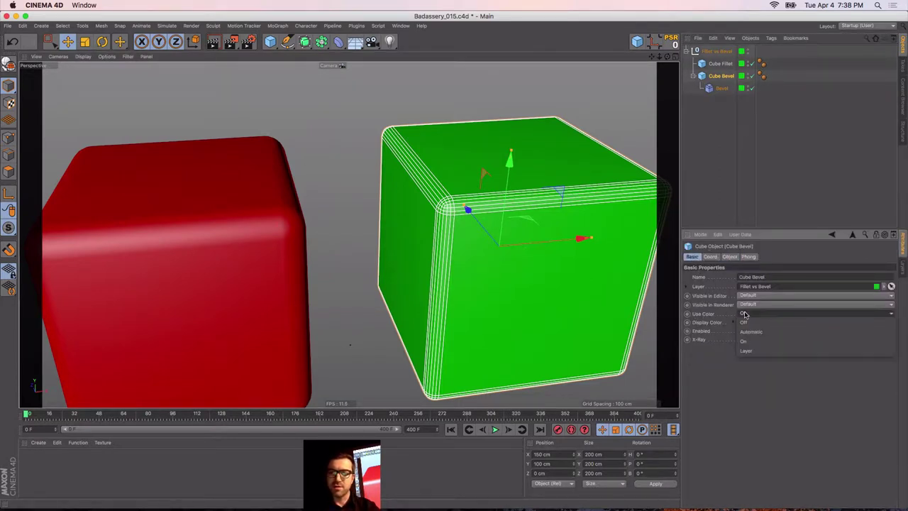
pyautogui.click(744, 368)
pyautogui.click(741, 324)
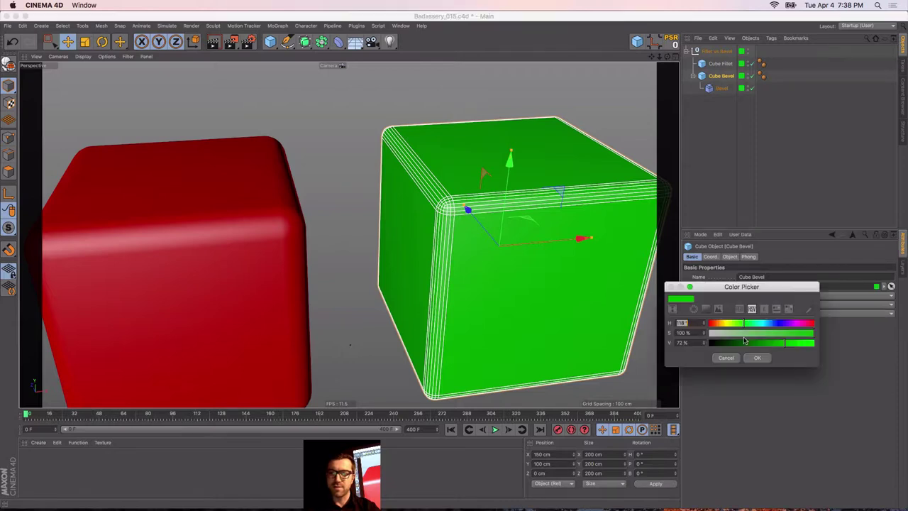
pyautogui.moveTo(741, 334); pyautogui.dragTo(688, 351)
pyautogui.click(750, 359)
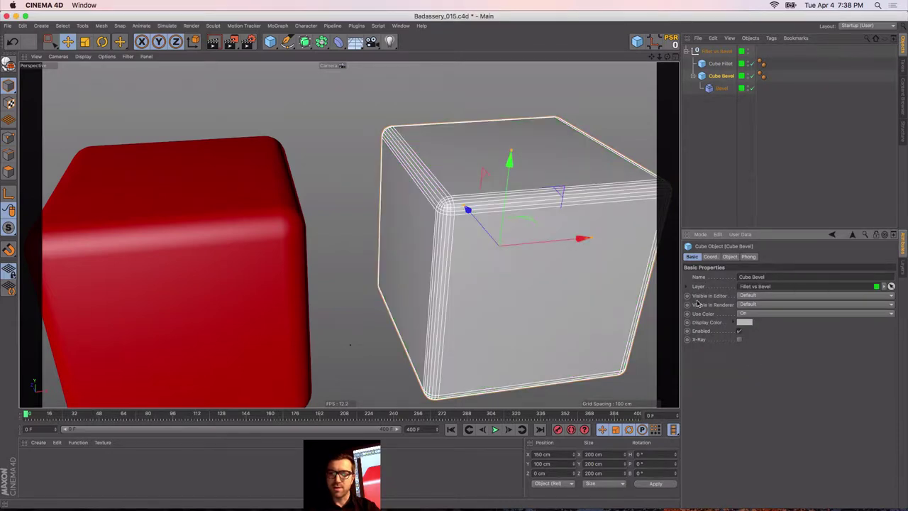
pyautogui.click(689, 189)
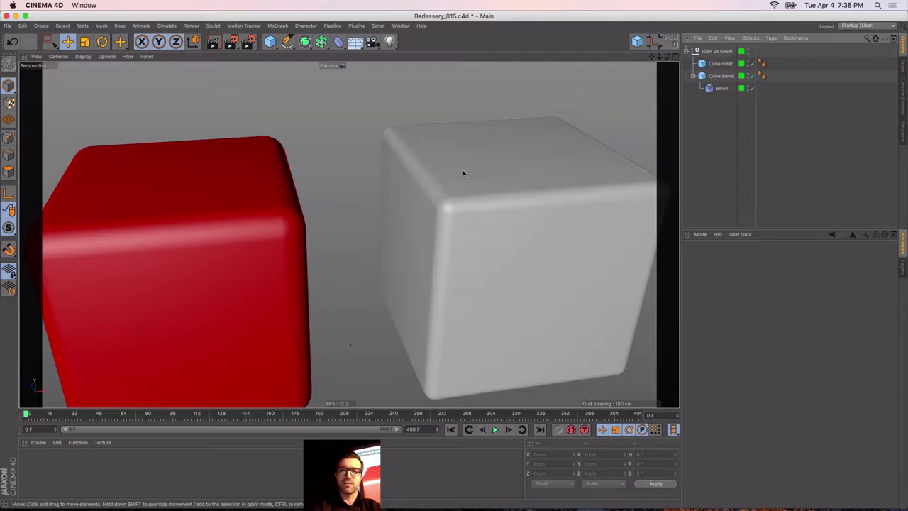
# Preview both cubes in an interactive render region while changing Cube Bevel's display color to red with 100% saturation
pyautogui.hotkey('alt', 'r')
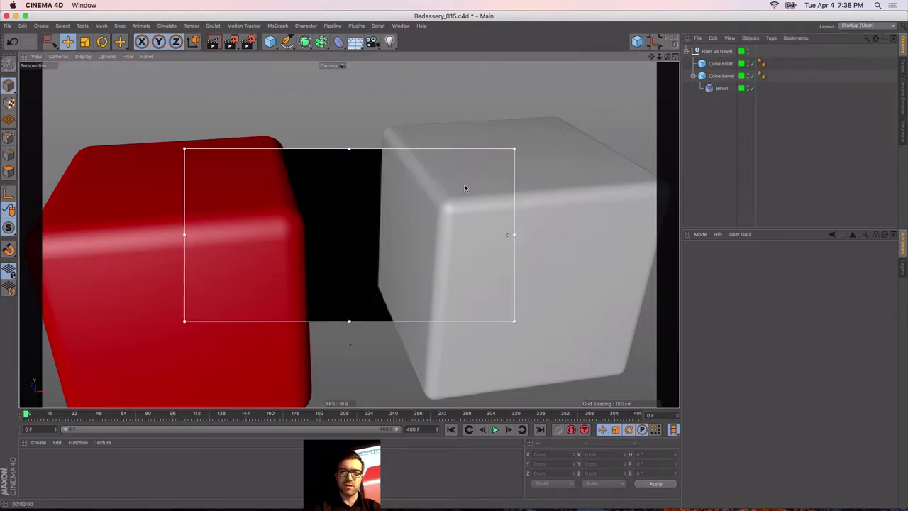
pyautogui.click(713, 76)
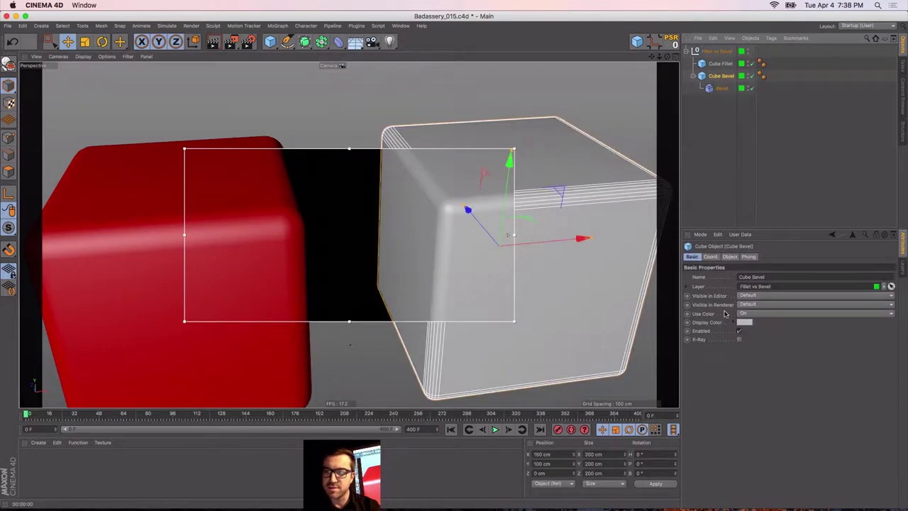
pyautogui.click(740, 323)
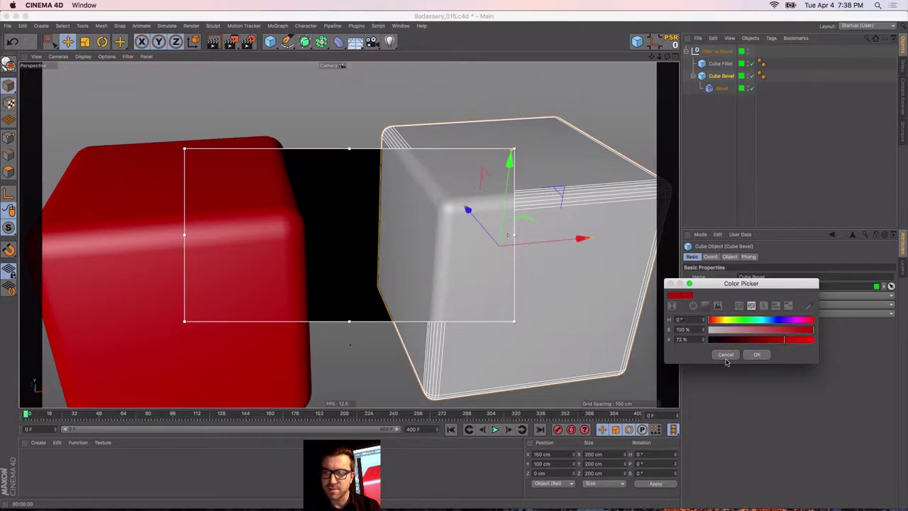
pyautogui.click(725, 356)
pyautogui.click(746, 322)
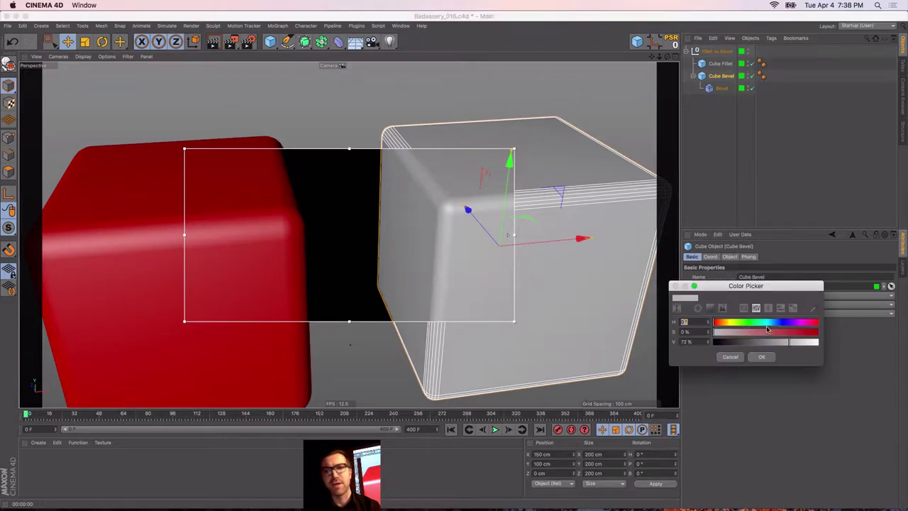
pyautogui.moveTo(774, 332); pyautogui.dragTo(837, 336)
pyautogui.click(769, 356)
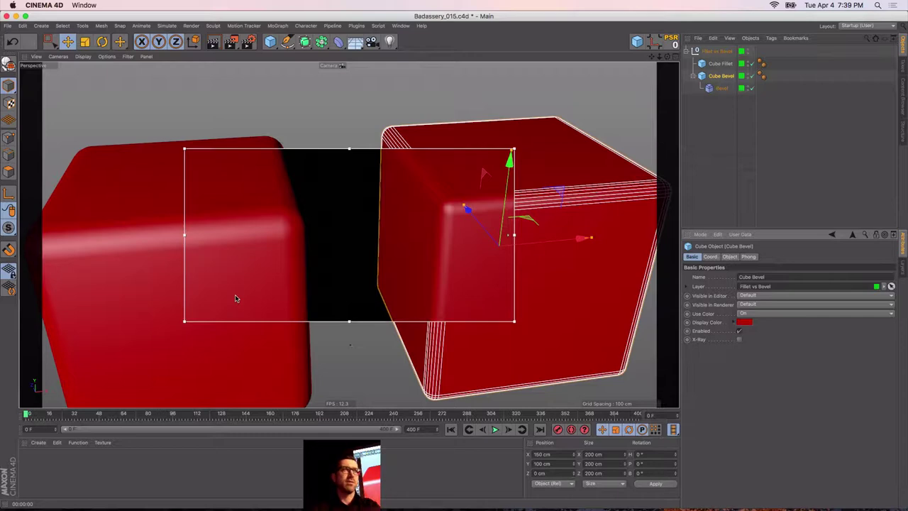
pyautogui.hotkey('alt', 'r')
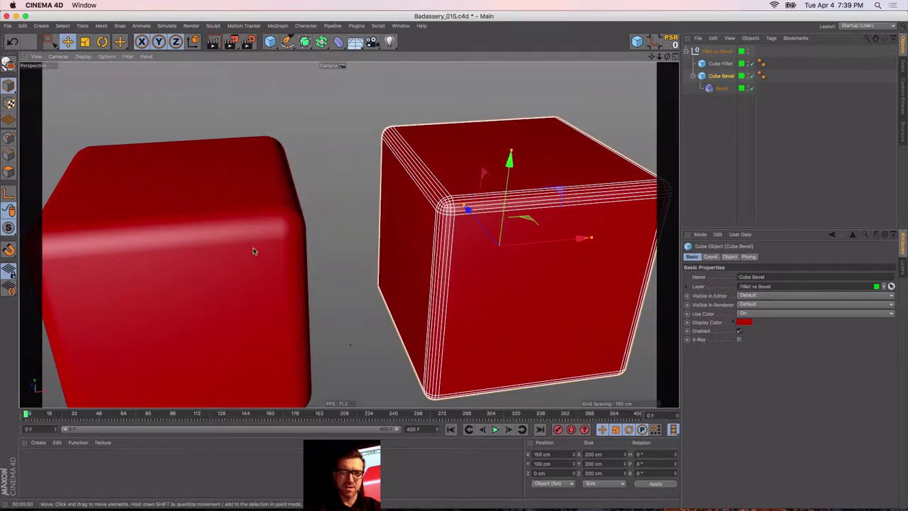
# Compare the rounded edges of the two red cubes from several angles, undoing the newly created material
pyautogui.keyDown('alt'); pyautogui.moveTo(254, 251); pyautogui.dragTo(236, 241); pyautogui.keyUp('alt')
pyautogui.doubleClick(83, 478)
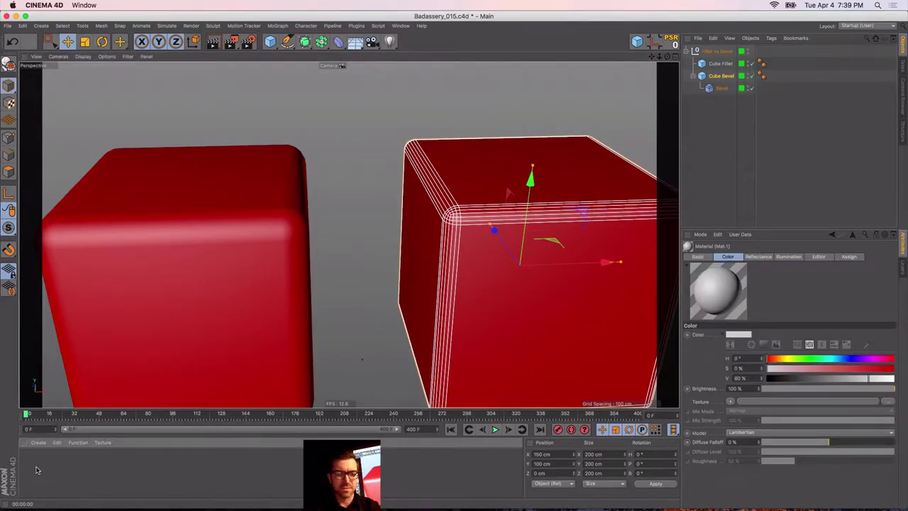
pyautogui.press('super+z')
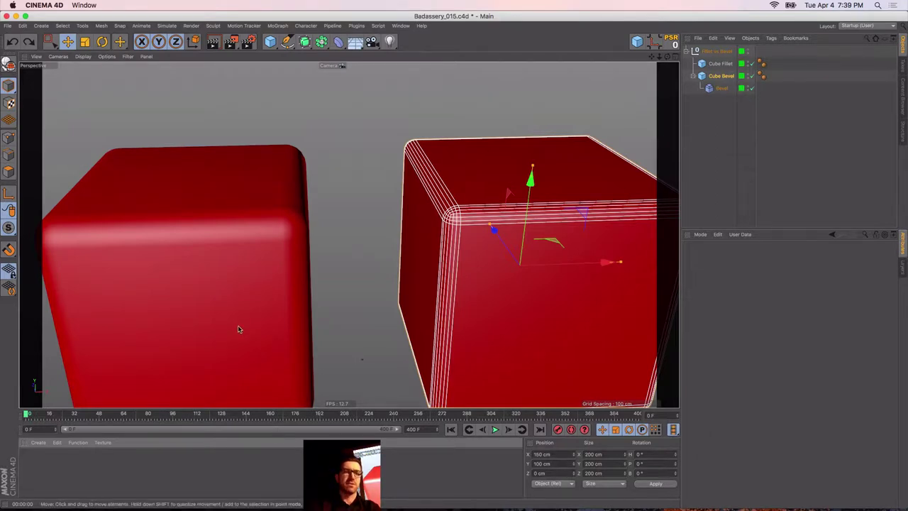
pyautogui.keyDown('alt'); pyautogui.moveTo(239, 328); pyautogui.dragTo(294, 278); pyautogui.keyUp('alt')
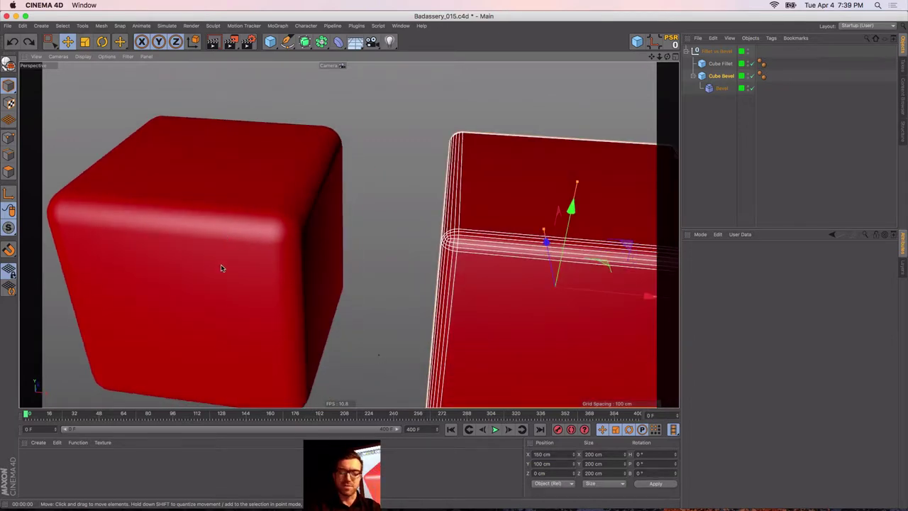
pyautogui.moveTo(221, 264)
pyautogui.keyDown('alt'); pyautogui.mouseDown()
pyautogui.moveTo(212, 245)
pyautogui.moveTo(229, 253)
pyautogui.mouseUp(); pyautogui.keyUp('alt')
pyautogui.keyDown('alt'); pyautogui.moveTo(261, 251); pyautogui.dragTo(237, 253, button='right'); pyautogui.keyUp('alt')
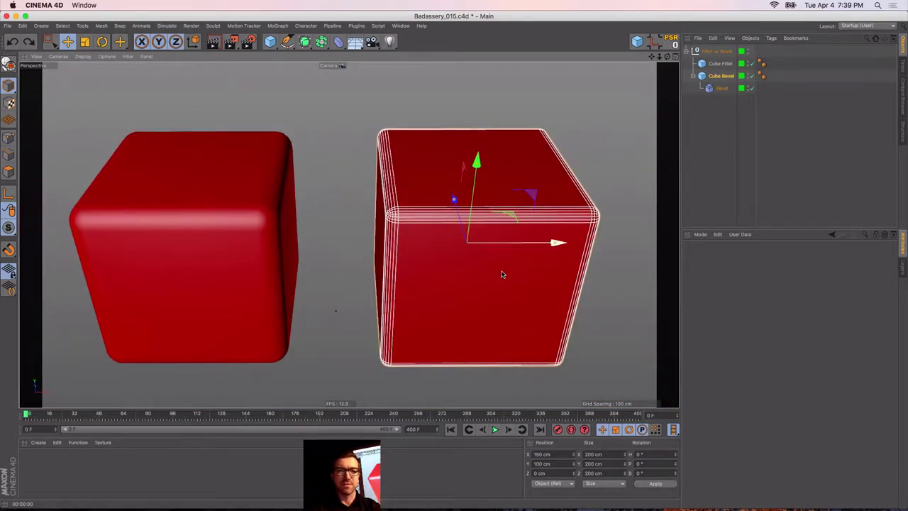
# Solo the Phong Break Selection layer instead of Fillet vs Bevel, and select the Tube object
pyautogui.click(903, 266)
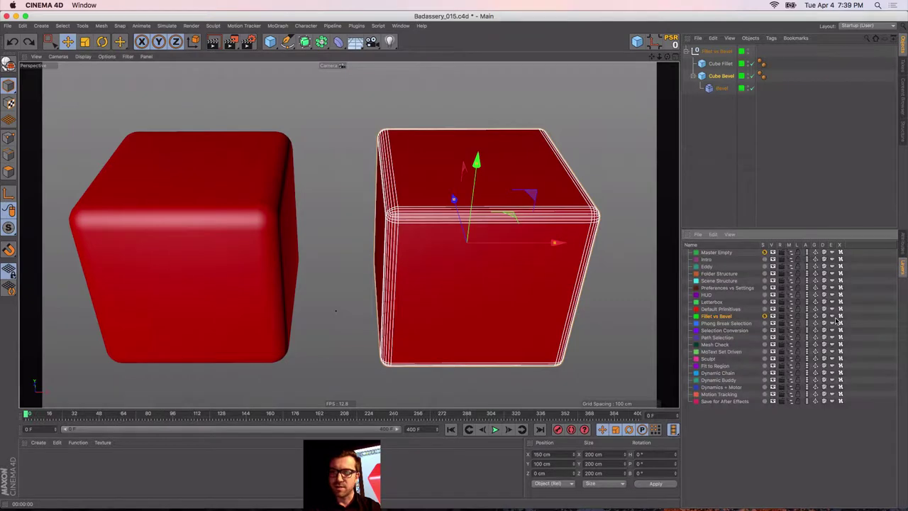
pyautogui.click(764, 324)
pyautogui.click(765, 317)
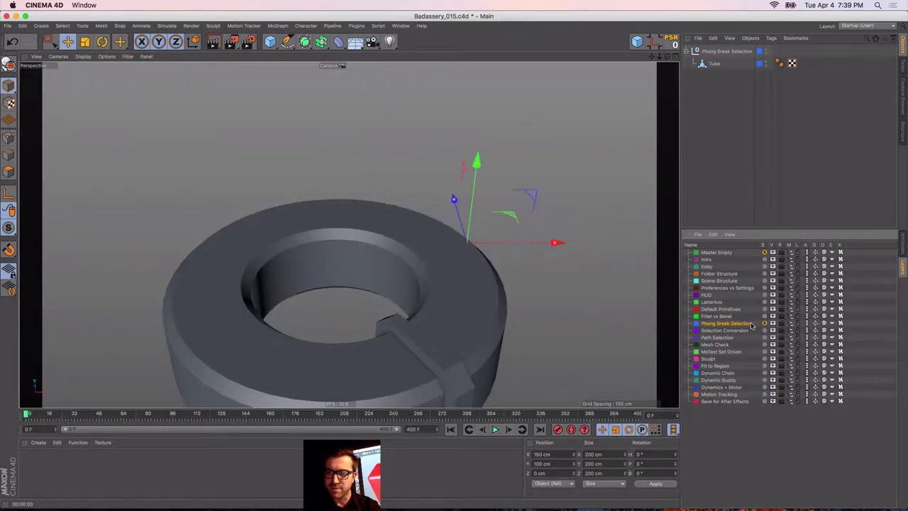
pyautogui.keyDown('alt'); pyautogui.moveTo(437, 282); pyautogui.dragTo(444, 155, button='middle'); pyautogui.keyUp('alt')
pyautogui.keyDown('alt'); pyautogui.moveTo(430, 188); pyautogui.dragTo(468, 203, button='right'); pyautogui.keyUp('alt')
pyautogui.click(383, 244)
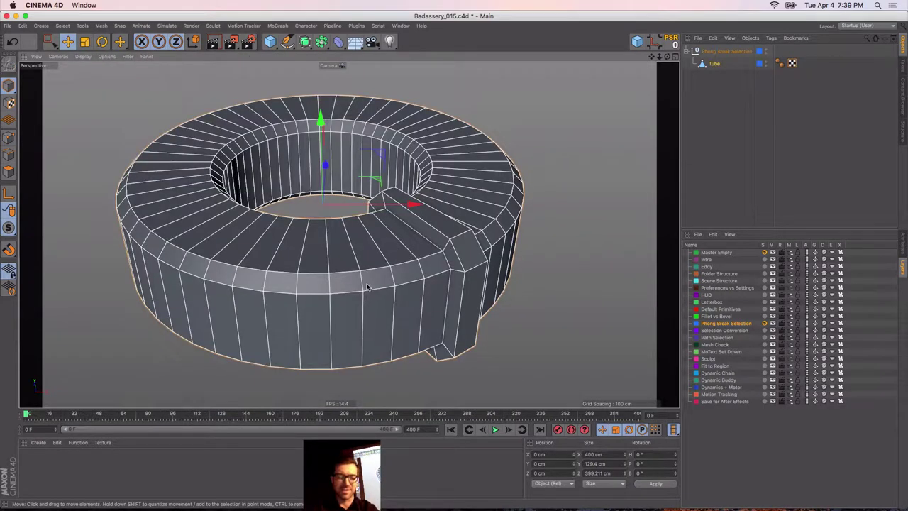
pyautogui.keyDown('alt'); pyautogui.moveTo(350, 237); pyautogui.dragTo(387, 264); pyautogui.keyUp('alt')
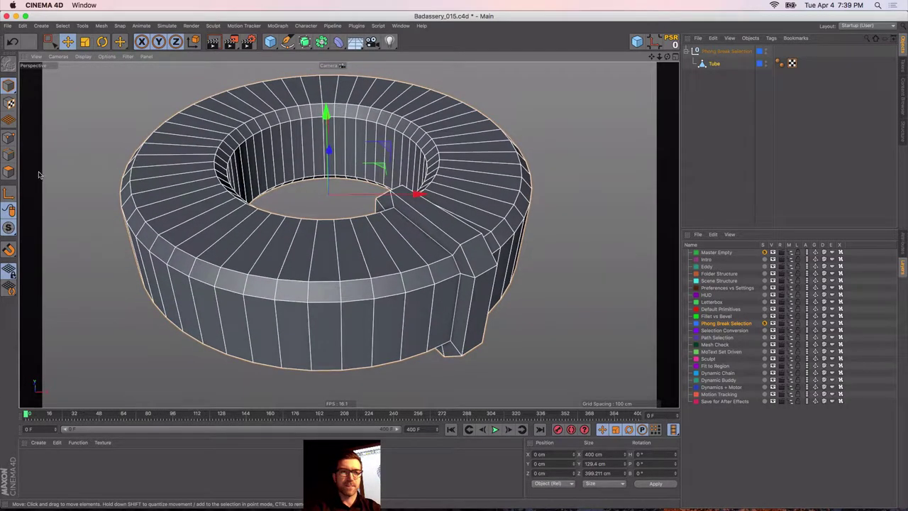
# Switch to polygon mode and select all polygons of the Tube
pyautogui.click(7, 172)
pyautogui.hotkey('ctrl', 'a')
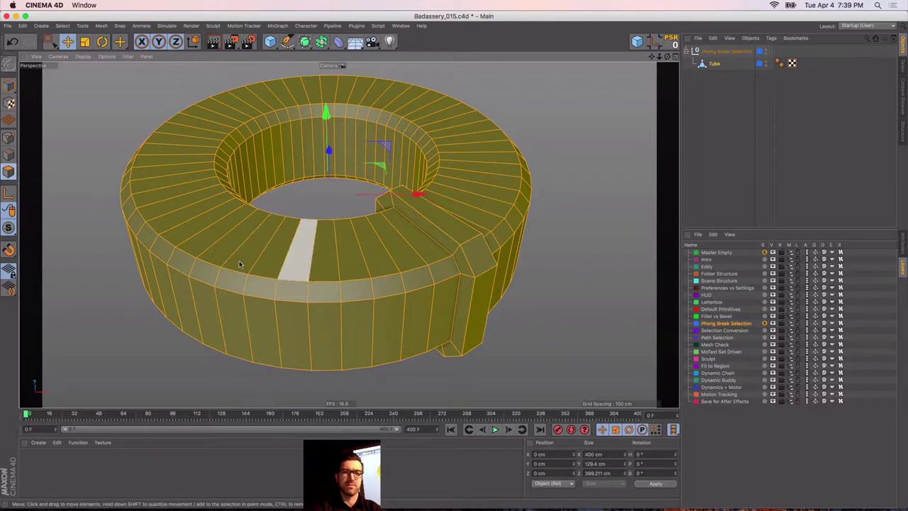
pyautogui.click(302, 257)
pyautogui.keyDown('alt'); pyautogui.moveTo(360, 283); pyautogui.dragTo(339, 264); pyautogui.keyUp('alt')
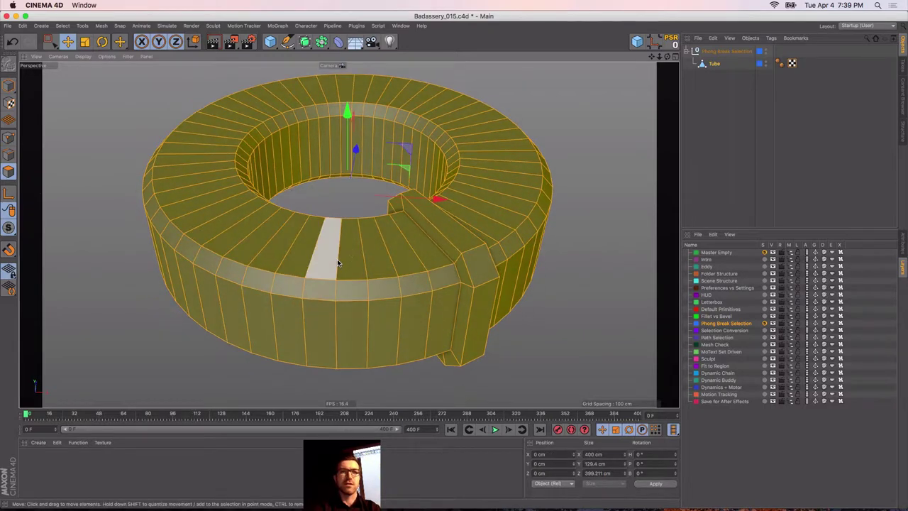
# Loop-select one strip of polygons running across the tube's top, bevelled rim and outer side
pyautogui.press('u')
pyautogui.press('l')
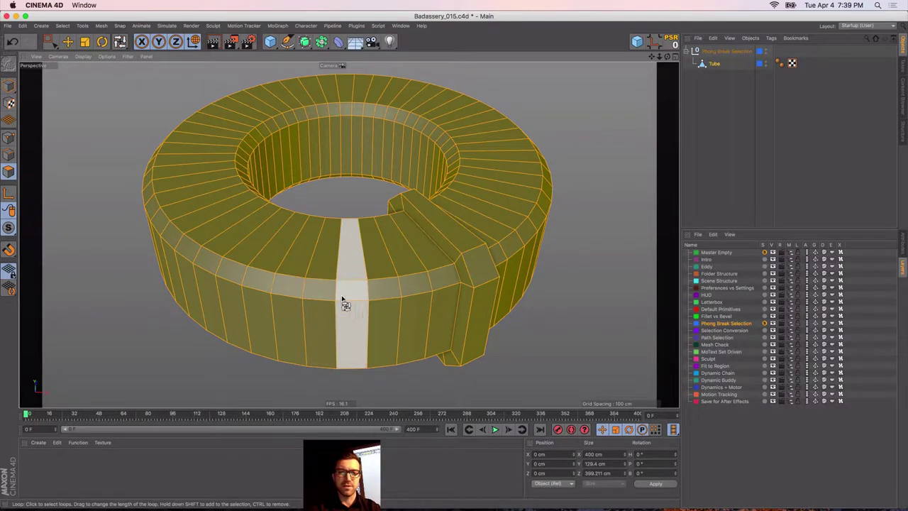
pyautogui.click(326, 281)
pyautogui.keyDown('alt'); pyautogui.moveTo(316, 256); pyautogui.dragTo(335, 252); pyautogui.keyUp('alt')
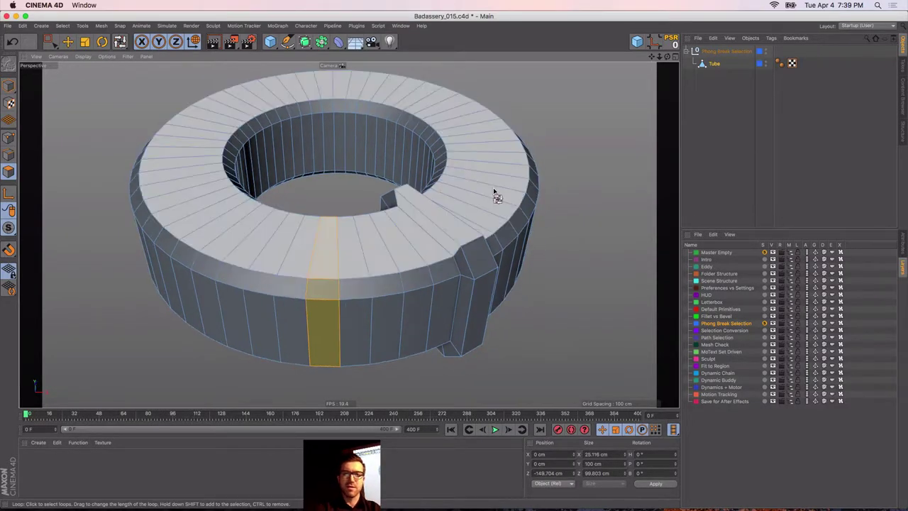
pyautogui.keyDown('alt'); pyautogui.moveTo(426, 248); pyautogui.dragTo(391, 218); pyautogui.keyUp('alt')
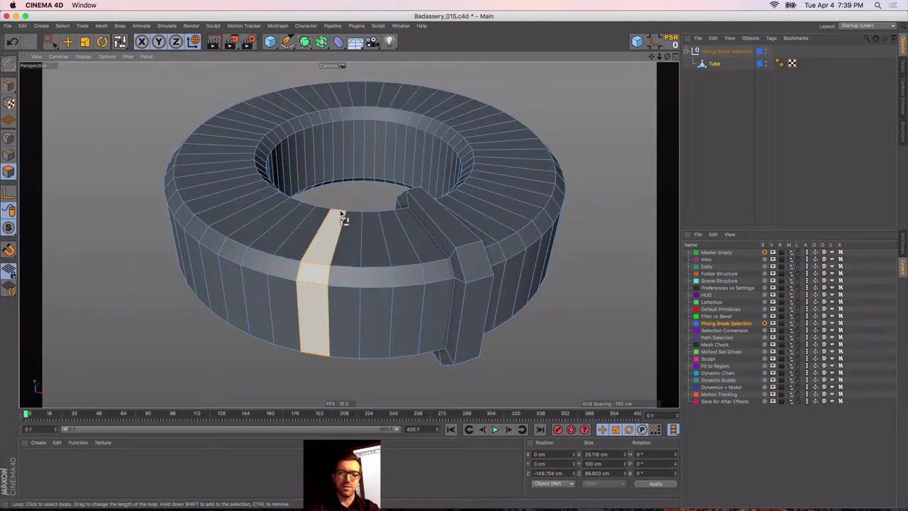
# Activate Phong Break Selection and examine which regions it highlights on the tube's top face, bevelled rim and outer side
pyautogui.press('u')
pyautogui.press('n')
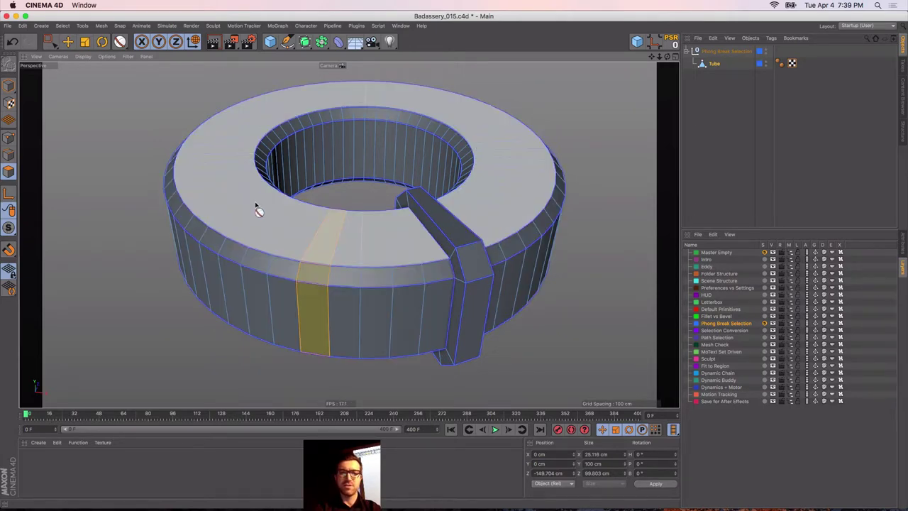
pyautogui.keyDown('alt'); pyautogui.moveTo(257, 207); pyautogui.dragTo(269, 285); pyautogui.keyUp('alt')
pyautogui.keyDown('alt'); pyautogui.moveTo(269, 282); pyautogui.dragTo(351, 256, button='right'); pyautogui.keyUp('alt')
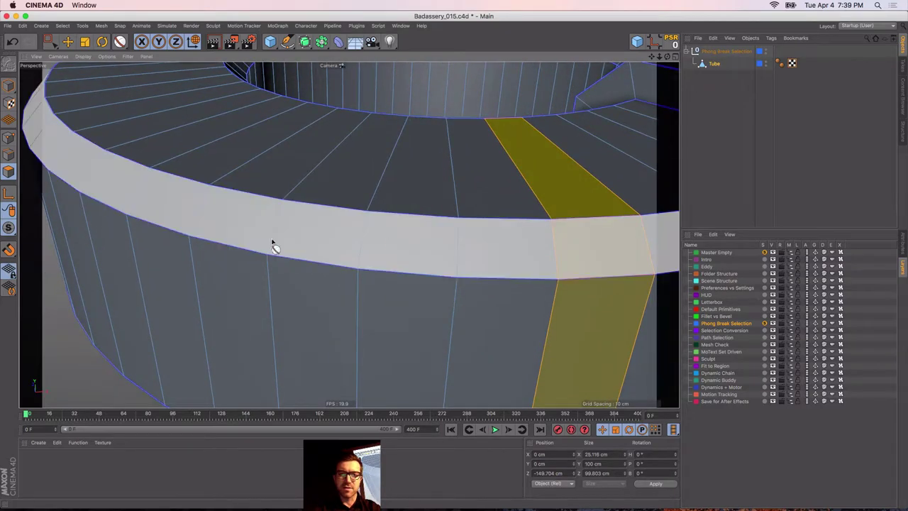
pyautogui.keyDown('alt'); pyautogui.moveTo(274, 245); pyautogui.dragTo(190, 232, button='middle'); pyautogui.keyUp('alt')
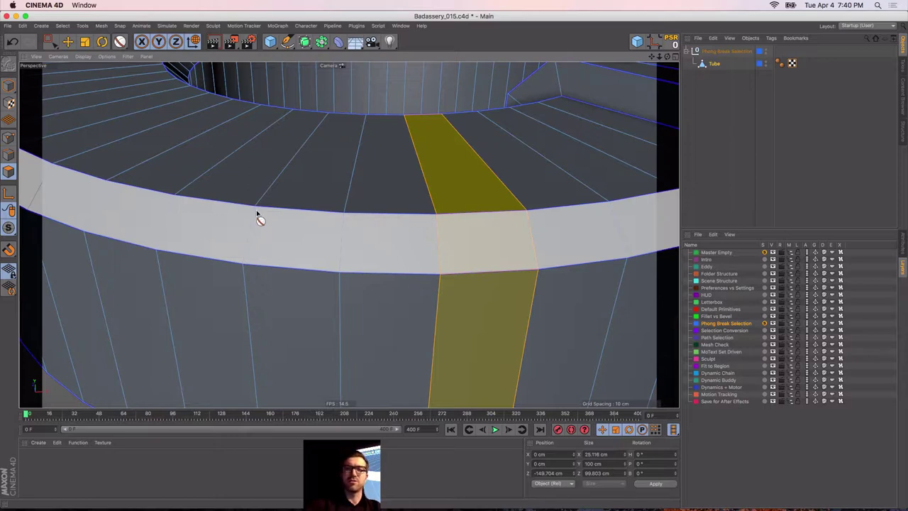
pyautogui.keyDown('alt'); pyautogui.moveTo(255, 220); pyautogui.dragTo(190, 244, button='right'); pyautogui.keyUp('alt')
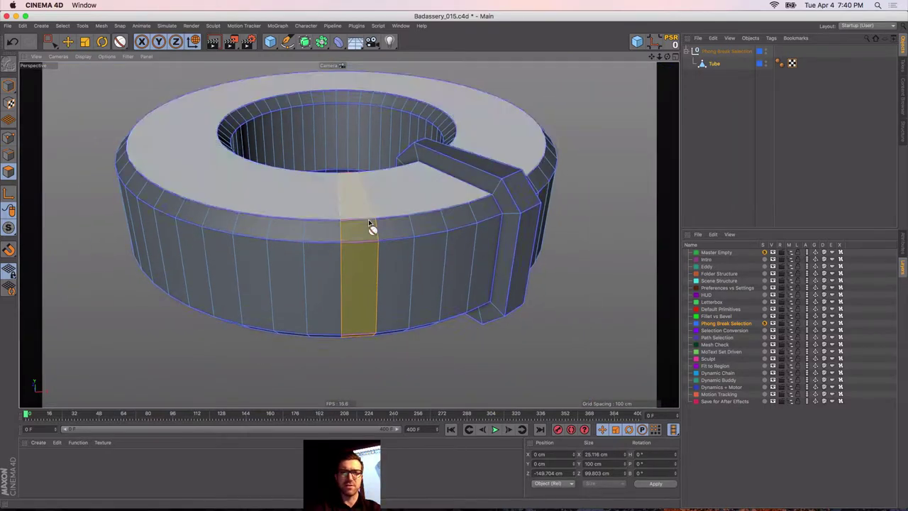
pyautogui.keyDown('alt'); pyautogui.moveTo(371, 226); pyautogui.dragTo(279, 261, button='middle'); pyautogui.keyUp('alt')
pyautogui.keyDown('alt'); pyautogui.moveTo(288, 251); pyautogui.dragTo(298, 266); pyautogui.keyUp('alt')
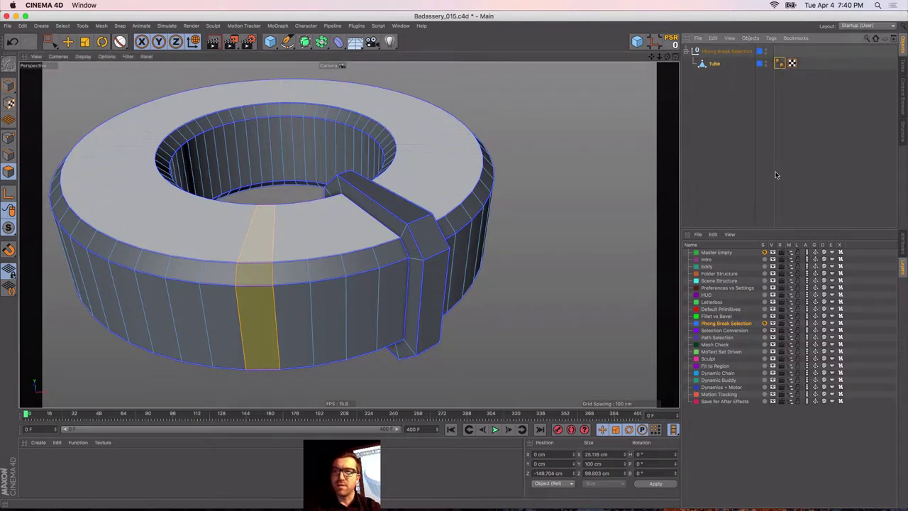
# Set the Phong Angle of the Tube's Phong tag to 50° and deselect the object to view its smoothed shading
pyautogui.click(903, 248)
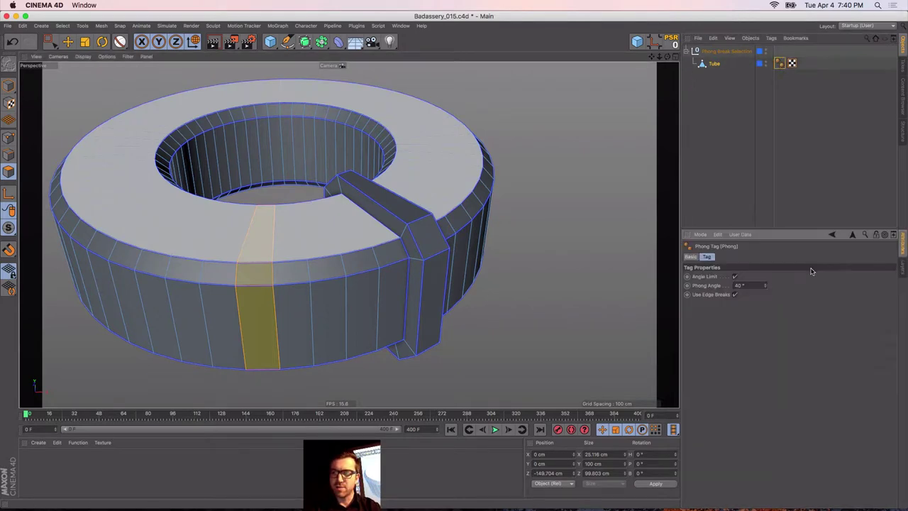
pyautogui.moveTo(767, 287); pyautogui.dragTo(768, 287)
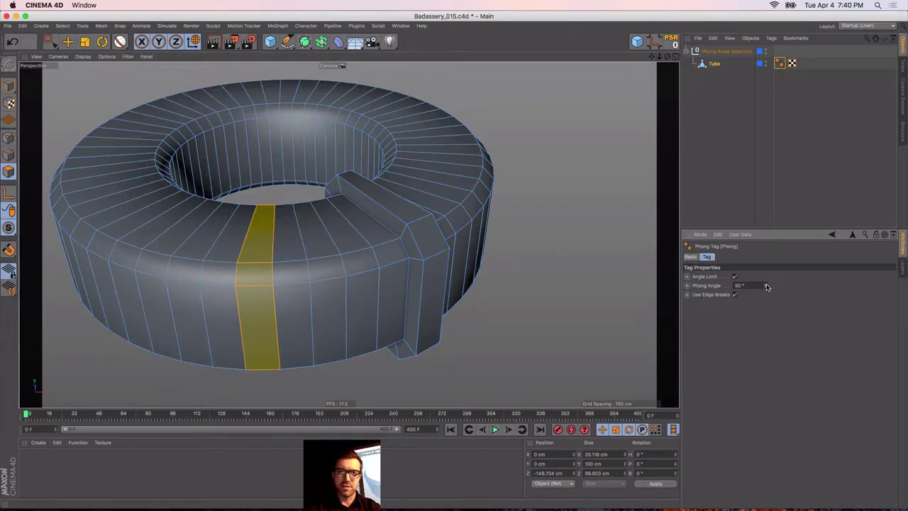
pyautogui.click(732, 208)
pyautogui.keyDown('alt'); pyautogui.moveTo(281, 269); pyautogui.dragTo(273, 268); pyautogui.keyUp('alt')
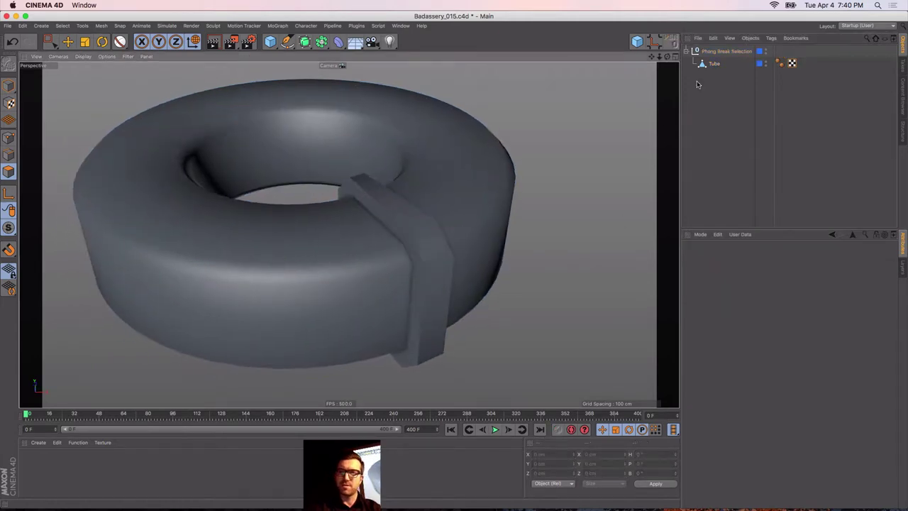
# Reselect the Tube, select its entire ring body with Phong Break Selection, and switch to the Move tool
pyautogui.click(712, 64)
pyautogui.keyDown('alt'); pyautogui.moveTo(189, 266); pyautogui.dragTo(230, 251); pyautogui.keyUp('alt')
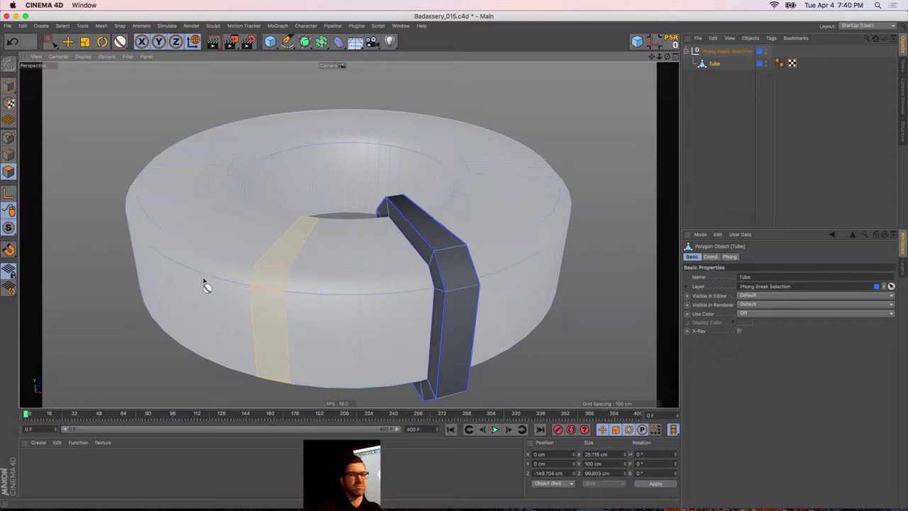
pyautogui.click(162, 230)
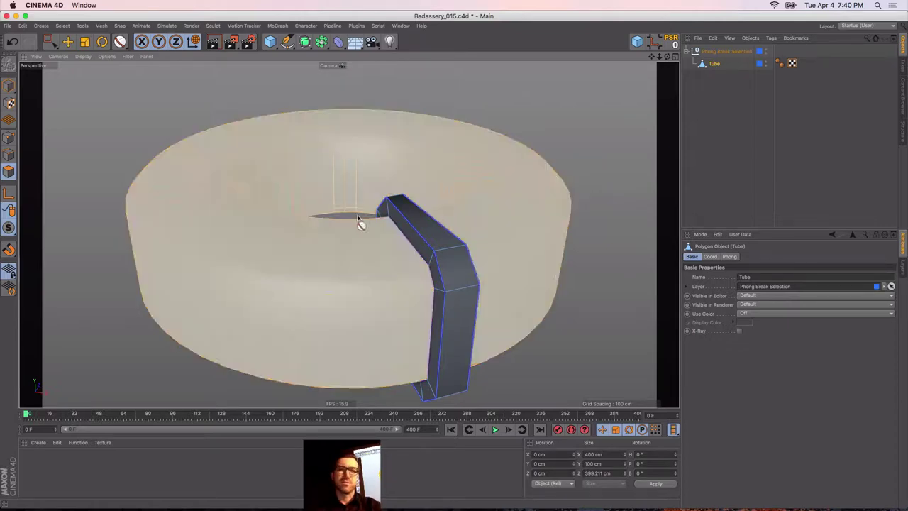
pyautogui.moveTo(357, 253)
pyautogui.keyDown('alt'); pyautogui.mouseDown()
pyautogui.moveTo(368, 282)
pyautogui.moveTo(358, 262)
pyautogui.mouseUp(); pyautogui.keyUp('alt')
pyautogui.keyDown('alt'); pyautogui.moveTo(307, 263); pyautogui.dragTo(308, 272, button='right'); pyautogui.keyUp('alt')
pyautogui.keyDown('alt'); pyautogui.moveTo(307, 272); pyautogui.dragTo(309, 216); pyautogui.keyUp('alt')
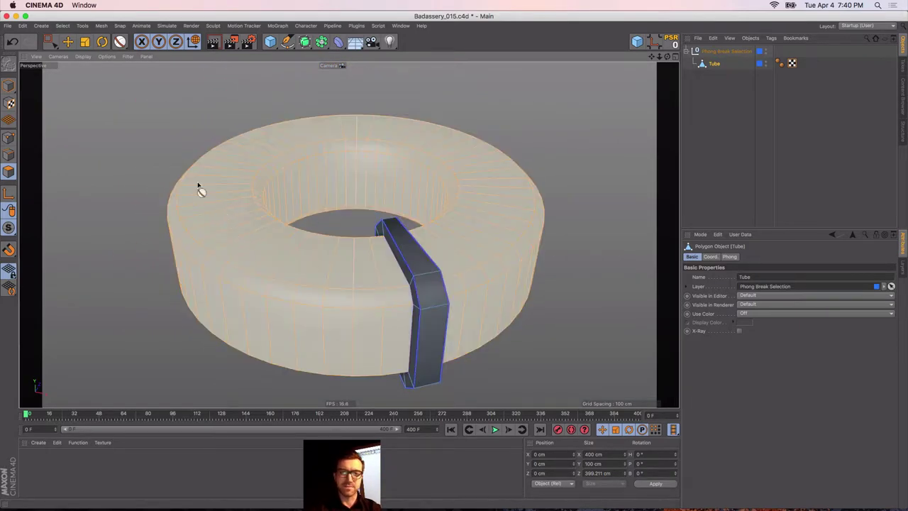
pyautogui.click(199, 186)
pyautogui.press('e')
# Lower the Tube's Phong Angle until the bevel edges shade sharply, and check the deselected object in a temporary interactive render region
pyautogui.click(779, 63)
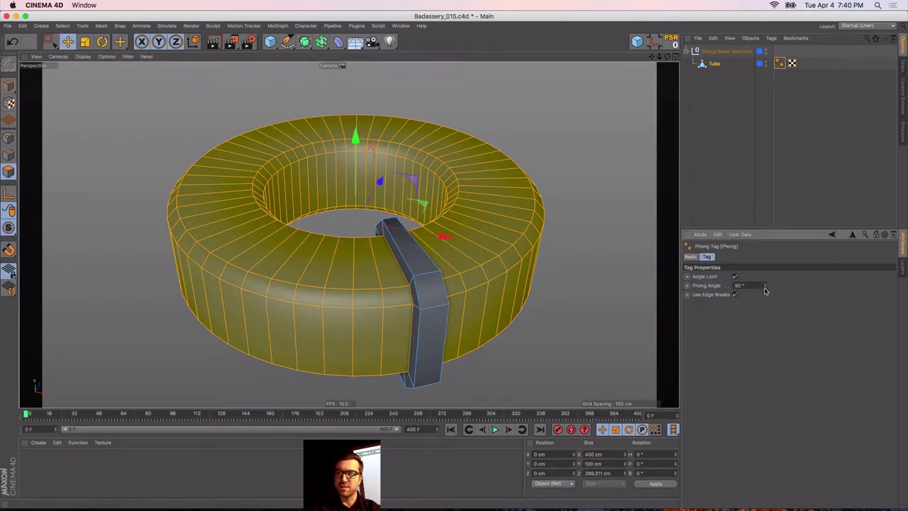
pyautogui.moveTo(764, 287); pyautogui.dragTo(766, 289)
pyautogui.click(716, 160)
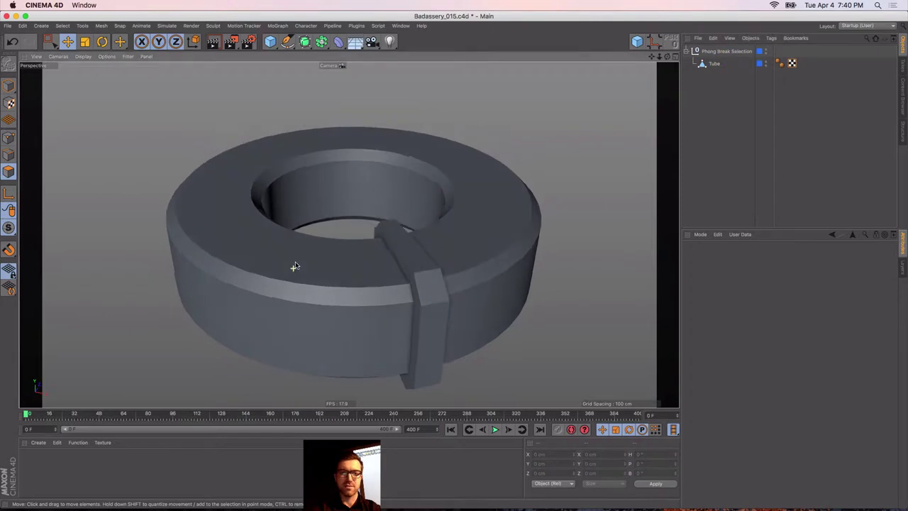
pyautogui.keyDown('alt'); pyautogui.moveTo(296, 265); pyautogui.dragTo(308, 278); pyautogui.keyUp('alt')
pyautogui.keyDown('alt'); pyautogui.moveTo(308, 278); pyautogui.dragTo(302, 255, button='middle'); pyautogui.keyUp('alt')
pyautogui.hotkey('alt', 'r')
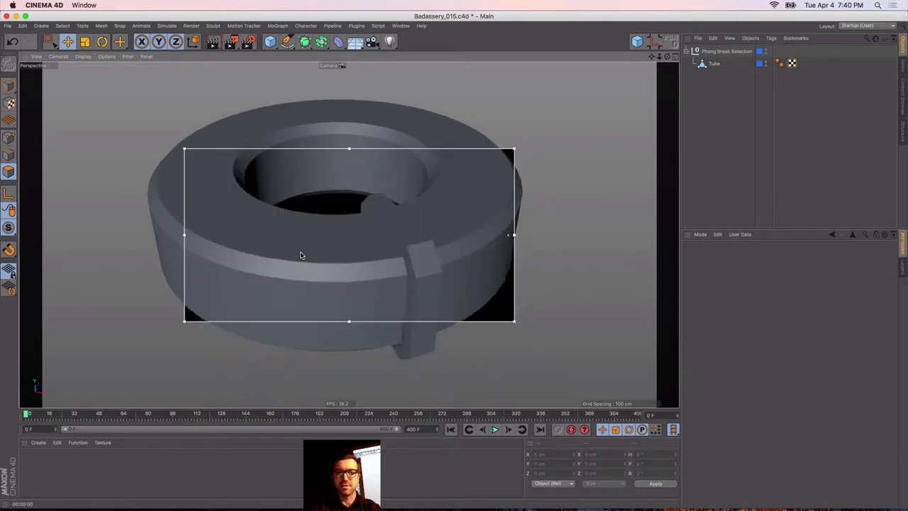
pyautogui.hotkey('alt', 'r')
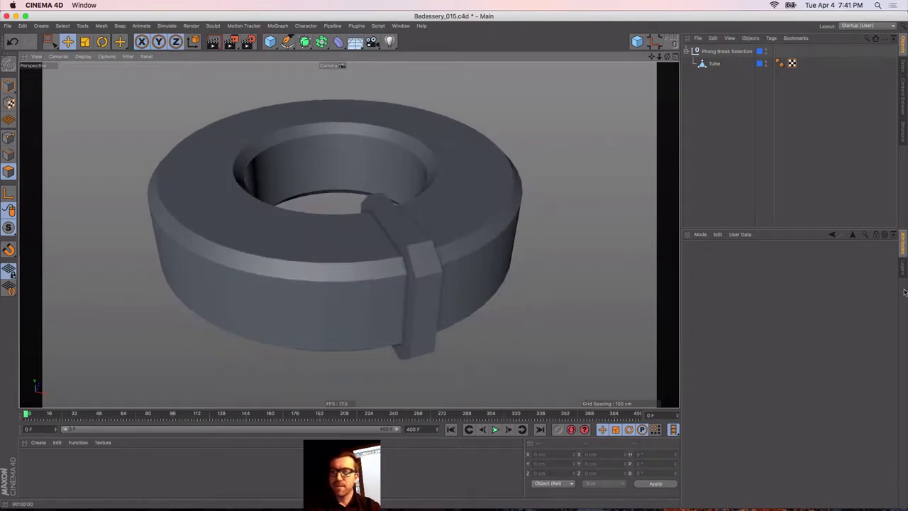
# Solo the Selection Conversion layer instead of Phong Break Selection and frame the wooden figure's upper body
pyautogui.click(902, 273)
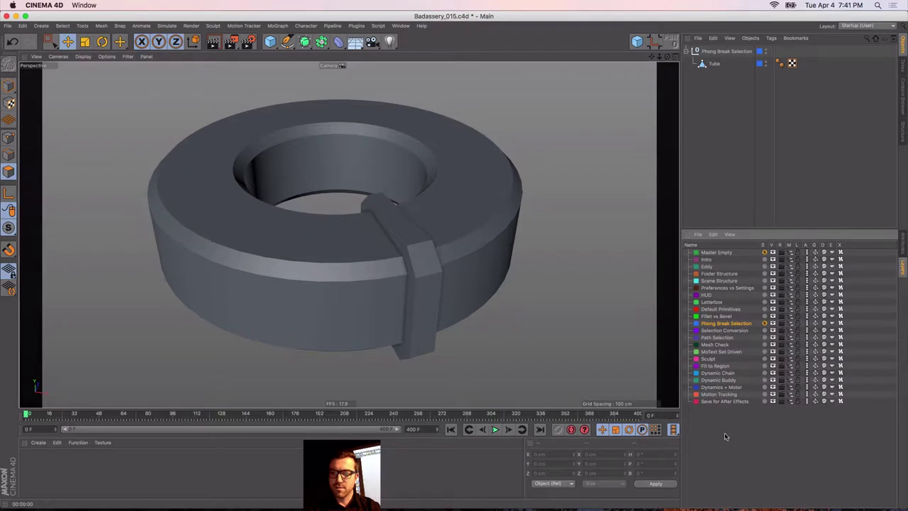
pyautogui.click(765, 324)
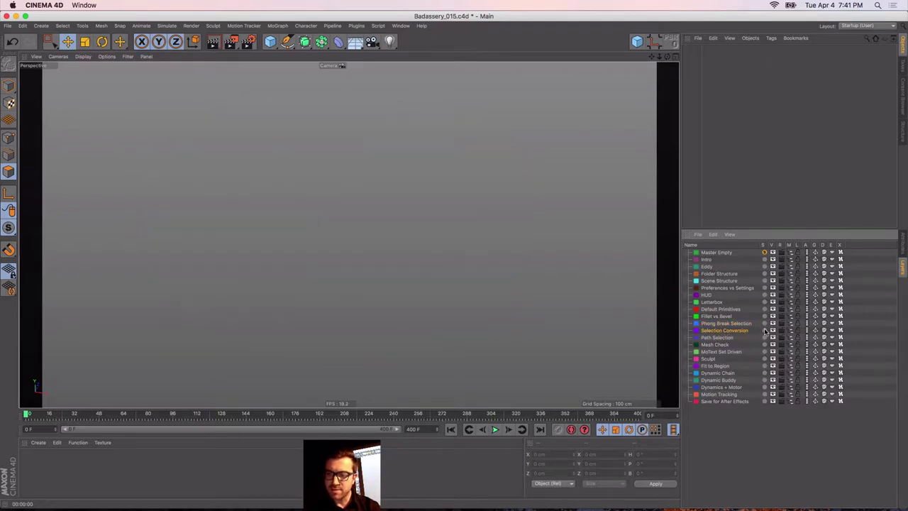
pyautogui.click(764, 330)
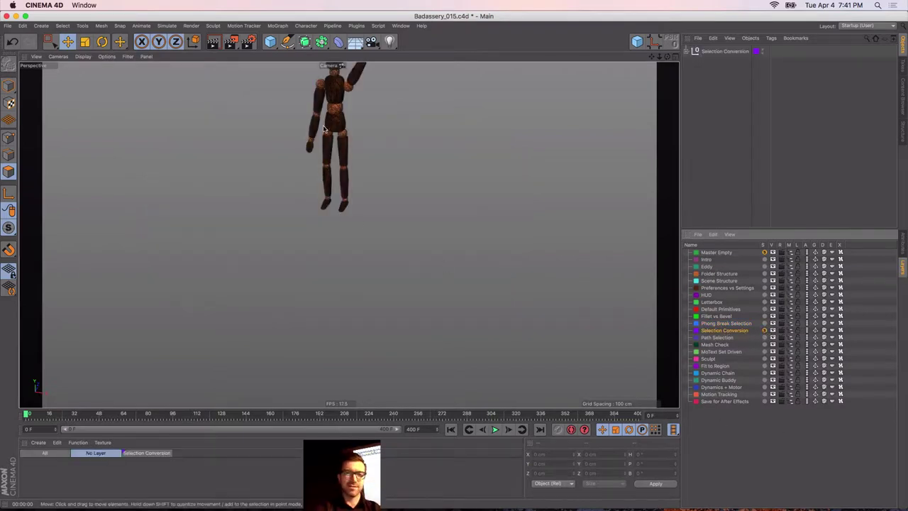
pyautogui.keyDown('alt'); pyautogui.moveTo(331, 116); pyautogui.dragTo(358, 259, button='middle'); pyautogui.keyUp('alt')
pyautogui.keyDown('alt'); pyautogui.moveTo(361, 239); pyautogui.dragTo(468, 227, button='right'); pyautogui.keyUp('alt')
pyautogui.keyDown('alt'); pyautogui.moveTo(364, 225); pyautogui.dragTo(361, 159); pyautogui.keyUp('alt')
pyautogui.keyDown('alt'); pyautogui.moveTo(361, 159); pyautogui.dragTo(372, 182, button='middle'); pyautogui.keyUp('alt')
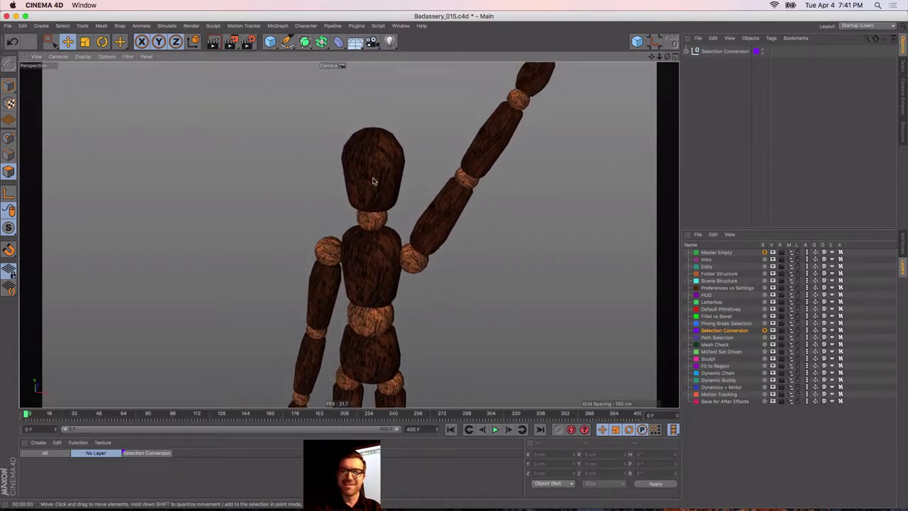
# Select the wooden figure's mesh and examine its separate body parts from the head down to the hips
pyautogui.click(369, 197)
pyautogui.keyDown('alt'); pyautogui.moveTo(346, 290); pyautogui.dragTo(337, 253, button='middle'); pyautogui.keyUp('alt')
pyautogui.keyDown('alt'); pyautogui.moveTo(350, 242); pyautogui.dragTo(371, 247, button='right'); pyautogui.keyUp('alt')
pyautogui.keyDown('alt'); pyautogui.moveTo(369, 246); pyautogui.dragTo(364, 263, button='middle'); pyautogui.keyUp('alt')
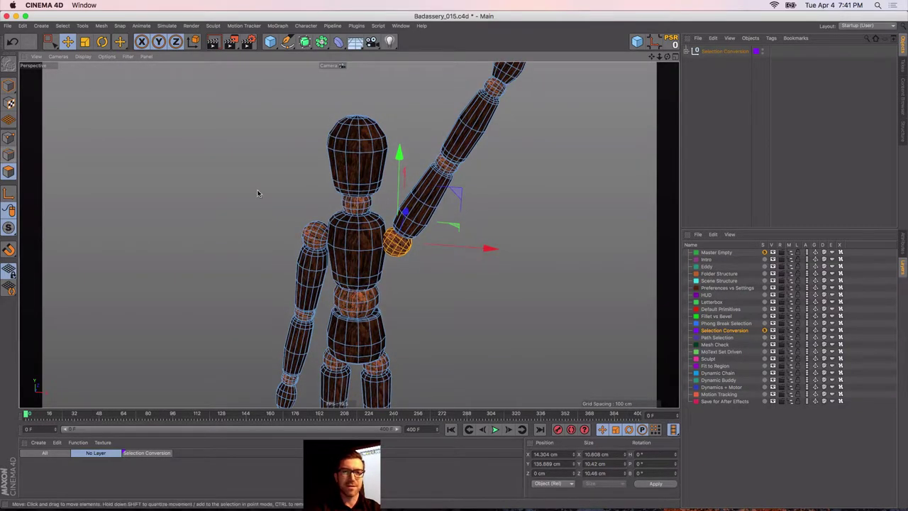
pyautogui.keyDown('alt'); pyautogui.moveTo(351, 244); pyautogui.dragTo(329, 245); pyautogui.keyUp('alt')
pyautogui.keyDown('alt'); pyautogui.moveTo(328, 246); pyautogui.dragTo(344, 238, button='right'); pyautogui.keyUp('alt')
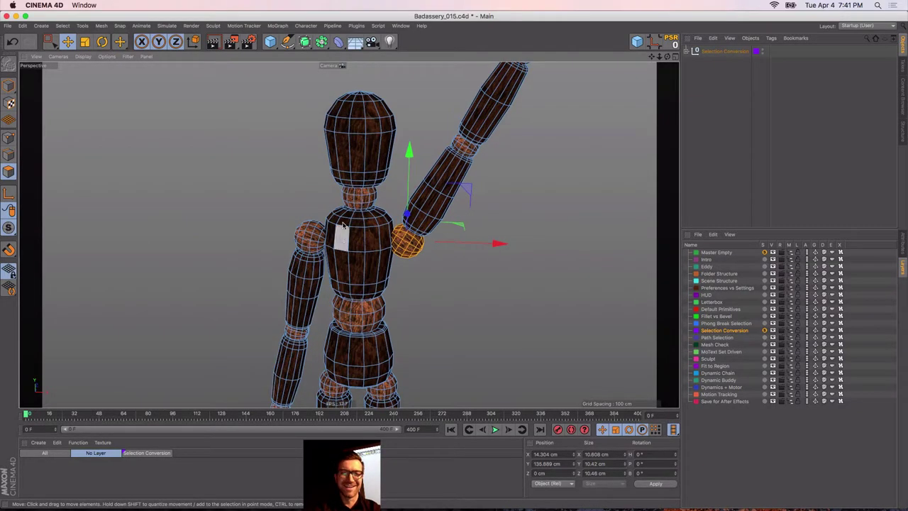
pyautogui.keyDown('alt'); pyautogui.moveTo(348, 235); pyautogui.dragTo(334, 271, button='middle'); pyautogui.keyUp('alt')
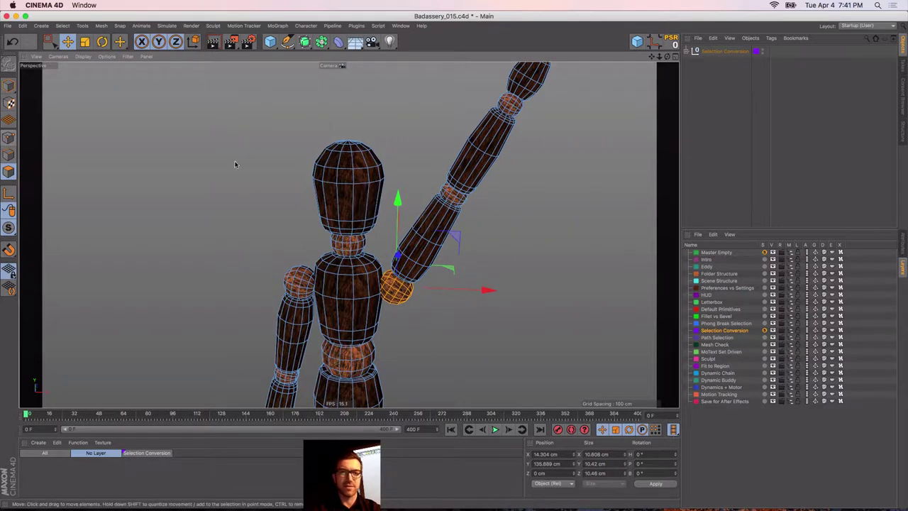
pyautogui.keyDown('alt'); pyautogui.moveTo(333, 346); pyautogui.dragTo(314, 166, button='middle'); pyautogui.keyUp('alt')
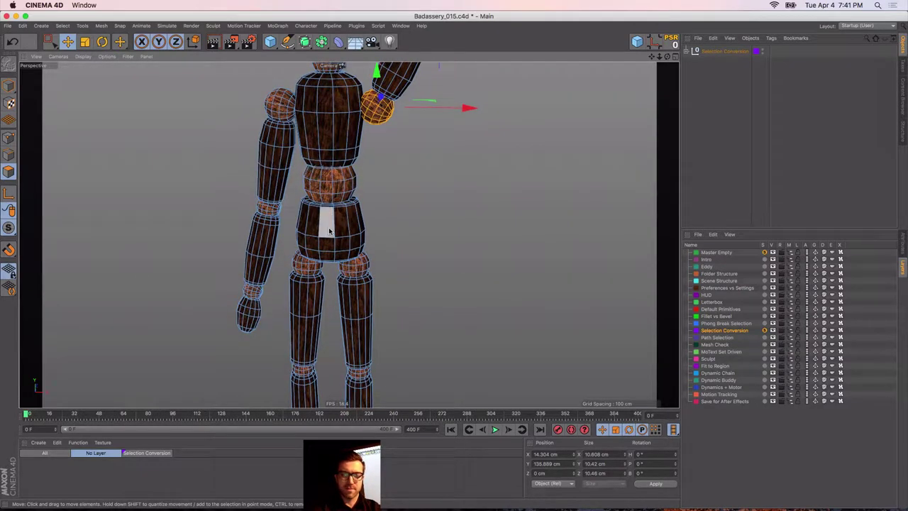
pyautogui.keyDown('alt'); pyautogui.moveTo(323, 197); pyautogui.dragTo(349, 187, button='right'); pyautogui.keyUp('alt')
pyautogui.keyDown('alt'); pyautogui.moveTo(335, 159); pyautogui.dragTo(346, 181, button='middle'); pyautogui.keyUp('alt')
pyautogui.keyDown('alt'); pyautogui.moveTo(347, 180); pyautogui.dragTo(348, 176); pyautogui.keyUp('alt')
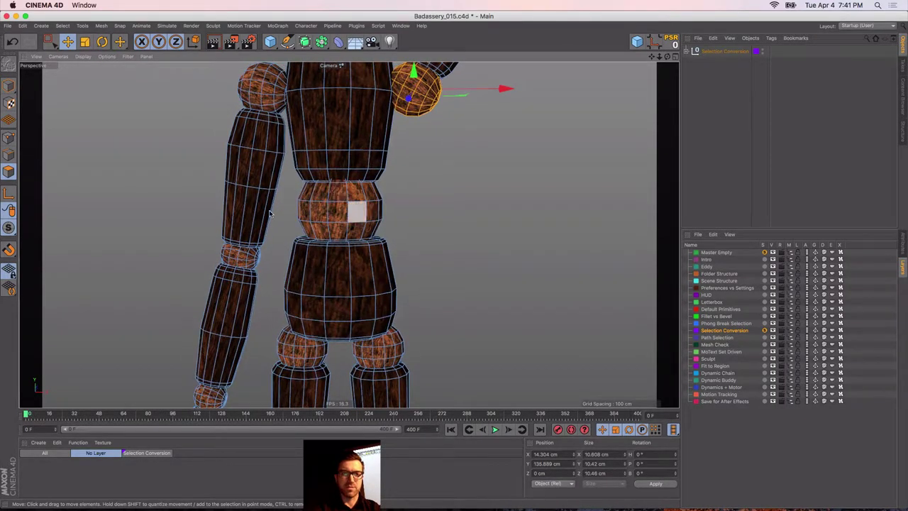
# Convert the shoulder ball's polygon selection to points, and rectangle-select a small group of points on one side of the waist piece instead
pyautogui.keyDown('ctrl'); pyautogui.click(8, 139); pyautogui.keyUp('ctrl')
pyautogui.scroll(2, 362, 211)
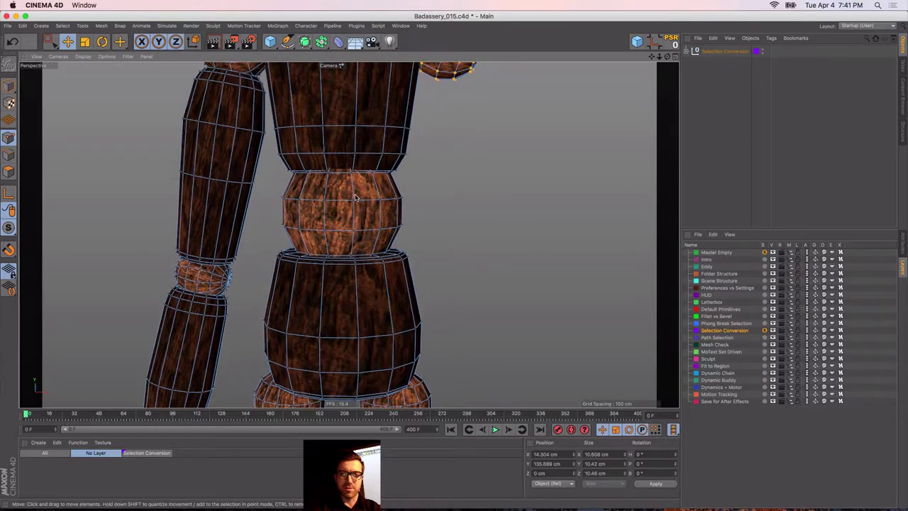
pyautogui.press('space')
pyautogui.moveTo(451, 131); pyautogui.dragTo(171, 381)
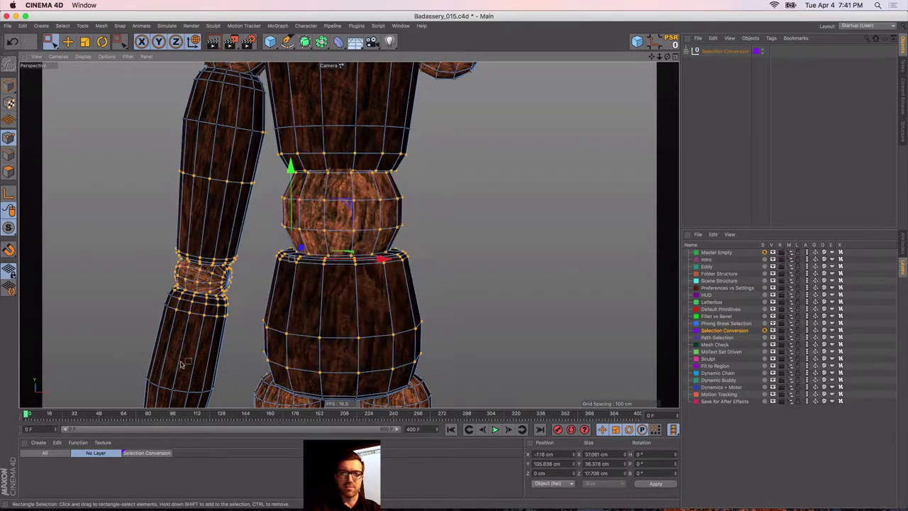
pyautogui.moveTo(412, 193); pyautogui.dragTo(379, 233)
# Grow the point selection five times to cover the whole waist piece
pyautogui.press('u')
pyautogui.press('y')
pyautogui.press('u')
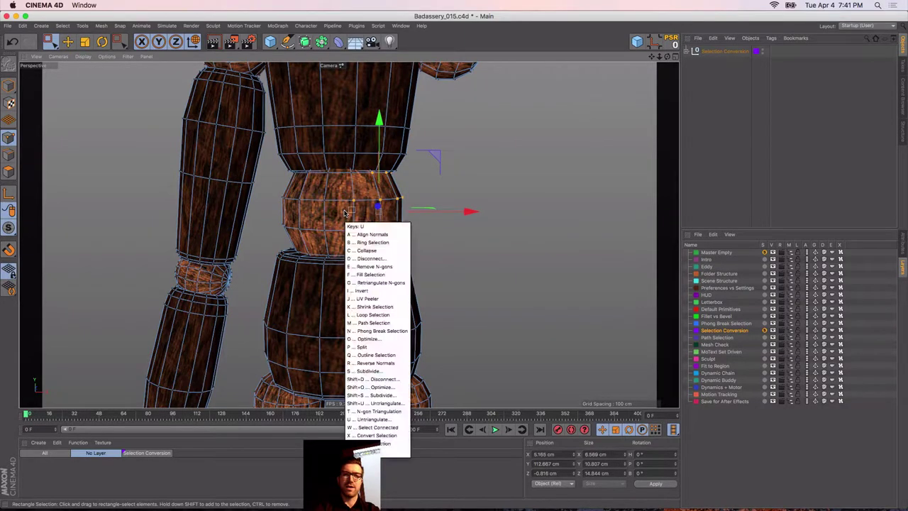
pyautogui.press('y')
pyautogui.press('u')
pyautogui.press('y')
pyautogui.press('u')
pyautogui.press('y')
pyautogui.press('u')
pyautogui.press('y')
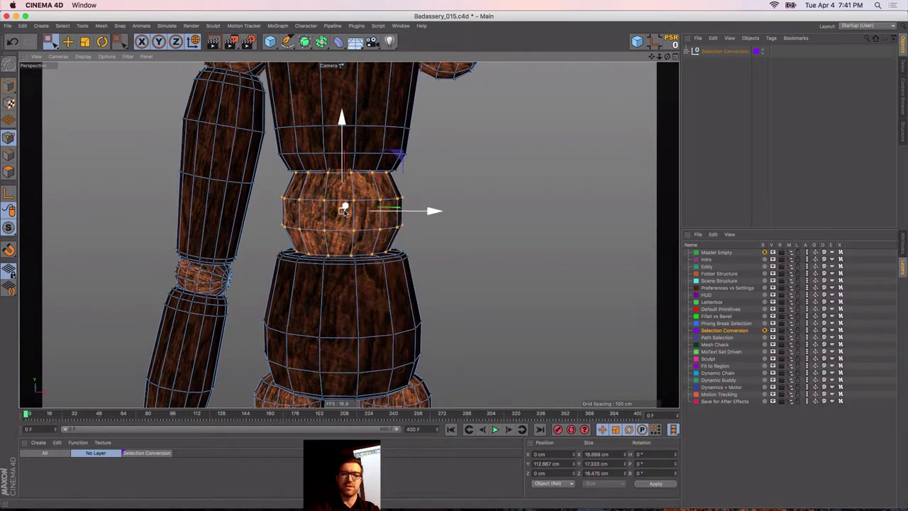
# Grow the waist point selection to the whole ball and try moving it sideways to about -32 cm in X
pyautogui.press('u')
pyautogui.press('y')
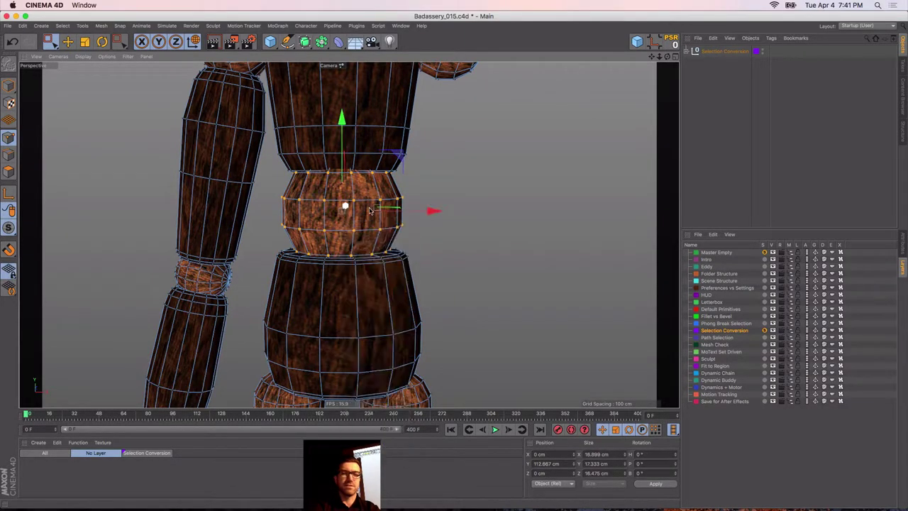
pyautogui.moveTo(438, 210); pyautogui.dragTo(207, 212)
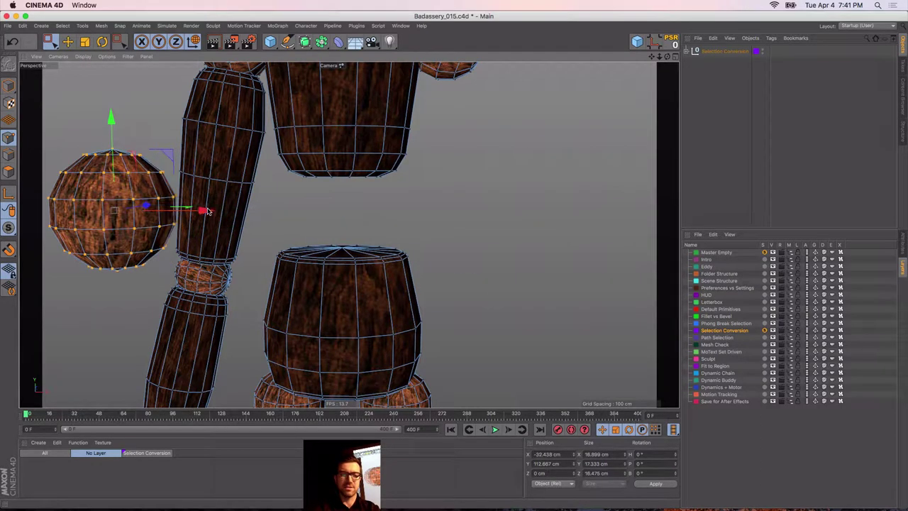
pyautogui.press('super+z')
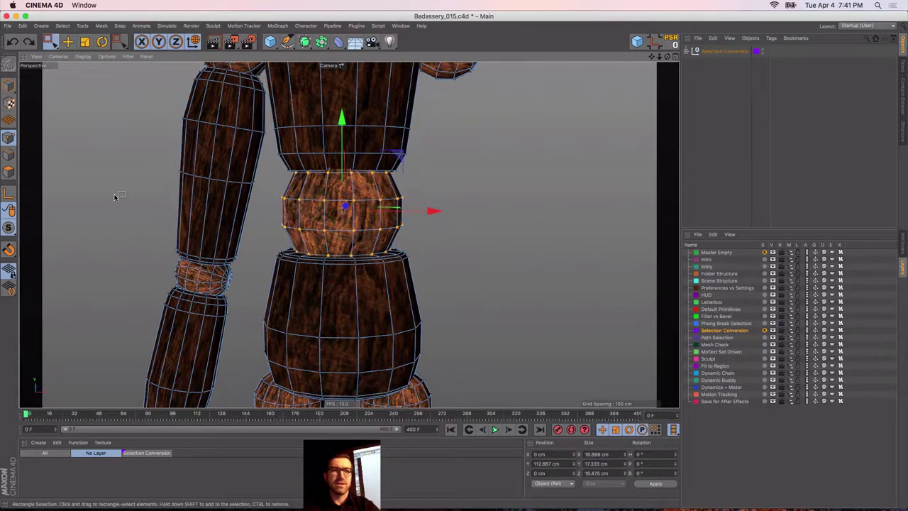
# Select all connected polygons of the mannequin's waist ball in polygon mode with the Move tool
pyautogui.click(9, 174)
pyautogui.click(9, 173)
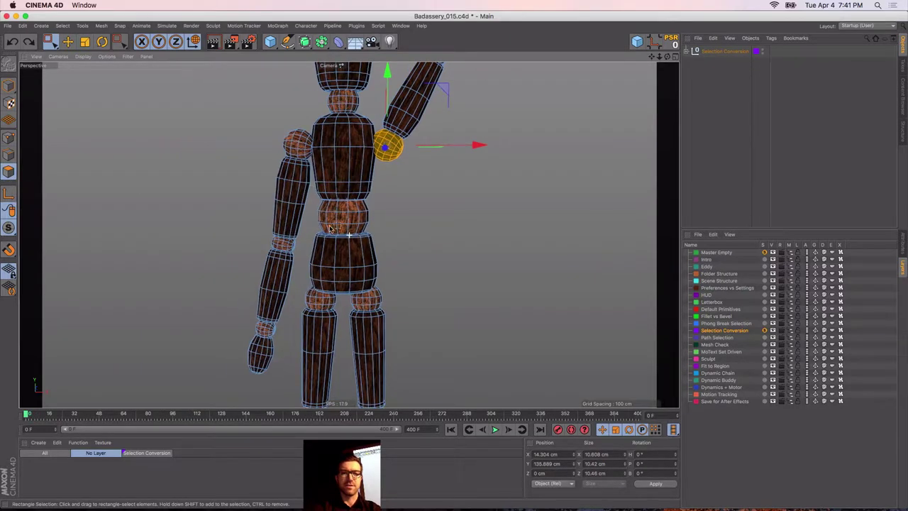
pyautogui.scroll(4, 318, 228)
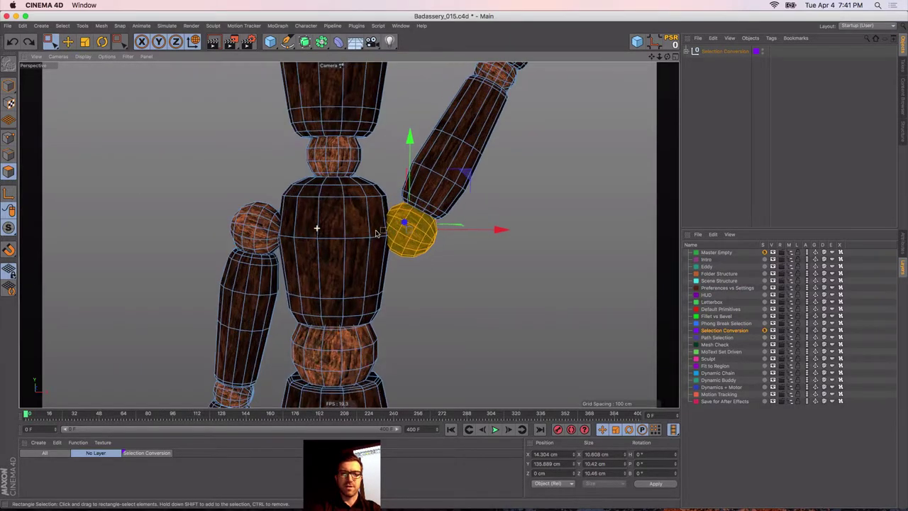
pyautogui.press('e')
pyautogui.doubleClick(331, 155)
pyautogui.keyDown('alt'); pyautogui.moveTo(301, 246); pyautogui.dragTo(301, 178, button='middle'); pyautogui.keyUp('alt')
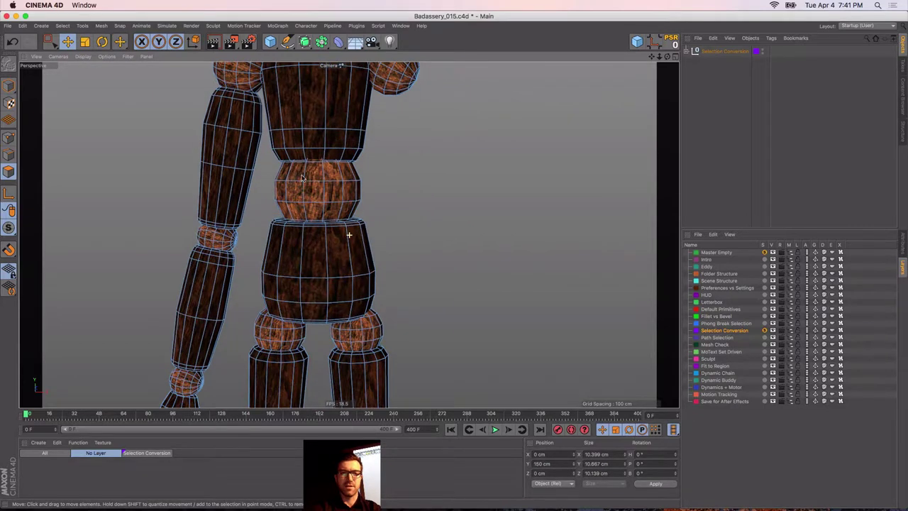
pyautogui.click(313, 191)
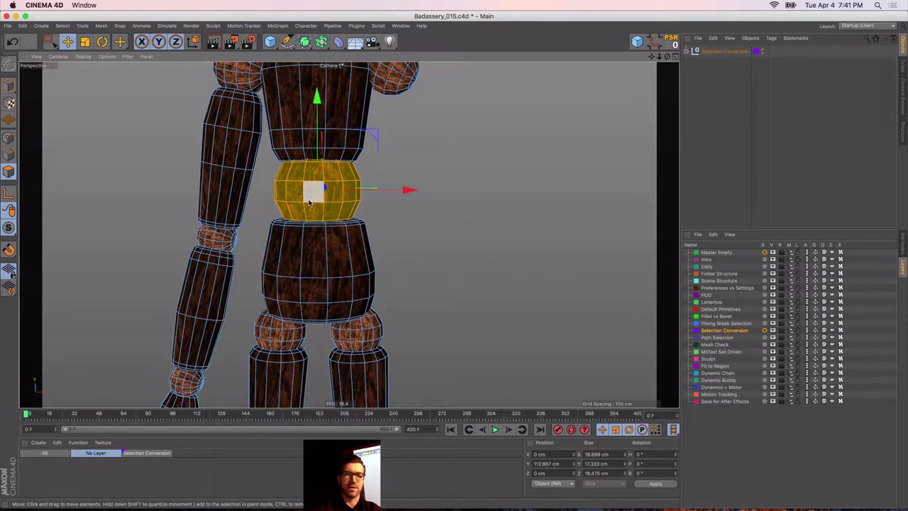
pyautogui.scroll(2, 309, 203)
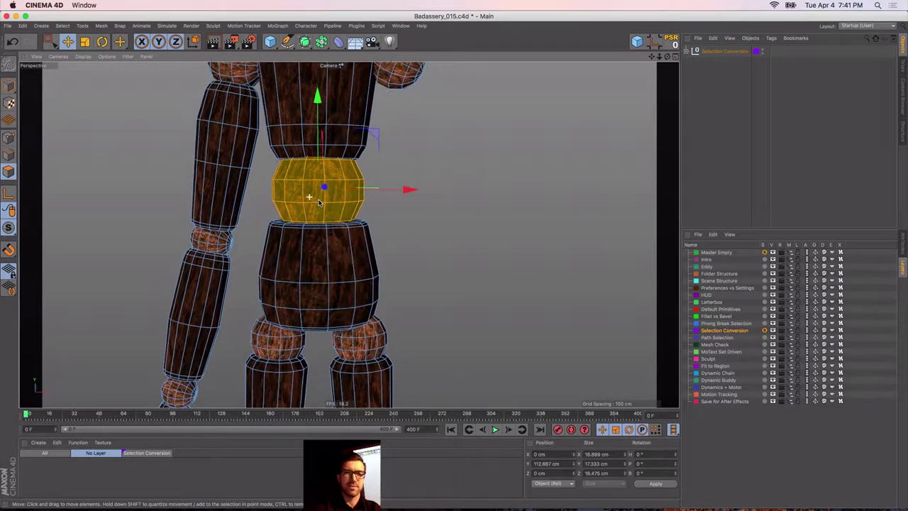
# Transfer the waist ball's polygon selection to points, to edges and back to points
pyautogui.click(9, 139)
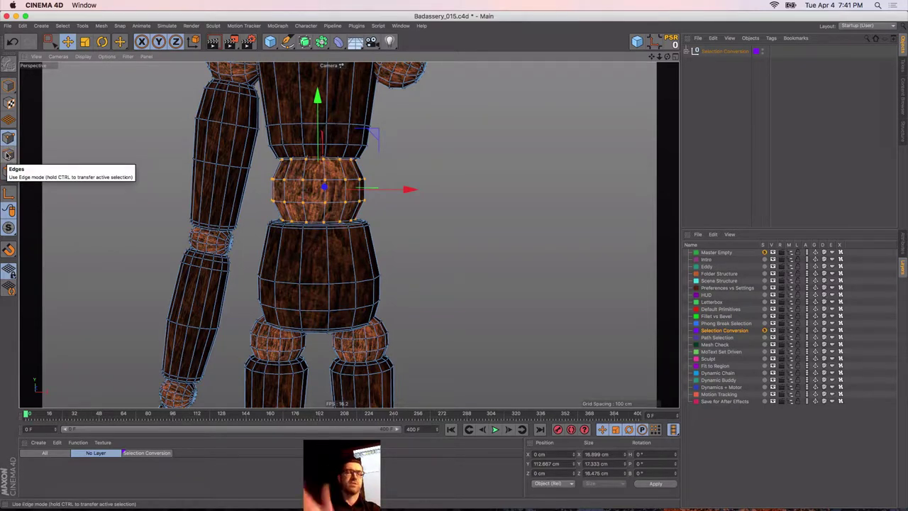
pyautogui.click(8, 171)
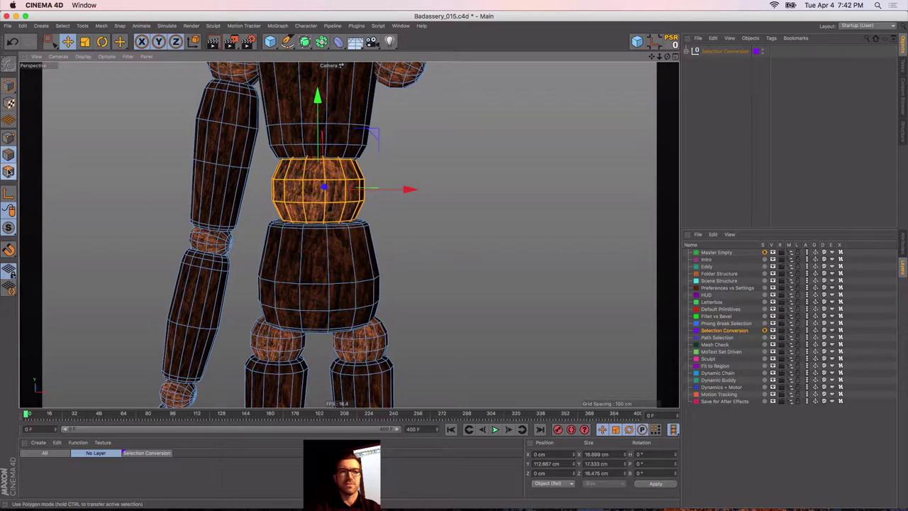
pyautogui.click(8, 139)
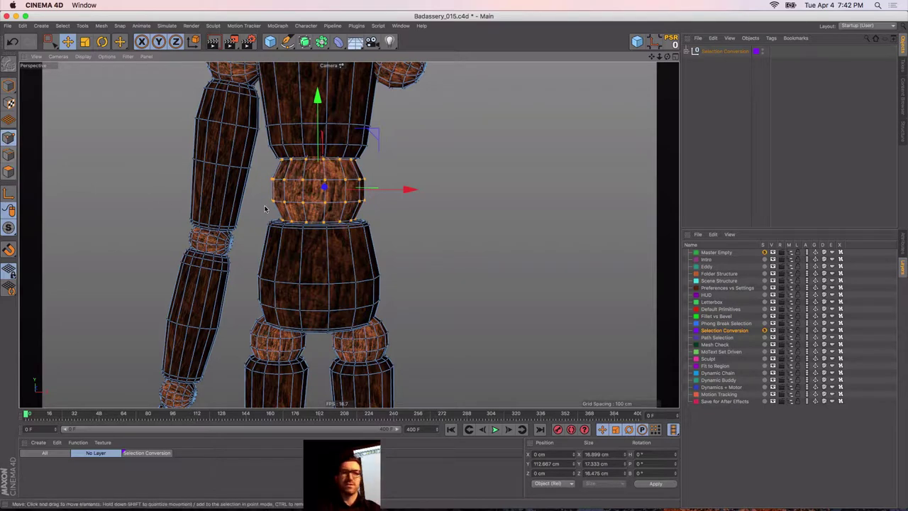
# Convert the waist ball's selection from Points to Polygons with Convert Selection
pyautogui.keyDown('alt'); pyautogui.moveTo(299, 246); pyautogui.dragTo(269, 240, button='right'); pyautogui.keyUp('alt')
pyautogui.keyDown('alt'); pyautogui.moveTo(326, 165); pyautogui.dragTo(324, 178, button='middle'); pyautogui.keyUp('alt')
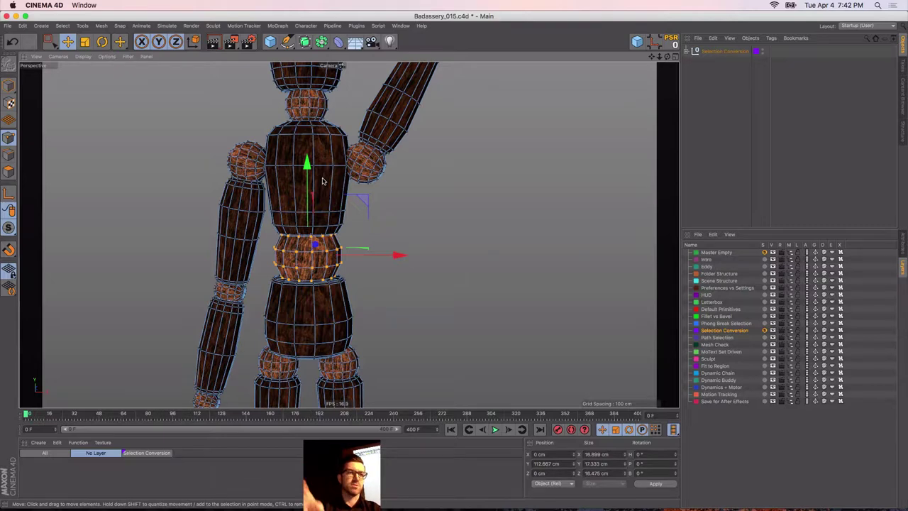
pyautogui.click(62, 25)
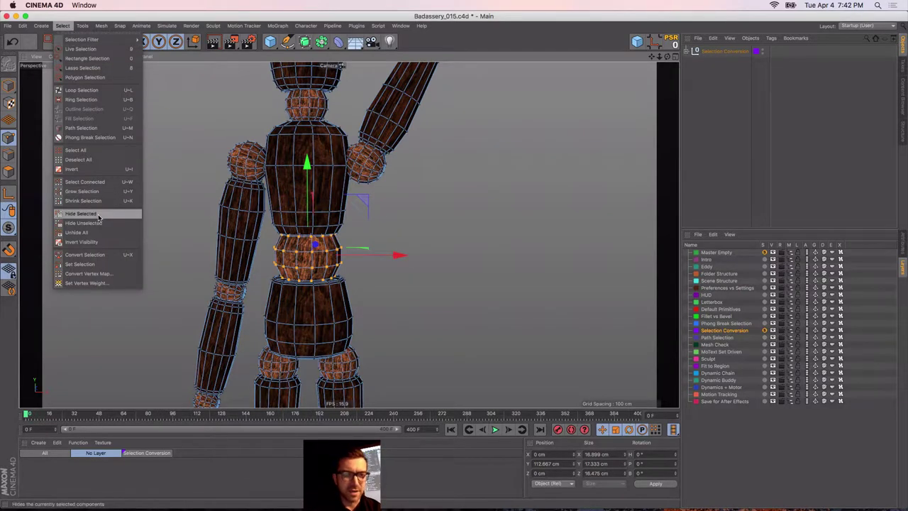
pyautogui.click(90, 255)
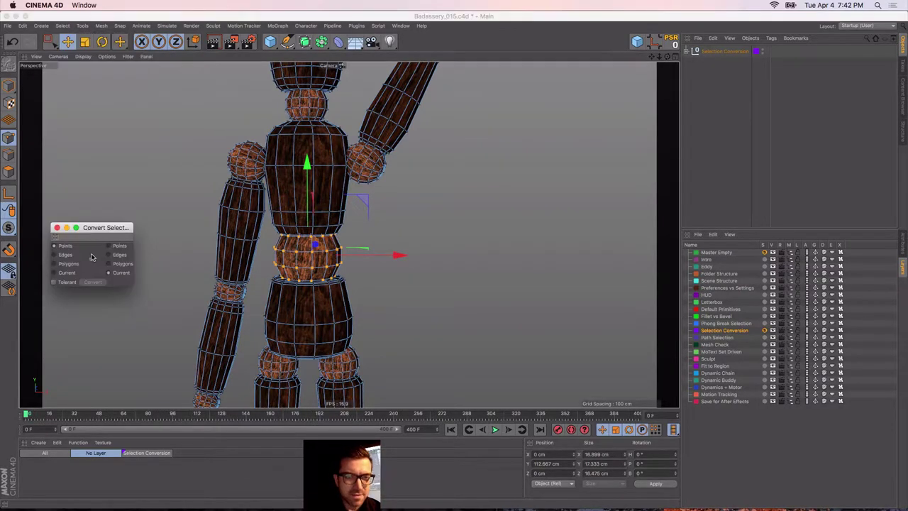
pyautogui.click(56, 255)
pyautogui.click(55, 247)
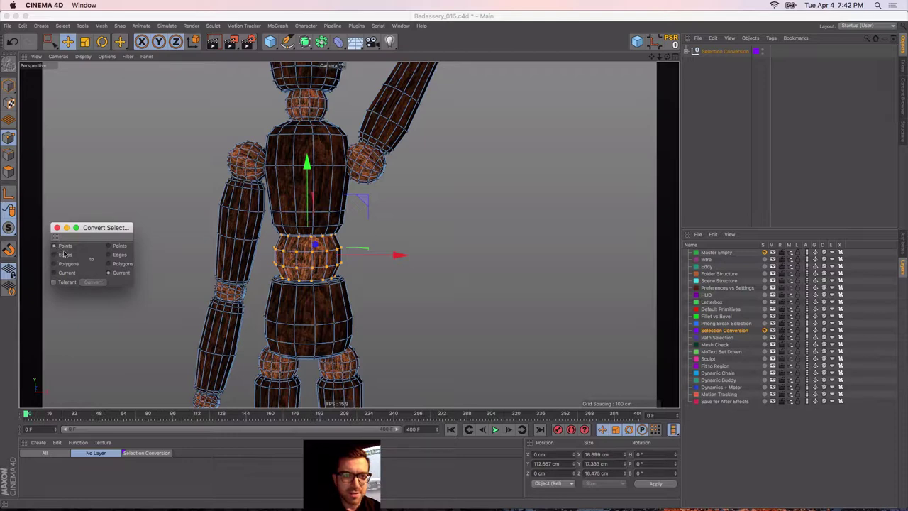
pyautogui.click(108, 264)
pyautogui.click(92, 281)
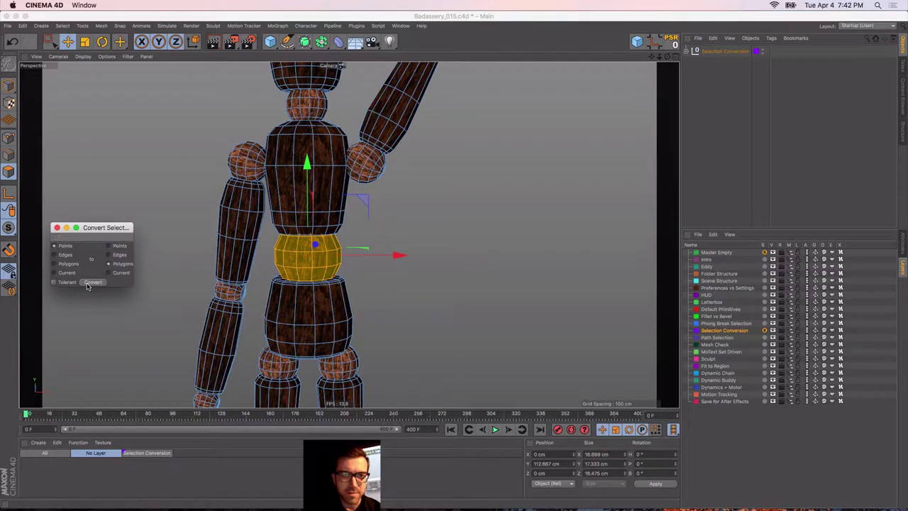
pyautogui.click(55, 228)
# Cycle the waist ball's active selection through points, edges and polygons, ending with its points selected
pyautogui.scroll(-1, 283, 202)
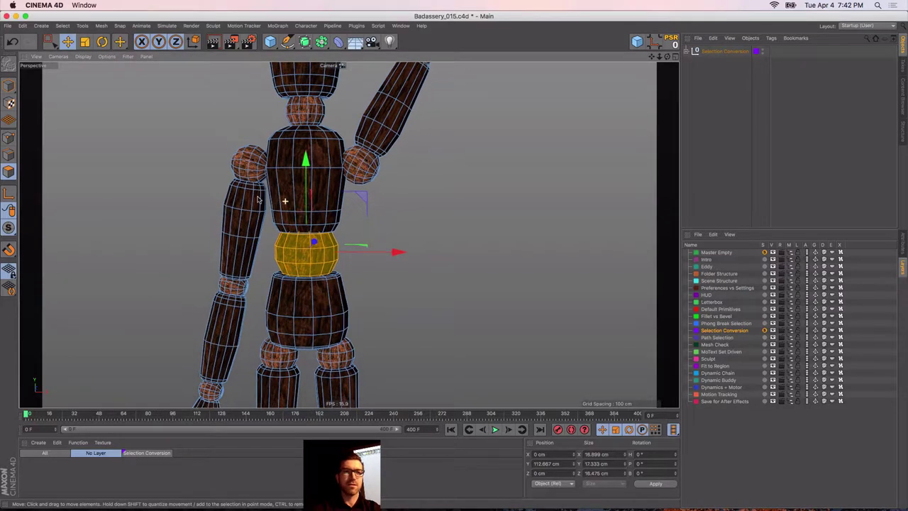
pyautogui.keyDown('ctrl'); pyautogui.click(10, 140); pyautogui.keyUp('ctrl')
pyautogui.keyDown('ctrl'); pyautogui.click(10, 156); pyautogui.keyUp('ctrl')
pyautogui.keyDown('ctrl'); pyautogui.click(10, 174); pyautogui.keyUp('ctrl')
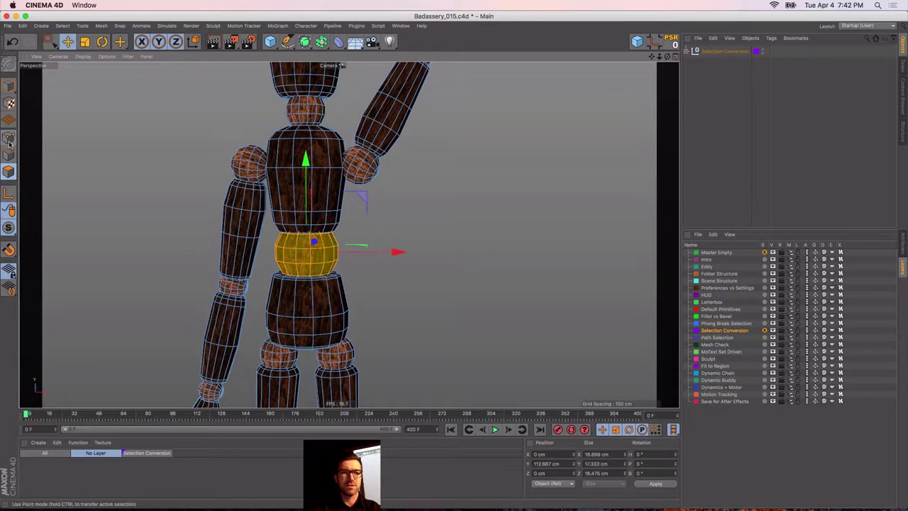
pyautogui.click(10, 142)
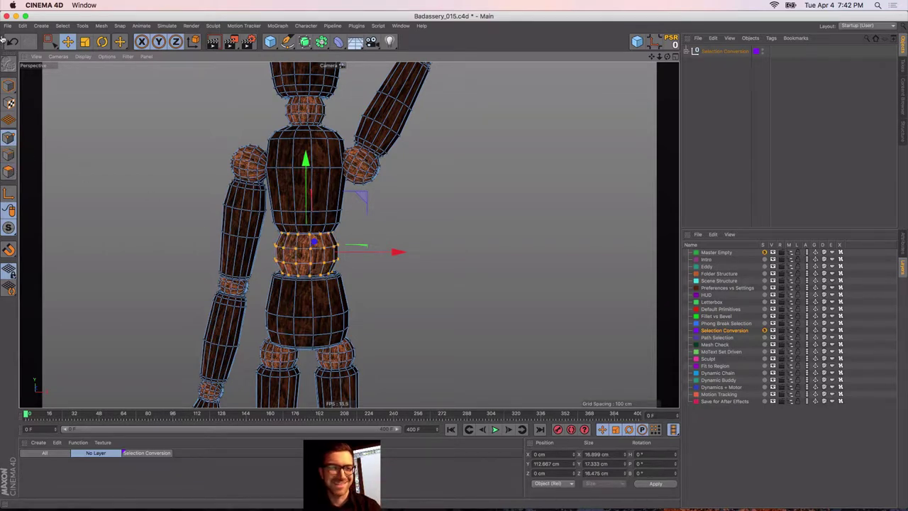
# Return to model mode, deselect the mannequin, and solo the Path Selection layer instead of Selection Conversion
pyautogui.click(9, 86)
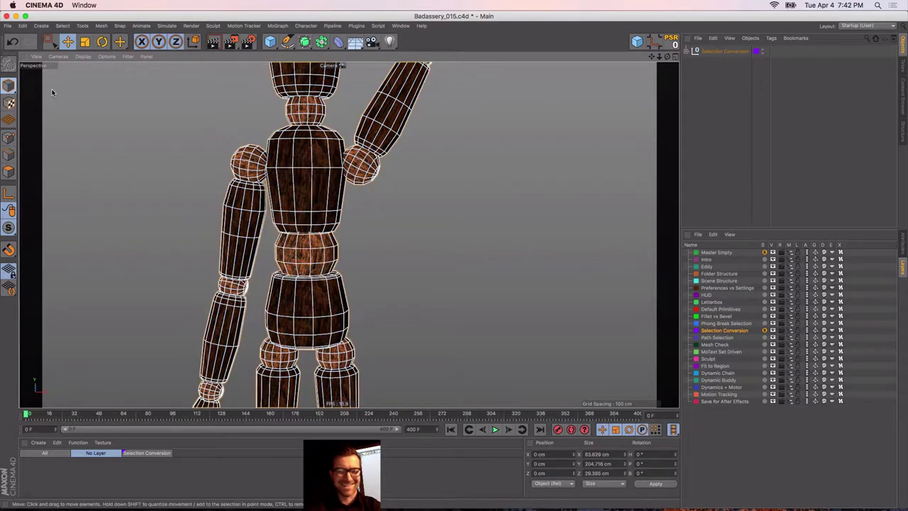
pyautogui.click(701, 112)
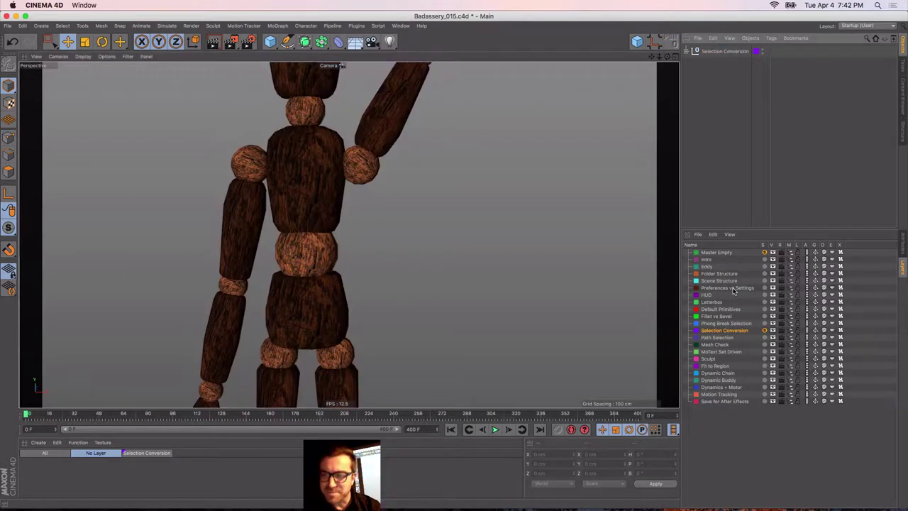
pyautogui.click(764, 330)
pyautogui.click(764, 337)
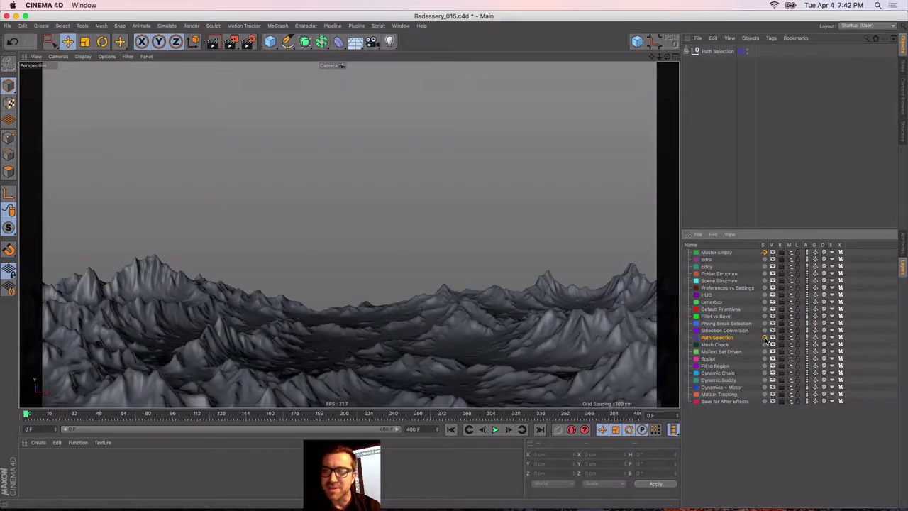
# Select the mountain terrain object and switch to polygon mode
pyautogui.keyDown('alt'); pyautogui.moveTo(417, 332); pyautogui.dragTo(413, 245, button='middle'); pyautogui.keyUp('alt')
pyautogui.keyDown('alt'); pyautogui.moveTo(400, 271); pyautogui.dragTo(389, 289); pyautogui.keyUp('alt')
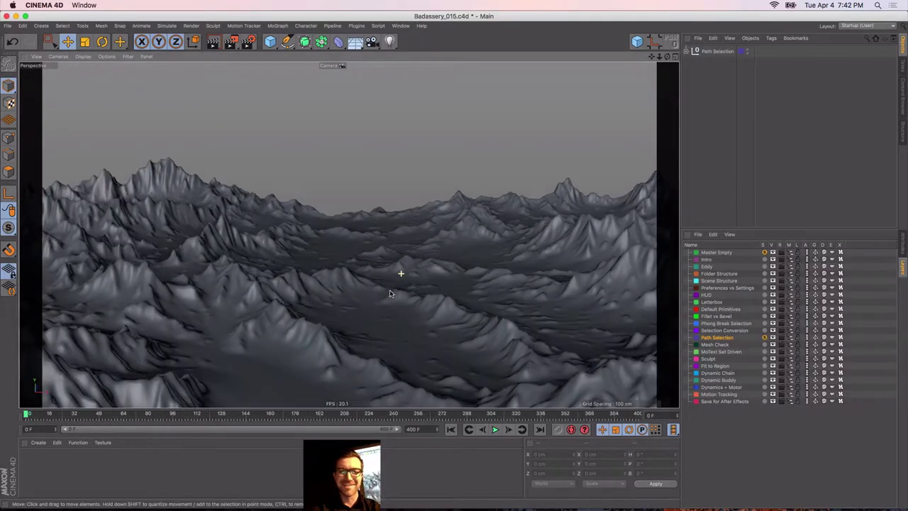
pyautogui.keyDown('alt'); pyautogui.moveTo(386, 300); pyautogui.dragTo(376, 246, button='middle'); pyautogui.keyUp('alt')
pyautogui.keyDown('alt'); pyautogui.moveTo(388, 243); pyautogui.dragTo(346, 263, button='right'); pyautogui.keyUp('alt')
pyautogui.click(370, 261)
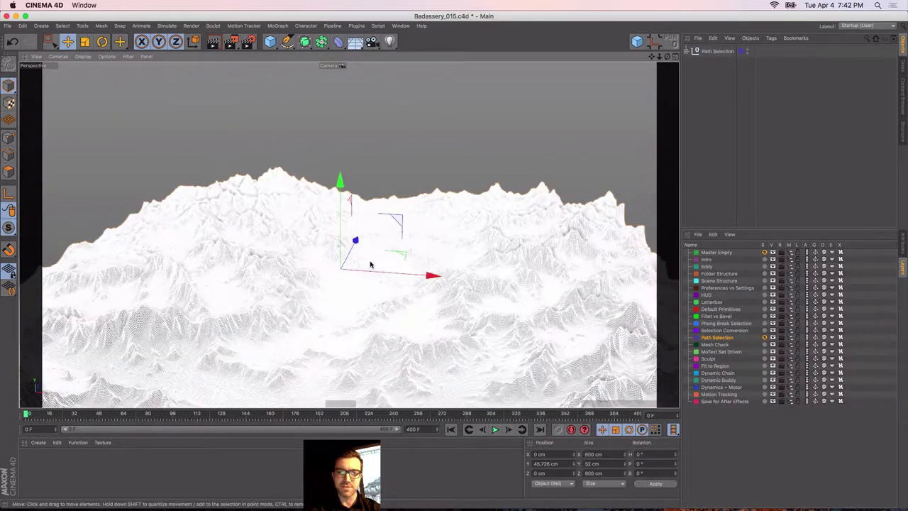
pyautogui.keyDown('alt'); pyautogui.moveTo(323, 281); pyautogui.dragTo(319, 220, button='middle'); pyautogui.keyUp('alt')
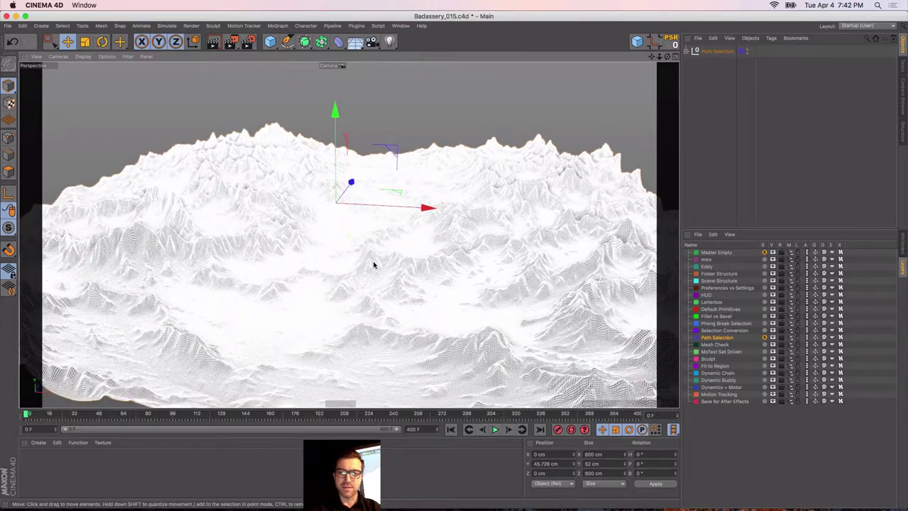
pyautogui.keyDown('alt'); pyautogui.moveTo(371, 272); pyautogui.dragTo(367, 284); pyautogui.keyUp('alt')
pyautogui.keyDown('alt'); pyautogui.moveTo(354, 249); pyautogui.dragTo(334, 262, button='right'); pyautogui.keyUp('alt')
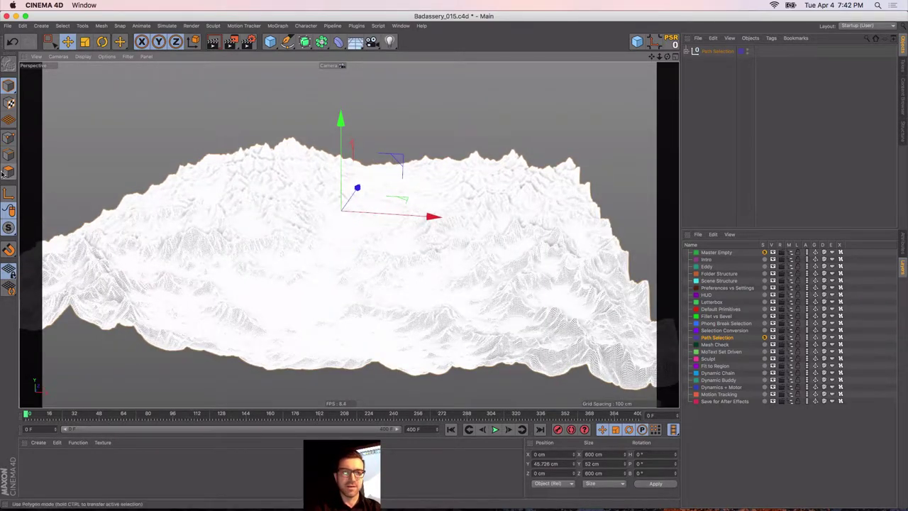
pyautogui.click(8, 173)
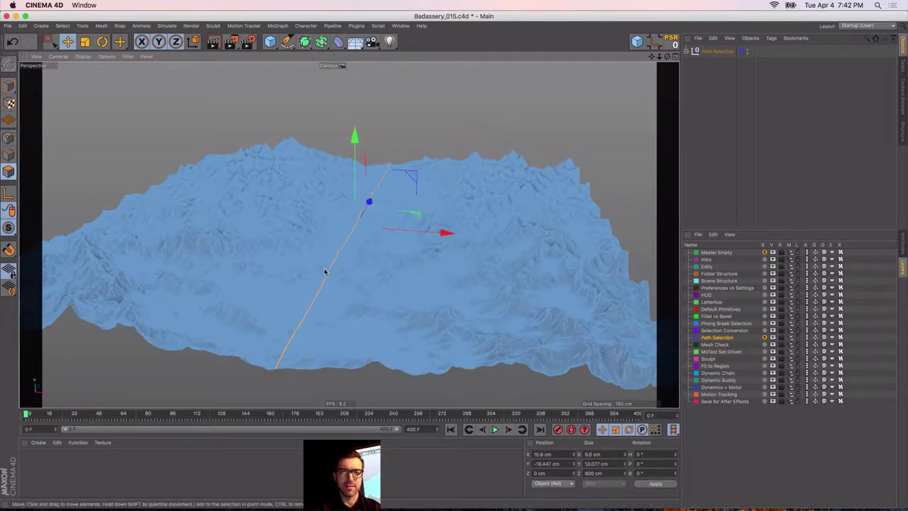
# Select a path of polygons across the terrain, from the near right valley to the peaks at the far left
pyautogui.keyDown('alt'); pyautogui.moveTo(338, 271); pyautogui.dragTo(336, 282); pyautogui.keyUp('alt')
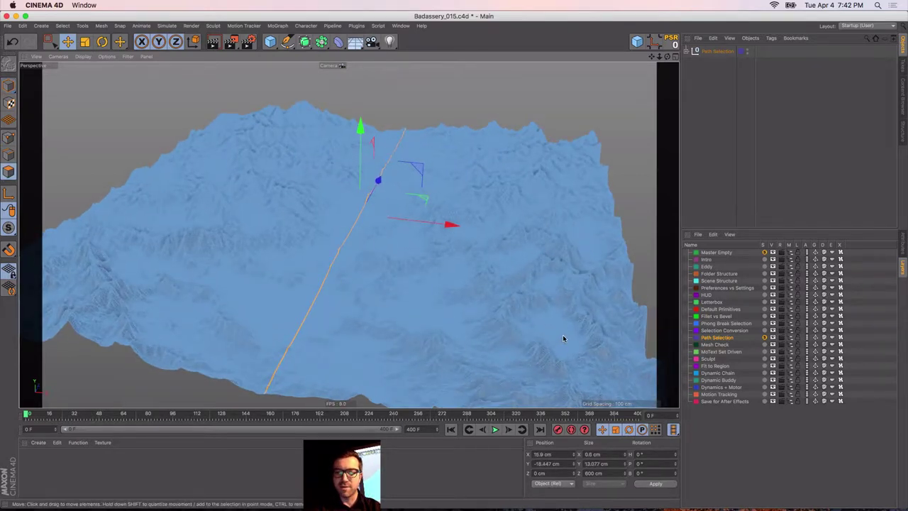
pyautogui.click(562, 339)
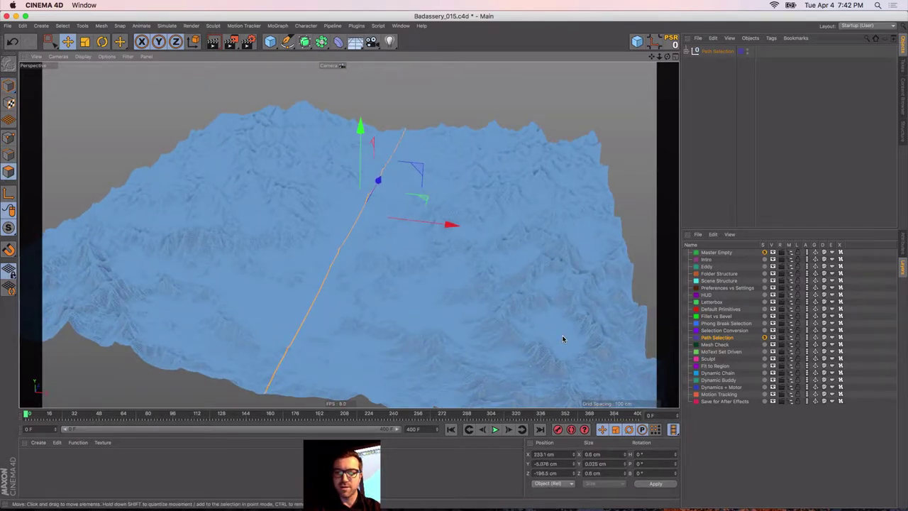
pyautogui.keyDown('ctrl'); pyautogui.keyDown('shift'); pyautogui.click(311, 149); pyautogui.keyUp('shift'); pyautogui.keyUp('ctrl')
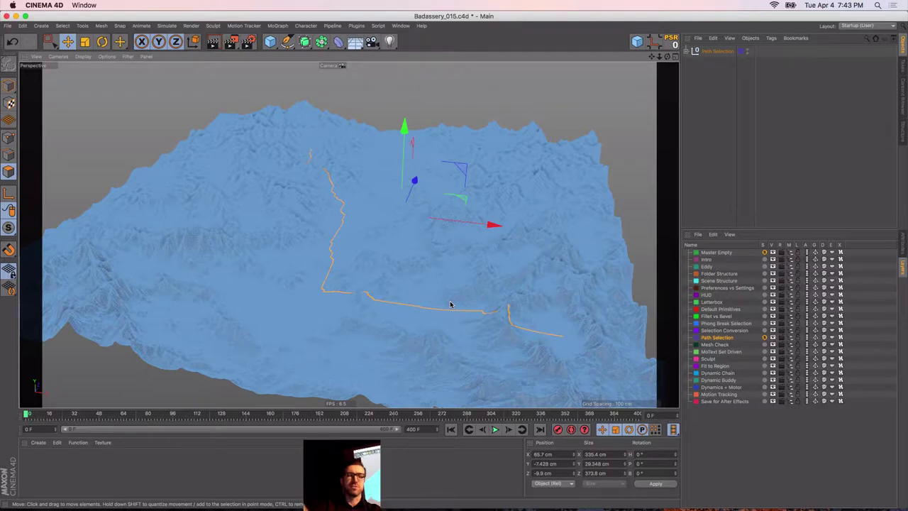
# Examine the selected polygon path up close along its whole route between the terrain's mountains
pyautogui.keyDown('alt'); pyautogui.moveTo(350, 278); pyautogui.dragTo(312, 227, button='middle'); pyautogui.keyUp('alt')
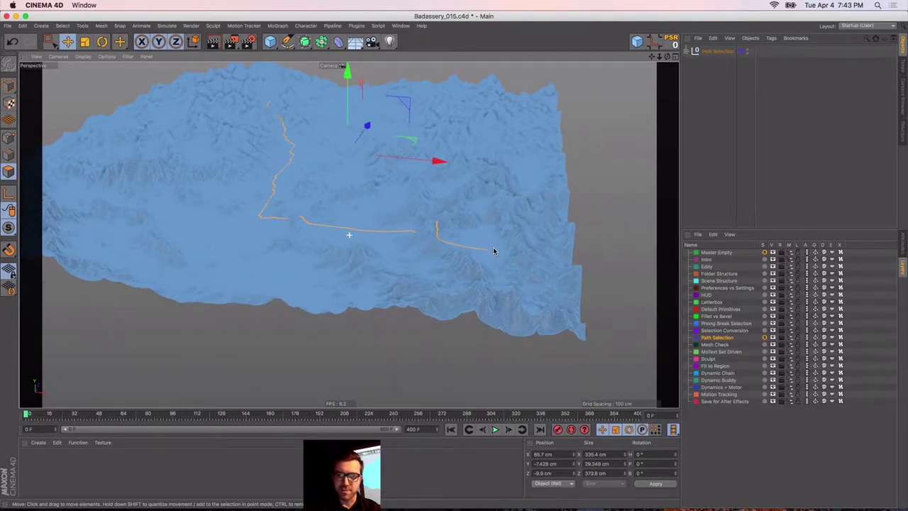
pyautogui.keyDown('alt'); pyautogui.moveTo(539, 252); pyautogui.dragTo(695, 249, button='right'); pyautogui.keyUp('alt')
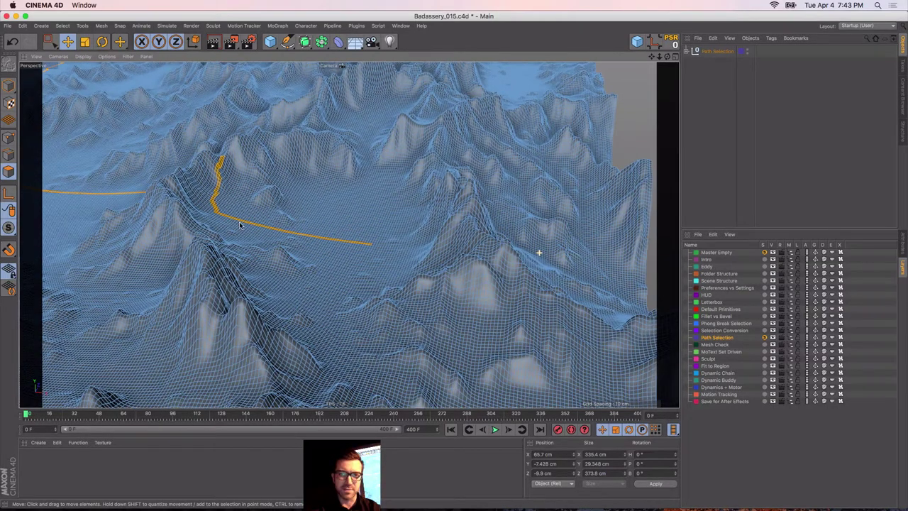
pyautogui.keyDown('alt'); pyautogui.moveTo(217, 229); pyautogui.dragTo(211, 229); pyautogui.keyUp('alt')
pyautogui.keyDown('alt'); pyautogui.moveTo(280, 212); pyautogui.dragTo(351, 219, button='right'); pyautogui.keyUp('alt')
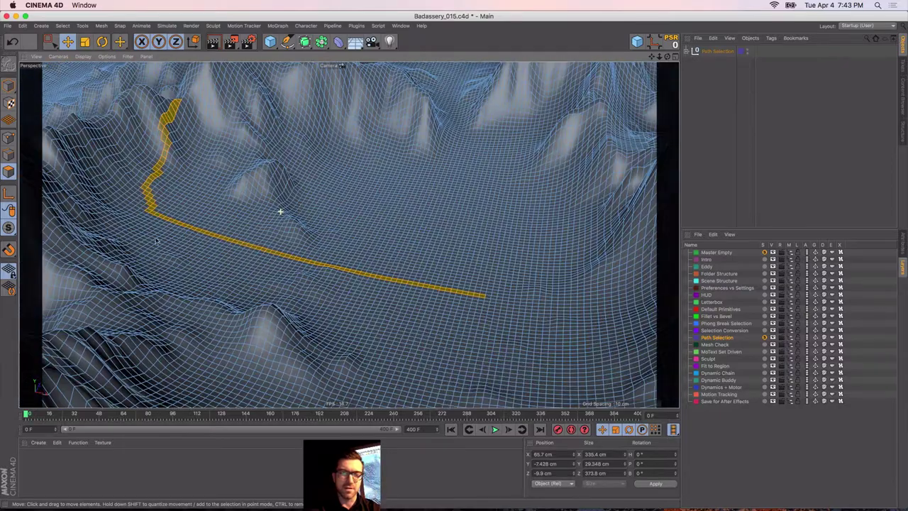
pyautogui.keyDown('alt'); pyautogui.moveTo(156, 241); pyautogui.dragTo(522, 196, button='middle'); pyautogui.keyUp('alt')
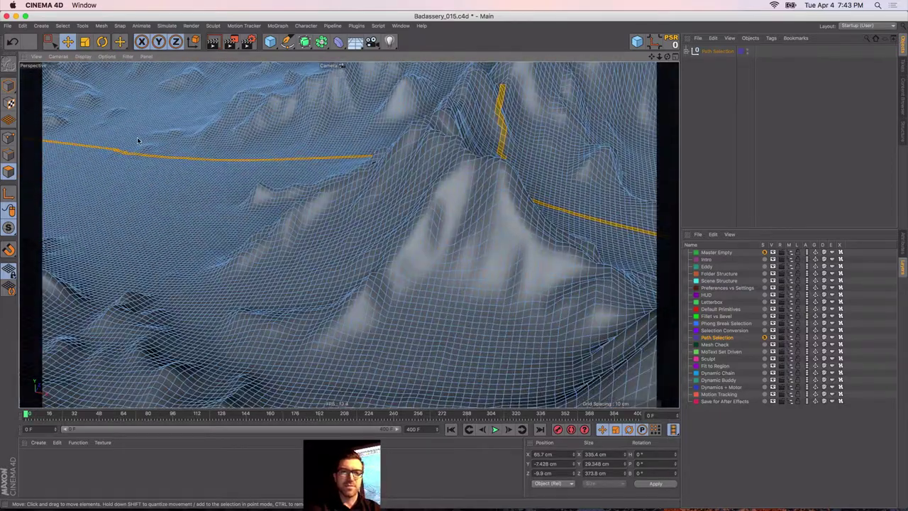
pyautogui.keyDown('alt'); pyautogui.moveTo(138, 140); pyautogui.dragTo(34, 151, button='right'); pyautogui.keyUp('alt')
pyautogui.keyDown('alt'); pyautogui.moveTo(125, 136); pyautogui.dragTo(266, 180, button='middle'); pyautogui.keyUp('alt')
pyautogui.keyDown('alt'); pyautogui.moveTo(257, 165); pyautogui.dragTo(251, 148); pyautogui.keyUp('alt')
pyautogui.keyDown('alt'); pyautogui.moveTo(304, 286); pyautogui.dragTo(298, 276); pyautogui.keyUp('alt')
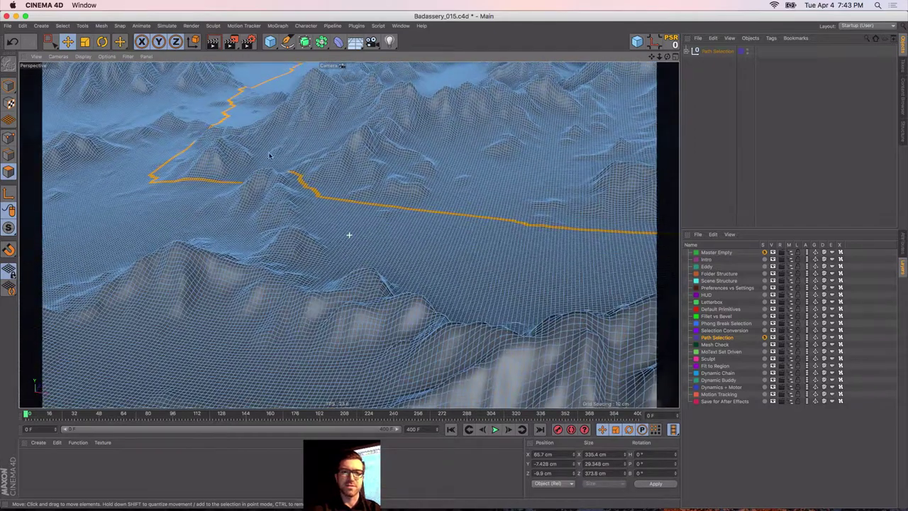
# Follow the selected polygon path along its distant stretch between the mountains, and view its full course across the whole terrain
pyautogui.keyDown('alt'); pyautogui.moveTo(273, 180); pyautogui.dragTo(323, 325, button='middle'); pyautogui.keyUp('alt')
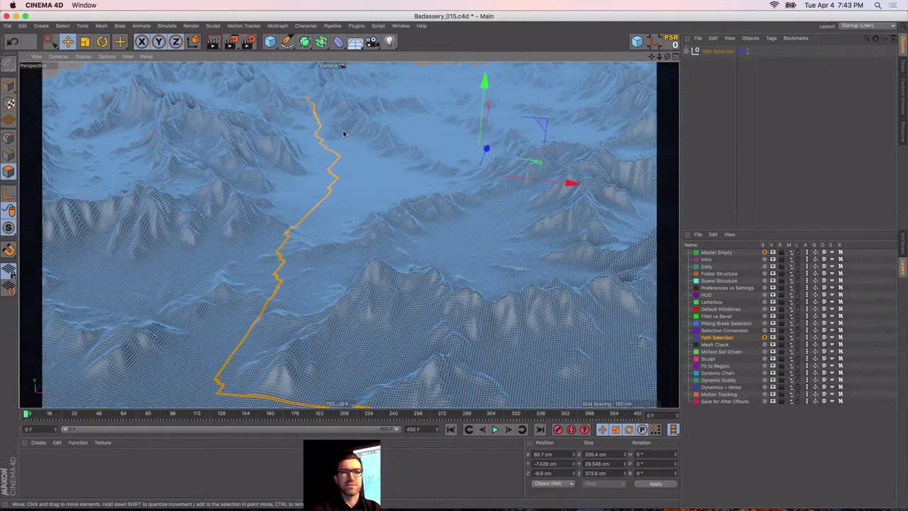
pyautogui.keyDown('alt'); pyautogui.moveTo(319, 134); pyautogui.dragTo(396, 128, button='right'); pyautogui.keyUp('alt')
pyautogui.keyDown('alt'); pyautogui.moveTo(306, 124); pyautogui.dragTo(303, 112); pyautogui.keyUp('alt')
pyautogui.keyDown('alt'); pyautogui.moveTo(325, 177); pyautogui.dragTo(349, 235, button='middle'); pyautogui.keyUp('alt')
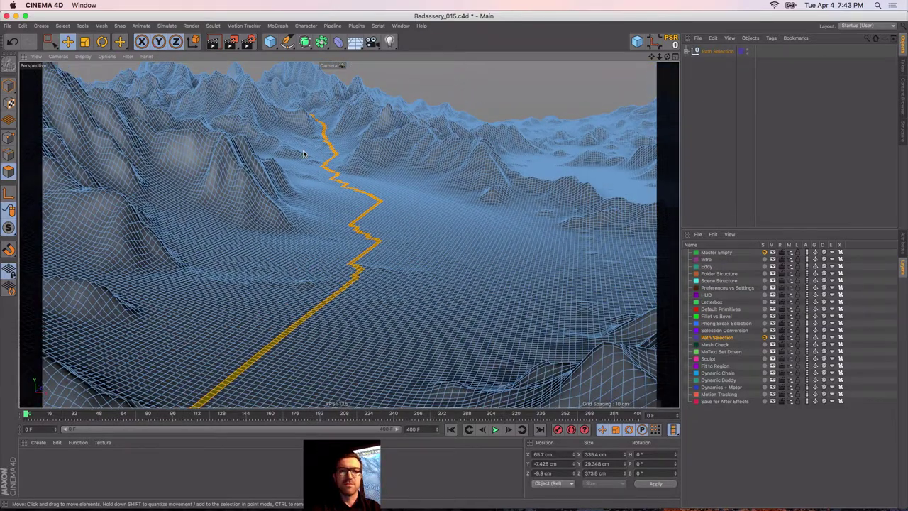
pyautogui.keyDown('alt'); pyautogui.moveTo(304, 148); pyautogui.dragTo(317, 281); pyautogui.keyUp('alt')
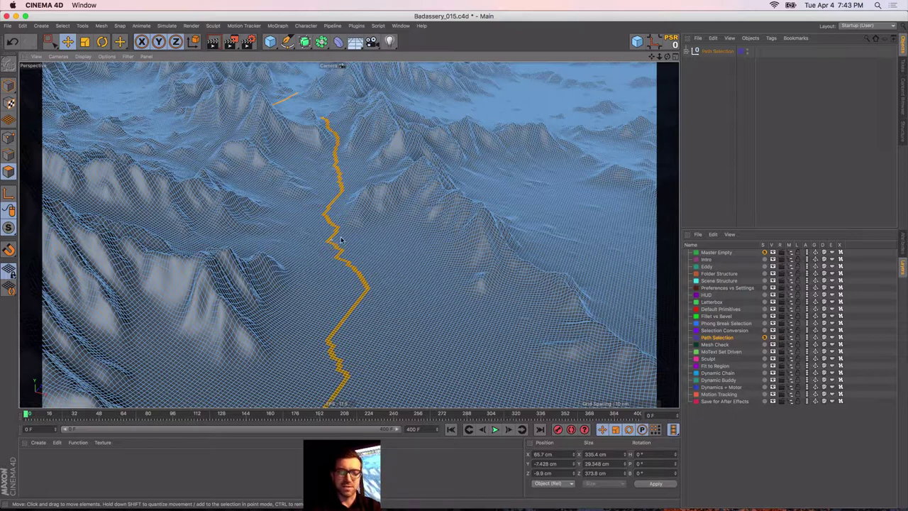
pyautogui.keyDown('alt'); pyautogui.moveTo(360, 225); pyautogui.dragTo(267, 257, button='right'); pyautogui.keyUp('alt')
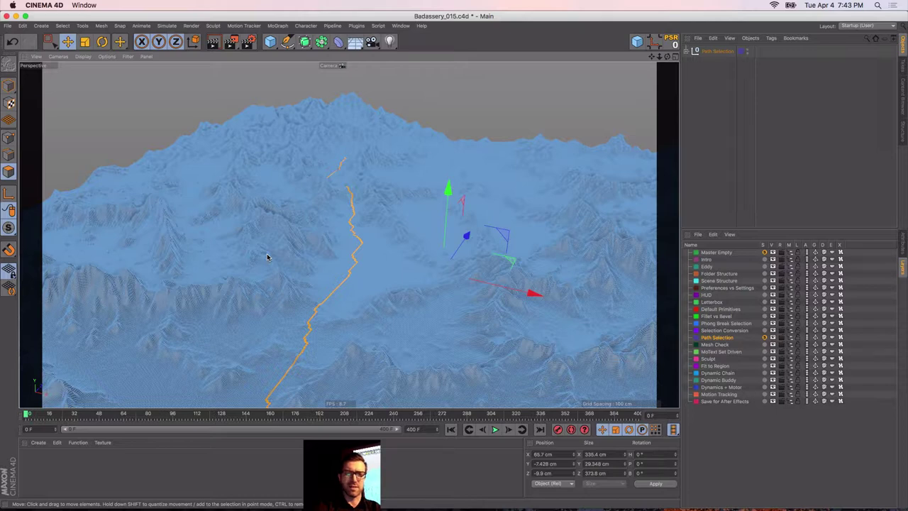
pyautogui.keyDown('alt'); pyautogui.moveTo(280, 293); pyautogui.dragTo(270, 206); pyautogui.keyUp('alt')
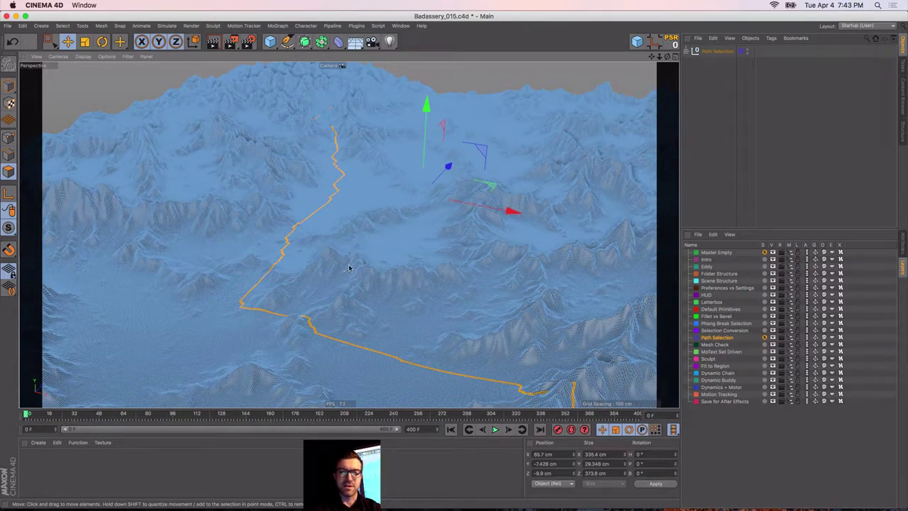
# Grow the polygon path selection repeatedly so it becomes a wider band across the terrain
pyautogui.press('u')
pyautogui.press('y')
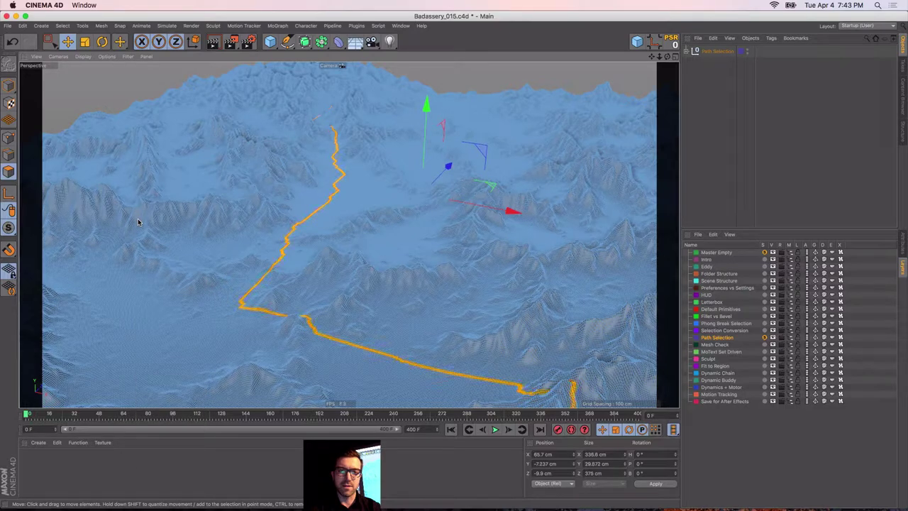
pyautogui.press('u')
pyautogui.press('y')
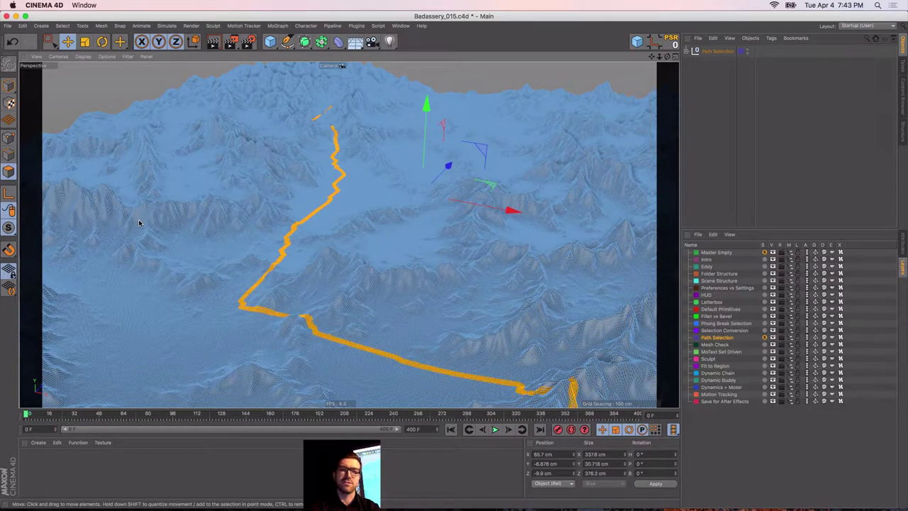
pyautogui.press('u')
pyautogui.press('g')
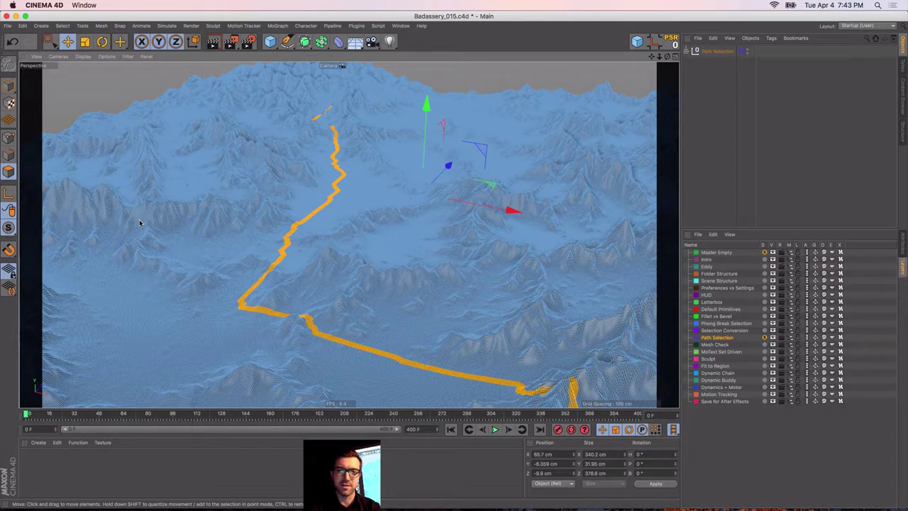
# Deselect the terrain, solo the Mesh Check layer instead of Path Selection, and make Mesh Check the selected layer
pyautogui.click(708, 98)
pyautogui.keyDown('alt'); pyautogui.moveTo(343, 214); pyautogui.dragTo(329, 221); pyautogui.keyUp('alt')
pyautogui.keyDown('alt'); pyautogui.moveTo(329, 221); pyautogui.dragTo(326, 222, button='right'); pyautogui.keyUp('alt')
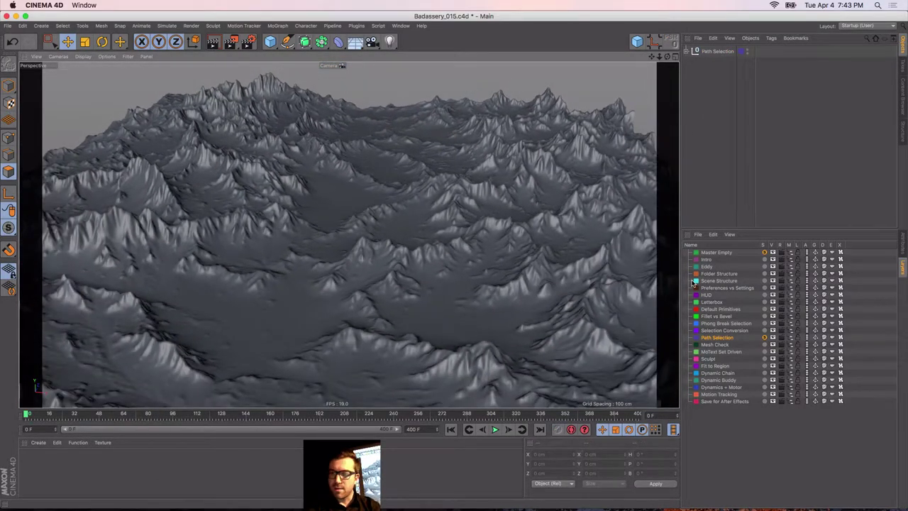
pyautogui.click(764, 337)
pyautogui.click(764, 344)
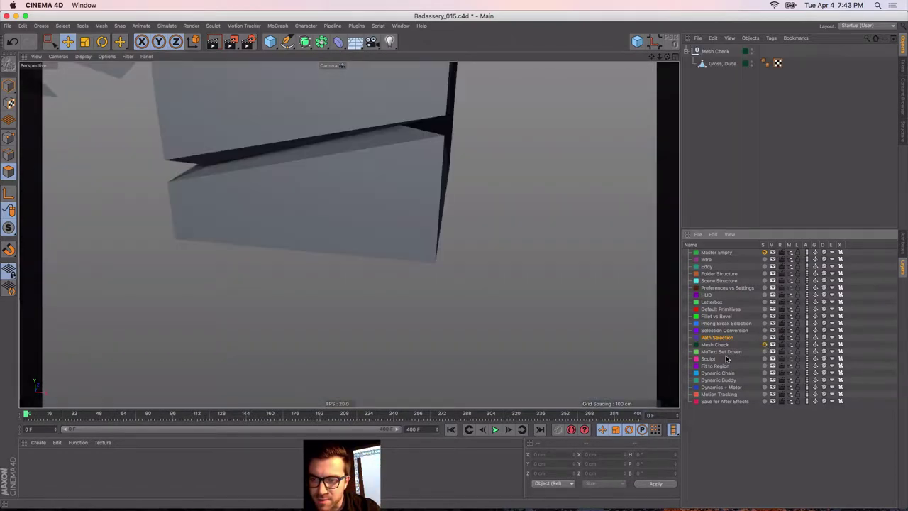
pyautogui.click(719, 346)
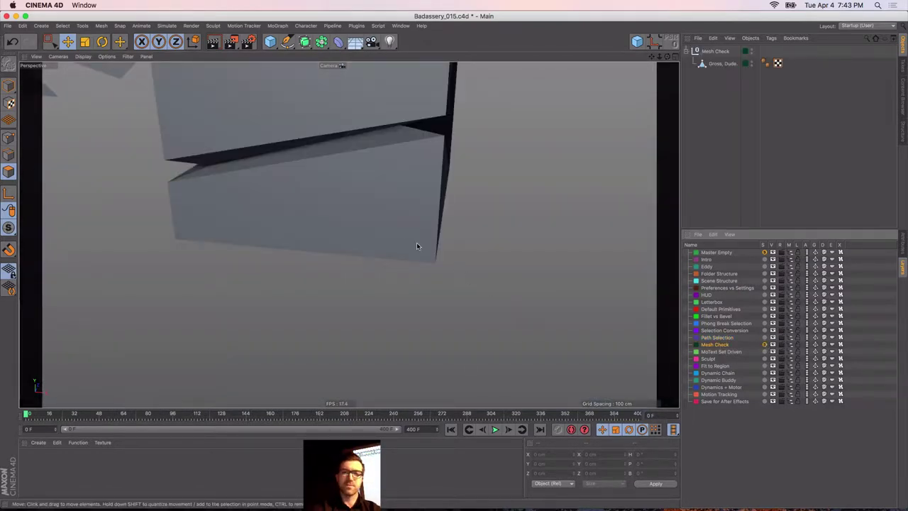
# Select the Gross, Dude. polygon object with the whole box in view and switch to point mode
pyautogui.keyDown('alt'); pyautogui.moveTo(348, 230); pyautogui.dragTo(507, 373, button='middle'); pyautogui.keyUp('alt')
pyautogui.keyDown('alt'); pyautogui.moveTo(435, 218); pyautogui.dragTo(402, 217, button='right'); pyautogui.keyUp('alt')
pyautogui.keyDown('alt'); pyautogui.moveTo(419, 215); pyautogui.dragTo(424, 193); pyautogui.keyUp('alt')
pyautogui.click(702, 67)
pyautogui.keyDown('alt'); pyautogui.moveTo(397, 219); pyautogui.dragTo(391, 213, button='middle'); pyautogui.keyUp('alt')
pyautogui.click(8, 139)
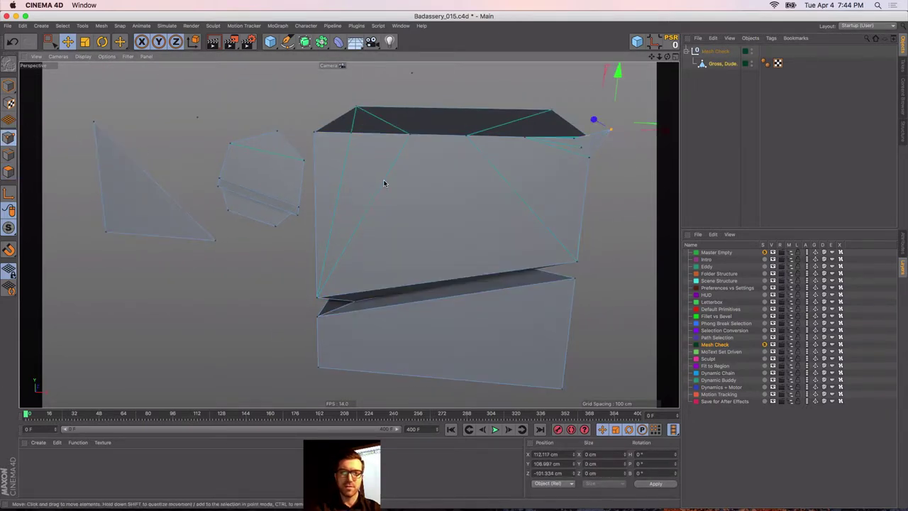
# In polygon mode, select the notched side face of the box and examine the flawed mesh from the side and front
pyautogui.keyDown('alt'); pyautogui.moveTo(385, 181); pyautogui.dragTo(371, 180); pyautogui.keyUp('alt')
pyautogui.keyDown('alt'); pyautogui.moveTo(370, 180); pyautogui.dragTo(355, 180, button='right'); pyautogui.keyUp('alt')
pyautogui.keyDown('alt'); pyautogui.moveTo(384, 186); pyautogui.dragTo(390, 185); pyautogui.keyUp('alt')
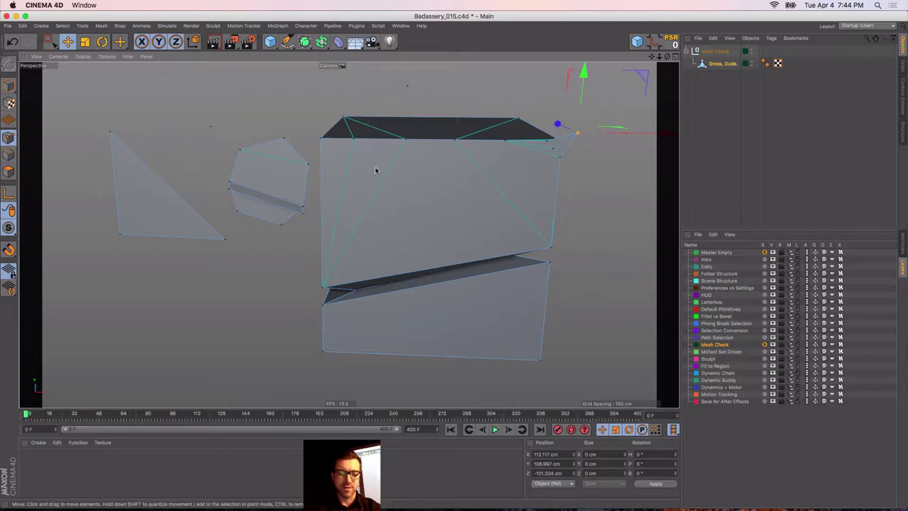
pyautogui.keyDown('alt'); pyautogui.moveTo(395, 169); pyautogui.dragTo(228, 147); pyautogui.keyUp('alt')
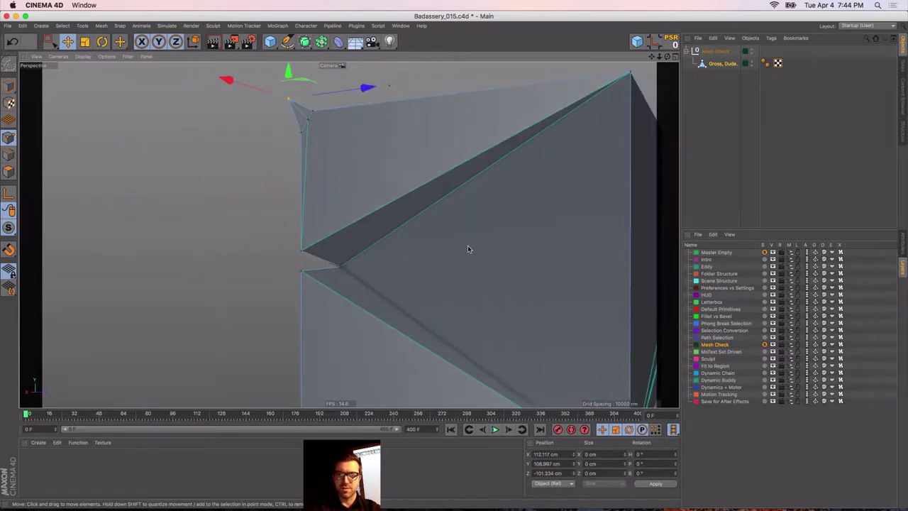
pyautogui.click(8, 172)
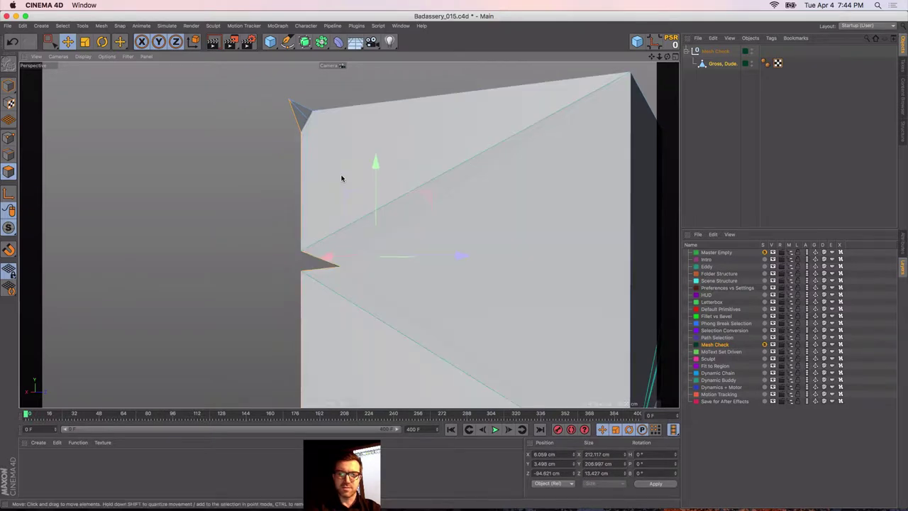
pyautogui.click(337, 171)
pyautogui.keyDown('alt'); pyautogui.moveTo(331, 153); pyautogui.dragTo(504, 175); pyautogui.keyUp('alt')
pyautogui.keyDown('alt'); pyautogui.moveTo(193, 203); pyautogui.dragTo(153, 202, button='right'); pyautogui.keyUp('alt')
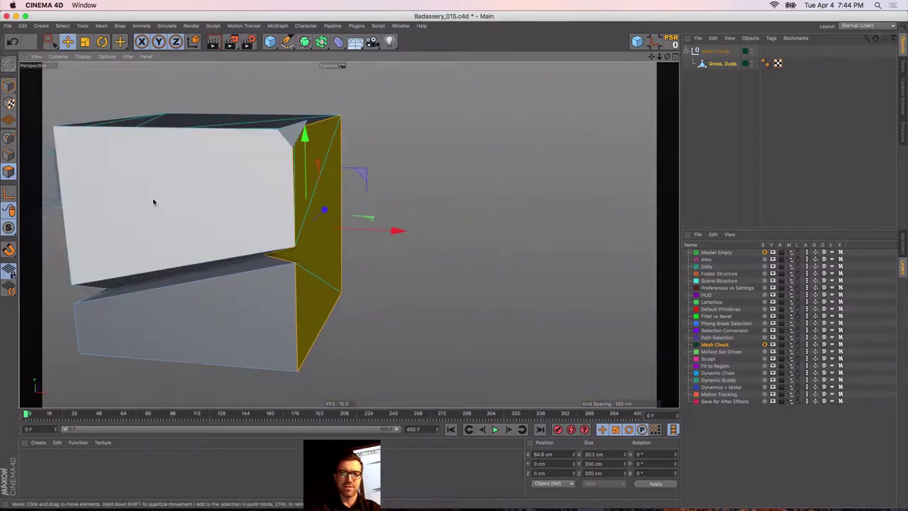
pyautogui.keyDown('alt'); pyautogui.moveTo(152, 199); pyautogui.dragTo(399, 191, button='middle'); pyautogui.keyUp('alt')
pyautogui.keyDown('alt'); pyautogui.moveTo(373, 189); pyautogui.dragTo(363, 187, button='right'); pyautogui.keyUp('alt')
pyautogui.keyDown('alt'); pyautogui.moveTo(363, 187); pyautogui.dragTo(367, 196, button='middle'); pyautogui.keyUp('alt')
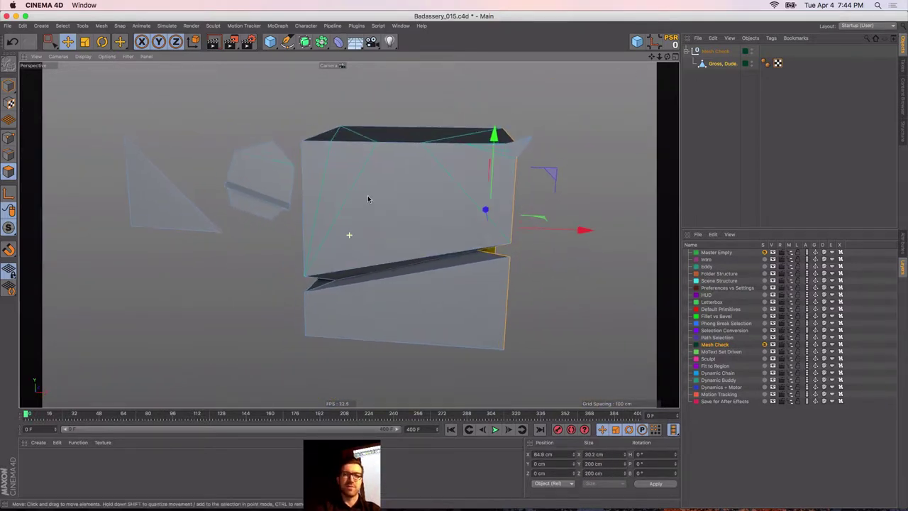
pyautogui.keyDown('alt'); pyautogui.moveTo(367, 196); pyautogui.dragTo(365, 198); pyautogui.keyUp('alt')
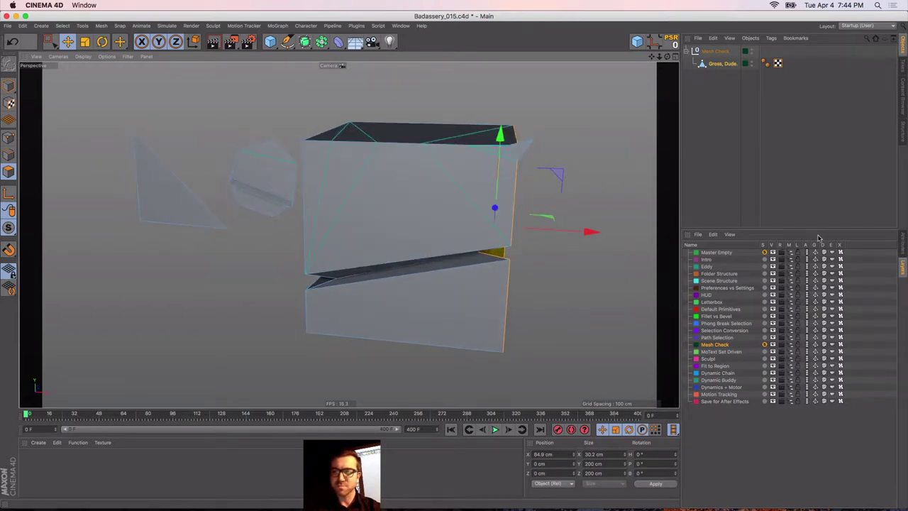
# Show the Mesh Checking options of the modeling settings and enable Mesh Check
pyautogui.click(903, 244)
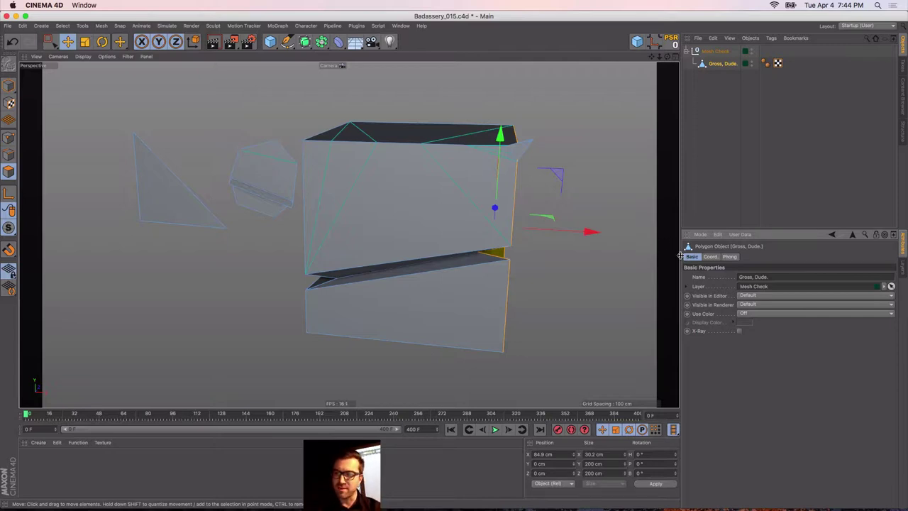
pyautogui.click(700, 234)
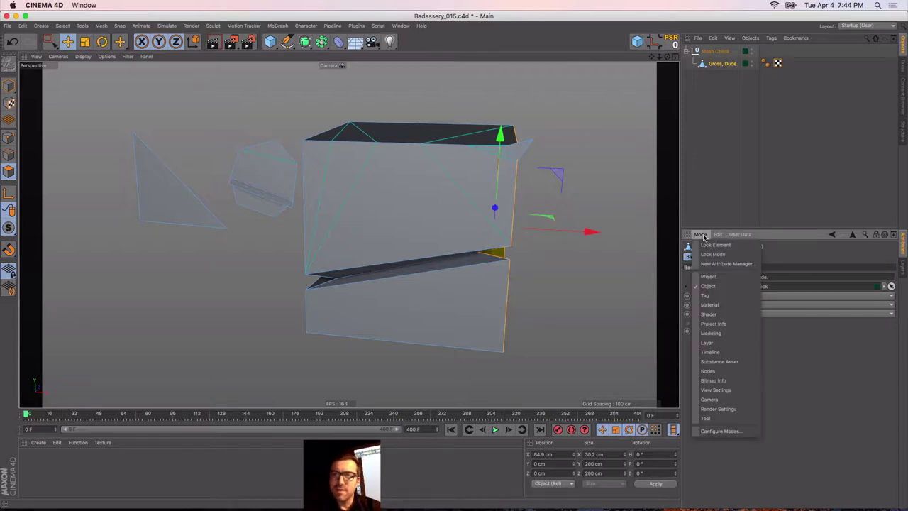
pyautogui.click(711, 333)
pyautogui.click(771, 258)
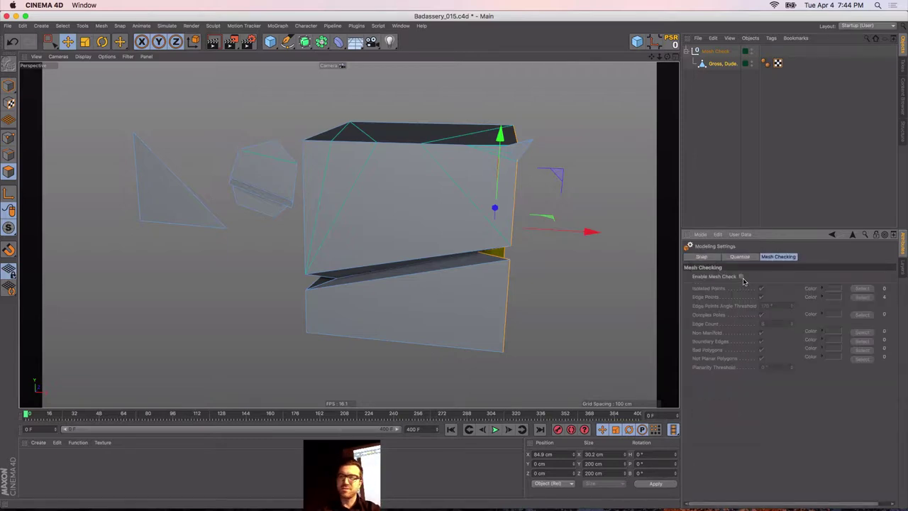
pyautogui.click(741, 277)
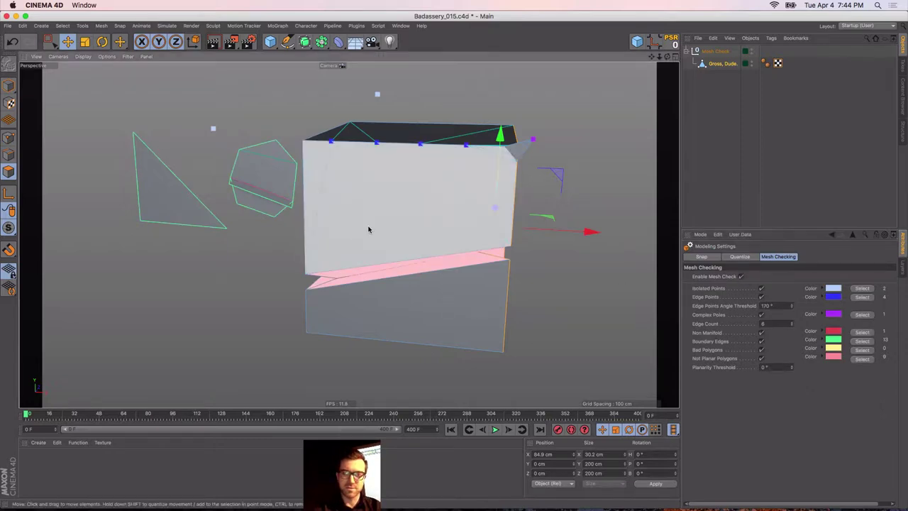
# Select the isolated points flagged by Mesh Check and delete them from the mesh
pyautogui.keyDown('alt'); pyautogui.moveTo(367, 223); pyautogui.dragTo(395, 233, button='middle'); pyautogui.keyUp('alt')
pyautogui.keyDown('alt'); pyautogui.moveTo(395, 233); pyautogui.dragTo(397, 229); pyautogui.keyUp('alt')
pyautogui.keyDown('alt'); pyautogui.moveTo(397, 229); pyautogui.dragTo(385, 225, button='middle'); pyautogui.keyUp('alt')
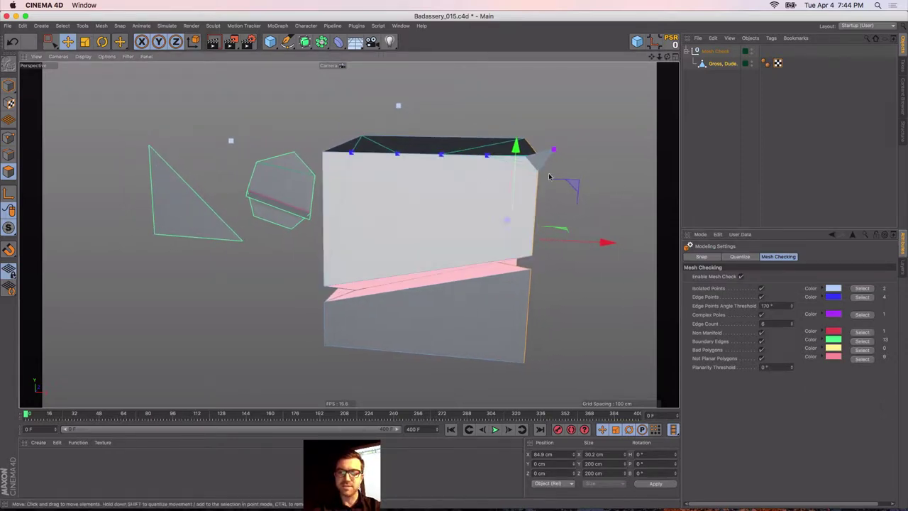
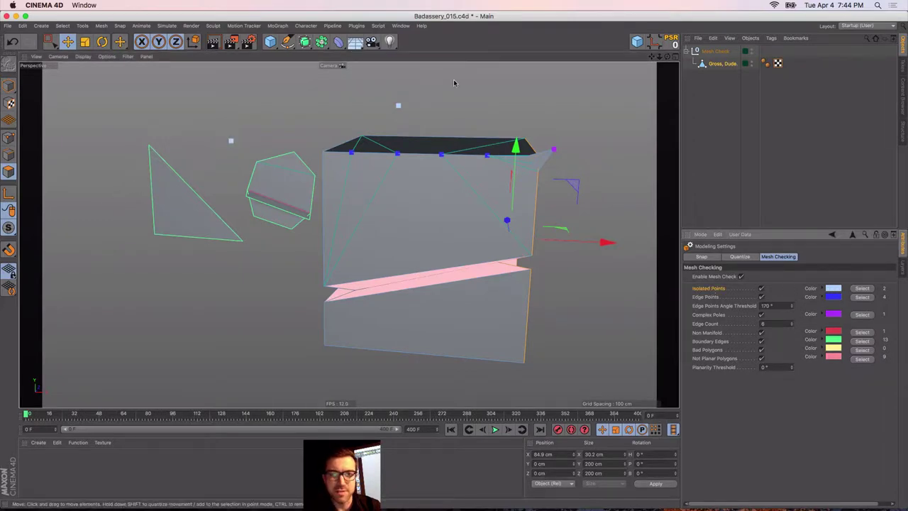
pyautogui.click(862, 289)
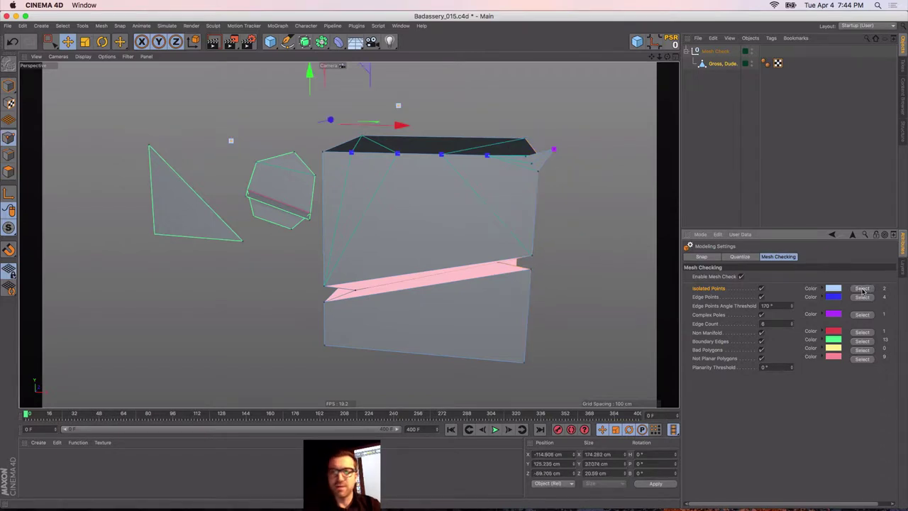
pyautogui.press('Delete')
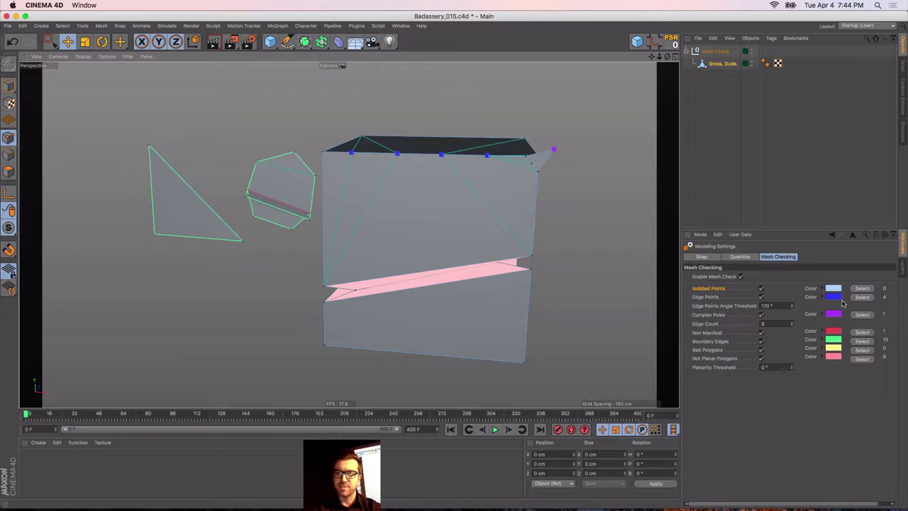
# Select the flagged edge points along the box's upper front edge and delete them
pyautogui.click(857, 298)
pyautogui.keyDown('alt'); pyautogui.moveTo(381, 172); pyautogui.dragTo(440, 210); pyautogui.keyUp('alt')
pyautogui.keyDown('alt'); pyautogui.moveTo(396, 162); pyautogui.dragTo(497, 181, button='right'); pyautogui.keyUp('alt')
pyautogui.keyDown('alt'); pyautogui.moveTo(388, 168); pyautogui.dragTo(393, 166); pyautogui.keyUp('alt')
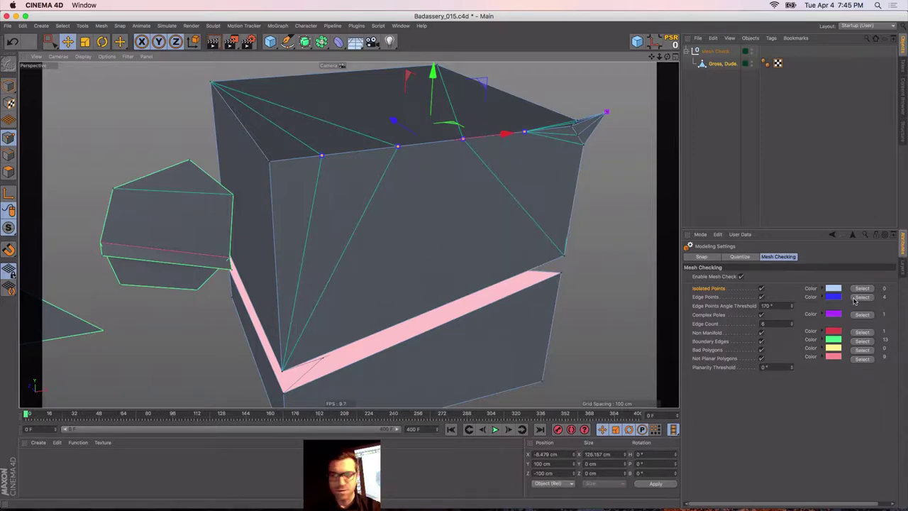
pyautogui.click(860, 299)
pyautogui.press('Delete')
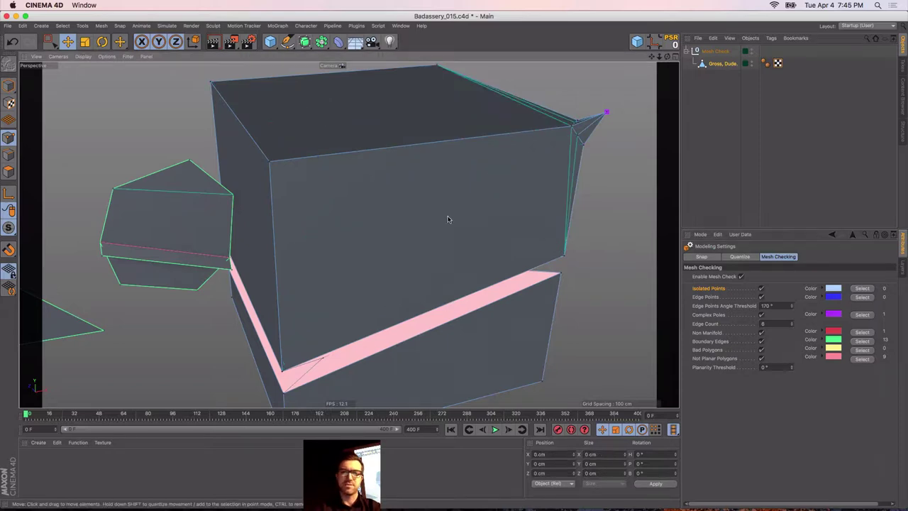
pyautogui.keyDown('alt'); pyautogui.moveTo(415, 207); pyautogui.dragTo(377, 198); pyautogui.keyUp('alt')
pyautogui.keyDown('alt'); pyautogui.moveTo(379, 197); pyautogui.dragTo(345, 208, button='right'); pyautogui.keyUp('alt')
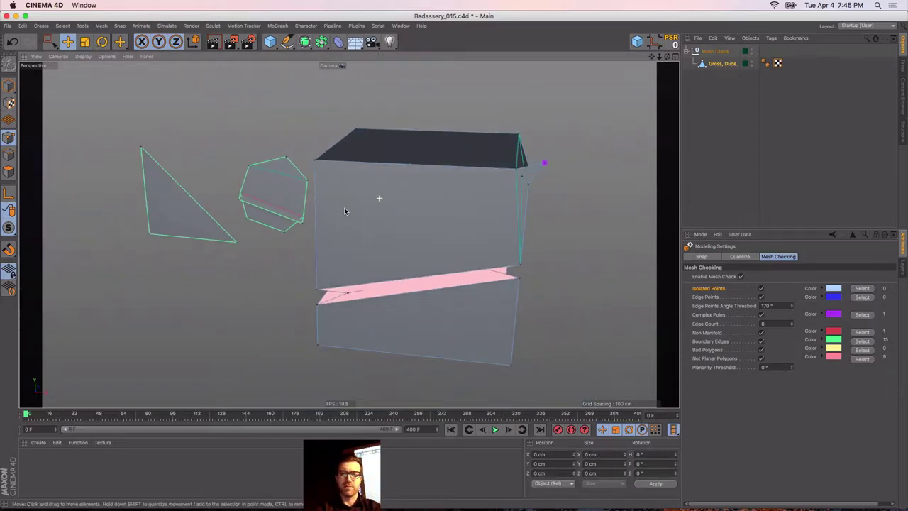
pyautogui.moveTo(398, 197)
pyautogui.keyDown('alt'); pyautogui.mouseDown()
pyautogui.moveTo(371, 196)
pyautogui.moveTo(385, 186)
pyautogui.moveTo(395, 197)
pyautogui.mouseUp(); pyautogui.keyUp('alt')
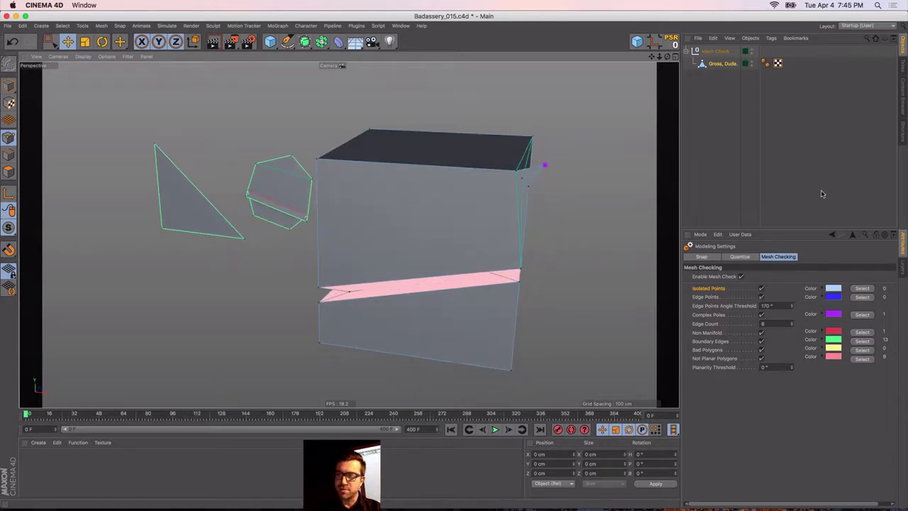
# Reopen the Mesh Checking options starting from the Gross, Dude. object's attributes, and toggle Mesh Check off and on again
pyautogui.click(704, 65)
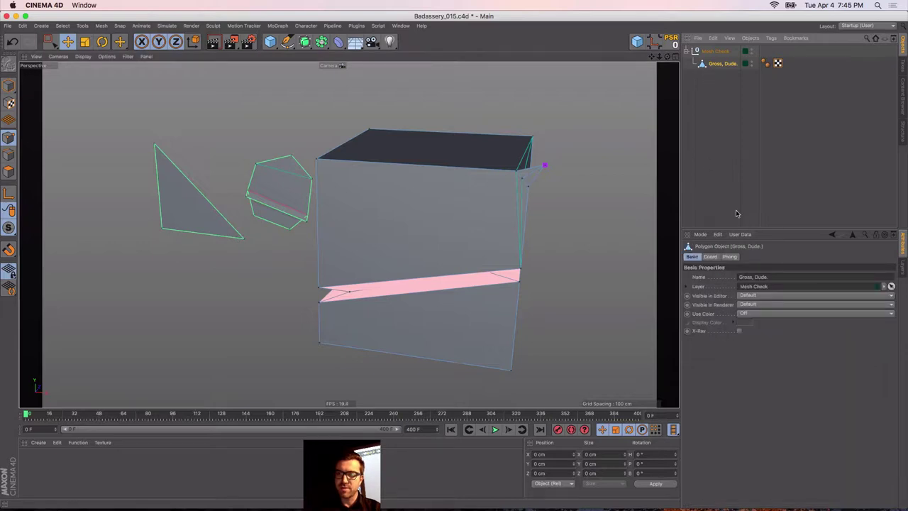
pyautogui.click(700, 234)
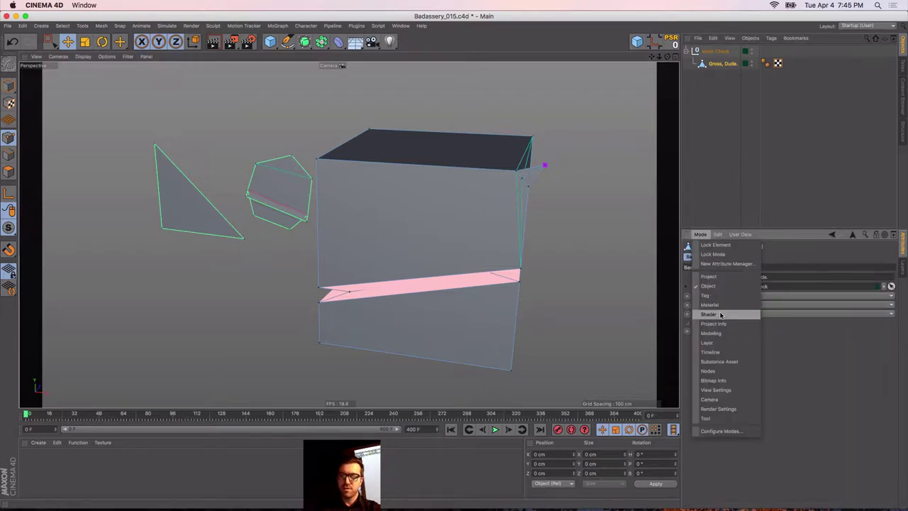
pyautogui.click(712, 333)
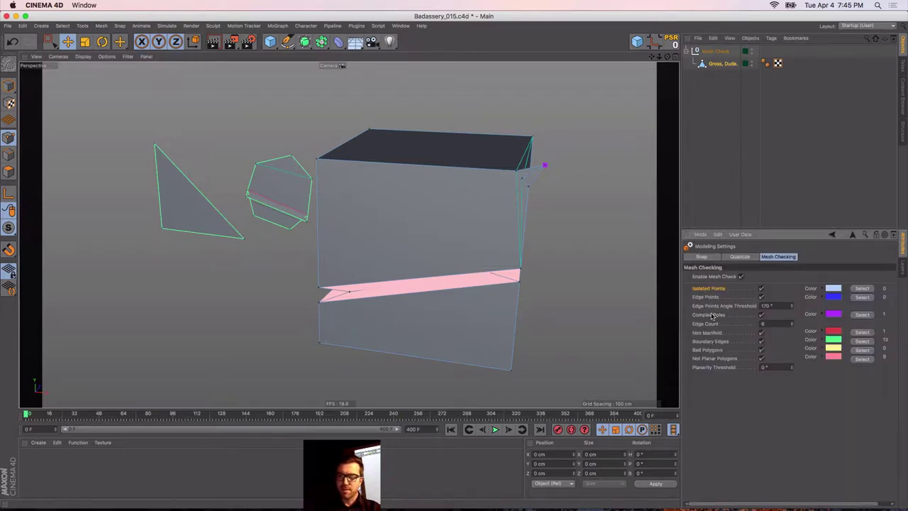
pyautogui.click(703, 258)
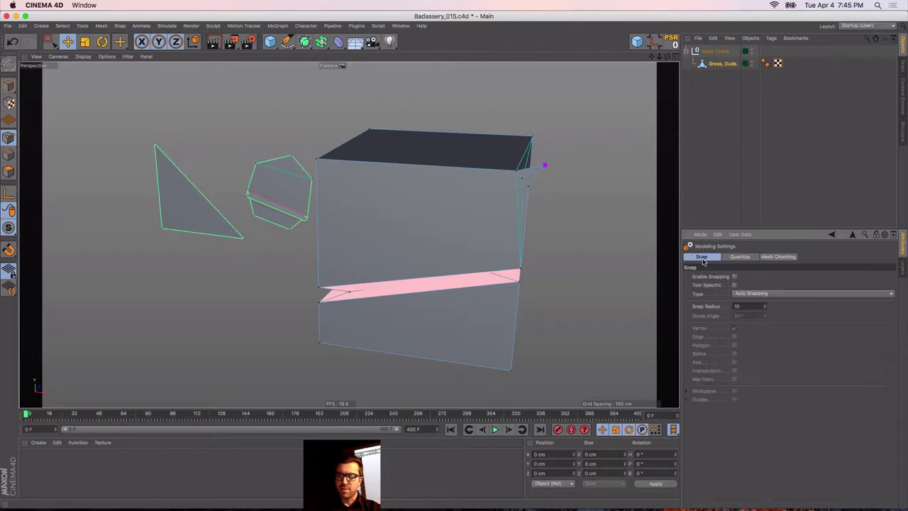
pyautogui.click(778, 257)
pyautogui.click(742, 276)
pyautogui.click(742, 277)
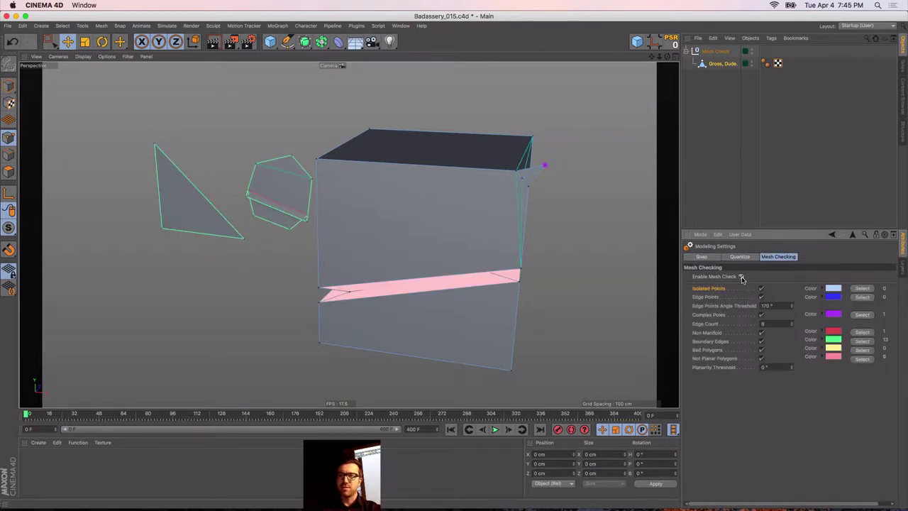
# Search the Commander for "mesh ch", then clear the search and close it
pyautogui.hotkey('shift', 'c')
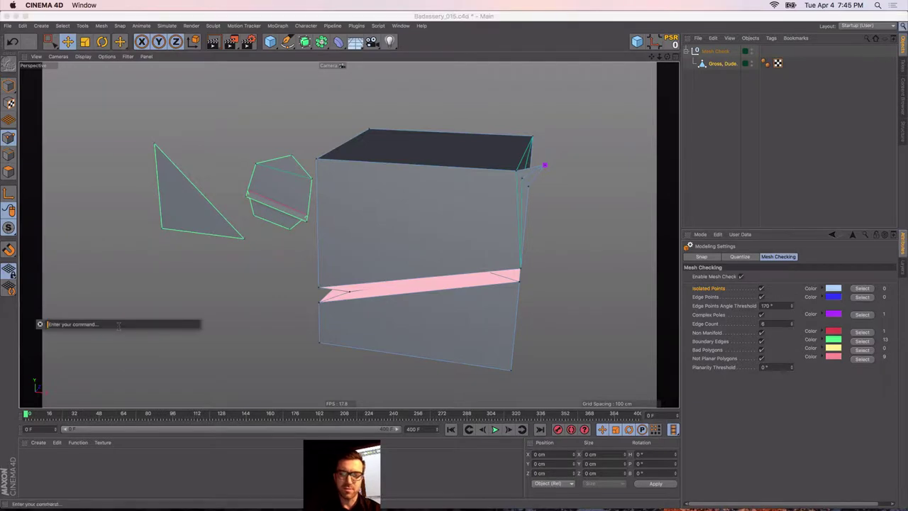
pyautogui.write('mesh ch')
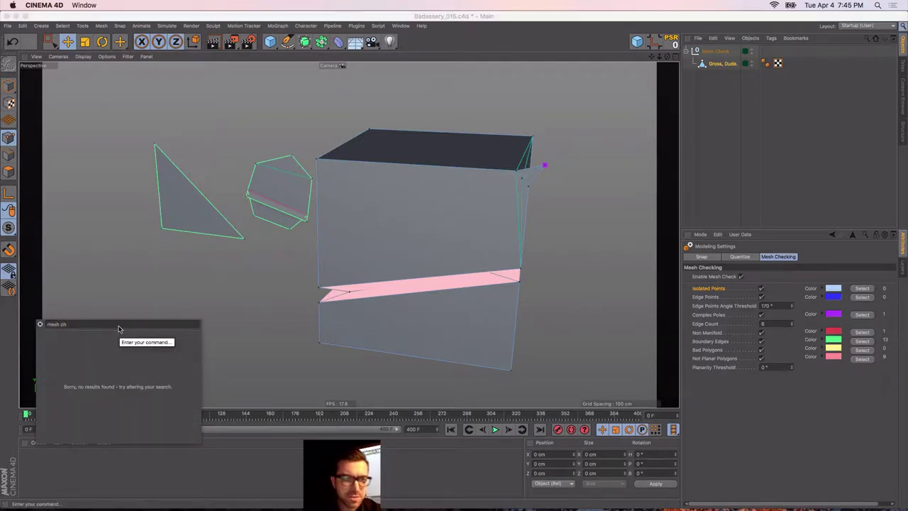
pyautogui.press('BackSpace')
pyautogui.press('BackSpace')
pyautogui.press('BackSpace')
pyautogui.press('BackSpace')
pyautogui.press('BackSpace')
pyautogui.press('BackSpace')
pyautogui.press('BackSpace')
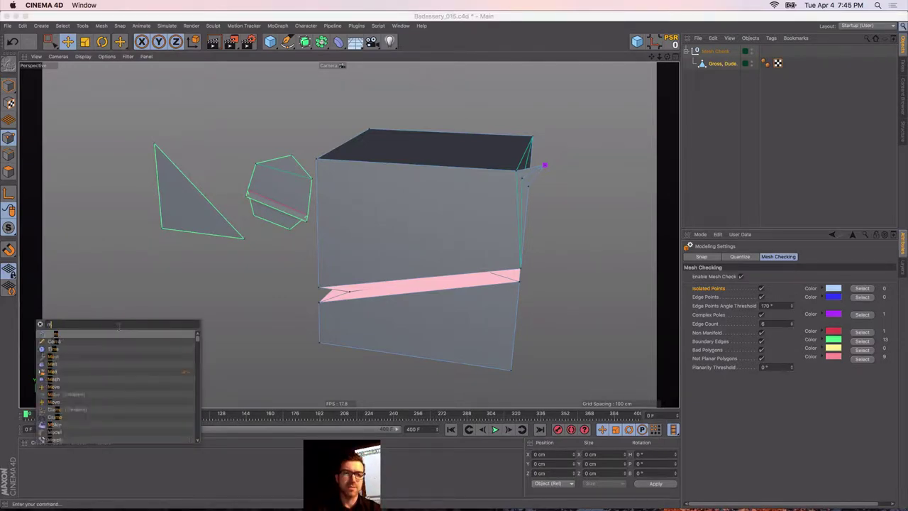
pyautogui.click(771, 257)
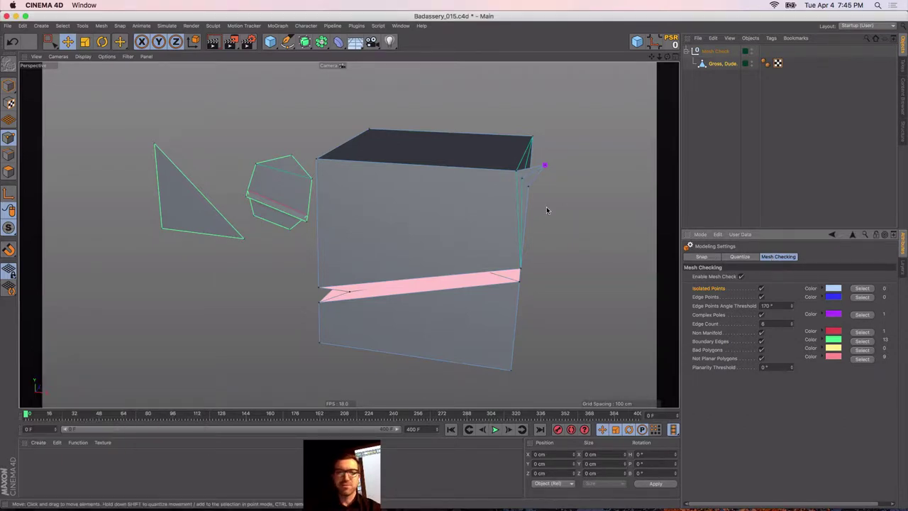
# Select the non-manifold edge flagged by Mesh Check on the small folded shape beside the box
pyautogui.keyDown('alt'); pyautogui.moveTo(446, 193); pyautogui.dragTo(370, 203); pyautogui.keyUp('alt')
pyautogui.keyDown('alt'); pyautogui.moveTo(358, 202); pyautogui.dragTo(442, 220, button='middle'); pyautogui.keyUp('alt')
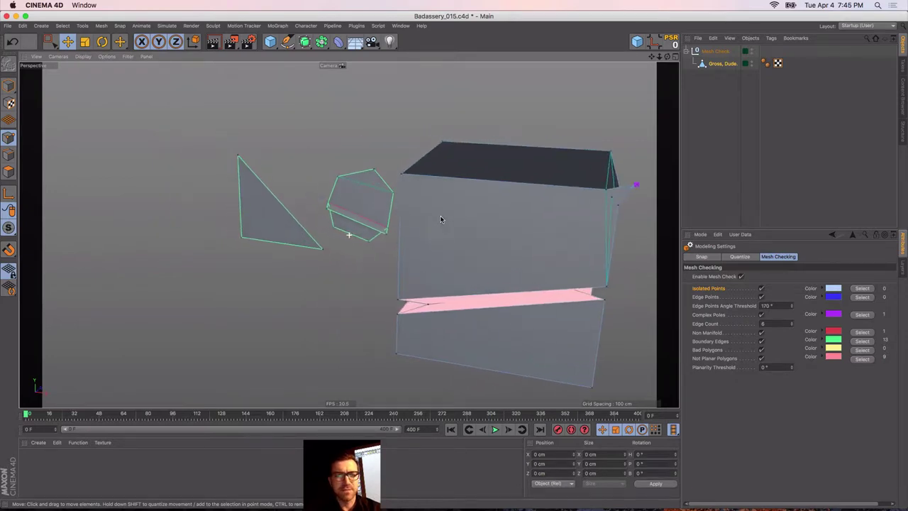
pyautogui.keyDown('alt'); pyautogui.moveTo(364, 202); pyautogui.dragTo(449, 200, button='right'); pyautogui.keyUp('alt')
pyautogui.keyDown('alt'); pyautogui.moveTo(449, 201); pyautogui.dragTo(417, 185); pyautogui.keyUp('alt')
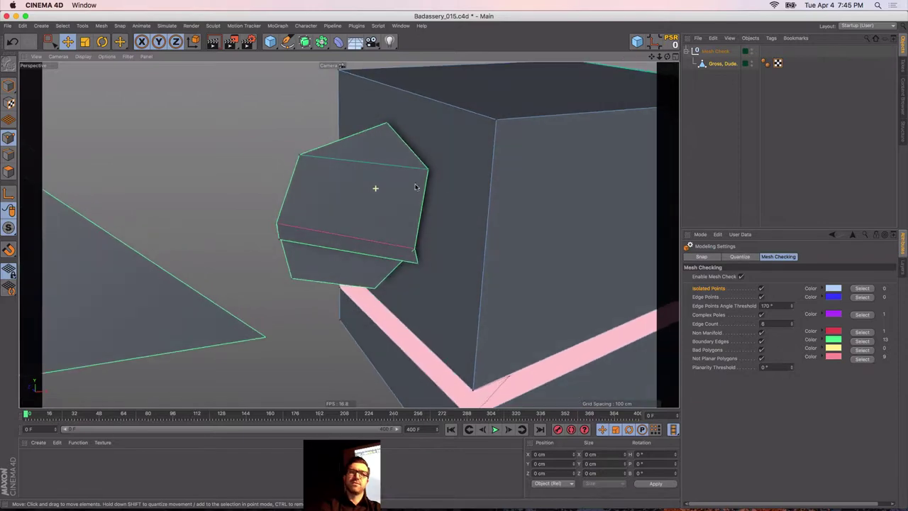
pyautogui.keyDown('alt'); pyautogui.moveTo(327, 195); pyautogui.dragTo(366, 206); pyautogui.keyUp('alt')
pyautogui.keyDown('alt'); pyautogui.moveTo(345, 229); pyautogui.dragTo(429, 223, button='right'); pyautogui.keyUp('alt')
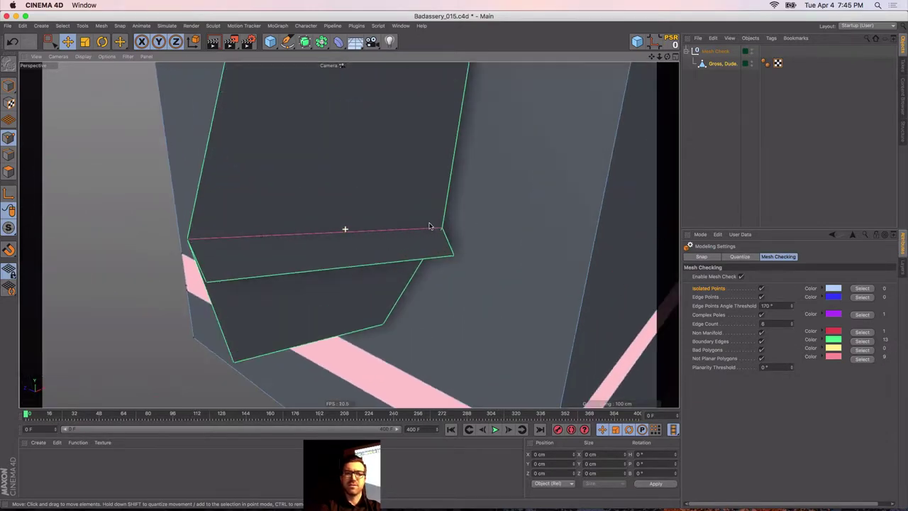
pyautogui.keyDown('alt'); pyautogui.moveTo(397, 203); pyautogui.dragTo(358, 212); pyautogui.keyUp('alt')
pyautogui.keyDown('alt'); pyautogui.moveTo(356, 213); pyautogui.dragTo(316, 205, button='right'); pyautogui.keyUp('alt')
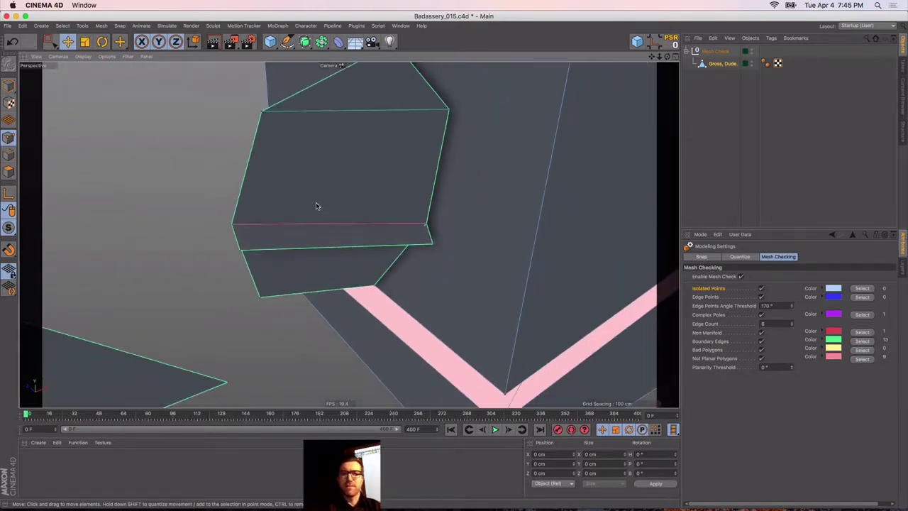
pyautogui.keyDown('alt'); pyautogui.moveTo(349, 235); pyautogui.dragTo(320, 216); pyautogui.keyUp('alt')
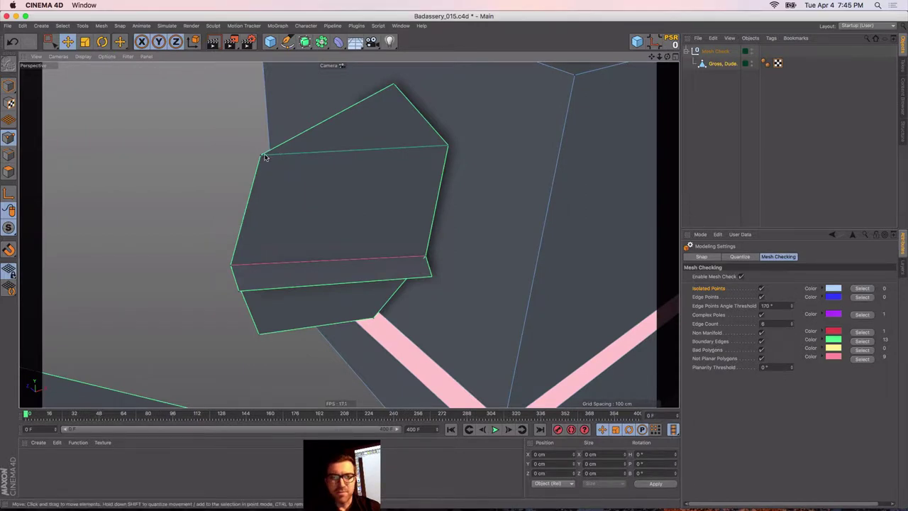
pyautogui.keyDown('alt'); pyautogui.moveTo(364, 152); pyautogui.dragTo(334, 142); pyautogui.keyUp('alt')
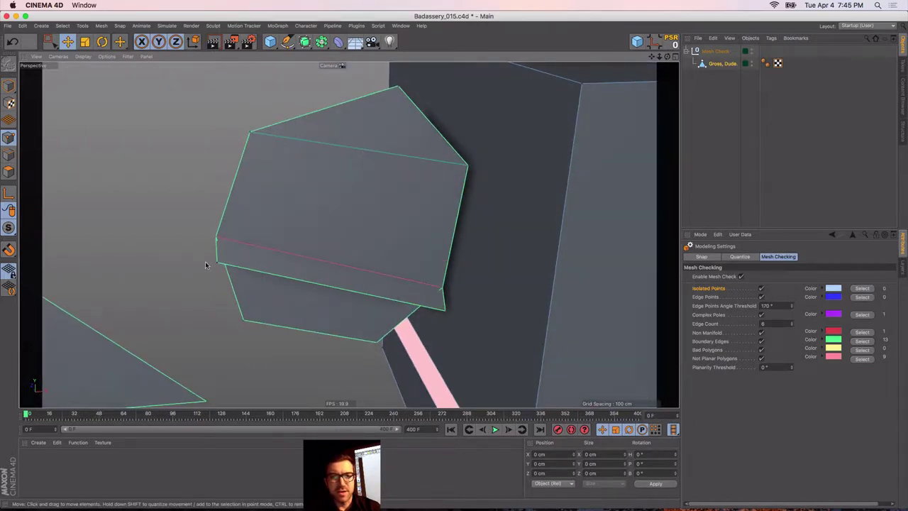
pyautogui.keyDown('alt'); pyautogui.moveTo(348, 235); pyautogui.dragTo(344, 169, button='middle'); pyautogui.keyUp('alt')
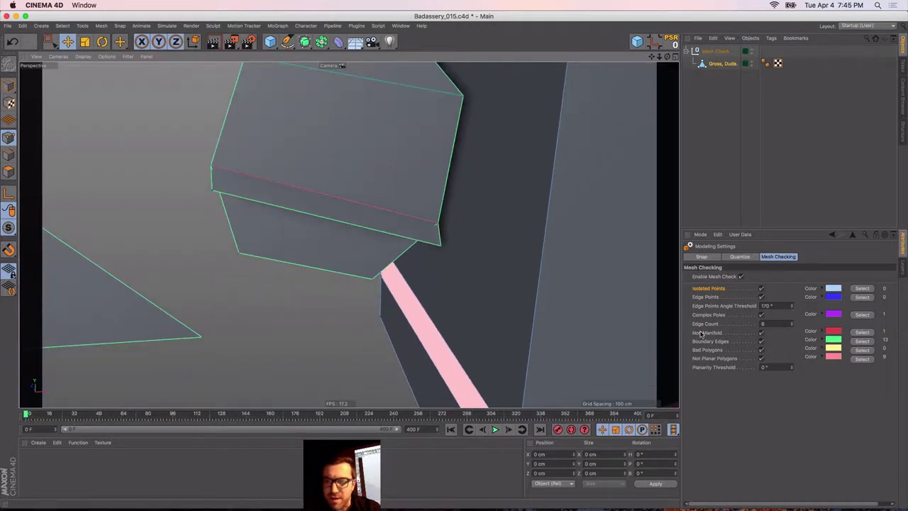
pyautogui.click(858, 332)
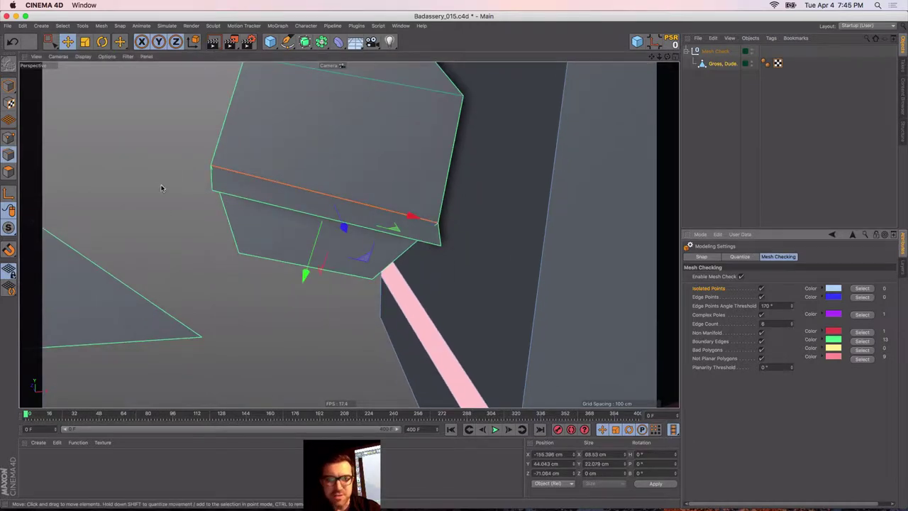
# Examine the selected non-manifold edge and the extra flap attached to it from several angles
pyautogui.keyDown('alt'); pyautogui.moveTo(270, 177); pyautogui.dragTo(298, 187); pyautogui.keyUp('alt')
pyautogui.keyDown('alt'); pyautogui.moveTo(299, 186); pyautogui.dragTo(359, 184, button='right'); pyautogui.keyUp('alt')
pyautogui.keyDown('alt'); pyautogui.moveTo(286, 191); pyautogui.dragTo(306, 191); pyautogui.keyUp('alt')
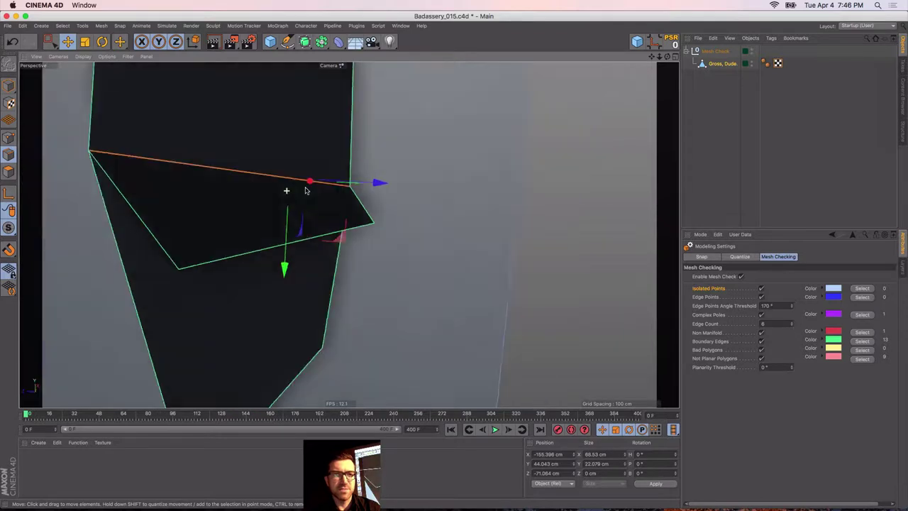
pyautogui.keyDown('alt'); pyautogui.moveTo(304, 187); pyautogui.dragTo(261, 199, button='right'); pyautogui.keyUp('alt')
pyautogui.keyDown('alt'); pyautogui.moveTo(244, 178); pyautogui.dragTo(251, 181); pyautogui.keyUp('alt')
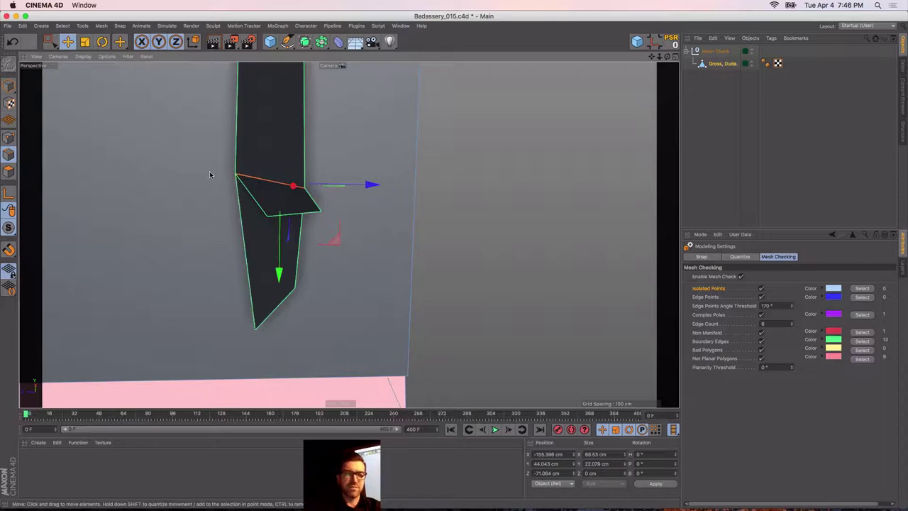
pyautogui.keyDown('alt'); pyautogui.moveTo(357, 147); pyautogui.dragTo(328, 154); pyautogui.keyUp('alt')
pyautogui.keyDown('alt'); pyautogui.moveTo(347, 149); pyautogui.dragTo(257, 177, button='right'); pyautogui.keyUp('alt')
pyautogui.keyDown('alt'); pyautogui.moveTo(395, 128); pyautogui.dragTo(332, 136); pyautogui.keyUp('alt')
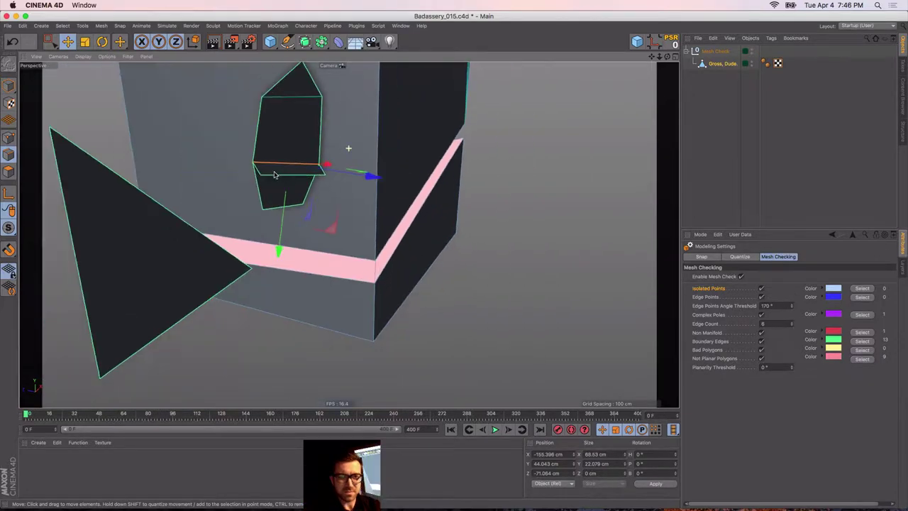
pyautogui.keyDown('alt'); pyautogui.moveTo(383, 183); pyautogui.dragTo(428, 159); pyautogui.keyUp('alt')
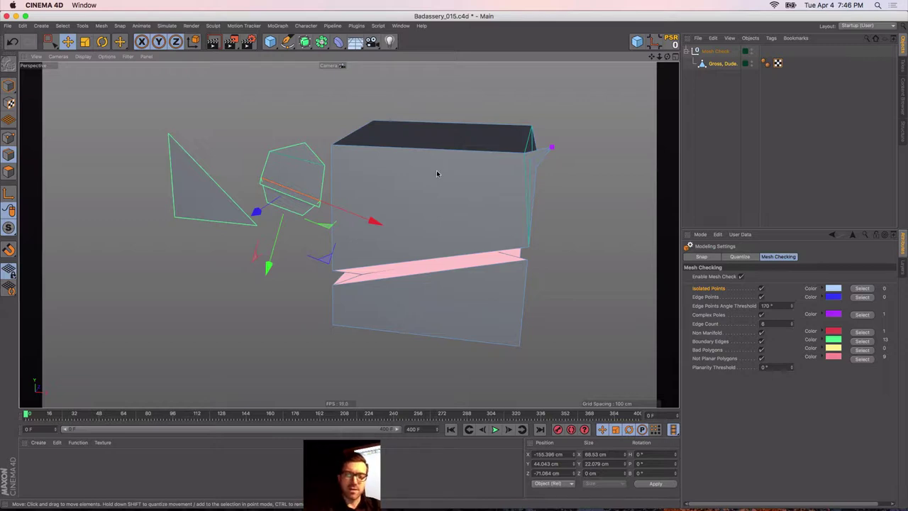
# Deselect the mesh and switch the soloed layer from Mesh Check to MoText Set Driven
pyautogui.click(728, 115)
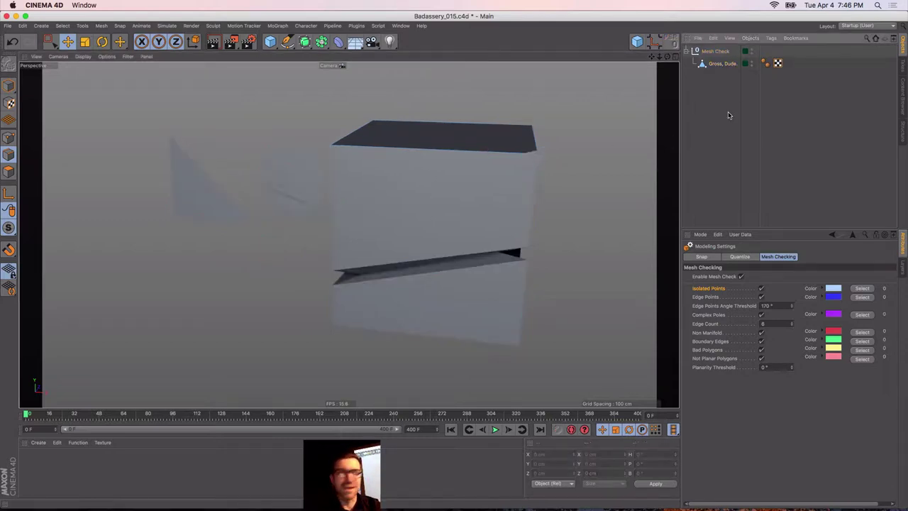
pyautogui.click(904, 273)
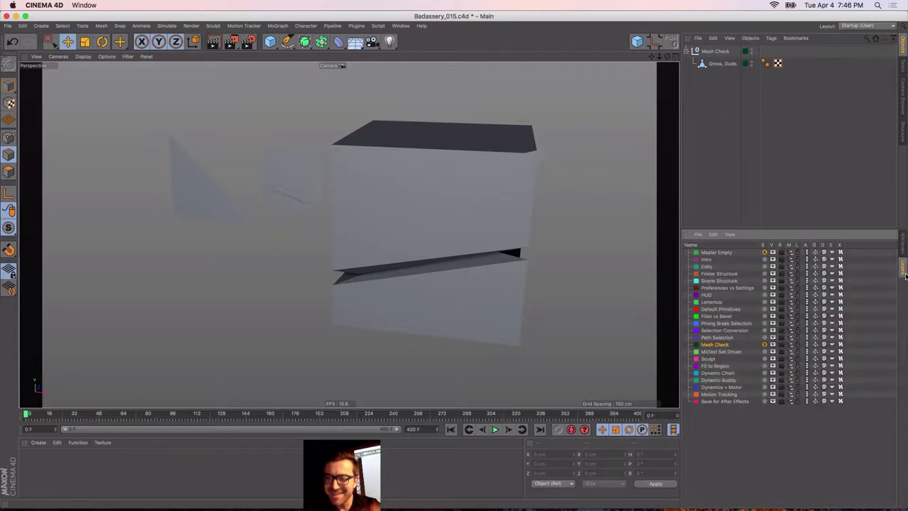
pyautogui.click(726, 352)
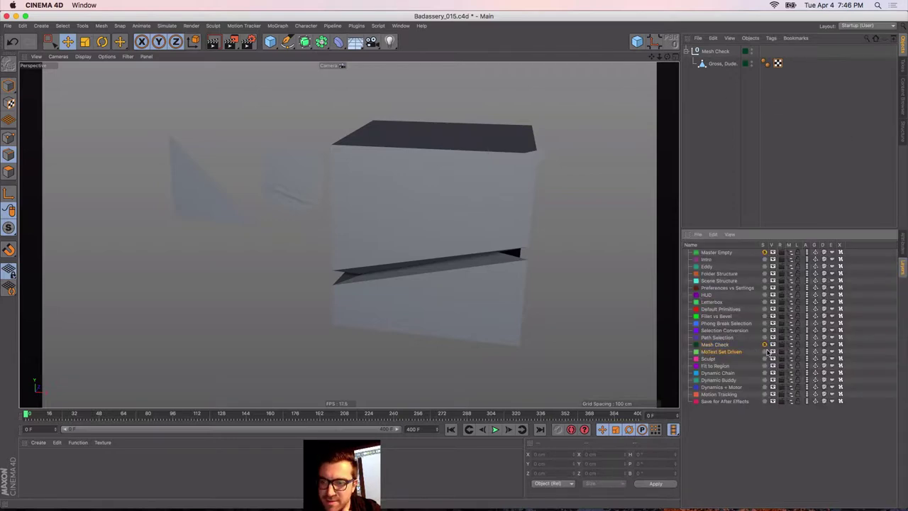
pyautogui.click(764, 345)
pyautogui.click(765, 352)
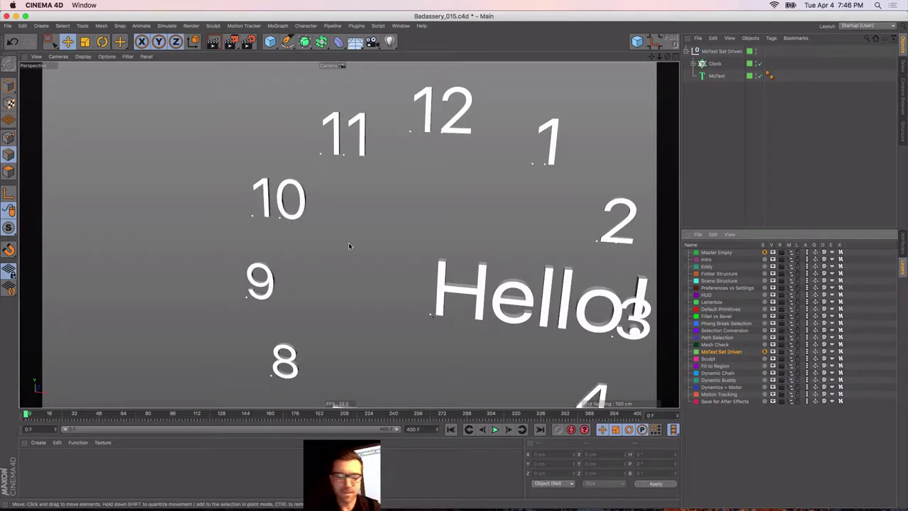
# Move the "Hello!" MoText object along its X axis to the centre of the clock numbers
pyautogui.keyDown('alt'); pyautogui.moveTo(432, 273); pyautogui.dragTo(361, 256, button='middle'); pyautogui.keyUp('alt')
pyautogui.keyDown('alt'); pyautogui.moveTo(378, 254); pyautogui.dragTo(384, 251); pyautogui.keyUp('alt')
pyautogui.keyDown('alt'); pyautogui.moveTo(383, 251); pyautogui.dragTo(364, 250, button='right'); pyautogui.keyUp('alt')
pyautogui.keyDown('alt'); pyautogui.moveTo(391, 243); pyautogui.dragTo(416, 229, button='middle'); pyautogui.keyUp('alt')
pyautogui.click(414, 230)
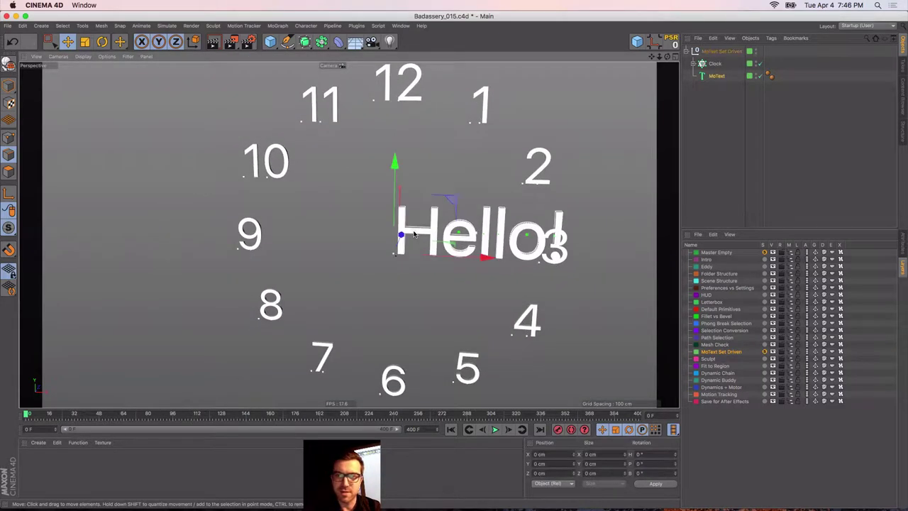
pyautogui.click(704, 78)
pyautogui.moveTo(480, 264); pyautogui.dragTo(405, 268)
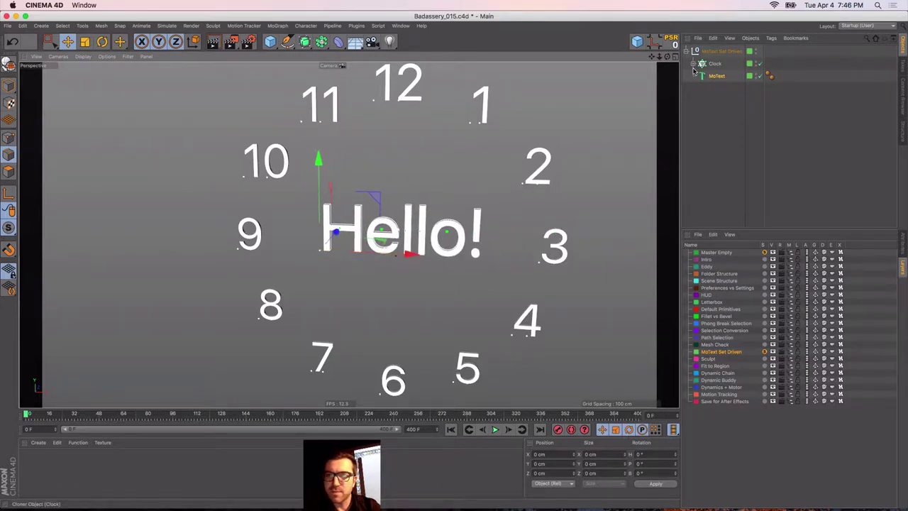
# Expand the Clock cloner's children and show the cloner's Object settings
pyautogui.click(694, 64)
pyautogui.click(702, 64)
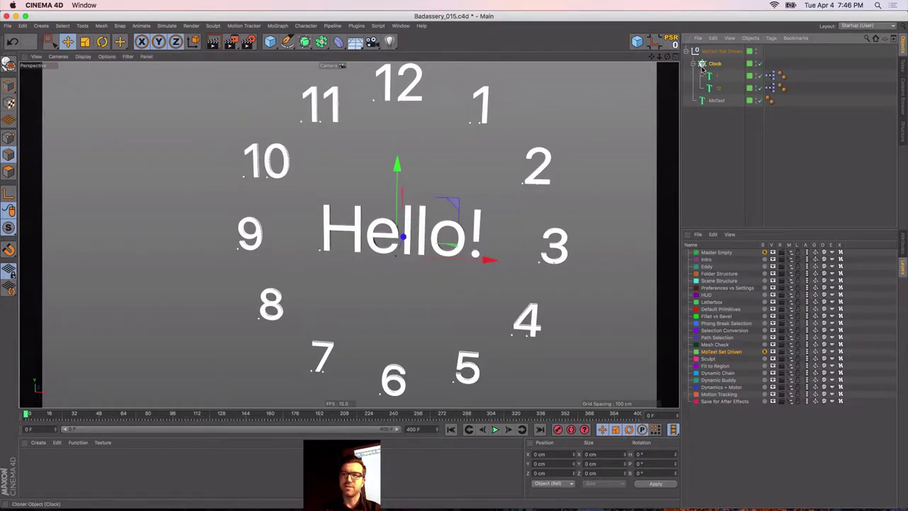
pyautogui.click(903, 241)
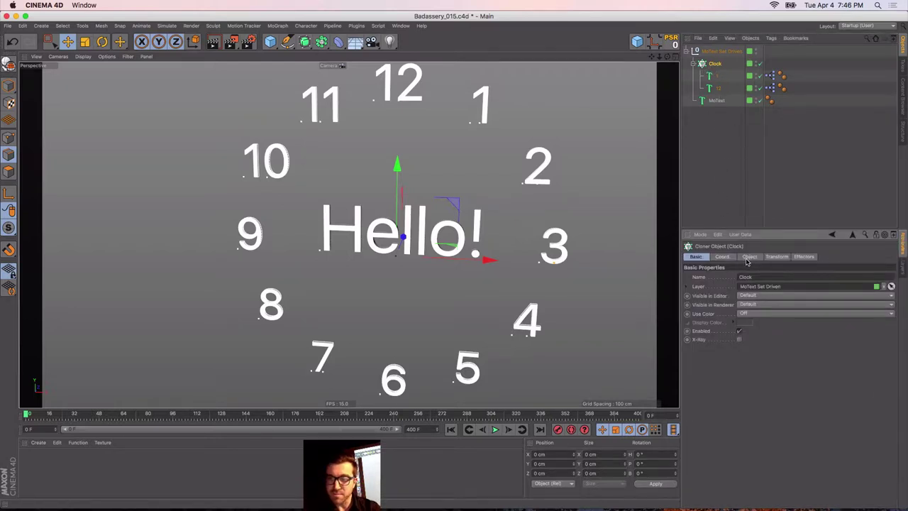
pyautogui.click(749, 257)
# Review the text properties of the Clock's child objects 1 and 12 alongside the cloner's Object settings, then deselect
pyautogui.click(709, 75)
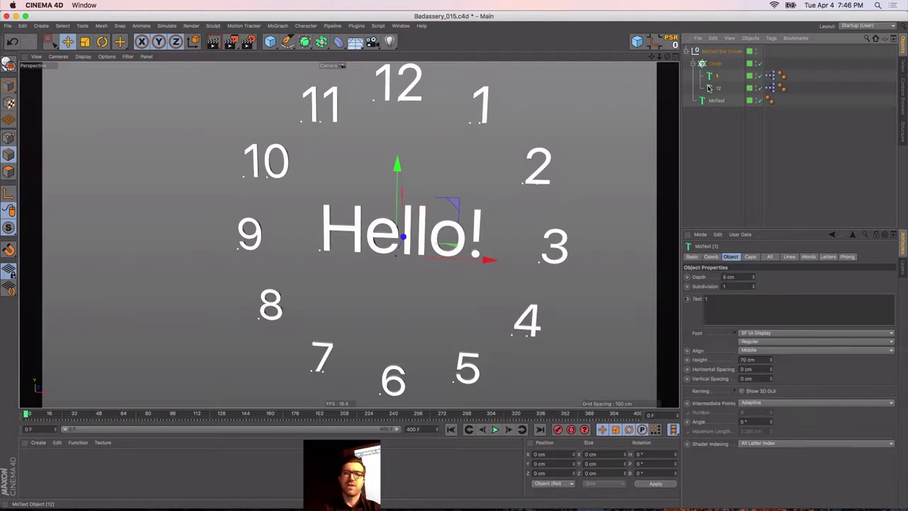
pyautogui.click(710, 77)
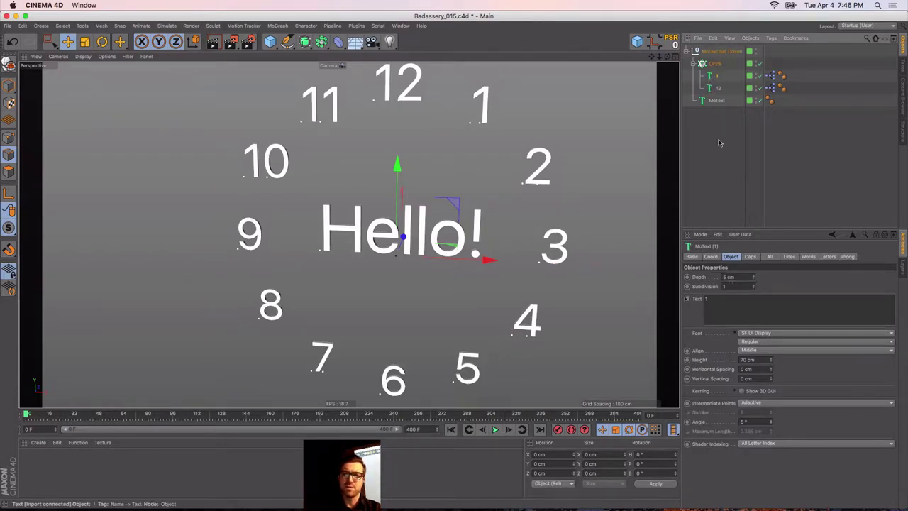
pyautogui.click(716, 88)
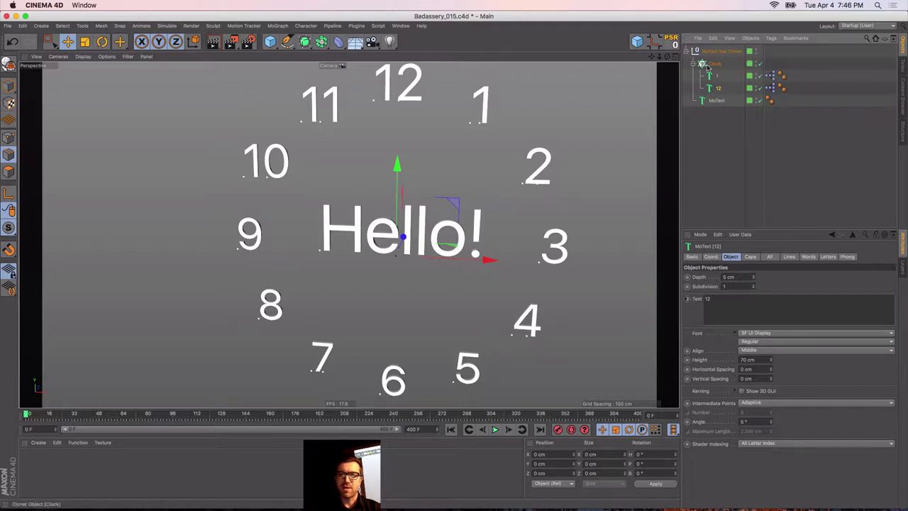
pyautogui.click(709, 64)
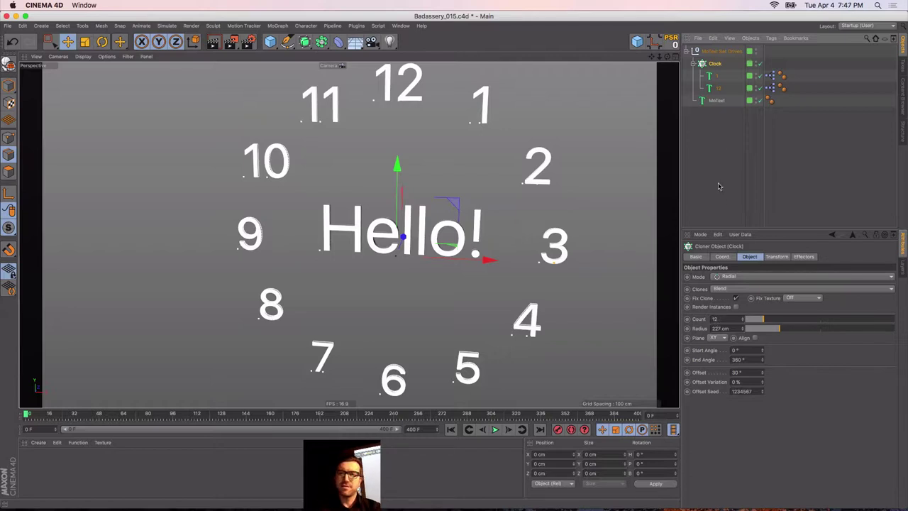
pyautogui.click(714, 88)
pyautogui.click(736, 310)
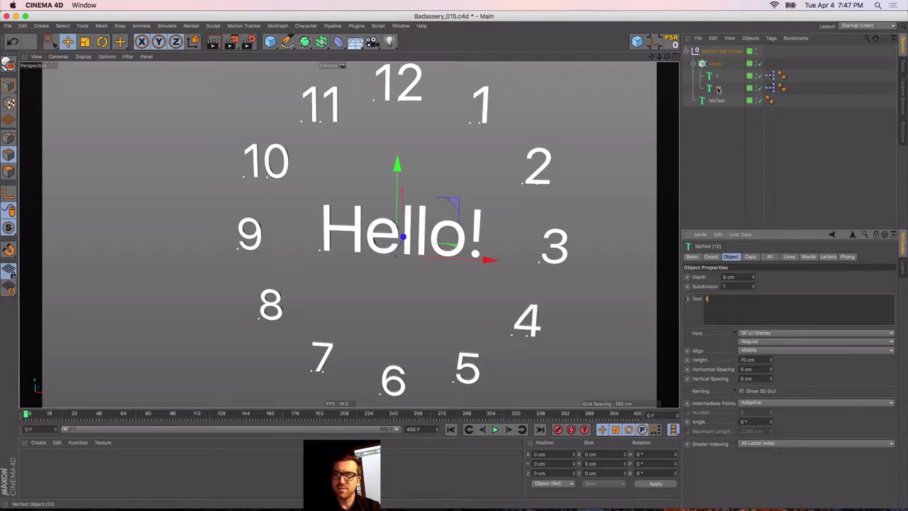
pyautogui.click(715, 126)
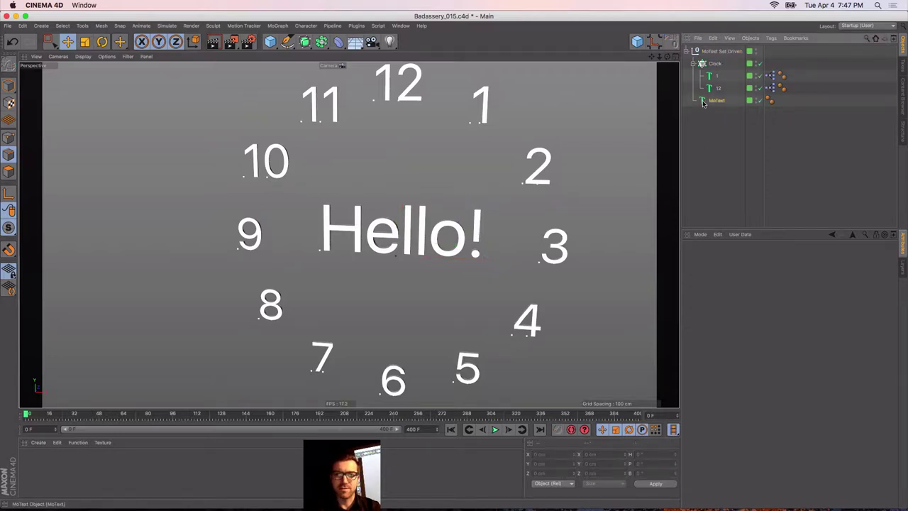
# Rename the MoText object as "Hello! Cool kldhfikjads"
pyautogui.click(702, 104)
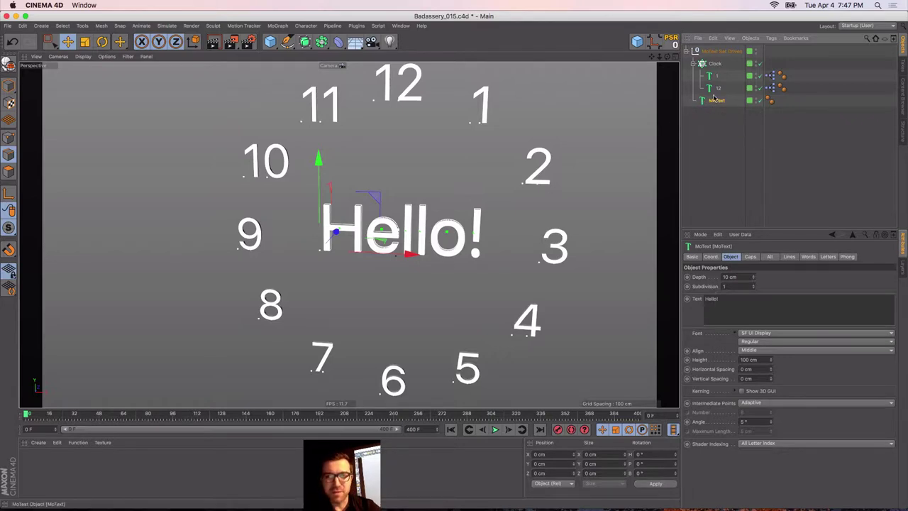
pyautogui.doubleClick(714, 103)
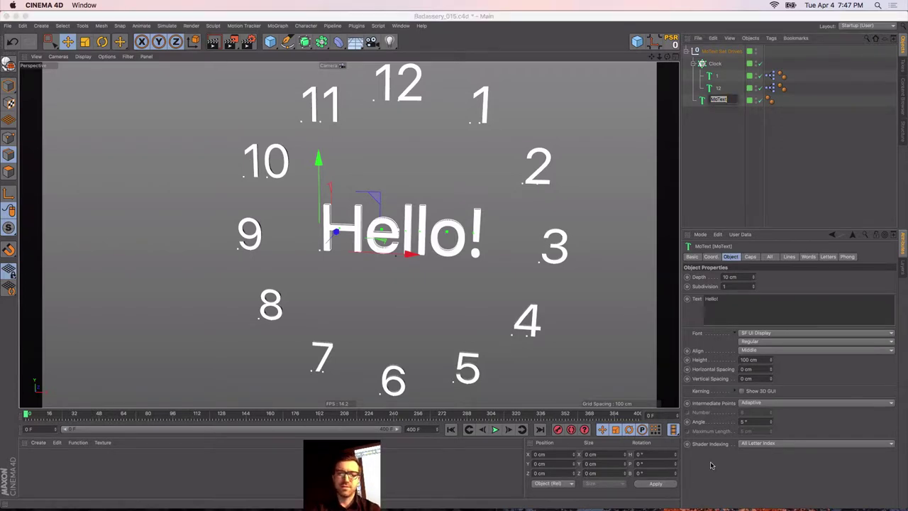
pyautogui.write('Hello!')
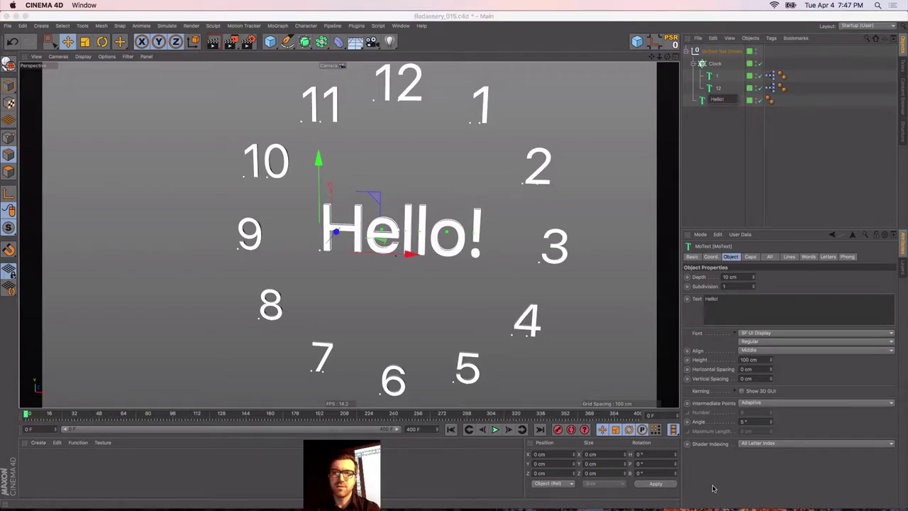
pyautogui.write(' Cool')
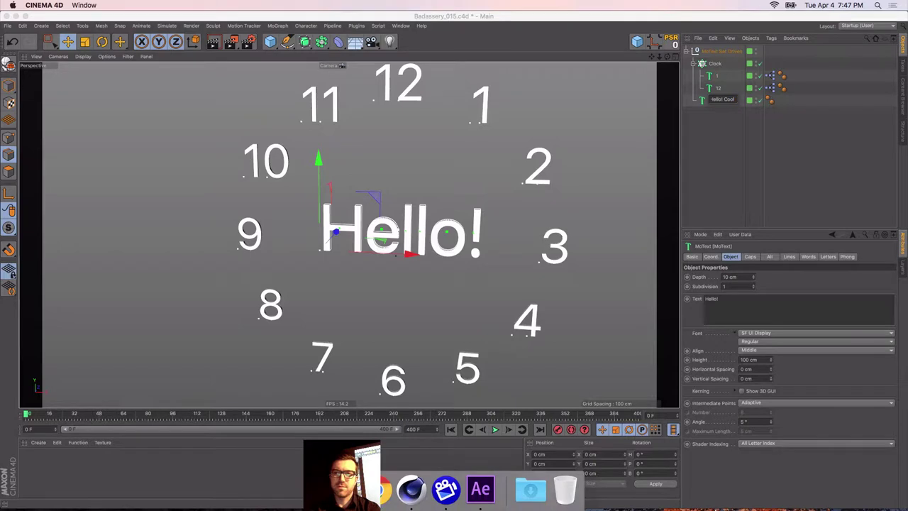
pyautogui.write(' kldhfikjads')
pyautogui.press('Return')
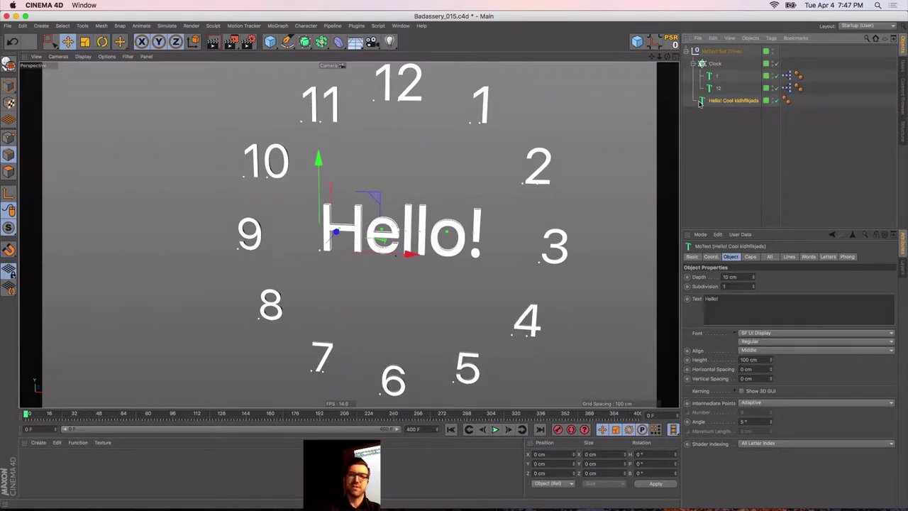
# Set the text of the "Hello! Cool kldhfikjads" MoText object to "Hello..." and deselect it
pyautogui.click(717, 75)
pyautogui.click(703, 103)
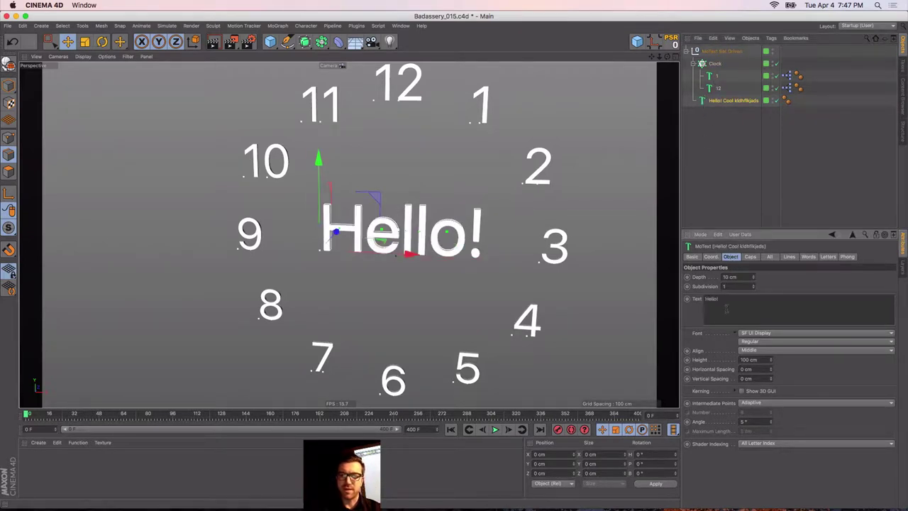
pyautogui.moveTo(727, 309); pyautogui.dragTo(679, 297)
pyautogui.write('Hello')
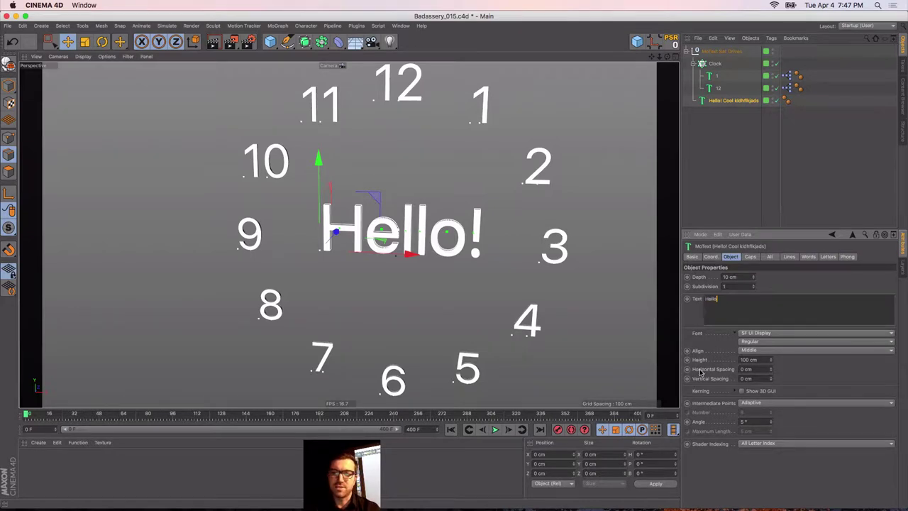
pyautogui.write('...')
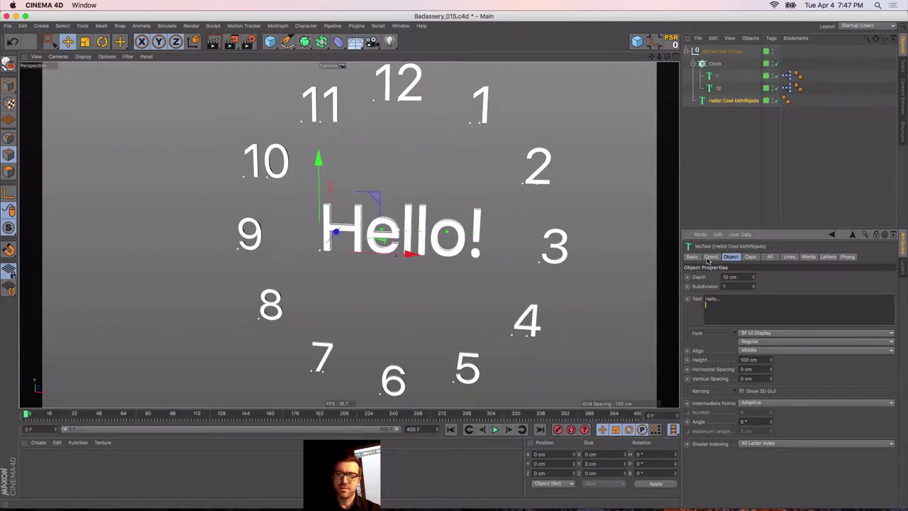
pyautogui.click(713, 181)
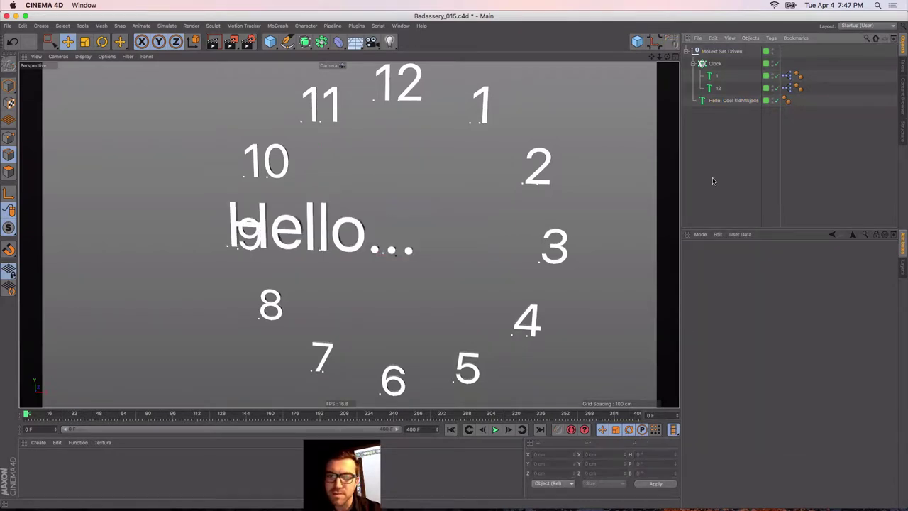
pyautogui.click(706, 100)
pyautogui.click(716, 318)
pyautogui.click(717, 220)
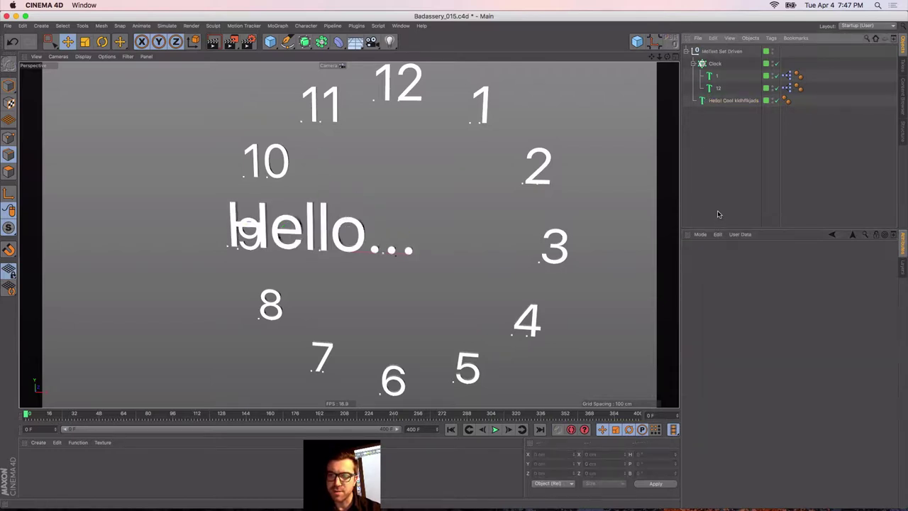
# Set the Name property of the "Hello! Cool kldhfikjads" MoText object as an XPresso driver
pyautogui.click(713, 100)
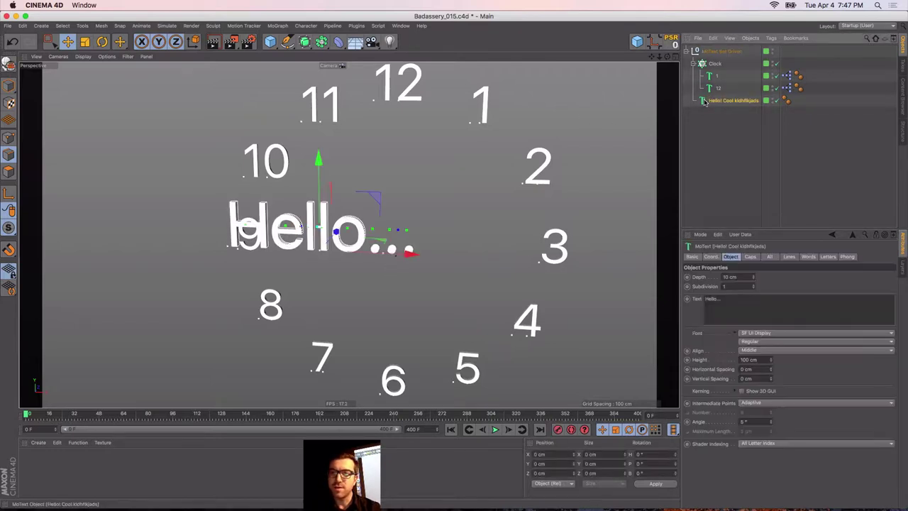
pyautogui.click(691, 256)
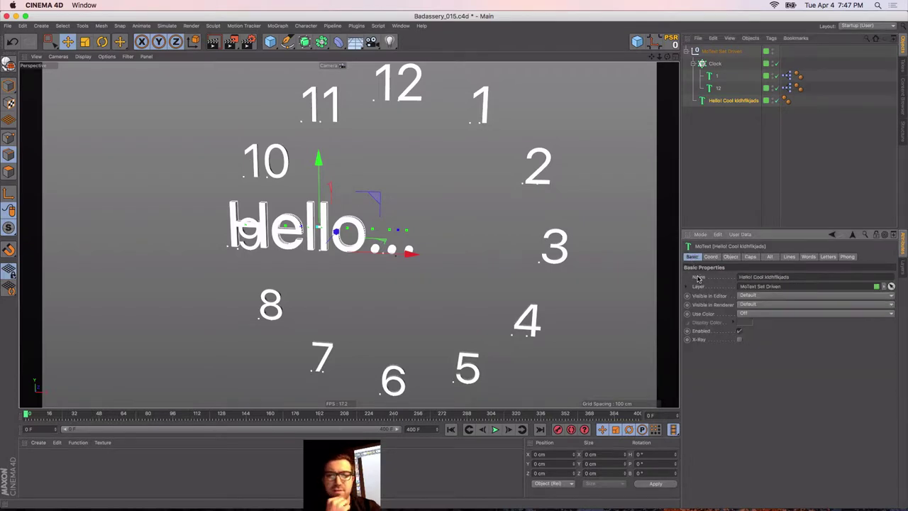
pyautogui.rightClick(698, 280)
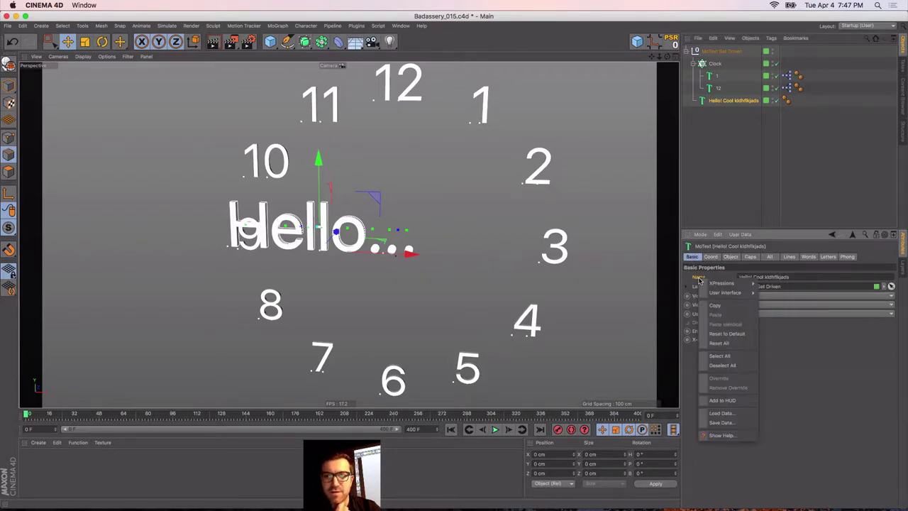
pyautogui.moveTo(716, 283)
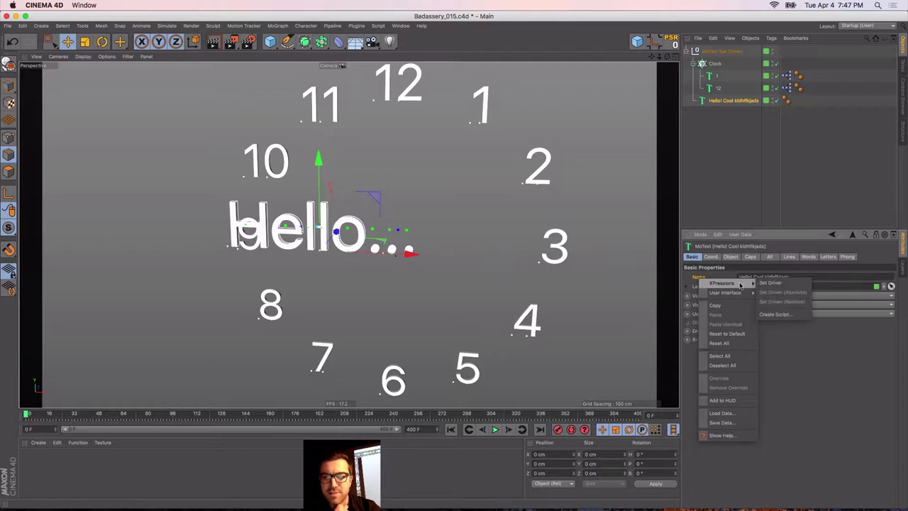
pyautogui.click(771, 284)
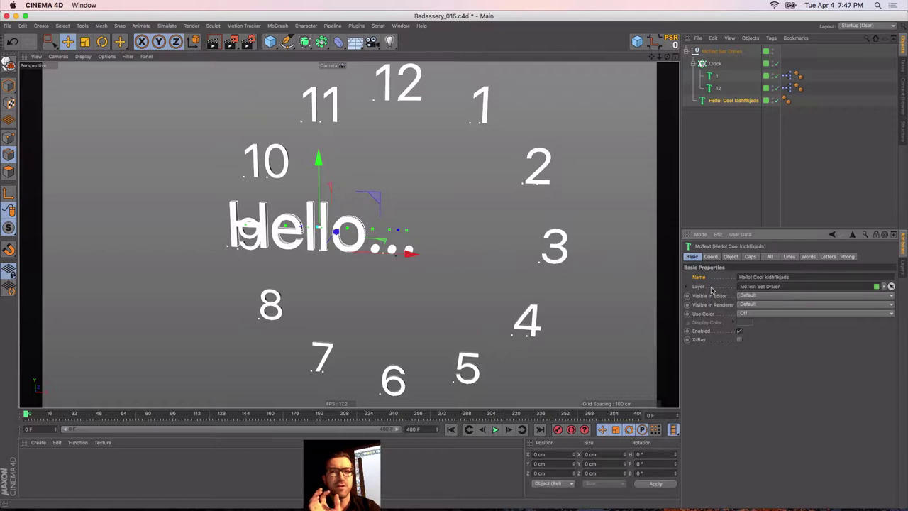
# Make the MoText object's Text property driven by its name with Set Driven (Absolute)
pyautogui.click(729, 256)
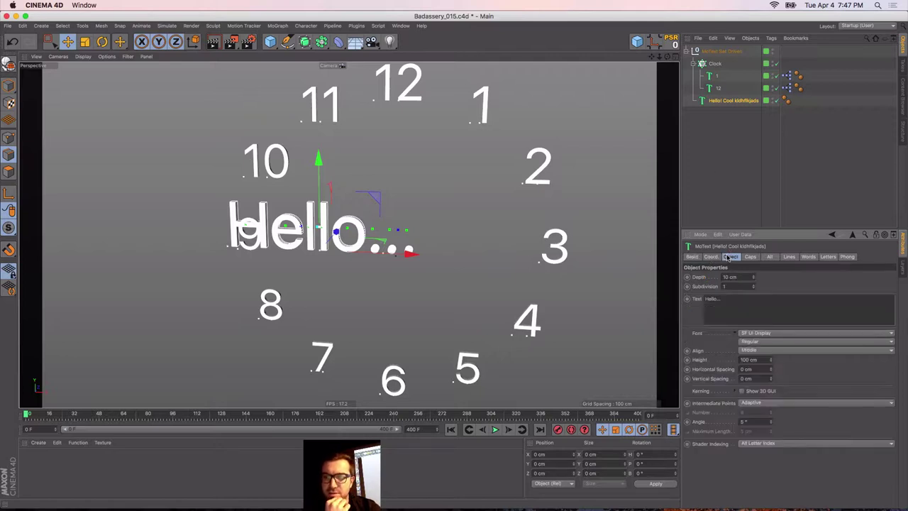
pyautogui.rightClick(698, 299)
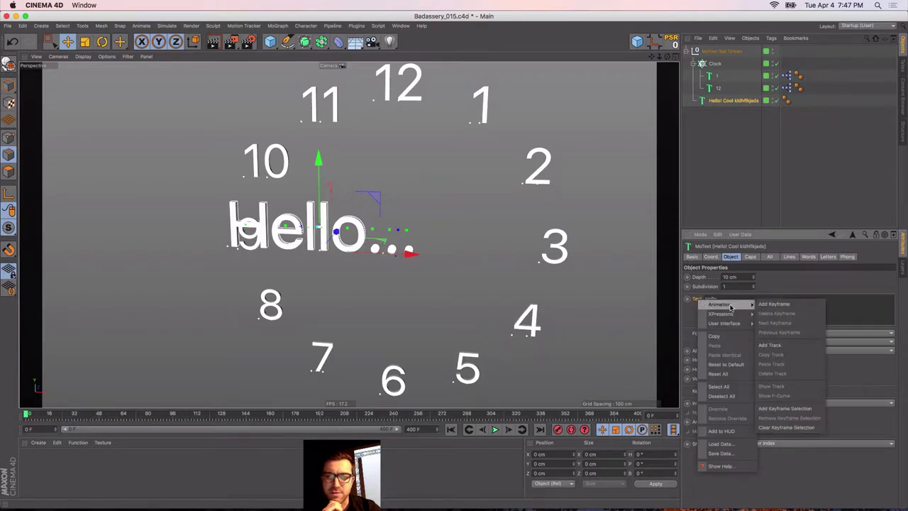
pyautogui.moveTo(734, 314)
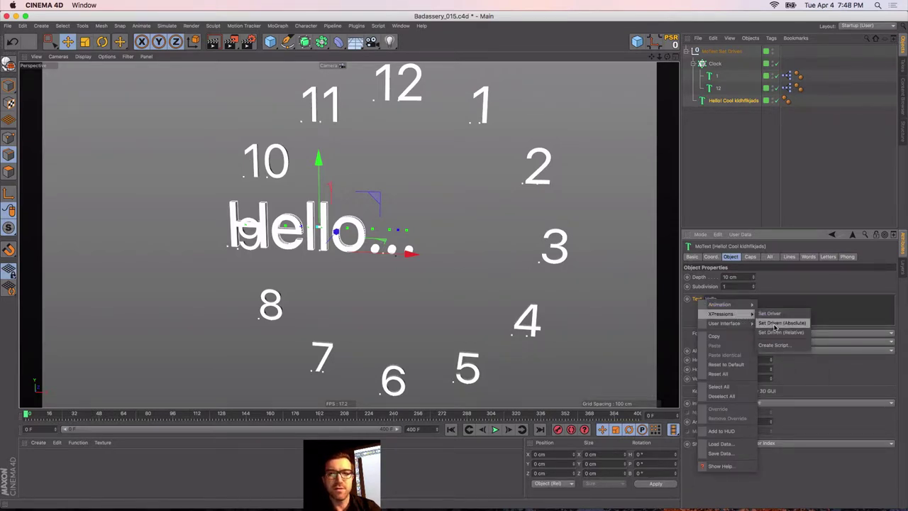
pyautogui.click(776, 324)
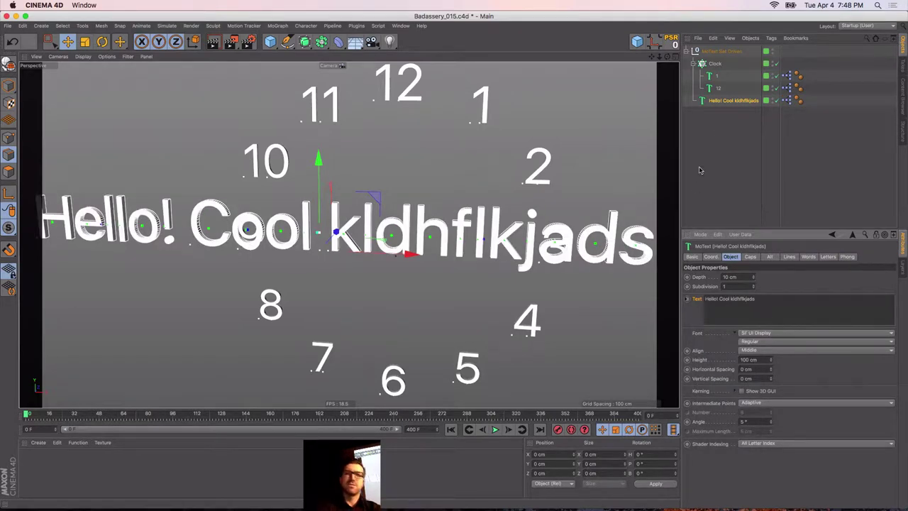
# Shorten the MoText object's name to "Hello!" and move it along its X axis towards the centre of the clock numbers
pyautogui.doubleClick(722, 100)
pyautogui.click(722, 100)
pyautogui.moveTo(725, 99); pyautogui.dragTo(739, 138)
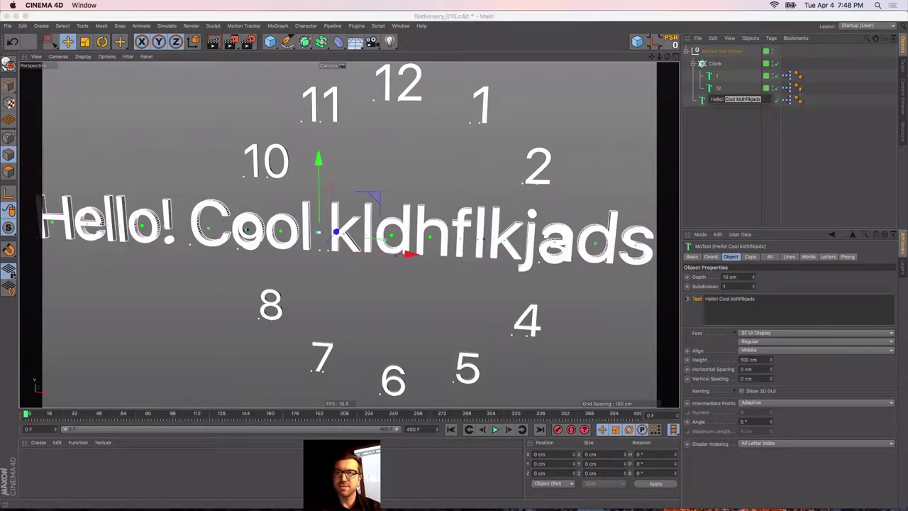
pyautogui.press('BackSpace')
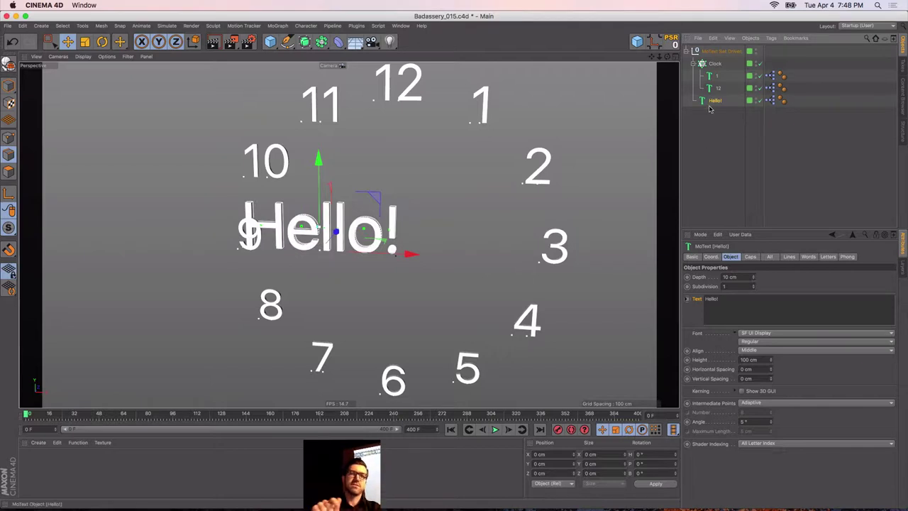
pyautogui.moveTo(411, 253); pyautogui.dragTo(474, 255)
pyautogui.press('super+z')
# Duplicate the "Hello!" MoText as its own child named "ok" and move the copy along X to the clock's 3
pyautogui.keyDown('ctrl'); pyautogui.moveTo(714, 100); pyautogui.dragTo(716, 104); pyautogui.keyUp('ctrl')
pyautogui.doubleClick(722, 112)
pyautogui.write('ok')
pyautogui.press('Return')
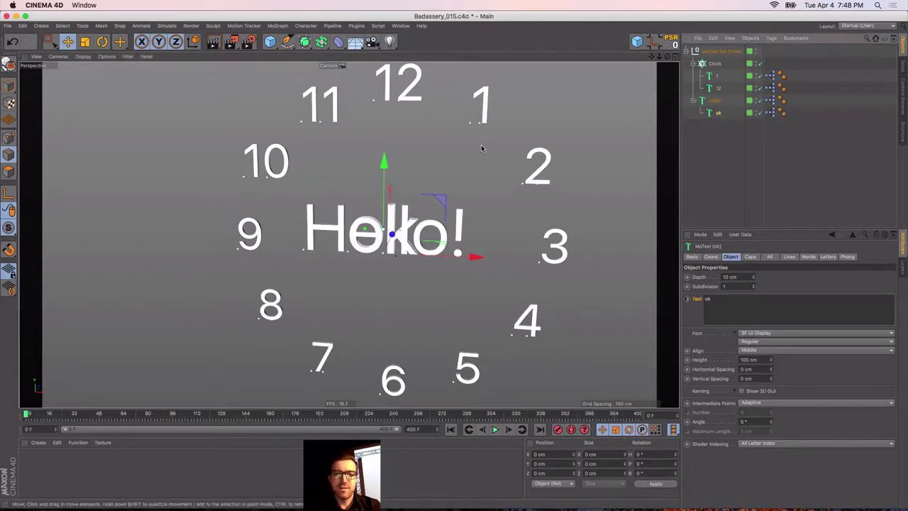
pyautogui.moveTo(490, 256); pyautogui.dragTo(687, 268)
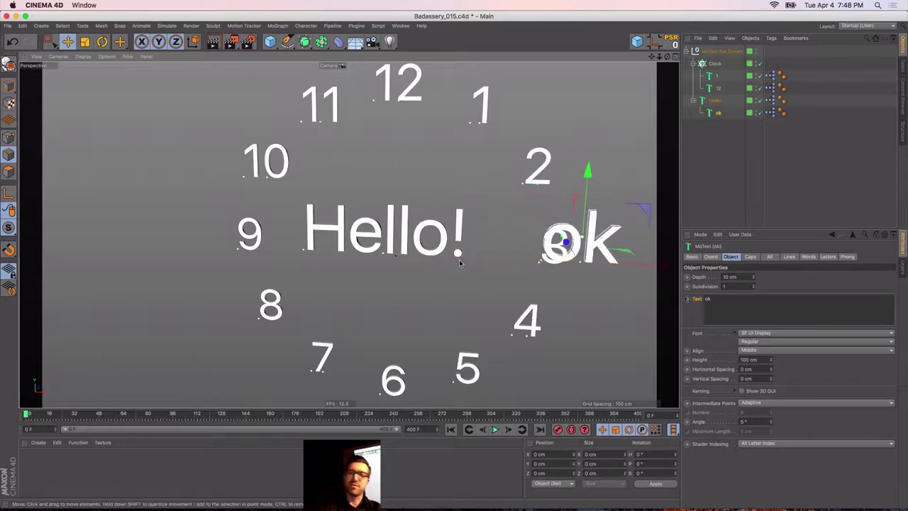
# Delete the "ok" copy and move the "Hello!" MoText slightly further along its X axis to centre it in the clock
pyautogui.click(731, 123)
pyautogui.click(712, 114)
pyautogui.press('Delete')
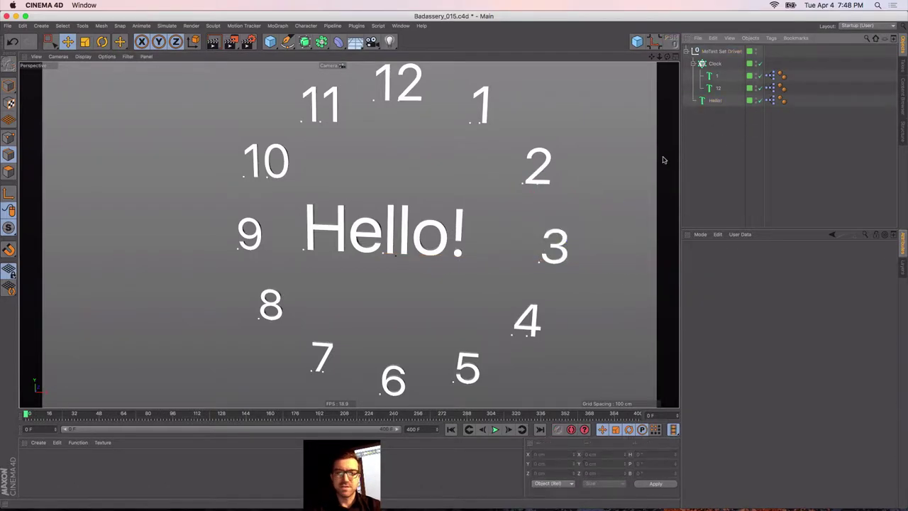
pyautogui.click(706, 103)
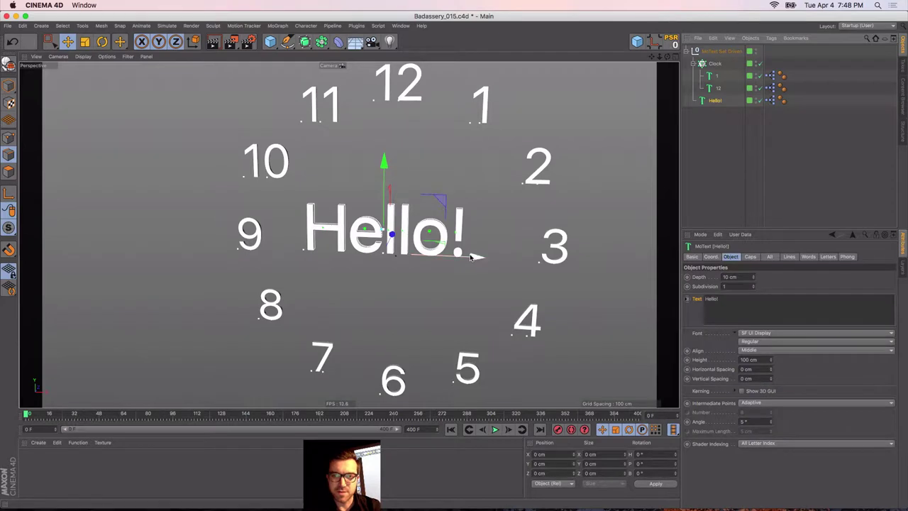
pyautogui.moveTo(471, 258); pyautogui.dragTo(488, 262)
# Rename the Clock cloner's child object 12 as 6
pyautogui.click(718, 88)
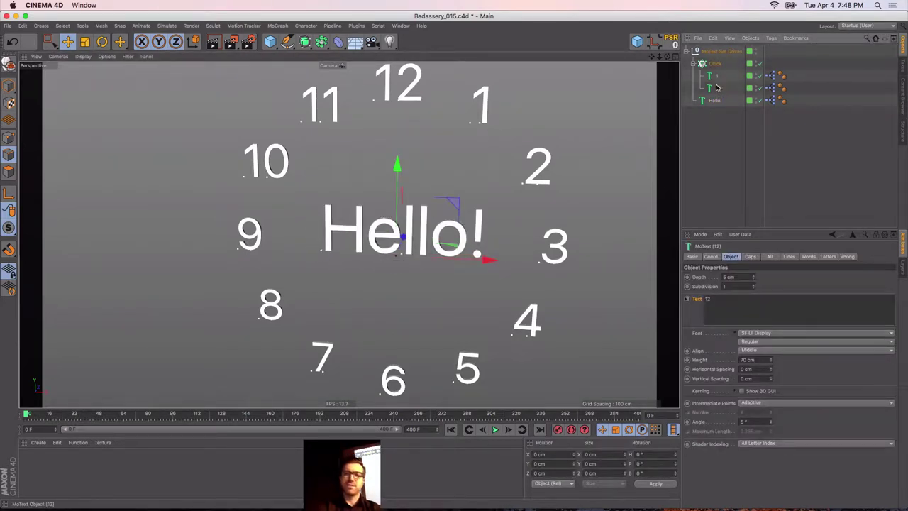
pyautogui.doubleClick(718, 88)
pyautogui.write('6')
pyautogui.press('Return')
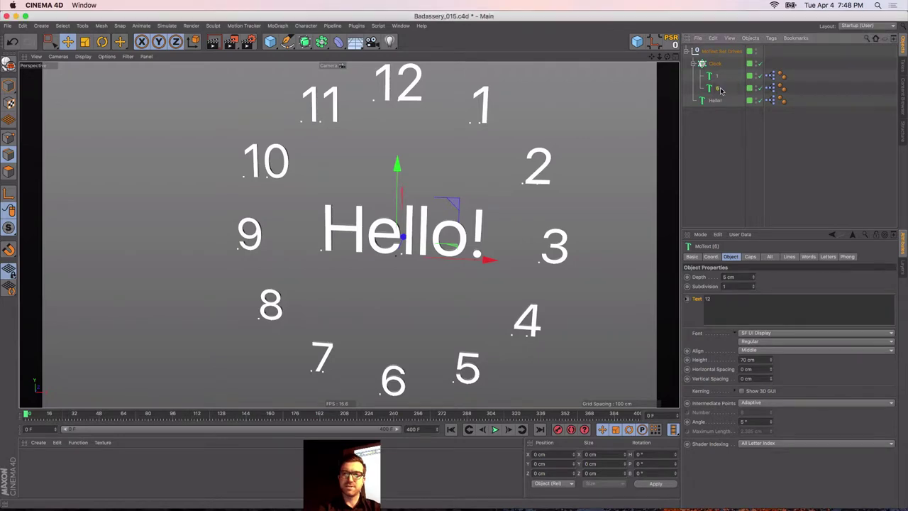
pyautogui.keyDown('alt'); pyautogui.moveTo(364, 182); pyautogui.dragTo(339, 177, button='right'); pyautogui.keyUp('alt')
pyautogui.keyDown('alt'); pyautogui.moveTo(360, 178); pyautogui.dragTo(327, 184, button='middle'); pyautogui.keyUp('alt')
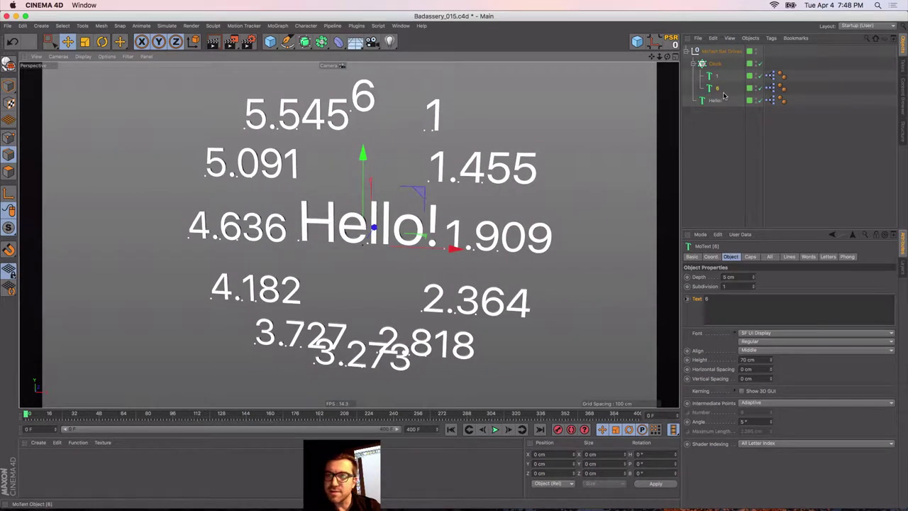
# Rename the Clock cloner's second child as 7, and restore its name to 12
pyautogui.doubleClick(717, 89)
pyautogui.click(722, 131)
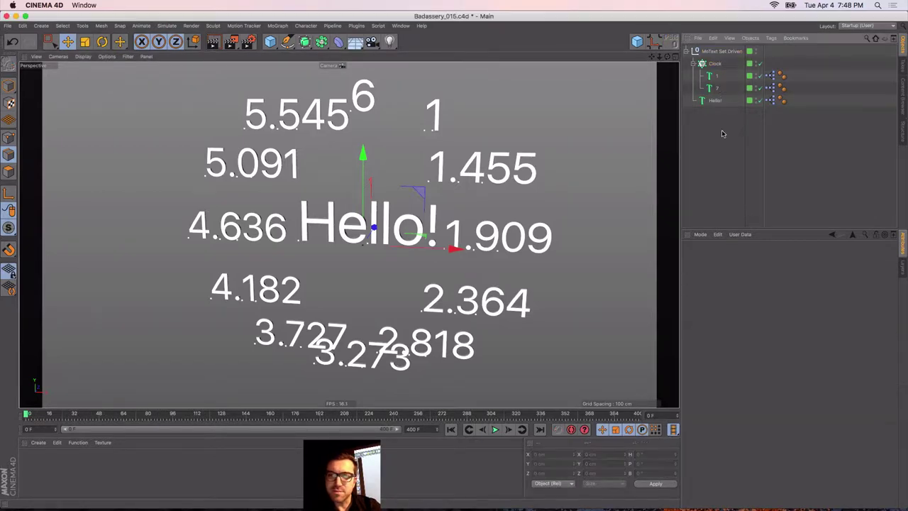
pyautogui.doubleClick(718, 87)
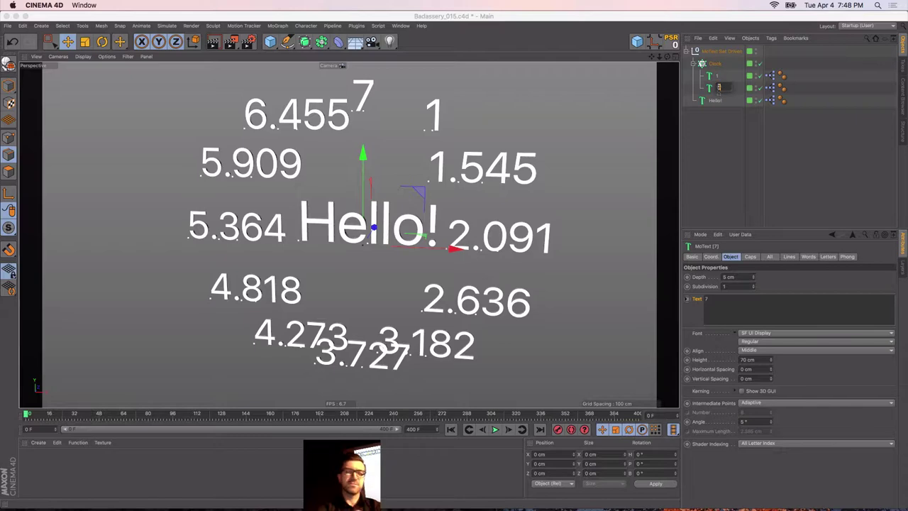
pyautogui.press('Return')
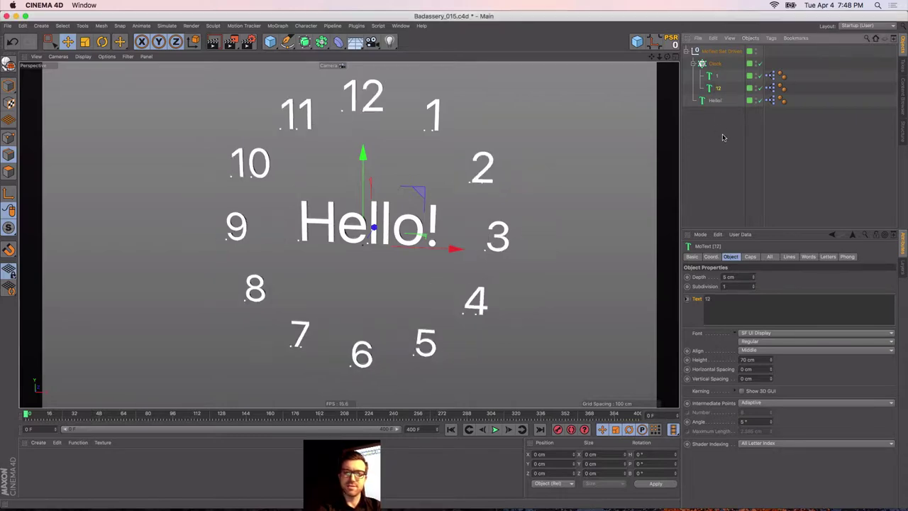
# Reduce the Clock cloner's clone count to 6
pyautogui.click(706, 65)
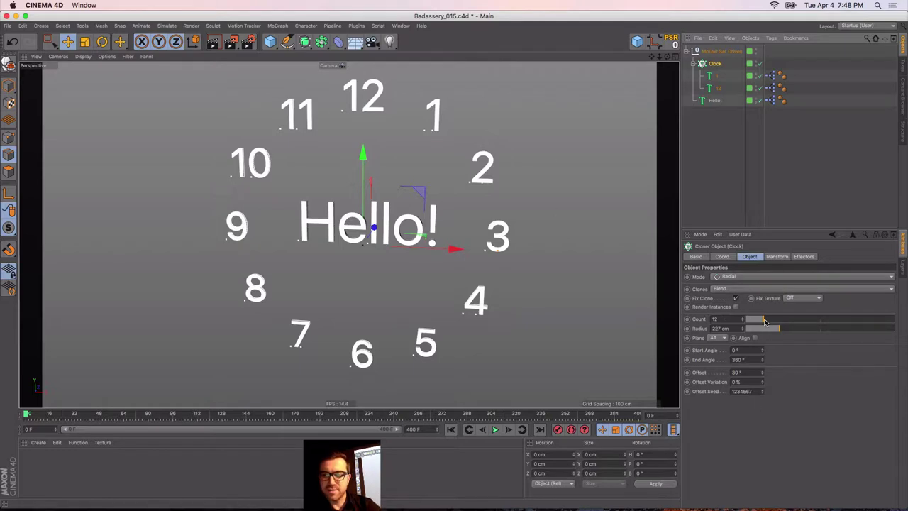
pyautogui.moveTo(764, 321)
pyautogui.mouseDown()
pyautogui.moveTo(754, 321)
pyautogui.moveTo(807, 309)
pyautogui.moveTo(742, 317)
pyautogui.moveTo(755, 319)
pyautogui.mouseUp()
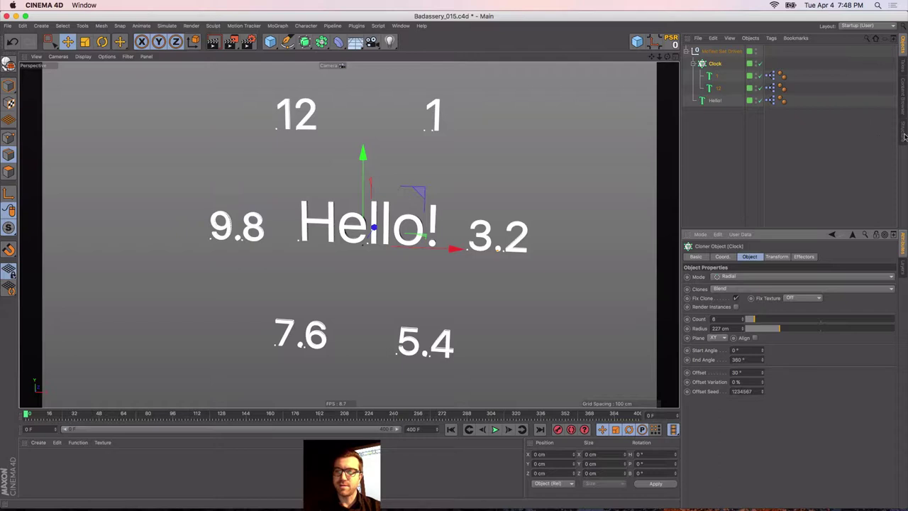
# Switch the soloed layer from MoText Set Driven to Sculpt and back to MoText Set Driven
pyautogui.click(902, 277)
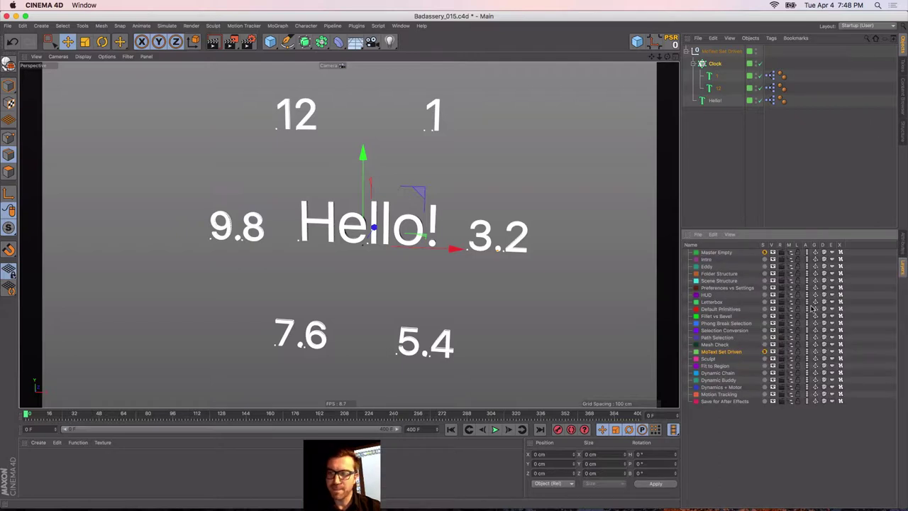
pyautogui.click(765, 353)
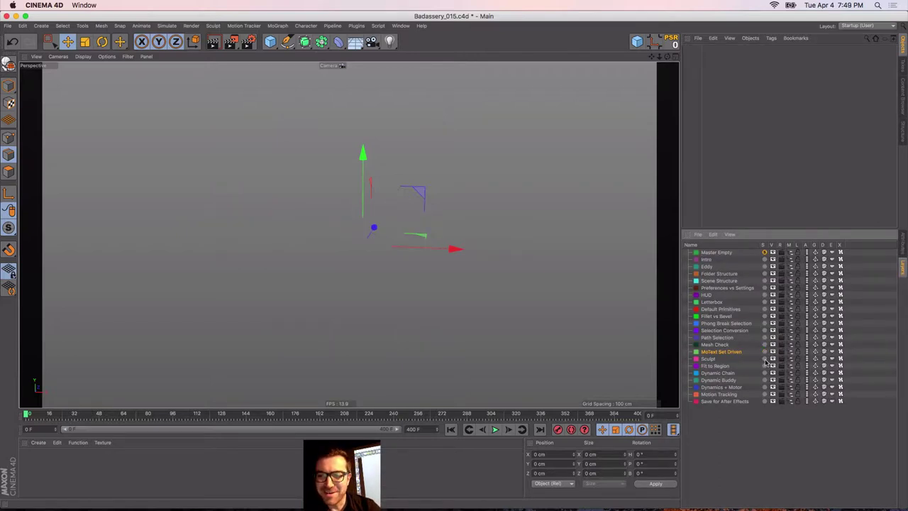
pyautogui.click(764, 359)
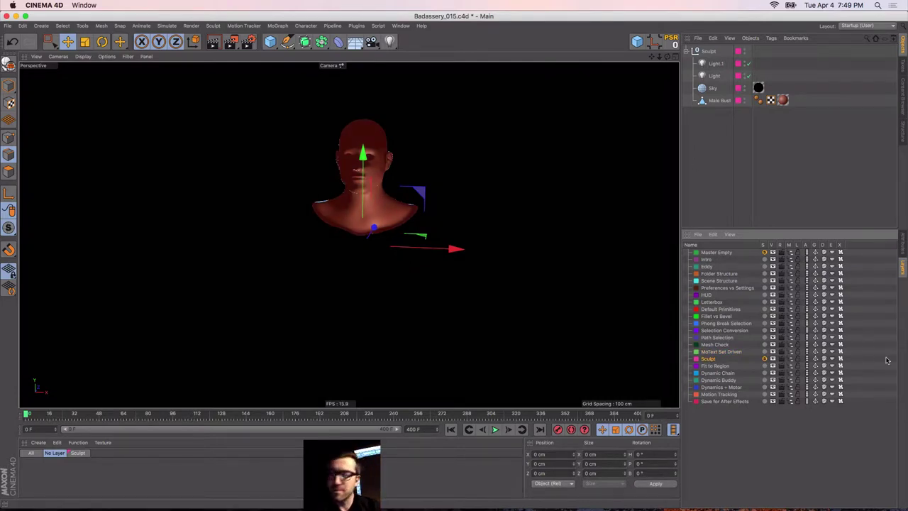
pyautogui.click(764, 351)
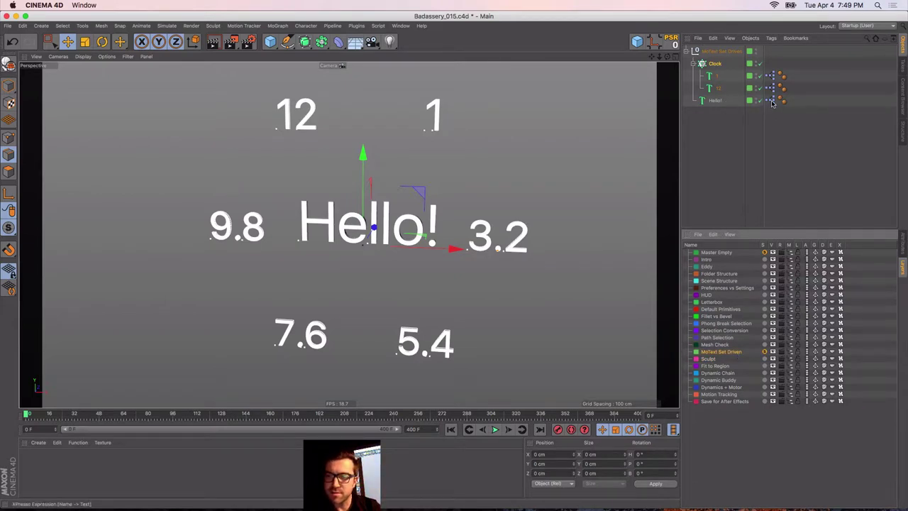
# Delete the XPresso tag from the "Hello!" MoText object, set its text to "ok" and deselect it
pyautogui.click(772, 103)
pyautogui.press('Delete')
pyautogui.click(713, 102)
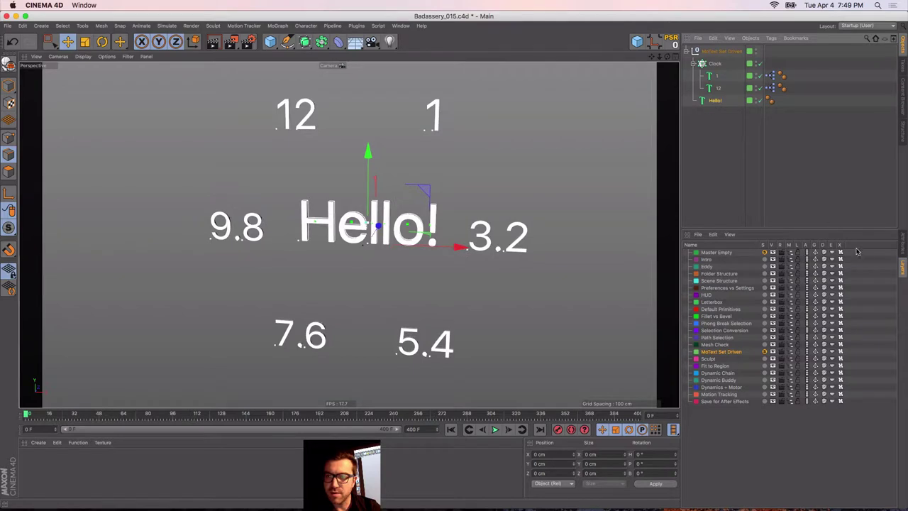
pyautogui.click(902, 245)
pyautogui.moveTo(739, 304); pyautogui.dragTo(697, 294)
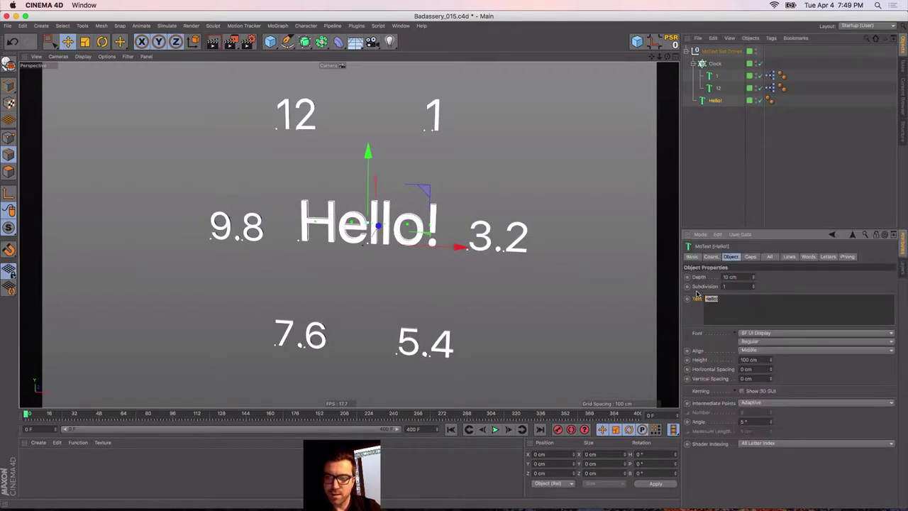
pyautogui.write('ok')
pyautogui.press('Return')
pyautogui.press('BackSpace')
pyautogui.click(694, 192)
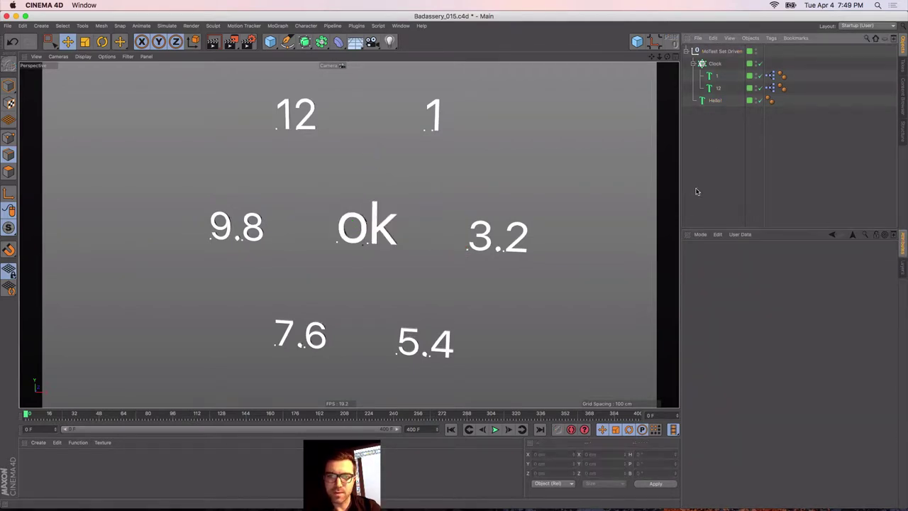
# Rename the "Hello!" MoText object as "Hello there."
pyautogui.click(713, 101)
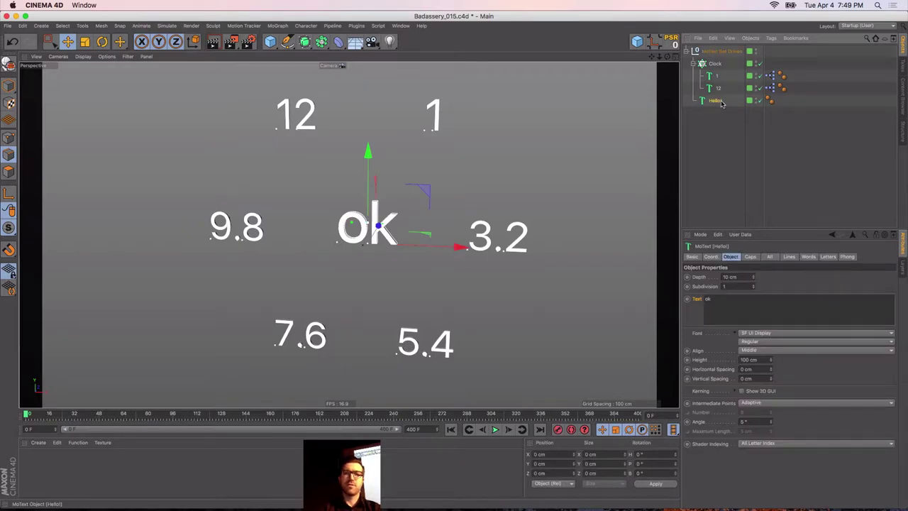
pyautogui.doubleClick(718, 101)
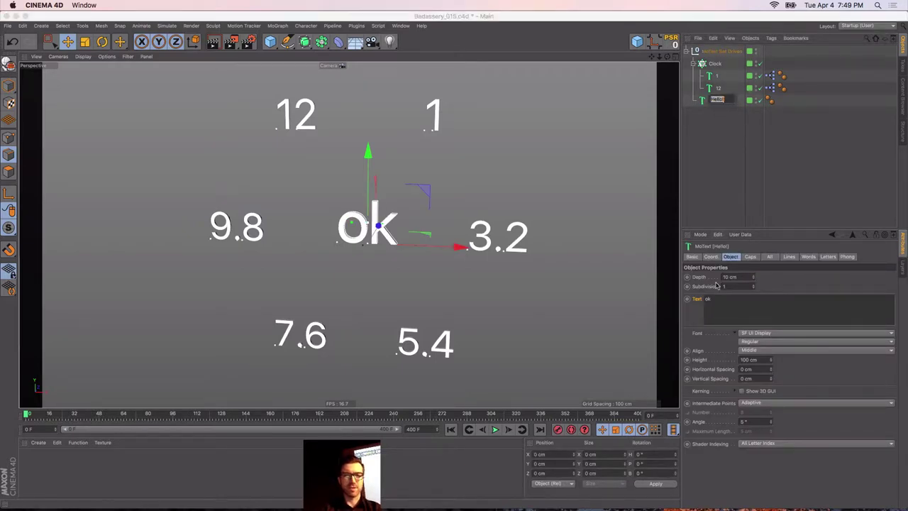
pyautogui.click(721, 129)
pyautogui.click(705, 100)
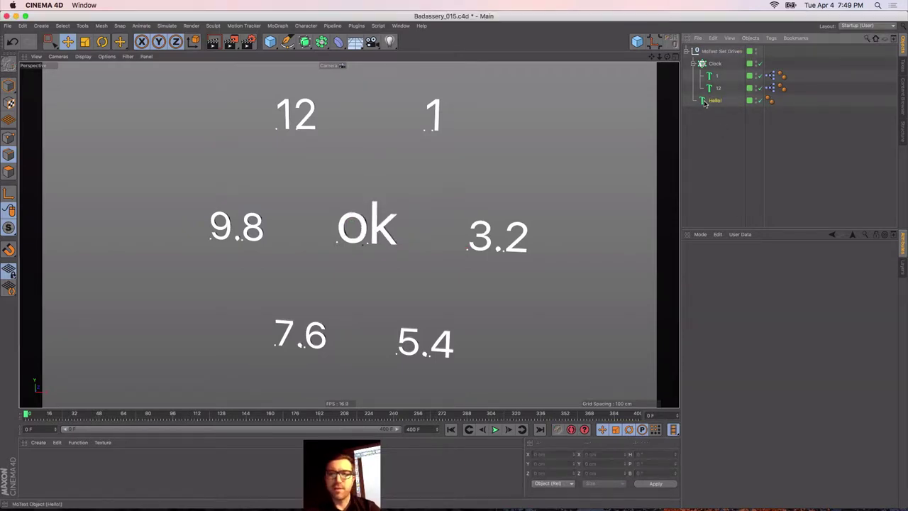
pyautogui.click(693, 256)
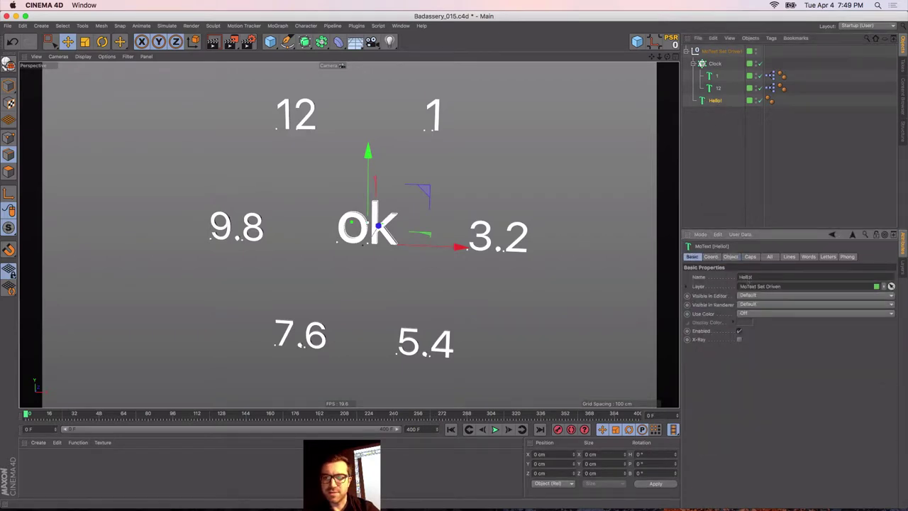
pyautogui.press('BackSpace')
pyautogui.press('BackSpace')
pyautogui.press('BackSpace')
pyautogui.press('BackSpace')
pyautogui.press('BackSpace')
pyautogui.press('BackSpace')
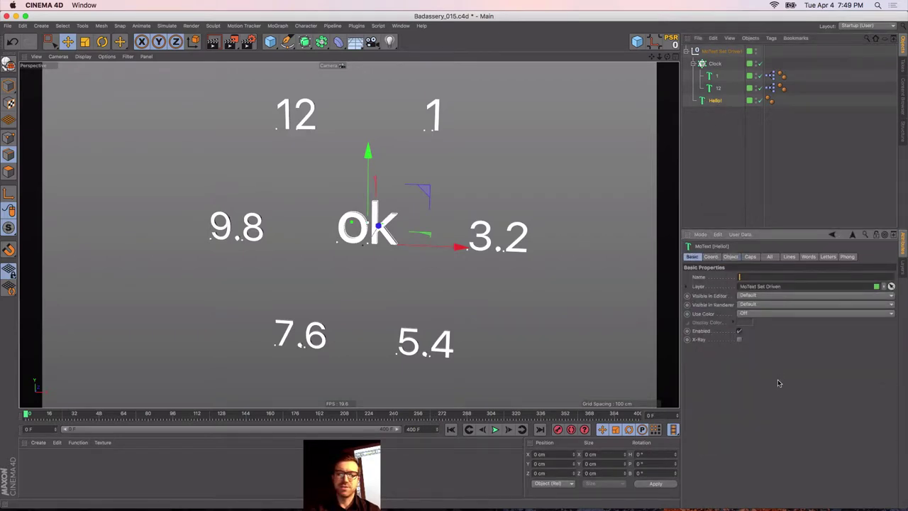
pyautogui.write('Hello there.')
pyautogui.press('Return')
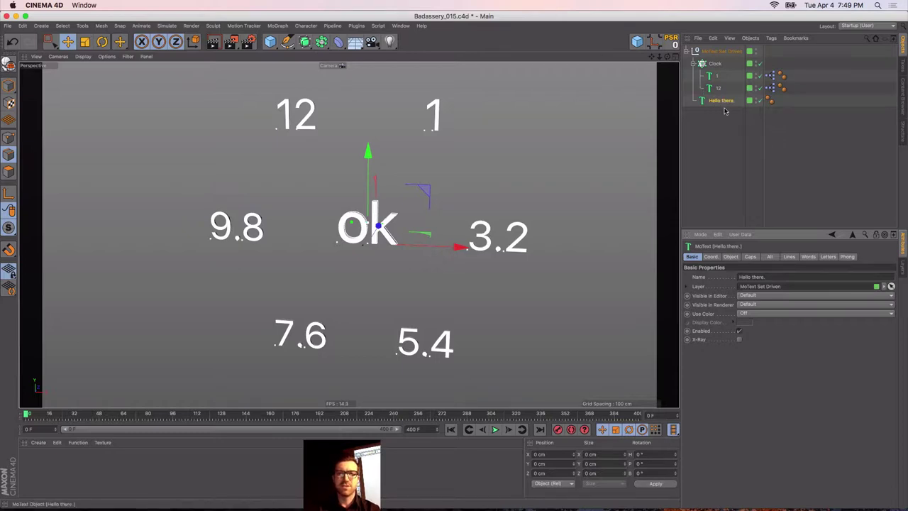
# Set the MoText object's Name as driver and its Text as driven (Absolute)
pyautogui.rightClick(701, 279)
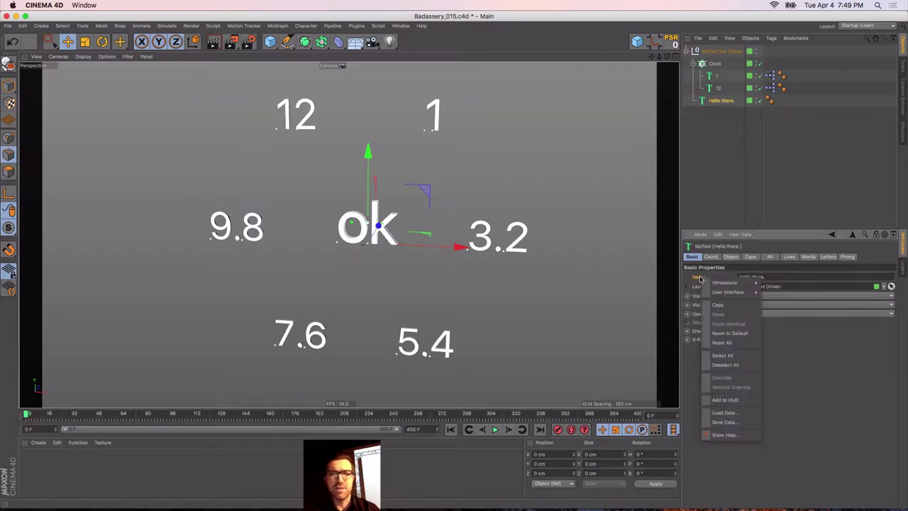
pyautogui.moveTo(744, 283)
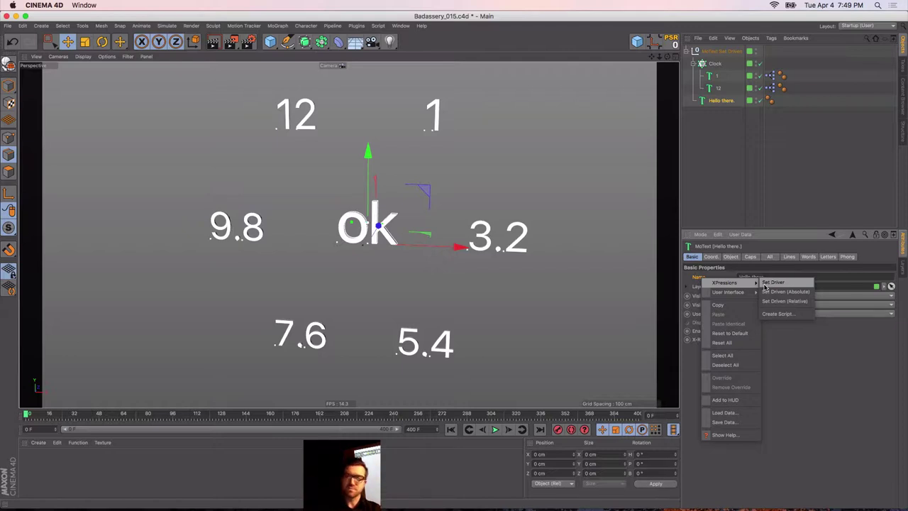
pyautogui.click(771, 282)
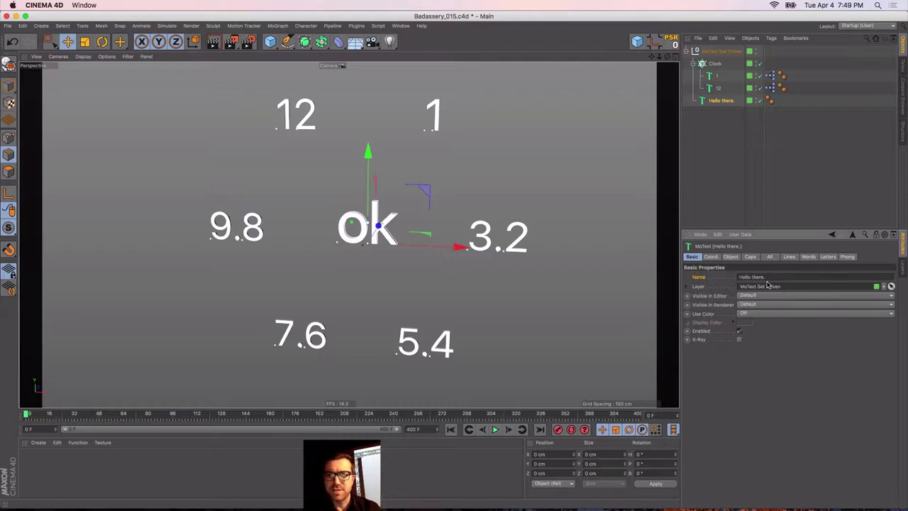
pyautogui.click(730, 257)
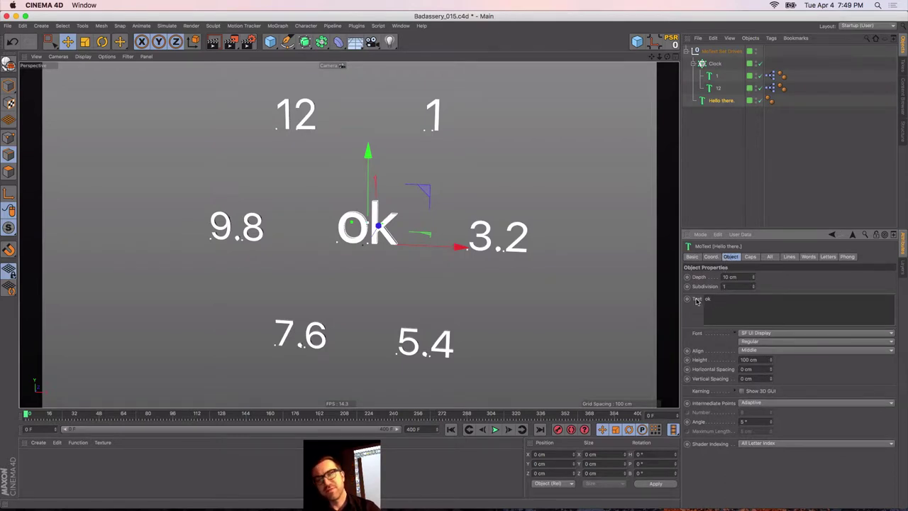
pyautogui.rightClick(697, 300)
pyautogui.moveTo(717, 314)
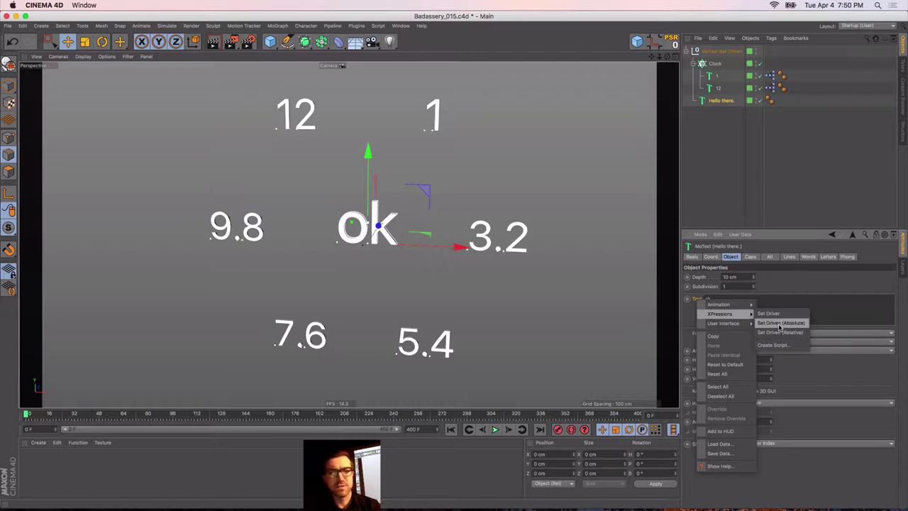
pyautogui.click(781, 324)
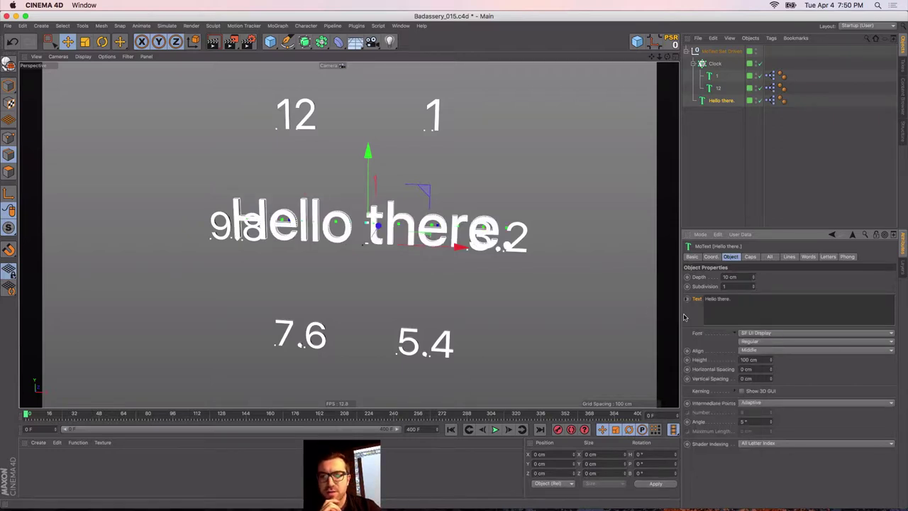
# Shorten the name of the "Hello there." MoText object to "Hello" and deselect it
pyautogui.doubleClick(722, 101)
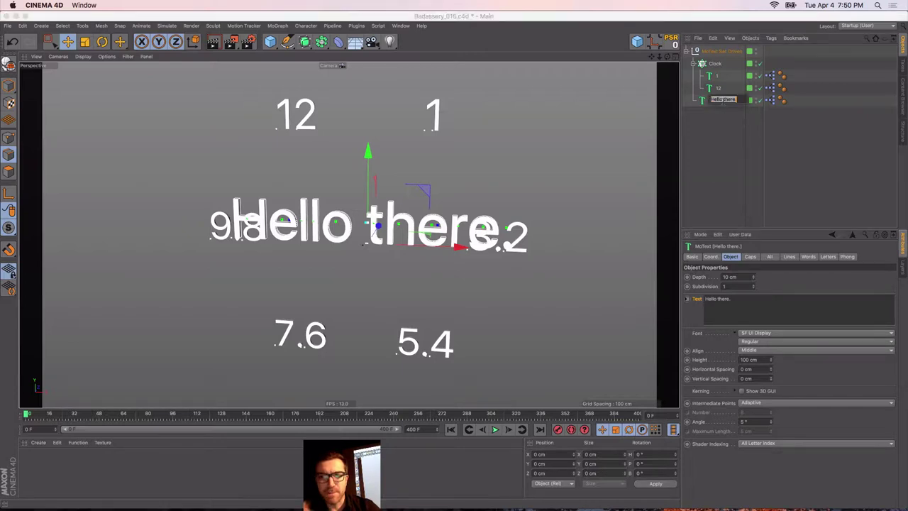
pyautogui.press('Right')
pyautogui.press('BackSpace')
pyautogui.press('BackSpace')
pyautogui.press('BackSpace')
pyautogui.press('BackSpace')
pyautogui.press('BackSpace')
pyautogui.press('BackSpace')
pyautogui.press('Return')
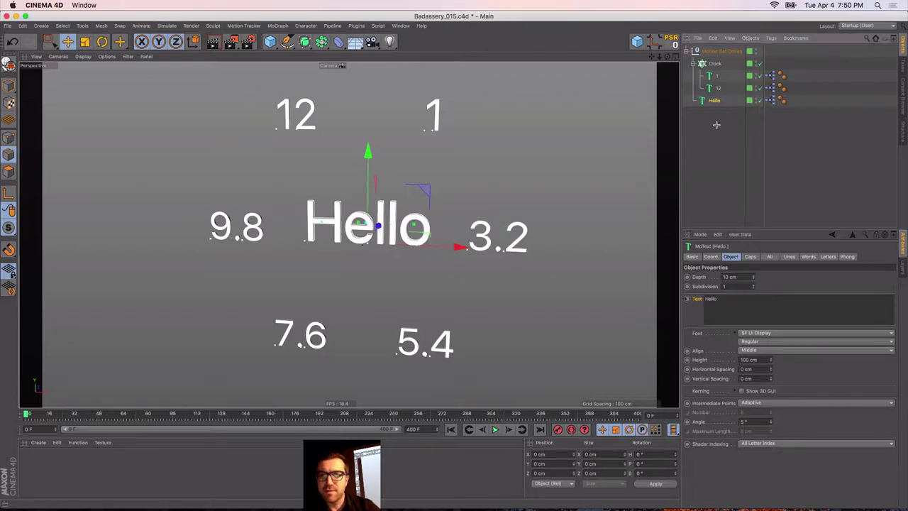
pyautogui.click(716, 124)
# Drive the Hello MoText object's Subdivision from its Depth using Set Driver and Set Driven
pyautogui.click(707, 103)
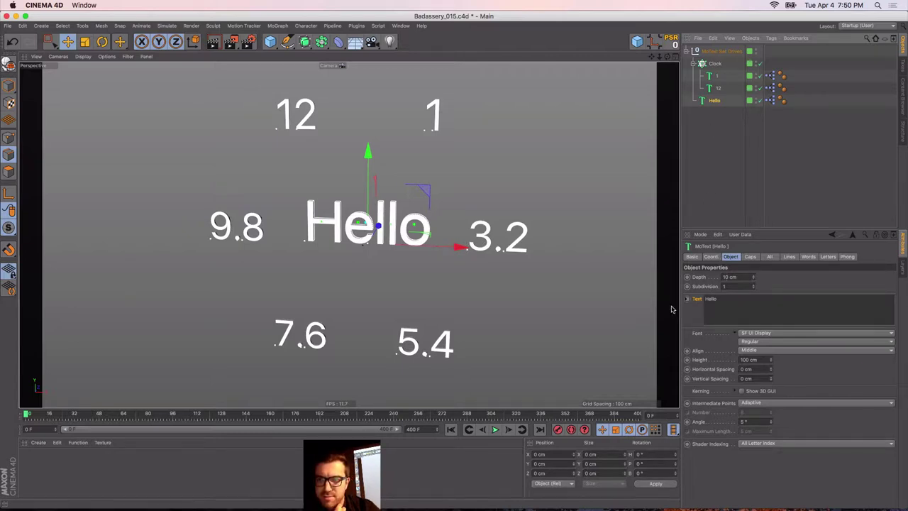
pyautogui.rightClick(701, 277)
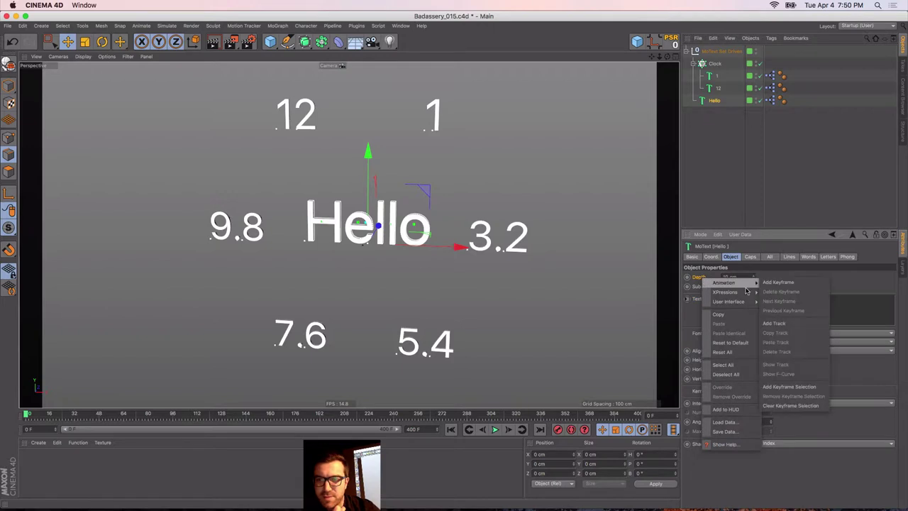
pyautogui.click(774, 293)
pyautogui.rightClick(699, 287)
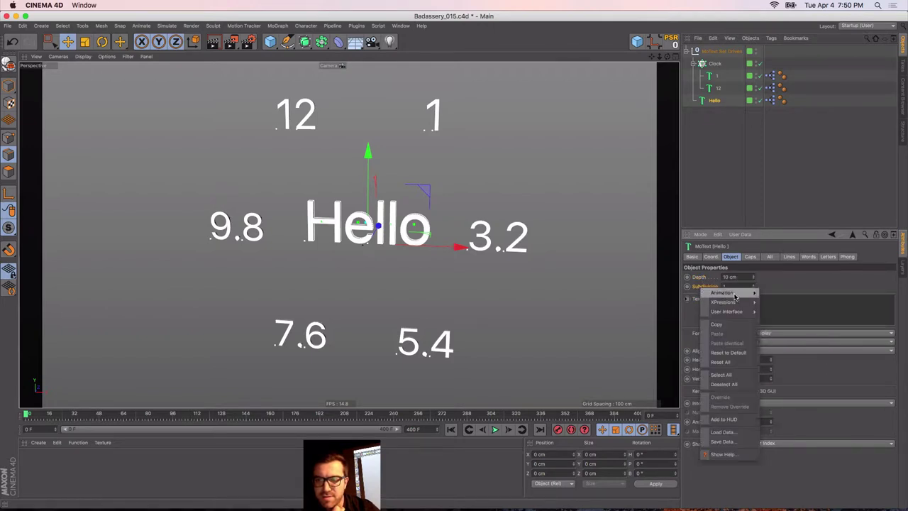
pyautogui.click(771, 304)
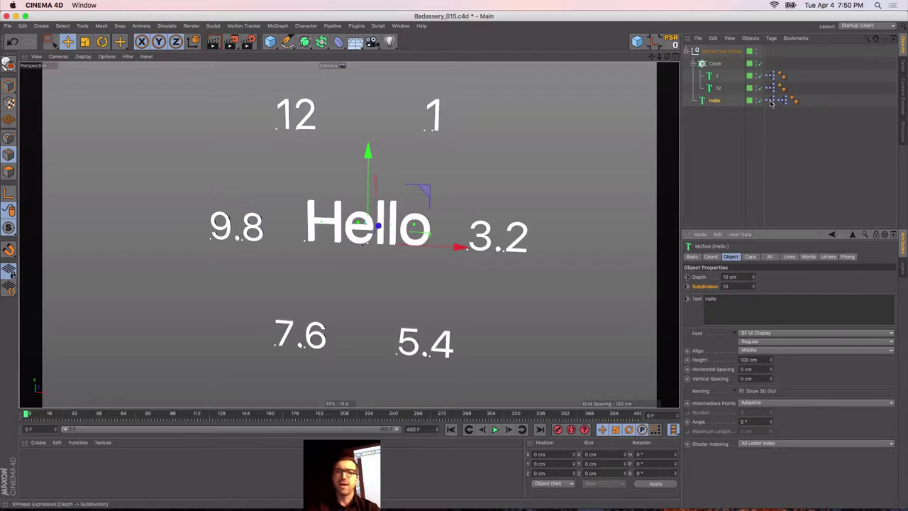
# Inspect the Name-to-Text node connection of the Hello object's XPresso tag in the XPresso Editor, and close the editor
pyautogui.click(781, 101)
pyautogui.doubleClick(782, 101)
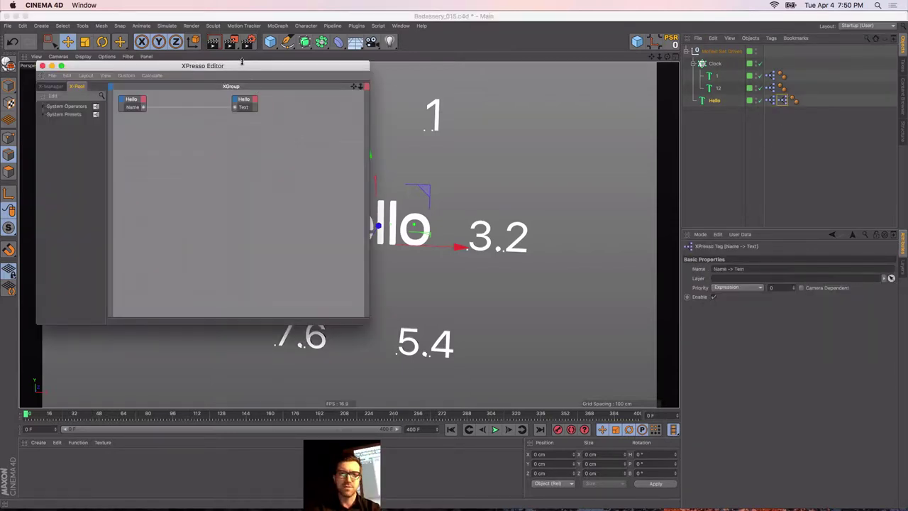
pyautogui.moveTo(237, 68); pyautogui.dragTo(369, 114)
pyautogui.keyDown('alt'); pyautogui.moveTo(285, 154); pyautogui.dragTo(338, 192, button='middle'); pyautogui.keyUp('alt')
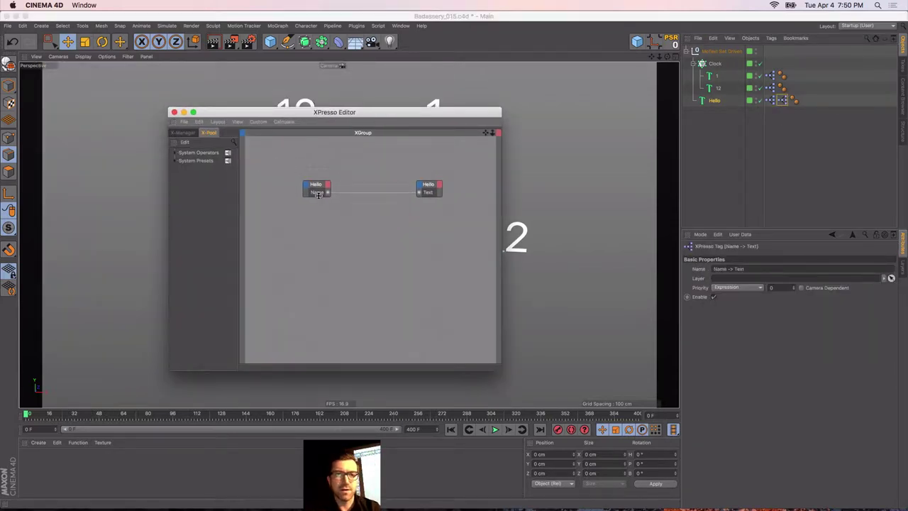
pyautogui.click(356, 193)
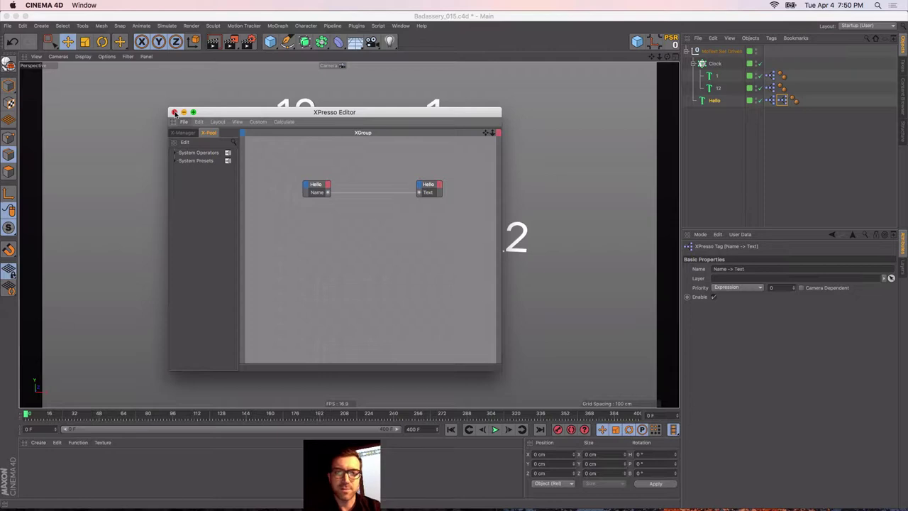
pyautogui.click(175, 114)
# Delete both XPresso tags from the Hello MoText object
pyautogui.click(777, 121)
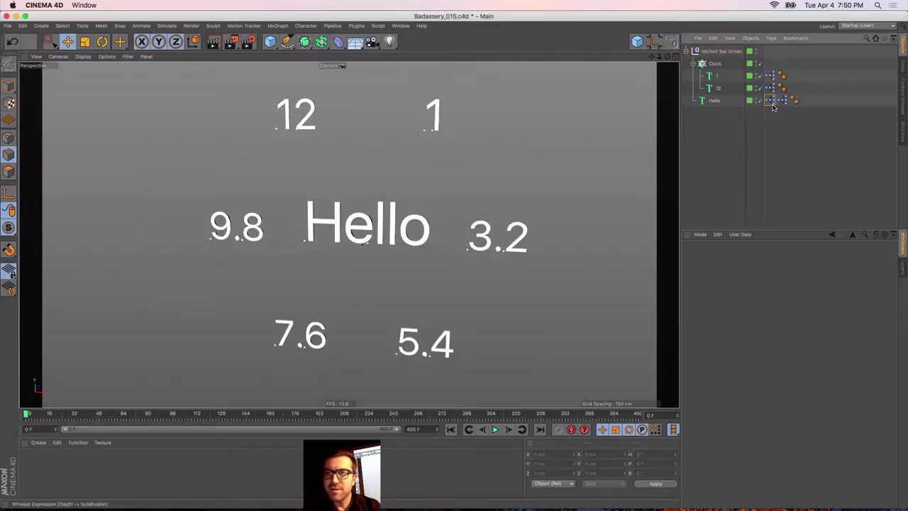
pyautogui.click(772, 106)
pyautogui.press('Delete')
pyautogui.click(772, 107)
pyautogui.press('Delete')
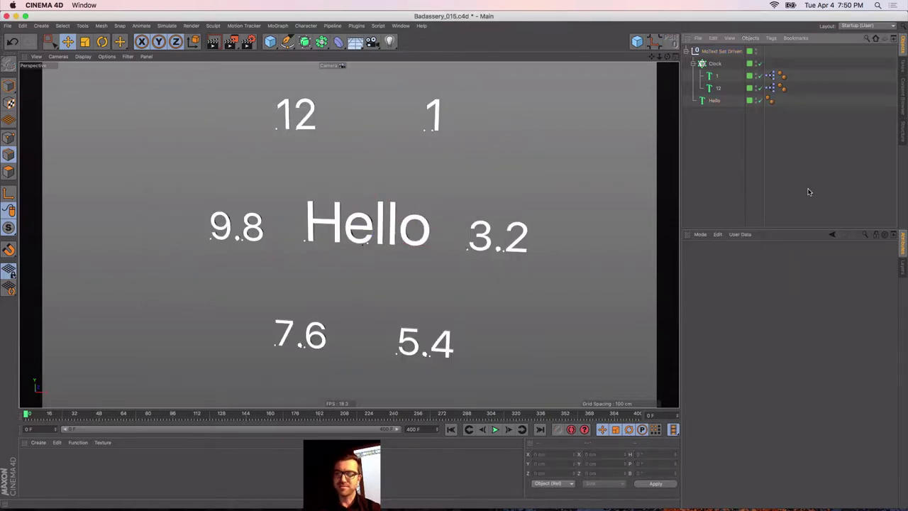
# Switch the soloed layer to Sculpt and select that layer
pyautogui.click(901, 266)
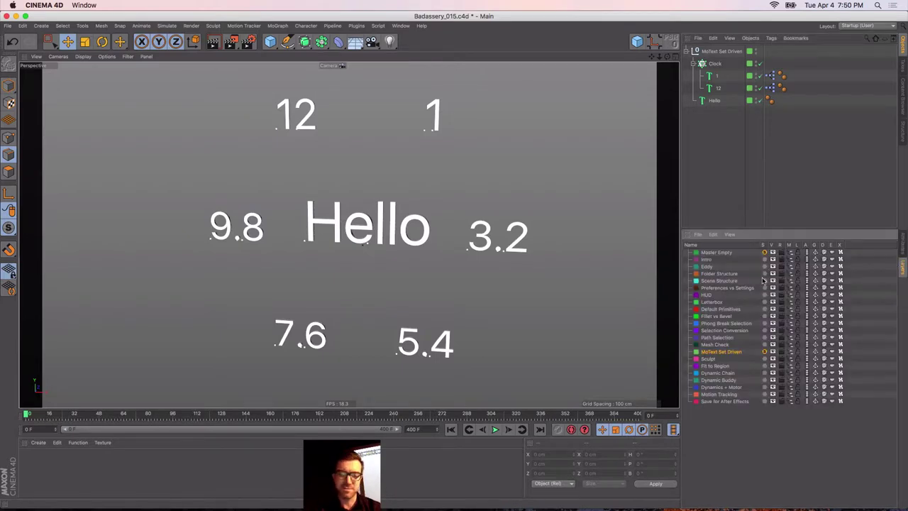
pyautogui.click(764, 358)
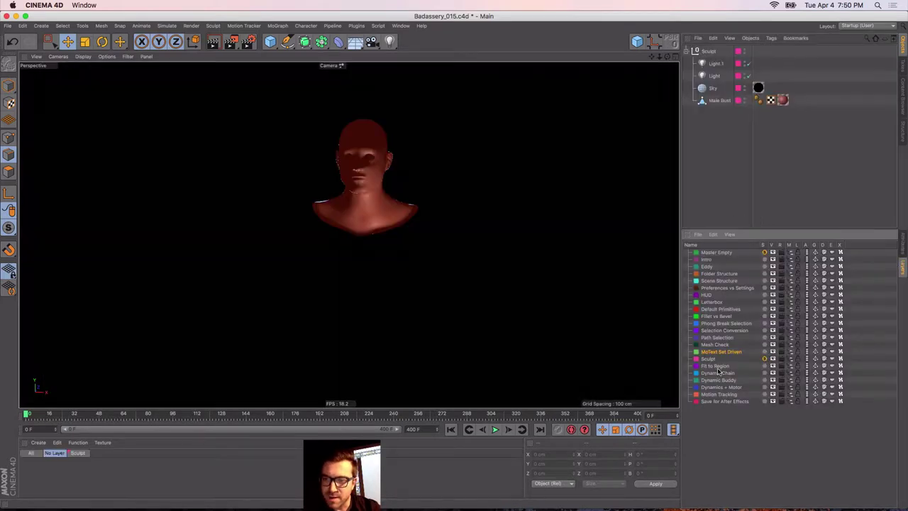
pyautogui.click(711, 360)
# Select the Male Bust and switch to Model mode
pyautogui.click(369, 209)
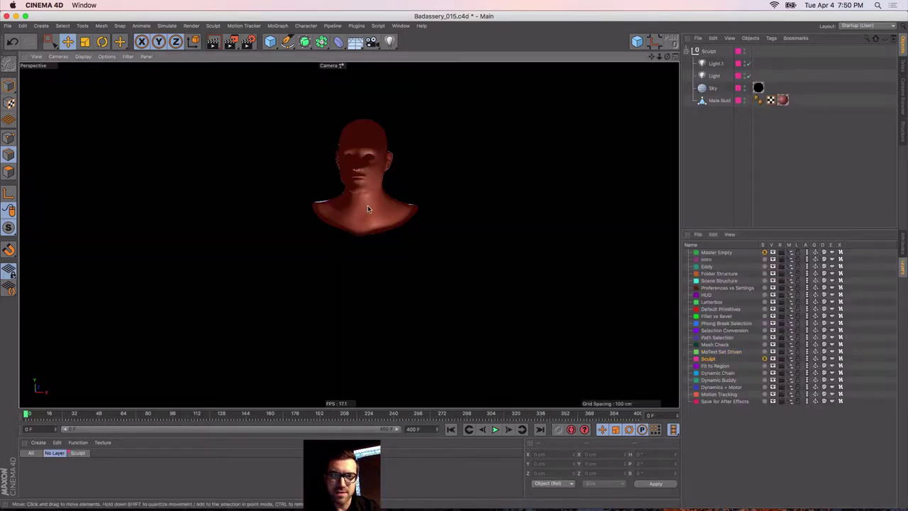
pyautogui.keyDown('alt'); pyautogui.moveTo(368, 209); pyautogui.dragTo(375, 199); pyautogui.keyUp('alt')
pyautogui.keyDown('alt'); pyautogui.moveTo(363, 185); pyautogui.dragTo(361, 210, button='middle'); pyautogui.keyUp('alt')
pyautogui.keyDown('alt'); pyautogui.moveTo(353, 215); pyautogui.dragTo(423, 202, button='right'); pyautogui.keyUp('alt')
pyautogui.keyDown('alt'); pyautogui.moveTo(402, 194); pyautogui.dragTo(378, 228, button='middle'); pyautogui.keyUp('alt')
pyautogui.keyDown('alt'); pyautogui.moveTo(376, 225); pyautogui.dragTo(355, 228, button='right'); pyautogui.keyUp('alt')
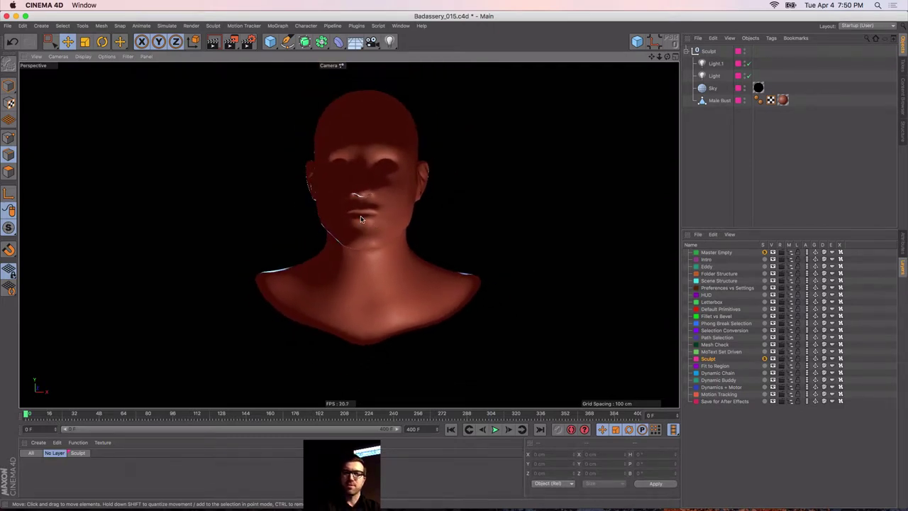
pyautogui.keyDown('alt'); pyautogui.moveTo(361, 217); pyautogui.dragTo(359, 223, button='middle'); pyautogui.keyUp('alt')
pyautogui.click(354, 215)
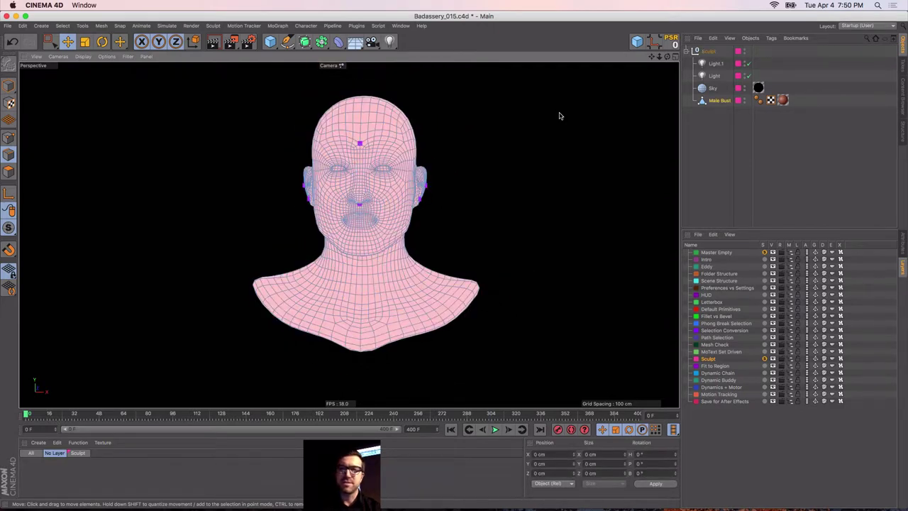
pyautogui.click(8, 87)
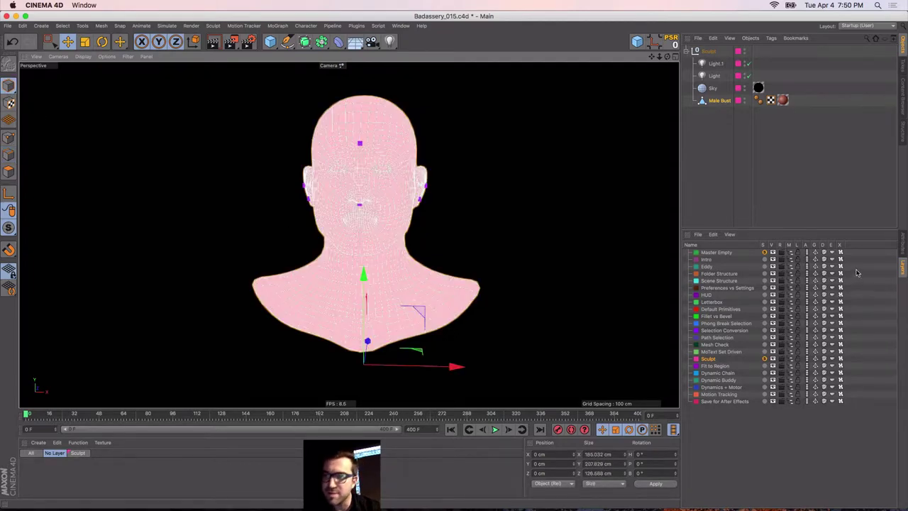
# Disable Mesh Check in the Modeling Settings and deselect the Male Bust
pyautogui.click(903, 247)
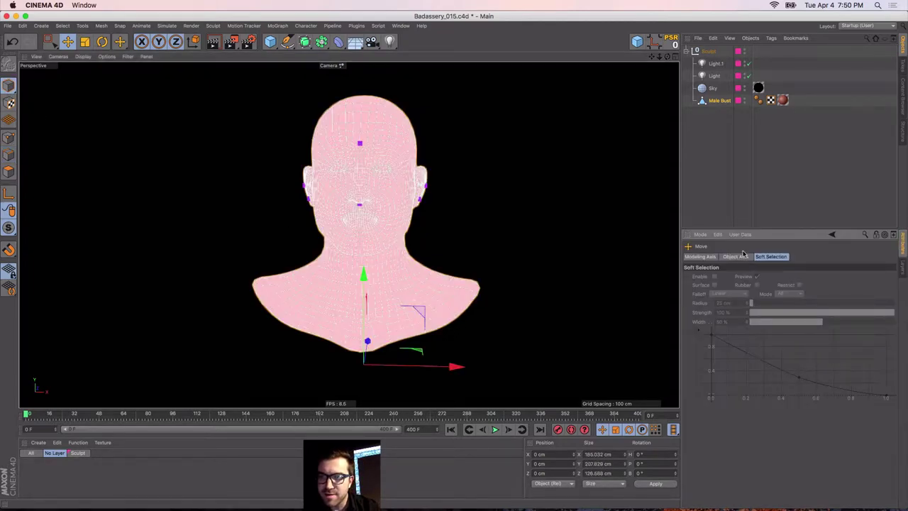
pyautogui.click(701, 234)
pyautogui.click(707, 333)
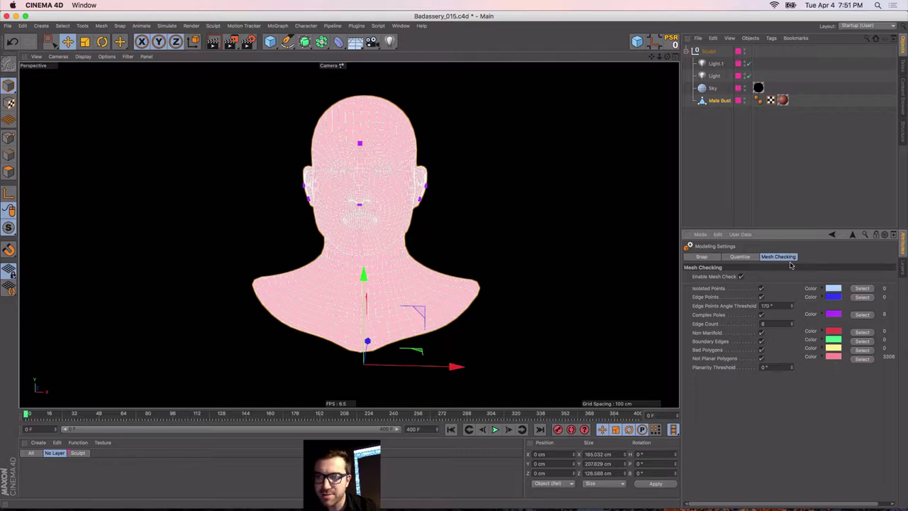
pyautogui.click(741, 277)
pyautogui.click(721, 185)
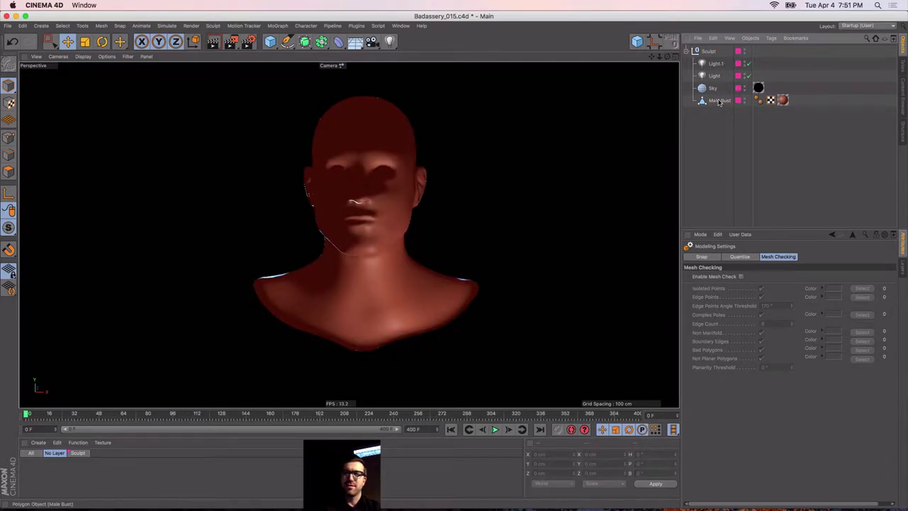
# Select the Male Bust to inspect its polygon mesh, and deselect it
pyautogui.click(717, 101)
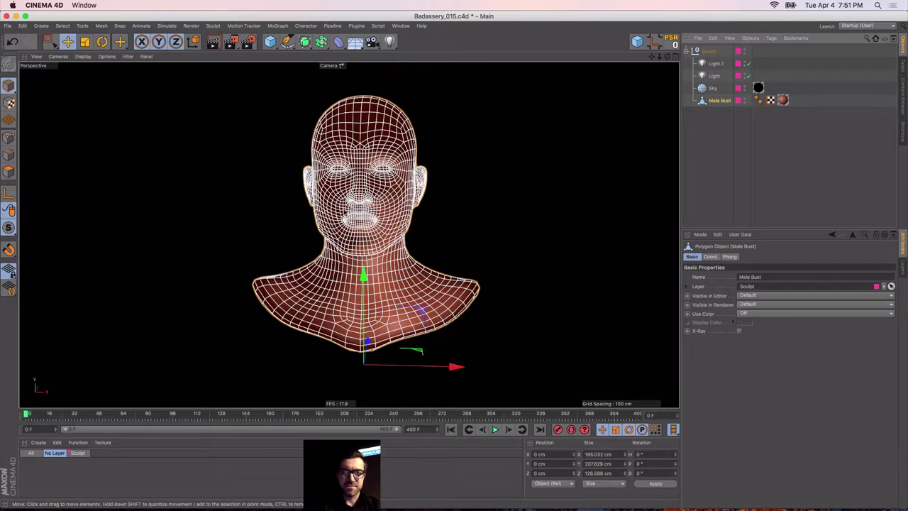
pyautogui.moveTo(393, 182)
pyautogui.keyDown('alt'); pyautogui.mouseDown()
pyautogui.moveTo(376, 176)
pyautogui.moveTo(386, 190)
pyautogui.mouseUp(); pyautogui.keyUp('alt')
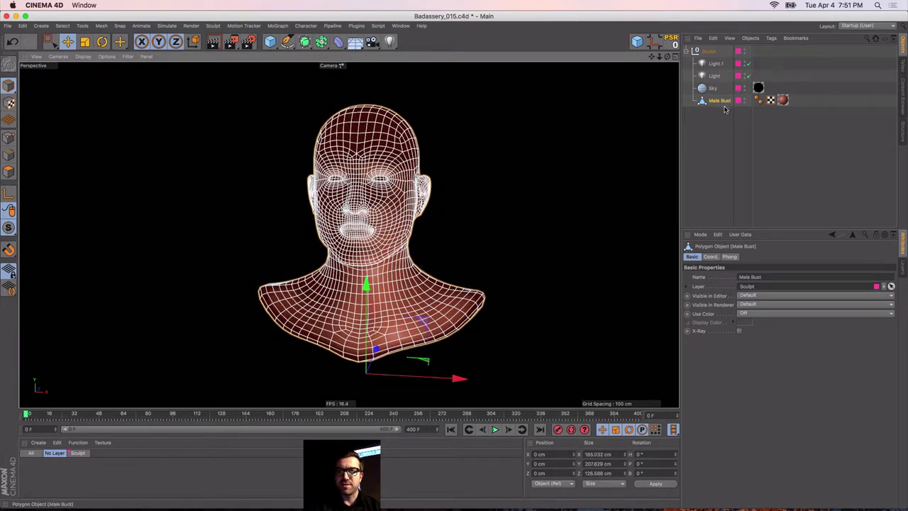
pyautogui.click(725, 117)
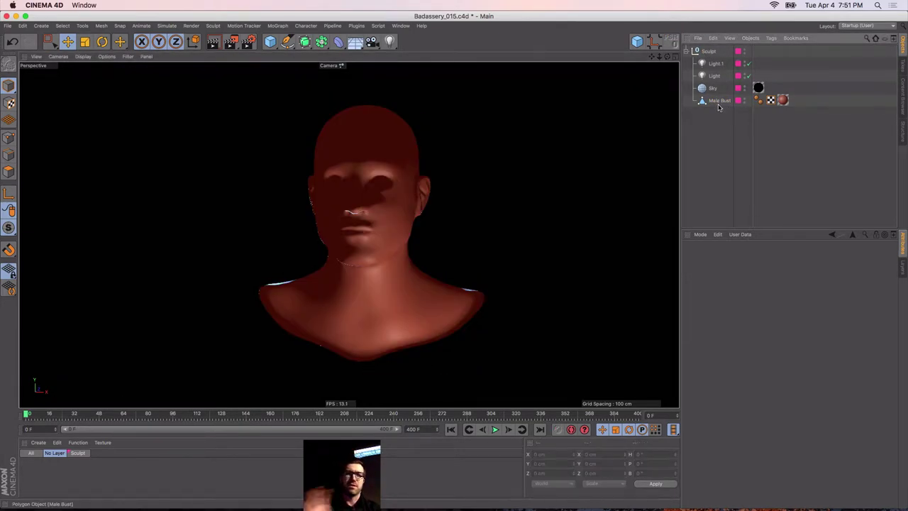
# Select the Male Bust and switch to the Sculpt layout
pyautogui.click(718, 100)
pyautogui.click(866, 26)
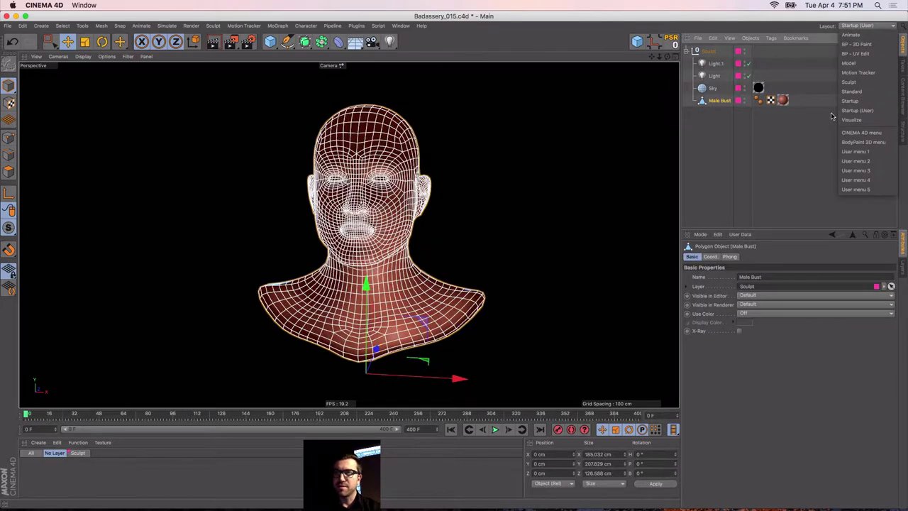
pyautogui.click(849, 83)
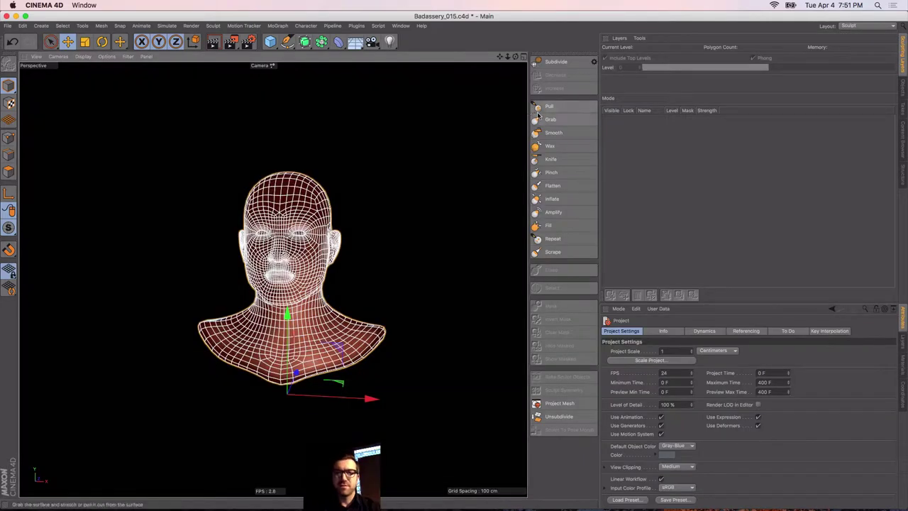
# Try a Pull brush stroke across the bust's forehead and undo it
pyautogui.click(548, 106)
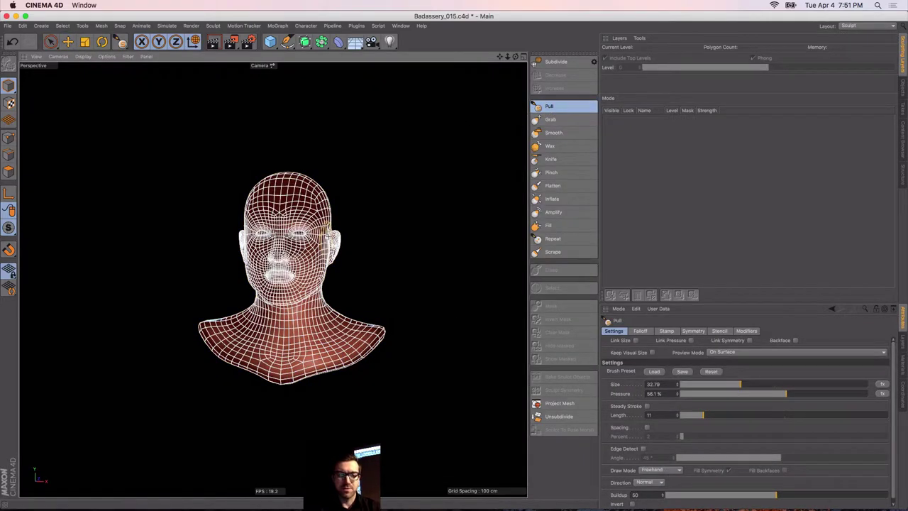
pyautogui.keyDown('alt'); pyautogui.moveTo(318, 232); pyautogui.dragTo(388, 252, button='right'); pyautogui.keyUp('alt')
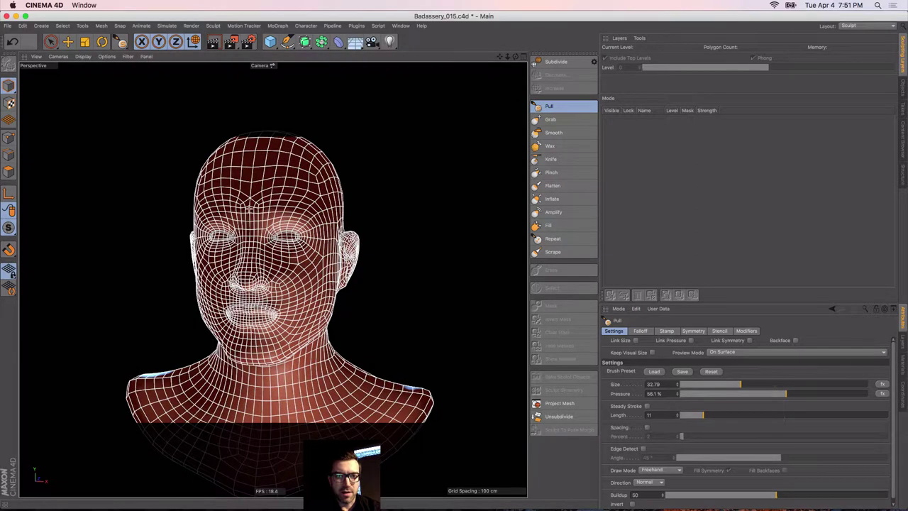
pyautogui.moveTo(283, 193)
pyautogui.mouseDown()
pyautogui.moveTo(232, 198)
pyautogui.moveTo(236, 209)
pyautogui.mouseUp()
pyautogui.moveTo(293, 226)
pyautogui.keyDown('alt'); pyautogui.mouseDown()
pyautogui.moveTo(150, 225)
pyautogui.moveTo(279, 226)
pyautogui.mouseUp(); pyautogui.keyUp('alt')
pyautogui.press('super+z')
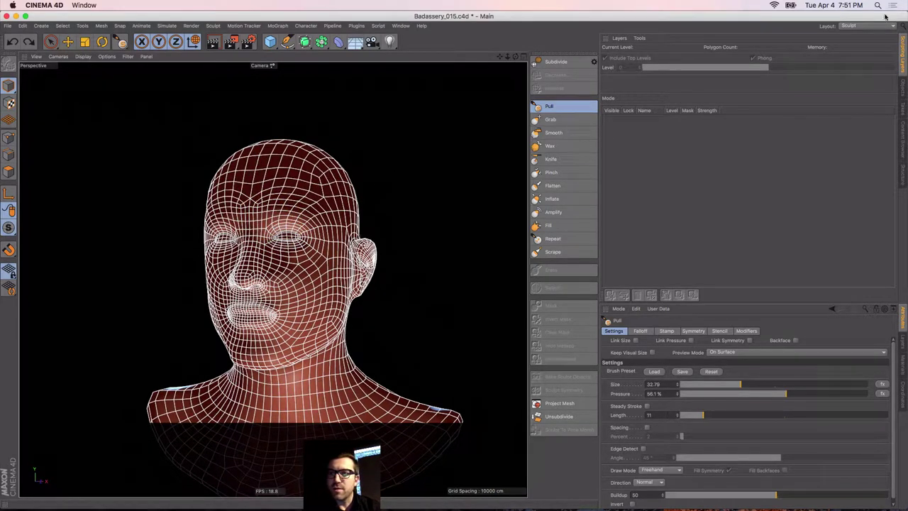
# Switch back to the Startup (User) layout and enlarge the window to fill the screen
pyautogui.click(875, 27)
pyautogui.click(847, 116)
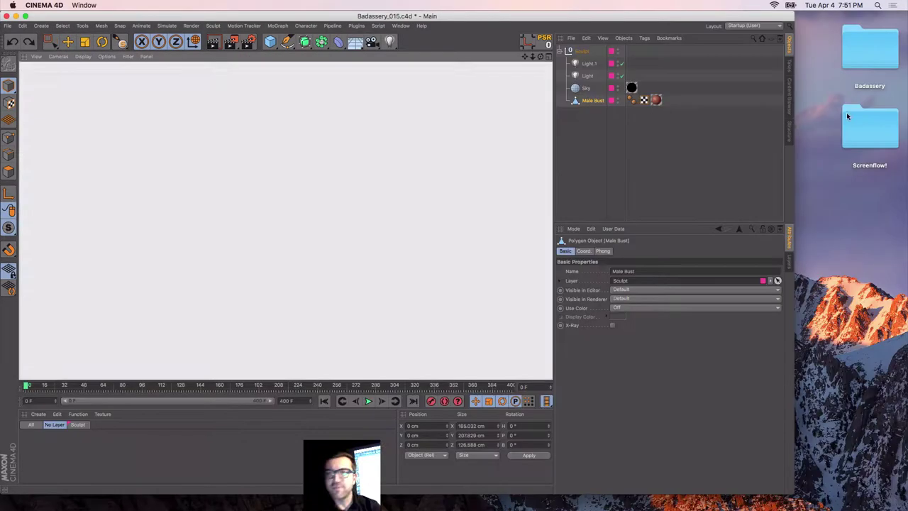
pyautogui.doubleClick(530, 19)
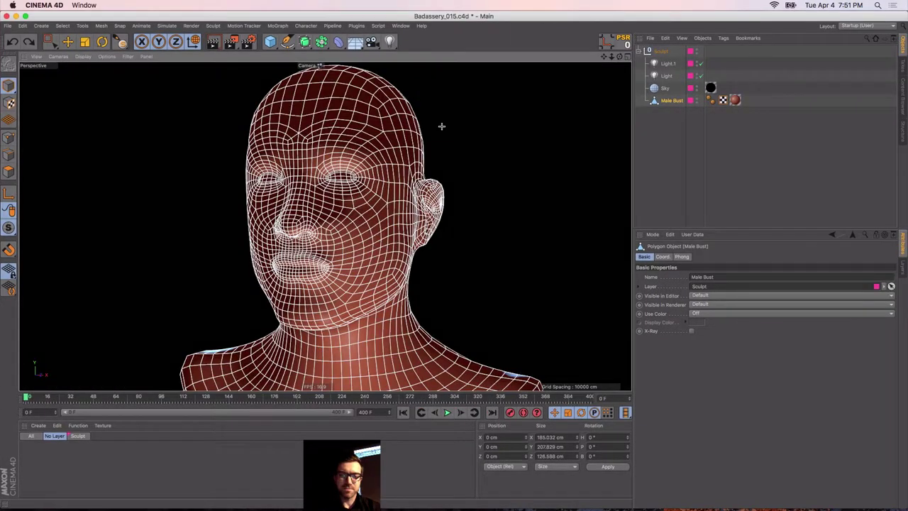
# Select all polygons of the Male Bust in Polygon mode
pyautogui.keyDown('alt'); pyautogui.moveTo(372, 221); pyautogui.dragTo(298, 251, button='right'); pyautogui.keyUp('alt')
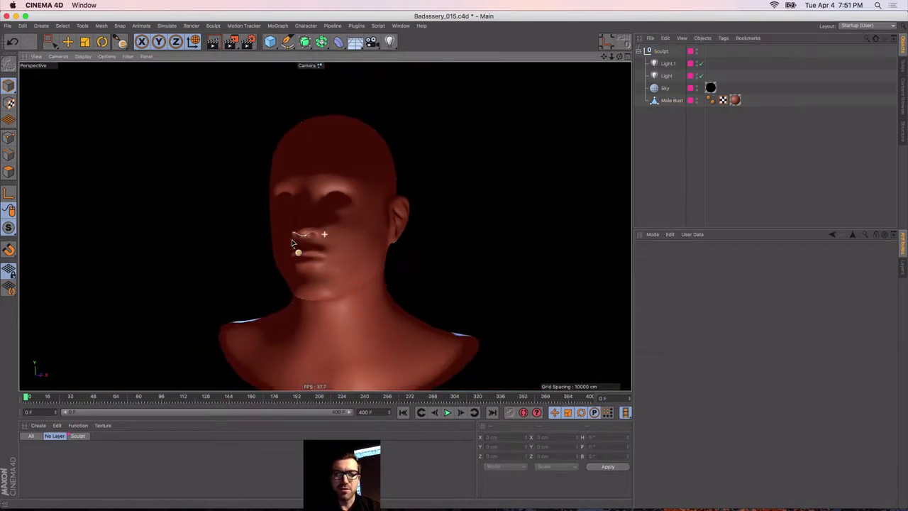
pyautogui.keyDown('alt'); pyautogui.moveTo(298, 251); pyautogui.dragTo(322, 248); pyautogui.keyUp('alt')
pyautogui.press('e')
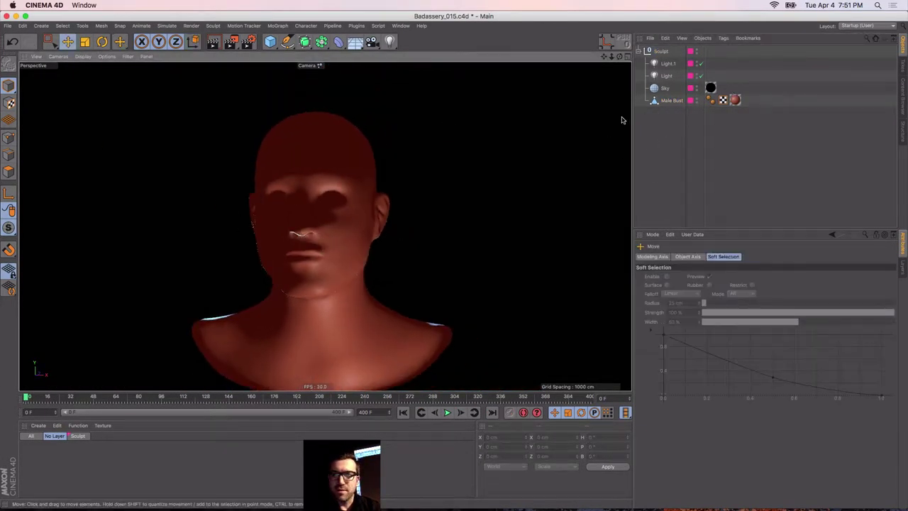
pyautogui.click(671, 100)
pyautogui.click(9, 170)
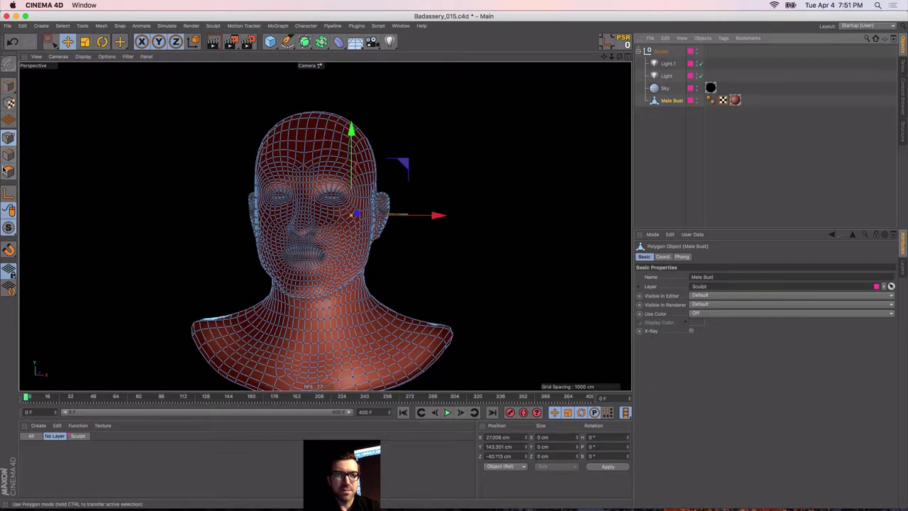
pyautogui.hotkey('ctrl', 'a')
# Try the modeling Brush tool in Smear mode beside the bust's ear and undo the stroke
pyautogui.rightClick(333, 183)
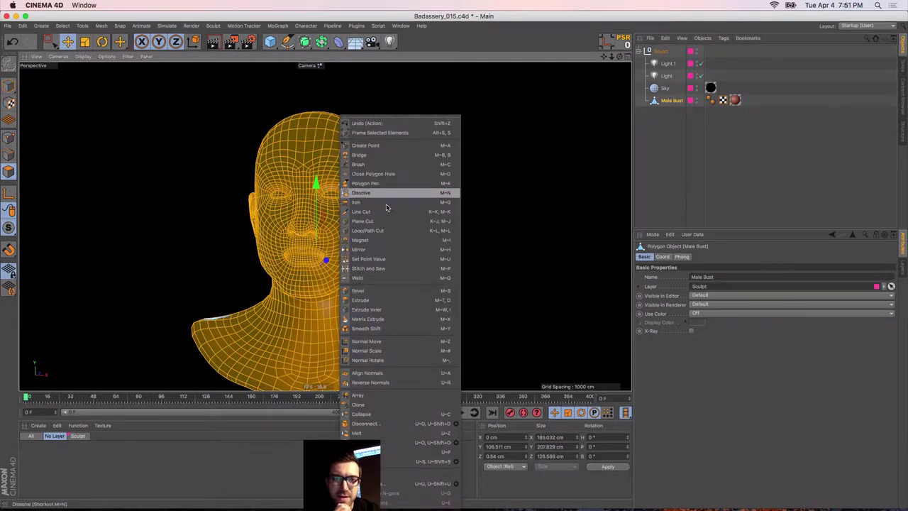
pyautogui.click(365, 164)
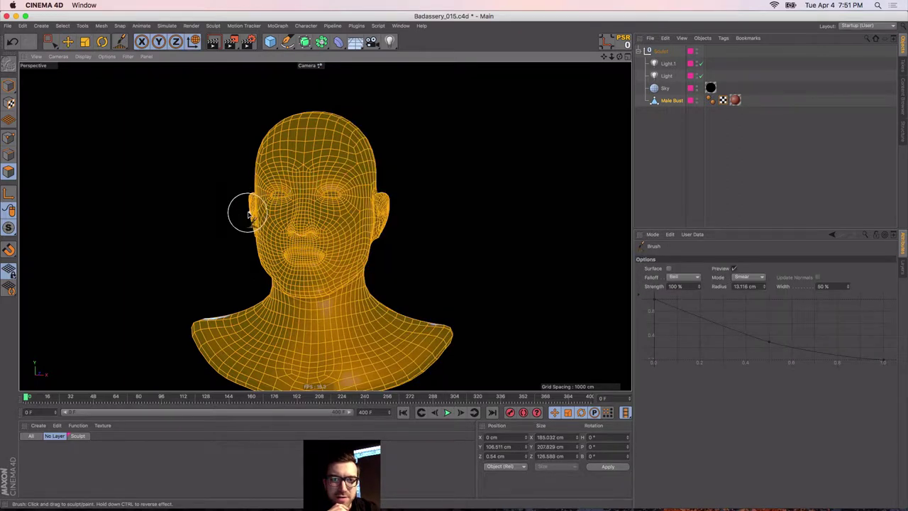
pyautogui.moveTo(243, 211)
pyautogui.mouseDown()
pyautogui.moveTo(394, 203)
pyautogui.moveTo(237, 214)
pyautogui.mouseUp()
pyautogui.press('super+z')
# Use the sculpting Pull brush to push out the bust's ear and build up a heavy brow ridge
pyautogui.keyDown('alt'); pyautogui.moveTo(295, 211); pyautogui.dragTo(330, 217); pyautogui.keyUp('alt')
pyautogui.hotkey('shift', 'c')
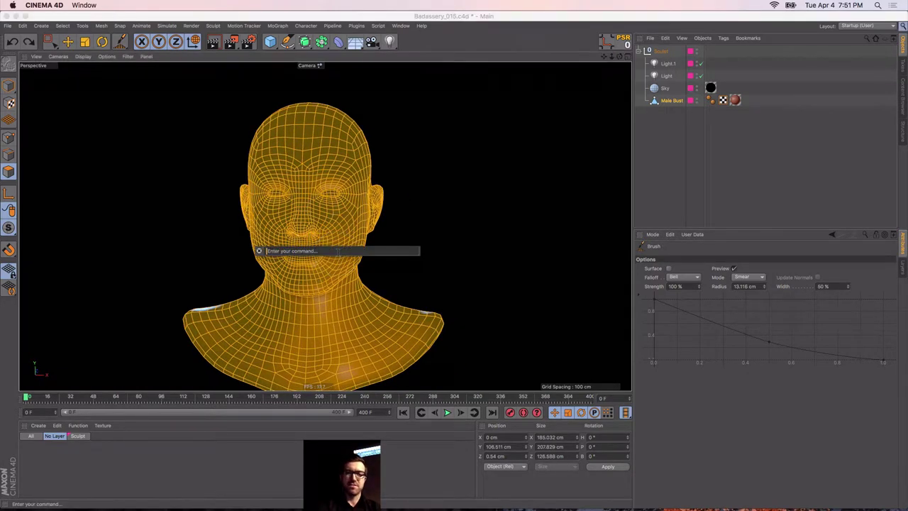
pyautogui.write('pull')
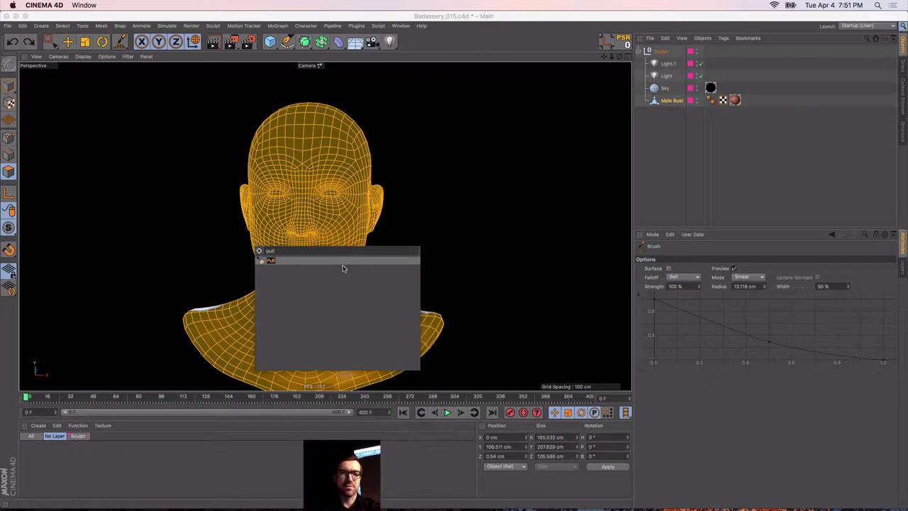
pyautogui.click(343, 264)
pyautogui.scroll(3, 334, 224)
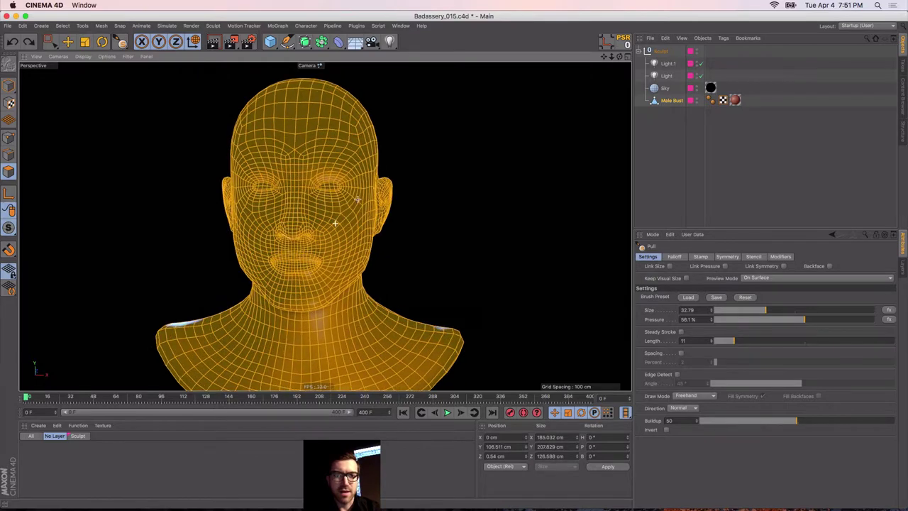
pyautogui.keyDown('alt'); pyautogui.moveTo(336, 223); pyautogui.dragTo(314, 197); pyautogui.keyUp('alt')
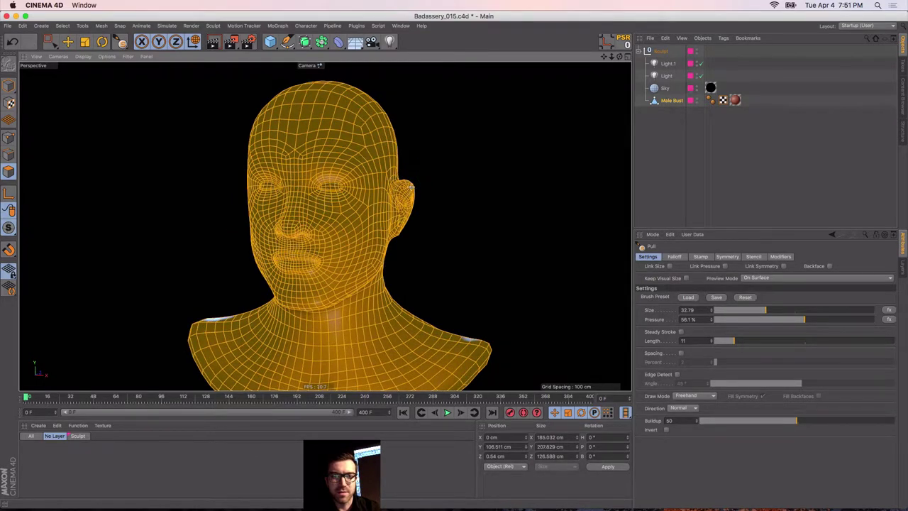
pyautogui.moveTo(410, 187); pyautogui.dragTo(404, 213)
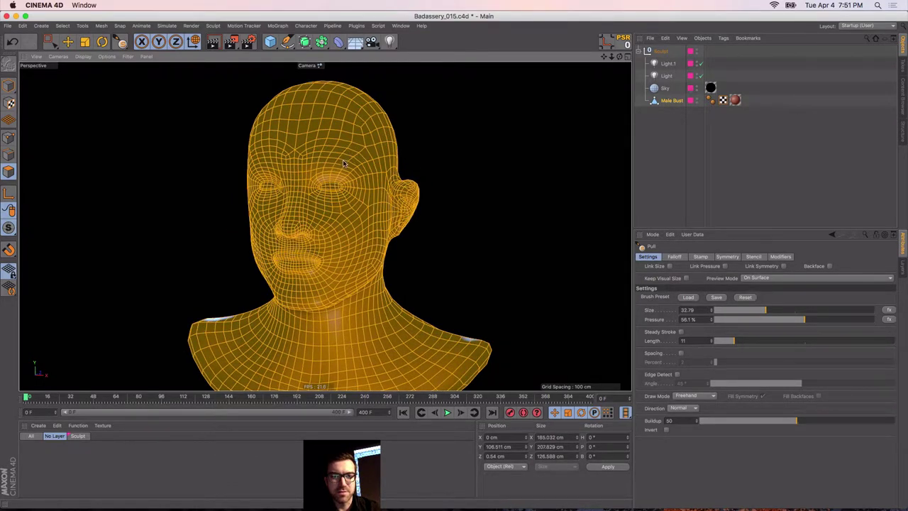
pyautogui.moveTo(344, 163)
pyautogui.mouseDown()
pyautogui.moveTo(257, 166)
pyautogui.moveTo(293, 137)
pyautogui.moveTo(270, 165)
pyautogui.moveTo(293, 168)
pyautogui.moveTo(235, 161)
pyautogui.moveTo(250, 168)
pyautogui.mouseUp()
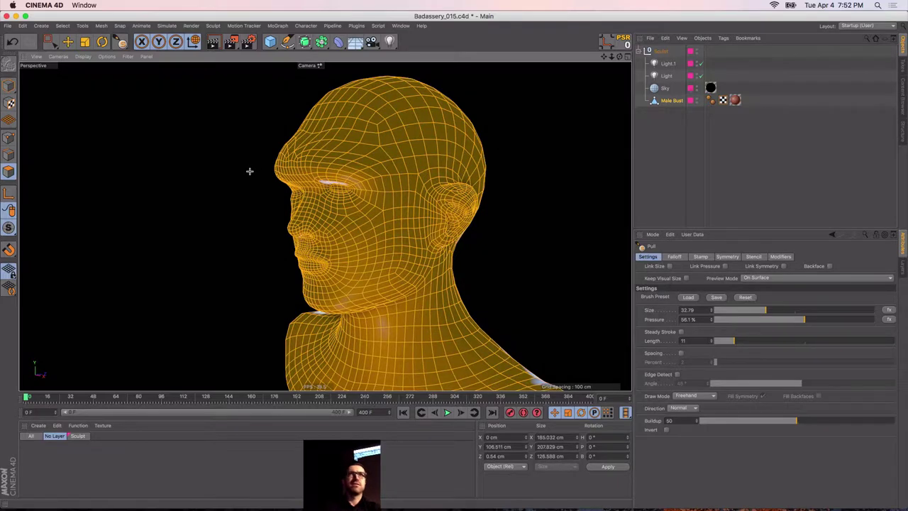
# Smooth the bust's ear and eye area with the sculpting Smooth brush
pyautogui.hotkey('shift', 'c')
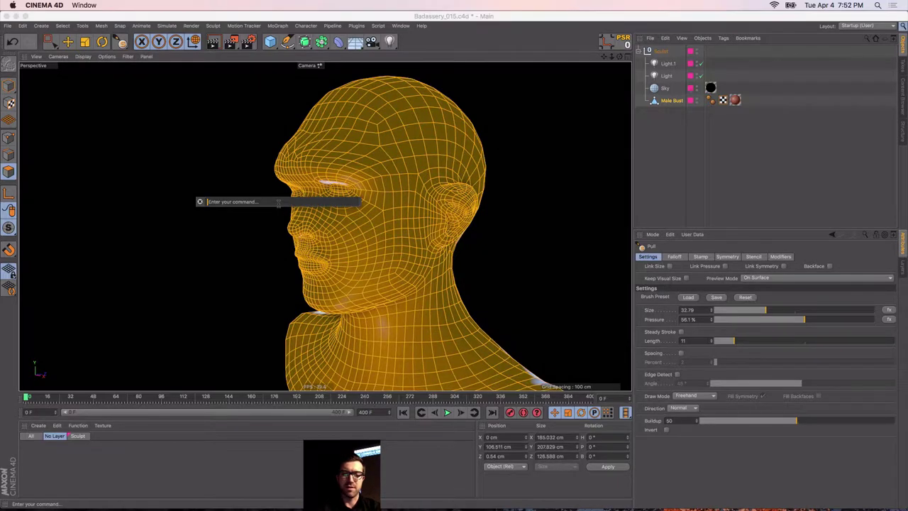
pyautogui.write('smooth')
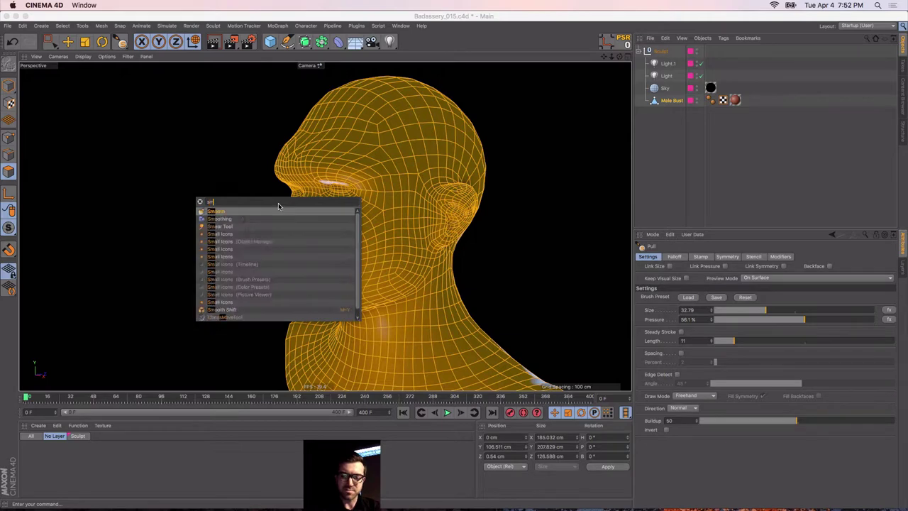
pyautogui.click(224, 212)
pyautogui.moveTo(351, 185)
pyautogui.mouseDown()
pyautogui.moveTo(340, 189)
pyautogui.moveTo(330, 158)
pyautogui.moveTo(358, 174)
pyautogui.mouseUp()
pyautogui.moveTo(449, 212)
pyautogui.mouseDown()
pyautogui.moveTo(461, 178)
pyautogui.moveTo(454, 215)
pyautogui.moveTo(441, 229)
pyautogui.moveTo(456, 202)
pyautogui.moveTo(421, 222)
pyautogui.moveTo(353, 205)
pyautogui.moveTo(308, 162)
pyautogui.moveTo(311, 169)
pyautogui.mouseUp()
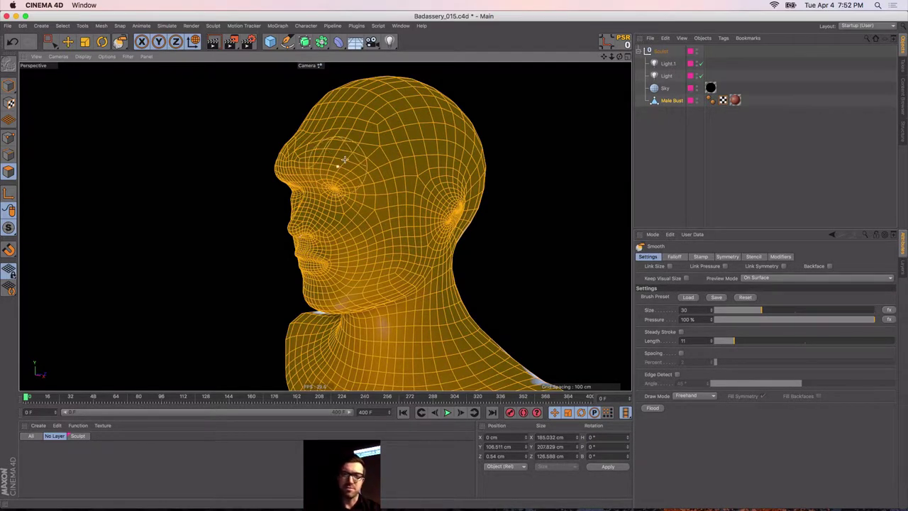
# Return to Model mode and deselect the Male Bust to inspect the sculpted face from several angles
pyautogui.click(9, 86)
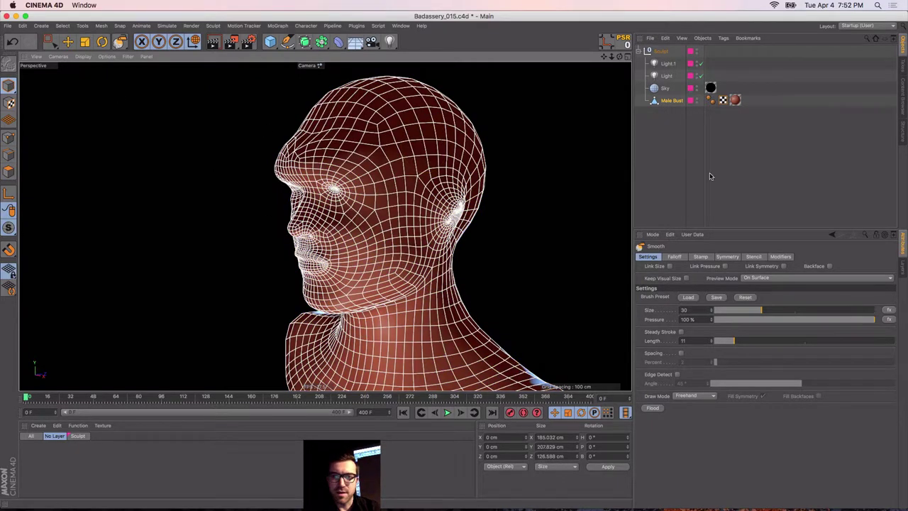
pyautogui.click(710, 173)
pyautogui.keyDown('alt'); pyautogui.moveTo(321, 215); pyautogui.dragTo(362, 217); pyautogui.keyUp('alt')
pyautogui.keyDown('alt'); pyautogui.moveTo(338, 206); pyautogui.dragTo(444, 225, button='right'); pyautogui.keyUp('alt')
pyautogui.keyDown('alt'); pyautogui.moveTo(300, 216); pyautogui.dragTo(424, 170); pyautogui.keyUp('alt')
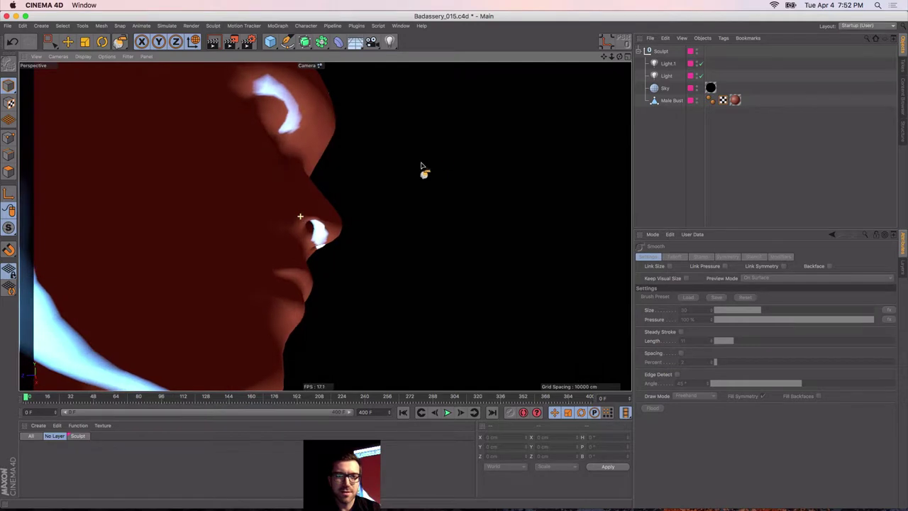
pyautogui.keyDown('alt'); pyautogui.moveTo(263, 152); pyautogui.dragTo(134, 195); pyautogui.keyUp('alt')
pyautogui.keyDown('alt'); pyautogui.moveTo(265, 190); pyautogui.dragTo(175, 211, button='right'); pyautogui.keyUp('alt')
pyautogui.keyDown('alt'); pyautogui.moveTo(253, 265); pyautogui.dragTo(273, 271); pyautogui.keyUp('alt')
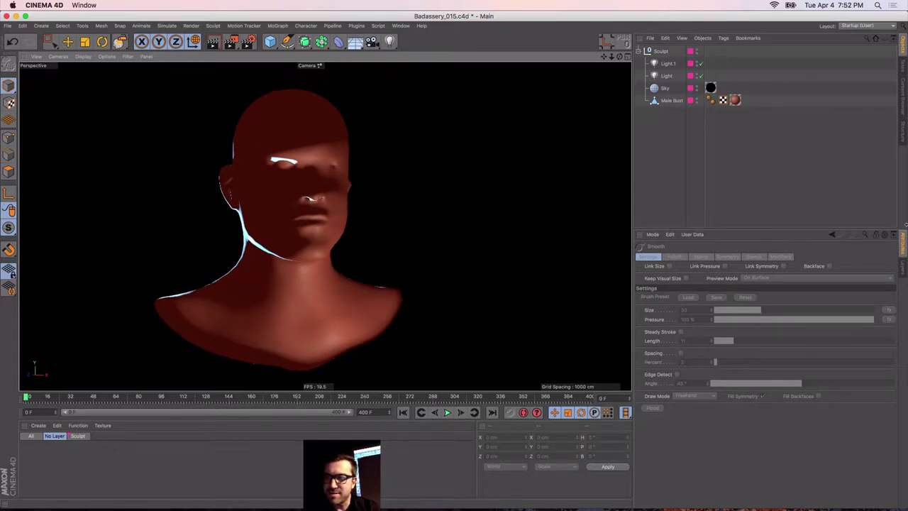
# Switch the soloed layer from Sculpt to Fit to Region and activate the Move tool
pyautogui.click(902, 268)
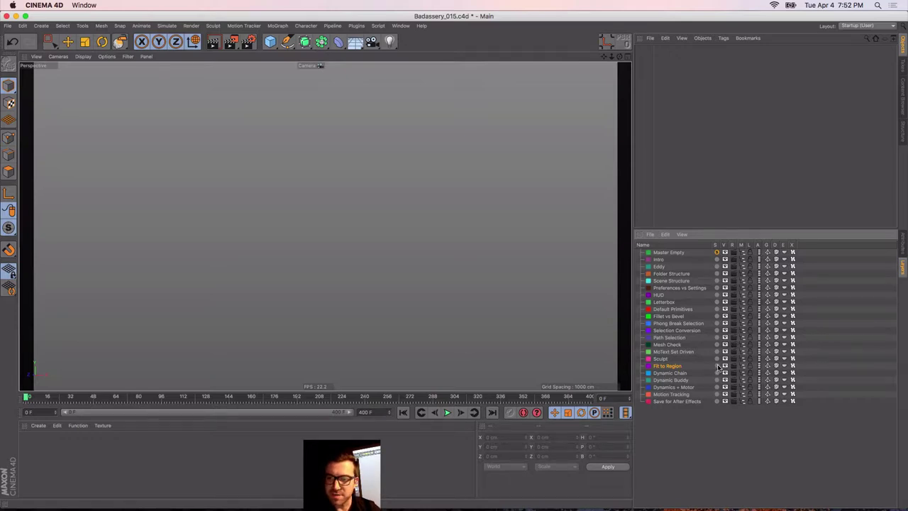
pyautogui.click(717, 366)
pyautogui.moveTo(282, 294)
pyautogui.keyDown('alt'); pyautogui.mouseDown()
pyautogui.moveTo(244, 304)
pyautogui.moveTo(269, 302)
pyautogui.mouseUp(); pyautogui.keyUp('alt')
pyautogui.press('e')
pyautogui.keyDown('alt'); pyautogui.moveTo(305, 302); pyautogui.dragTo(264, 236, button='middle'); pyautogui.keyUp('alt')
pyautogui.keyDown('alt'); pyautogui.moveTo(266, 239); pyautogui.dragTo(293, 240, button='right'); pyautogui.keyUp('alt')
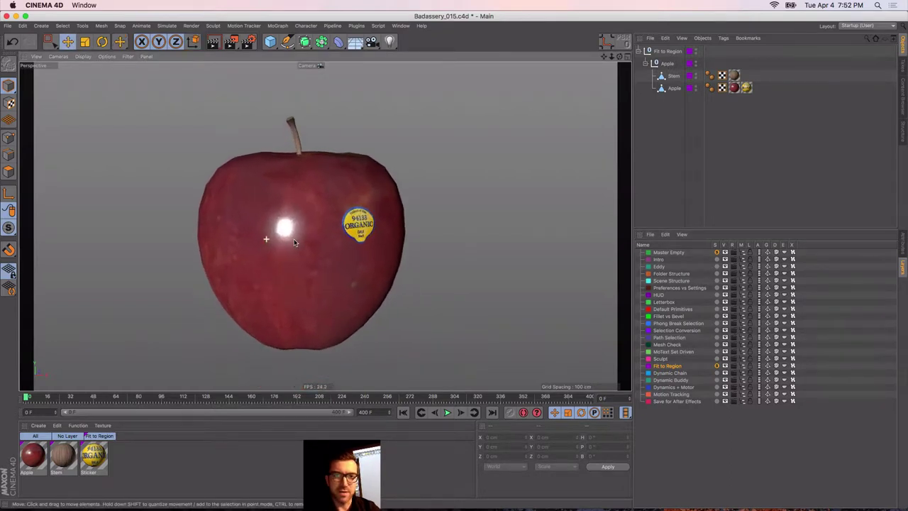
# Delete the Sticker texture tag from the Apple mesh
pyautogui.keyDown('alt'); pyautogui.moveTo(294, 238); pyautogui.dragTo(310, 222); pyautogui.keyUp('alt')
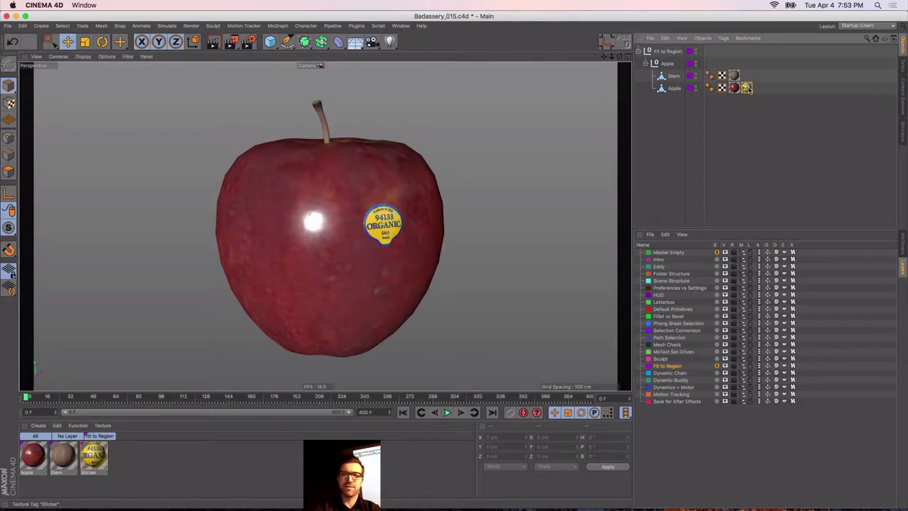
pyautogui.press('Delete')
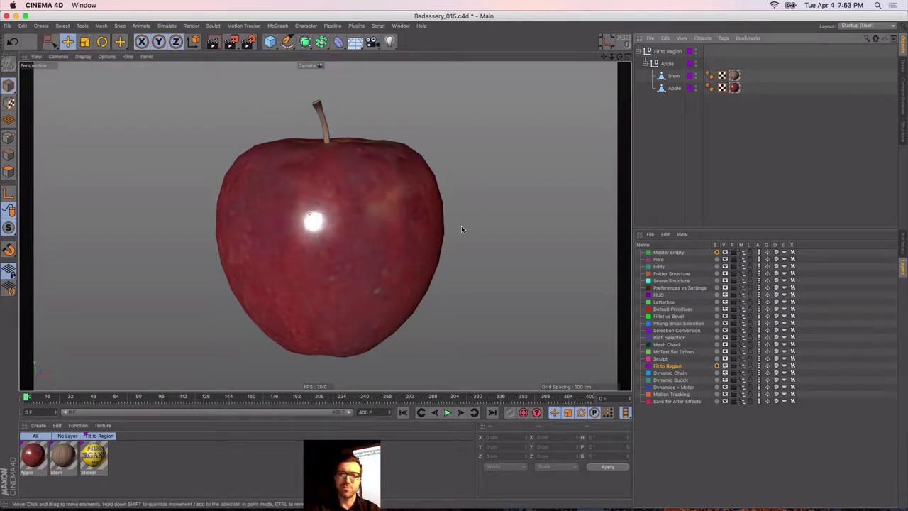
# Review the Color, Bump and Alpha channels of the Sticker material, and close the Material Editor
pyautogui.click(99, 466)
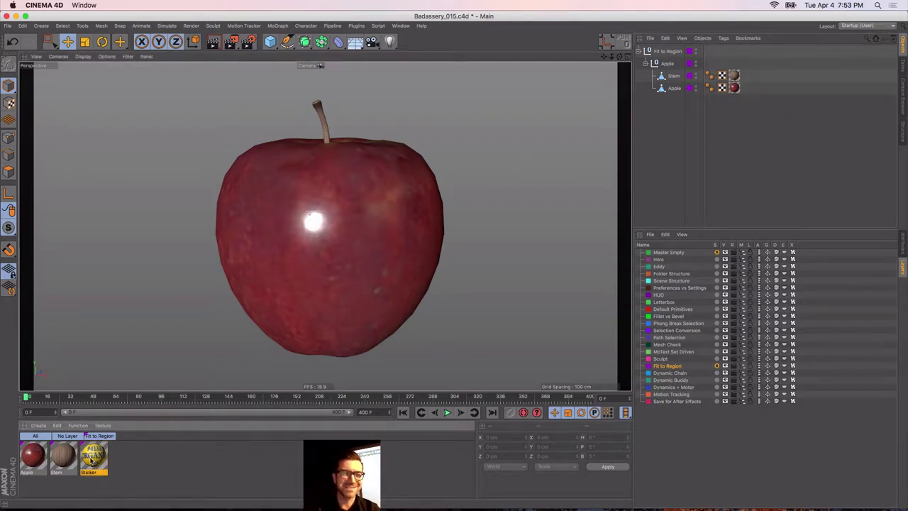
pyautogui.doubleClick(91, 460)
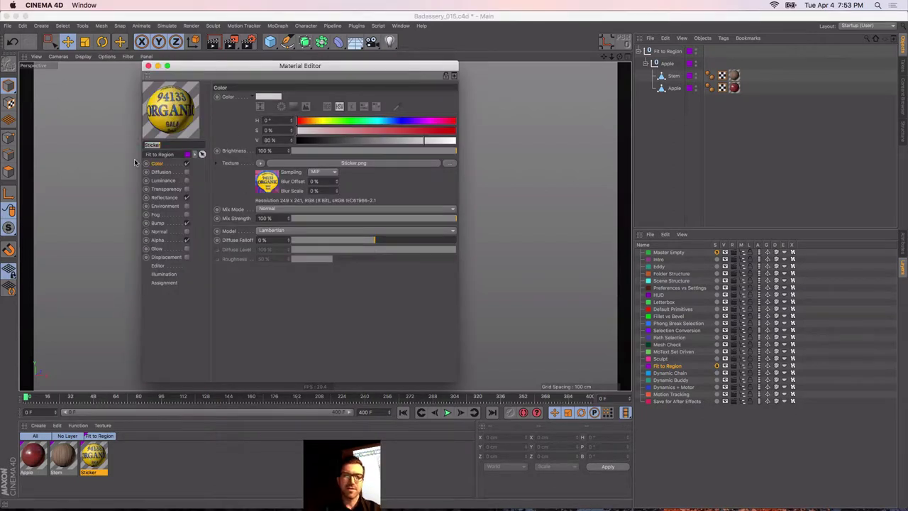
pyautogui.click(157, 224)
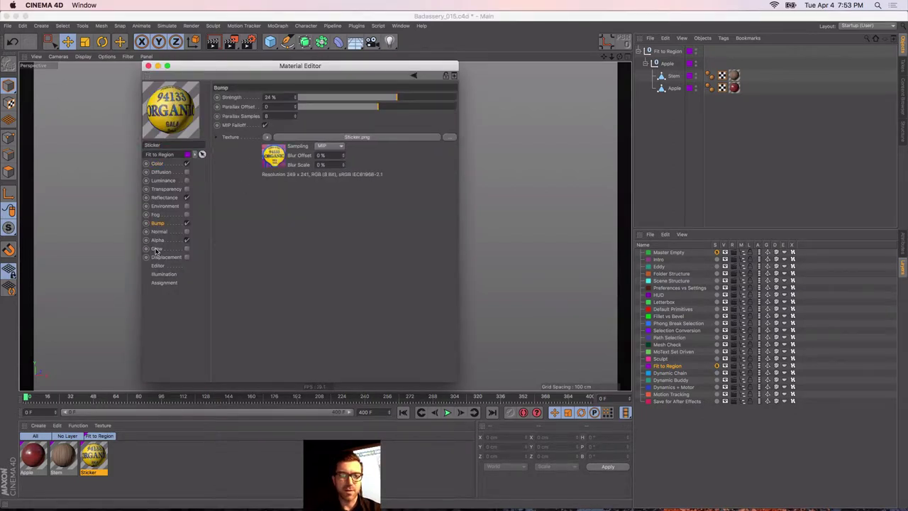
pyautogui.click(158, 241)
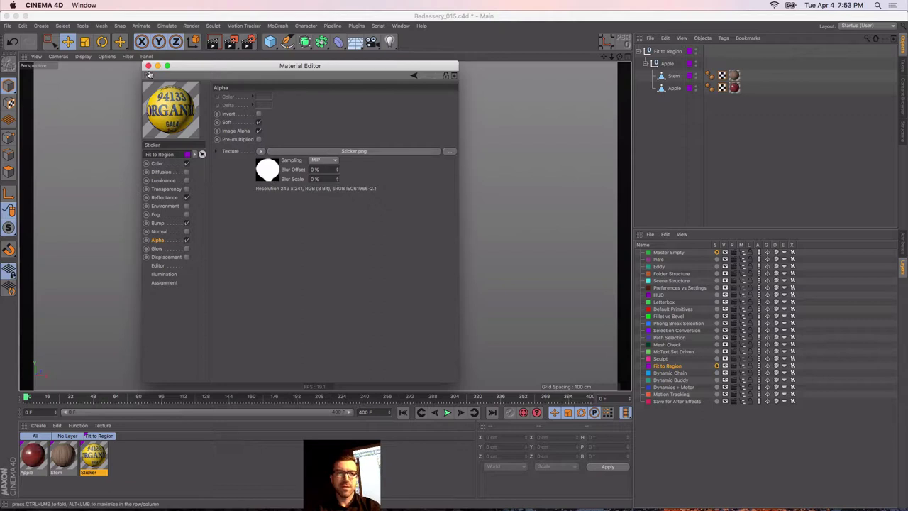
pyautogui.click(147, 65)
# Apply the Sticker material to the Apple mesh
pyautogui.moveTo(452, 191); pyautogui.dragTo(678, 89)
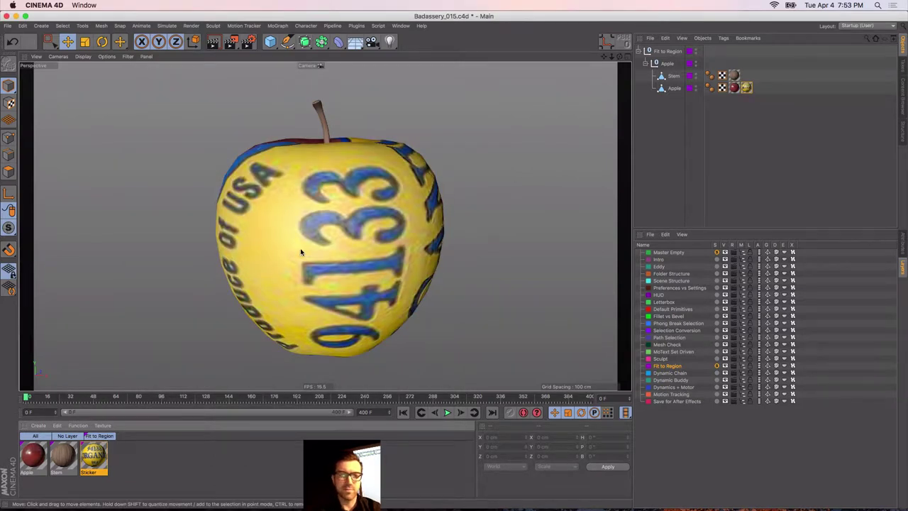
pyautogui.moveTo(301, 251)
pyautogui.keyDown('alt'); pyautogui.mouseDown()
pyautogui.moveTo(277, 229)
pyautogui.moveTo(300, 248)
pyautogui.mouseUp(); pyautogui.keyUp('alt')
pyautogui.keyDown('alt'); pyautogui.moveTo(333, 247); pyautogui.dragTo(265, 233, button='middle'); pyautogui.keyUp('alt')
pyautogui.keyDown('alt'); pyautogui.moveTo(292, 229); pyautogui.dragTo(280, 229); pyautogui.keyUp('alt')
pyautogui.keyDown('alt'); pyautogui.moveTo(280, 229); pyautogui.dragTo(299, 224, button='middle'); pyautogui.keyUp('alt')
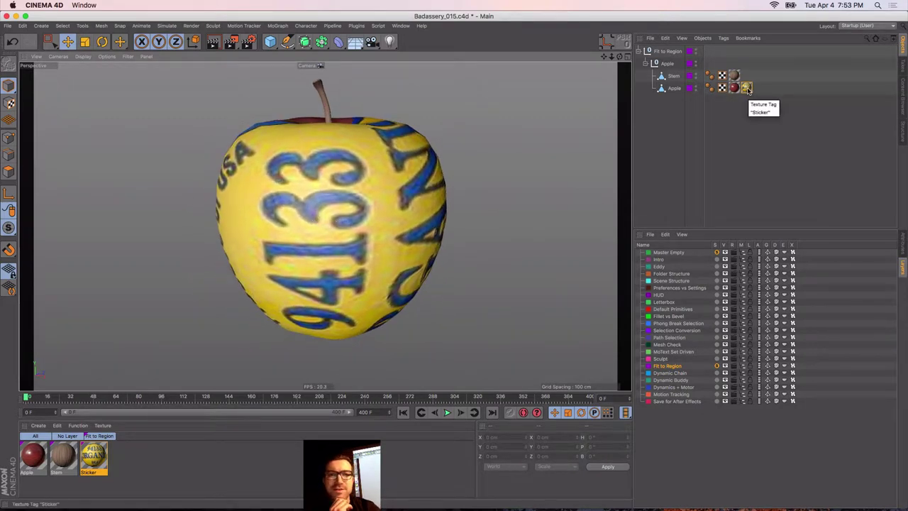
# Fit the Sticker texture to a roughly square region at the middle of the apple's front and turn off tiling
pyautogui.rightClick(747, 88)
pyautogui.click(746, 89)
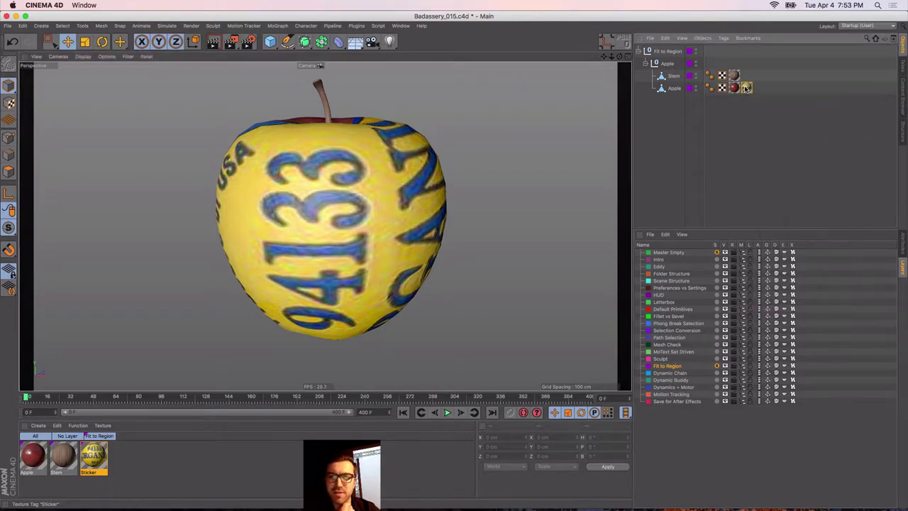
pyautogui.rightClick(743, 87)
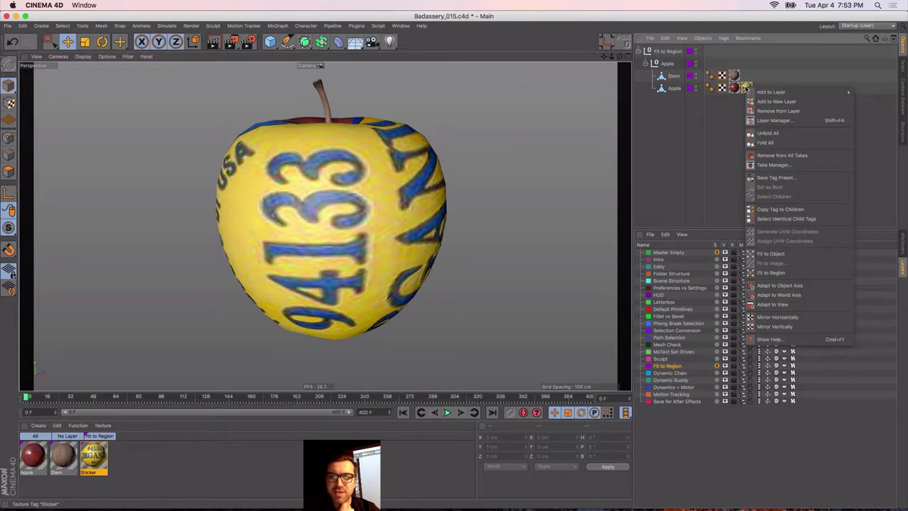
pyautogui.click(773, 254)
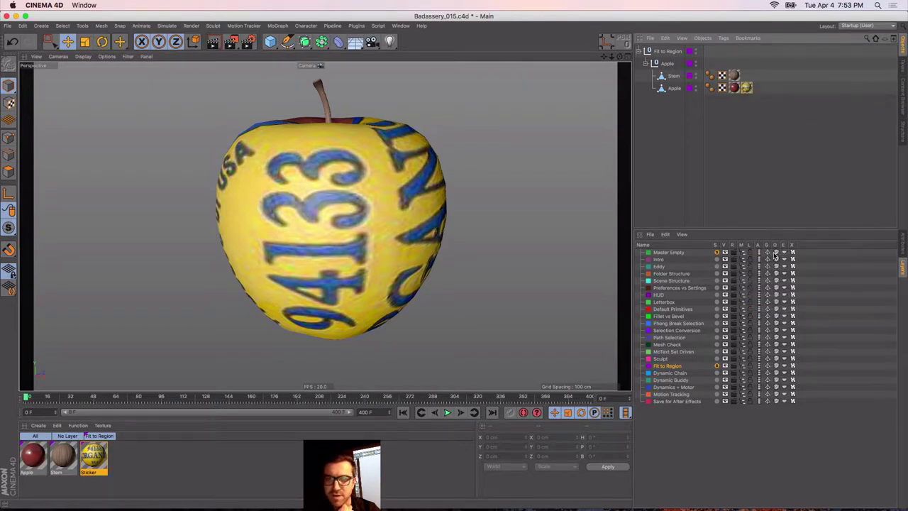
pyautogui.rightClick(746, 87)
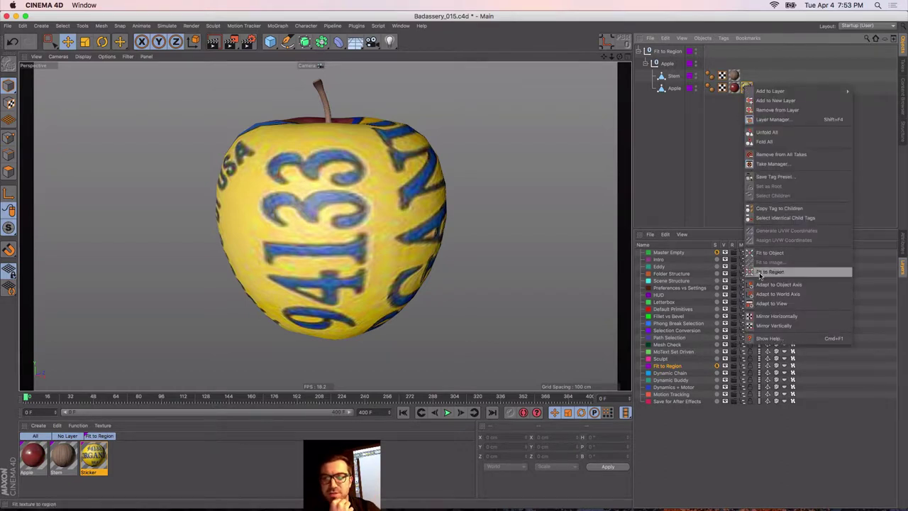
pyautogui.click(759, 273)
pyautogui.moveTo(287, 182); pyautogui.dragTo(376, 269)
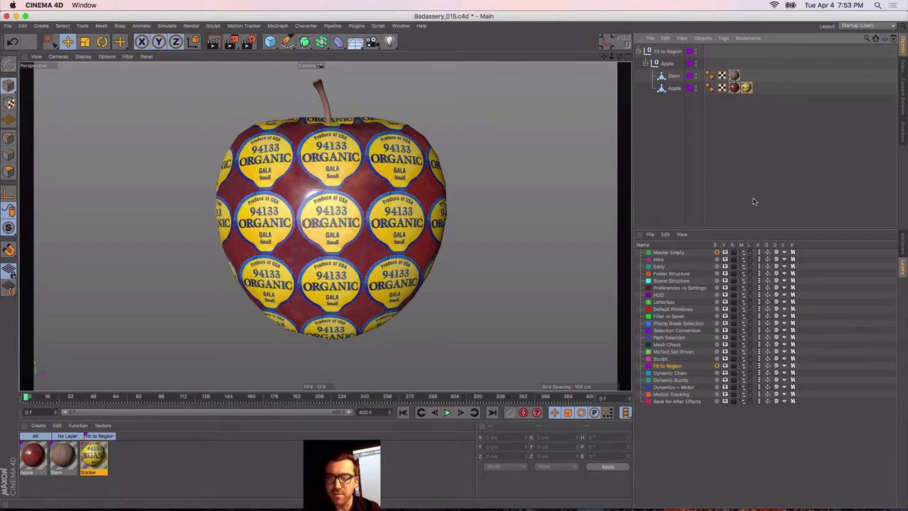
pyautogui.click(904, 246)
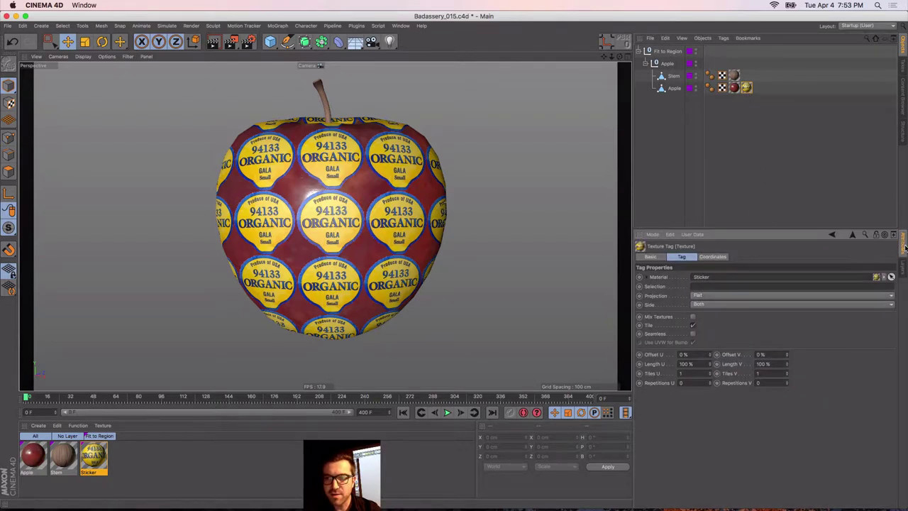
pyautogui.click(693, 325)
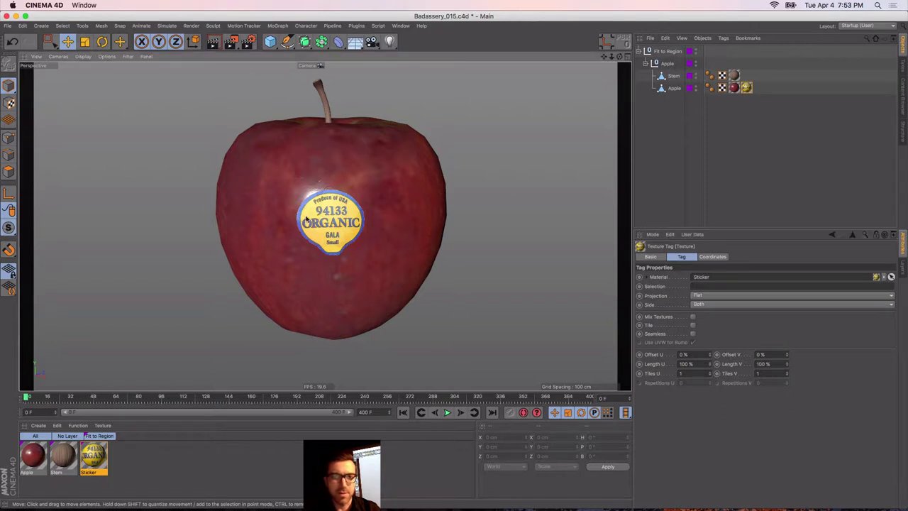
# Use Fit to Region to shrink the Sticker texture into a tiny area on the apple's front
pyautogui.moveTo(326, 221)
pyautogui.keyDown('alt'); pyautogui.mouseDown()
pyautogui.moveTo(293, 222)
pyautogui.moveTo(338, 212)
pyautogui.mouseUp(); pyautogui.keyUp('alt')
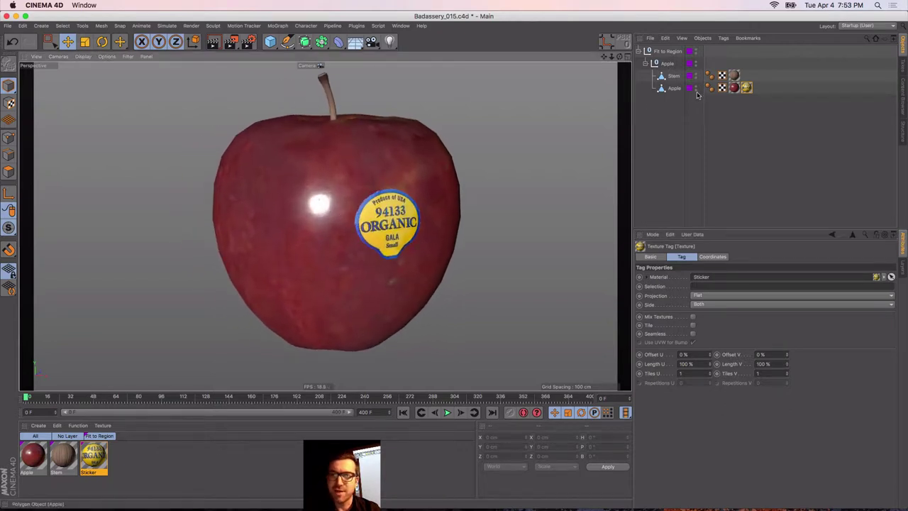
pyautogui.rightClick(746, 88)
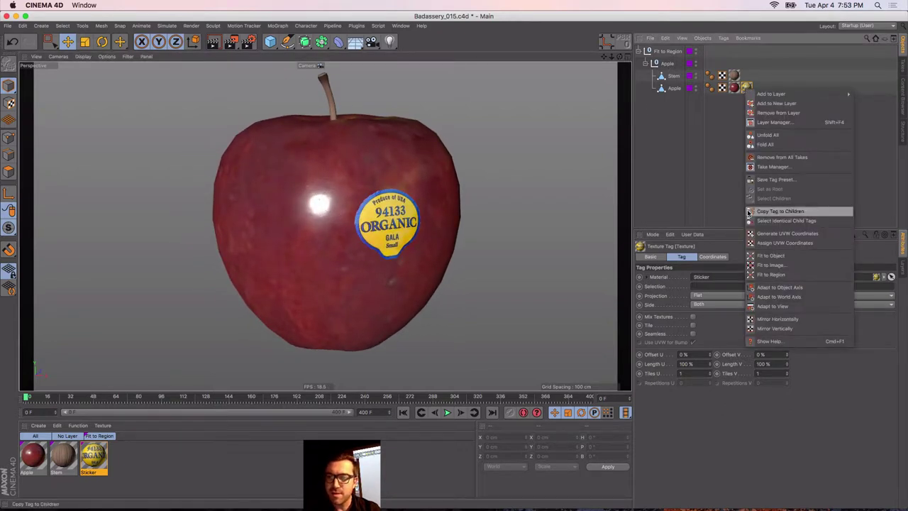
pyautogui.click(776, 276)
pyautogui.moveTo(290, 229); pyautogui.dragTo(301, 235)
pyautogui.keyDown('alt'); pyautogui.moveTo(306, 212); pyautogui.dragTo(317, 220, button='right'); pyautogui.keyUp('alt')
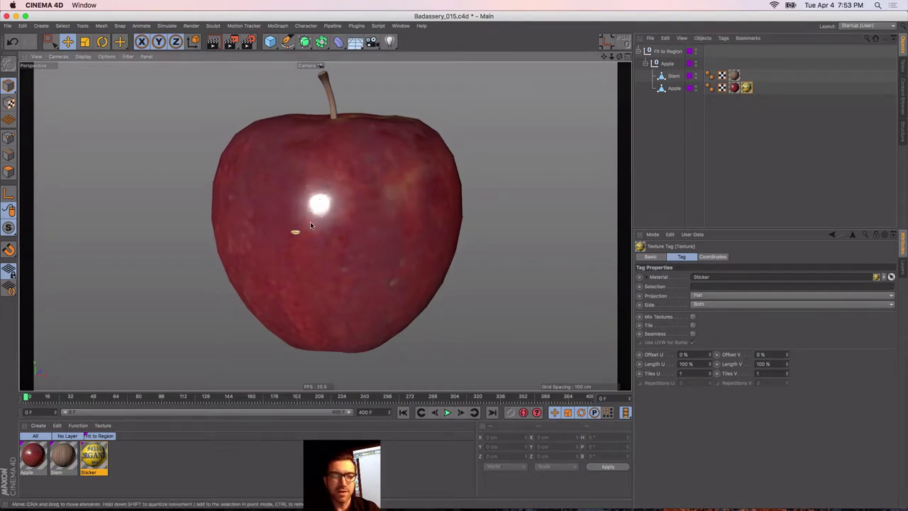
# Refit the Sticker texture to a wide, shallow region across the apple's front
pyautogui.moveTo(350, 220)
pyautogui.keyDown('alt'); pyautogui.mouseDown()
pyautogui.moveTo(316, 214)
pyautogui.moveTo(335, 225)
pyautogui.mouseUp(); pyautogui.keyUp('alt')
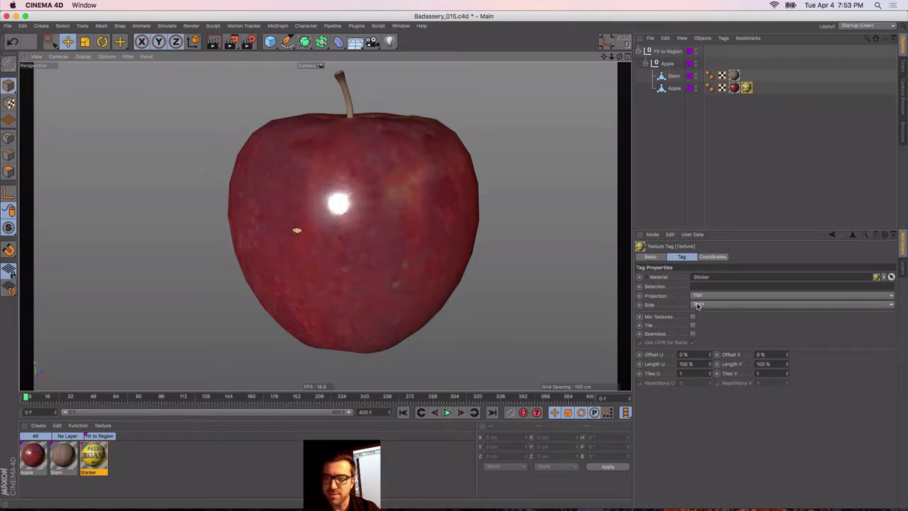
pyautogui.rightClick(746, 88)
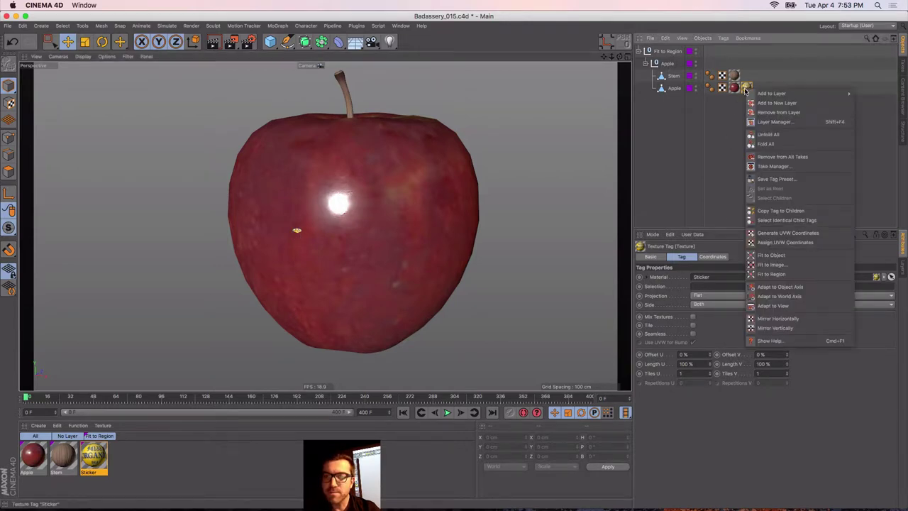
pyautogui.click(773, 273)
pyautogui.moveTo(275, 227); pyautogui.dragTo(443, 256)
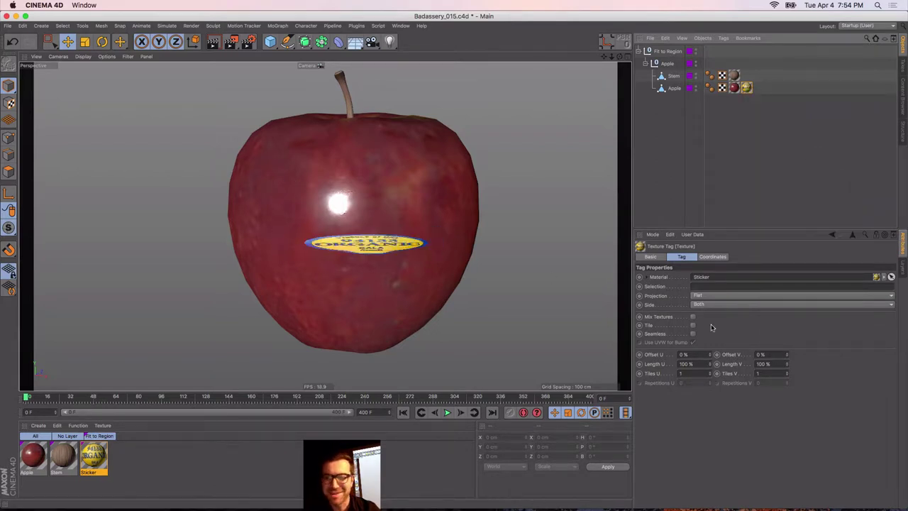
# Refit the Sticker texture to a square region just below the apple's highlight, giving the label natural proportions
pyautogui.rightClick(747, 88)
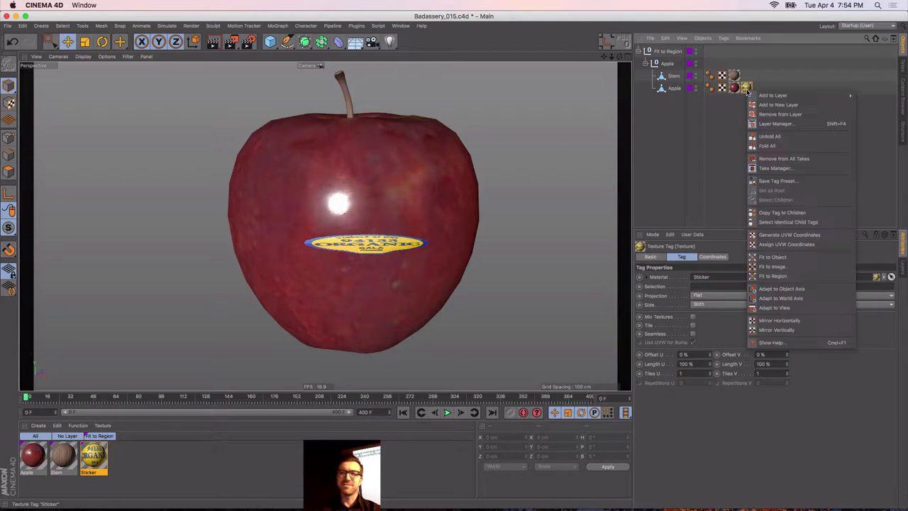
pyautogui.click(772, 276)
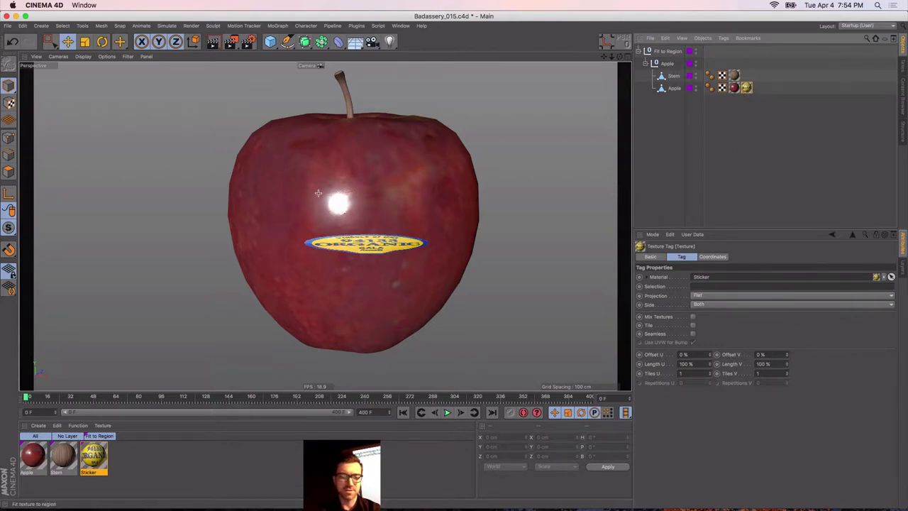
pyautogui.moveTo(318, 193); pyautogui.dragTo(395, 269)
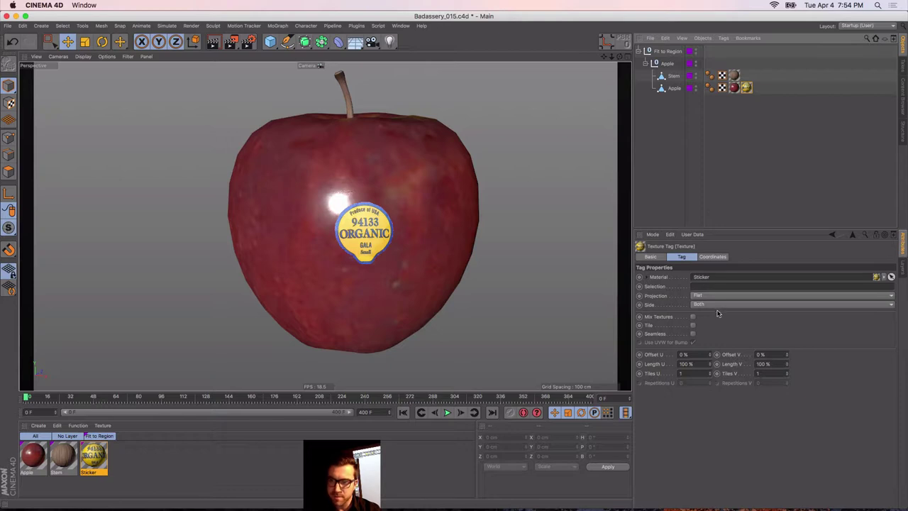
# Try adjusting the Sticker texture tag's Length U and undo the change
pyautogui.click(730, 101)
pyautogui.click(747, 88)
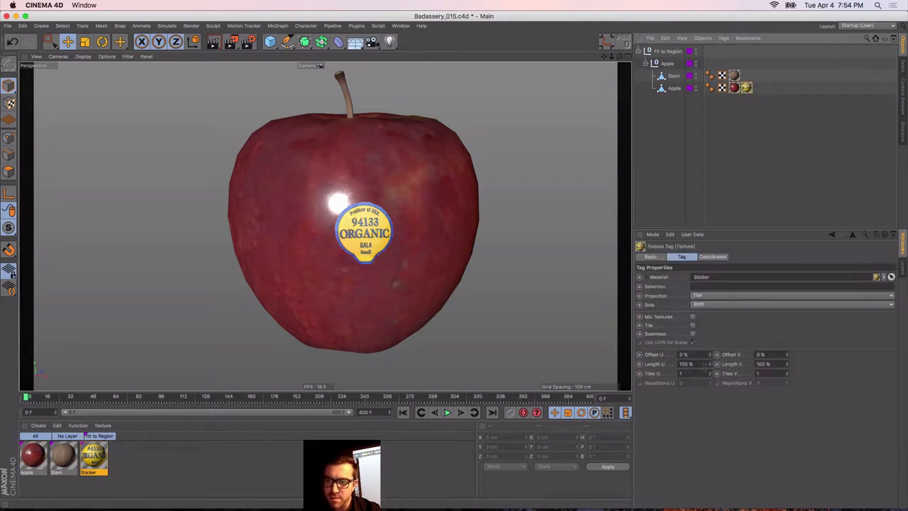
pyautogui.moveTo(709, 364); pyautogui.dragTo(709, 399)
pyautogui.press('super+z')
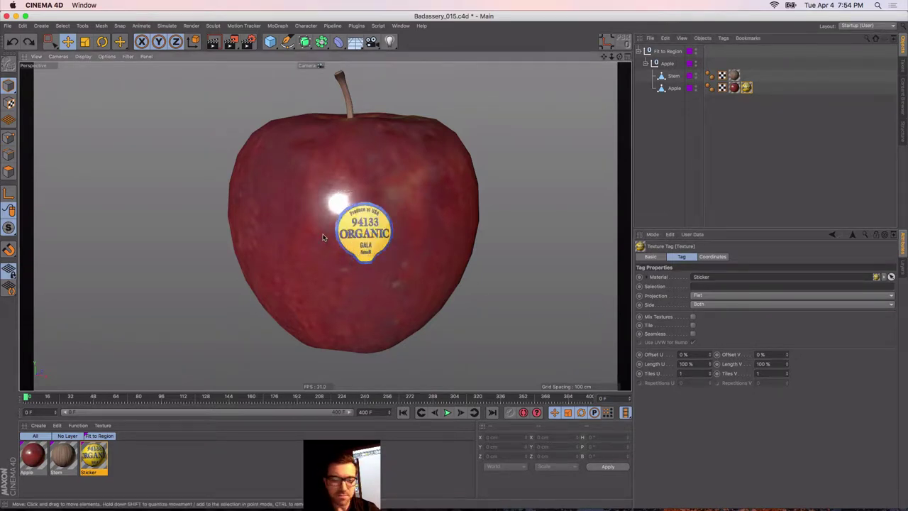
# Examine how the flat-projected sticker appears around the apple, from the front to the back
pyautogui.keyDown('alt'); pyautogui.moveTo(312, 243); pyautogui.dragTo(325, 206, button='middle'); pyautogui.keyUp('alt')
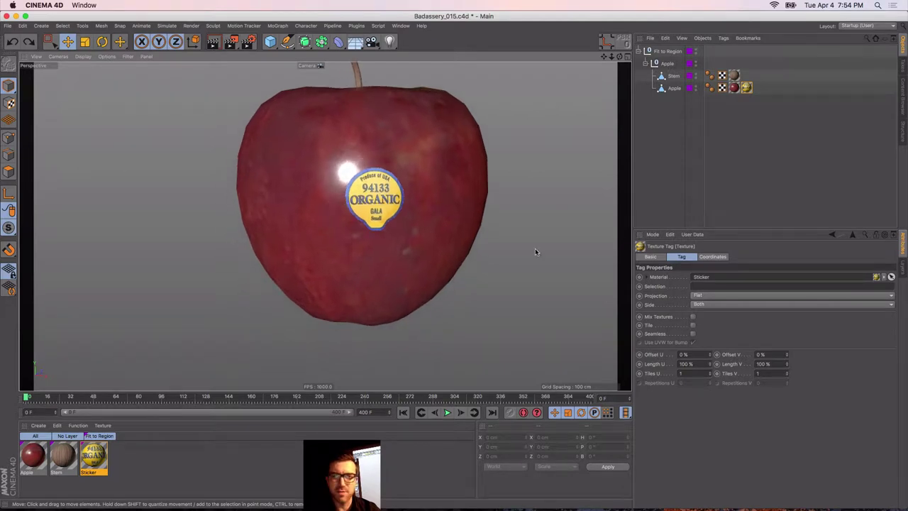
pyautogui.click(697, 295)
pyautogui.click(673, 167)
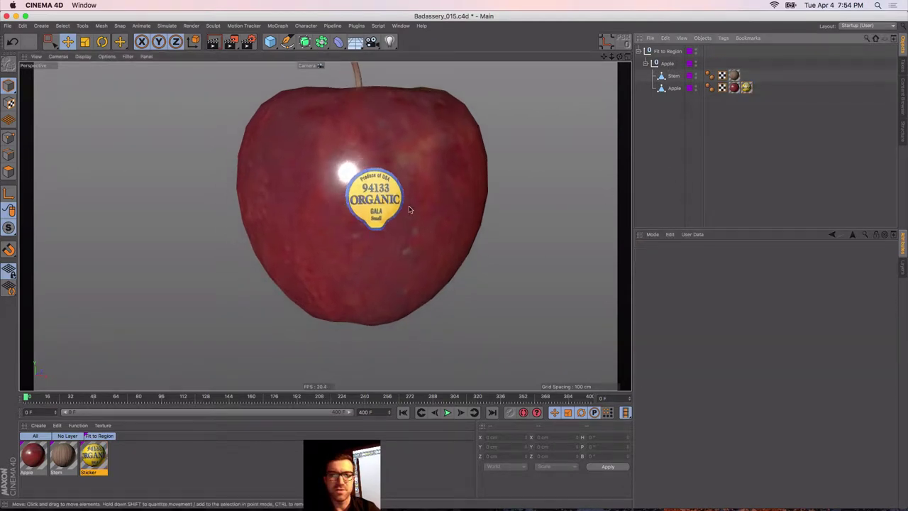
pyautogui.keyDown('alt'); pyautogui.moveTo(410, 207); pyautogui.dragTo(134, 216); pyautogui.keyUp('alt')
pyautogui.keyDown('alt'); pyautogui.moveTo(134, 217); pyautogui.dragTo(276, 209, button='middle'); pyautogui.keyUp('alt')
pyautogui.keyDown('alt'); pyautogui.moveTo(276, 207); pyautogui.dragTo(404, 195); pyautogui.keyUp('alt')
pyautogui.keyDown('alt'); pyautogui.moveTo(132, 221); pyautogui.dragTo(273, 224, button='middle'); pyautogui.keyUp('alt')
pyautogui.keyDown('alt'); pyautogui.moveTo(259, 223); pyautogui.dragTo(269, 269); pyautogui.keyUp('alt')
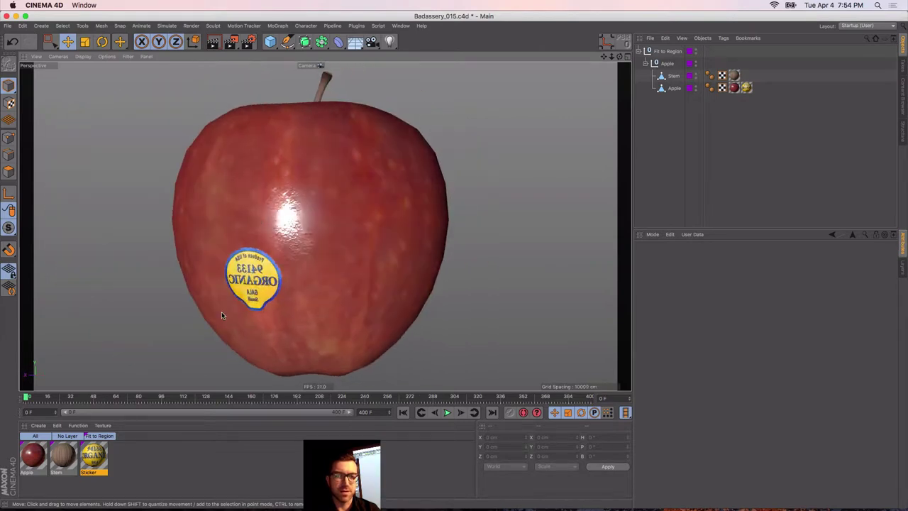
pyautogui.keyDown('alt'); pyautogui.moveTo(385, 190); pyautogui.dragTo(343, 213); pyautogui.keyUp('alt')
# Select the Apple mesh's polygons around the mirrored sticker on the back with Live Selection and delete them
pyautogui.click(287, 208)
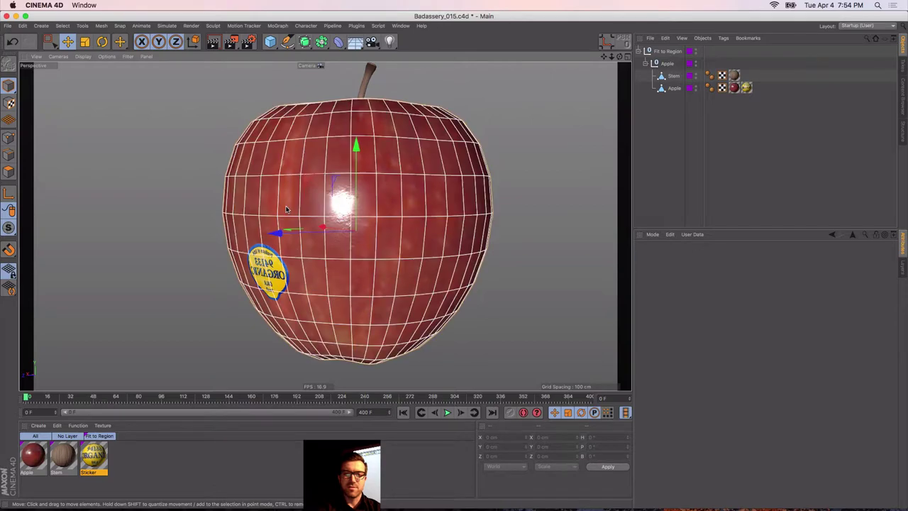
pyautogui.click(8, 171)
pyautogui.press('9')
pyautogui.moveTo(282, 262)
pyautogui.mouseDown()
pyautogui.moveTo(253, 243)
pyautogui.moveTo(265, 289)
pyautogui.mouseUp()
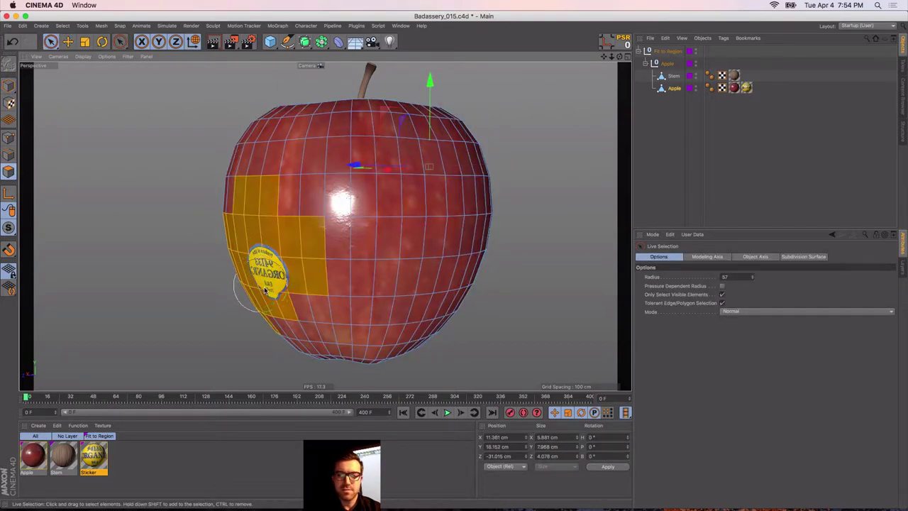
pyautogui.press('Delete')
# Return to Model mode with the Move tool active and bring the front sticker back into view
pyautogui.moveTo(386, 180)
pyautogui.keyDown('alt'); pyautogui.mouseDown()
pyautogui.moveTo(315, 198)
pyautogui.moveTo(259, 198)
pyautogui.mouseUp(); pyautogui.keyUp('alt')
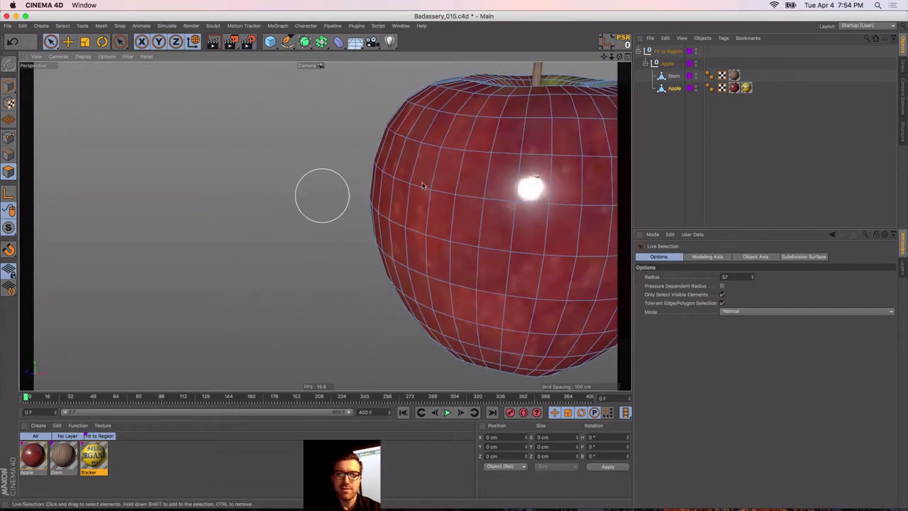
pyautogui.keyDown('alt'); pyautogui.moveTo(451, 199); pyautogui.dragTo(312, 182, button='middle'); pyautogui.keyUp('alt')
pyautogui.click(9, 86)
pyautogui.press('e')
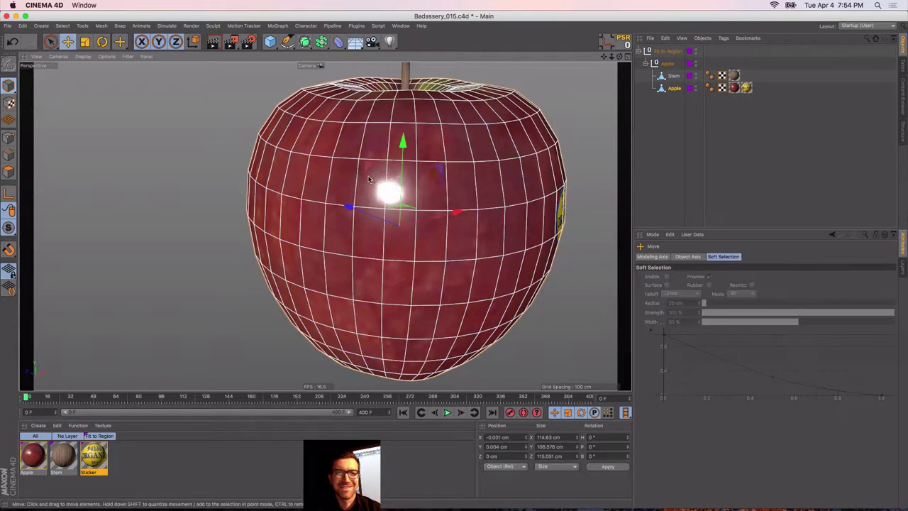
pyautogui.scroll(-5, 397, 172)
pyautogui.keyDown('alt'); pyautogui.moveTo(428, 178); pyautogui.dragTo(383, 178); pyautogui.keyUp('alt')
pyautogui.keyDown('alt'); pyautogui.moveTo(394, 204); pyautogui.dragTo(342, 227, button='middle'); pyautogui.keyUp('alt')
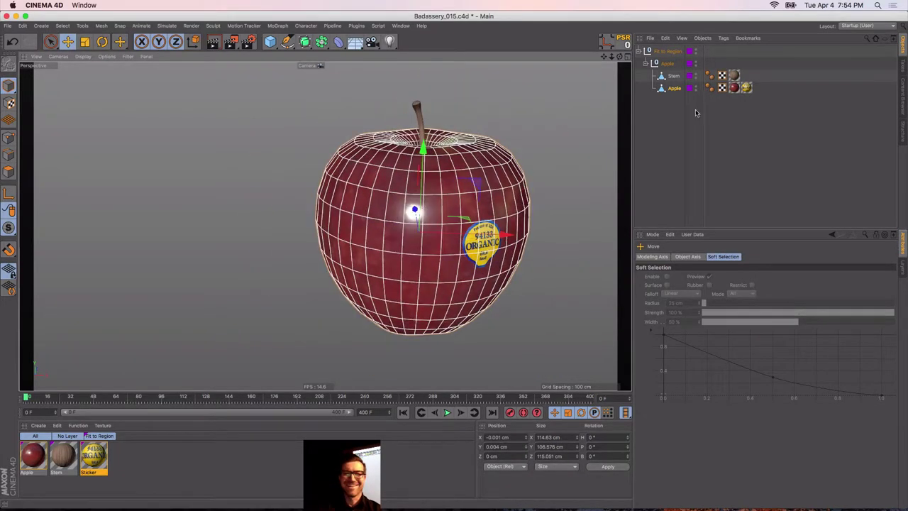
# Select a broad patch of polygons on the Apple mesh's front and apply the Sticker material to that selection
pyautogui.click(680, 122)
pyautogui.click(746, 88)
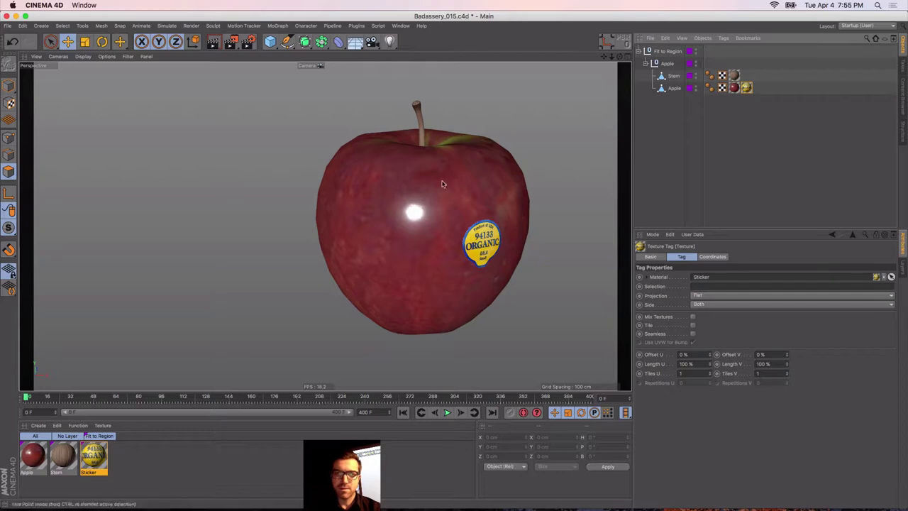
pyautogui.click(670, 89)
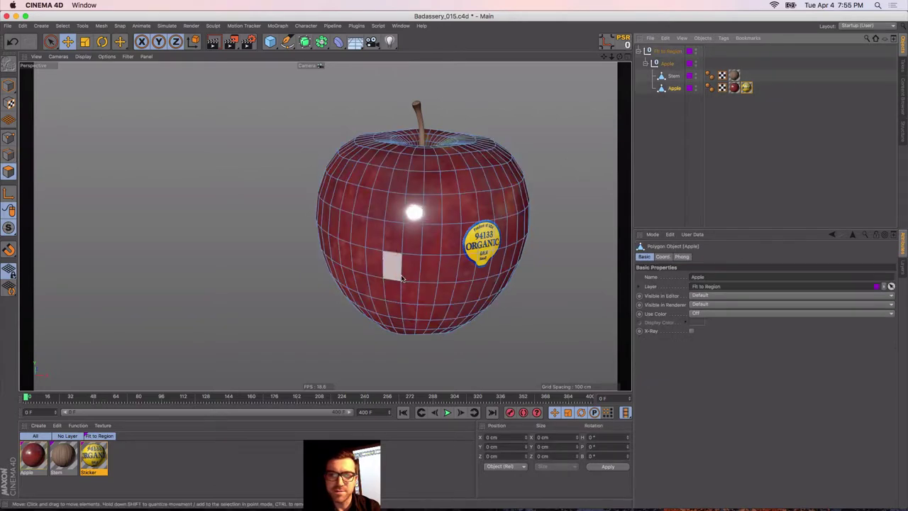
pyautogui.press('9')
pyautogui.moveTo(436, 237)
pyautogui.mouseDown()
pyautogui.moveTo(457, 214)
pyautogui.moveTo(396, 217)
pyautogui.moveTo(406, 204)
pyautogui.mouseUp()
pyautogui.rightClick(98, 448)
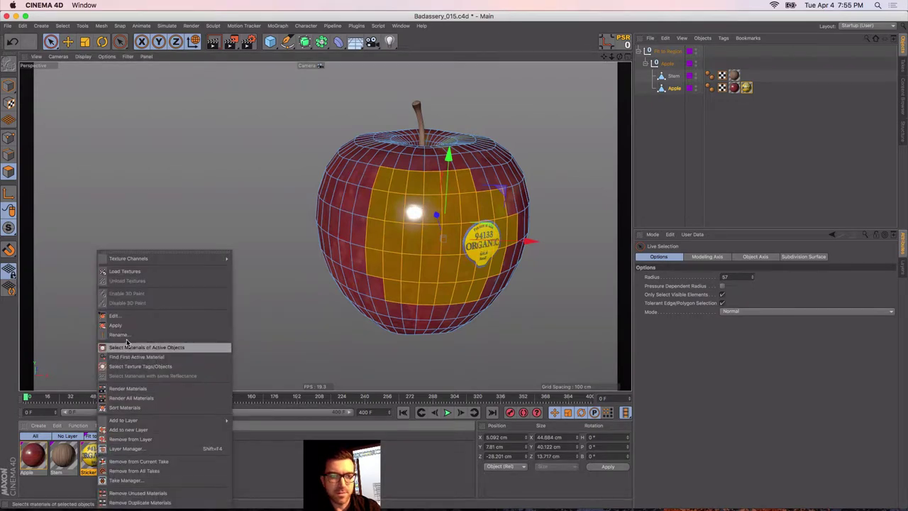
pyautogui.click(121, 326)
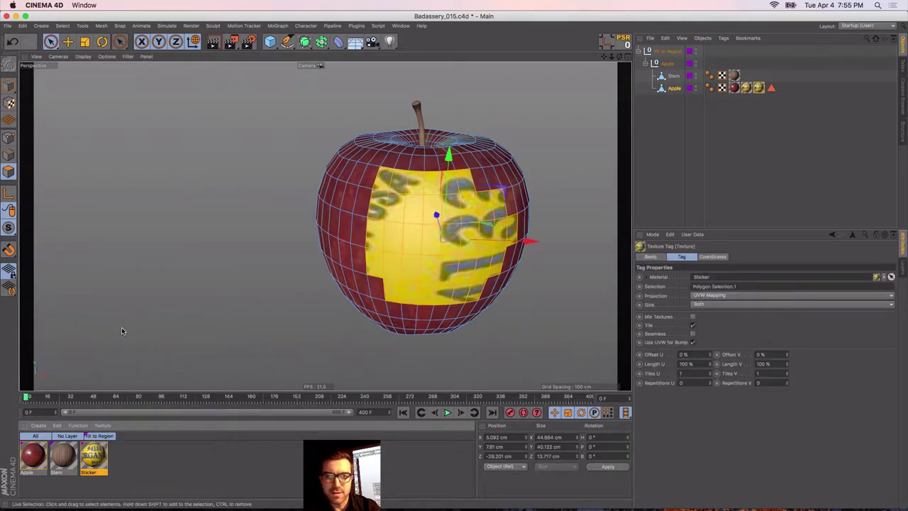
# Delete the older Sticker texture tag from the Apple mesh and select the one restricted to the polygon selection
pyautogui.click(745, 90)
pyautogui.press('Delete')
pyautogui.click(746, 88)
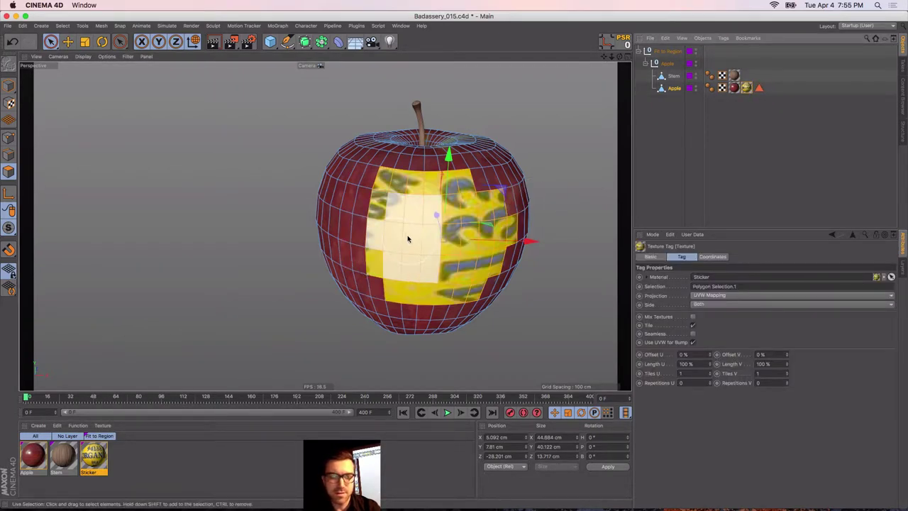
# In Model mode, fit the selection-restricted Sticker texture to a small region inside the polygon patch and turn off tiling
pyautogui.keyDown('alt'); pyautogui.moveTo(408, 239); pyautogui.dragTo(405, 236); pyautogui.keyUp('alt')
pyautogui.click(7, 88)
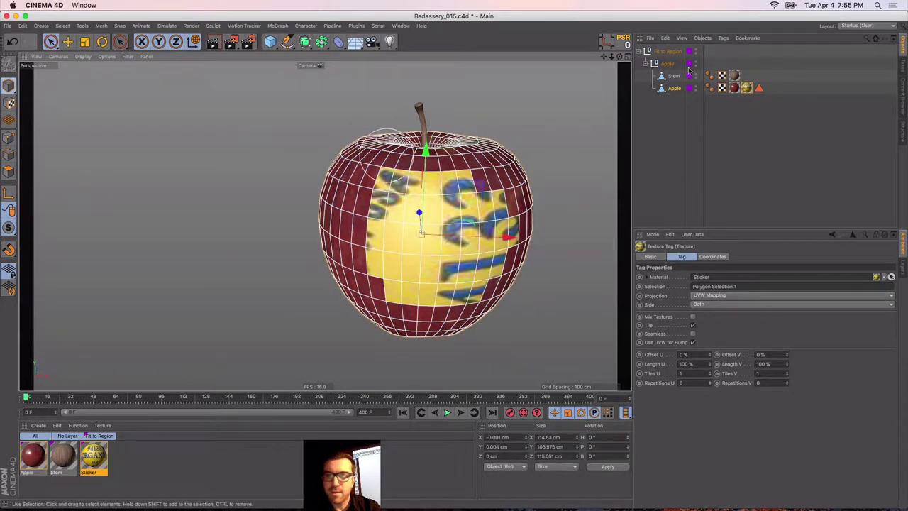
pyautogui.rightClick(745, 89)
pyautogui.click(770, 274)
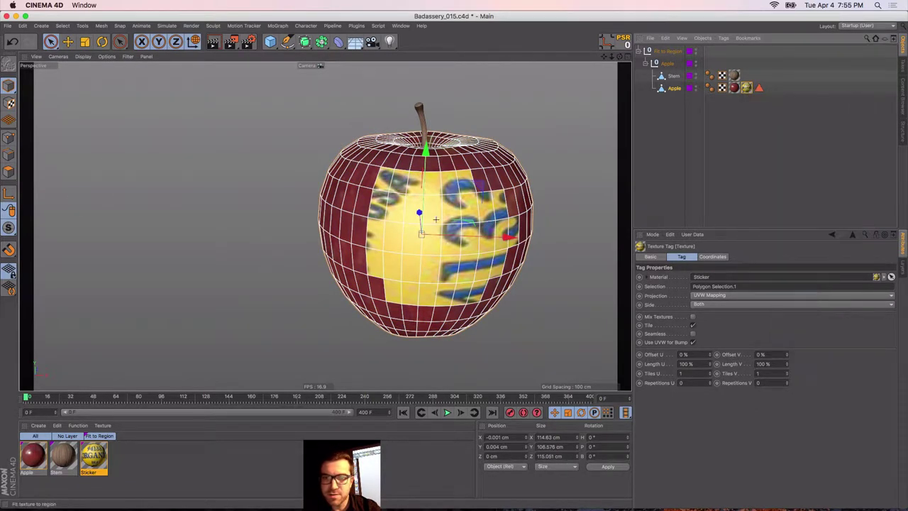
pyautogui.moveTo(451, 259); pyautogui.dragTo(456, 265)
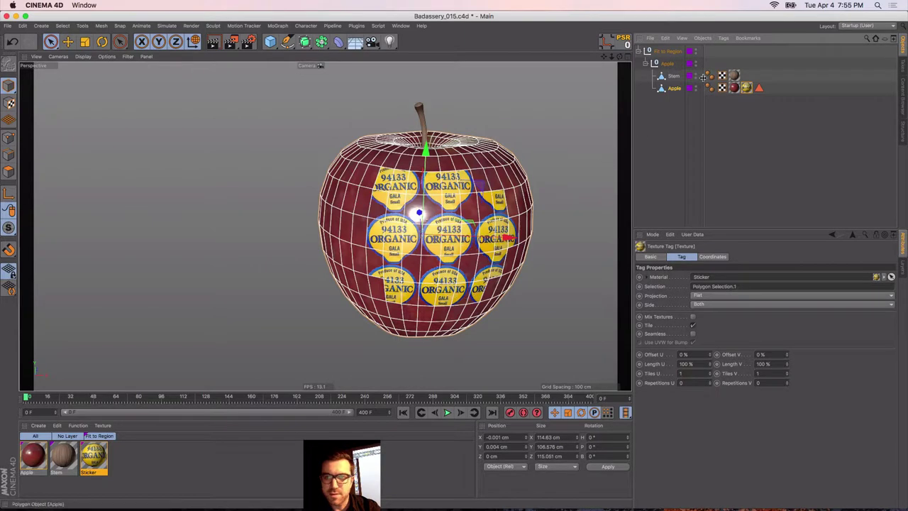
pyautogui.click(693, 326)
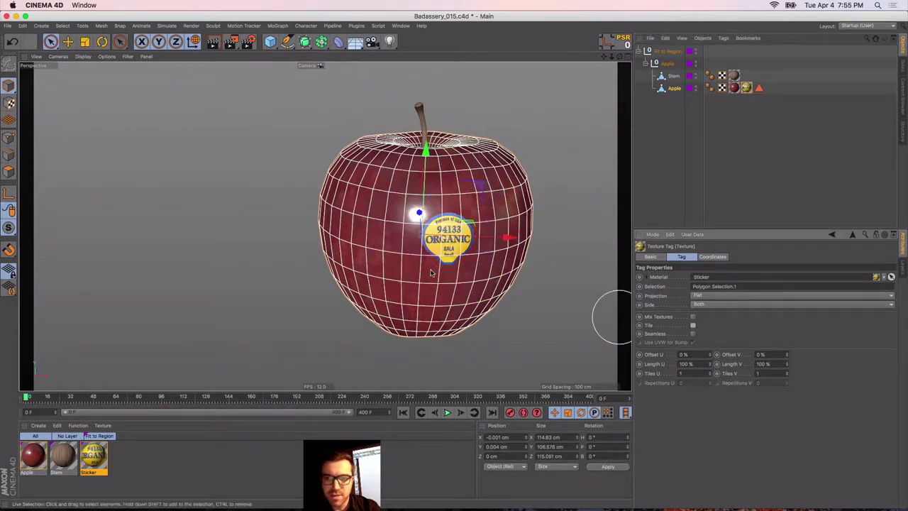
# Switch the soloed layer from Fit to Region to Dynamic Chain and frame the whole chain in the viewport
pyautogui.moveTo(370, 237)
pyautogui.keyDown('alt'); pyautogui.mouseDown()
pyautogui.moveTo(591, 192)
pyautogui.moveTo(398, 251)
pyautogui.mouseUp(); pyautogui.keyUp('alt')
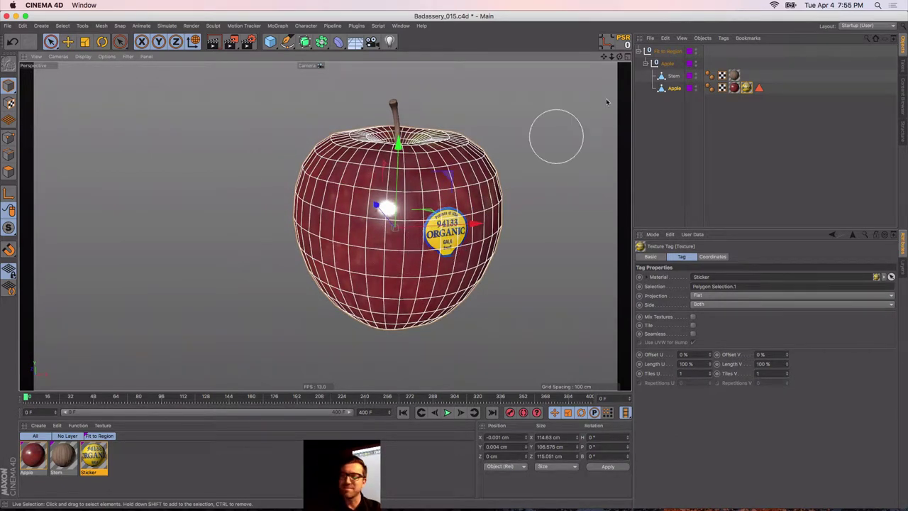
pyautogui.click(904, 270)
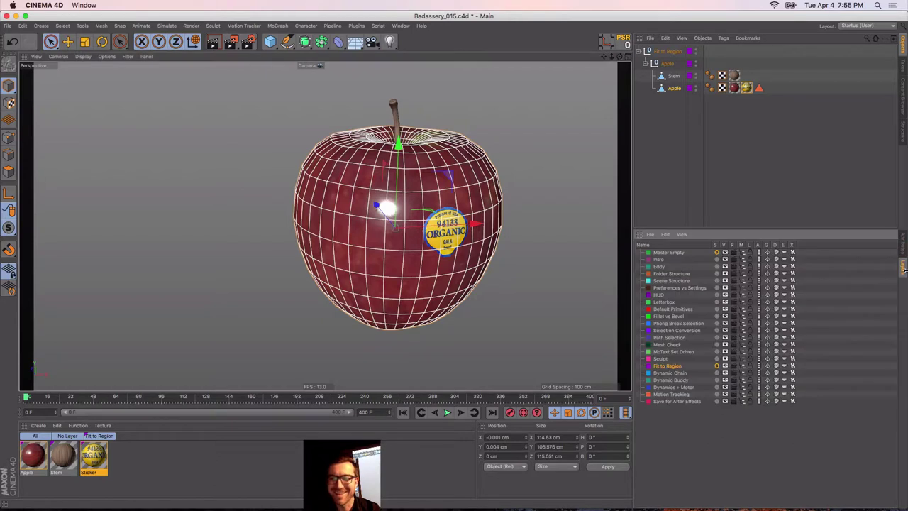
pyautogui.click(716, 372)
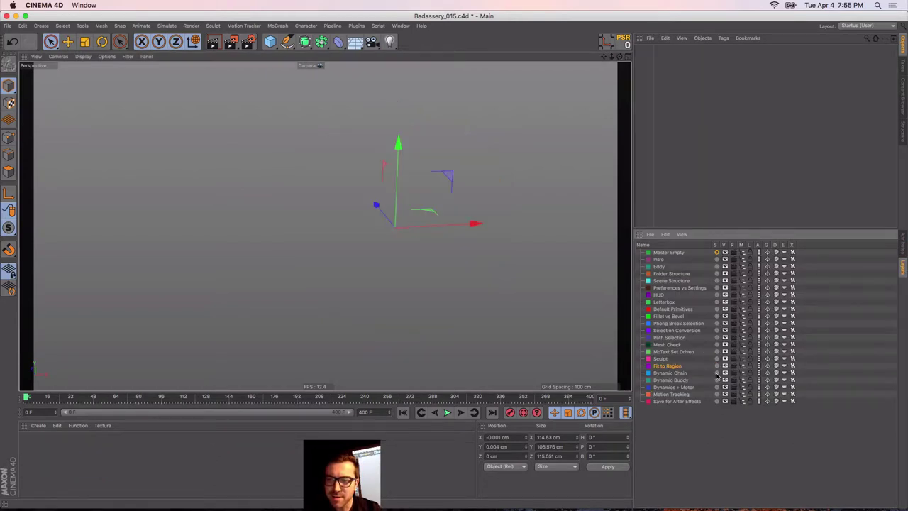
pyautogui.click(716, 373)
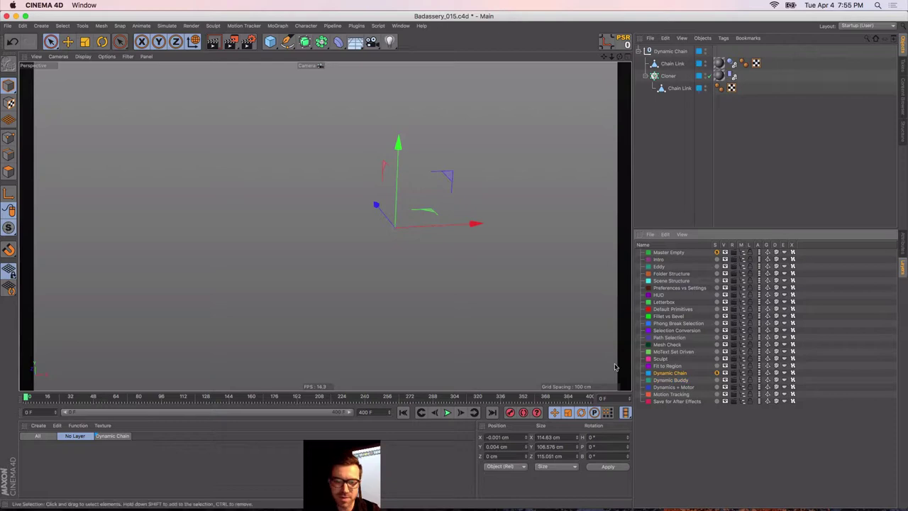
pyautogui.click(665, 52)
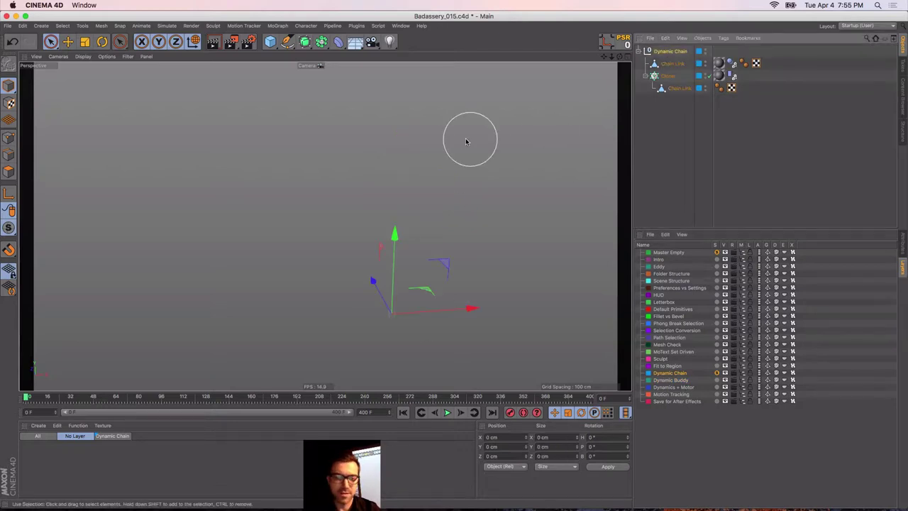
pyautogui.press('s')
pyautogui.keyDown('alt'); pyautogui.moveTo(282, 182); pyautogui.dragTo(235, 192, button='right'); pyautogui.keyUp('alt')
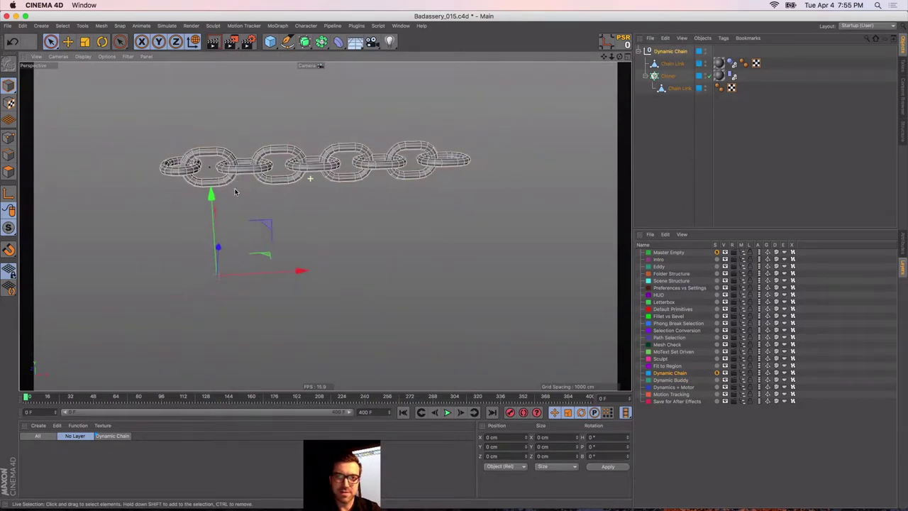
pyautogui.keyDown('alt'); pyautogui.moveTo(278, 186); pyautogui.dragTo(375, 195, button='middle'); pyautogui.keyUp('alt')
pyautogui.keyDown('alt'); pyautogui.moveTo(360, 183); pyautogui.dragTo(339, 183, button='right'); pyautogui.keyUp('alt')
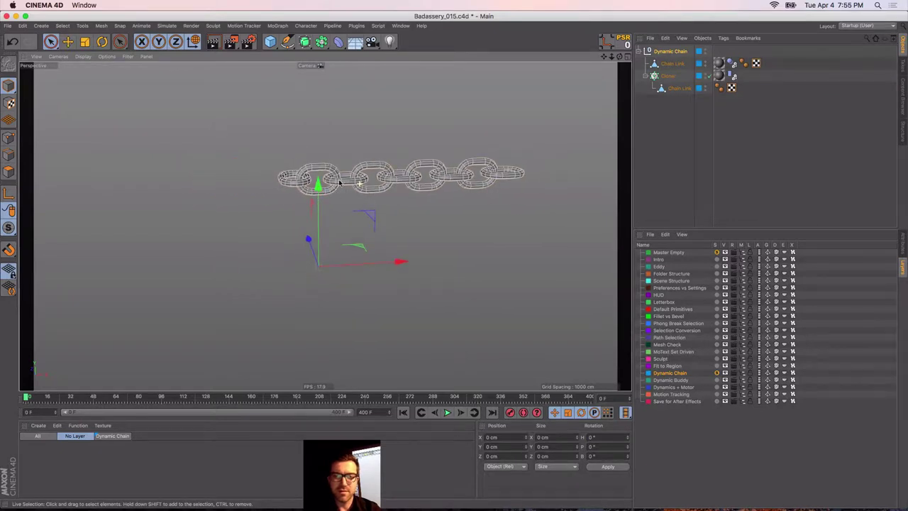
# With the chain simulation playing, inspect the Dynamics settings of the Dynamics Body tag on the standalone Chain Link
pyautogui.click(639, 137)
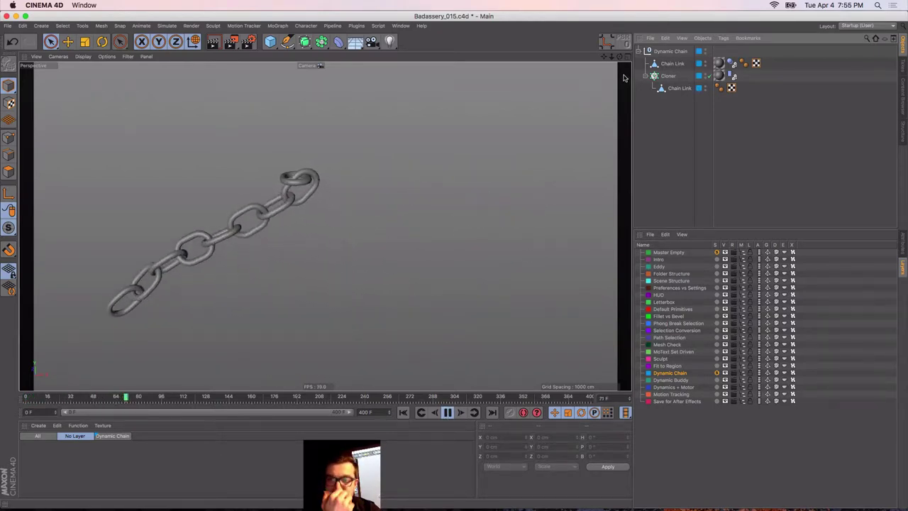
pyautogui.click(278, 181)
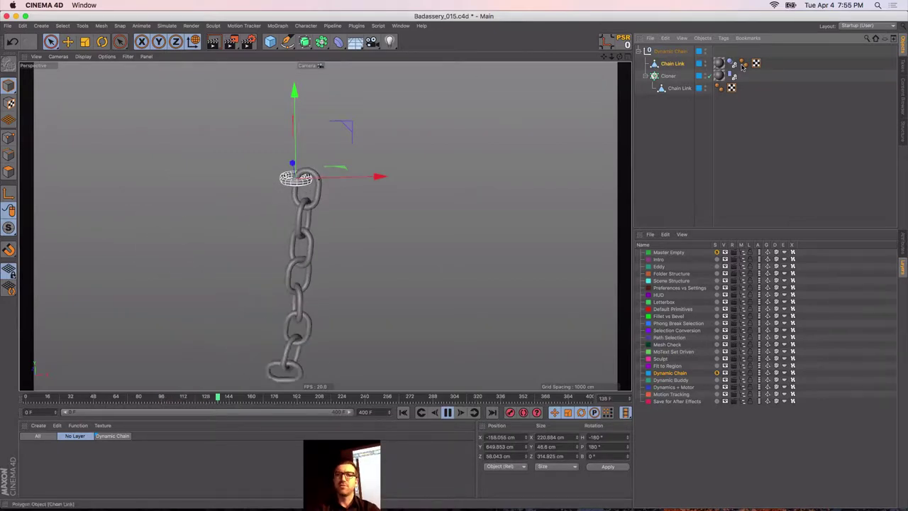
pyautogui.click(901, 242)
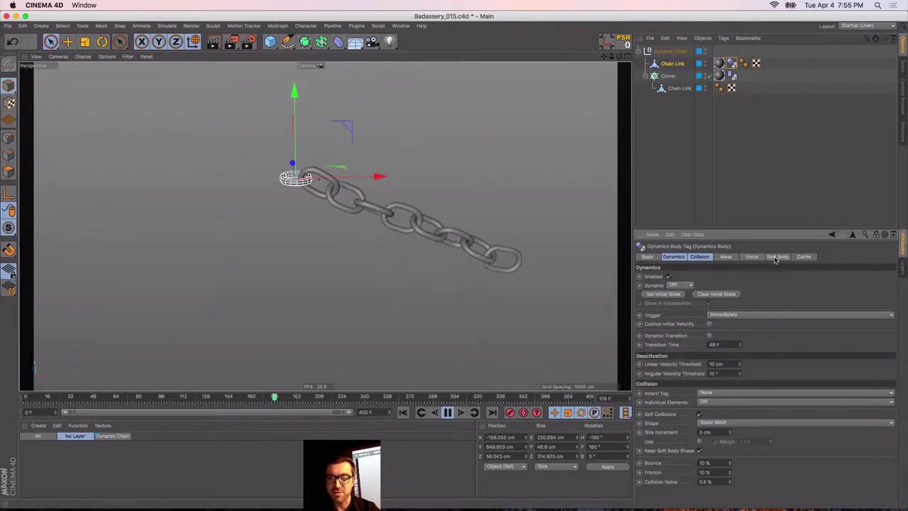
pyautogui.click(673, 257)
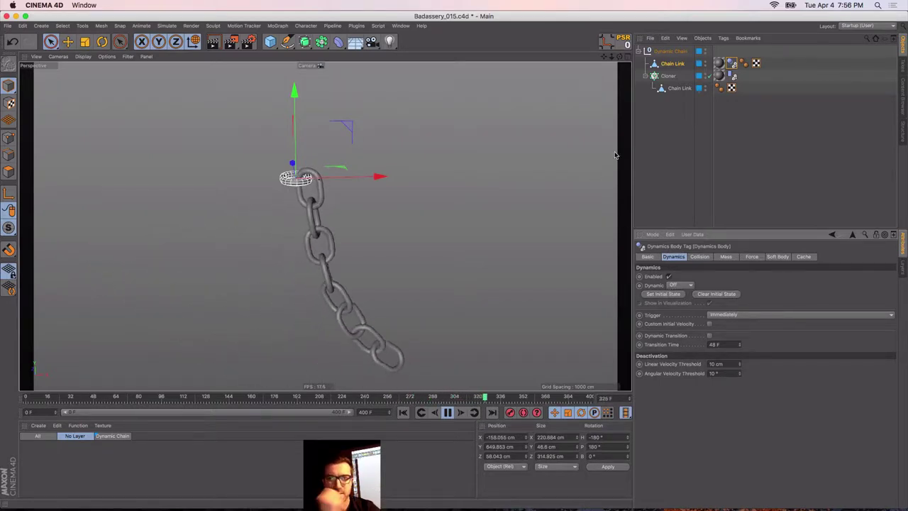
# Examine the Dynamics settings of the Cloner's Dynamics Body tag and the Cloner's Object properties, briefly pausing the simulation
pyautogui.click(731, 76)
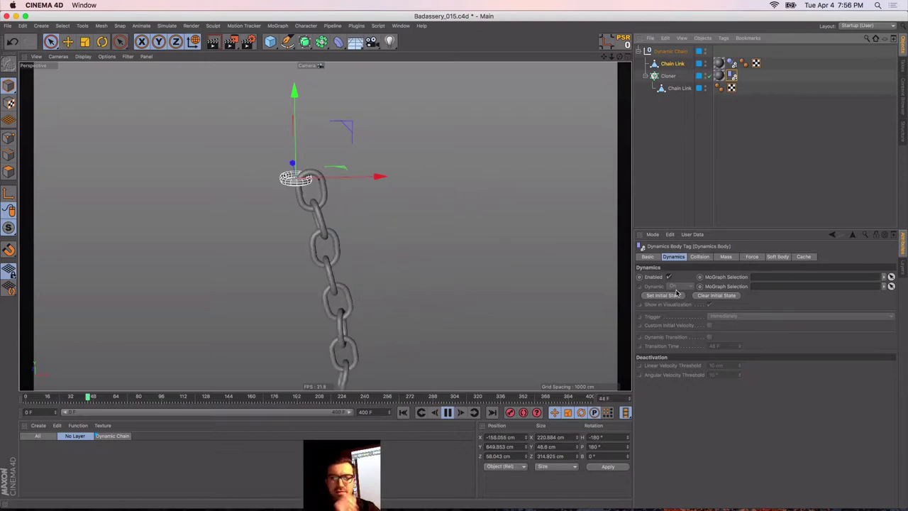
pyautogui.click(654, 76)
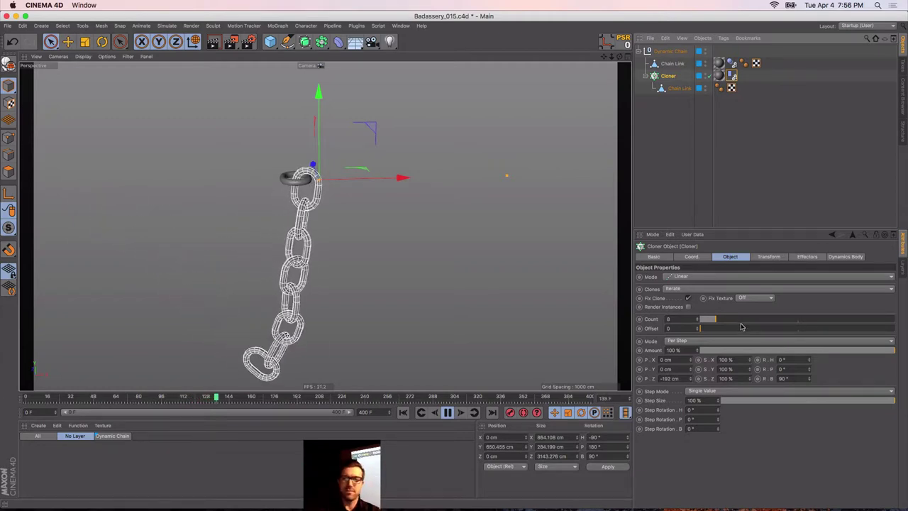
pyautogui.click(448, 413)
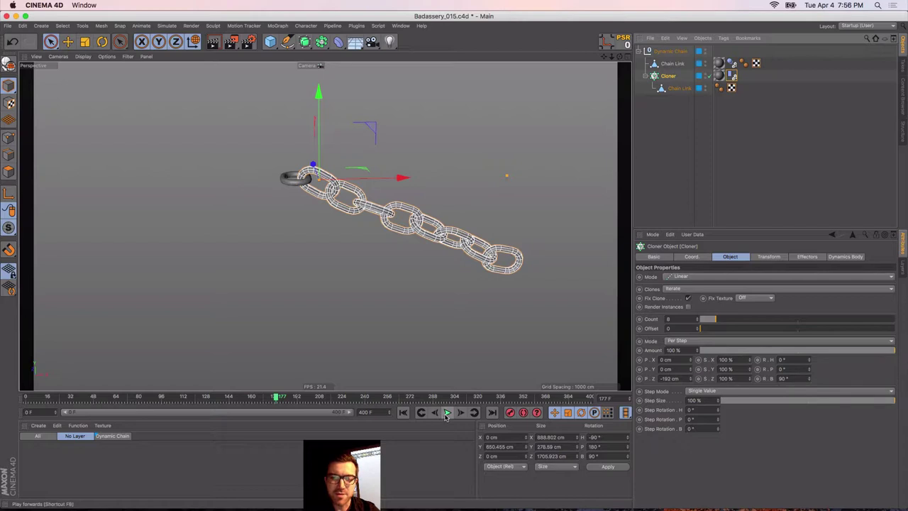
pyautogui.click(446, 413)
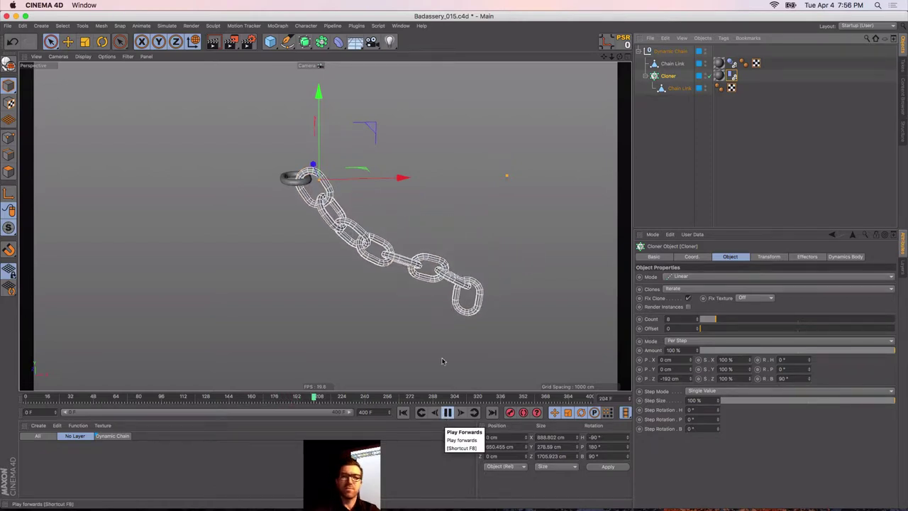
# Review the Collision settings of the Cloner's Dynamics Body tag, including the available Shape options, keeping Moving Mesh
pyautogui.click(732, 76)
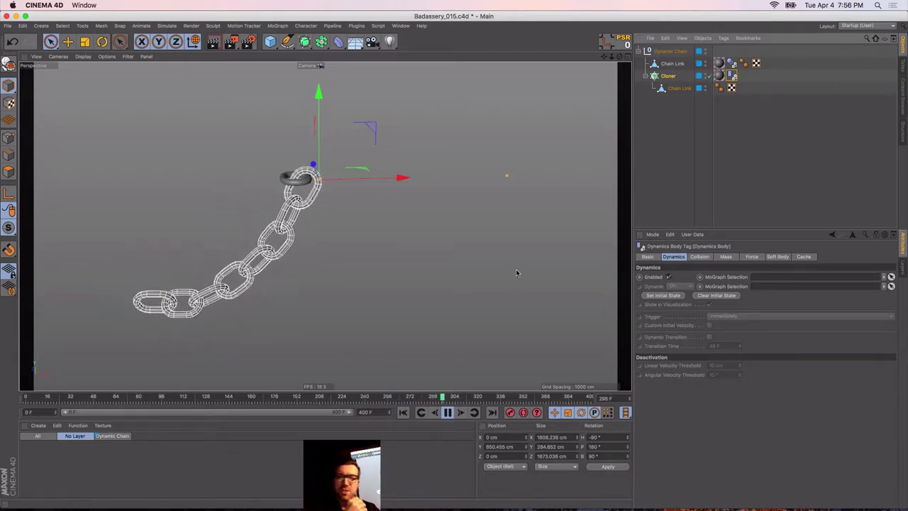
pyautogui.click(699, 256)
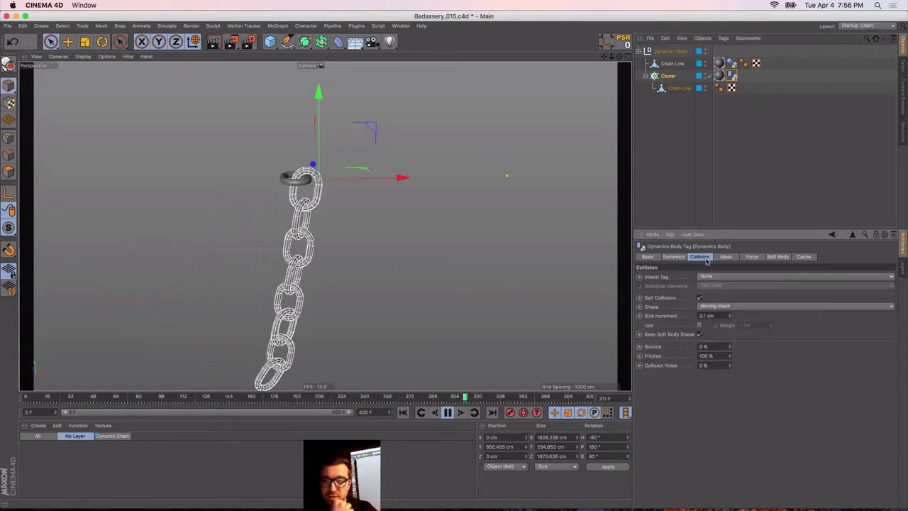
pyautogui.click(709, 305)
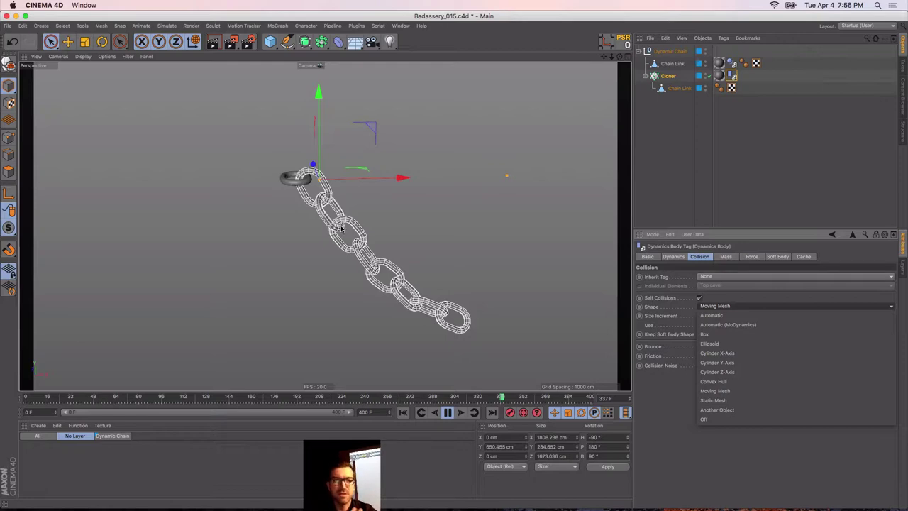
pyautogui.click(654, 134)
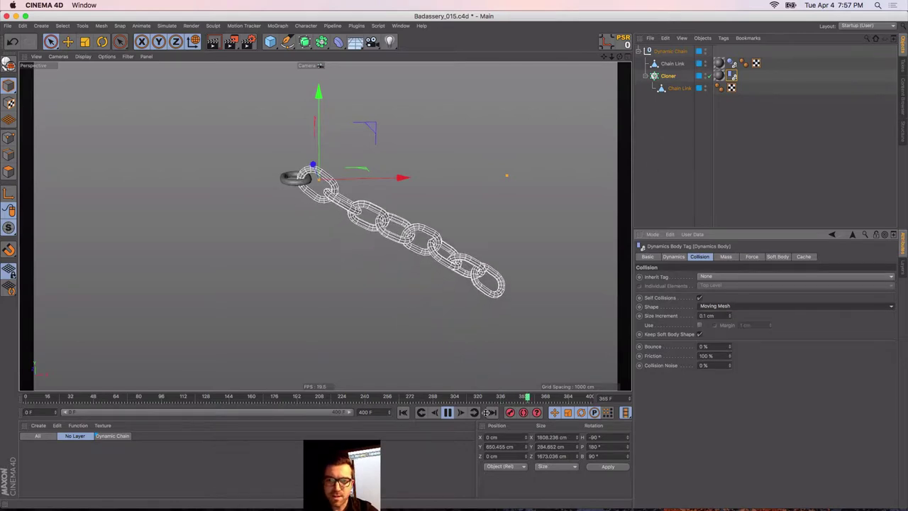
pyautogui.click(651, 217)
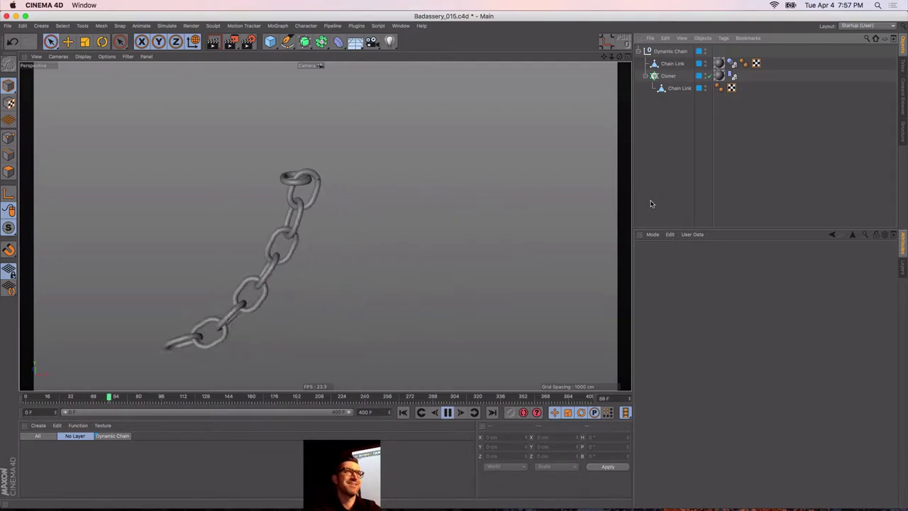
# Show the Cloner's Object properties again, stop the chain simulation, rewind to frame 0 and clear the selection
pyautogui.click(661, 76)
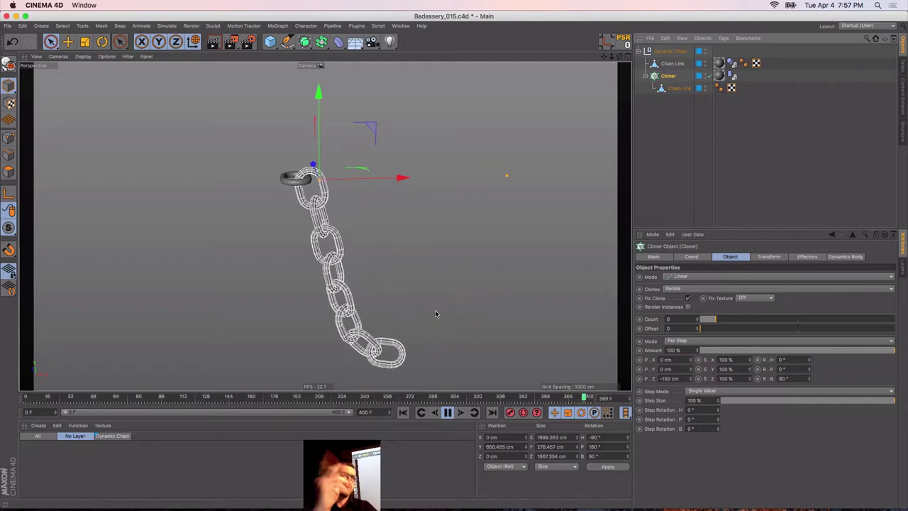
pyautogui.click(448, 413)
pyautogui.click(403, 413)
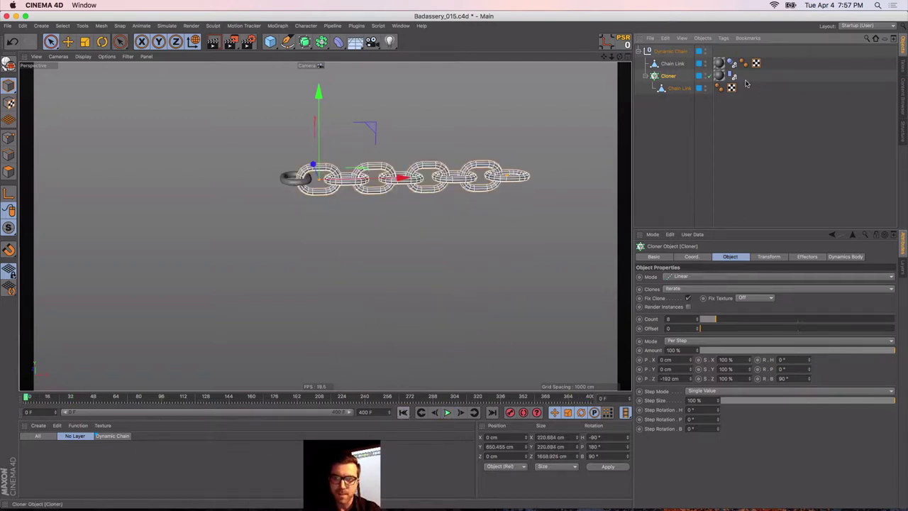
pyautogui.click(685, 110)
# Switch the soloed layer from Dynamic Chain to Dynamic Buddy and frame the furry buddy in the viewport
pyautogui.click(903, 266)
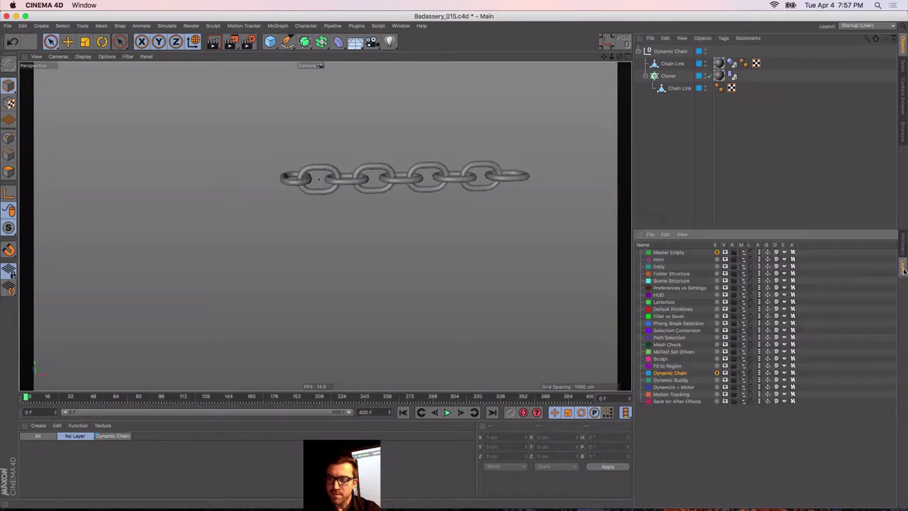
pyautogui.click(717, 373)
pyautogui.click(717, 381)
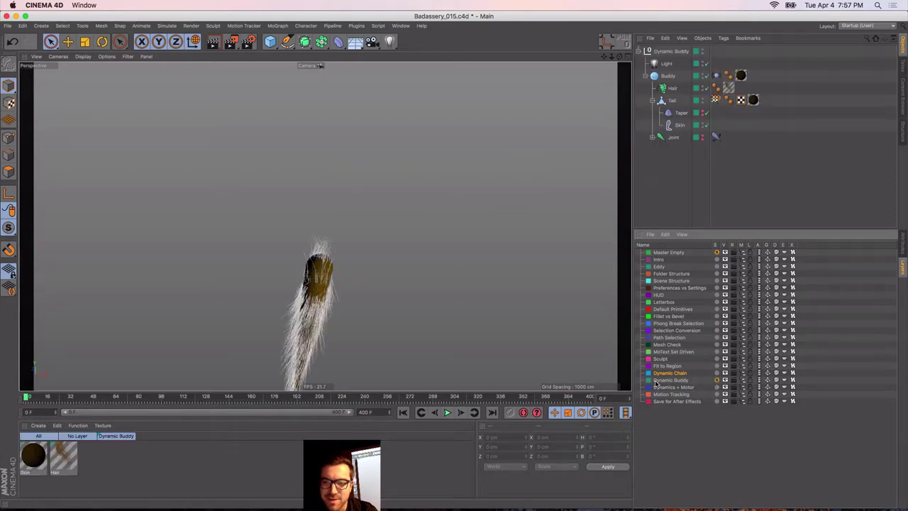
pyautogui.keyDown('alt'); pyautogui.moveTo(315, 298); pyautogui.dragTo(321, 208, button='middle'); pyautogui.keyUp('alt')
pyautogui.keyDown('alt'); pyautogui.moveTo(320, 208); pyautogui.dragTo(338, 204, button='right'); pyautogui.keyUp('alt')
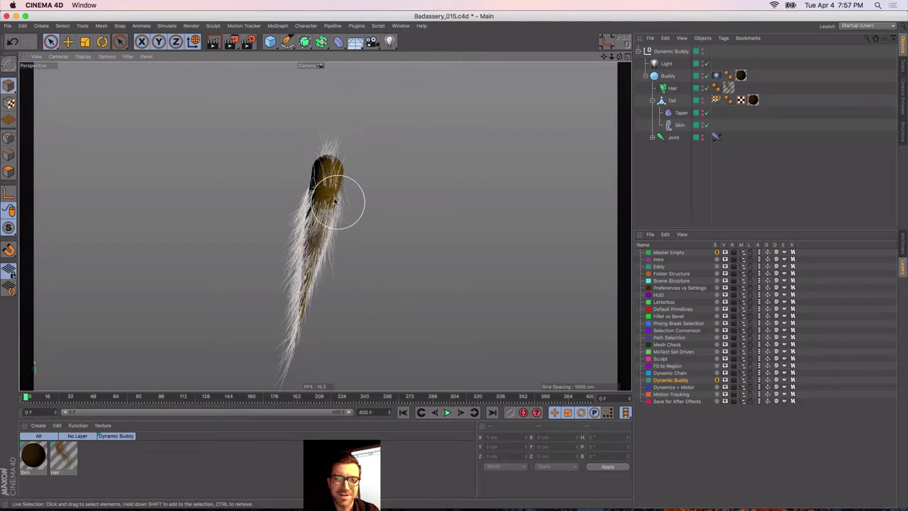
pyautogui.keyDown('alt'); pyautogui.moveTo(332, 201); pyautogui.dragTo(325, 226, button='middle'); pyautogui.keyUp('alt')
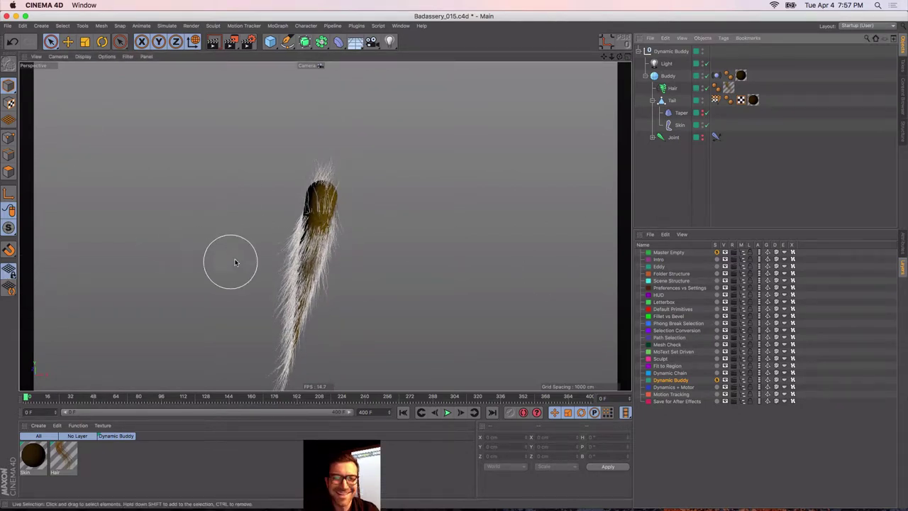
# Save the scene incrementally as Badassery_016.c4d and play the Dynamic Buddy simulation, stopping at frame 217
pyautogui.click(7, 26)
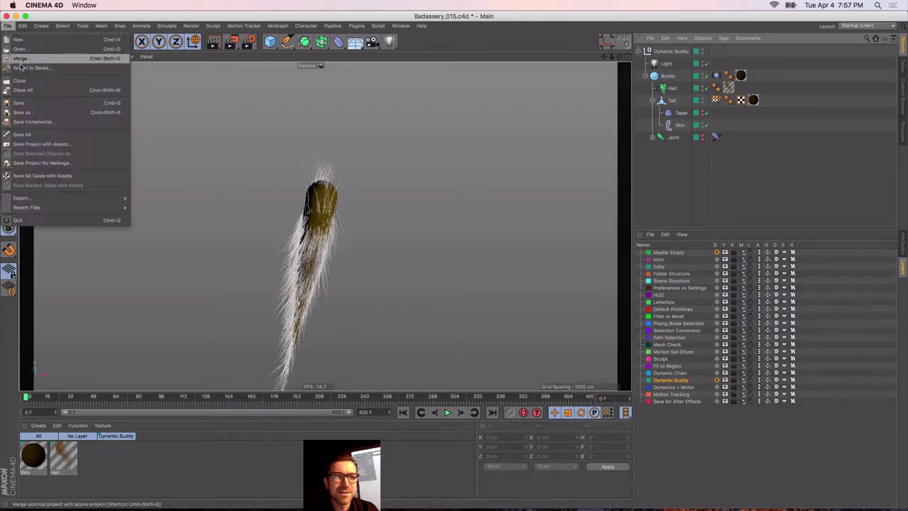
pyautogui.click(39, 122)
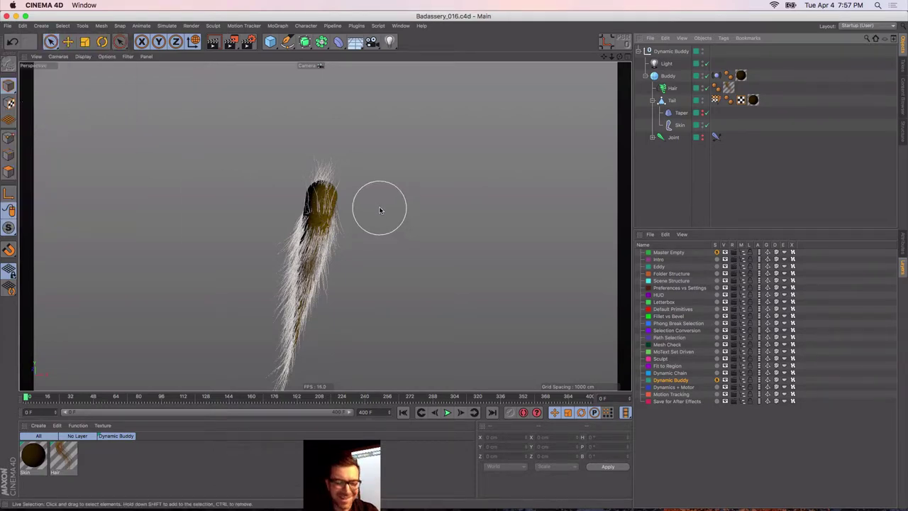
pyautogui.click(405, 417)
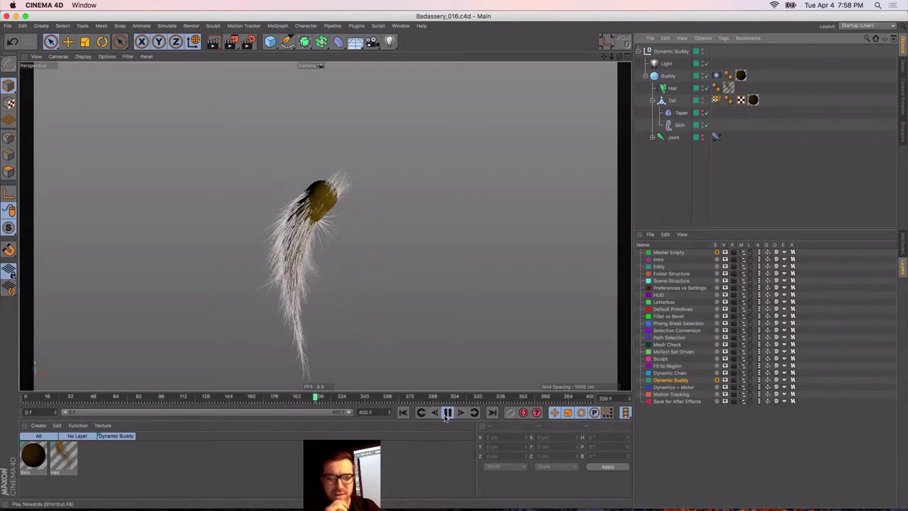
pyautogui.click(448, 413)
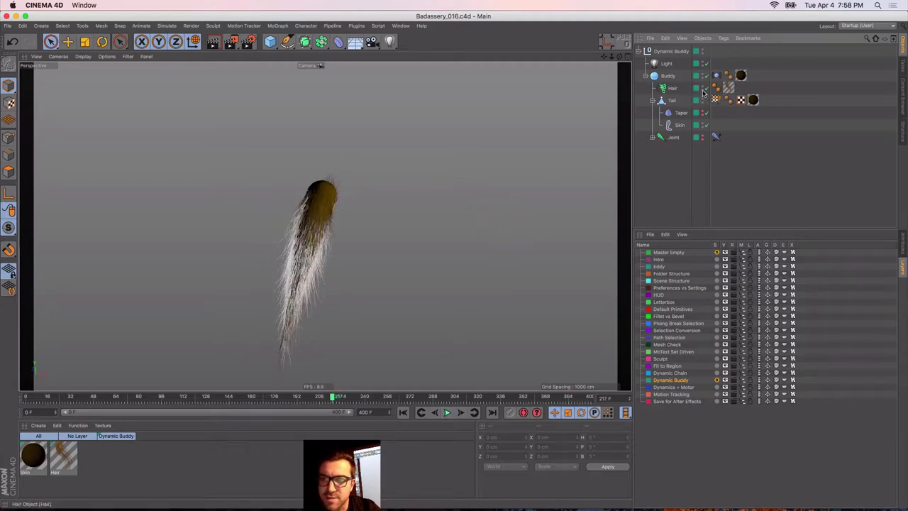
# Hide the Hair object in the viewport and select the Buddy sphere with the Move tool, viewing its bare tail from the side
pyautogui.click(704, 89)
pyautogui.click(653, 76)
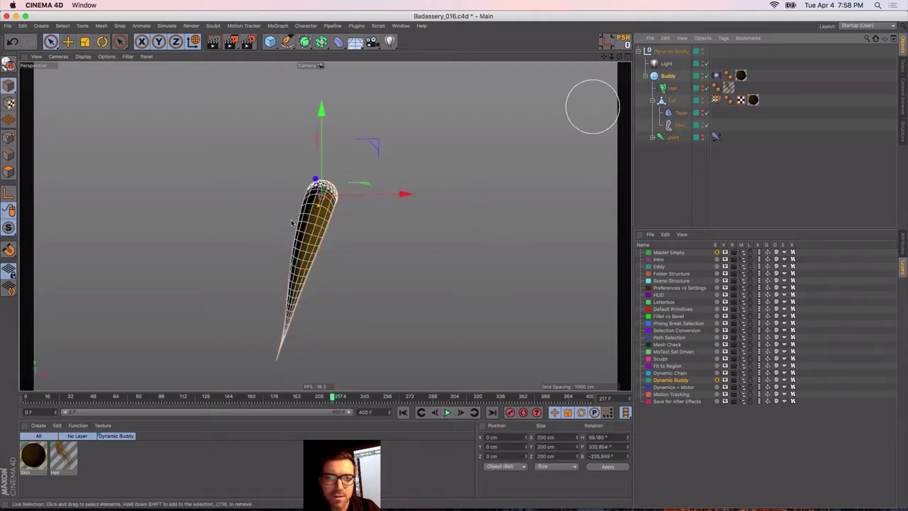
pyautogui.press('e')
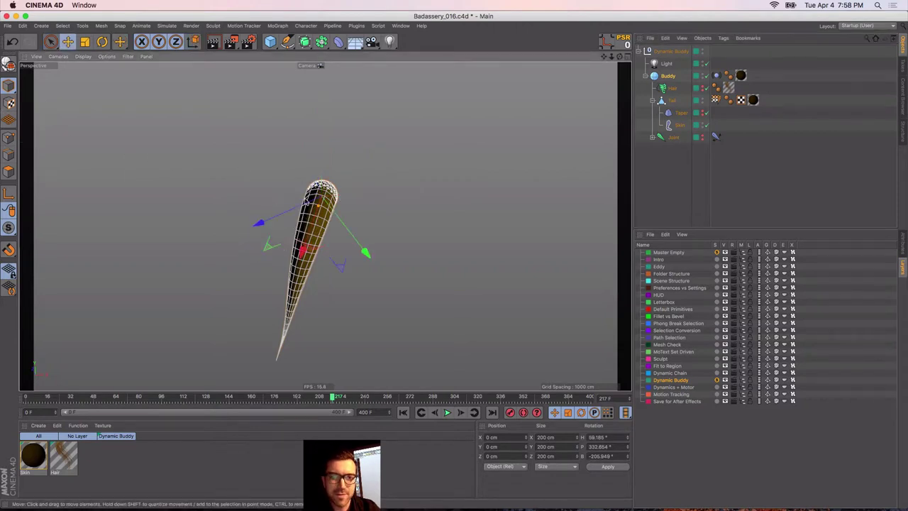
pyautogui.keyDown('alt'); pyautogui.moveTo(319, 200); pyautogui.dragTo(341, 206); pyautogui.keyUp('alt')
pyautogui.keyDown('alt'); pyautogui.moveTo(324, 199); pyautogui.dragTo(365, 205, button='right'); pyautogui.keyUp('alt')
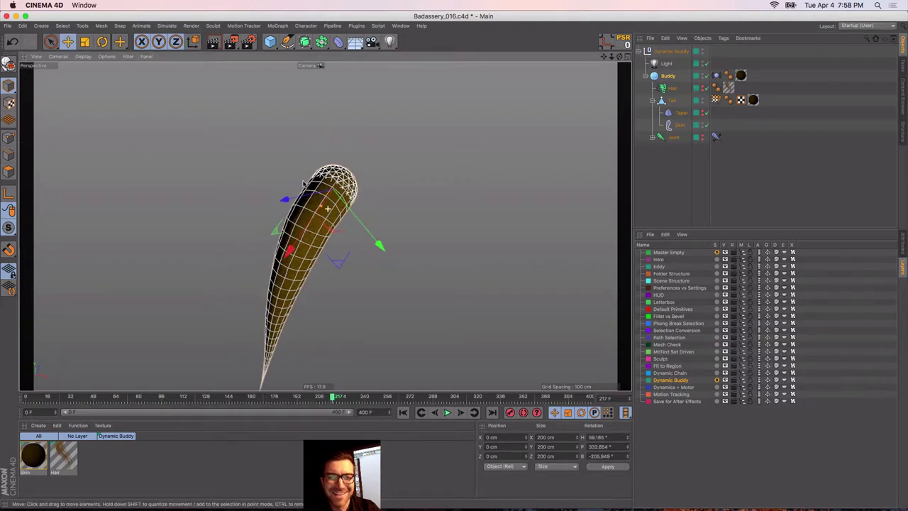
pyautogui.keyDown('alt'); pyautogui.moveTo(307, 222); pyautogui.dragTo(572, 106, button='middle'); pyautogui.keyUp('alt')
pyautogui.keyDown('alt'); pyautogui.moveTo(574, 106); pyautogui.dragTo(549, 104); pyautogui.keyUp('alt')
pyautogui.click(661, 154)
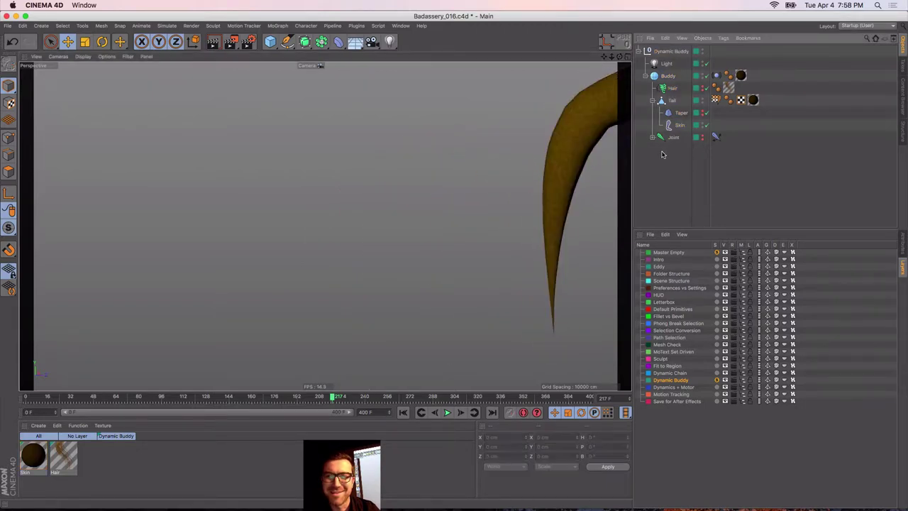
pyautogui.keyDown('alt'); pyautogui.moveTo(554, 149); pyautogui.dragTo(336, 206, button='middle'); pyautogui.keyUp('alt')
pyautogui.click(667, 76)
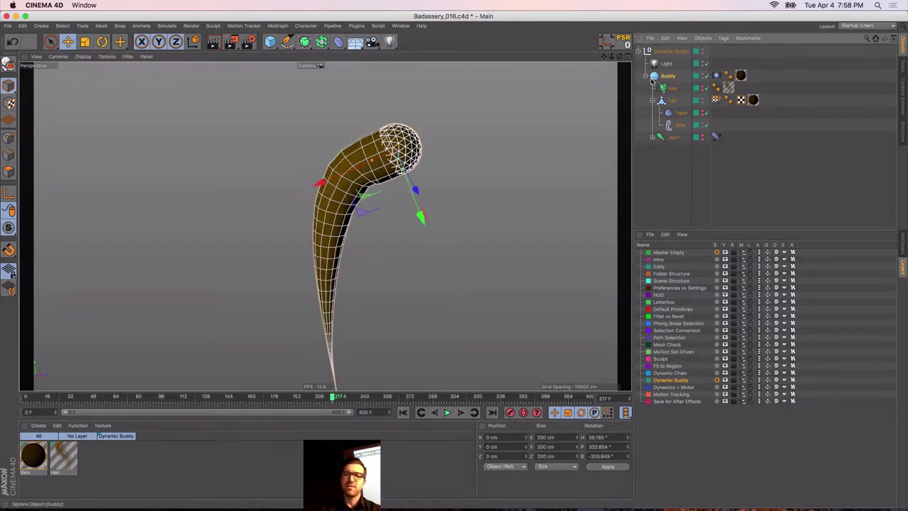
# Show the Buddy sphere's Vibrate tag properties and replay the simulation from frame 0, pausing once with the selection cleared before resuming
pyautogui.click(716, 77)
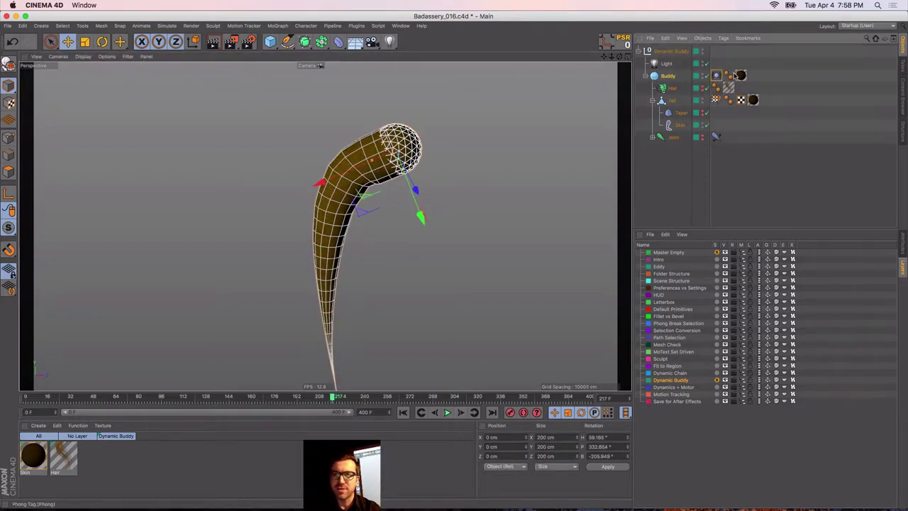
pyautogui.click(903, 246)
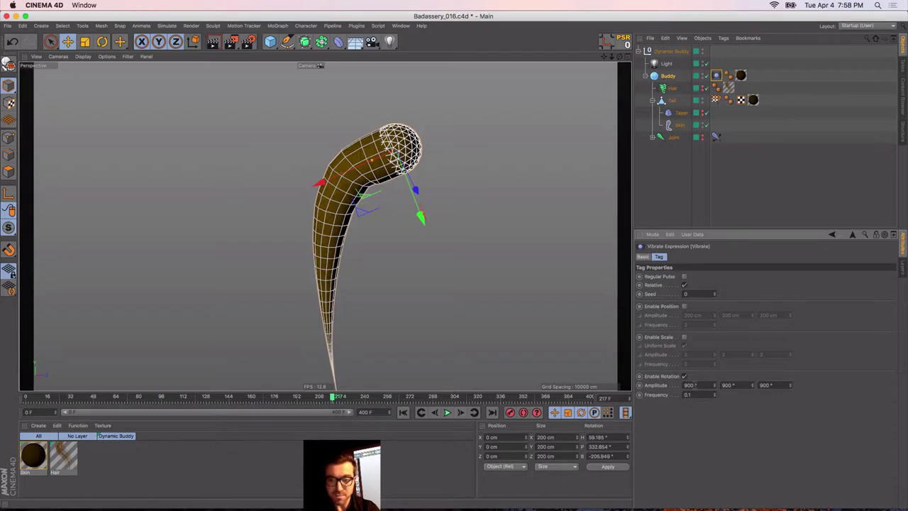
pyautogui.click(402, 412)
pyautogui.click(447, 412)
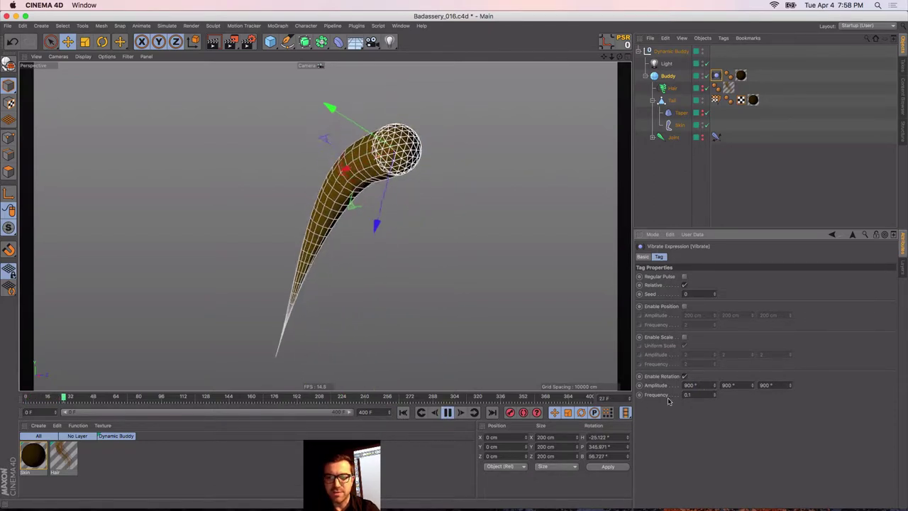
pyautogui.click(641, 222)
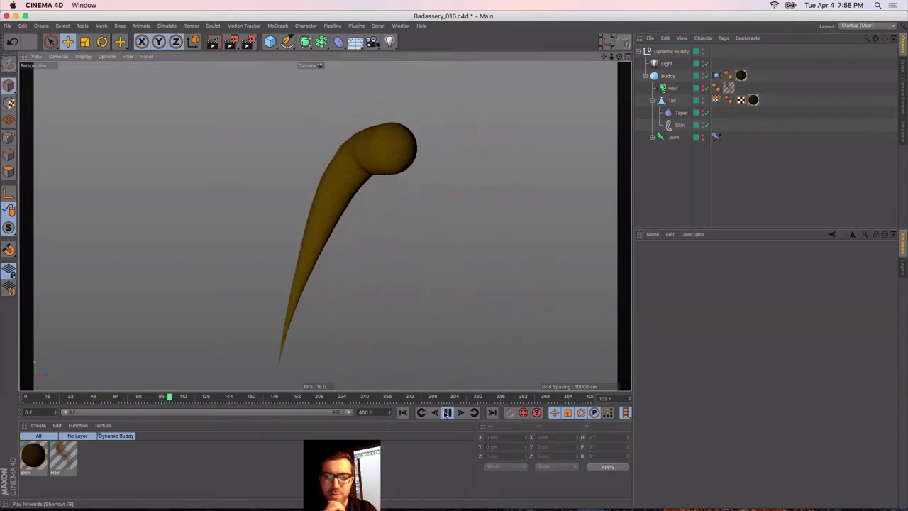
pyautogui.click(447, 412)
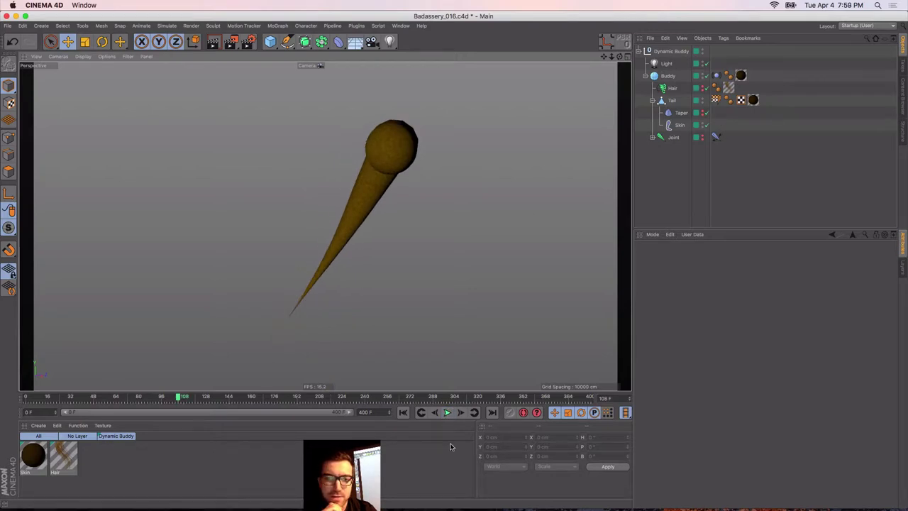
pyautogui.click(446, 412)
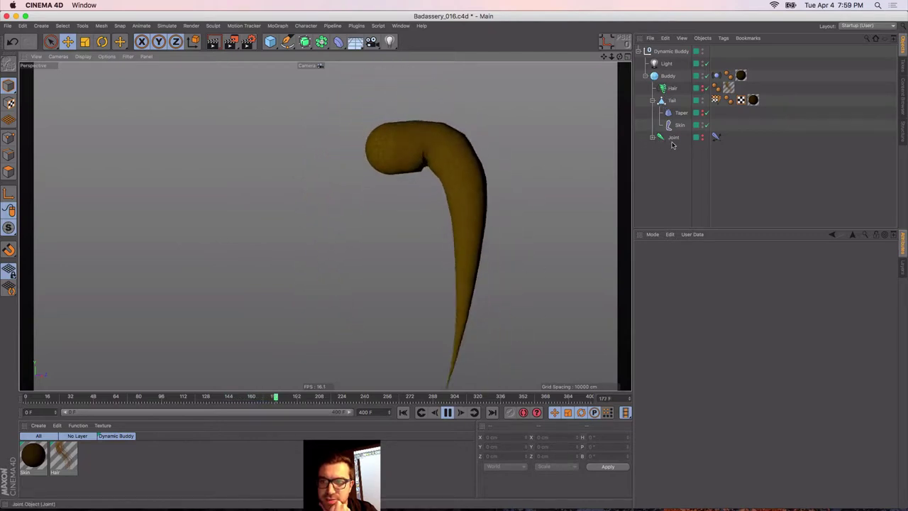
# Make the tail's joint chain visible in the viewport, expand its hierarchy down to End Joint, and rewind the stopped simulation to frame 0
pyautogui.click(702, 136)
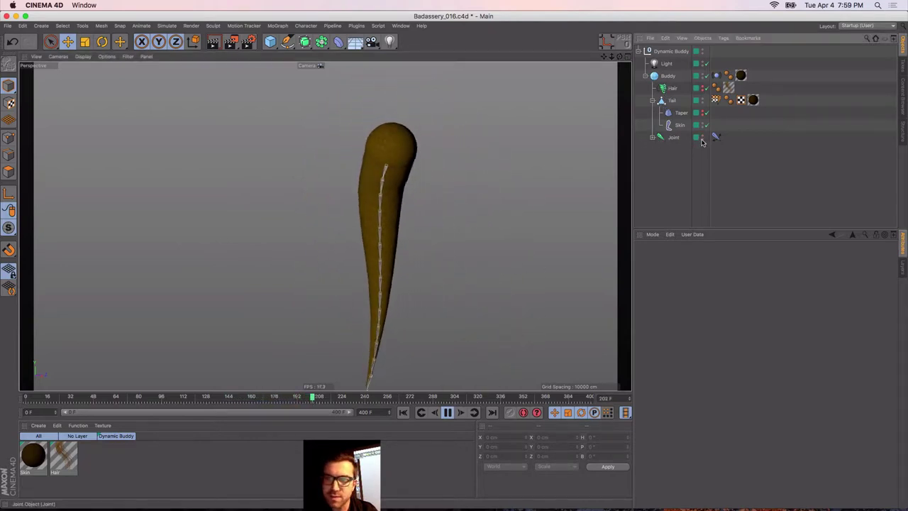
pyautogui.click(653, 137)
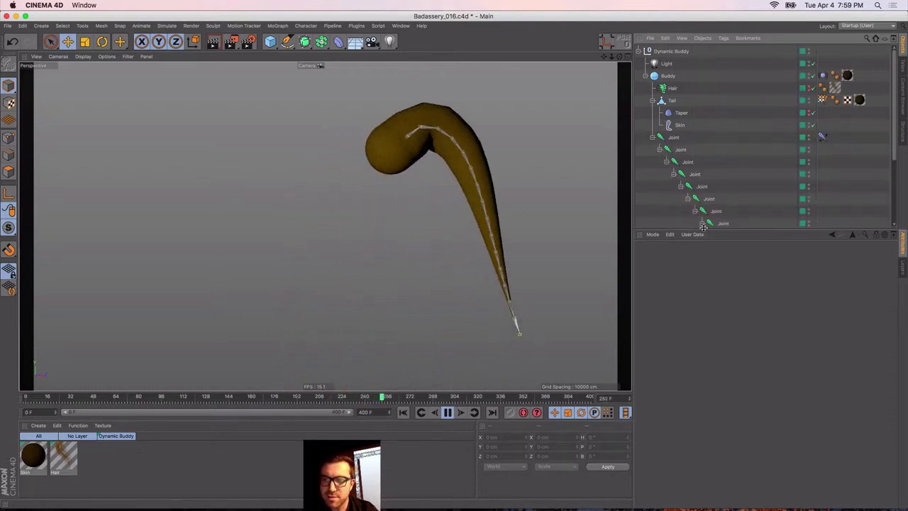
pyautogui.moveTo(698, 238); pyautogui.dragTo(705, 339)
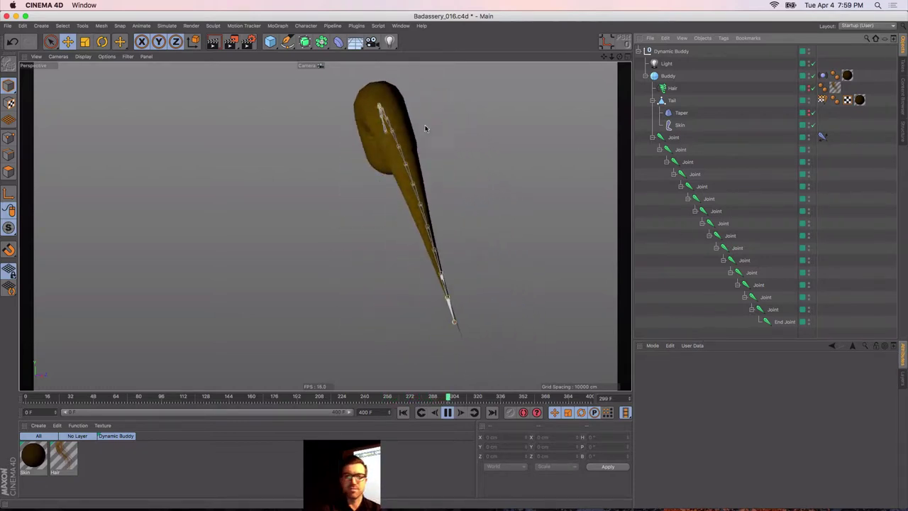
pyautogui.click(447, 412)
pyautogui.click(403, 413)
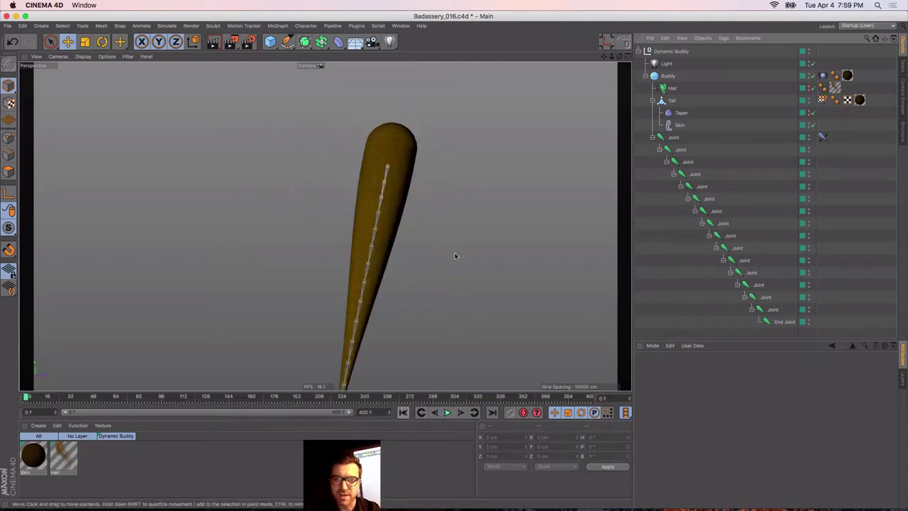
# Examine the root joint's IK tag properties, including its End Joint link and IK Solver option, alongside the joint hierarchy
pyautogui.click(822, 137)
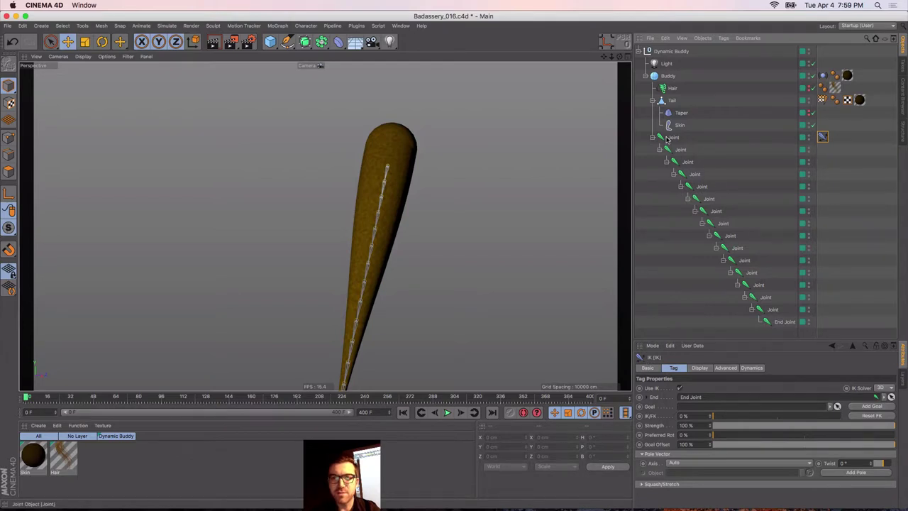
pyautogui.keyDown('alt'); pyautogui.moveTo(374, 203); pyautogui.dragTo(365, 166, button='middle'); pyautogui.keyUp('alt')
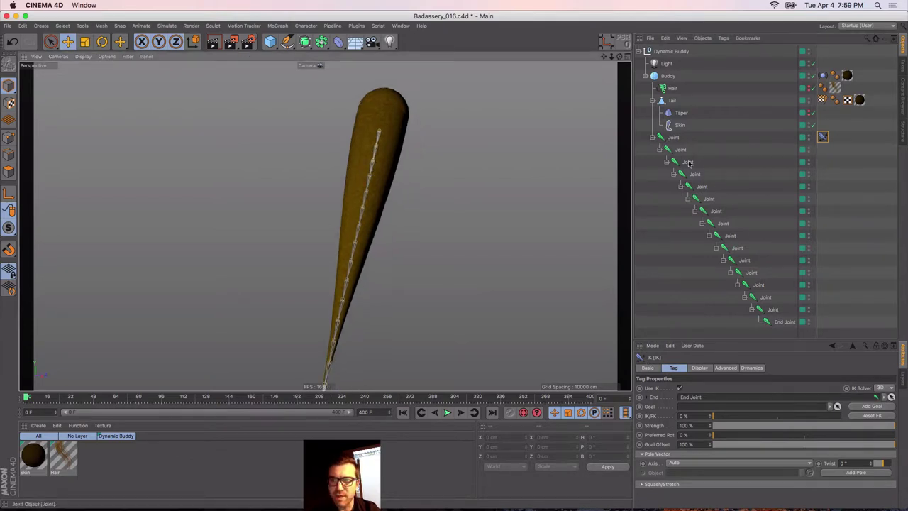
pyautogui.moveTo(759, 340); pyautogui.dragTo(738, 248)
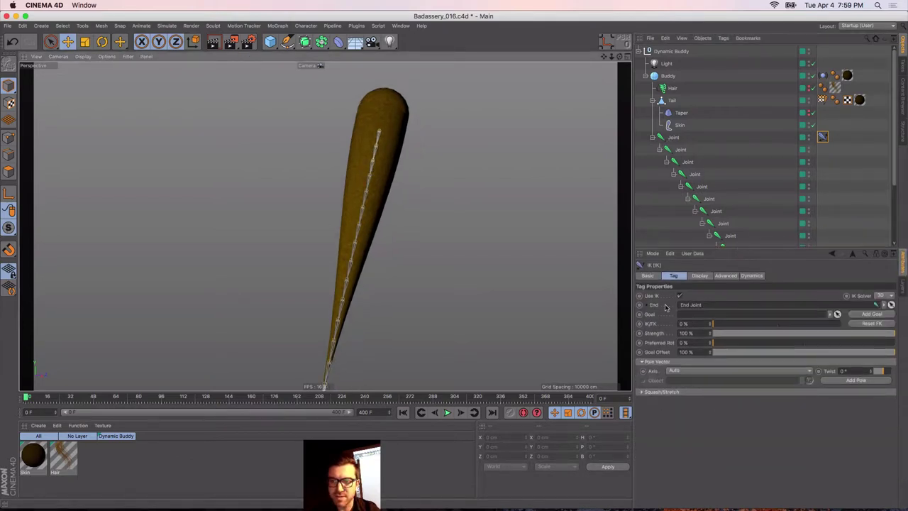
pyautogui.scroll(-3, 734, 227)
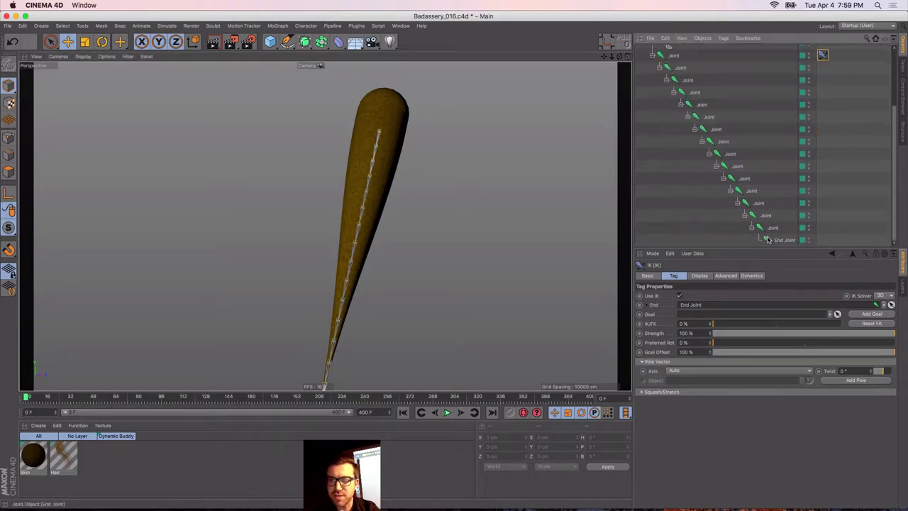
pyautogui.scroll(3, 765, 223)
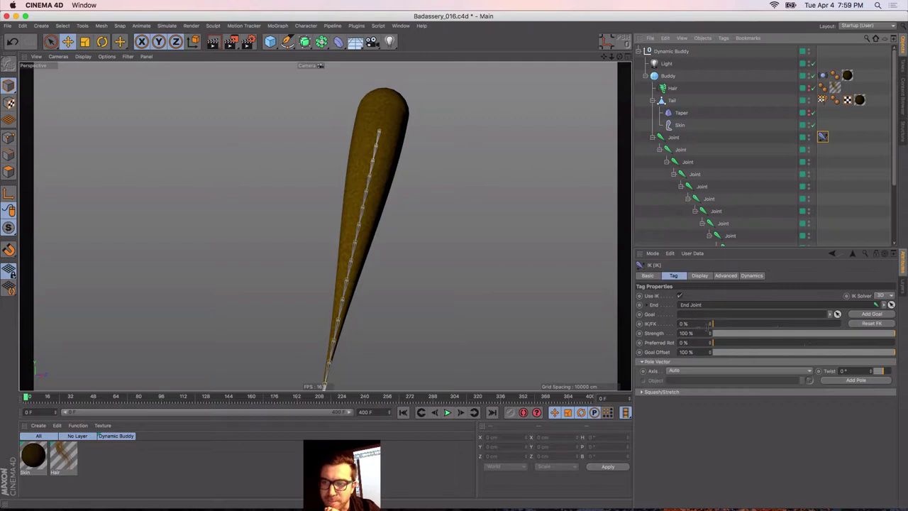
pyautogui.click(883, 297)
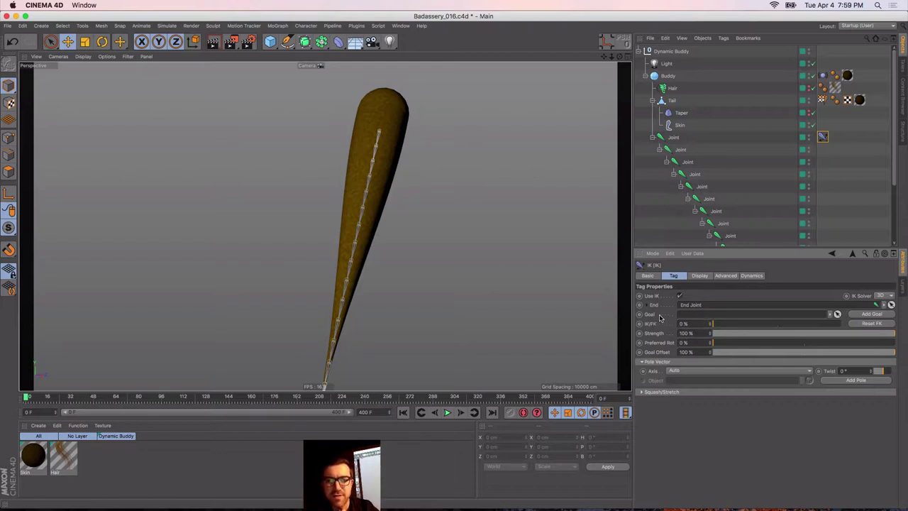
# Play the simulation with the IK tag's Dynamics settings shown, trying a Strength of 81% and settling on 63%
pyautogui.click(751, 276)
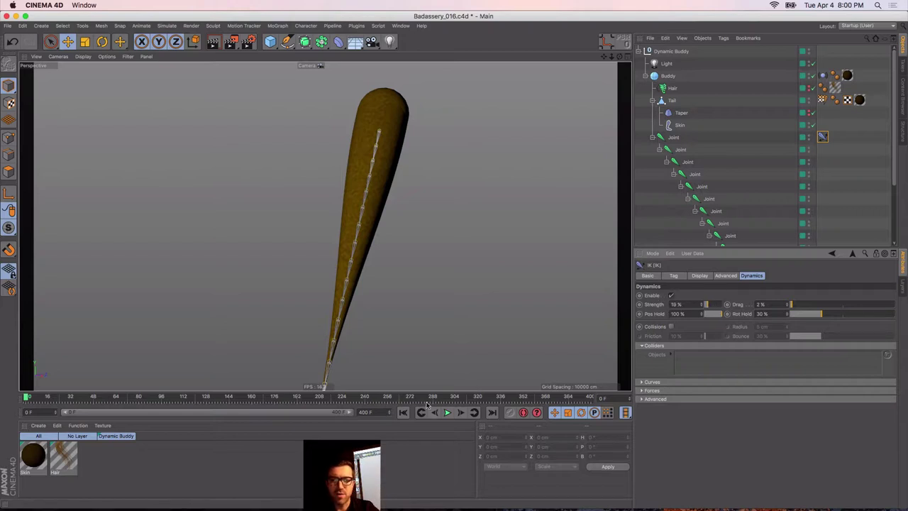
pyautogui.click(445, 415)
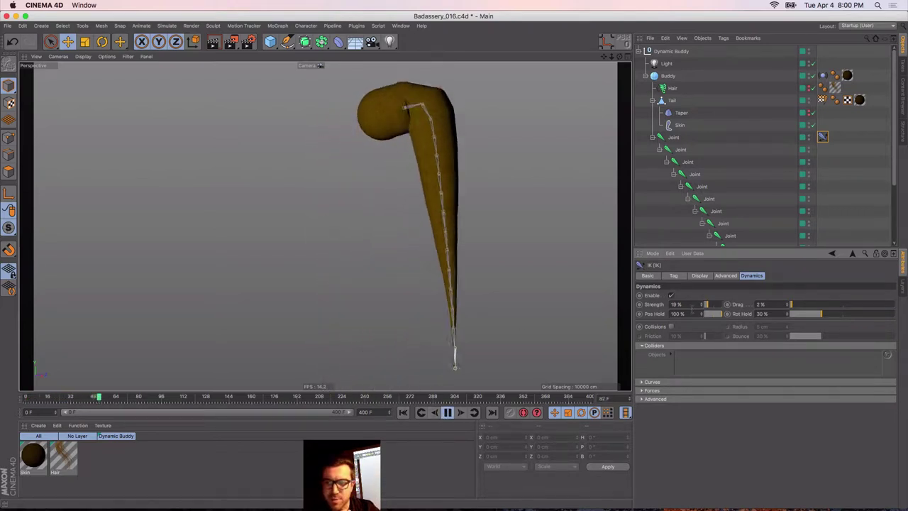
pyautogui.moveTo(708, 305); pyautogui.dragTo(715, 307)
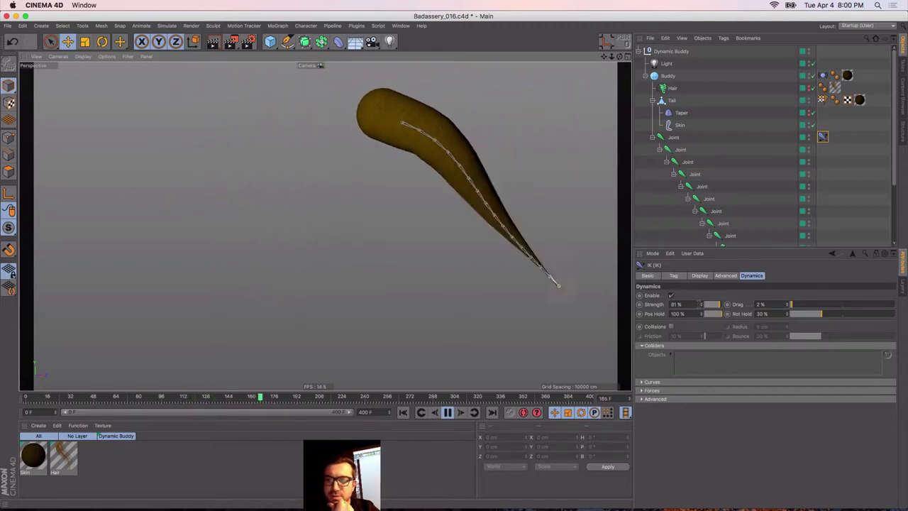
pyautogui.click(716, 305)
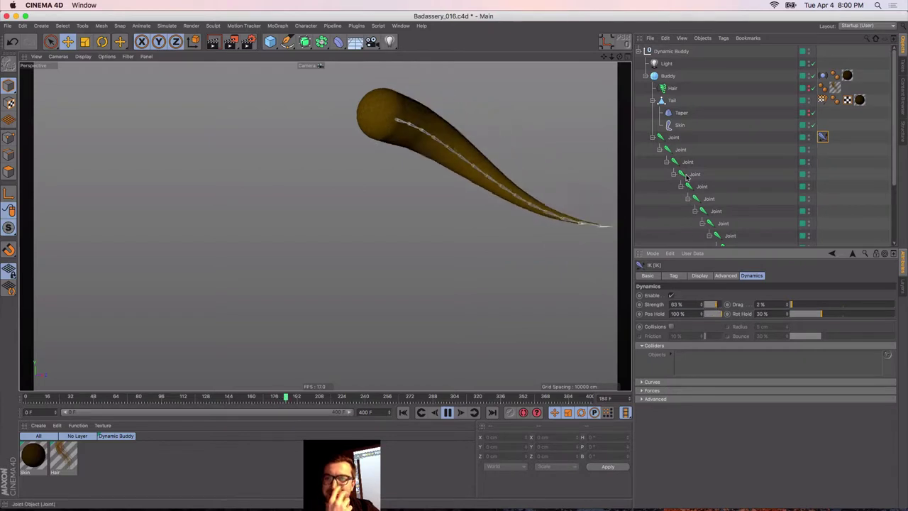
# Collapse the joint hierarchy and turn the Hair object's viewport visibility back on
pyautogui.click(652, 138)
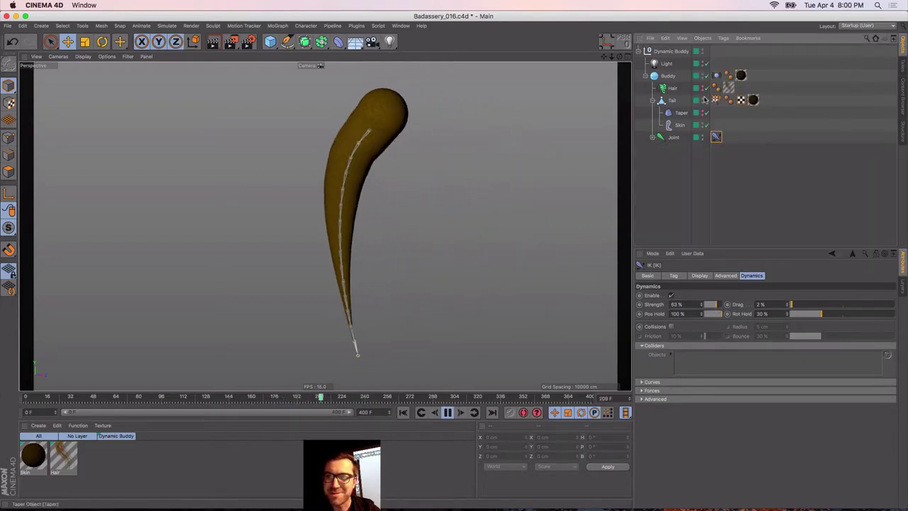
pyautogui.click(703, 89)
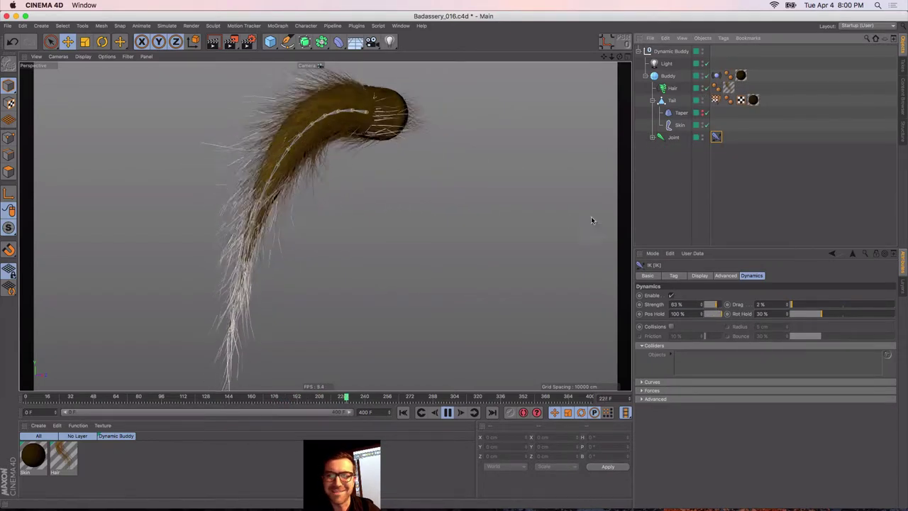
pyautogui.click(685, 156)
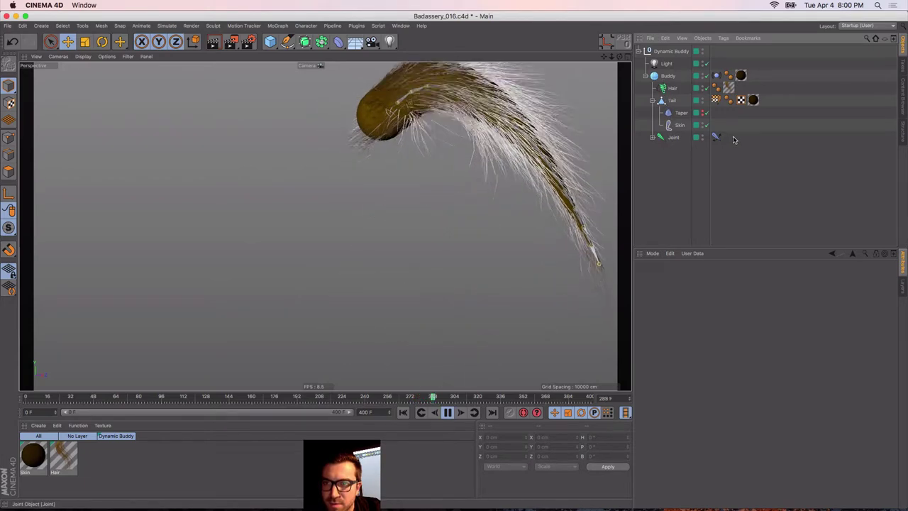
# Inspect the dynamics settings of the IK tag on the root joint
pyautogui.click(716, 136)
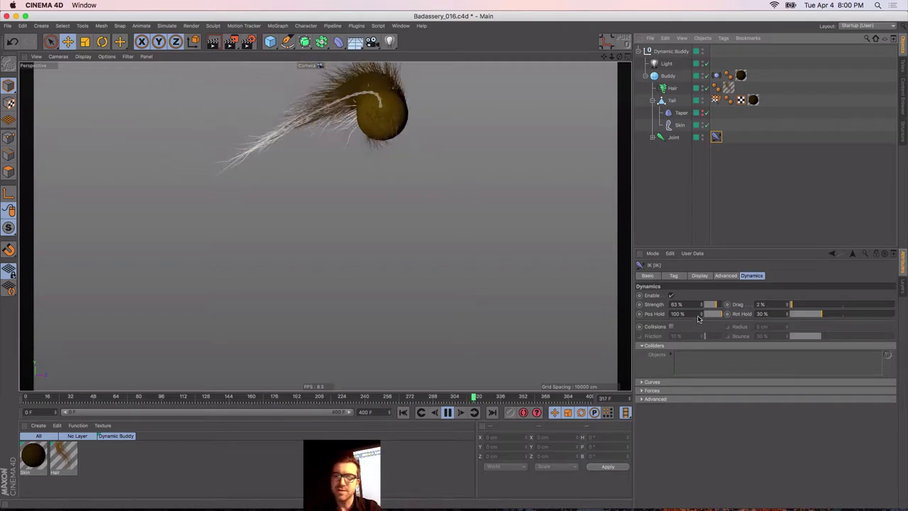
pyautogui.press('r')
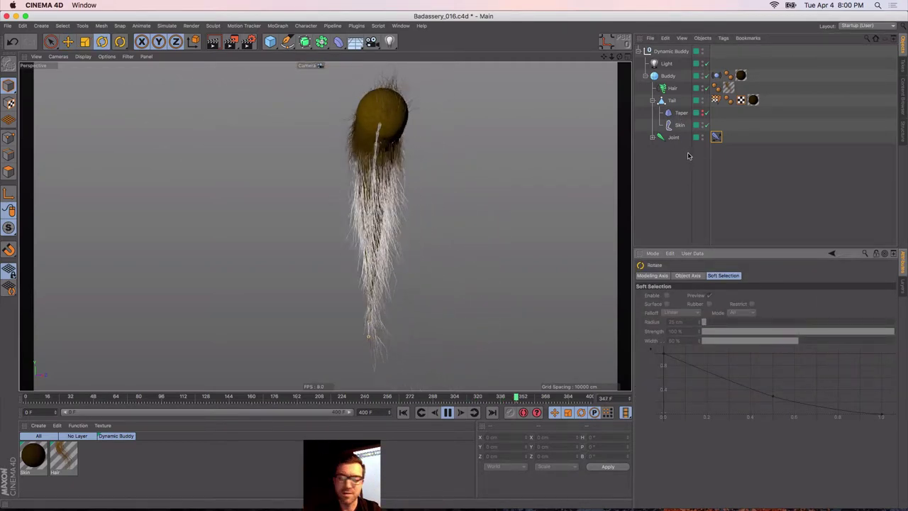
pyautogui.click(652, 192)
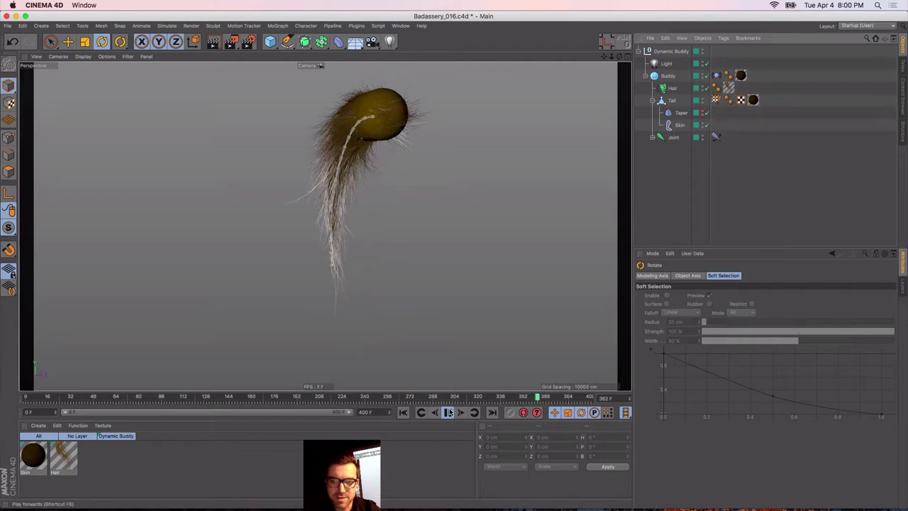
# Hide the root joint and replay the tail animation from the first frame
pyautogui.click(403, 412)
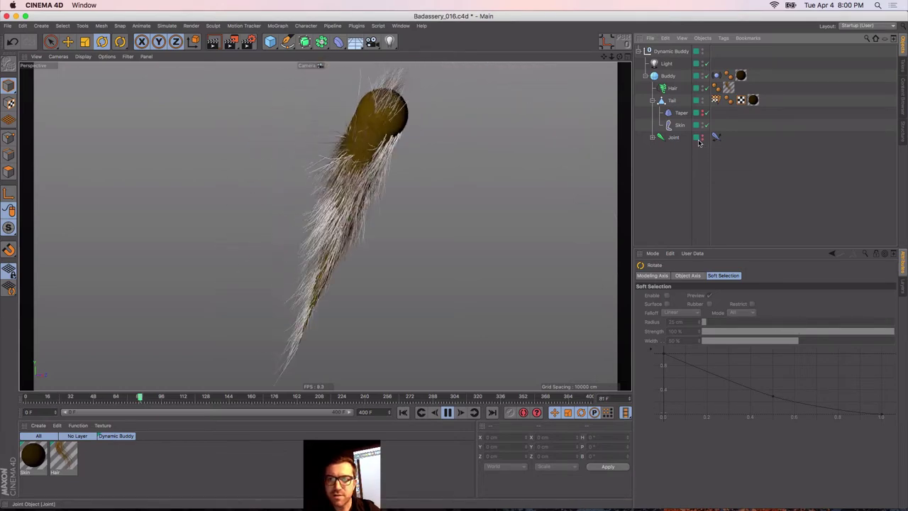
pyautogui.click(403, 413)
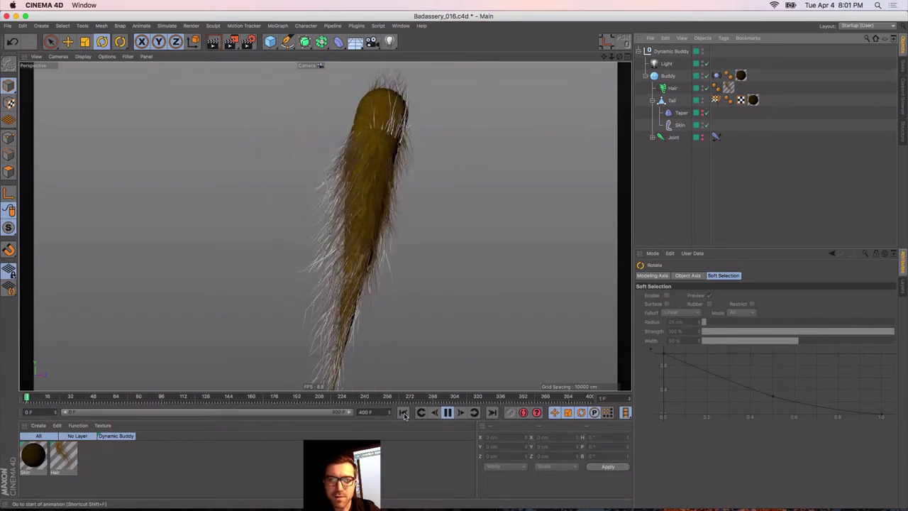
# Inspect the Buddy sphere, the Tail mesh and its Taper and Skin deformers during playback, and return the animation to the first frame
pyautogui.click(663, 101)
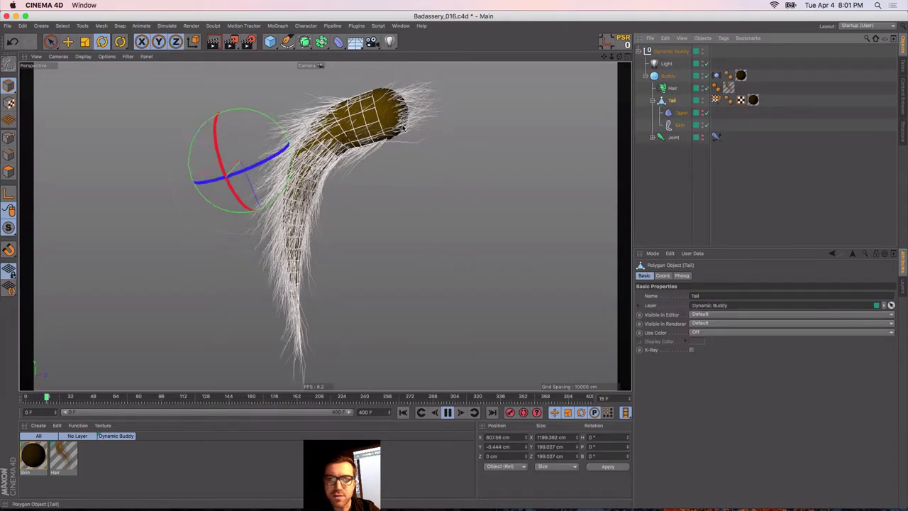
pyautogui.click(667, 76)
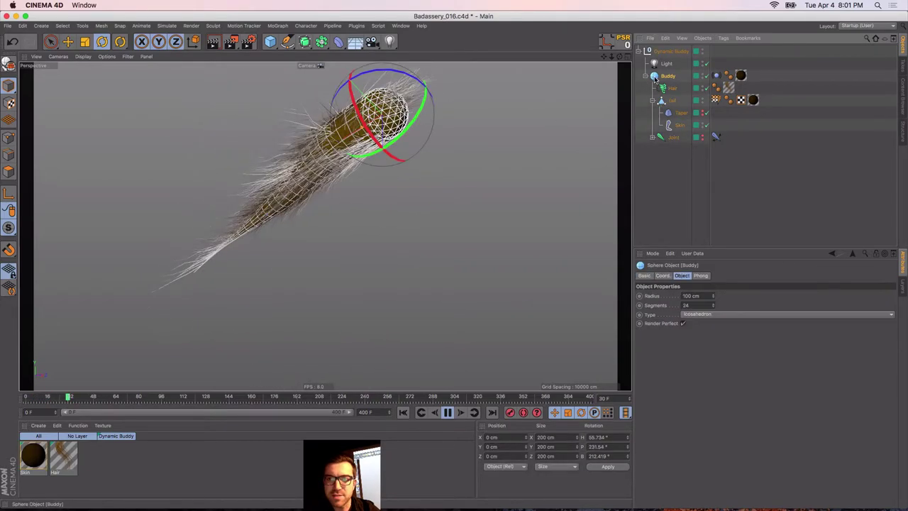
pyautogui.click(667, 100)
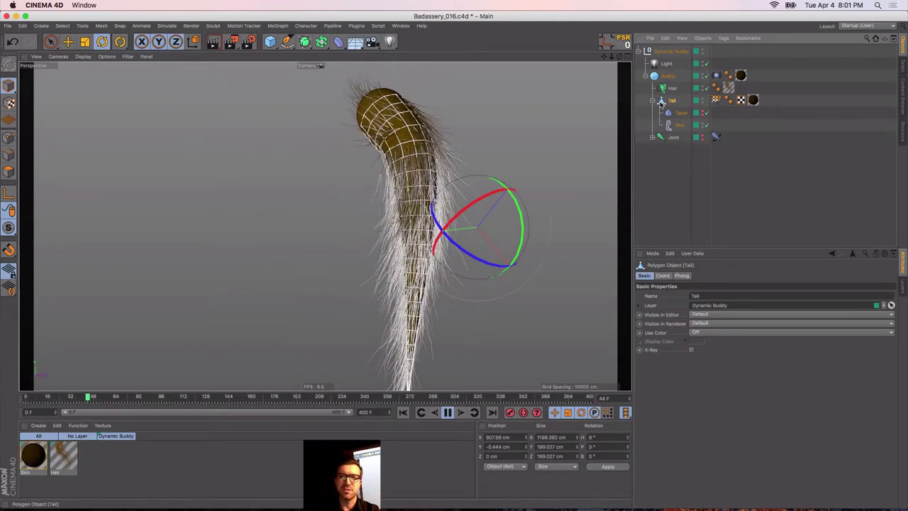
pyautogui.click(668, 115)
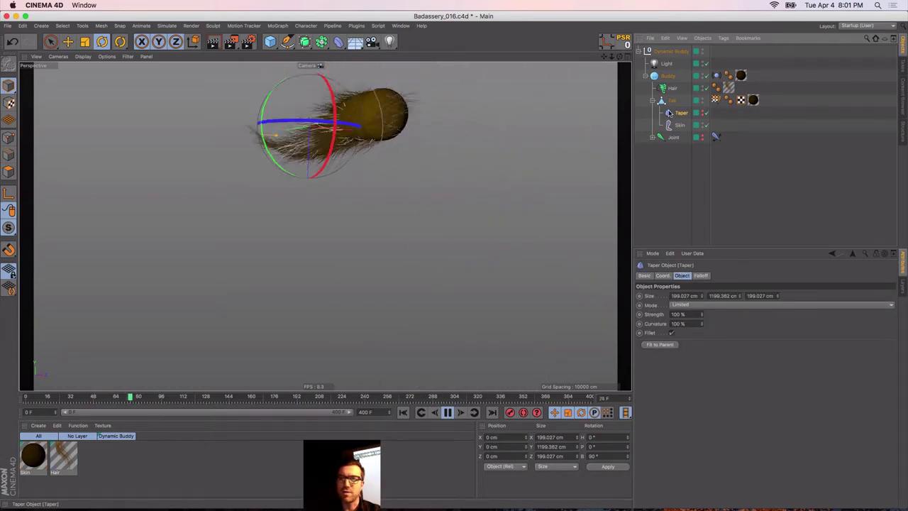
pyautogui.click(669, 100)
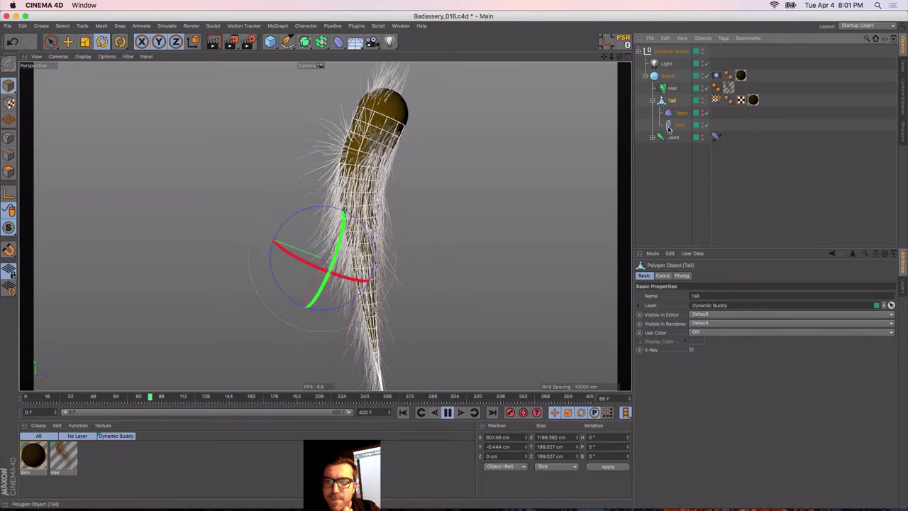
pyautogui.click(669, 128)
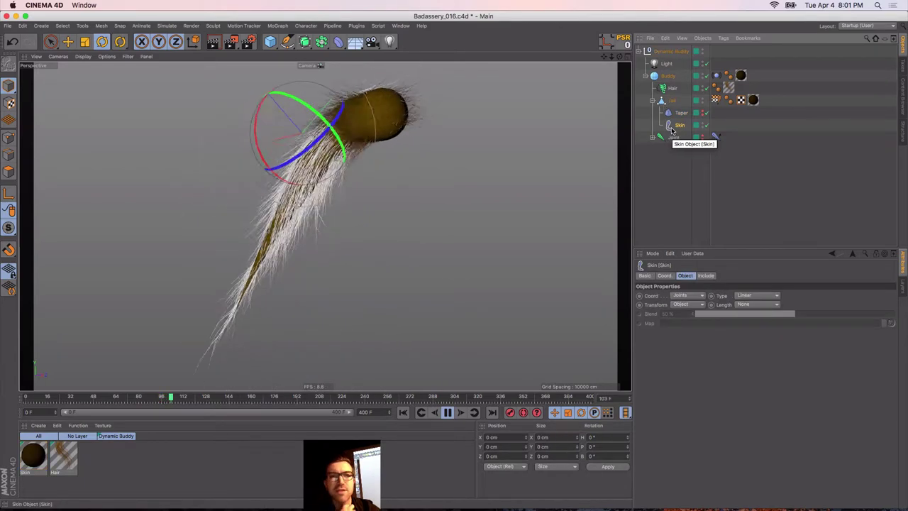
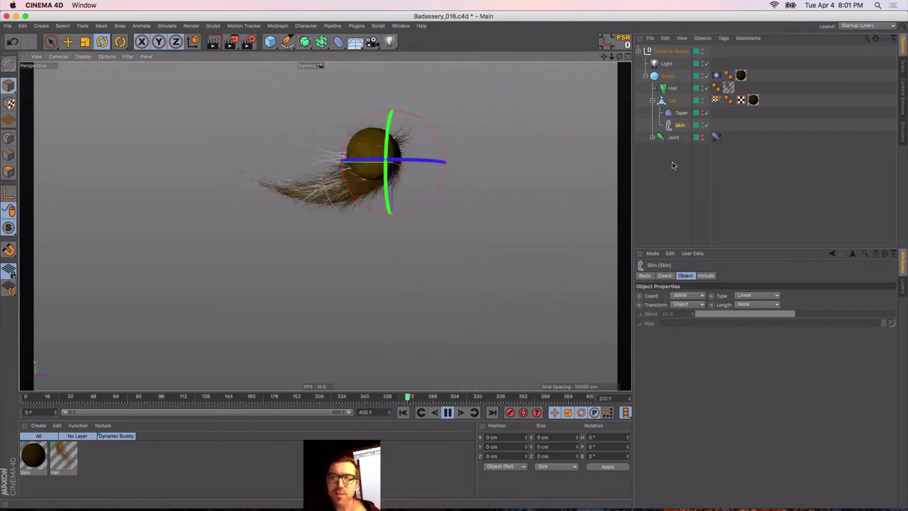
pyautogui.click(446, 412)
pyautogui.click(402, 413)
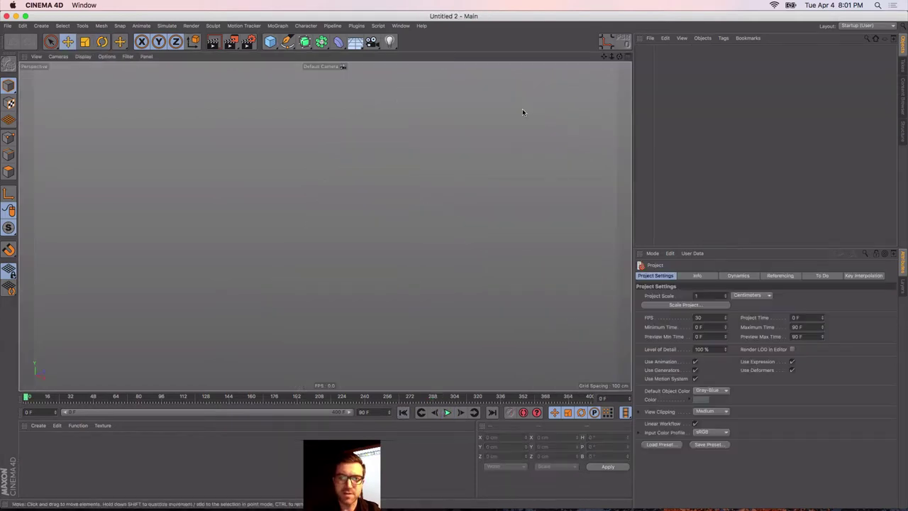
# Add a cylinder to the new empty project with 12 height segments and 8 rotation segments
pyautogui.click(269, 41)
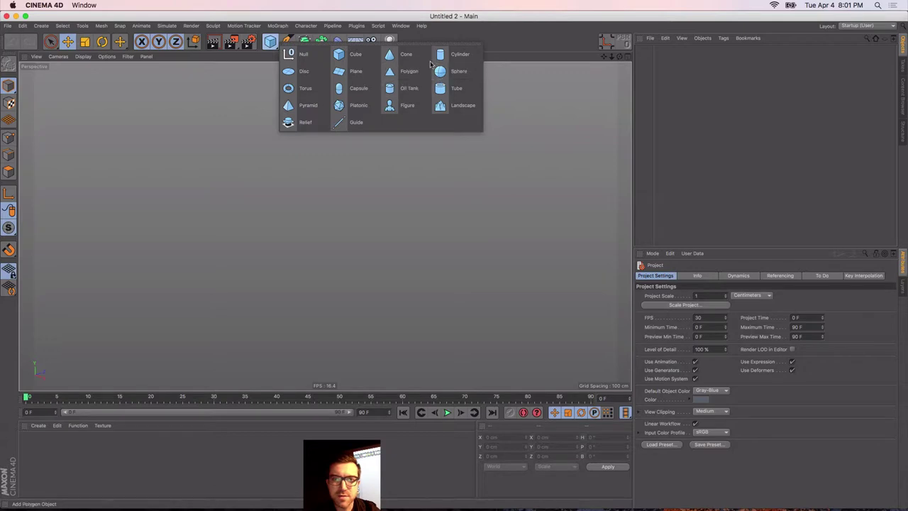
pyautogui.click(454, 54)
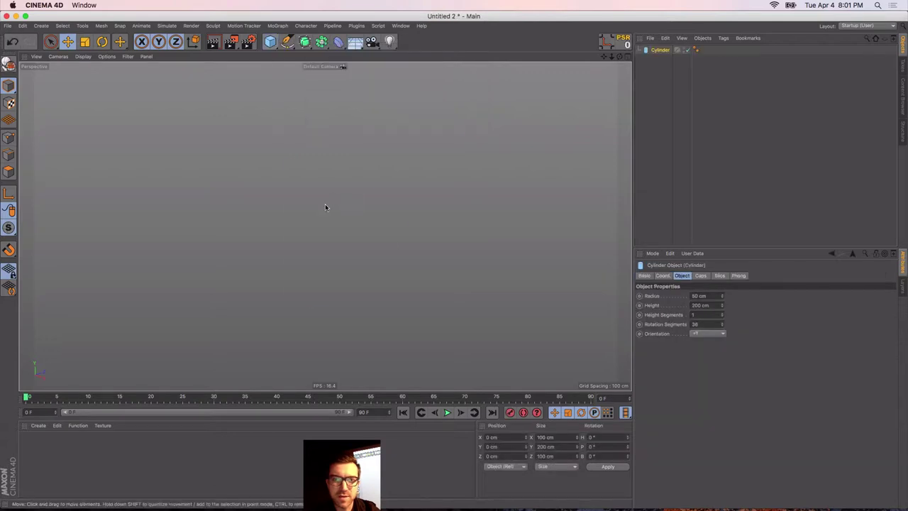
pyautogui.click(706, 314)
pyautogui.write('12')
pyautogui.click(705, 324)
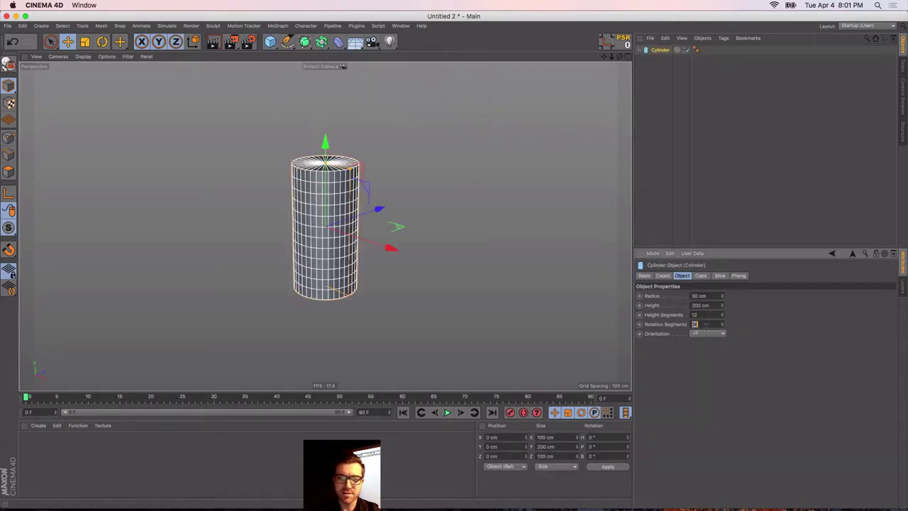
pyautogui.write('5')
pyautogui.press('Return')
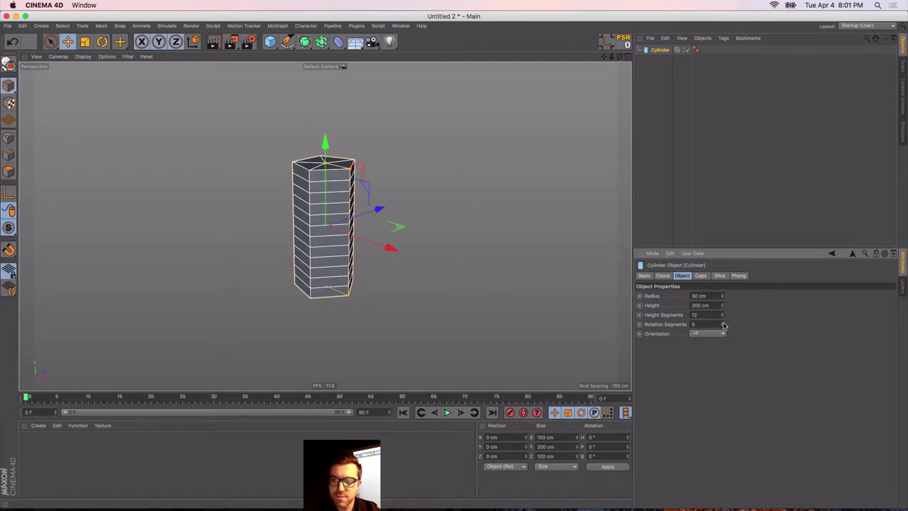
pyautogui.click(723, 324)
pyautogui.click(723, 324)
pyautogui.click(723, 324)
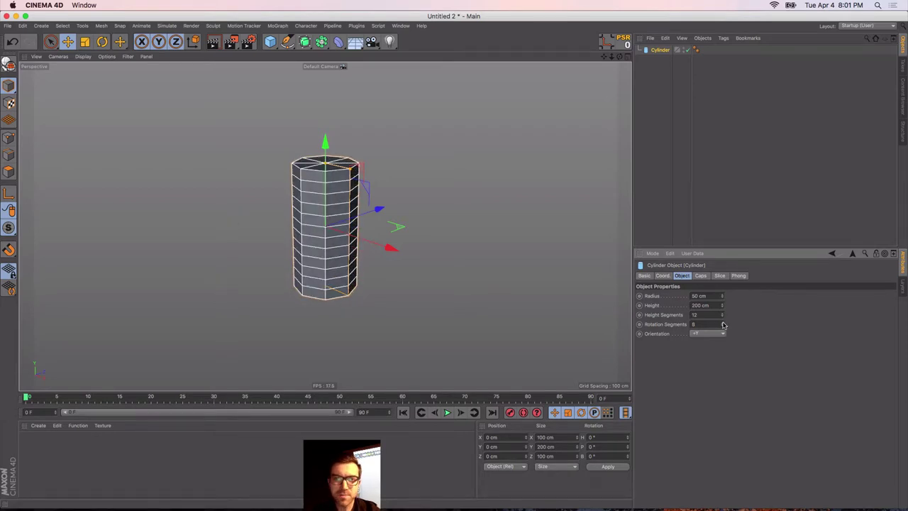
# Add a joint and duplicate it into a nested parent-child chain of seven joints
pyautogui.click(273, 26)
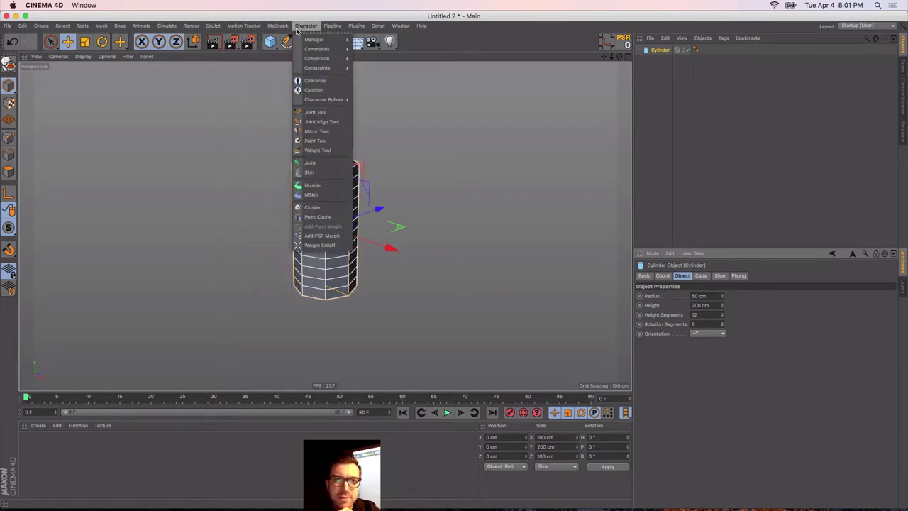
pyautogui.click(318, 163)
pyautogui.keyDown('ctrl'); pyautogui.moveTo(653, 51); pyautogui.dragTo(686, 100); pyautogui.keyUp('ctrl')
pyautogui.press('super+z')
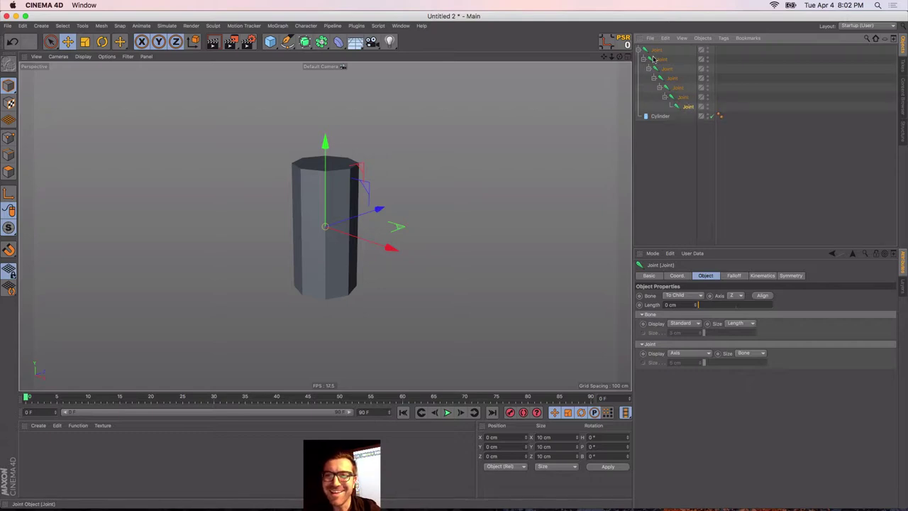
# Space the joint chain upward by setting the Y position of the six child joints to 70 cm
pyautogui.keyDown('shift'); pyautogui.click(683, 107); pyautogui.keyUp('shift')
pyautogui.keyDown('alt'); pyautogui.moveTo(315, 237); pyautogui.dragTo(271, 229); pyautogui.keyUp('alt')
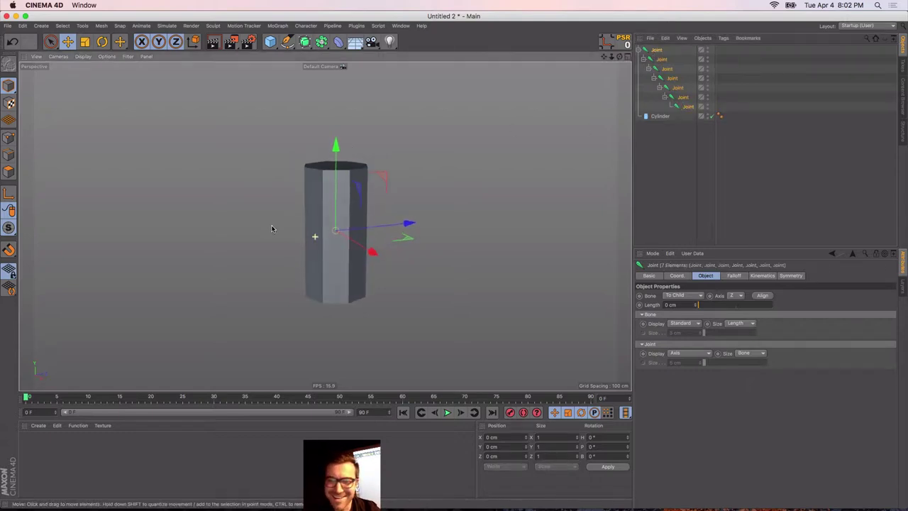
pyautogui.click(676, 276)
pyautogui.click(661, 60)
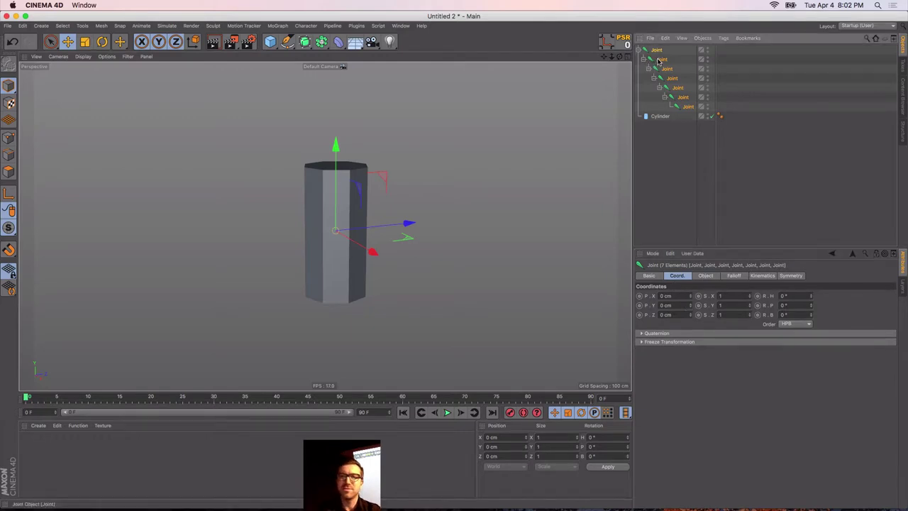
pyautogui.keyDown('shift'); pyautogui.click(691, 108); pyautogui.keyUp('shift')
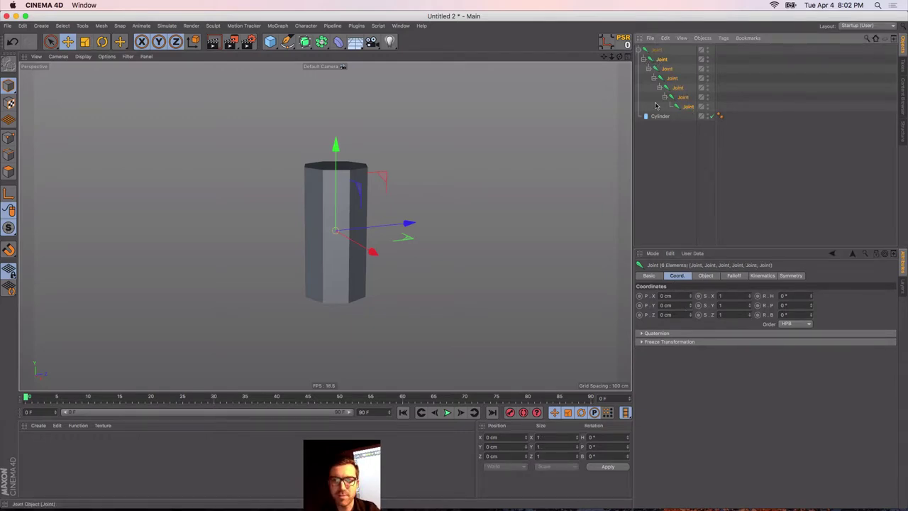
pyautogui.moveTo(692, 307); pyautogui.dragTo(693, 292)
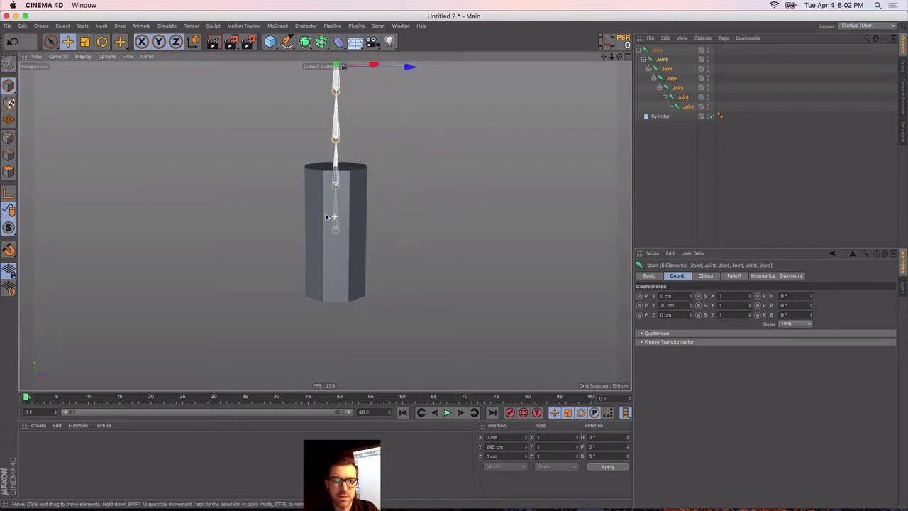
# Raise the cylinder to about 201 cm in Y and stretch its height to about 526 cm around the joint chain
pyautogui.keyDown('alt'); pyautogui.moveTo(332, 217); pyautogui.dragTo(310, 207, button='right'); pyautogui.keyUp('alt')
pyautogui.keyDown('alt'); pyautogui.moveTo(333, 230); pyautogui.dragTo(344, 283, button='middle'); pyautogui.keyUp('alt')
pyautogui.keyDown('alt'); pyautogui.moveTo(345, 283); pyautogui.dragTo(331, 273, button='right'); pyautogui.keyUp('alt')
pyautogui.click(356, 265)
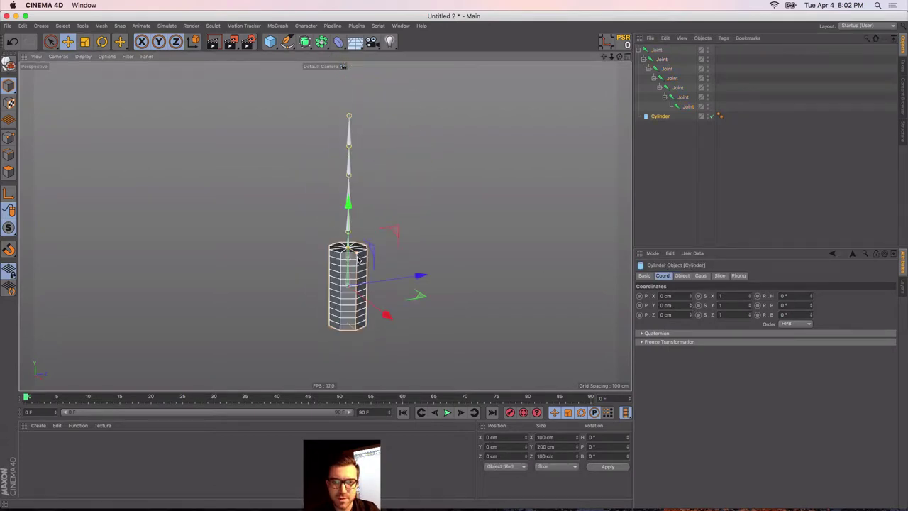
pyautogui.keyDown('alt'); pyautogui.moveTo(356, 255); pyautogui.dragTo(357, 276, button='middle'); pyautogui.keyUp('alt')
pyautogui.moveTo(347, 269); pyautogui.dragTo(349, 138)
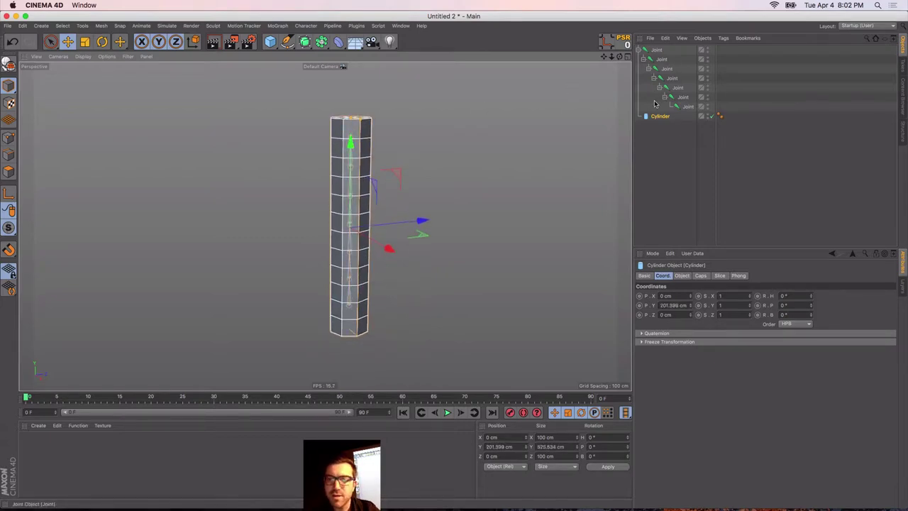
pyautogui.press('super+a')
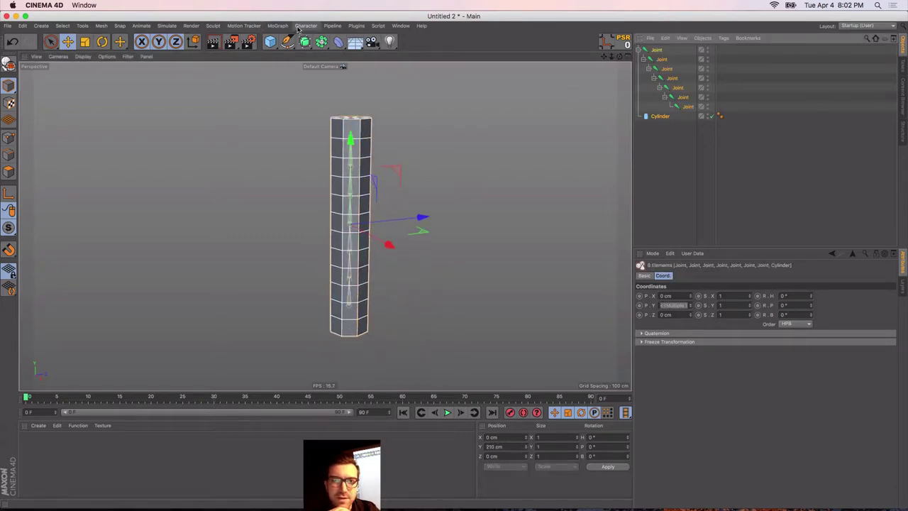
pyautogui.click(299, 27)
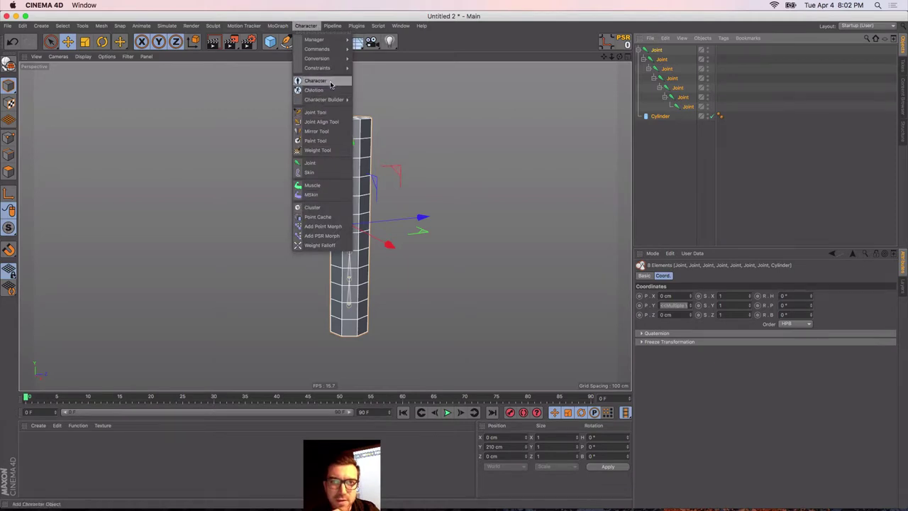
pyautogui.click(645, 140)
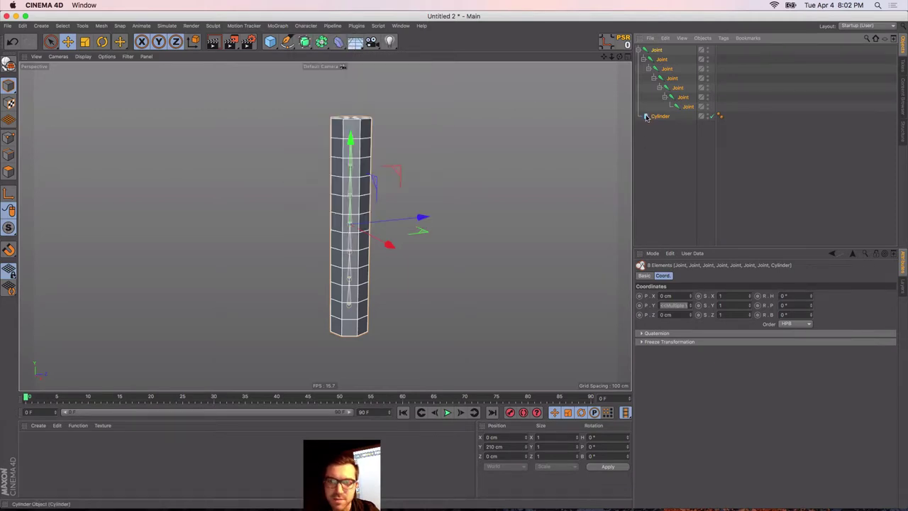
# Convert the parametric cylinder into an editable polygon object
pyautogui.click(646, 117)
pyautogui.click(648, 174)
pyautogui.click(648, 118)
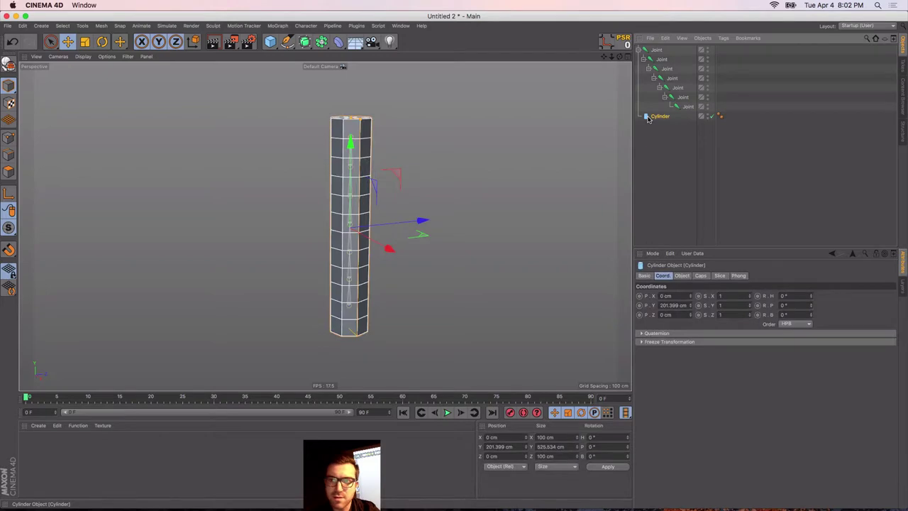
pyautogui.press('c')
# Bind the cylinder to all seven joints of the chain with the character Bind command
pyautogui.press('super+a')
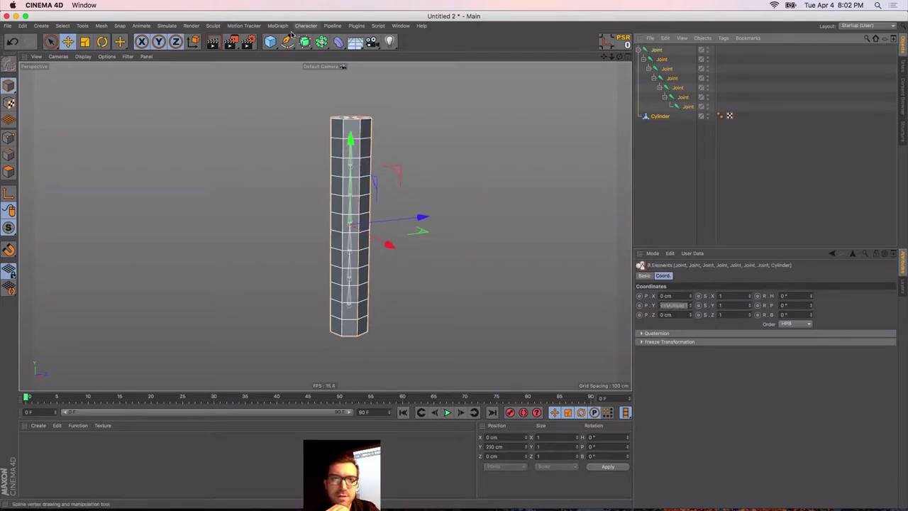
pyautogui.click(306, 27)
pyautogui.moveTo(331, 50)
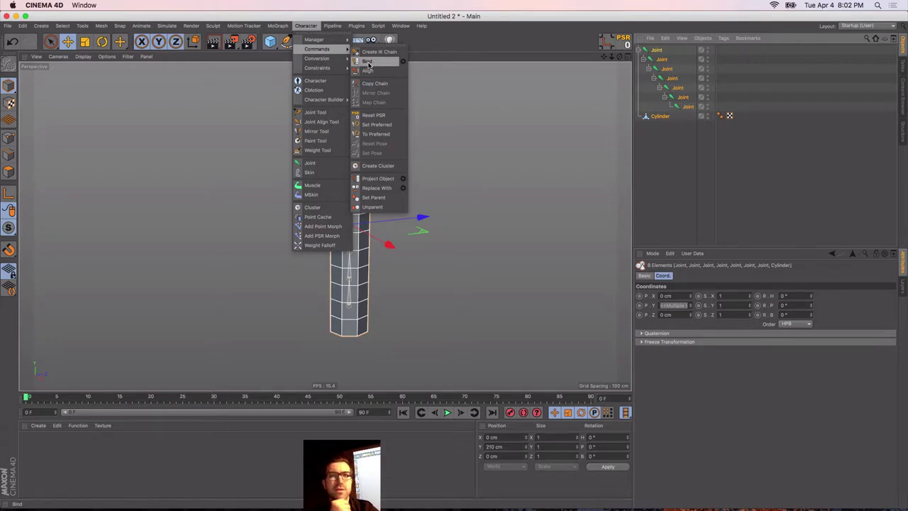
pyautogui.click(368, 63)
pyautogui.click(639, 116)
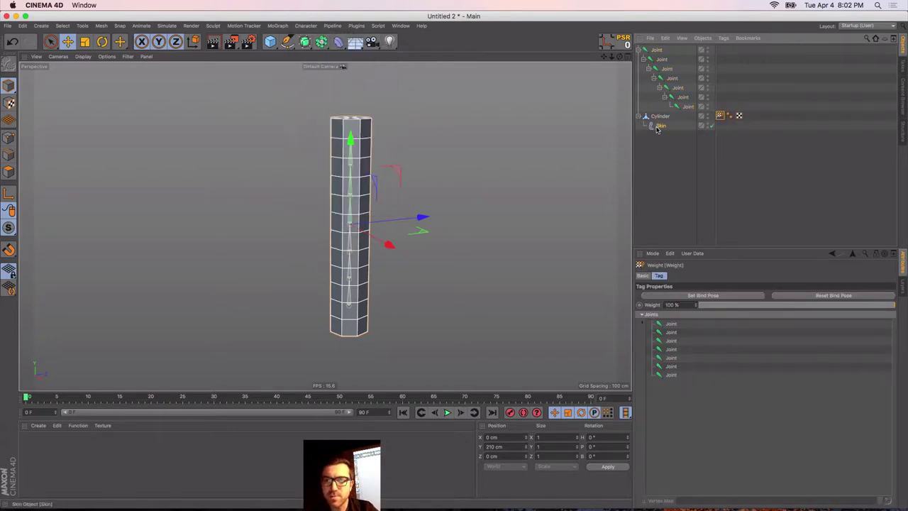
# Examine the Include and Object settings of the Skin deformer under the cylinder
pyautogui.click(659, 126)
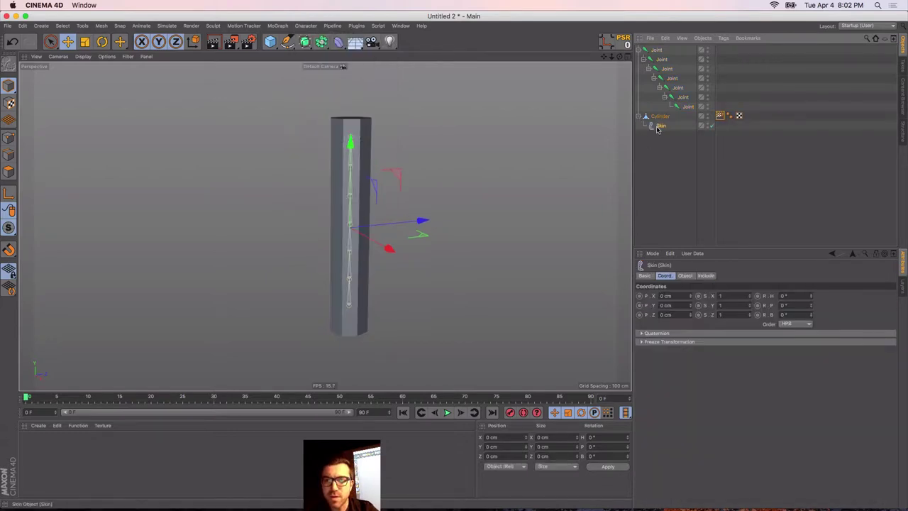
pyautogui.click(685, 276)
pyautogui.click(701, 277)
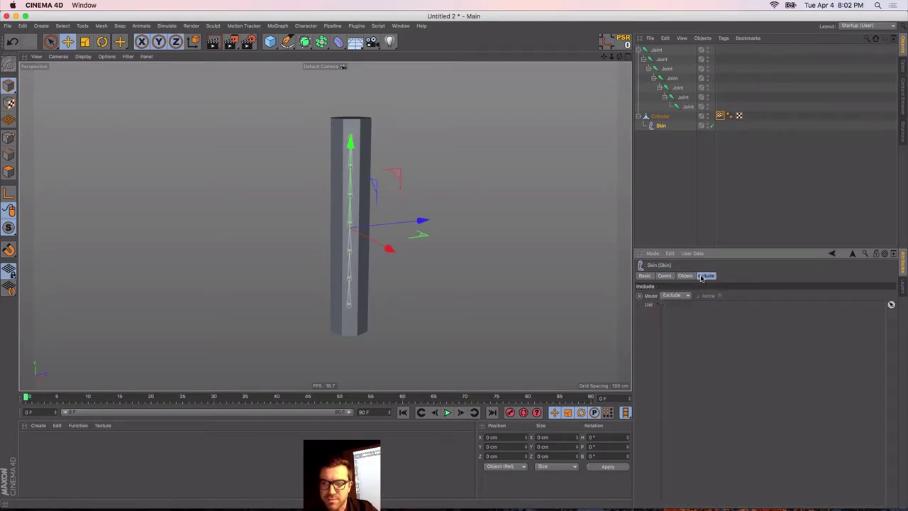
pyautogui.click(691, 277)
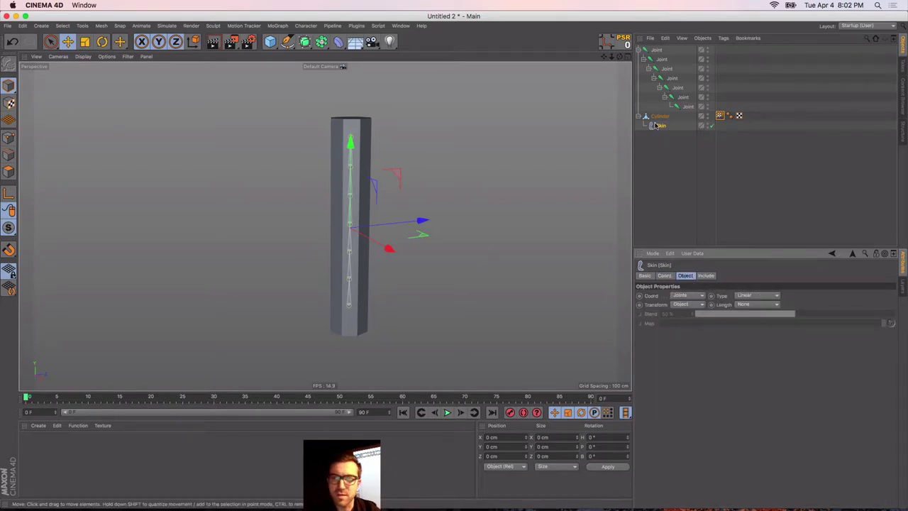
# Rotate the fourth joint in the chain to about -4° heading, -19° pitch and 7° bank to bend the cylinder
pyautogui.click(667, 75)
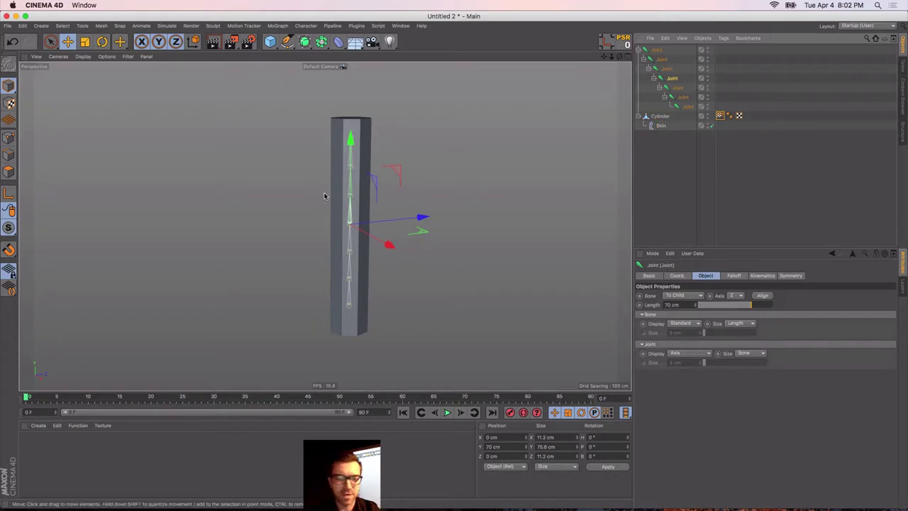
pyautogui.press('r')
pyautogui.moveTo(449, 202); pyautogui.dragTo(381, 229)
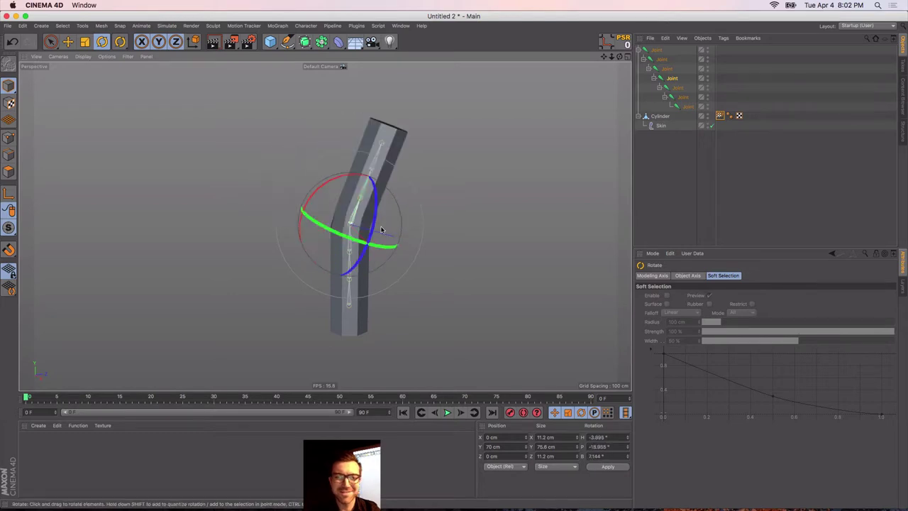
# Switch to the open Badassery_016.c4d project
pyautogui.press('v')
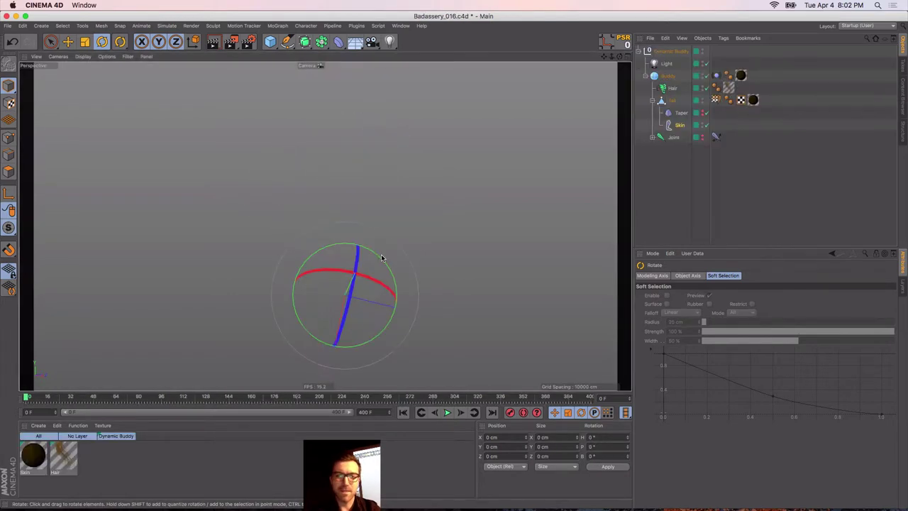
pyautogui.press('v')
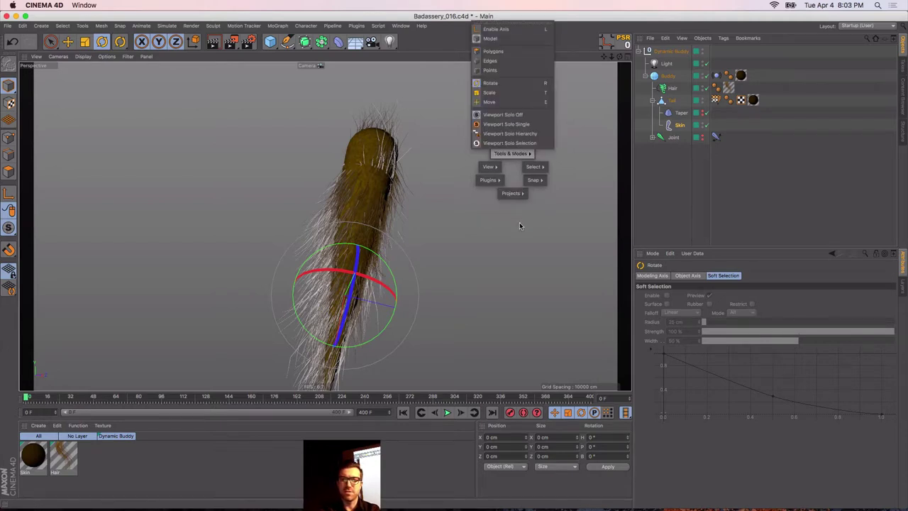
pyautogui.click(511, 176)
pyautogui.press('v')
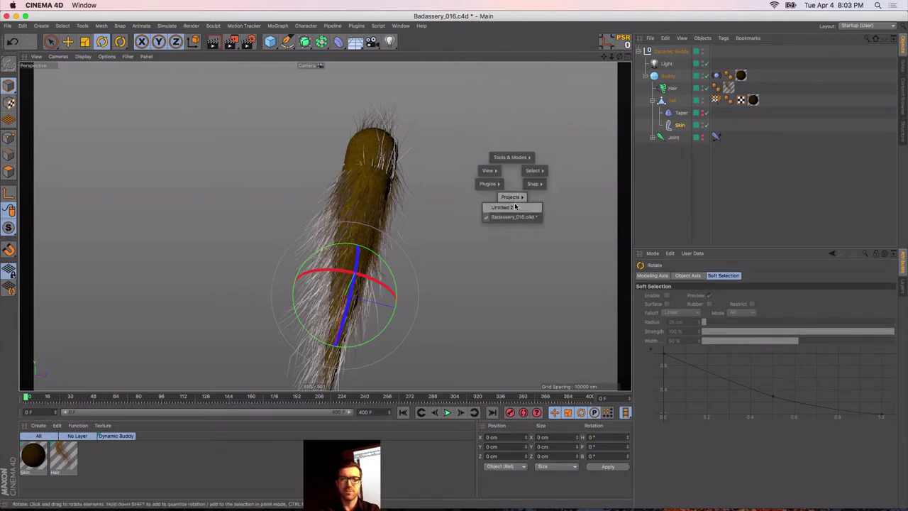
pyautogui.click(511, 205)
pyautogui.press('v')
pyautogui.moveTo(511, 225)
pyautogui.click(513, 243)
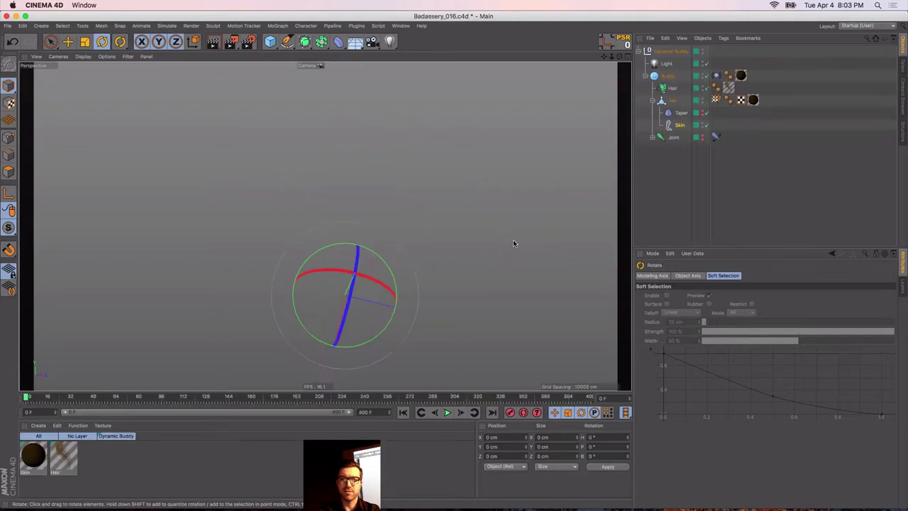
pyautogui.press('v')
pyautogui.moveTo(533, 246)
pyautogui.moveTo(520, 226)
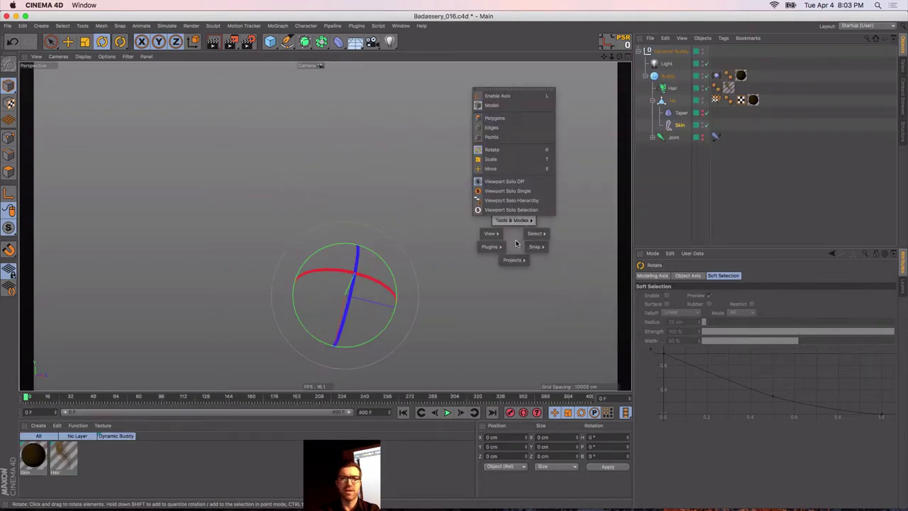
pyautogui.click(515, 243)
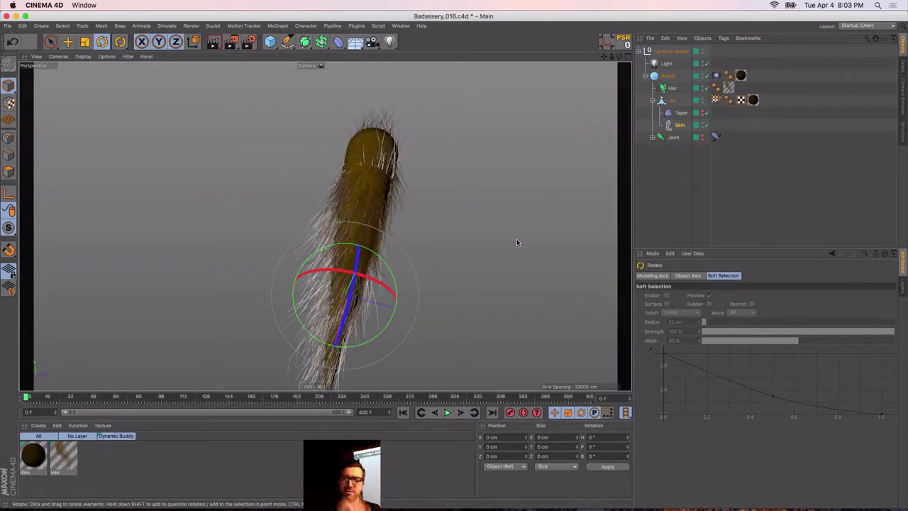
# Reduce the guide length of the tail's Hair object to about 198 cm
pyautogui.click(674, 173)
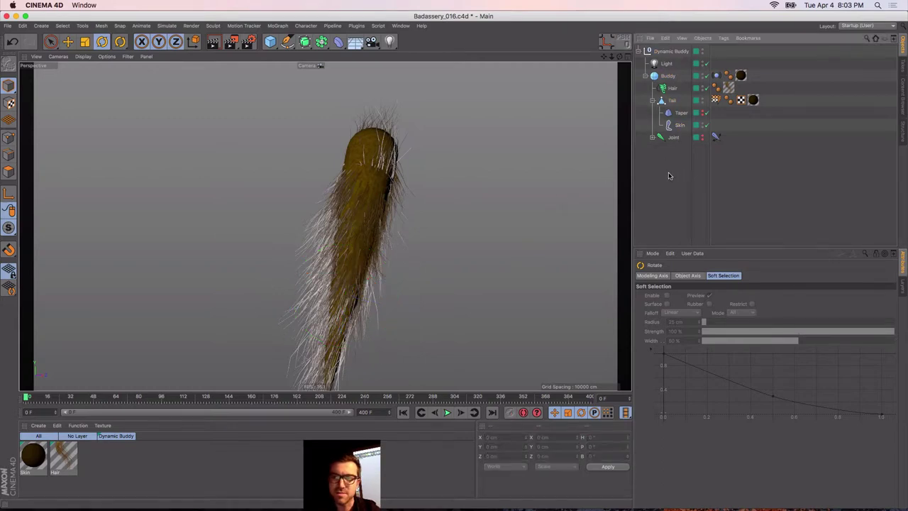
pyautogui.click(671, 88)
pyautogui.keyDown('alt'); pyautogui.moveTo(347, 232); pyautogui.dragTo(330, 223); pyautogui.keyUp('alt')
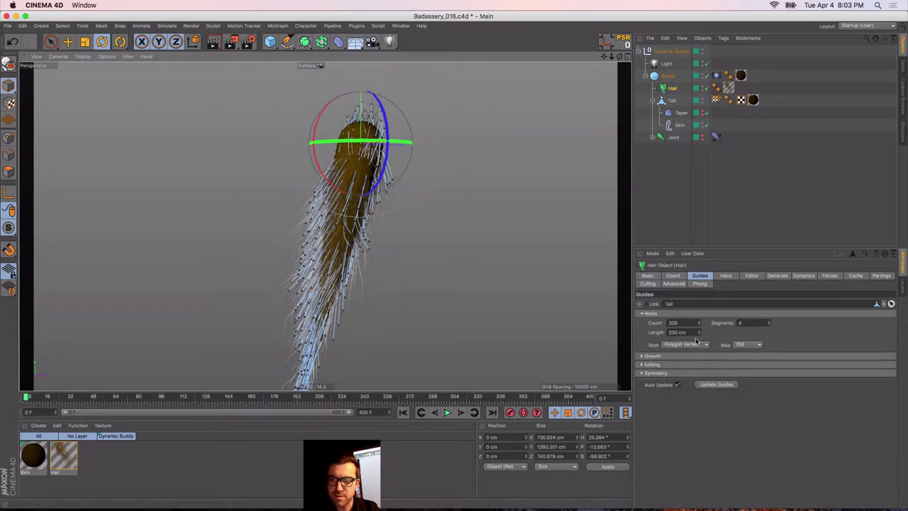
pyautogui.moveTo(699, 334); pyautogui.dragTo(699, 271)
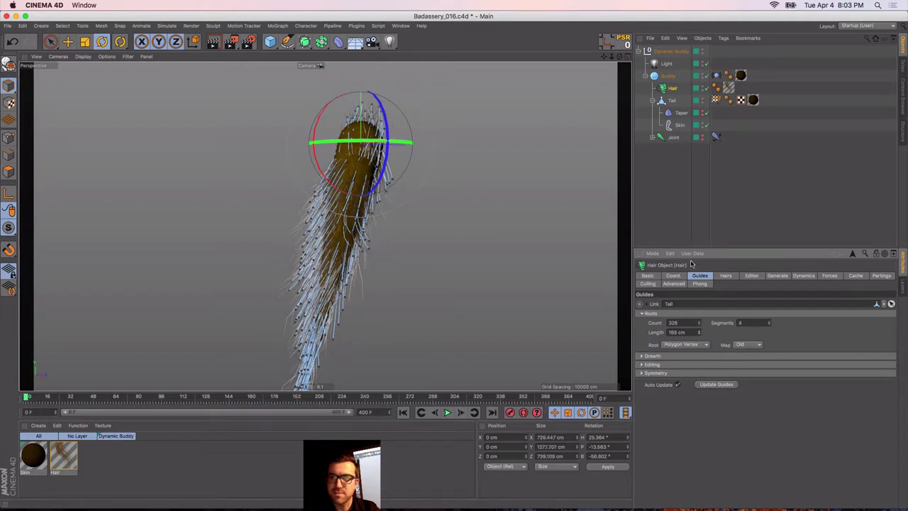
pyautogui.click(669, 195)
# Select the Hair object and detach the Hair Tools as a floating palette beside the tail
pyautogui.click(672, 88)
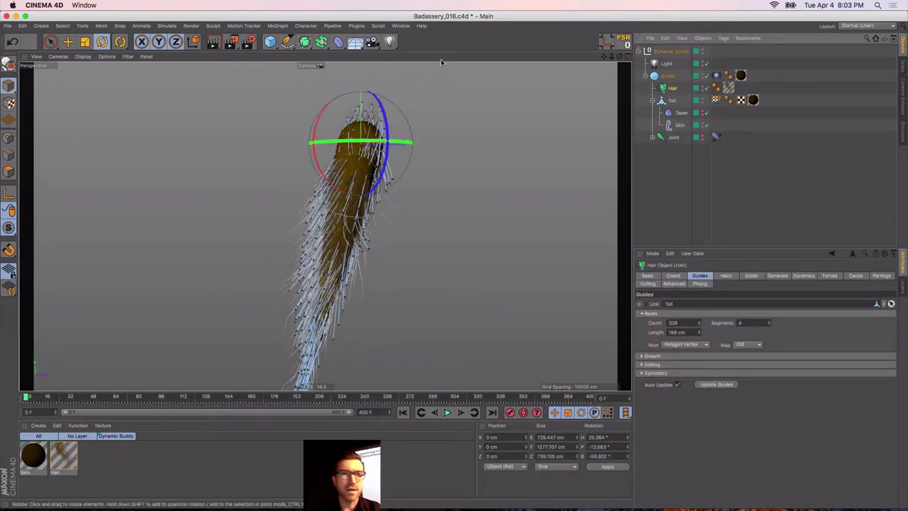
pyautogui.click(167, 25)
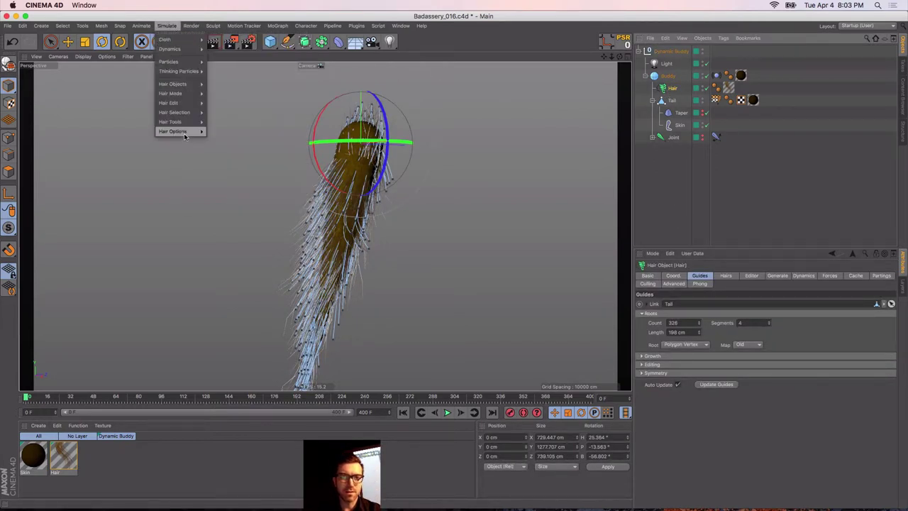
pyautogui.moveTo(185, 133)
pyautogui.click(215, 120)
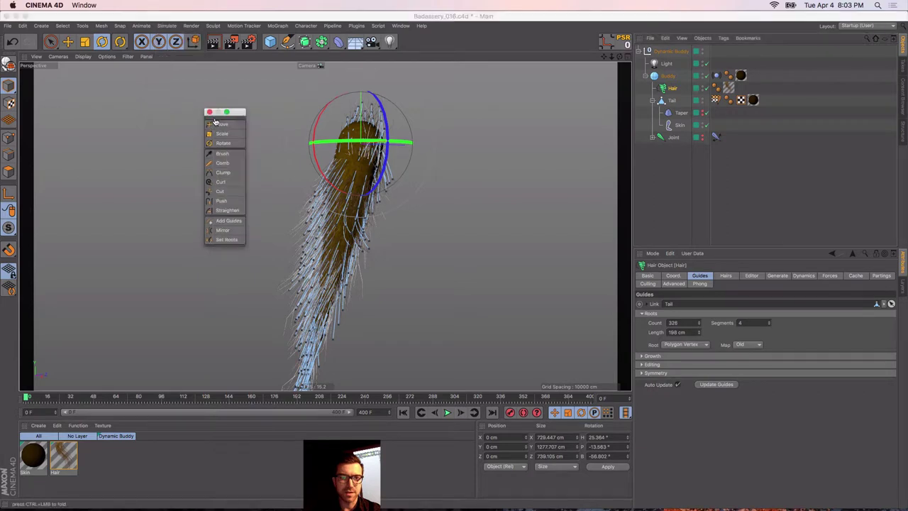
pyautogui.moveTo(234, 118); pyautogui.dragTo(184, 123)
# Brush the hair guides outward on both sides and the tip of the tail using the Brush tool at radius 68
pyautogui.click(168, 162)
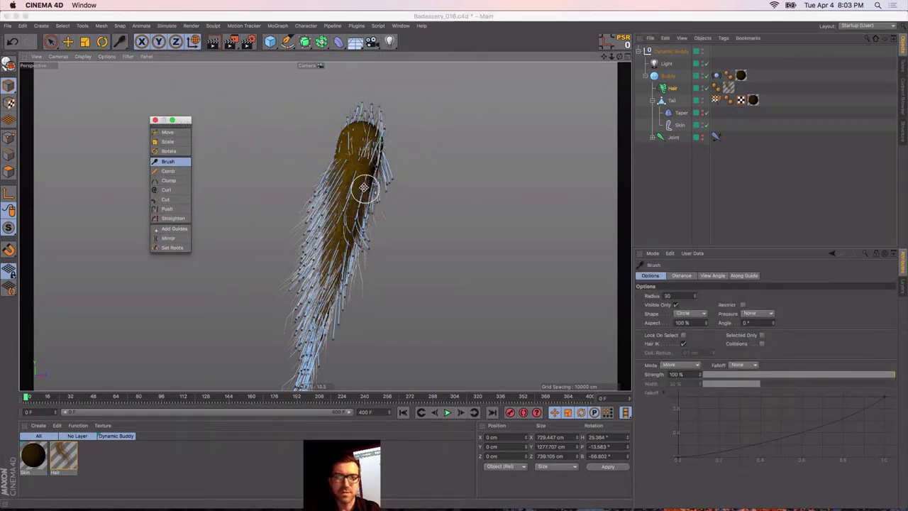
pyautogui.moveTo(364, 189); pyautogui.dragTo(385, 198, button='middle')
pyautogui.moveTo(366, 200); pyautogui.dragTo(431, 140)
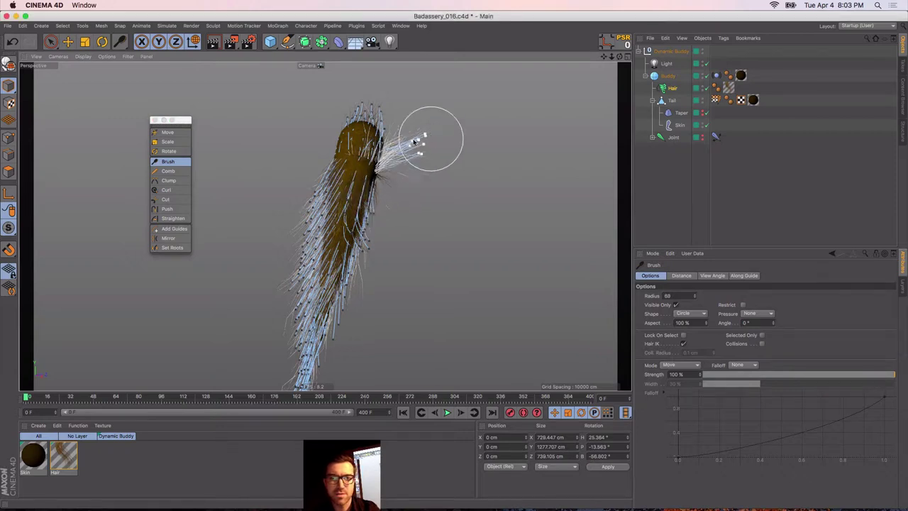
pyautogui.moveTo(359, 152); pyautogui.dragTo(357, 113)
pyautogui.moveTo(340, 246)
pyautogui.mouseDown()
pyautogui.moveTo(395, 237)
pyautogui.moveTo(411, 225)
pyautogui.mouseUp()
pyautogui.moveTo(303, 251)
pyautogui.mouseDown()
pyautogui.moveTo(288, 215)
pyautogui.moveTo(263, 194)
pyautogui.mouseUp()
pyautogui.moveTo(307, 276); pyautogui.dragTo(281, 252)
# Close the Hair Tools palette and play the animation up to frame 66 to preview the brushed hair in motion
pyautogui.click(698, 201)
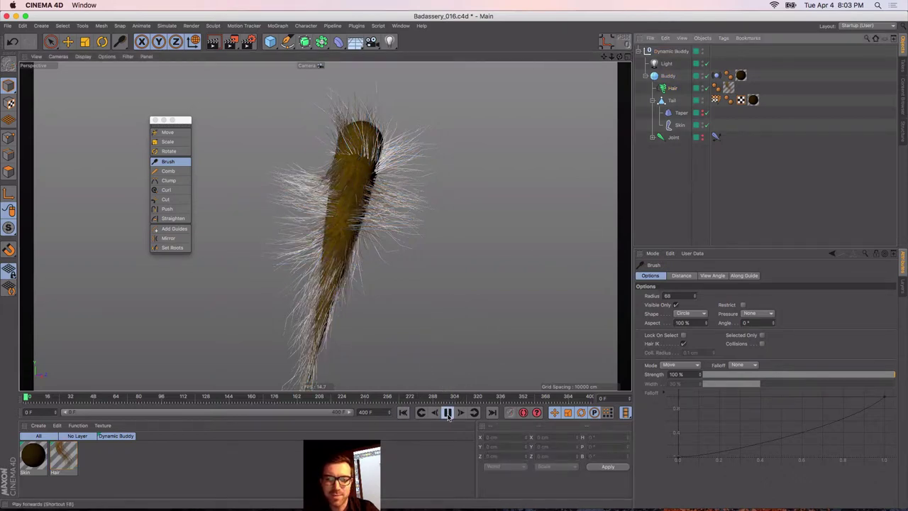
pyautogui.click(154, 120)
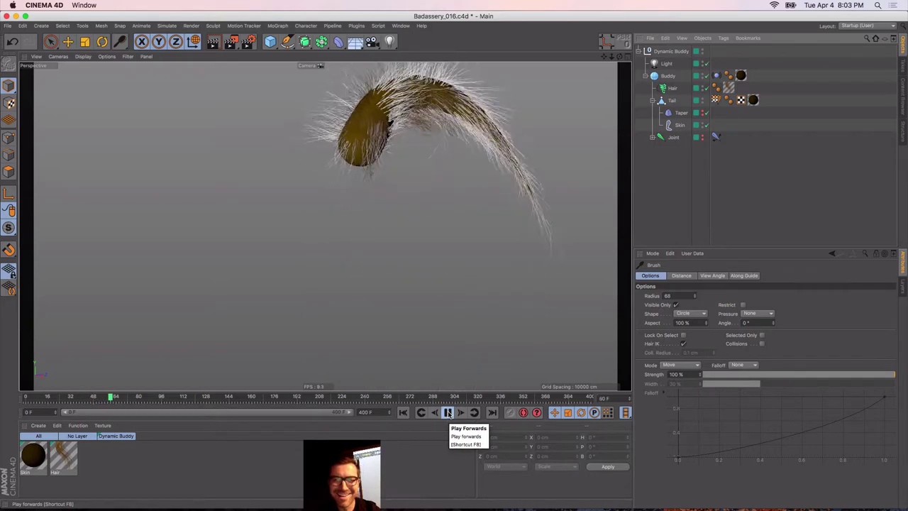
pyautogui.click(447, 413)
pyautogui.keyDown('alt'); pyautogui.moveTo(339, 131); pyautogui.dragTo(329, 221, button='middle'); pyautogui.keyUp('alt')
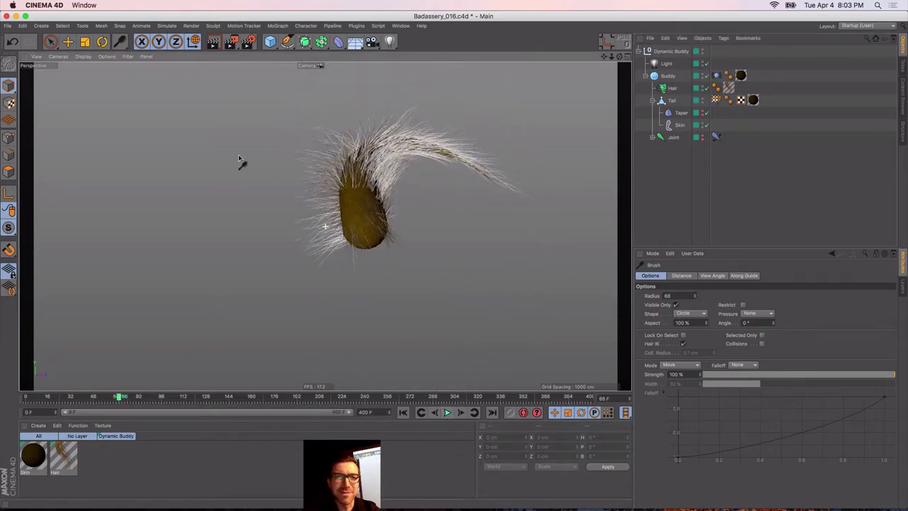
# Detach the Hair Tools palette again and activate the Cut tool
pyautogui.click(190, 25)
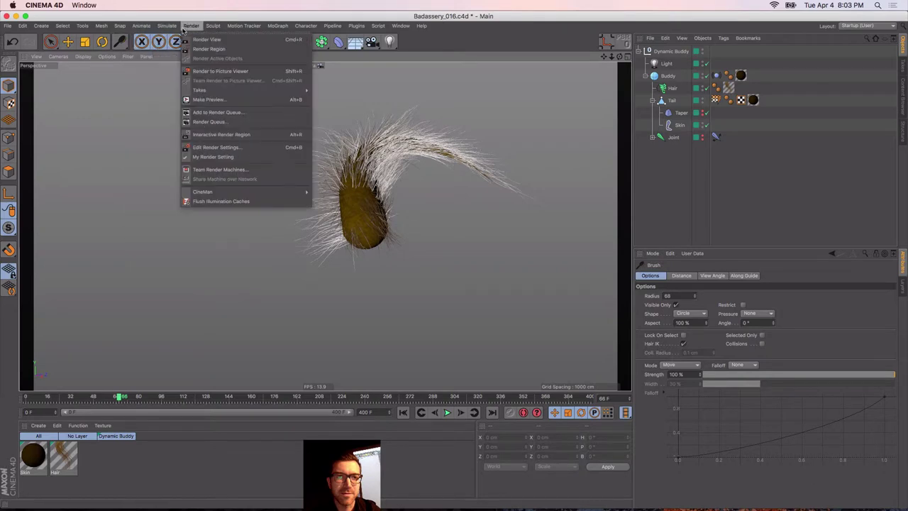
pyautogui.moveTo(167, 29)
pyautogui.moveTo(181, 124)
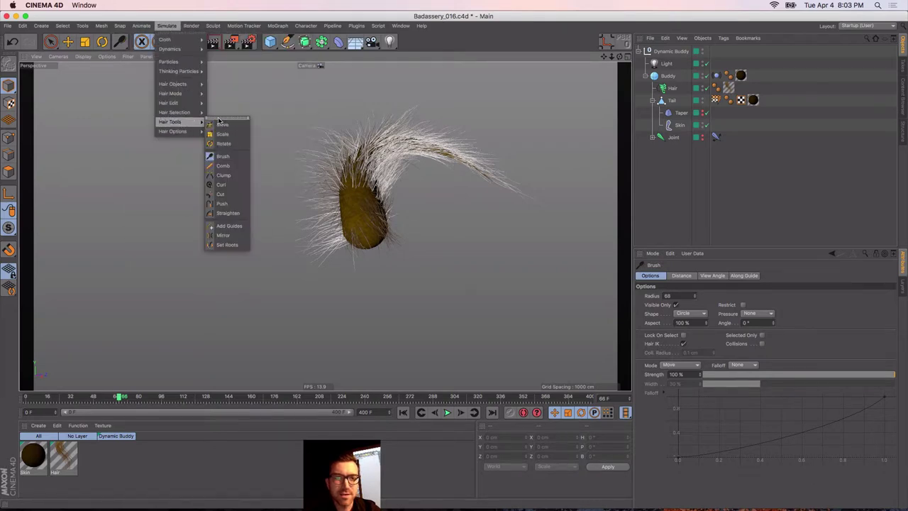
pyautogui.click(220, 118)
pyautogui.click(224, 191)
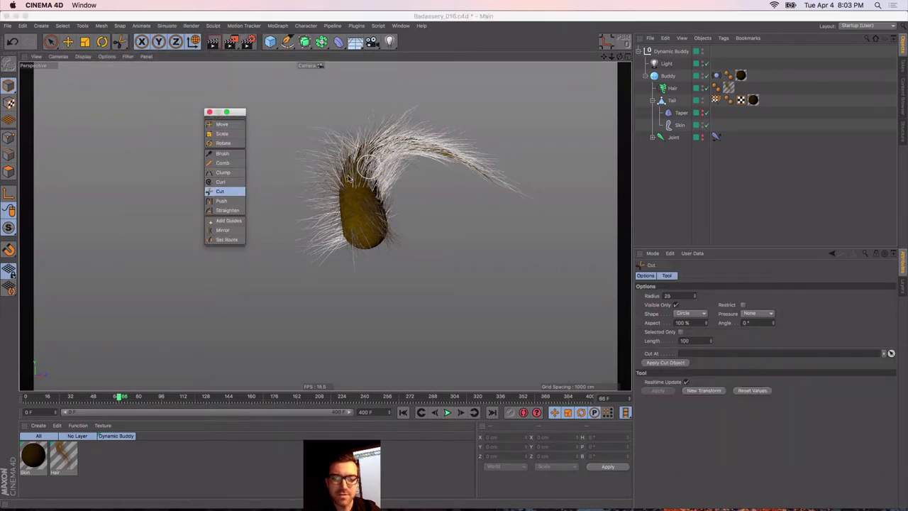
# Trim the Hair object's guides short along the outer curve of the tail with an enlarged Cut brush
pyautogui.keyDown('alt'); pyautogui.moveTo(347, 179); pyautogui.dragTo(231, 205); pyautogui.keyUp('alt')
pyautogui.keyDown('alt'); pyautogui.moveTo(365, 190); pyautogui.dragTo(373, 171, button='right'); pyautogui.keyUp('alt')
pyautogui.keyDown('alt'); pyautogui.moveTo(371, 162); pyautogui.dragTo(394, 181, button='middle'); pyautogui.keyUp('alt')
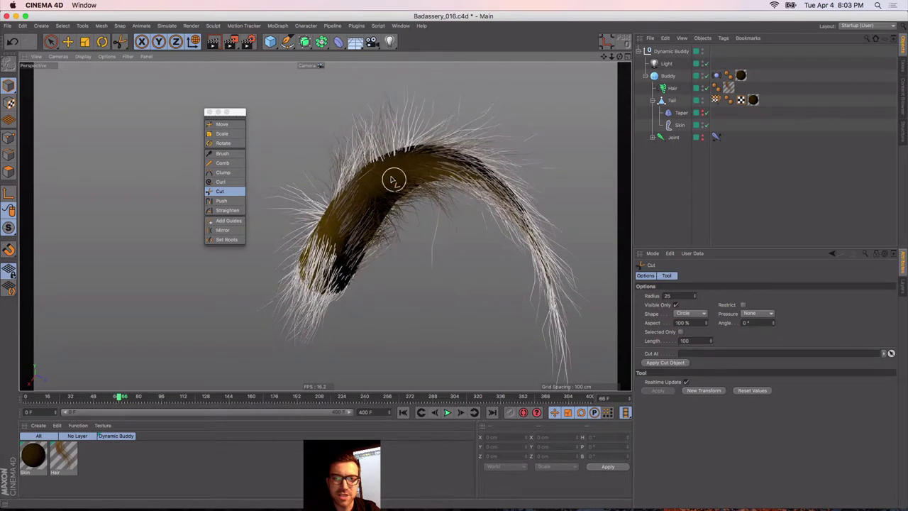
pyautogui.keyDown('alt'); pyautogui.moveTo(393, 180); pyautogui.dragTo(399, 170, button='right'); pyautogui.keyUp('alt')
pyautogui.keyDown('alt'); pyautogui.moveTo(399, 171); pyautogui.dragTo(410, 186, button='middle'); pyautogui.keyUp('alt')
pyautogui.click(663, 87)
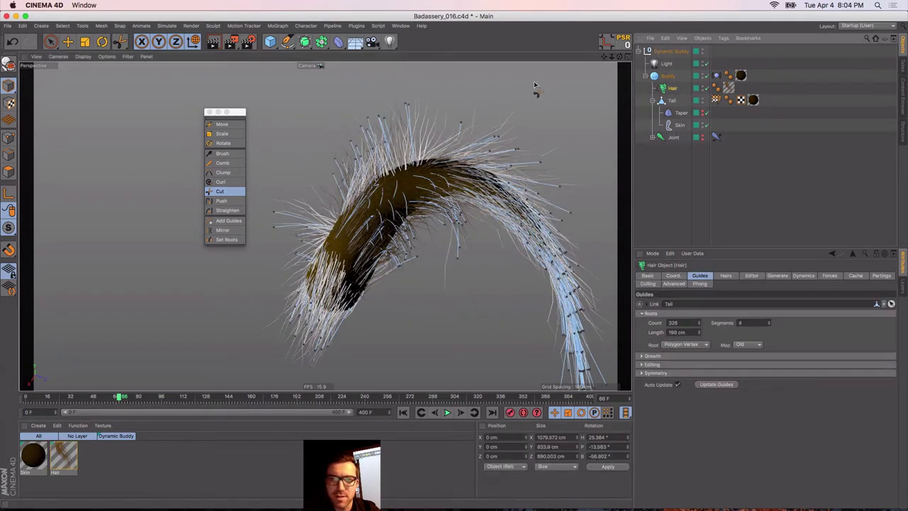
pyautogui.moveTo(461, 92); pyautogui.dragTo(488, 100, button='middle')
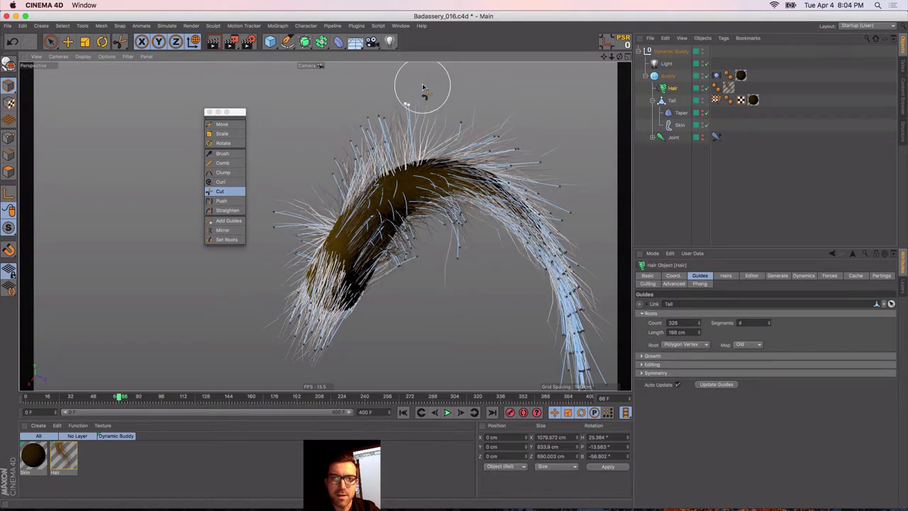
pyautogui.moveTo(424, 86); pyautogui.dragTo(322, 175)
pyautogui.moveTo(297, 211)
pyautogui.mouseDown()
pyautogui.moveTo(275, 246)
pyautogui.moveTo(320, 228)
pyautogui.moveTo(412, 133)
pyautogui.moveTo(476, 143)
pyautogui.moveTo(416, 125)
pyautogui.moveTo(317, 181)
pyautogui.mouseUp()
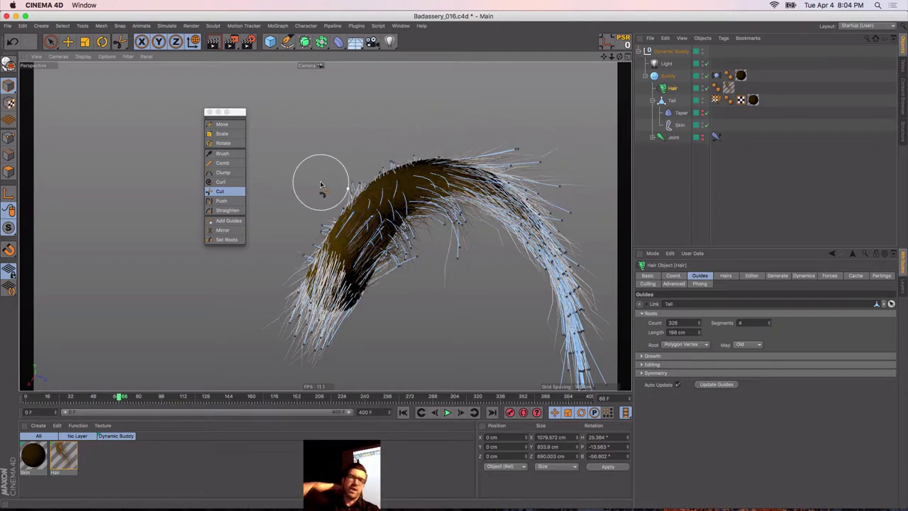
pyautogui.moveTo(308, 243); pyautogui.dragTo(296, 268)
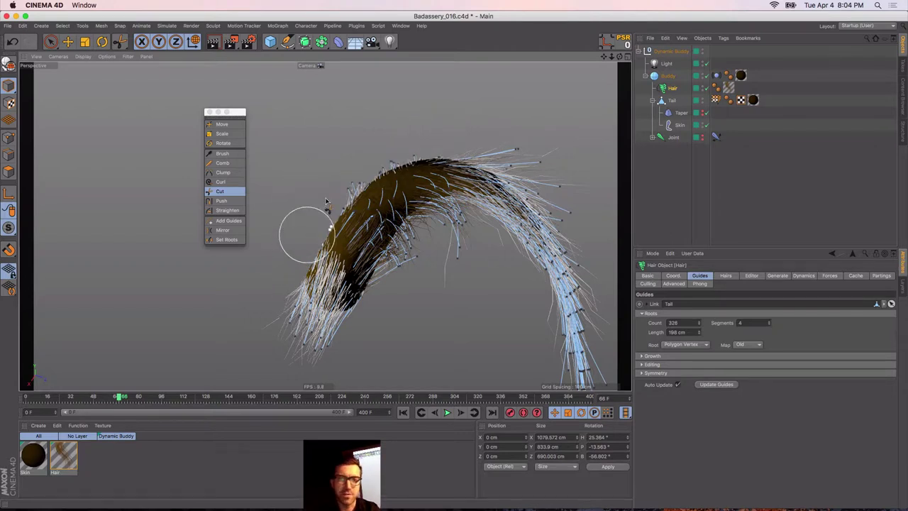
pyautogui.moveTo(326, 202)
pyautogui.mouseDown()
pyautogui.moveTo(381, 171)
pyautogui.moveTo(496, 170)
pyautogui.moveTo(561, 213)
pyautogui.moveTo(507, 170)
pyautogui.moveTo(413, 163)
pyautogui.moveTo(581, 188)
pyautogui.mouseUp()
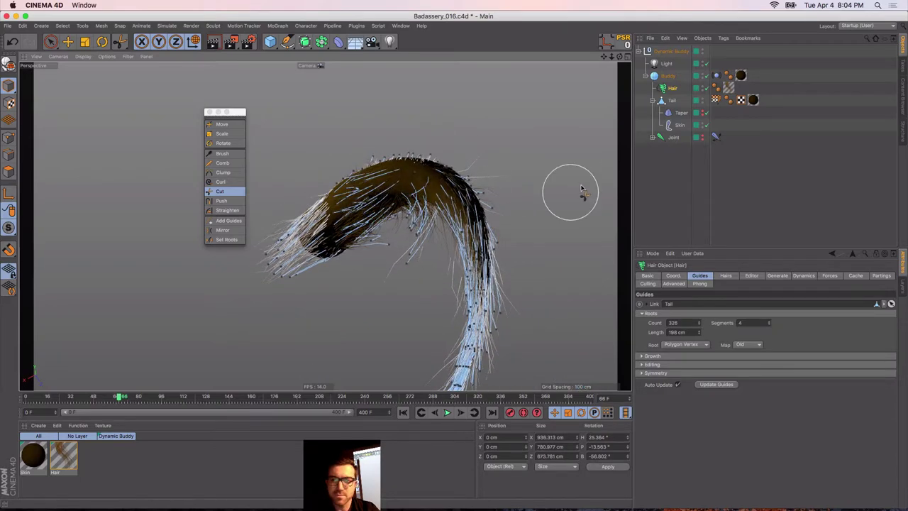
# Deselect the Hair object, switch to the Move tool and close the Hair Tools palette
pyautogui.click(652, 175)
pyautogui.press('e')
pyautogui.click(210, 112)
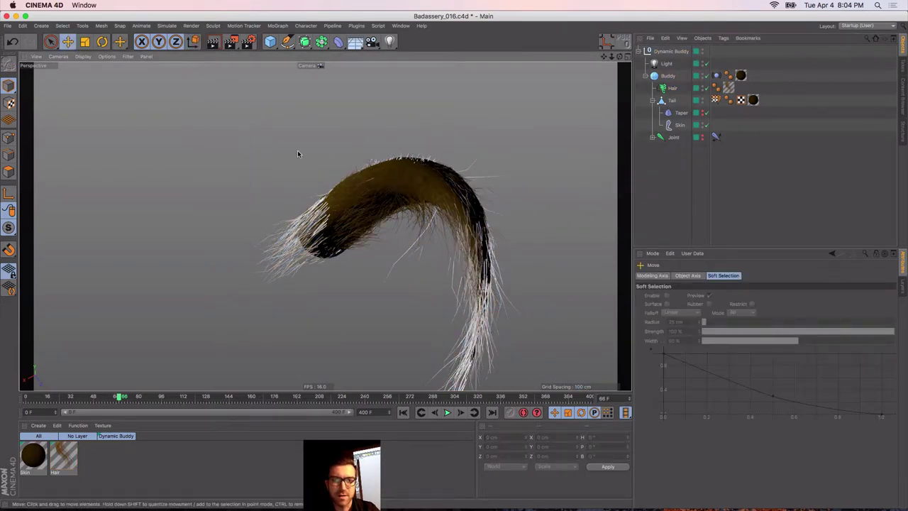
# Replay the animation from the first frame and stop it at frame 36 to preview the trimmed hair in motion
pyautogui.click(403, 412)
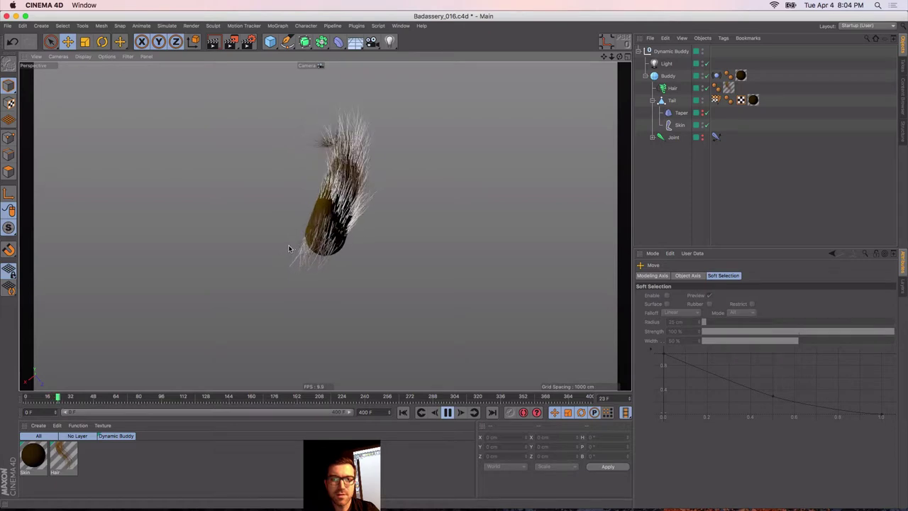
pyautogui.click(448, 411)
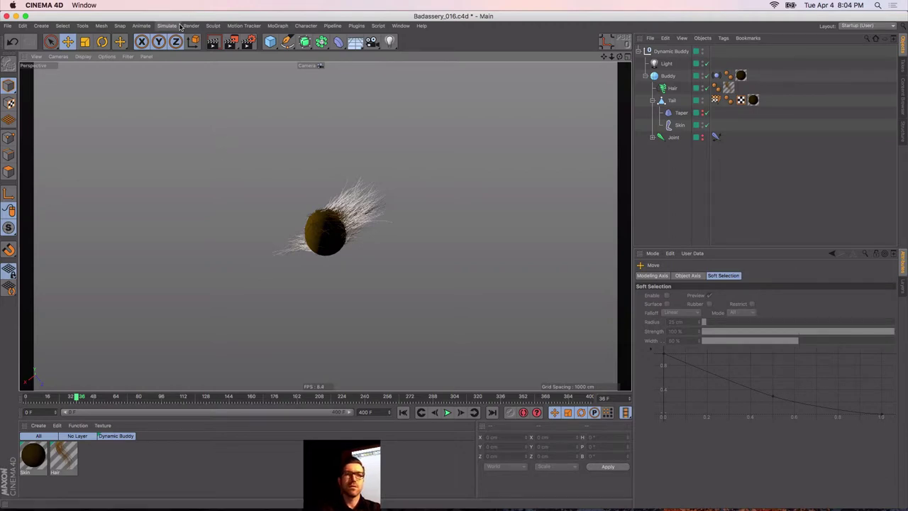
pyautogui.click(181, 27)
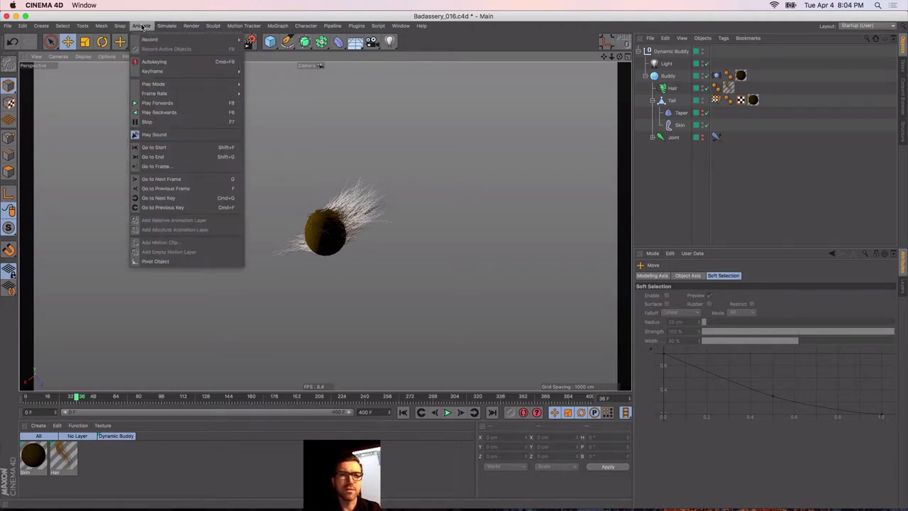
pyautogui.moveTo(189, 122)
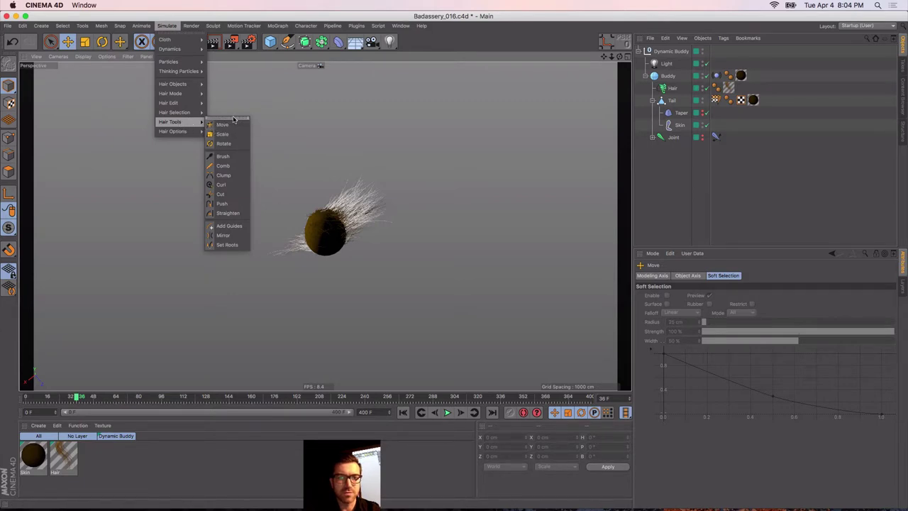
pyautogui.click(234, 119)
pyautogui.moveTo(236, 113); pyautogui.dragTo(133, 160)
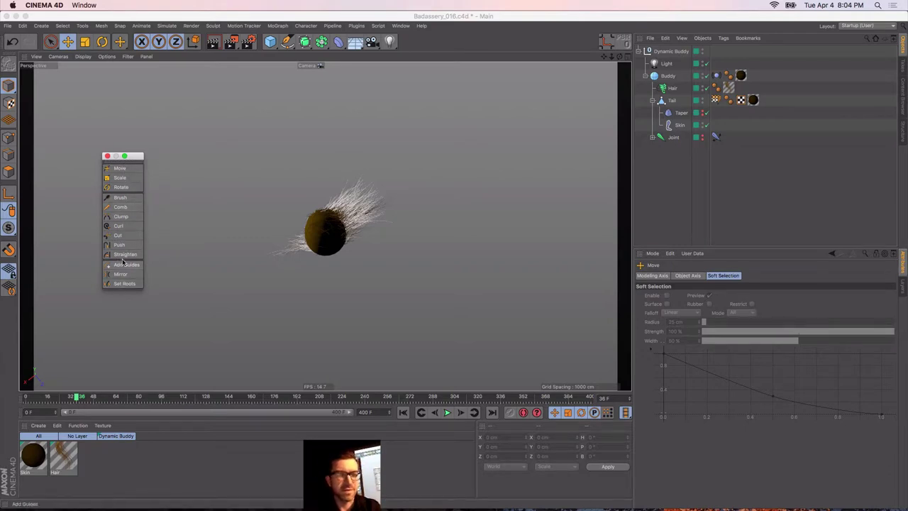
pyautogui.click(107, 157)
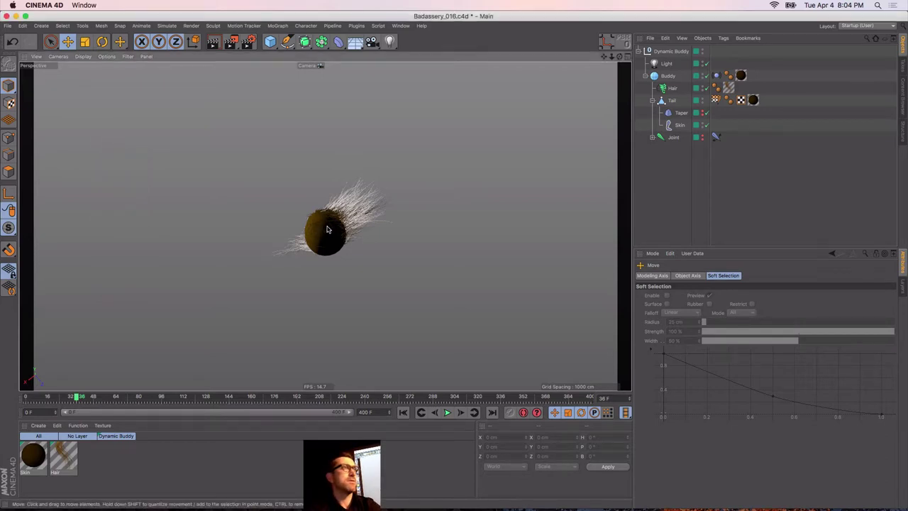
# Open the Hair material in the Material Editor and move the editor clear of the tail
pyautogui.keyDown('alt'); pyautogui.moveTo(321, 227); pyautogui.dragTo(217, 110); pyautogui.keyUp('alt')
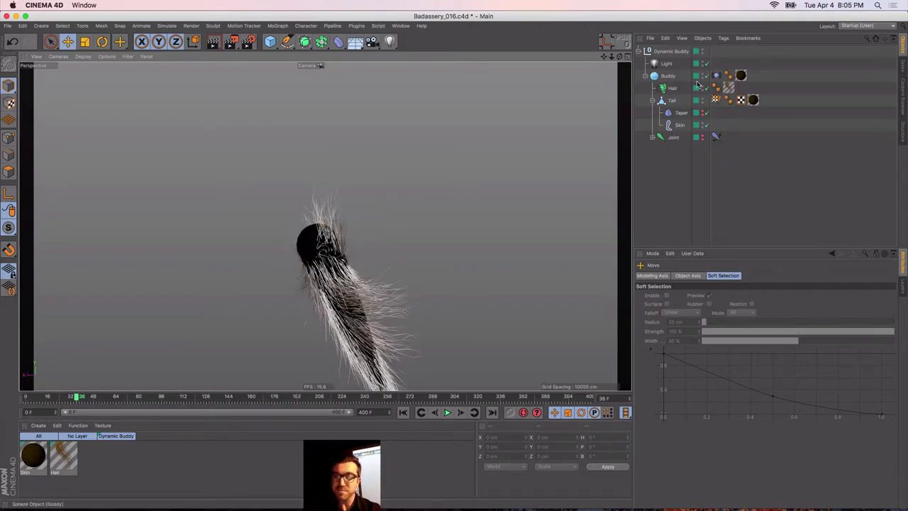
pyautogui.click(727, 87)
pyautogui.click(57, 457)
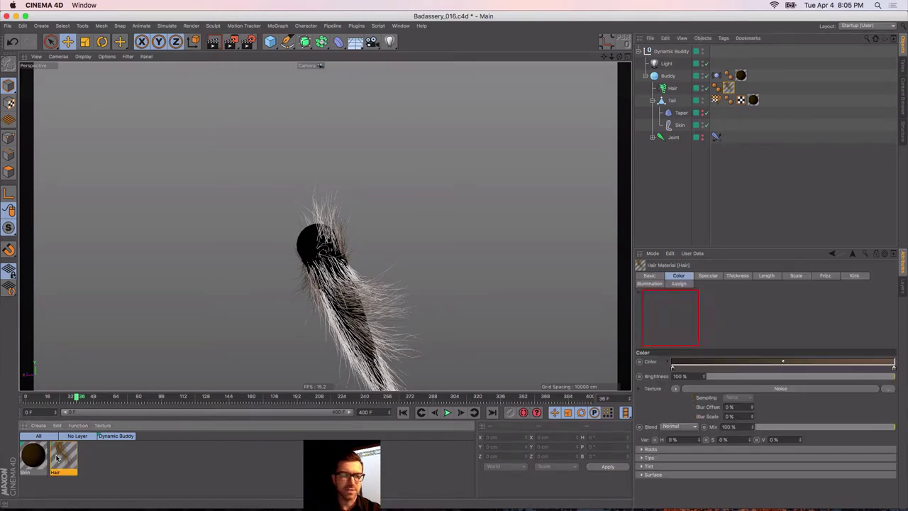
pyautogui.doubleClick(58, 457)
pyautogui.moveTo(225, 74); pyautogui.dragTo(615, 93)
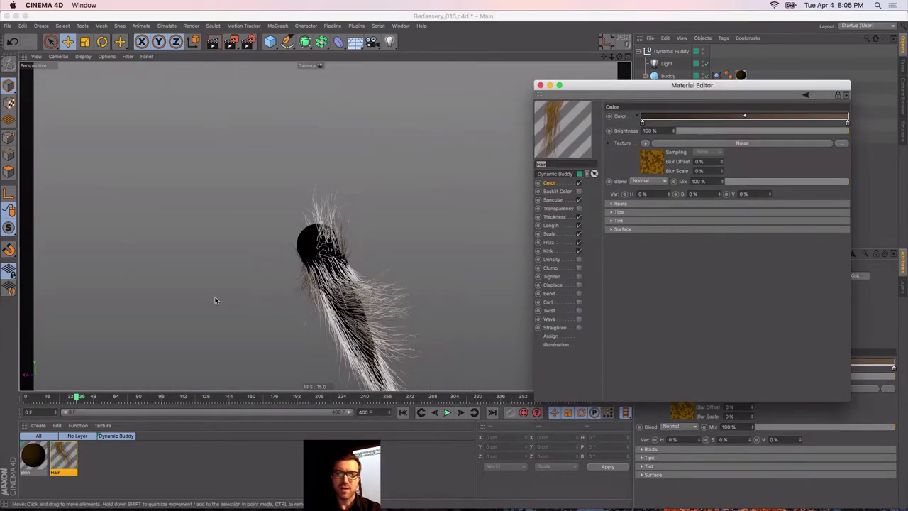
# Set the Hair material's root thickness to 8 cm and close the Material Editor
pyautogui.keyDown('alt'); pyautogui.moveTo(213, 276); pyautogui.dragTo(334, 246); pyautogui.keyUp('alt')
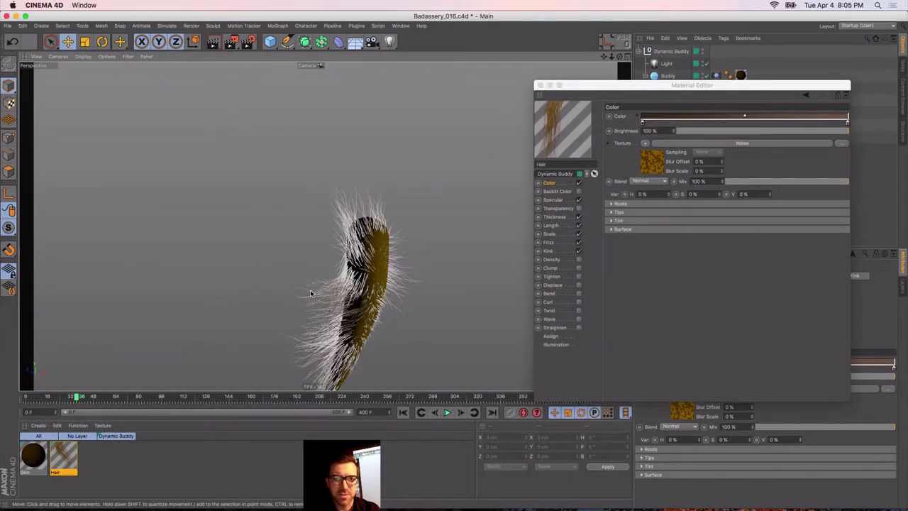
pyautogui.keyDown('alt'); pyautogui.moveTo(334, 246); pyautogui.dragTo(323, 186, button='middle'); pyautogui.keyUp('alt')
pyautogui.keyDown('alt'); pyautogui.moveTo(328, 229); pyautogui.dragTo(424, 234, button='right'); pyautogui.keyUp('alt')
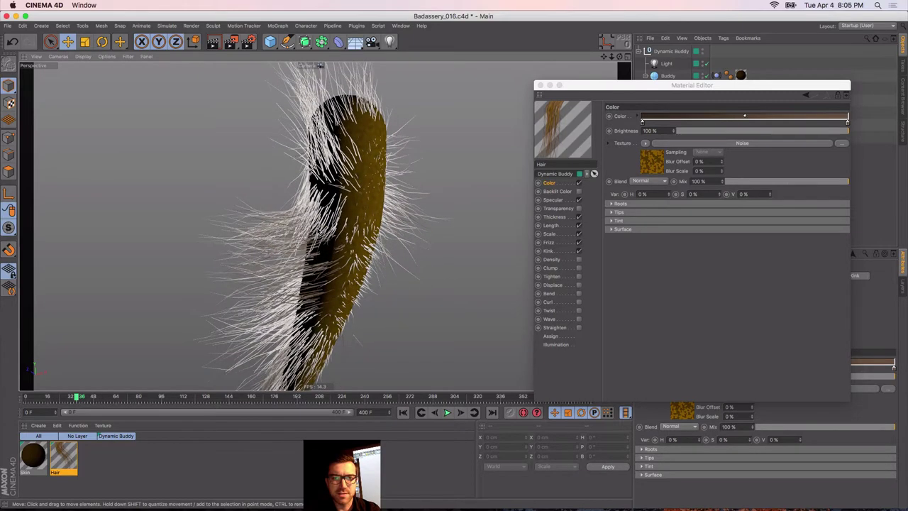
pyautogui.keyDown('alt'); pyautogui.moveTo(319, 232); pyautogui.dragTo(353, 213); pyautogui.keyUp('alt')
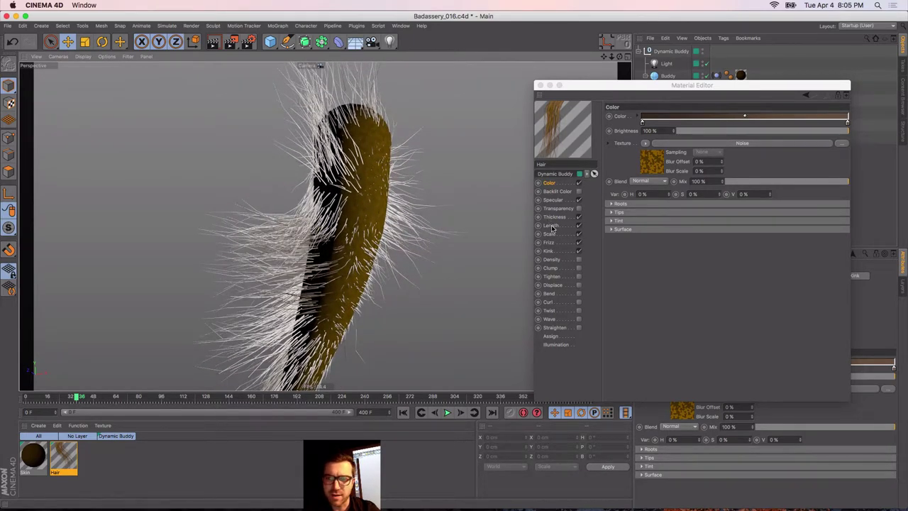
pyautogui.click(554, 217)
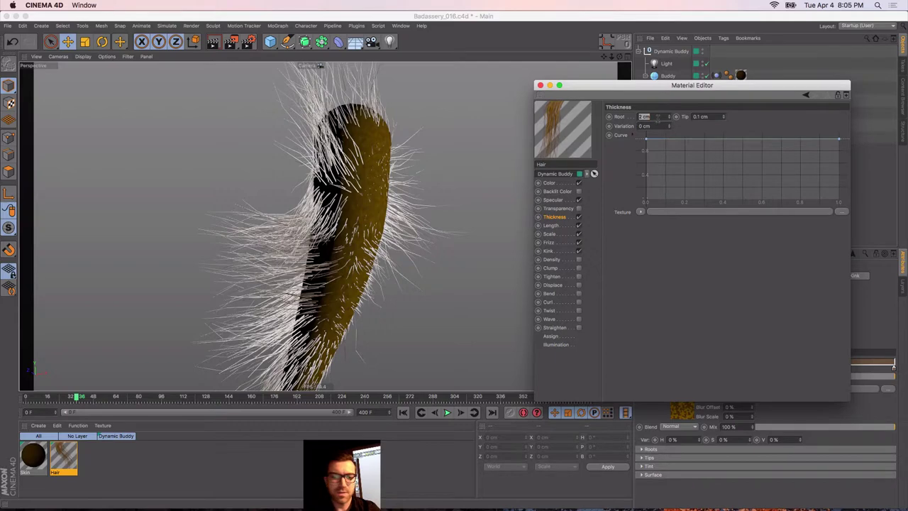
pyautogui.write('4')
pyautogui.press('Return')
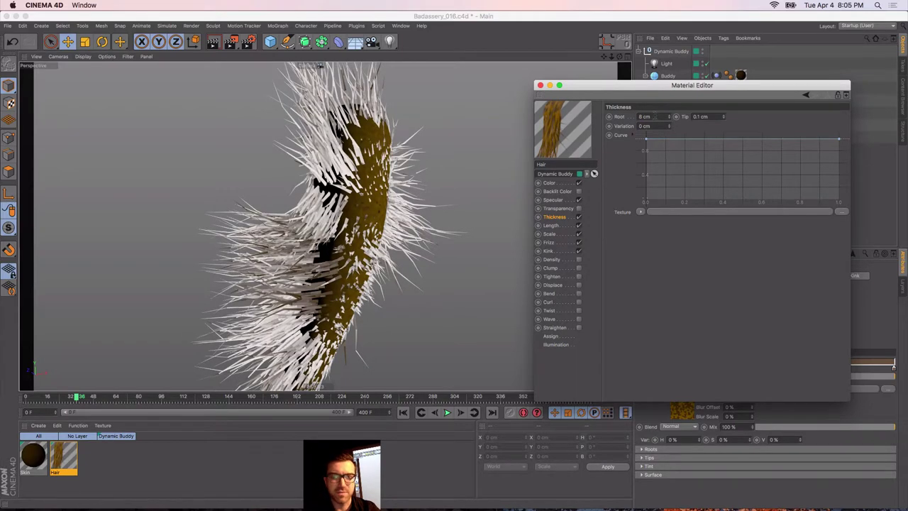
pyautogui.click(541, 85)
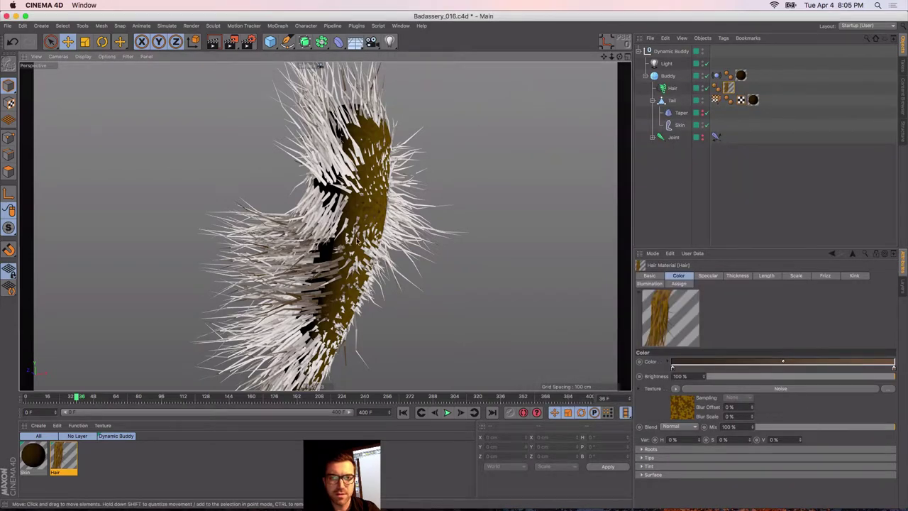
pyautogui.keyDown('alt'); pyautogui.moveTo(357, 241); pyautogui.dragTo(414, 234); pyautogui.keyUp('alt')
pyautogui.keyDown('alt'); pyautogui.moveTo(415, 234); pyautogui.dragTo(371, 220, button='right'); pyautogui.keyUp('alt')
pyautogui.moveTo(370, 220)
pyautogui.keyDown('alt'); pyautogui.mouseDown()
pyautogui.moveTo(293, 219)
pyautogui.moveTo(378, 218)
pyautogui.mouseUp(); pyautogui.keyUp('alt')
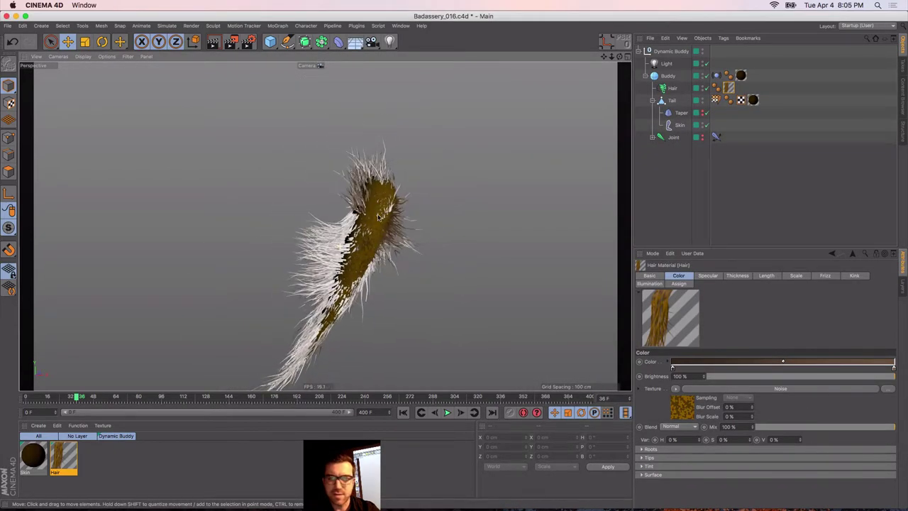
# Switch the soloed layer from Dynamic Buddy to Dynamics + Motor and return the timeline to frame 0
pyautogui.click(901, 285)
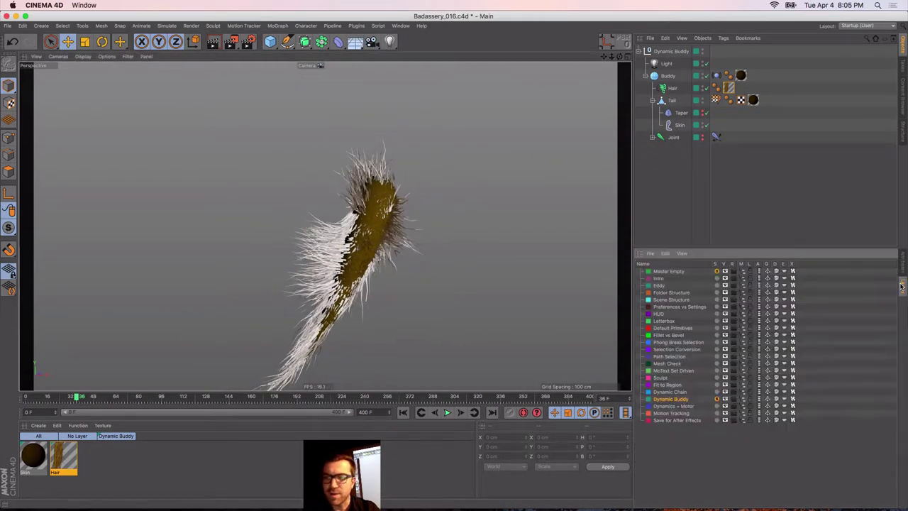
pyautogui.click(717, 400)
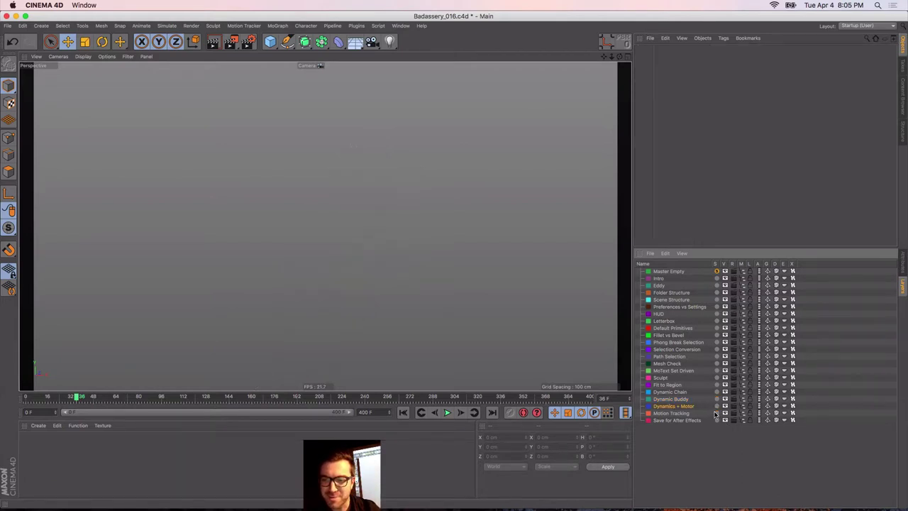
pyautogui.click(402, 412)
pyautogui.click(717, 406)
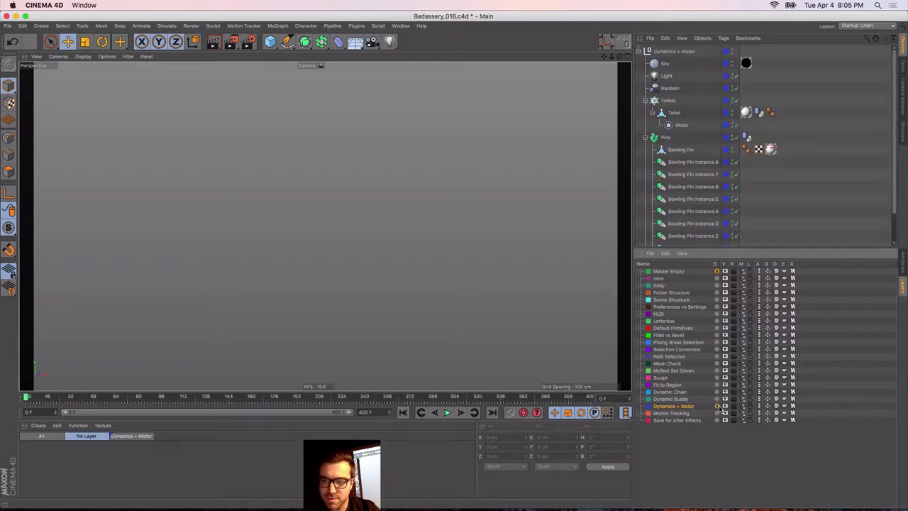
# Enlarge the object list to show the full Dynamics + Motor hierarchy and collapse the Pins group
pyautogui.keyDown('alt'); pyautogui.moveTo(370, 200); pyautogui.dragTo(279, 230); pyautogui.keyUp('alt')
pyautogui.keyDown('alt'); pyautogui.moveTo(485, 164); pyautogui.dragTo(170, 261, button='middle'); pyautogui.keyUp('alt')
pyautogui.keyDown('alt'); pyautogui.moveTo(323, 238); pyautogui.dragTo(254, 244); pyautogui.keyUp('alt')
pyautogui.keyDown('alt'); pyautogui.moveTo(293, 245); pyautogui.dragTo(328, 236, button='right'); pyautogui.keyUp('alt')
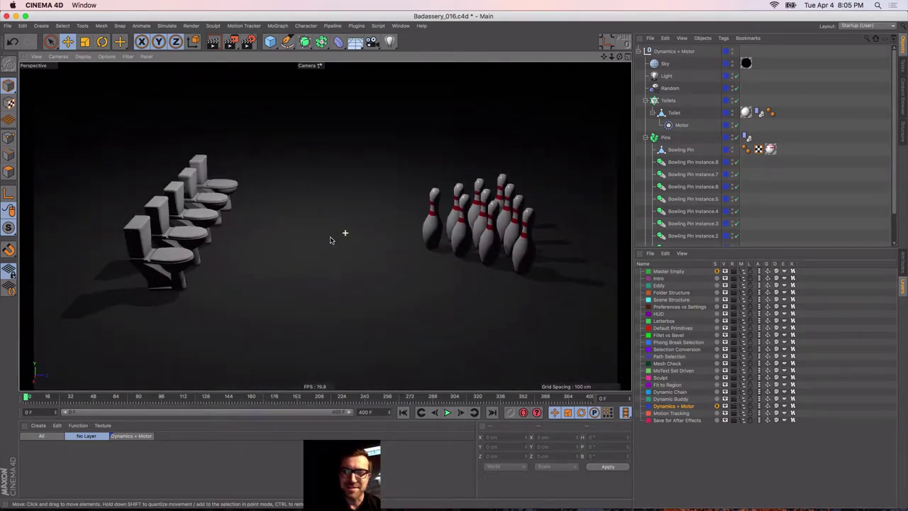
pyautogui.keyDown('alt'); pyautogui.moveTo(332, 238); pyautogui.dragTo(328, 241, button='middle'); pyautogui.keyUp('alt')
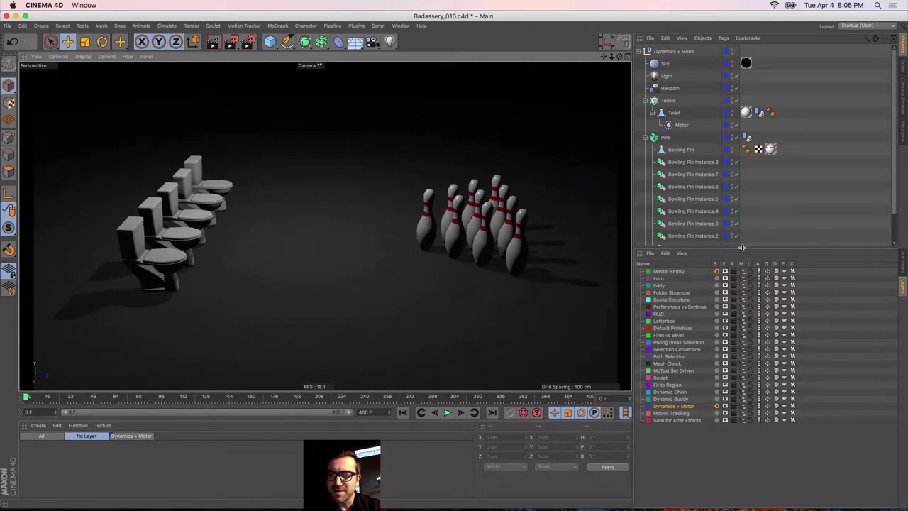
pyautogui.moveTo(742, 246); pyautogui.dragTo(742, 295)
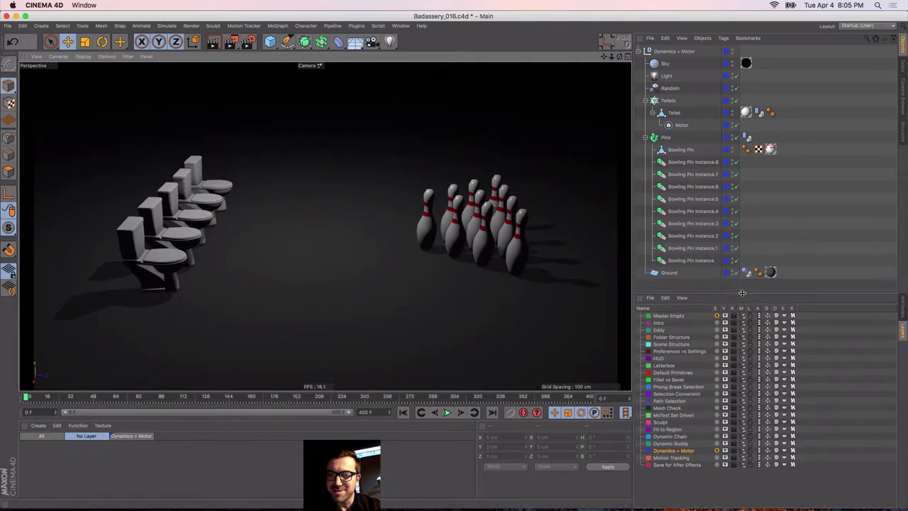
pyautogui.click(644, 138)
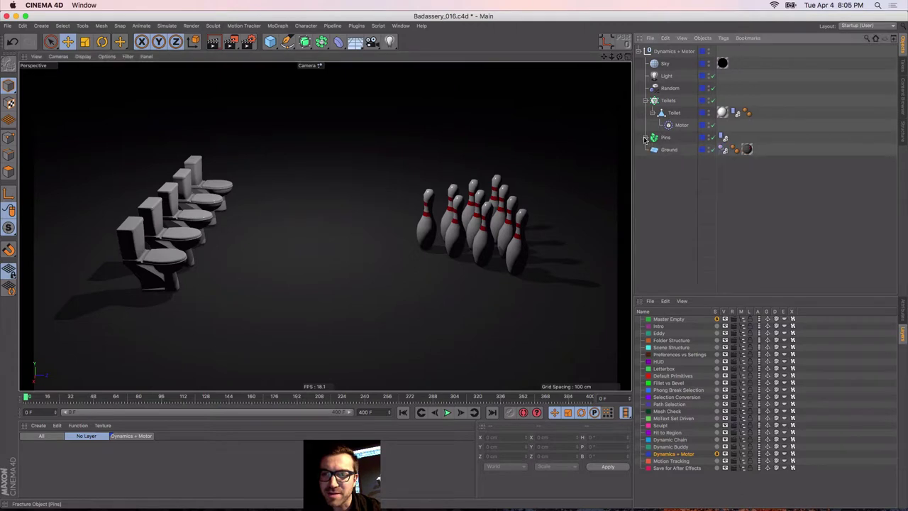
# Disable the Toilets generator to isolate the single Toilet and select its child Motor object
pyautogui.click(712, 101)
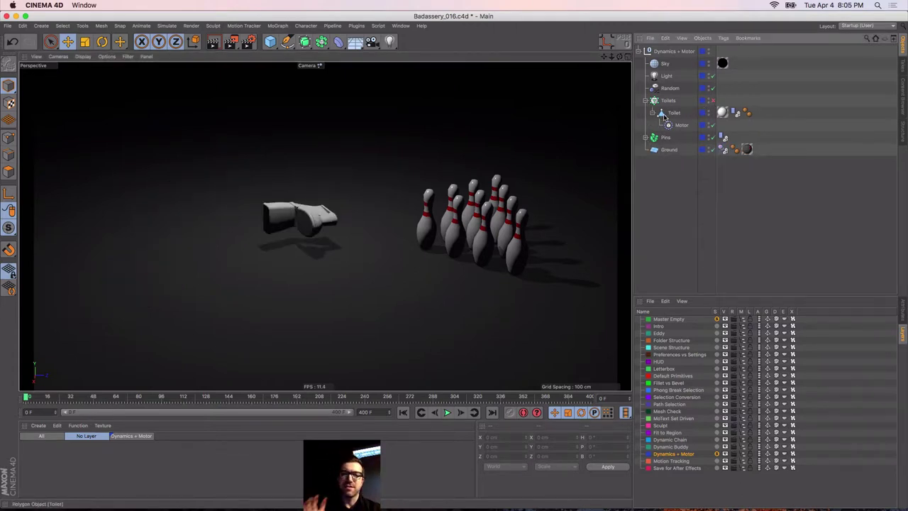
pyautogui.click(663, 115)
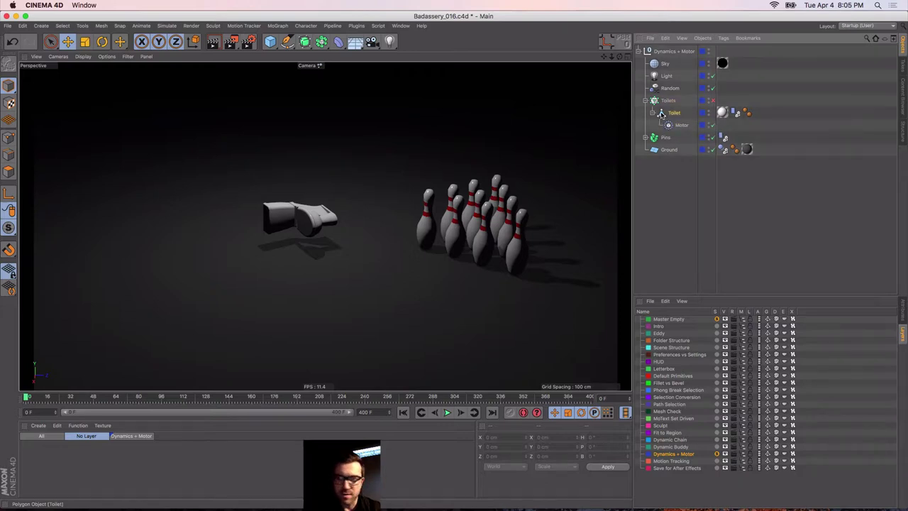
pyautogui.scroll(8, 279, 221)
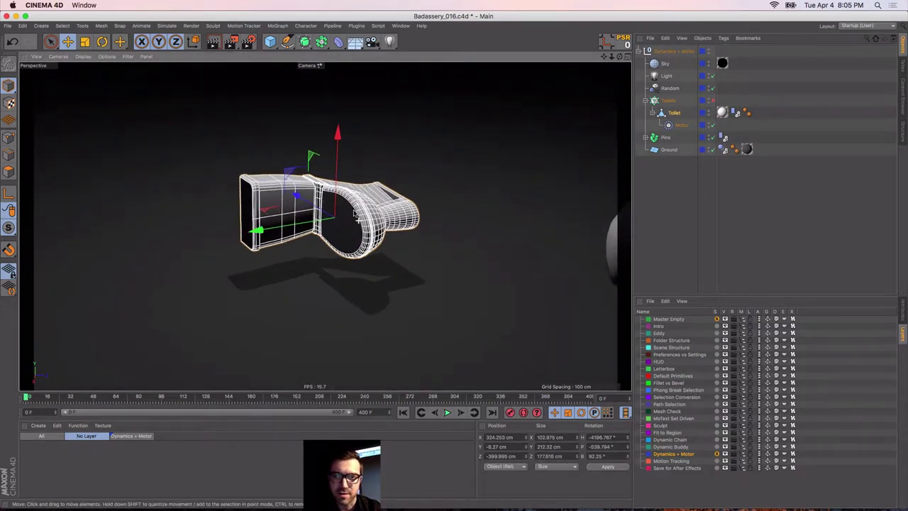
pyautogui.keyDown('alt'); pyautogui.moveTo(359, 221); pyautogui.dragTo(351, 219); pyautogui.keyUp('alt')
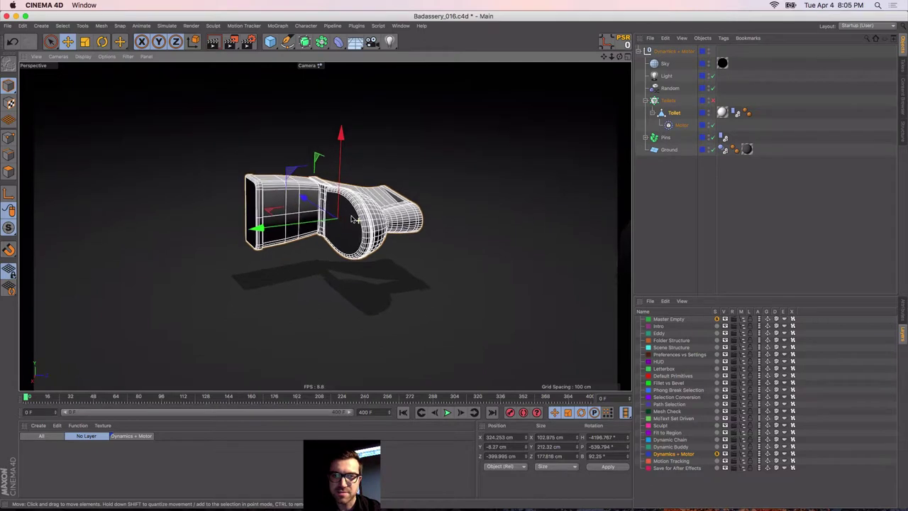
pyautogui.click(681, 125)
pyautogui.keyDown('alt'); pyautogui.moveTo(295, 208); pyautogui.dragTo(317, 222, button='middle'); pyautogui.keyUp('alt')
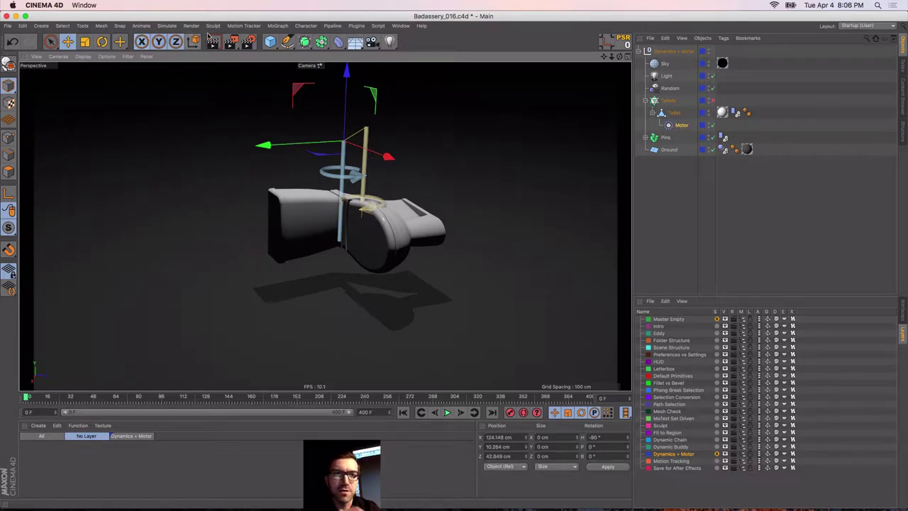
pyautogui.click(245, 26)
pyautogui.moveTo(175, 27)
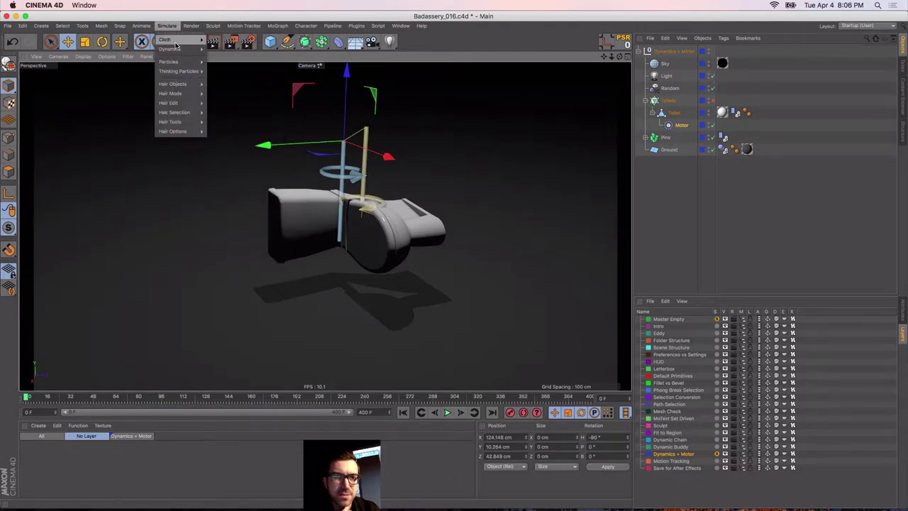
pyautogui.moveTo(188, 75)
pyautogui.moveTo(183, 49)
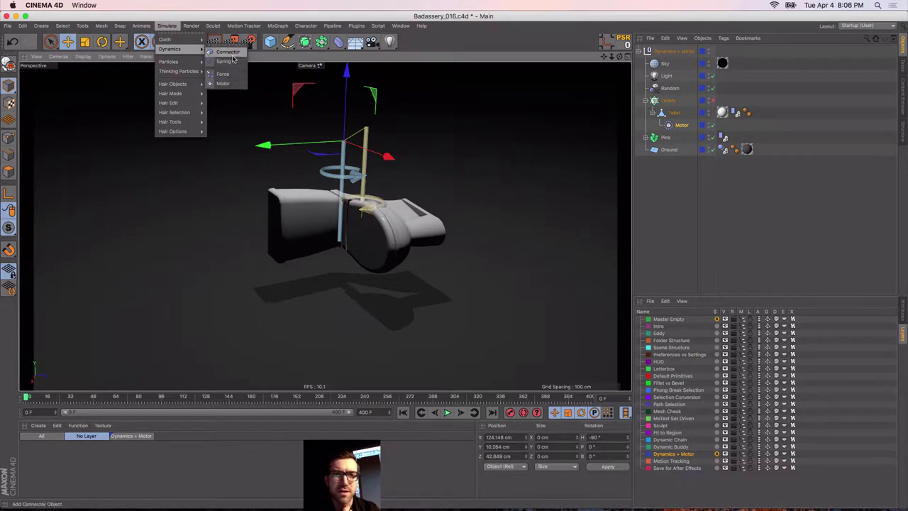
pyautogui.click(525, 34)
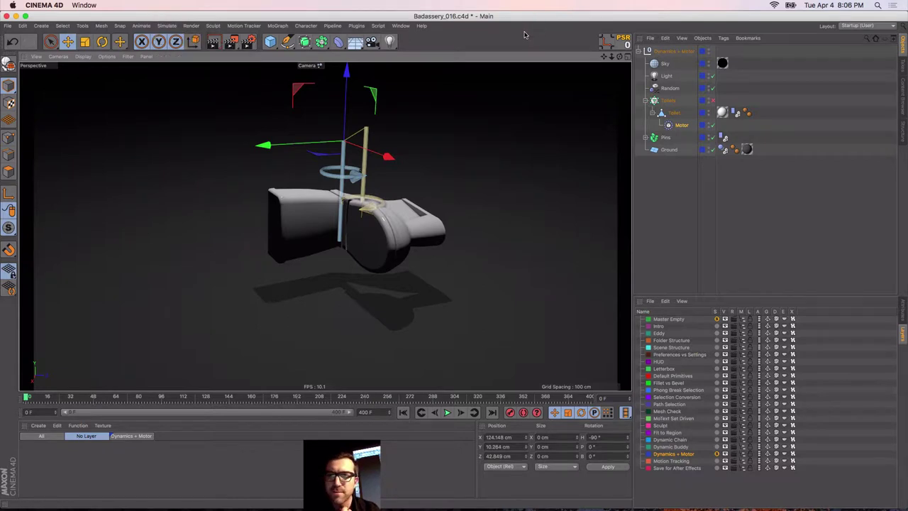
# Examine the Motor object's direction gizmos around the toilet and display its object properties
pyautogui.click(671, 128)
pyautogui.keyDown('alt'); pyautogui.moveTo(323, 222); pyautogui.dragTo(332, 233); pyautogui.keyUp('alt')
pyautogui.keyDown('alt'); pyautogui.moveTo(332, 232); pyautogui.dragTo(358, 220, button='right'); pyautogui.keyUp('alt')
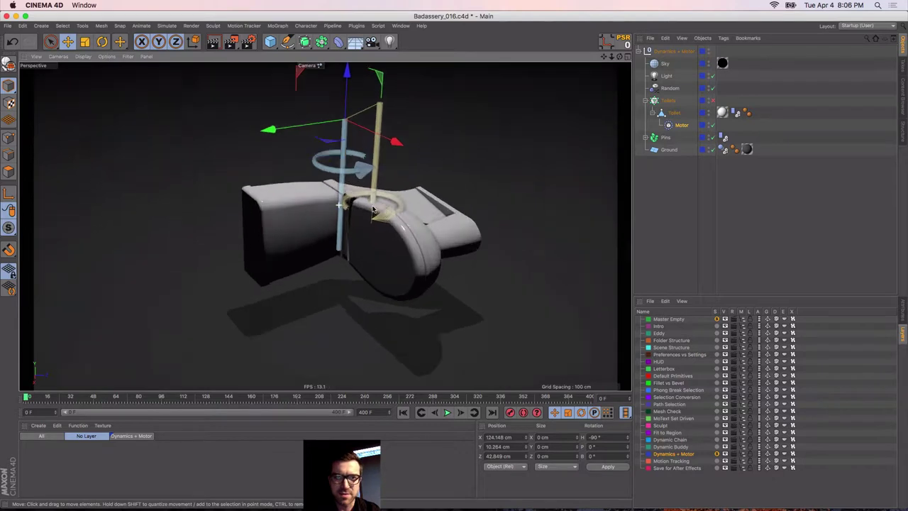
pyautogui.keyDown('alt'); pyautogui.moveTo(359, 202); pyautogui.dragTo(384, 210); pyautogui.keyUp('alt')
pyautogui.keyDown('alt'); pyautogui.moveTo(371, 211); pyautogui.dragTo(356, 243, button='middle'); pyautogui.keyUp('alt')
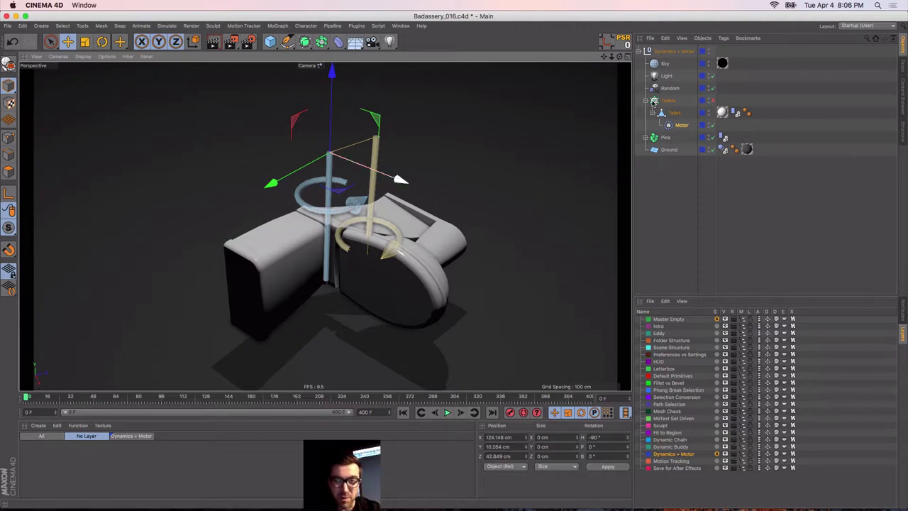
pyautogui.click(903, 310)
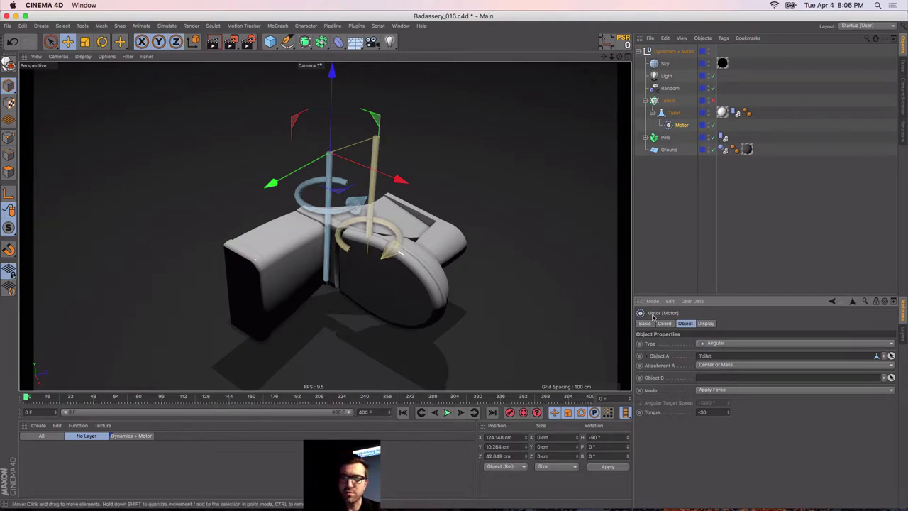
# Re-enable the Toilets generator to bring back the row of toilets facing the pins
pyautogui.click(713, 101)
pyautogui.keyDown('alt'); pyautogui.moveTo(315, 258); pyautogui.dragTo(231, 264, button='right'); pyautogui.keyUp('alt')
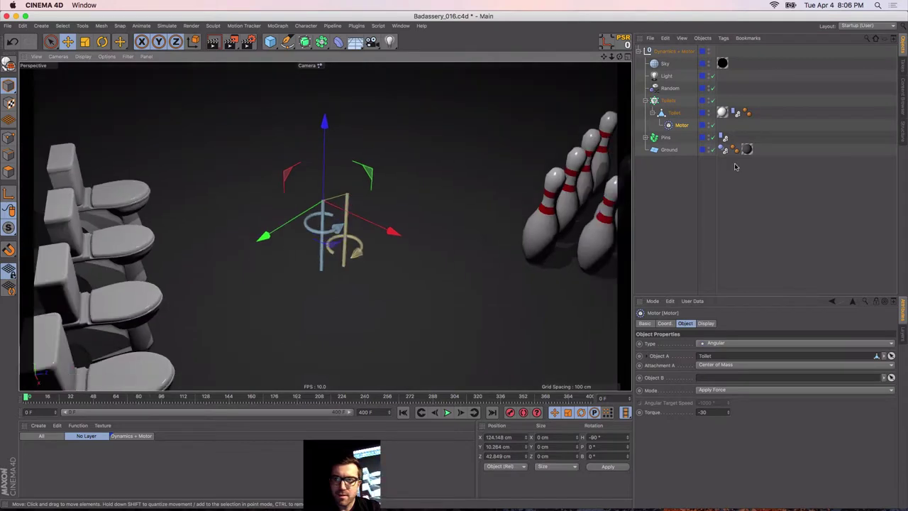
# Frame the toilets and pins together and display the collision settings of the Toilet's Dynamics Body tag
pyautogui.click(735, 166)
pyautogui.keyDown('alt'); pyautogui.moveTo(391, 247); pyautogui.dragTo(342, 238); pyautogui.keyUp('alt')
pyautogui.keyDown('alt'); pyautogui.moveTo(325, 226); pyautogui.dragTo(306, 182); pyautogui.keyUp('alt')
pyautogui.keyDown('alt'); pyautogui.moveTo(306, 181); pyautogui.dragTo(280, 139, button='middle'); pyautogui.keyUp('alt')
pyautogui.keyDown('alt'); pyautogui.moveTo(357, 185); pyautogui.dragTo(321, 194, button='right'); pyautogui.keyUp('alt')
pyautogui.keyDown('alt'); pyautogui.moveTo(320, 194); pyautogui.dragTo(339, 224, button='middle'); pyautogui.keyUp('alt')
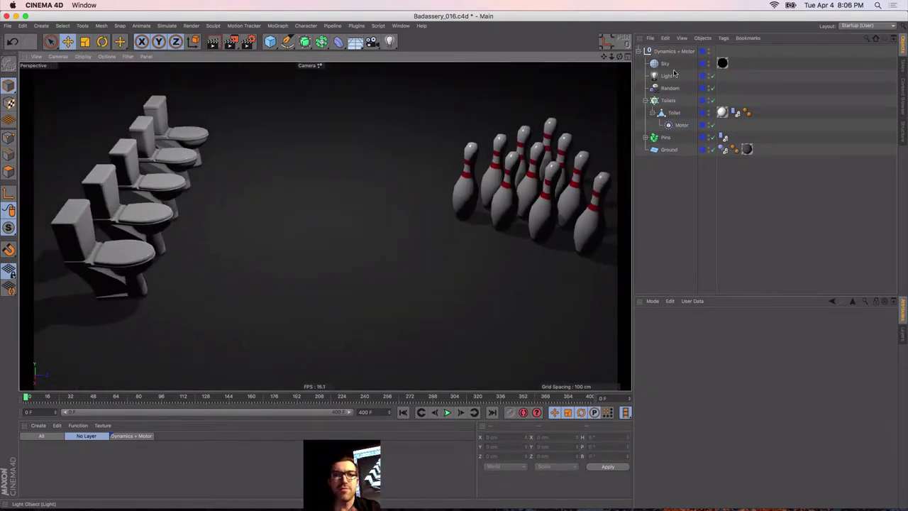
pyautogui.click(735, 113)
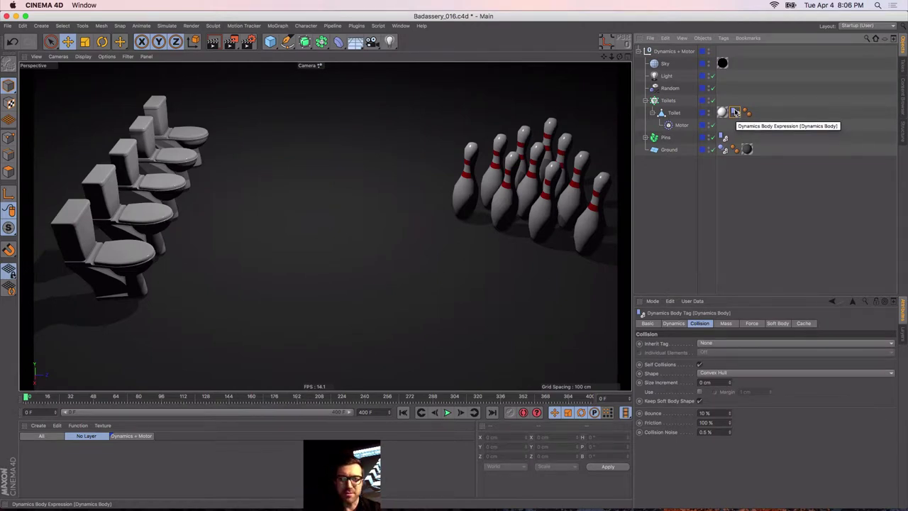
# Expand the Pins group to examine the Bowling Pin and the Ground plane, then deselect everything and collapse the group
pyautogui.click(647, 137)
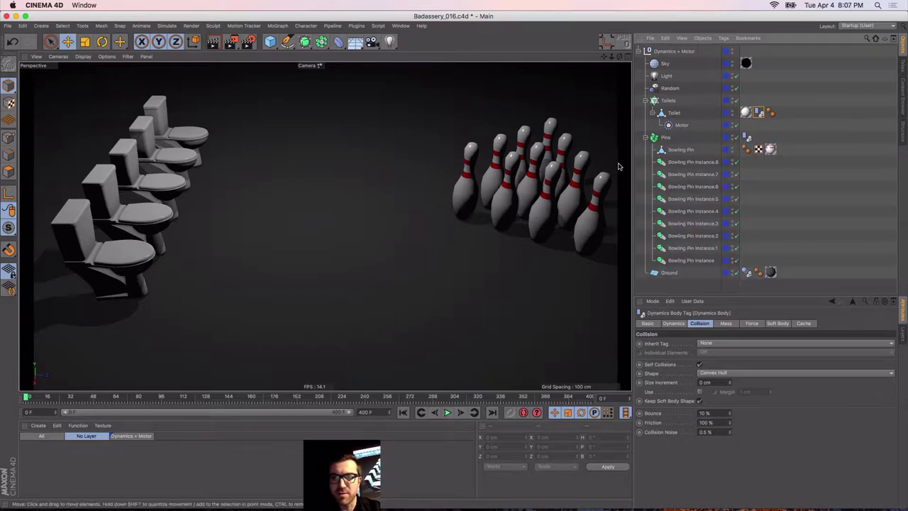
pyautogui.click(679, 150)
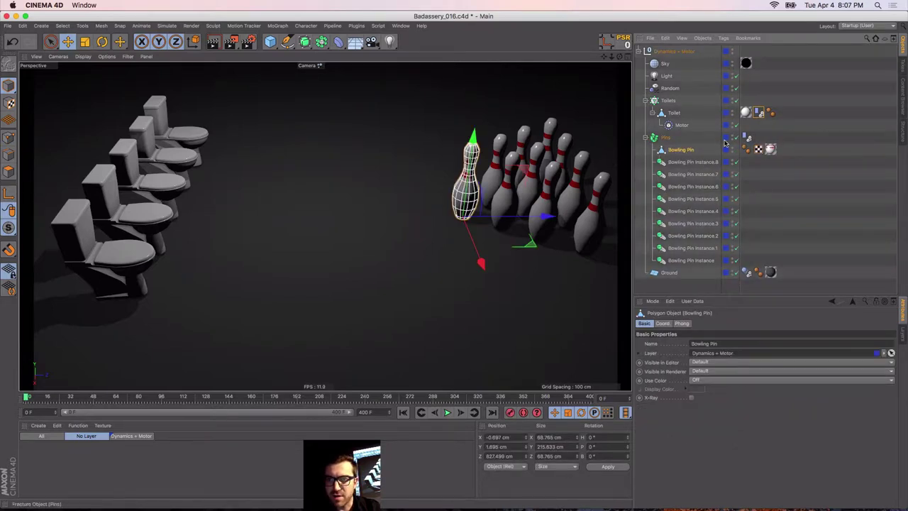
pyautogui.click(746, 138)
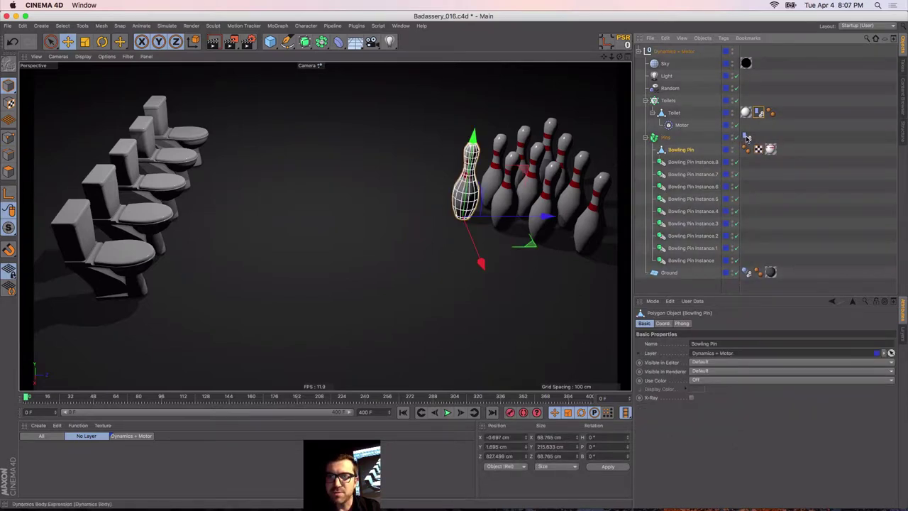
pyautogui.click(290, 256)
pyautogui.keyDown('alt'); pyautogui.moveTo(289, 258); pyautogui.dragTo(243, 279); pyautogui.keyUp('alt')
pyautogui.keyDown('alt'); pyautogui.moveTo(243, 280); pyautogui.dragTo(220, 287, button='right'); pyautogui.keyUp('alt')
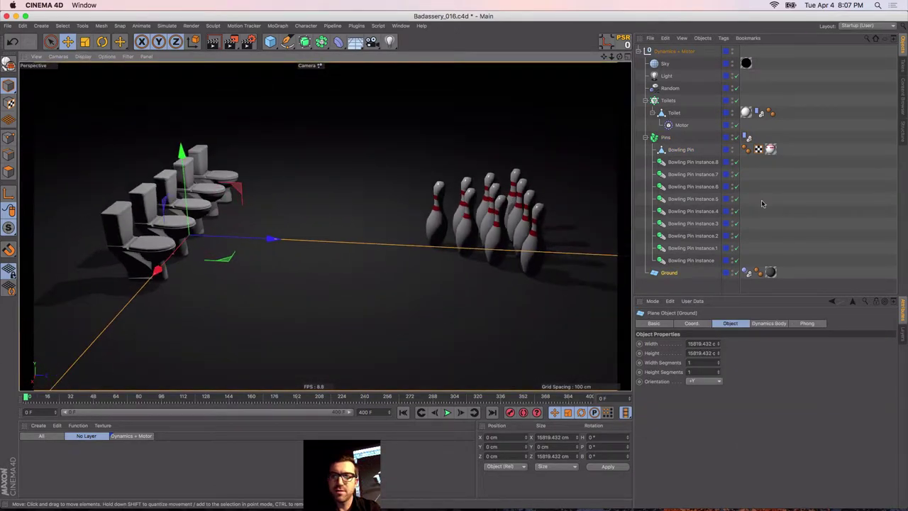
pyautogui.click(688, 288)
pyautogui.click(647, 138)
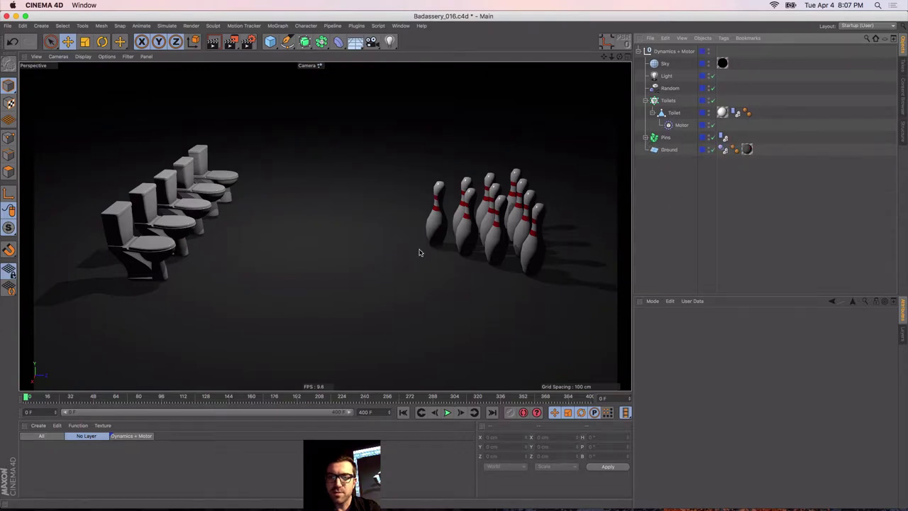
# Play the toilets-and-pins simulation, rewind it to the first frame, and reframe both groups
pyautogui.keyDown('alt'); pyautogui.moveTo(419, 249); pyautogui.dragTo(396, 242, button='middle'); pyautogui.keyUp('alt')
pyautogui.keyDown('alt'); pyautogui.moveTo(399, 245); pyautogui.dragTo(404, 247); pyautogui.keyUp('alt')
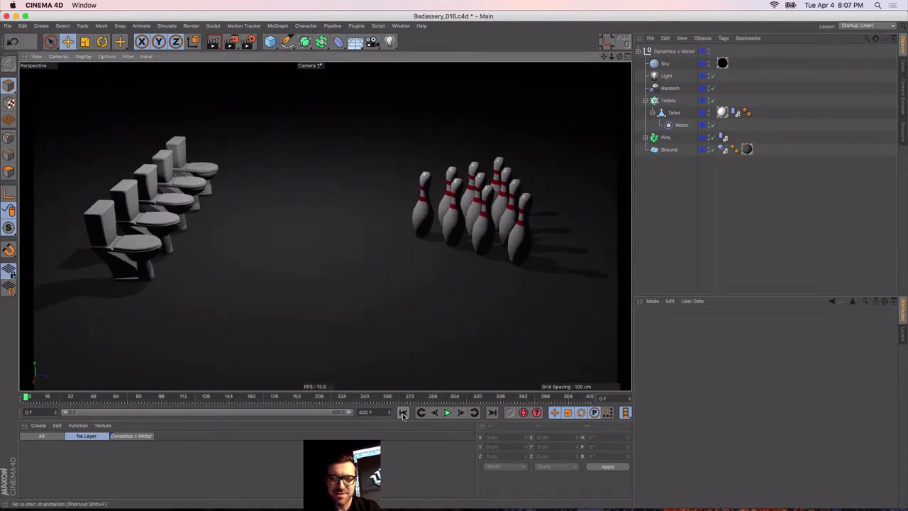
pyautogui.click(447, 414)
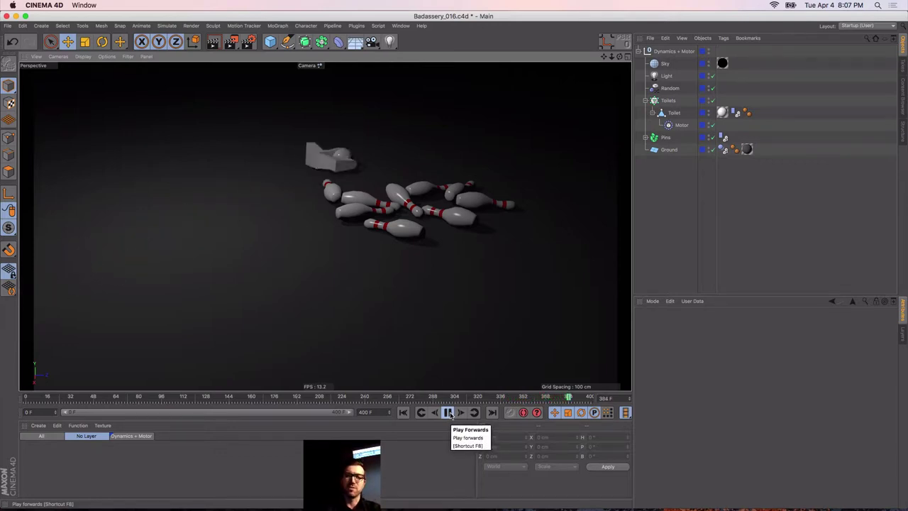
pyautogui.click(449, 412)
pyautogui.click(402, 413)
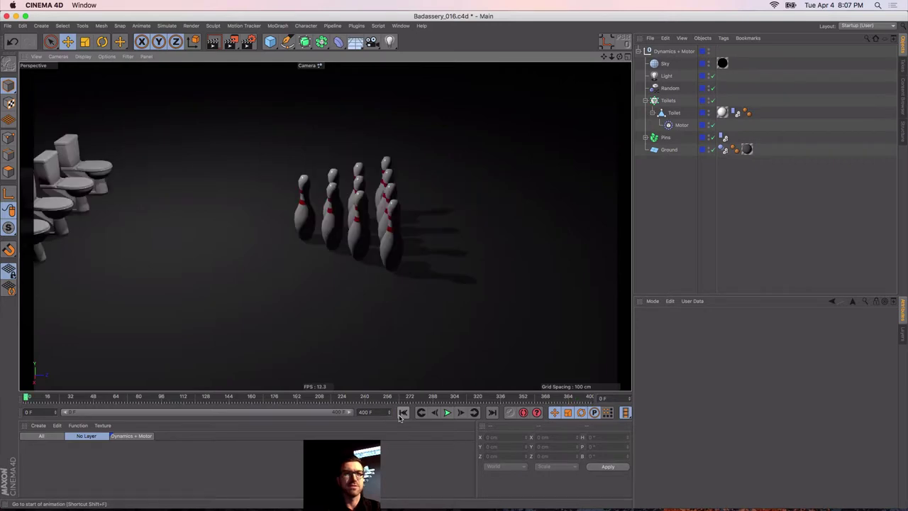
pyautogui.keyDown('alt'); pyautogui.moveTo(198, 221); pyautogui.dragTo(345, 235); pyautogui.keyUp('alt')
pyautogui.keyDown('alt'); pyautogui.moveTo(369, 234); pyautogui.dragTo(355, 239, button='right'); pyautogui.keyUp('alt')
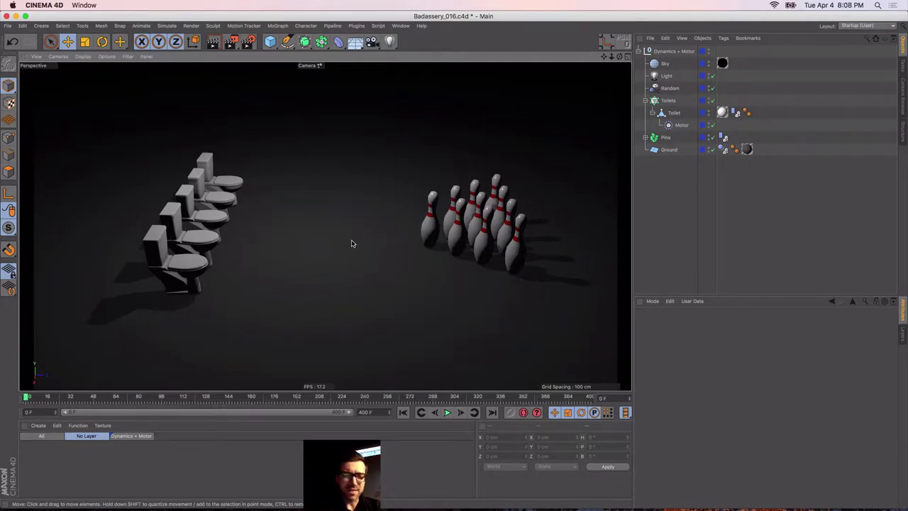
pyautogui.keyDown('alt'); pyautogui.moveTo(344, 275); pyautogui.dragTo(341, 266); pyautogui.keyUp('alt')
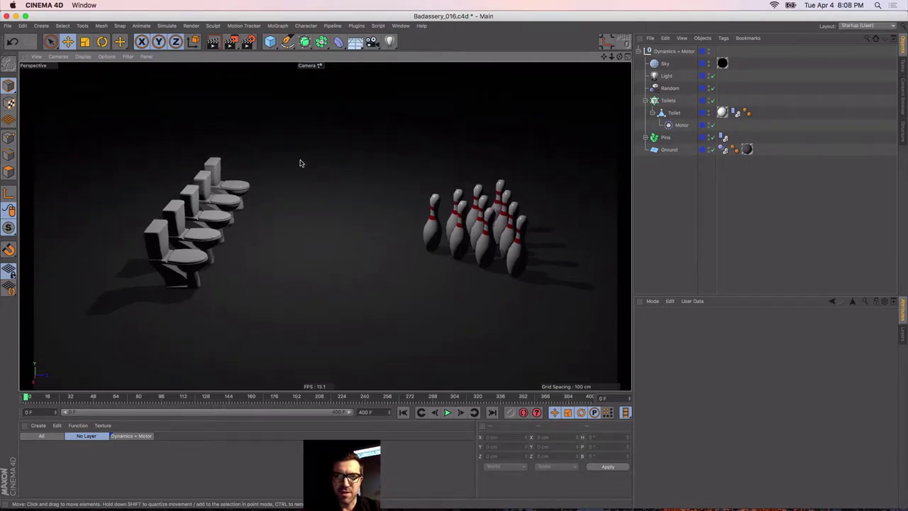
# Turn off solo for the Dynamics + Motor layer and solo the Motion Tracking layer instead
pyautogui.click(670, 127)
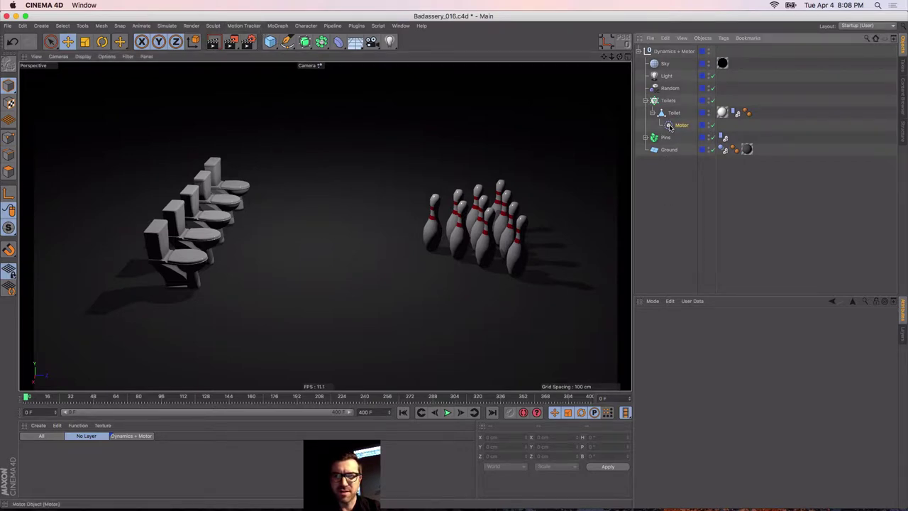
pyautogui.click(647, 222)
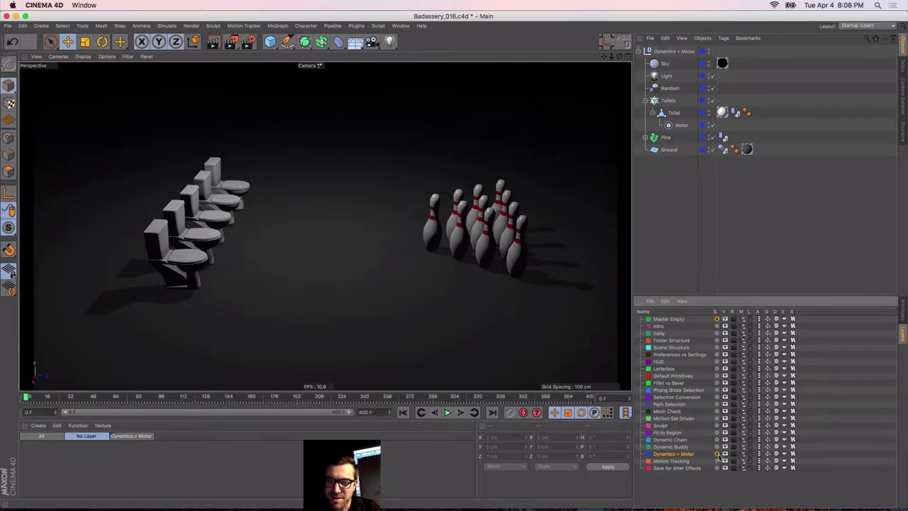
pyautogui.click(716, 454)
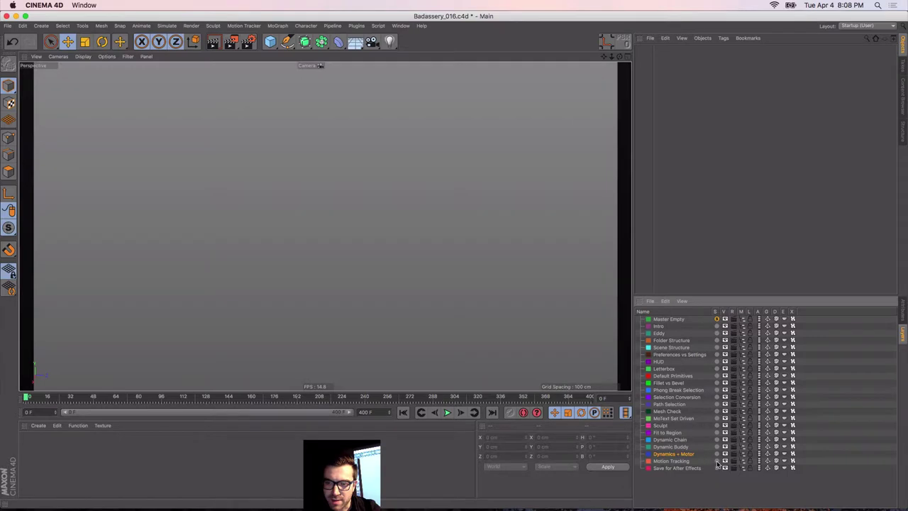
pyautogui.click(716, 461)
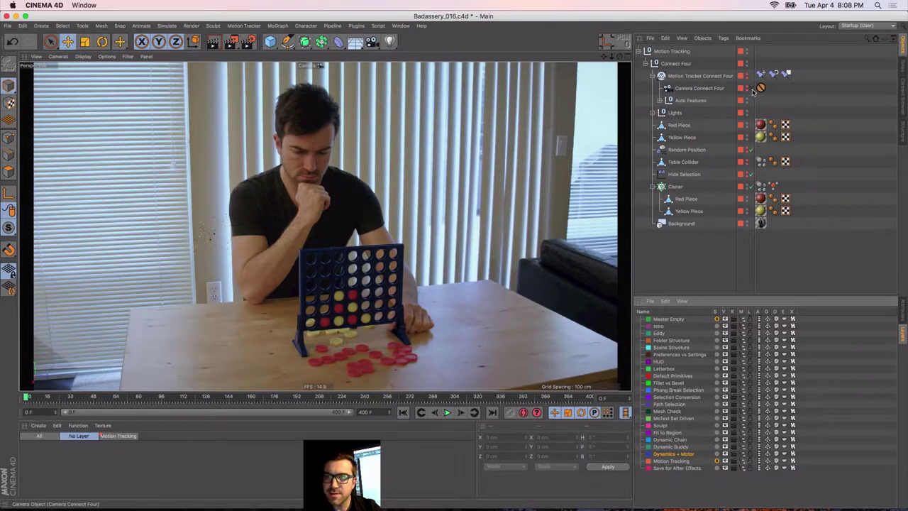
# Look through Camera Connect Four and display its object properties
pyautogui.click(751, 88)
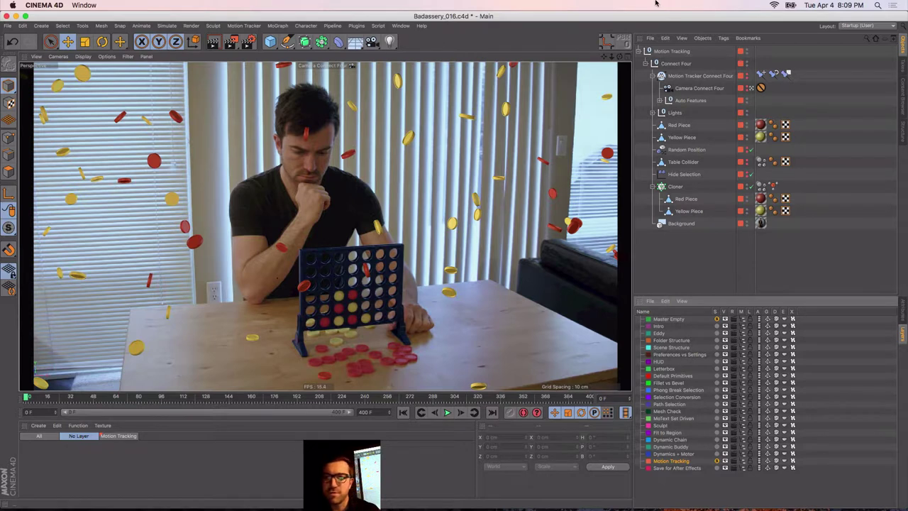
pyautogui.click(679, 88)
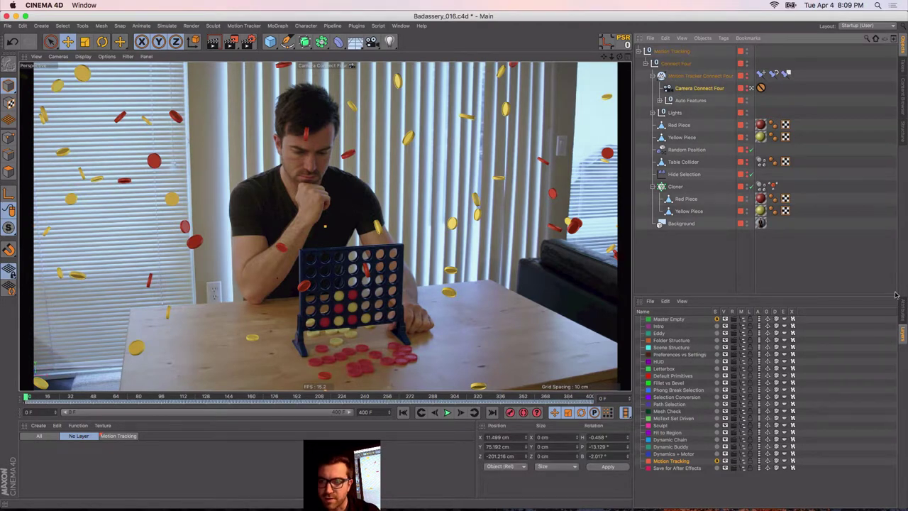
pyautogui.click(903, 312)
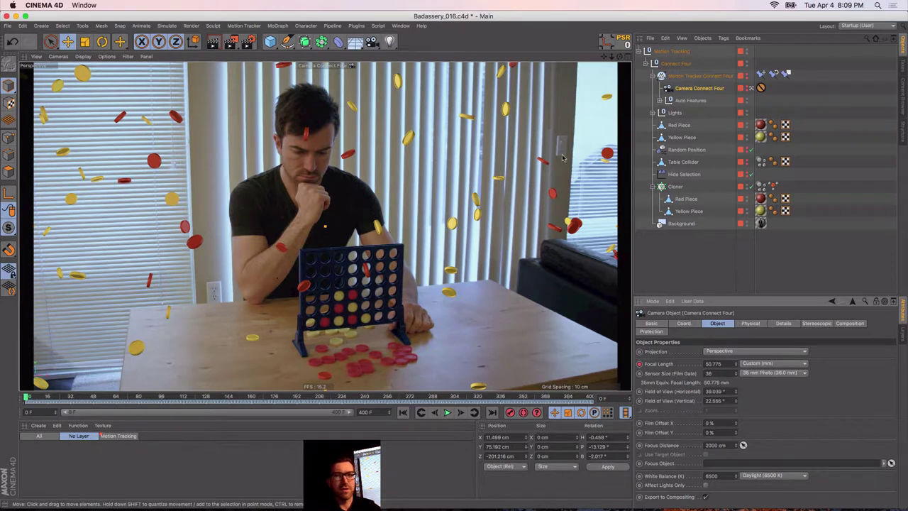
# Review the Motion Tracker Connect Four reconstruction settings and its focal length modes, choosing Known and Constant
pyautogui.click(661, 76)
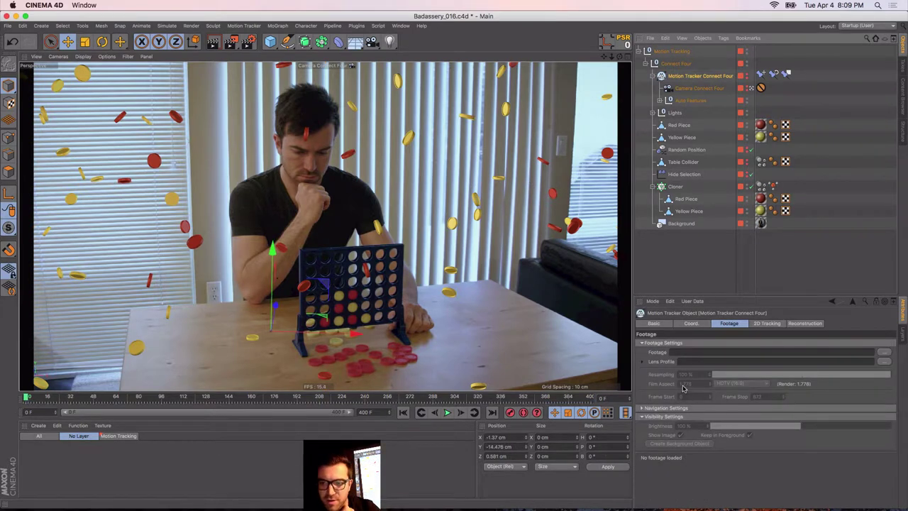
pyautogui.click(804, 323)
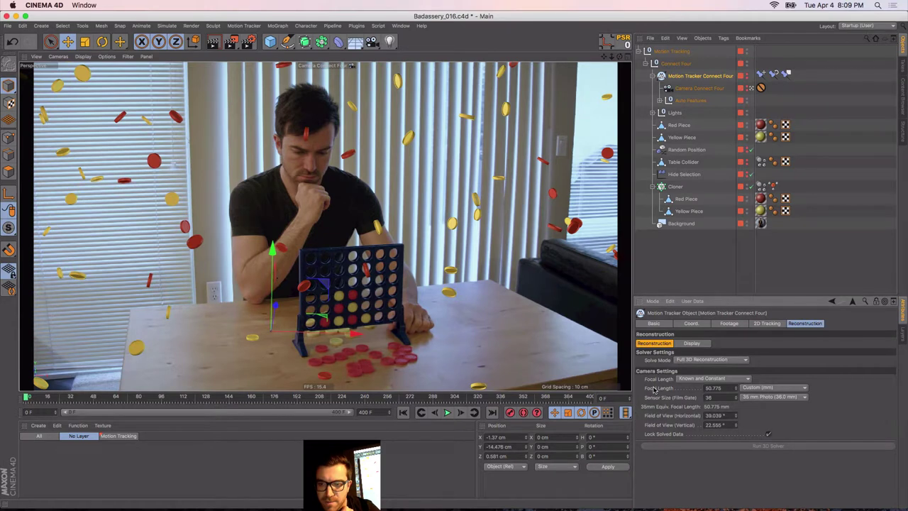
pyautogui.click(682, 380)
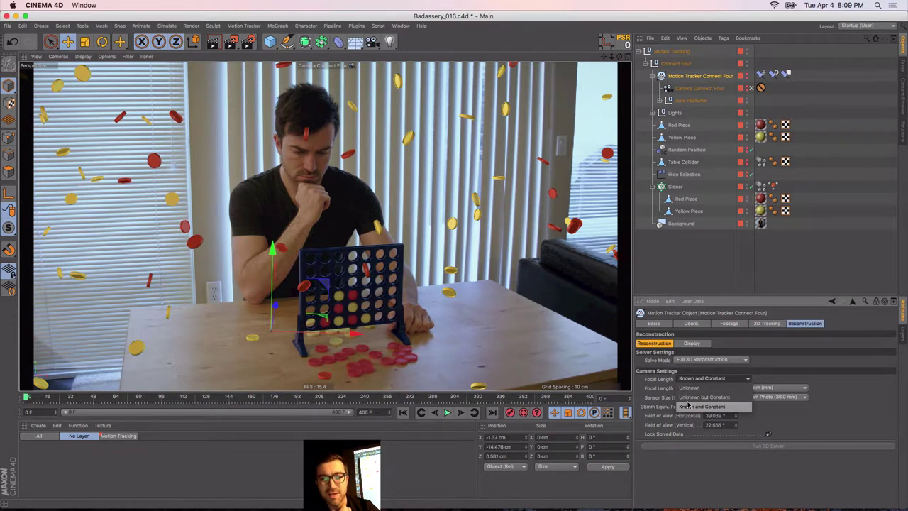
pyautogui.click(691, 406)
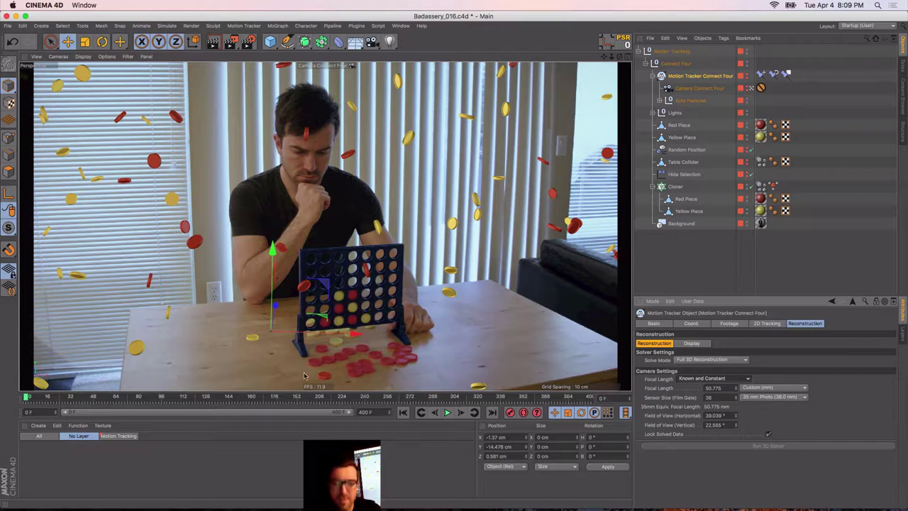
# Switch to Finder, compare the connect four jpg and connect four jpg lut sequences in tex/footage, and close the window
pyautogui.moveTo(407, 508)
pyautogui.click(345, 491)
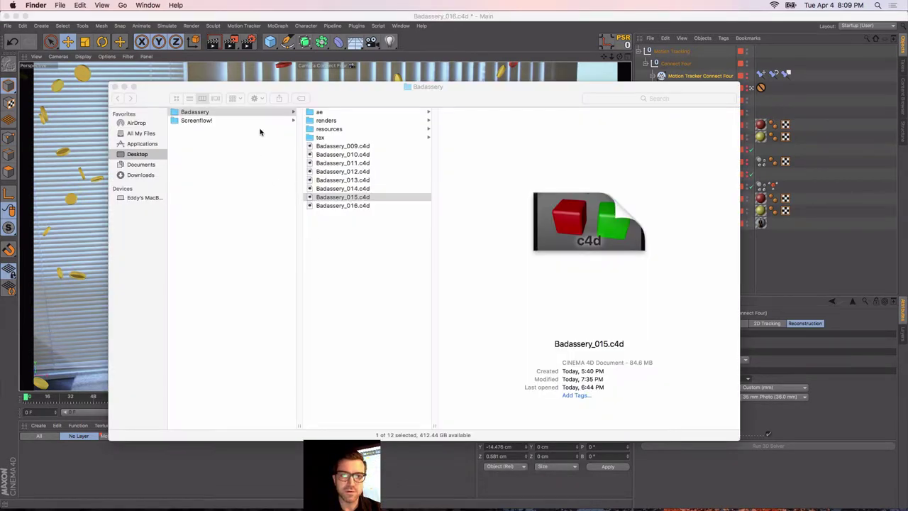
pyautogui.click(312, 137)
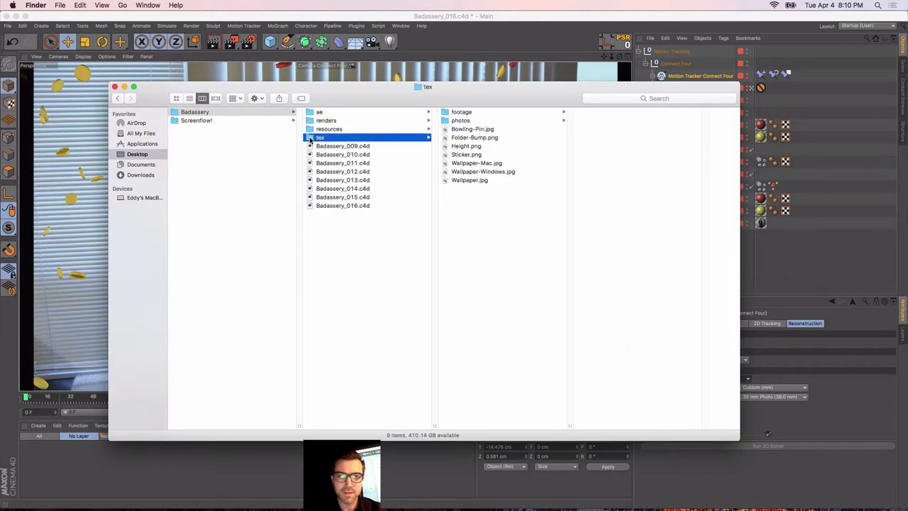
pyautogui.press('Right')
pyautogui.press('Right')
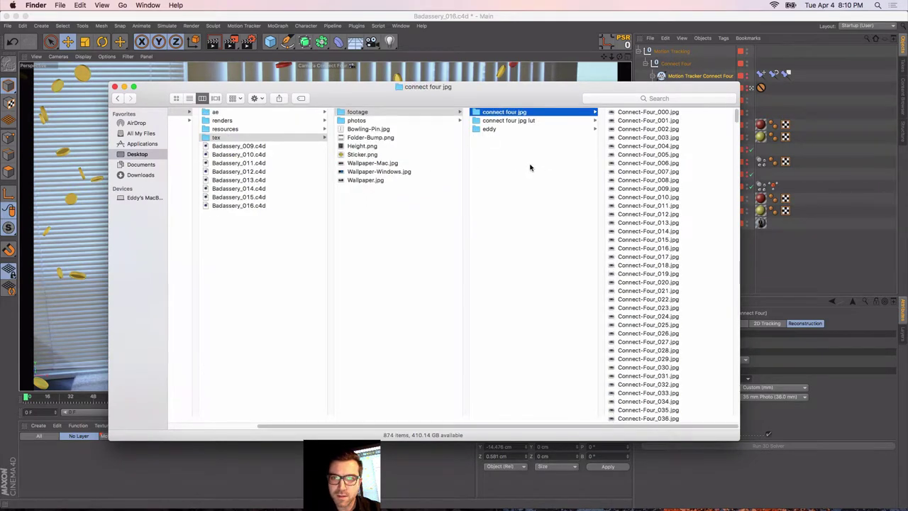
pyautogui.press('Down')
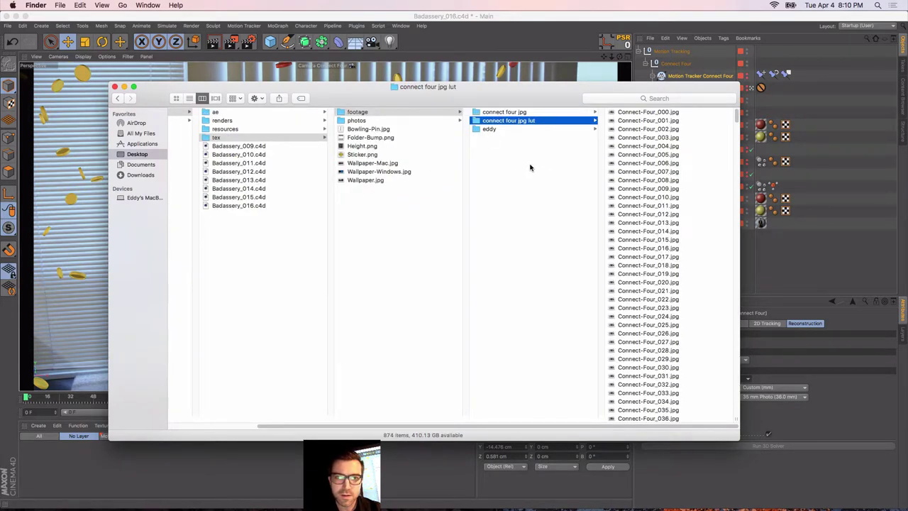
pyautogui.press('Up')
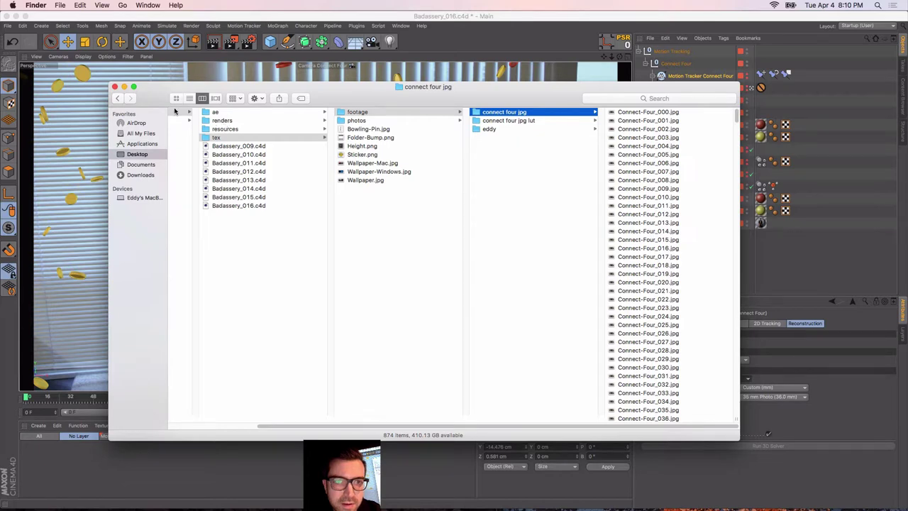
pyautogui.click(114, 87)
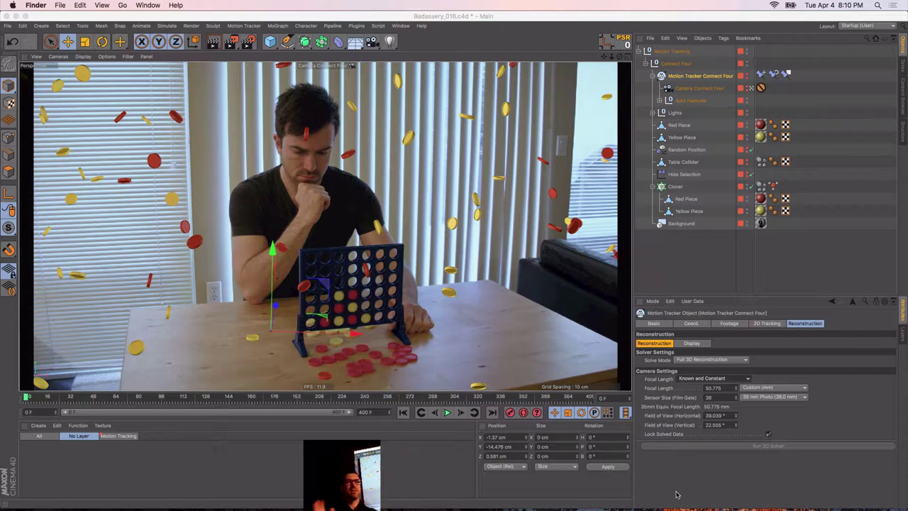
pyautogui.moveTo(676, 509)
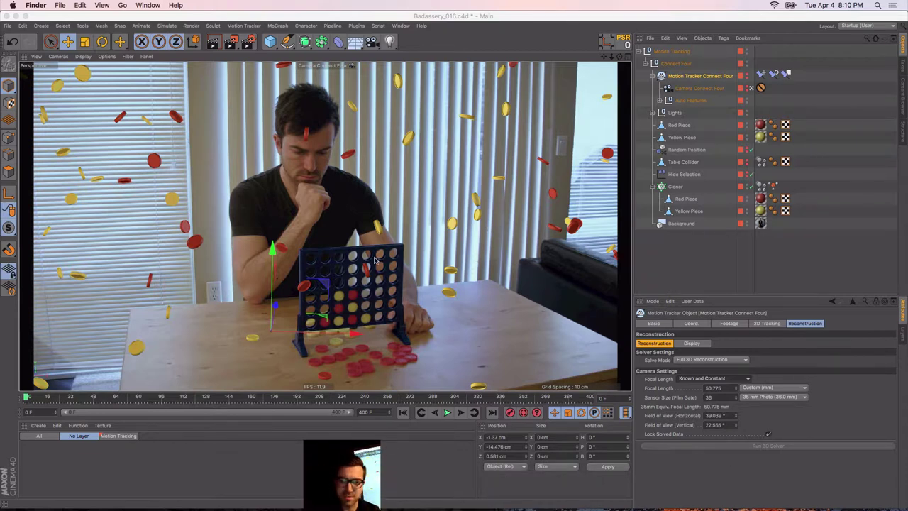
# Switch back to Cinema 4D, play and scrub through the tracked Connect Four shot, and stop at frame 190
pyautogui.click(659, 277)
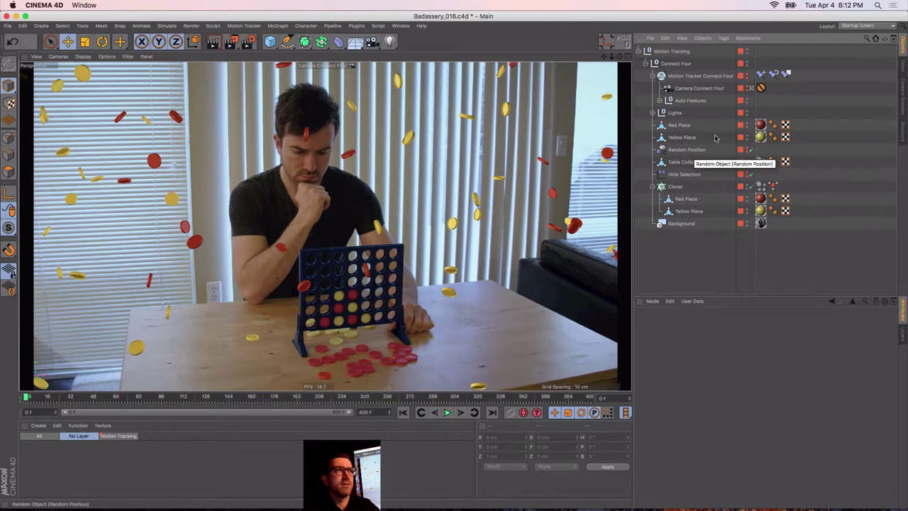
pyautogui.click(448, 412)
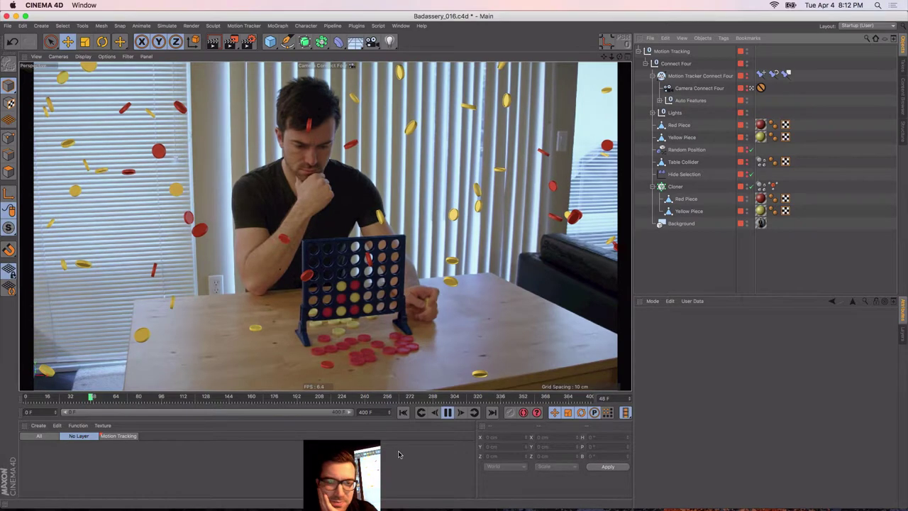
pyautogui.click(448, 413)
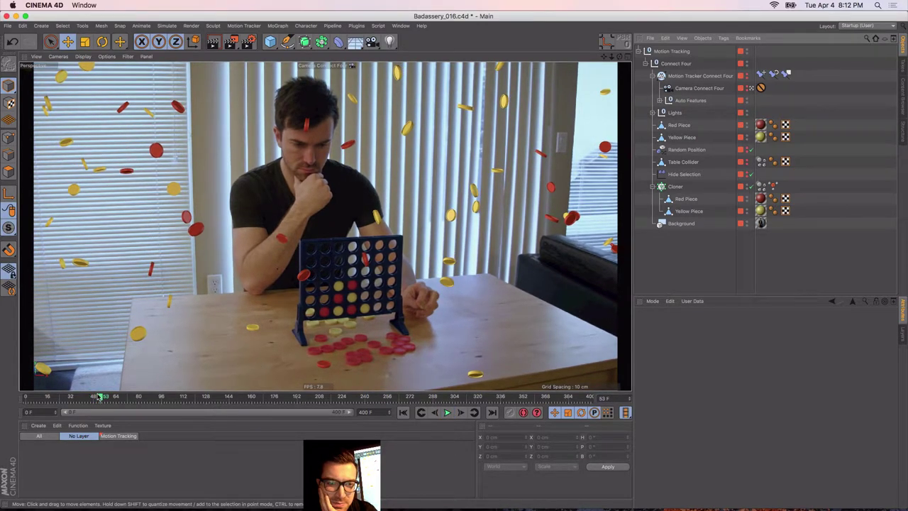
pyautogui.moveTo(100, 397); pyautogui.dragTo(445, 396)
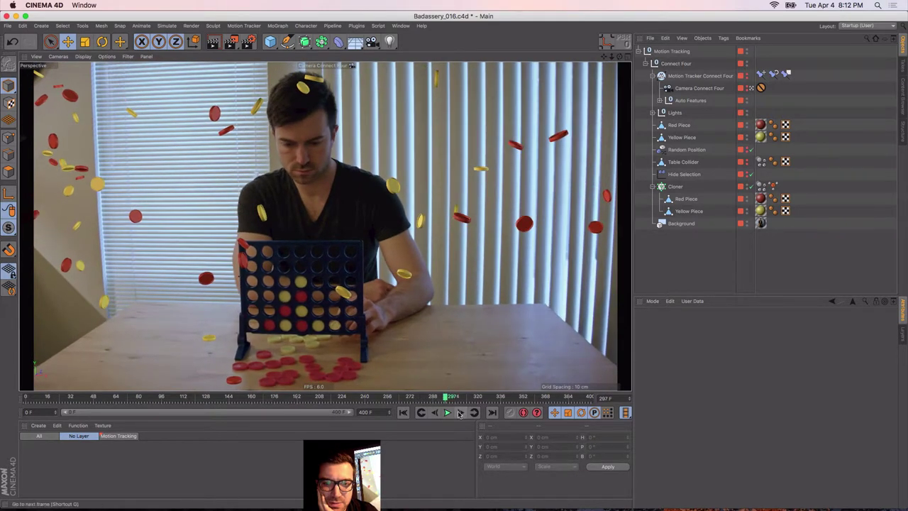
pyautogui.click(447, 412)
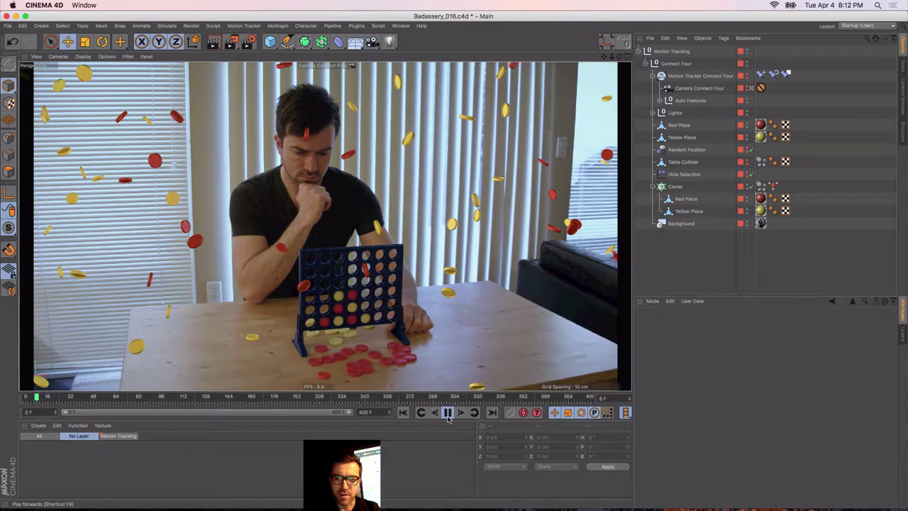
pyautogui.click(447, 412)
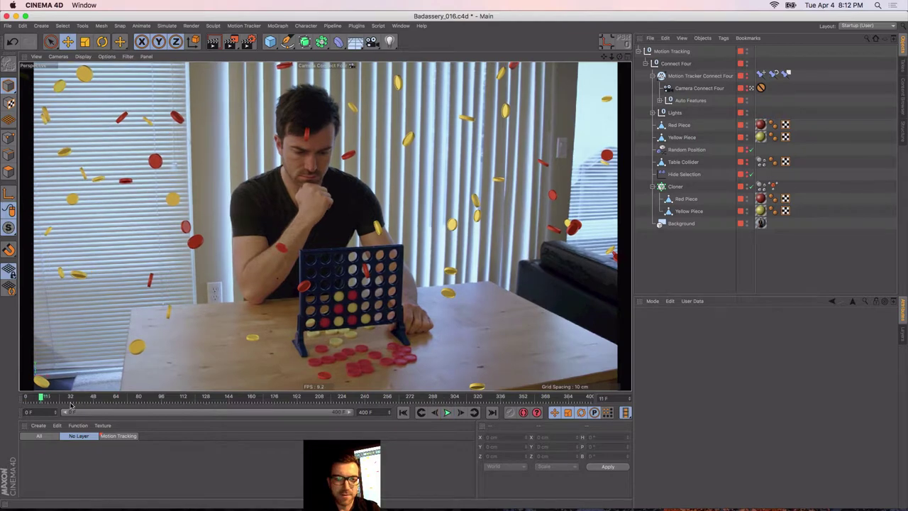
pyautogui.moveTo(65, 398); pyautogui.dragTo(294, 385)
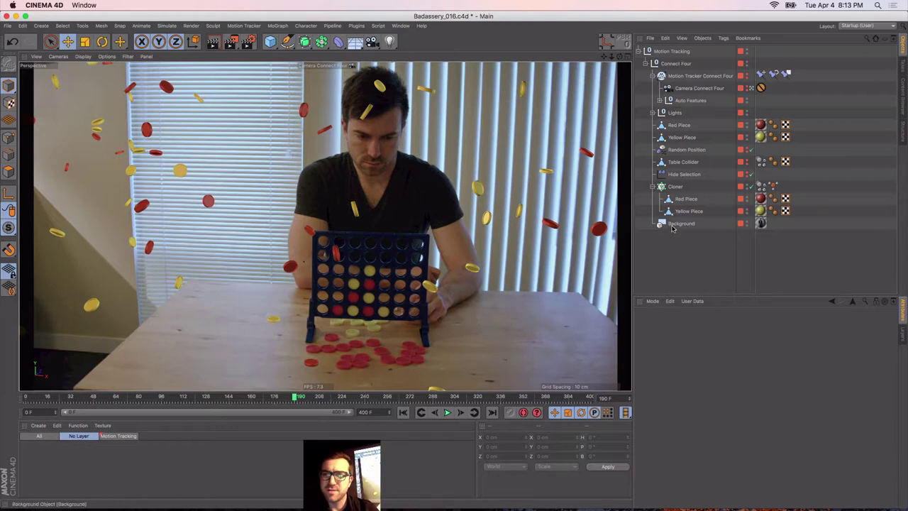
# Review the Motion Tracker Connect Four object, expand the Lights group and display the properties of Light.2
pyautogui.click(661, 76)
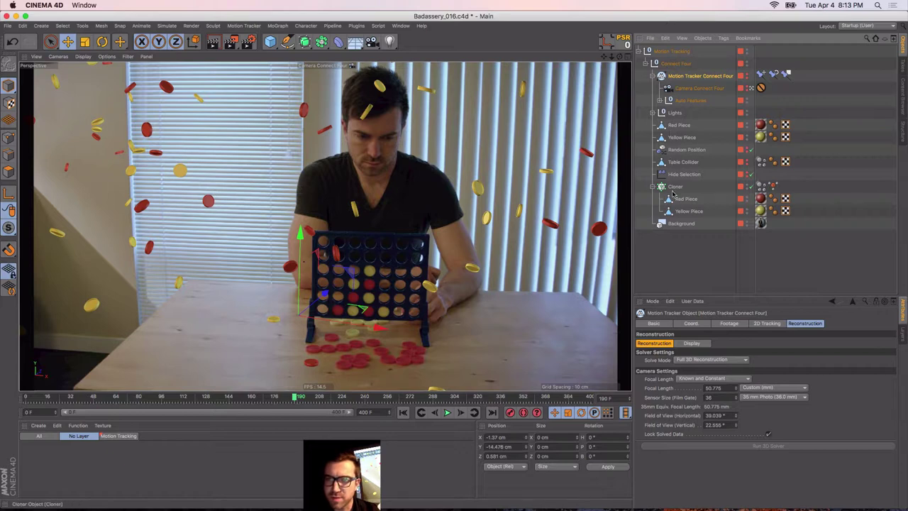
pyautogui.click(652, 113)
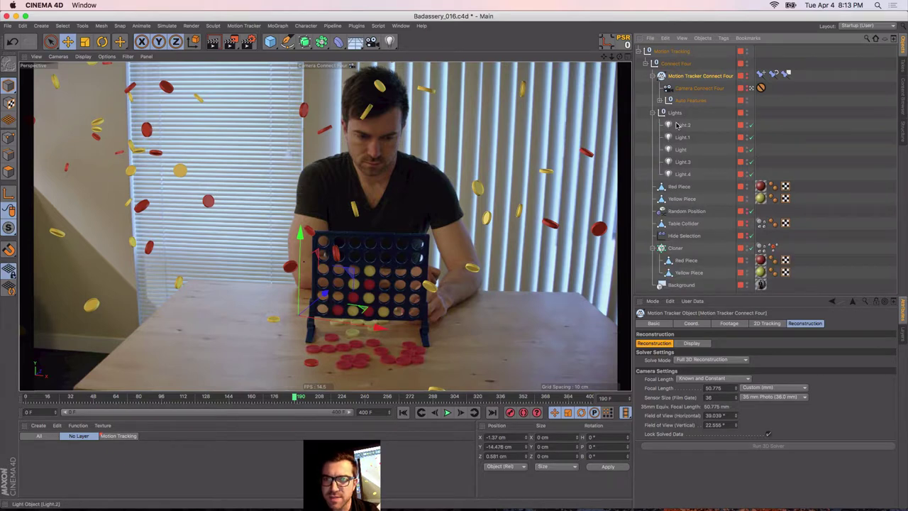
pyautogui.click(678, 125)
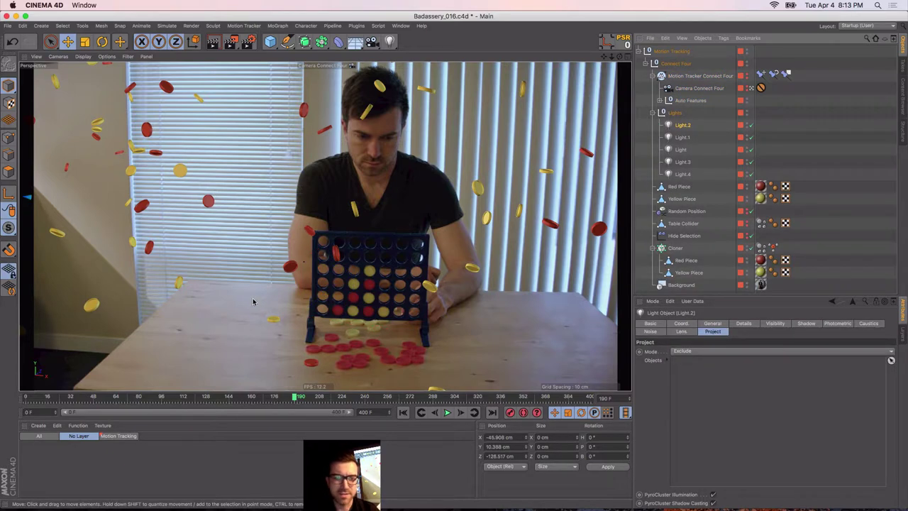
# Switch to the four-view layout and make the Auto Features null visible in both editor and renderer
pyautogui.middleClick(275, 282)
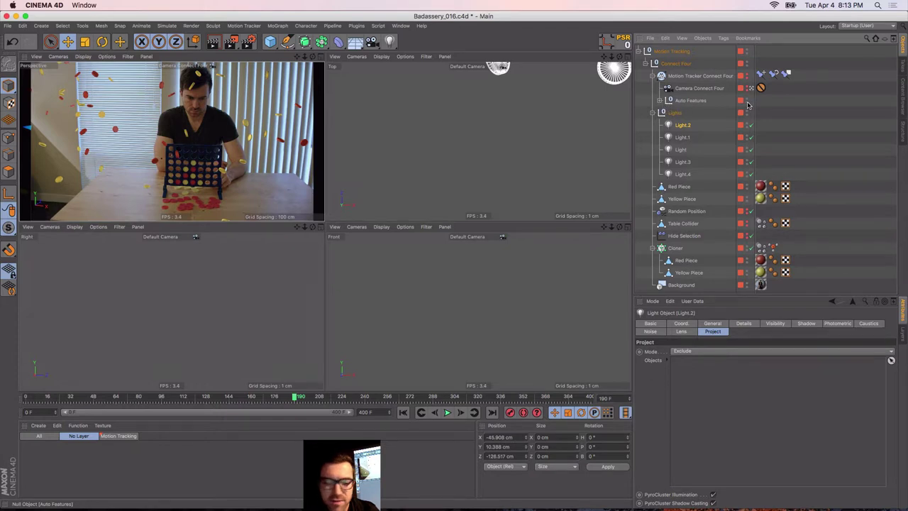
pyautogui.click(747, 99)
pyautogui.click(747, 102)
pyautogui.click(747, 99)
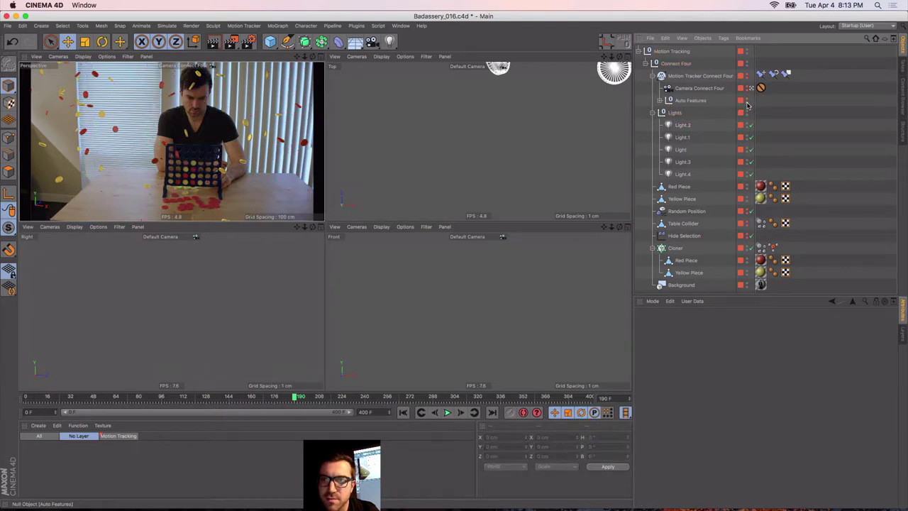
pyautogui.keyDown('alt'); pyautogui.click(747, 103); pyautogui.keyUp('alt')
pyautogui.click(468, 307)
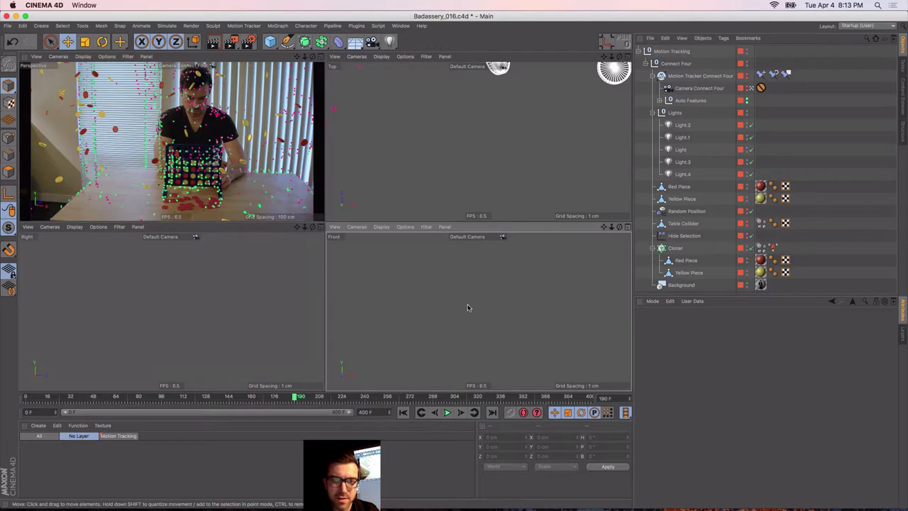
# Frame the Auto Features null, and then the Lights null, in the orthographic views
pyautogui.click(681, 101)
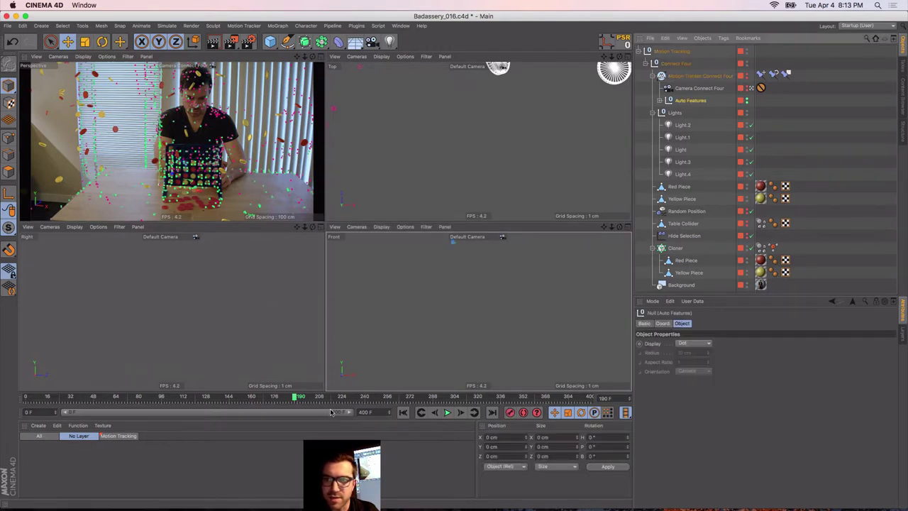
pyautogui.press('s')
pyautogui.keyDown('alt'); pyautogui.moveTo(413, 307); pyautogui.dragTo(453, 335, button='middle'); pyautogui.keyUp('alt')
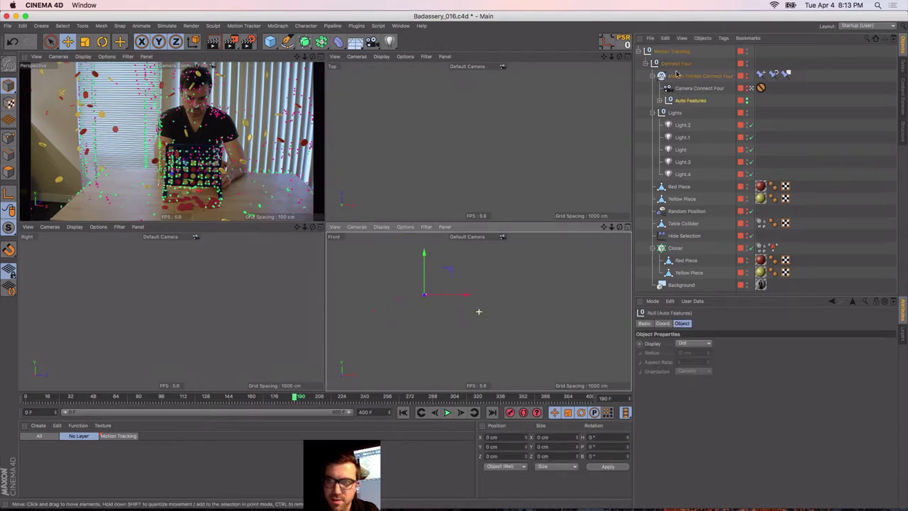
pyautogui.click(676, 113)
pyautogui.press('s')
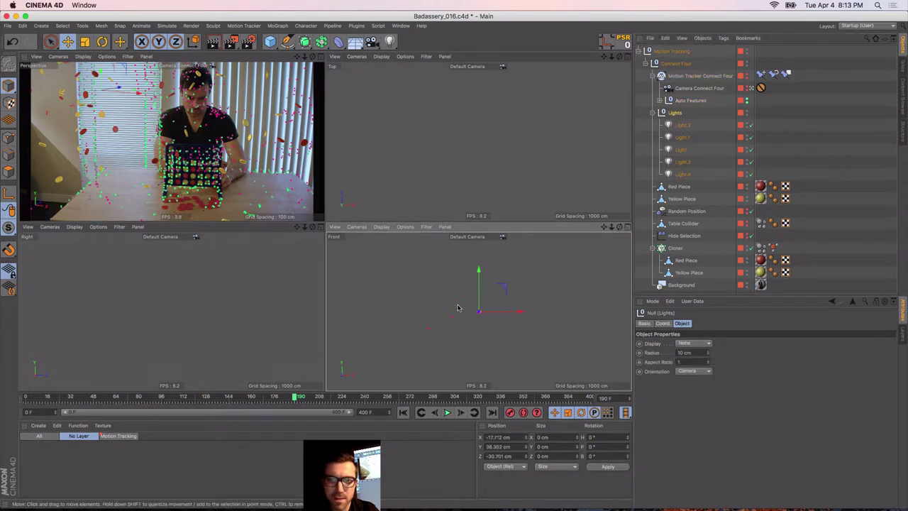
pyautogui.moveTo(474, 318)
pyautogui.keyDown('alt'); pyautogui.mouseDown(button='right')
pyautogui.moveTo(509, 311)
pyautogui.moveTo(547, 281)
pyautogui.mouseUp(button='right'); pyautogui.keyUp('alt')
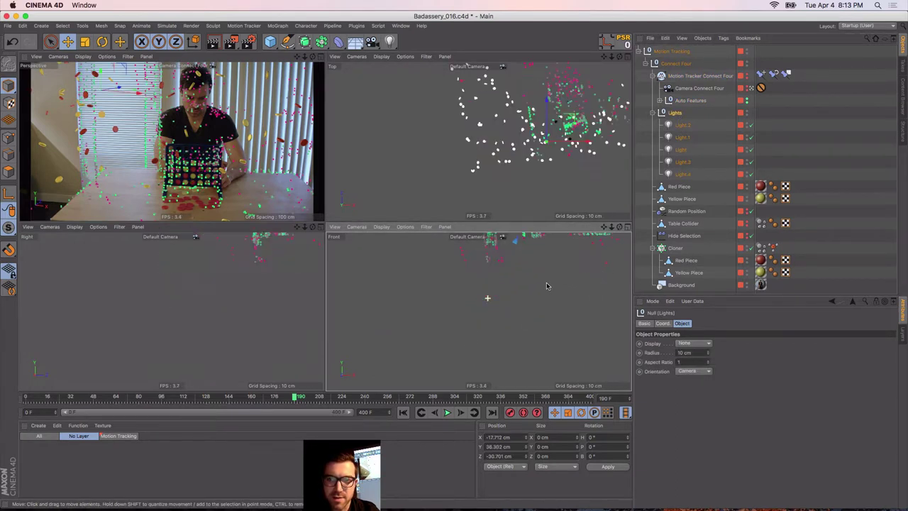
# Examine how the tracked features and game pieces are laid out in the Front view and the Top view
pyautogui.middleClick(539, 281)
pyautogui.keyDown('alt'); pyautogui.moveTo(386, 162); pyautogui.dragTo(272, 353, button='middle'); pyautogui.keyUp('alt')
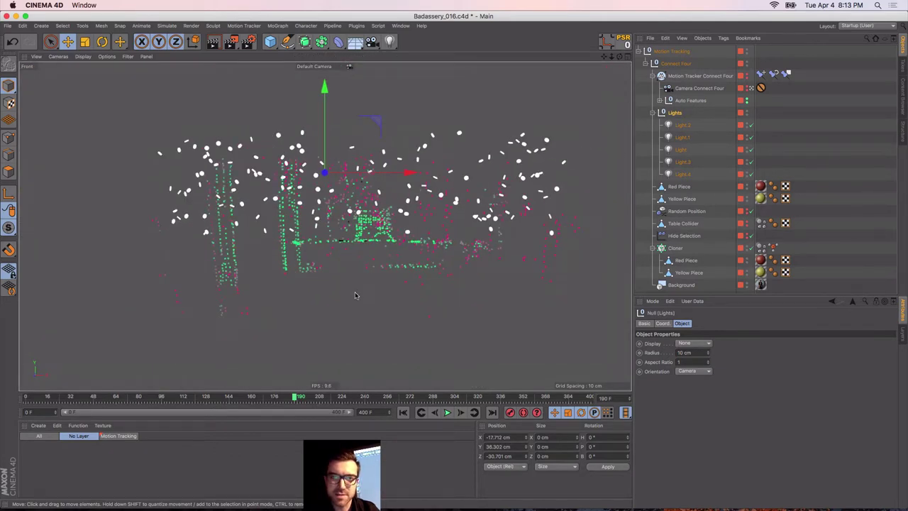
pyautogui.middleClick(355, 295)
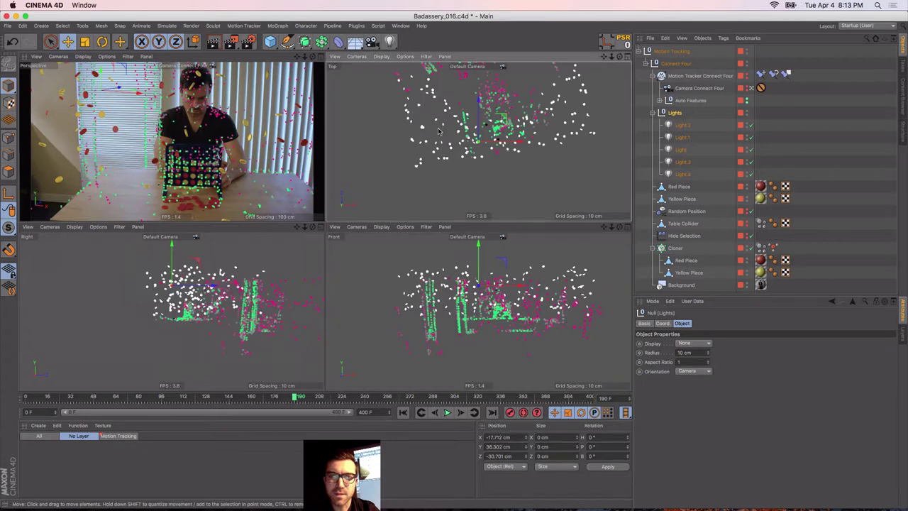
pyautogui.middleClick(420, 146)
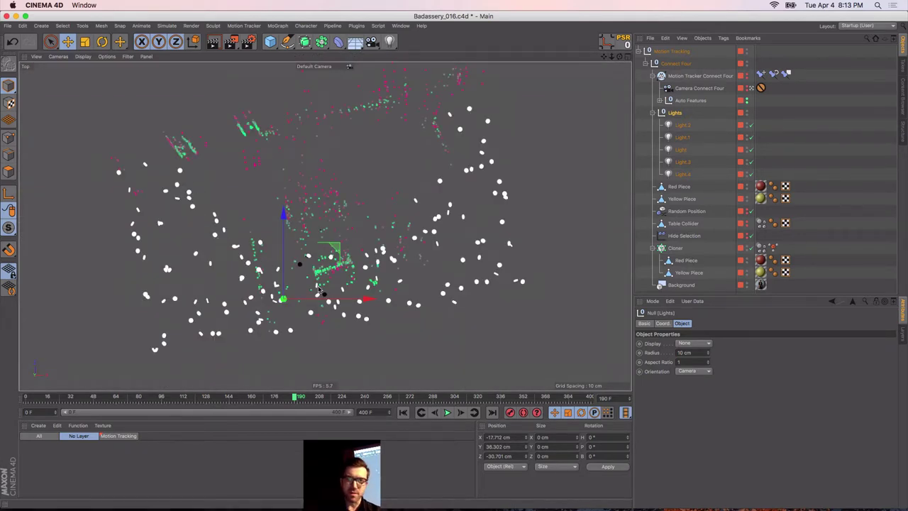
# Select the Lights group with all its children and turn on light display in the Top view to examine their placement
pyautogui.middleClick(677, 113)
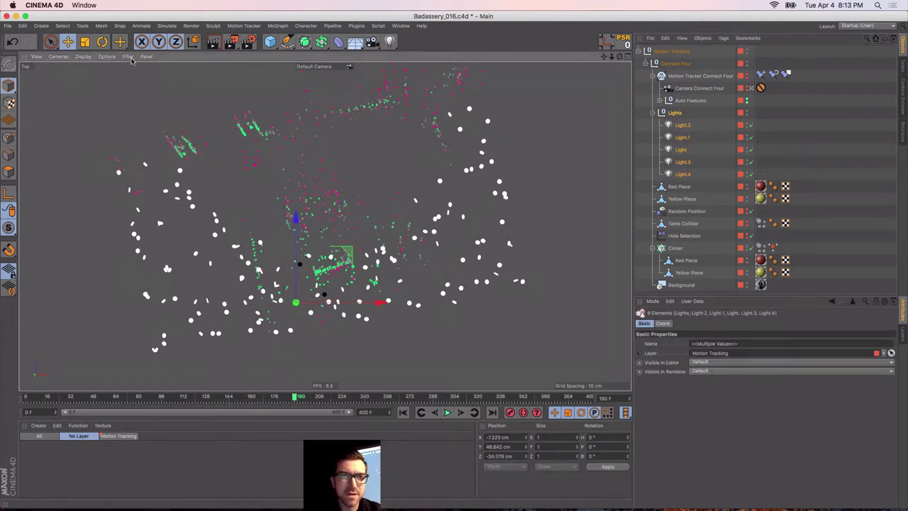
pyautogui.click(128, 56)
pyautogui.click(147, 156)
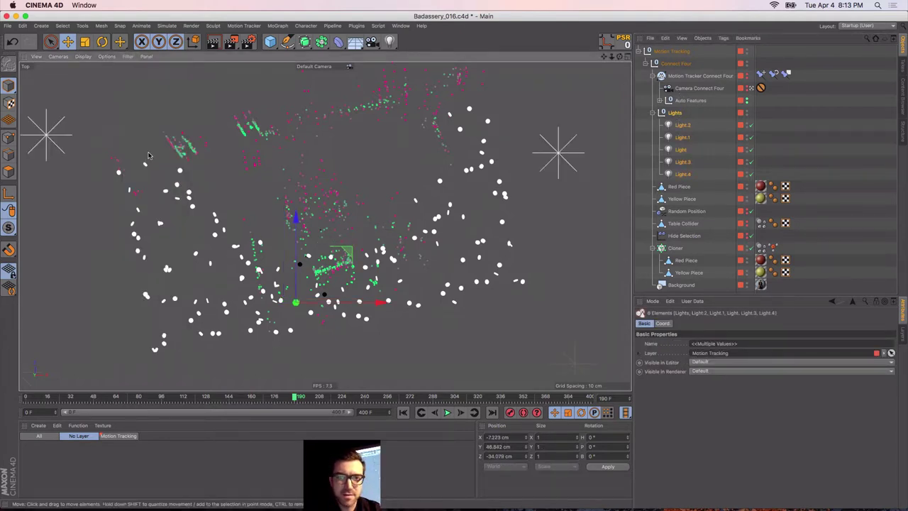
pyautogui.keyDown('alt'); pyautogui.moveTo(265, 196); pyautogui.dragTo(236, 200, button='right'); pyautogui.keyUp('alt')
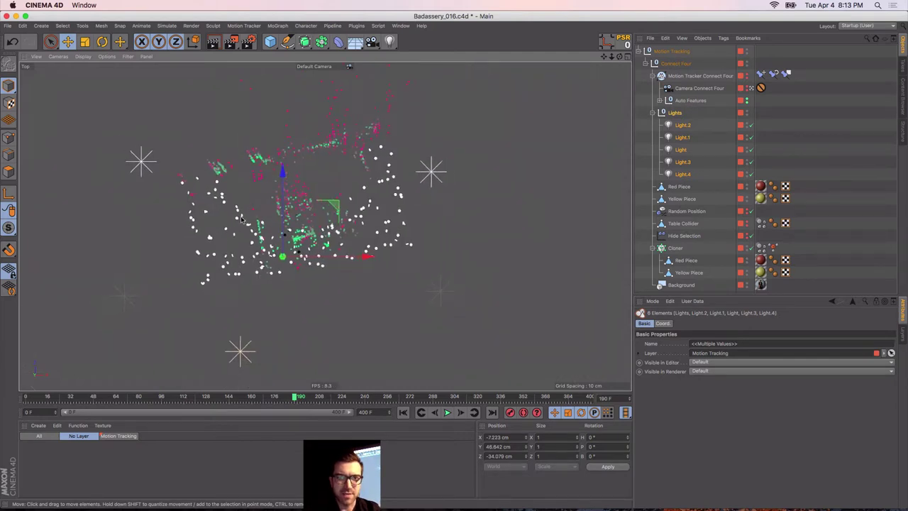
pyautogui.keyDown('alt'); pyautogui.moveTo(235, 226); pyautogui.dragTo(258, 201, button='middle'); pyautogui.keyUp('alt')
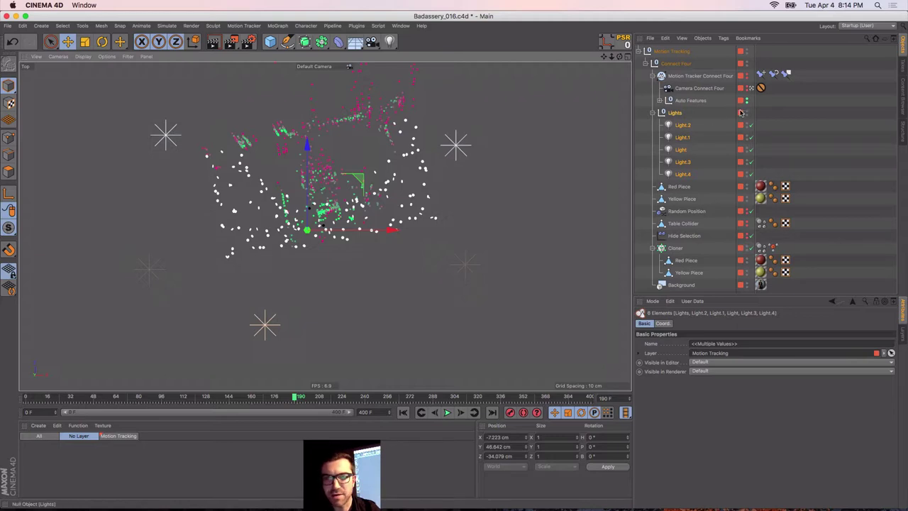
pyautogui.keyDown('alt'); pyautogui.moveTo(283, 192); pyautogui.dragTo(308, 216, button='middle'); pyautogui.keyUp('alt')
pyautogui.keyDown('alt'); pyautogui.moveTo(298, 209); pyautogui.dragTo(302, 211, button='right'); pyautogui.keyUp('alt')
pyautogui.scroll(5, 302, 213)
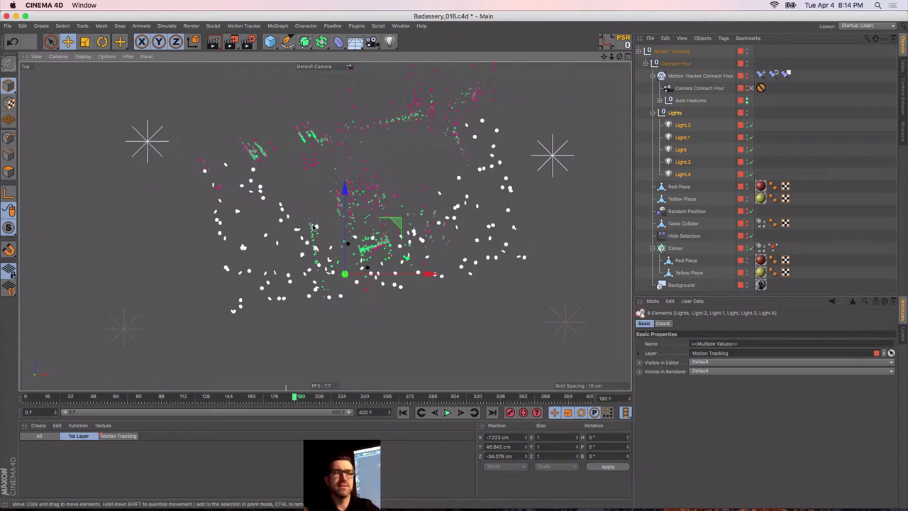
pyautogui.keyDown('alt'); pyautogui.moveTo(317, 252); pyautogui.dragTo(298, 264, button='middle'); pyautogui.keyUp('alt')
# Inspect the Cloner's grid array settings, its MoGraph Selection tag and the collision settings of its Dynamics Body tag
pyautogui.click(675, 248)
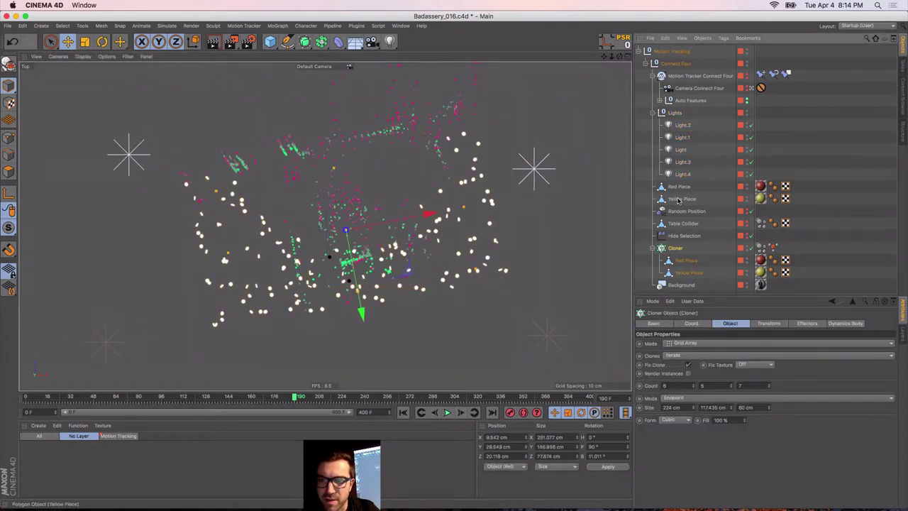
pyautogui.scroll(2, 320, 237)
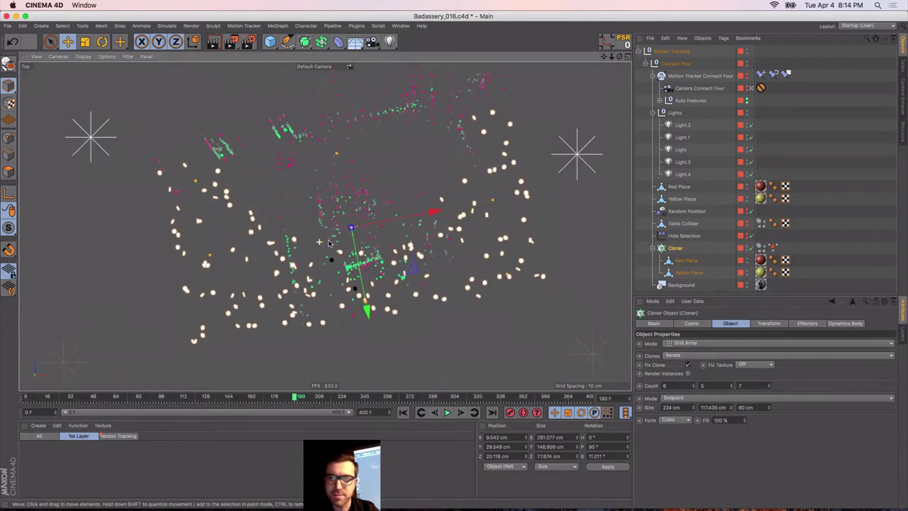
pyautogui.click(772, 247)
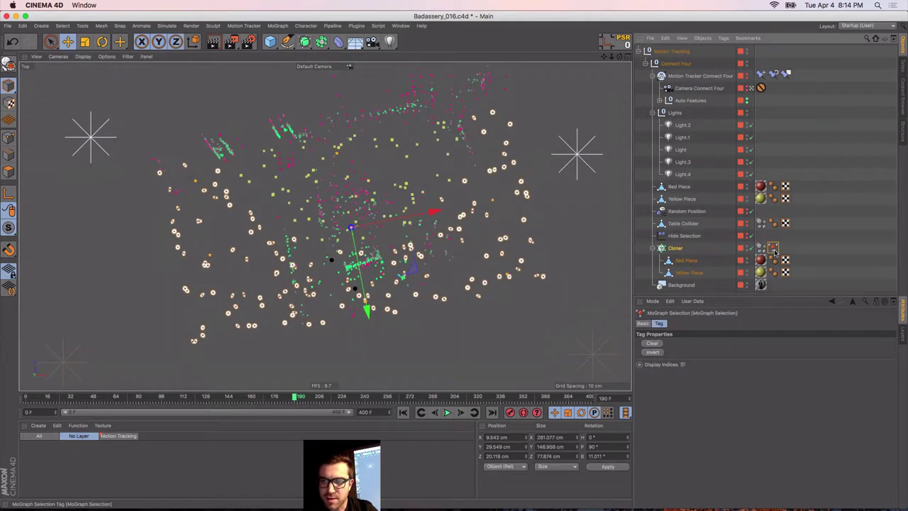
pyautogui.click(764, 252)
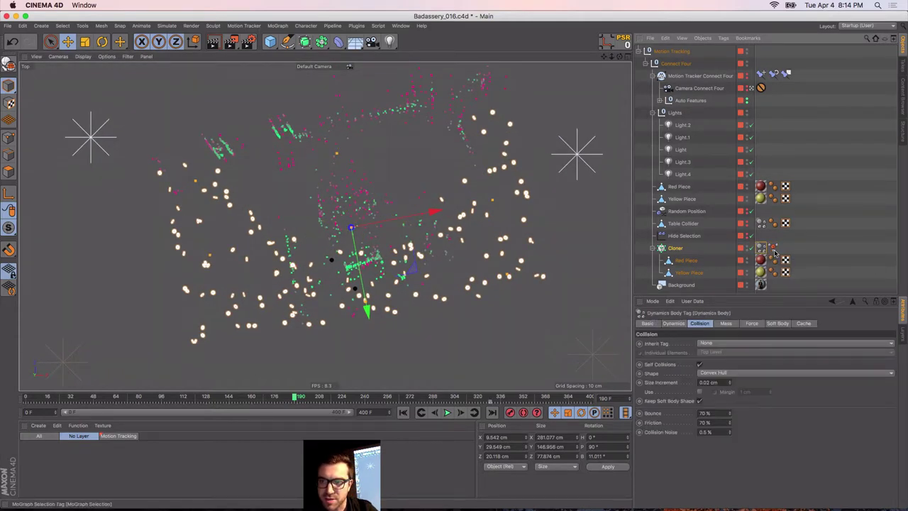
# Delete the Cloner's MoGraph Selection tag and the Hide Selection effector, and select the Cloner again
pyautogui.click(775, 251)
pyautogui.press('Delete')
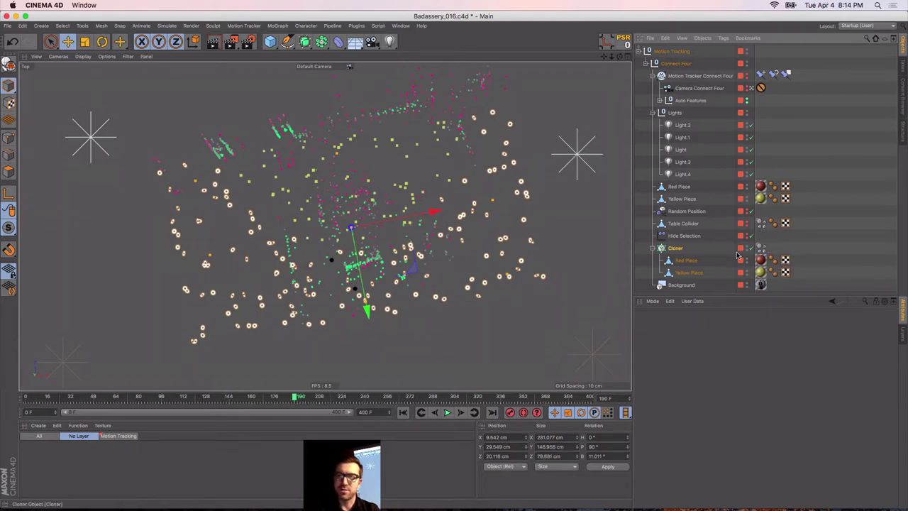
pyautogui.click(679, 251)
pyautogui.click(682, 237)
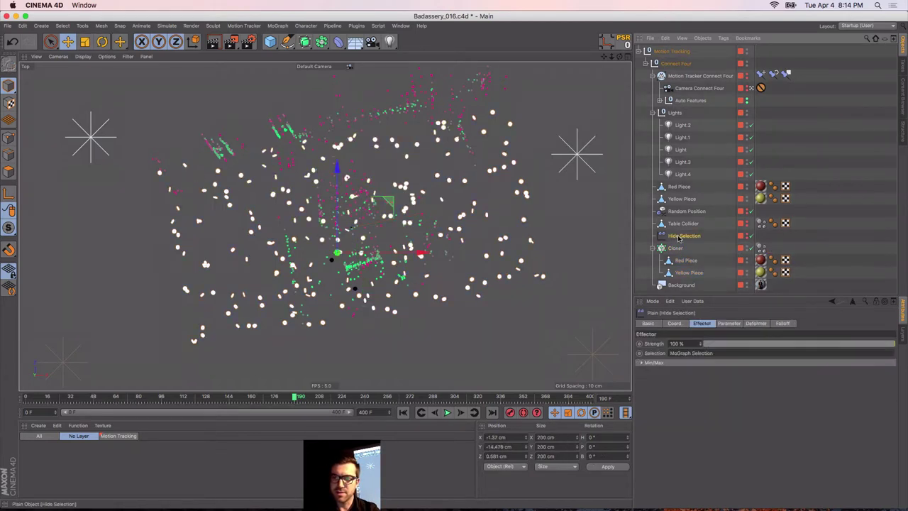
pyautogui.press('Delete')
pyautogui.click(676, 238)
# Frame the Cloner's pieces in the full-size Top view and activate the MoGraph Selection tool
pyautogui.middleClick(300, 281)
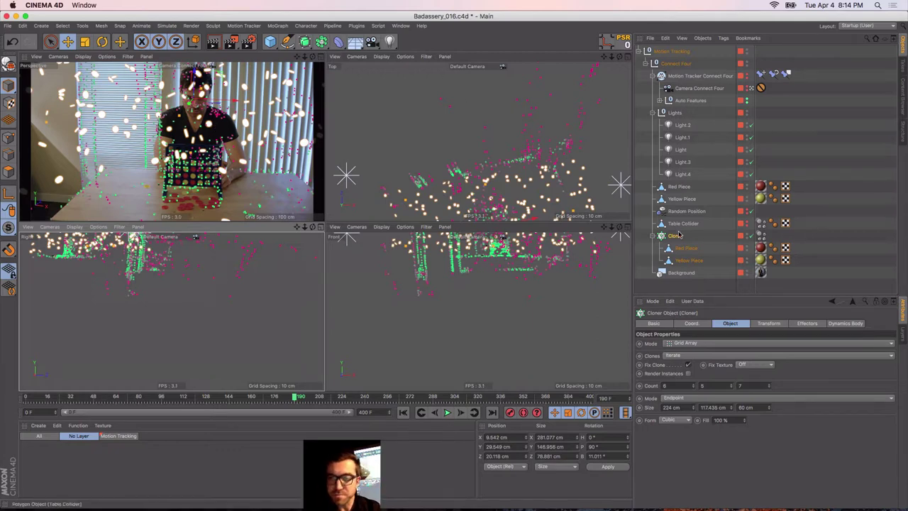
pyautogui.middleClick(385, 162)
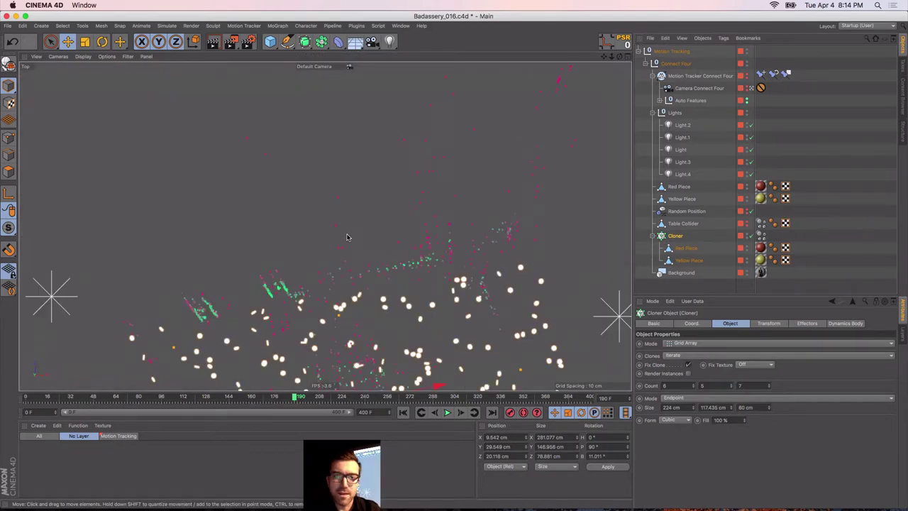
pyautogui.keyDown('alt'); pyautogui.moveTo(347, 235); pyautogui.dragTo(319, 87, button='middle'); pyautogui.keyUp('alt')
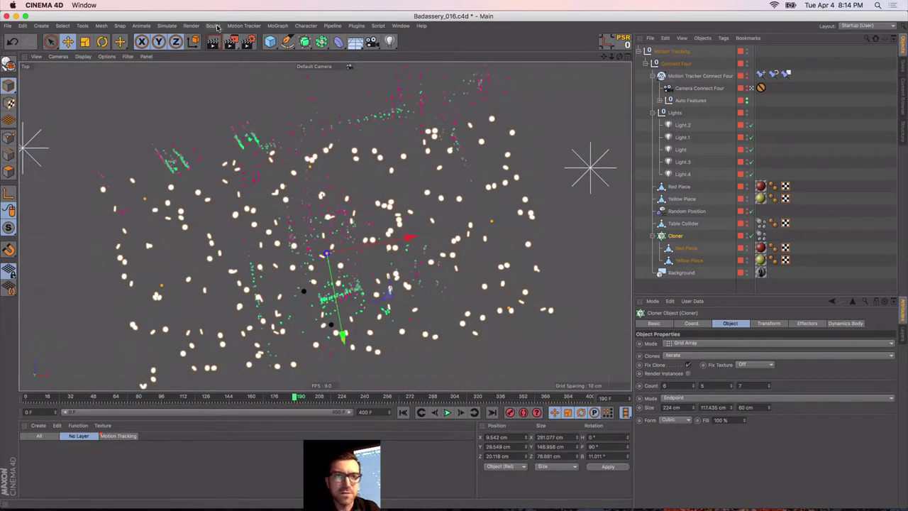
pyautogui.click(277, 25)
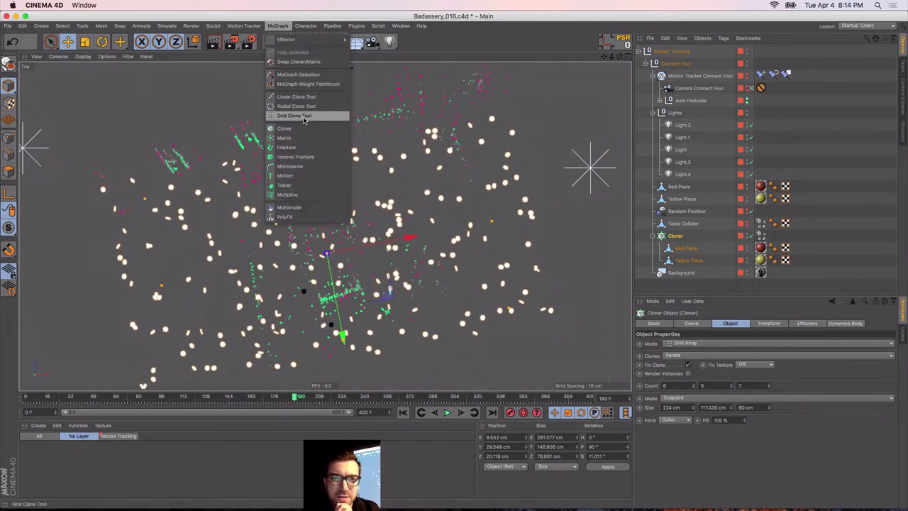
pyautogui.click(287, 77)
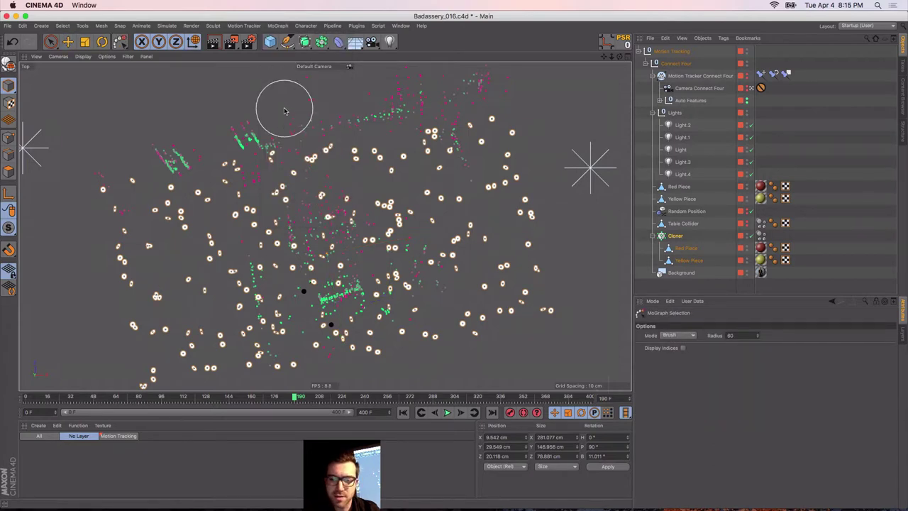
pyautogui.press('space')
pyautogui.moveTo(251, 102); pyautogui.dragTo(261, 105, button='middle')
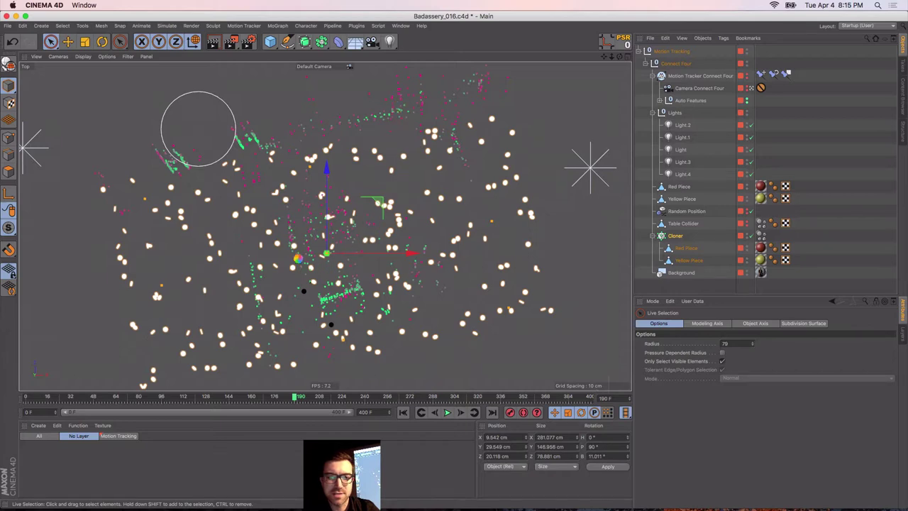
pyautogui.moveTo(347, 158); pyautogui.dragTo(349, 151)
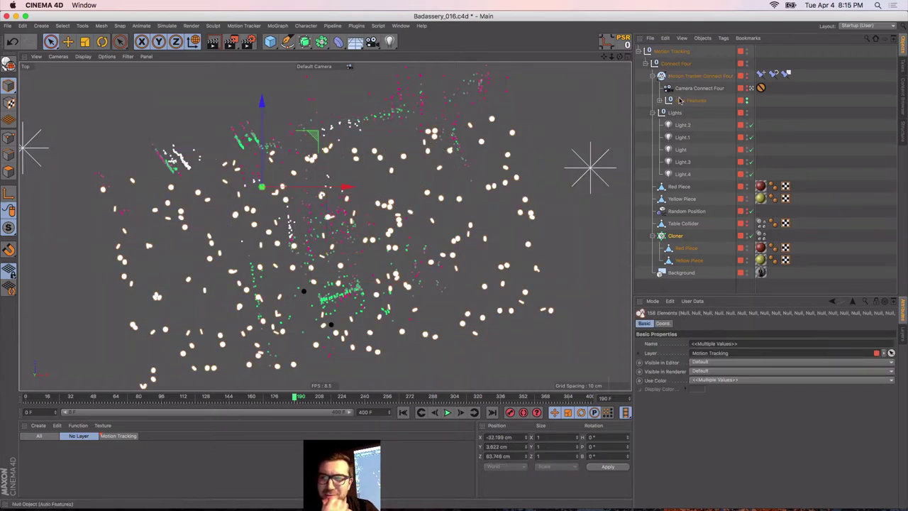
pyautogui.click(277, 27)
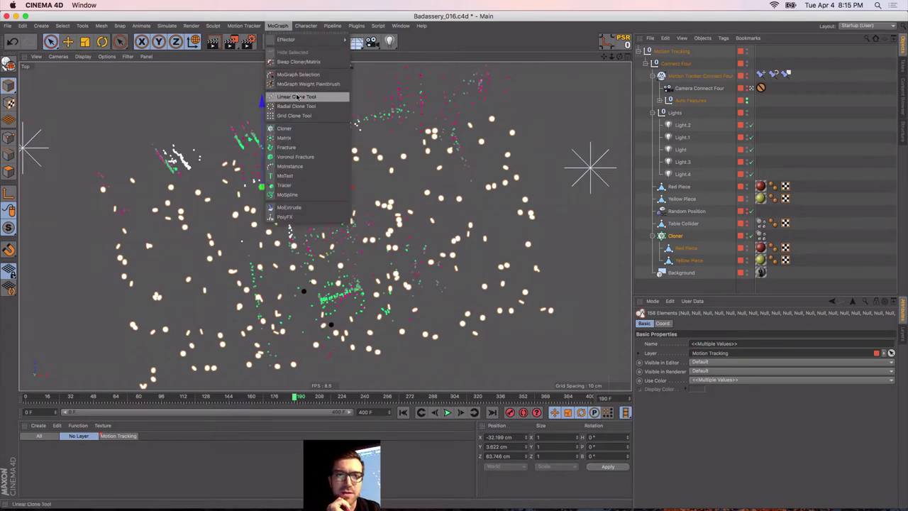
pyautogui.click(661, 237)
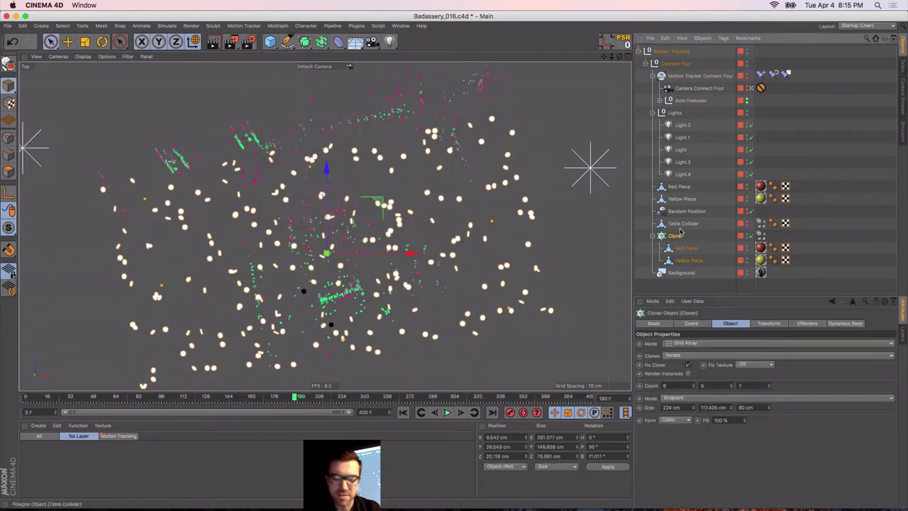
# Hide the Auto Features tracks and brush a MoGraph selection over the central and upper clones in the Top view
pyautogui.click(748, 104)
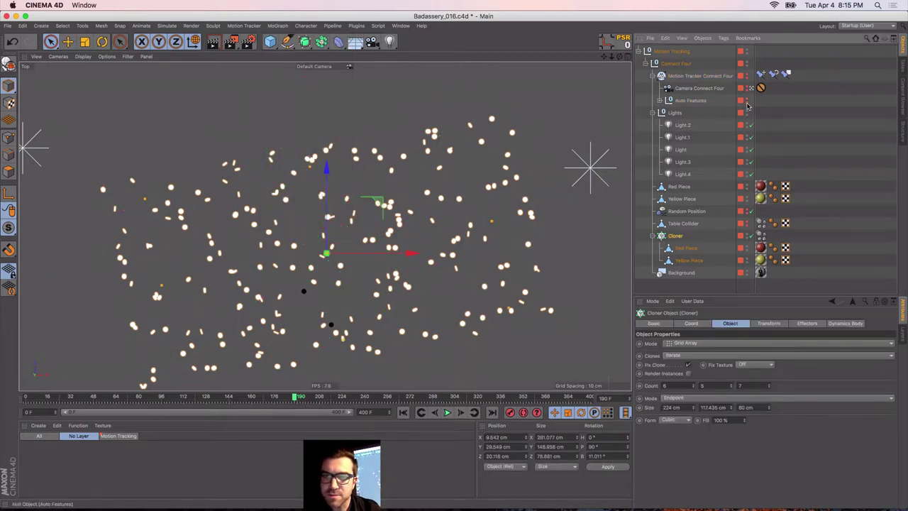
pyautogui.click(277, 26)
pyautogui.click(287, 76)
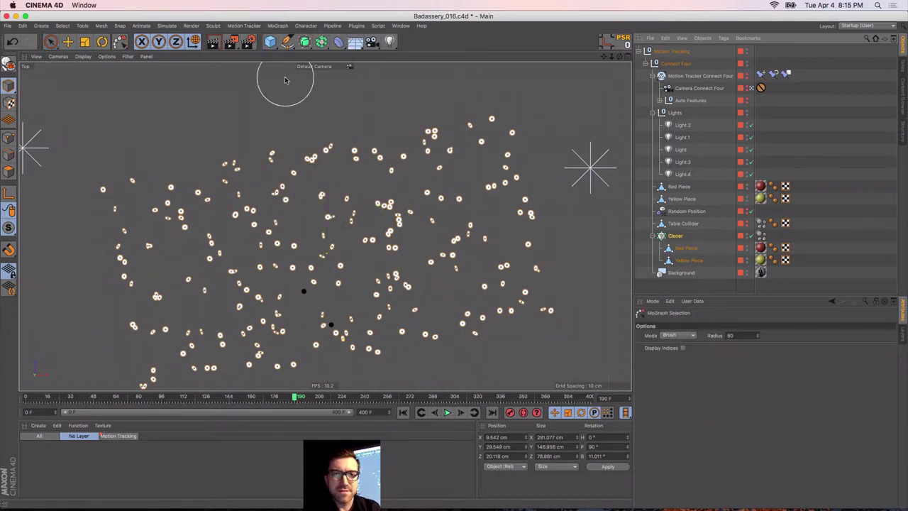
pyautogui.moveTo(276, 162)
pyautogui.mouseDown()
pyautogui.moveTo(361, 269)
pyautogui.moveTo(401, 232)
pyautogui.moveTo(425, 147)
pyautogui.moveTo(380, 140)
pyautogui.moveTo(273, 176)
pyautogui.moveTo(234, 163)
pyautogui.moveTo(236, 193)
pyautogui.moveTo(277, 228)
pyautogui.moveTo(338, 244)
pyautogui.mouseUp()
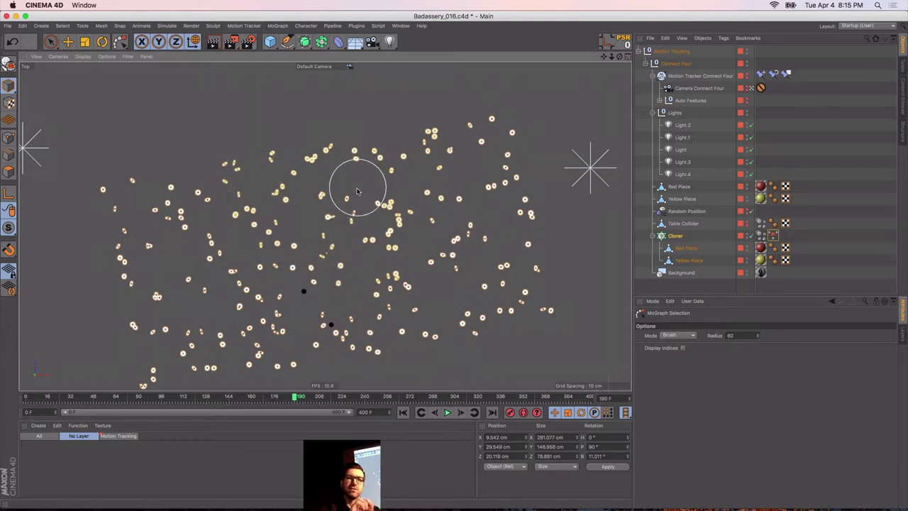
# Hide the selected clones with Hide Selected, check the Cloner's MoGraph Selection tag, and collapse the Cloner's hierarchy
pyautogui.click(277, 26)
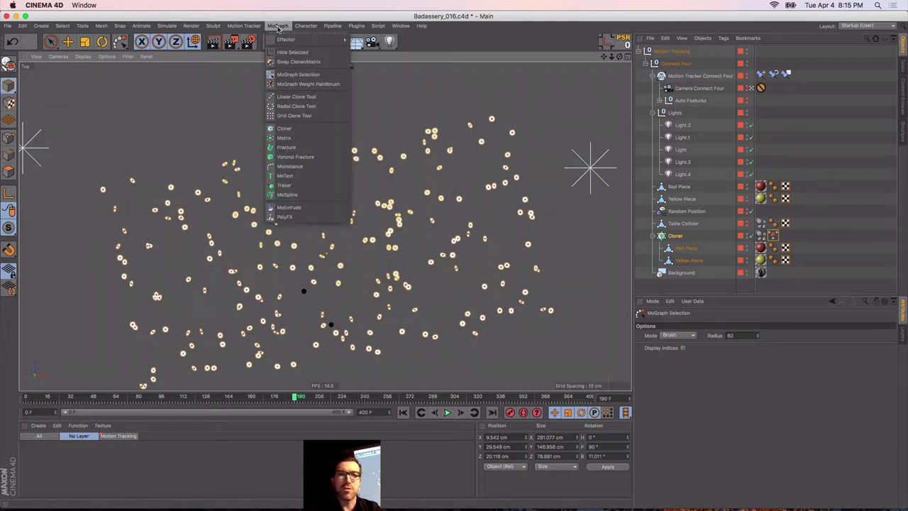
pyautogui.click(287, 54)
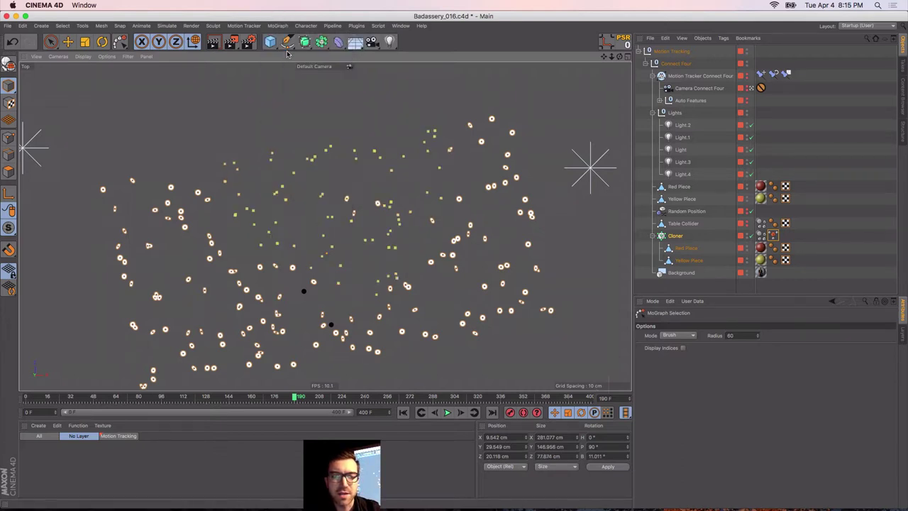
pyautogui.click(843, 147)
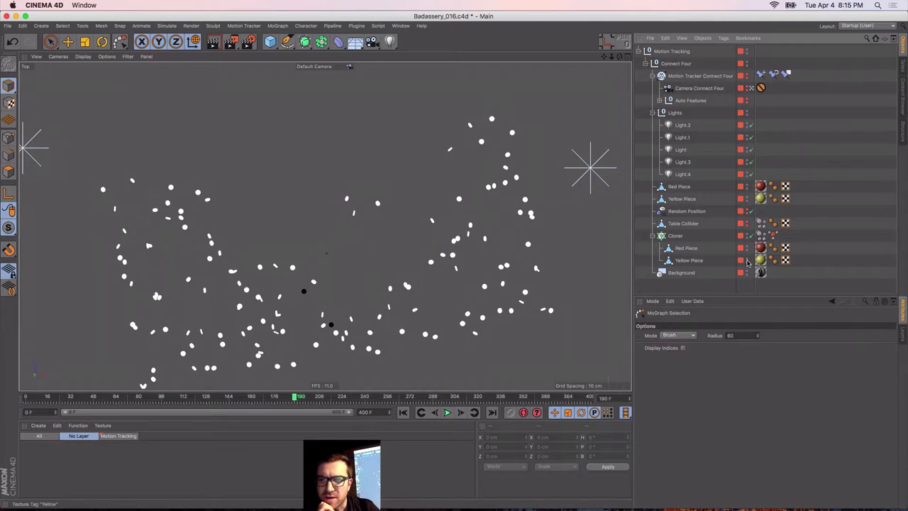
pyautogui.click(773, 236)
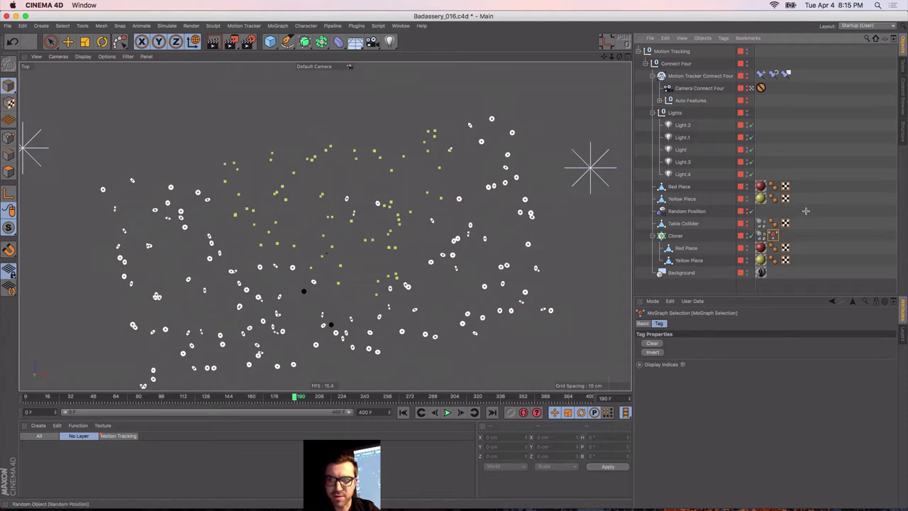
pyautogui.click(806, 208)
pyautogui.click(652, 235)
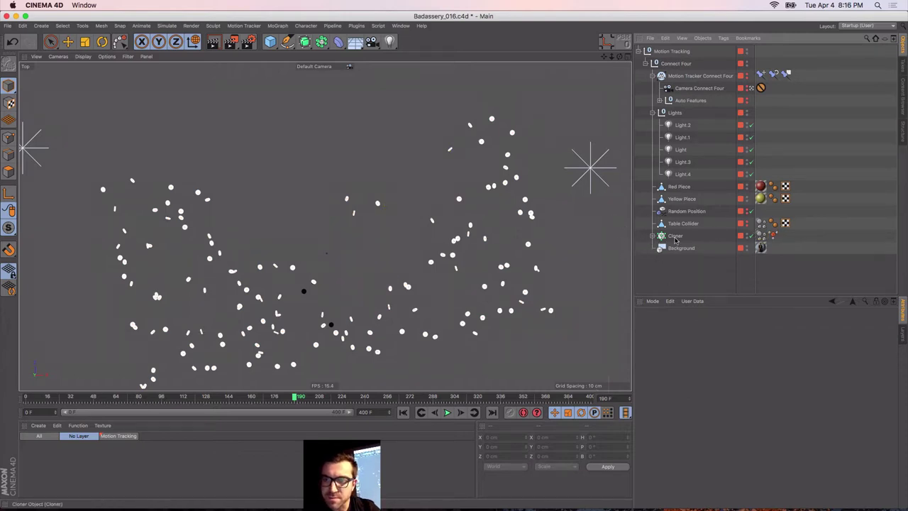
# Show the Table Collider in the full-size camera view, inspect its Dynamics Body collision settings, and hide it again
pyautogui.middleClick(355, 218)
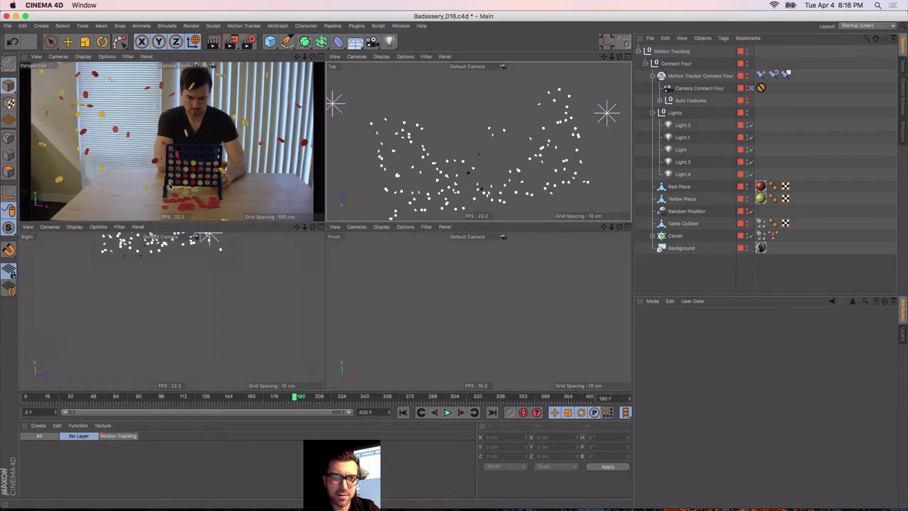
pyautogui.middleClick(163, 177)
pyautogui.press('e')
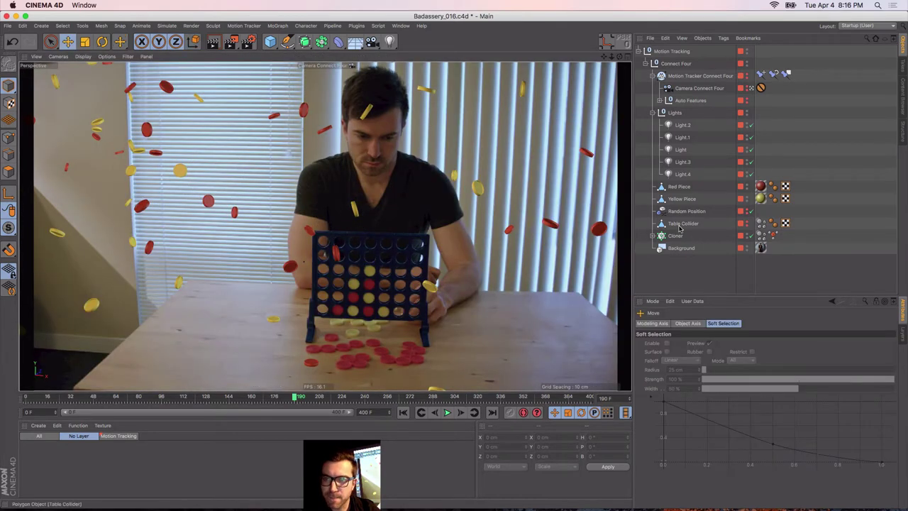
pyautogui.click(678, 224)
pyautogui.keyDown('alt'); pyautogui.click(747, 226); pyautogui.keyUp('alt')
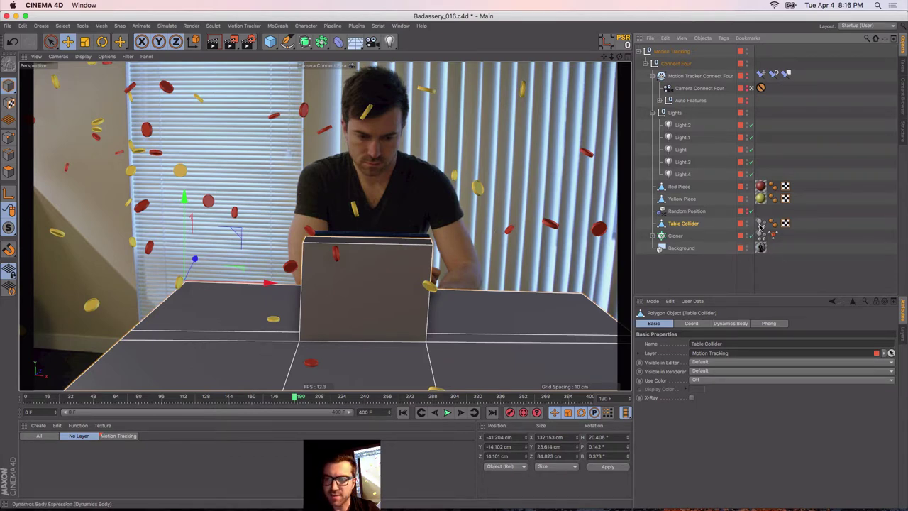
pyautogui.click(760, 224)
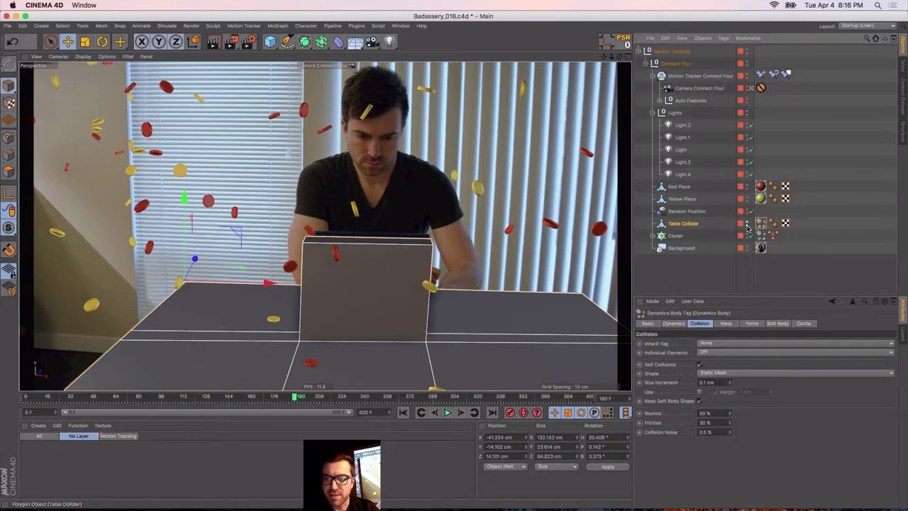
pyautogui.keyDown('alt'); pyautogui.click(746, 226); pyautogui.keyUp('alt')
pyautogui.click(679, 224)
# Collapse the Lights group and examine the Motion Tracker Connect Four object's Footage, 2D Tracking and Reconstruction settings
pyautogui.click(682, 213)
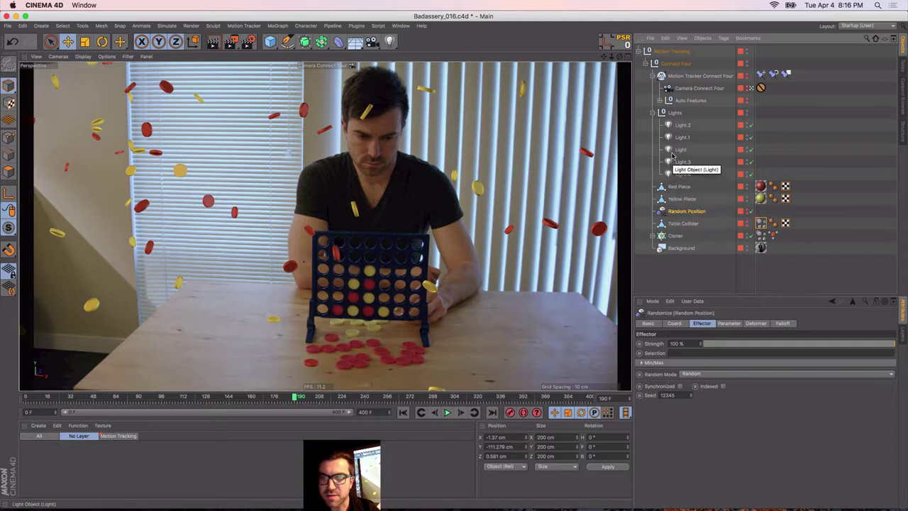
pyautogui.click(652, 114)
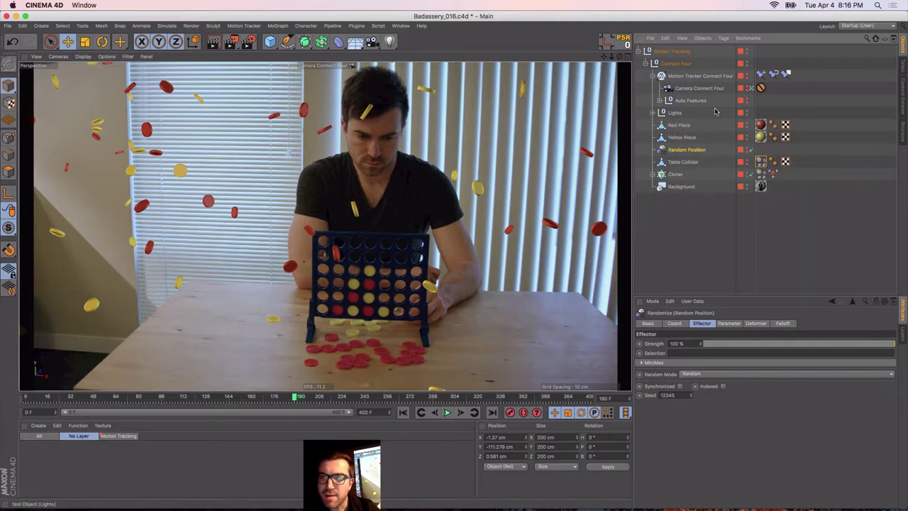
pyautogui.click(662, 77)
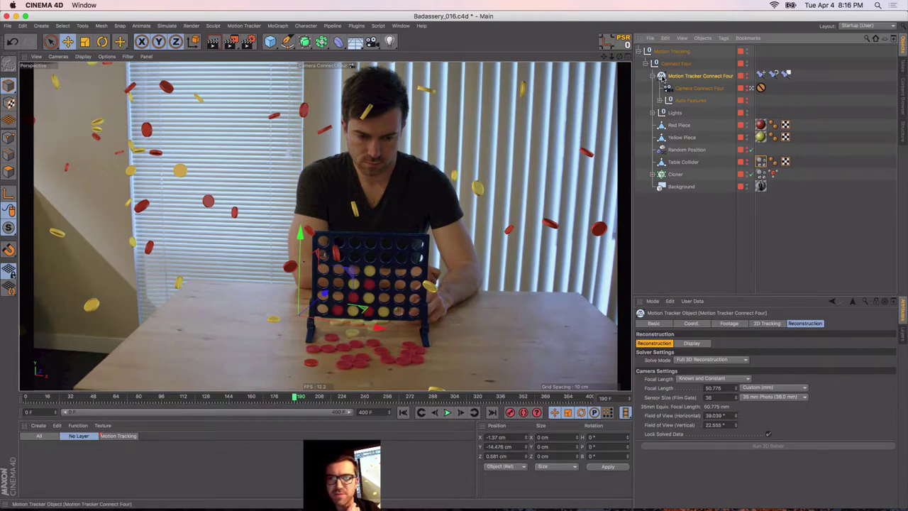
pyautogui.click(244, 26)
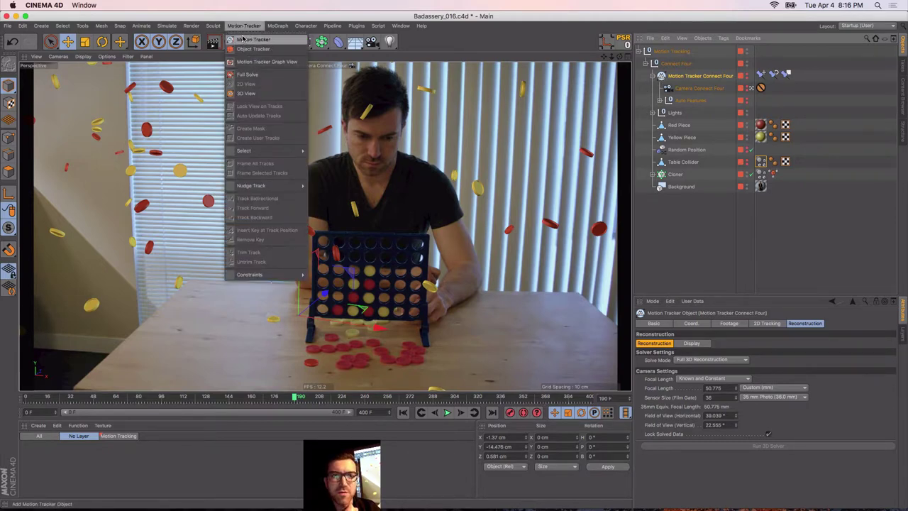
pyautogui.click(663, 79)
pyautogui.click(715, 325)
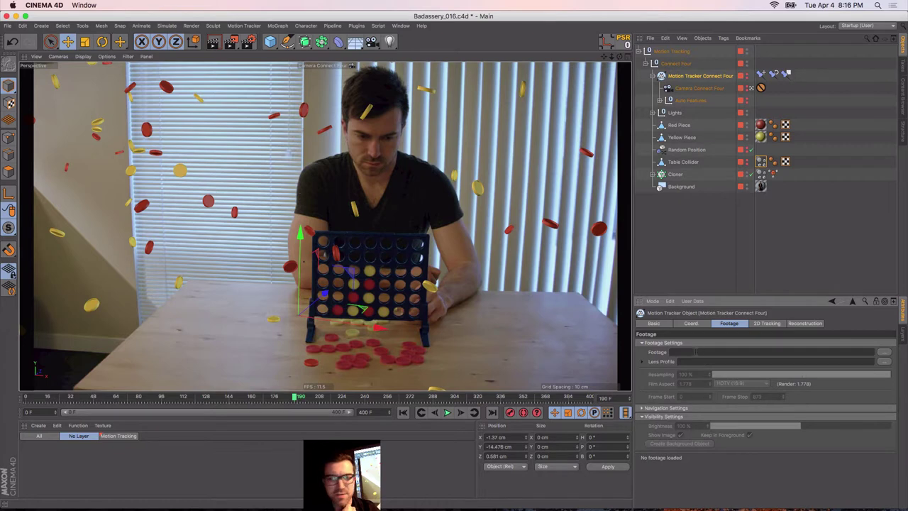
pyautogui.click(796, 325)
pyautogui.click(760, 326)
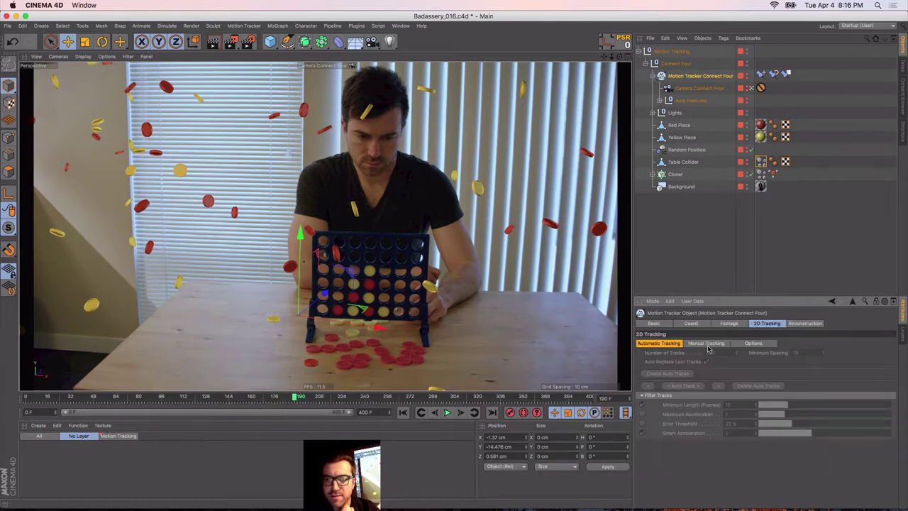
pyautogui.click(793, 325)
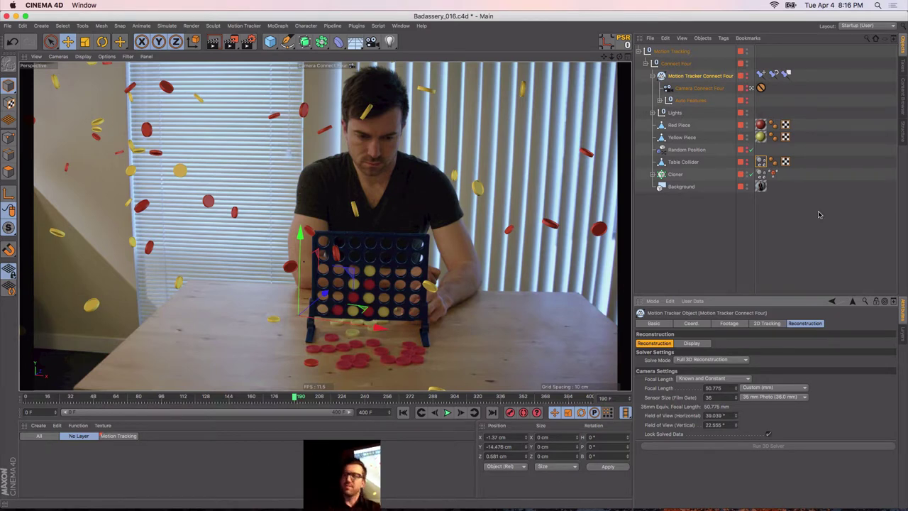
# Show the Auto Features tracks and examine their alignment with the table and game board in the four-view layout
pyautogui.click(687, 258)
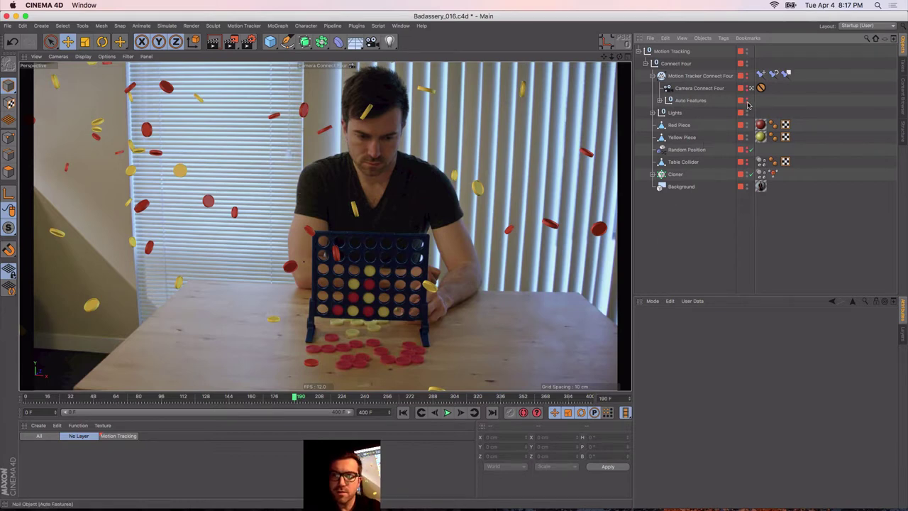
pyautogui.click(670, 103)
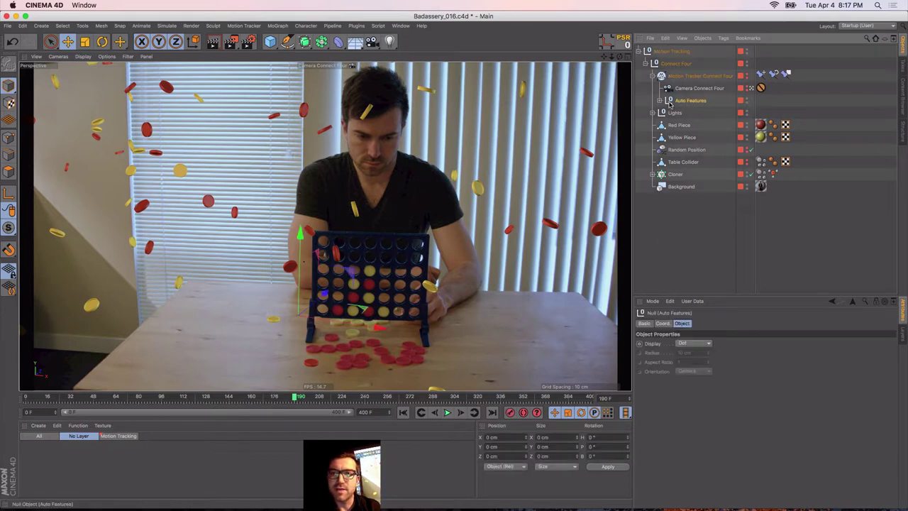
pyautogui.click(746, 103)
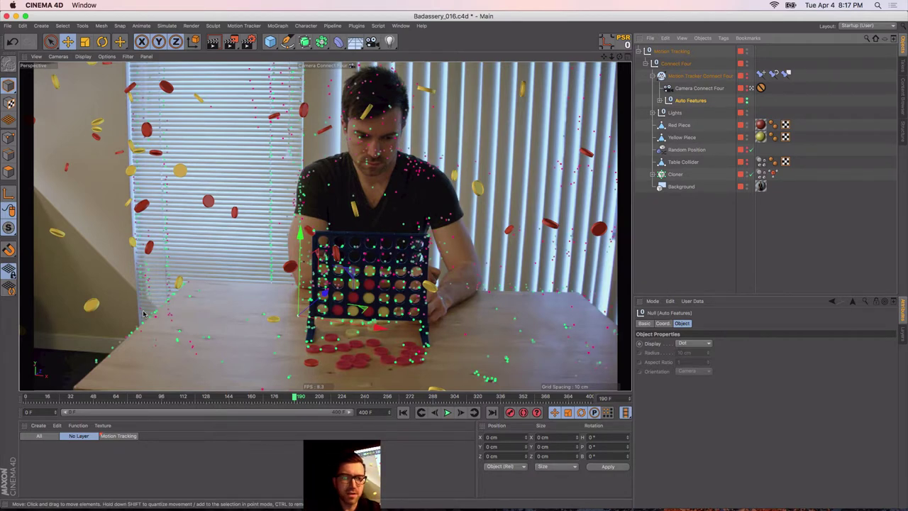
pyautogui.middleClick(146, 332)
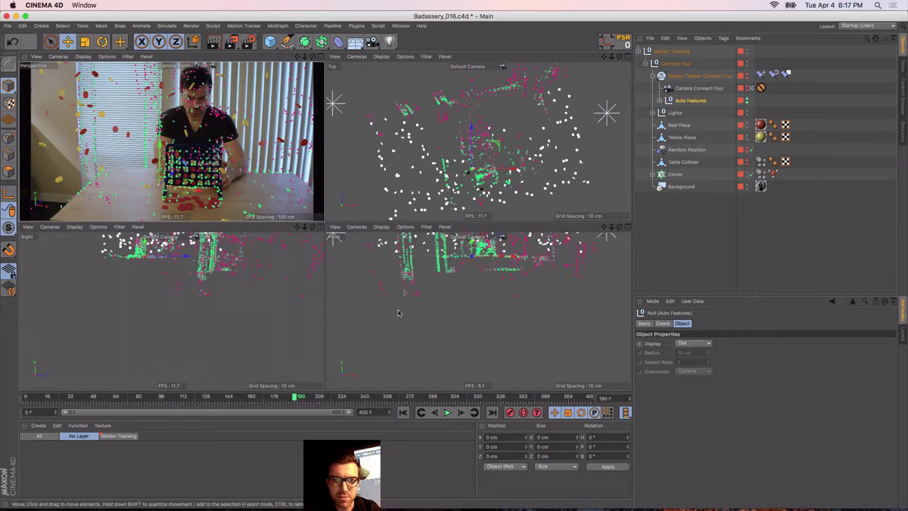
pyautogui.keyDown('alt'); pyautogui.moveTo(424, 301); pyautogui.dragTo(416, 358, button='middle'); pyautogui.keyUp('alt')
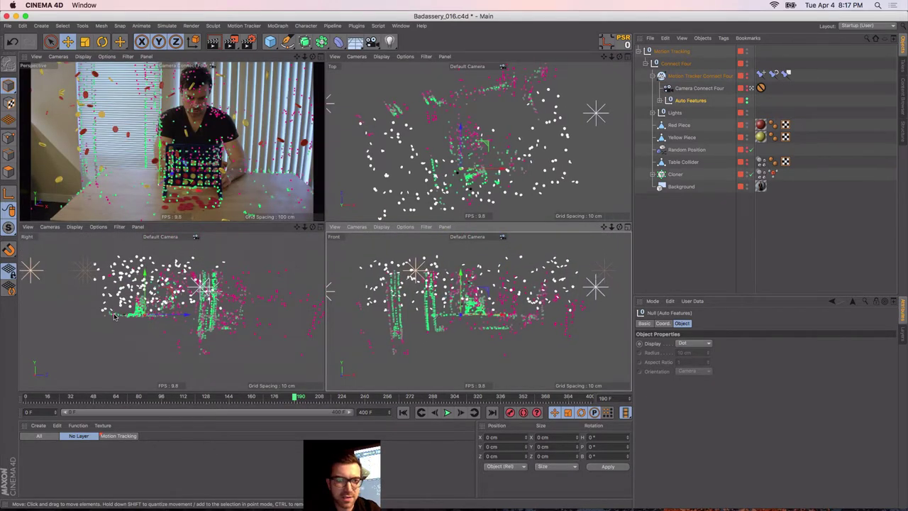
pyautogui.keyDown('alt'); pyautogui.moveTo(128, 314); pyautogui.dragTo(155, 305, button='right'); pyautogui.keyUp('alt')
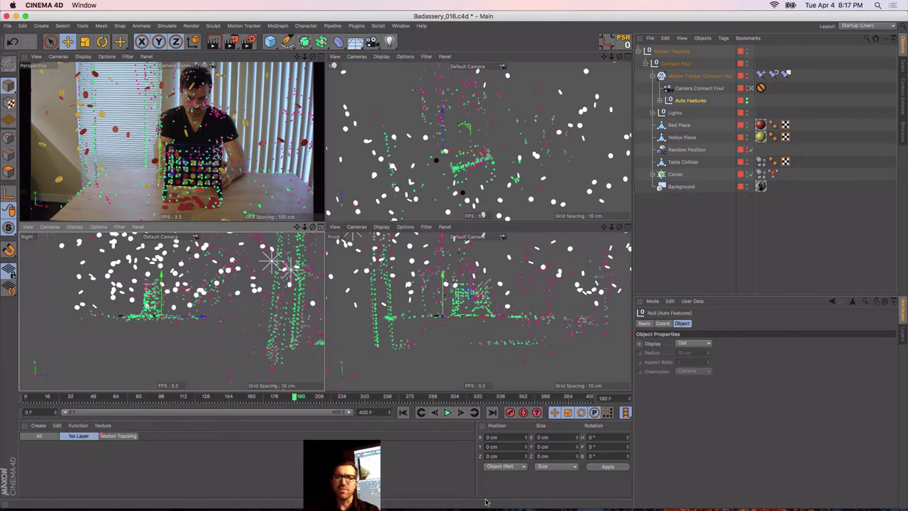
# Examine the Motion Tracker Connect Four object's Footage settings and its tracked points in the orthographic views, and clear the selection
pyautogui.click(699, 76)
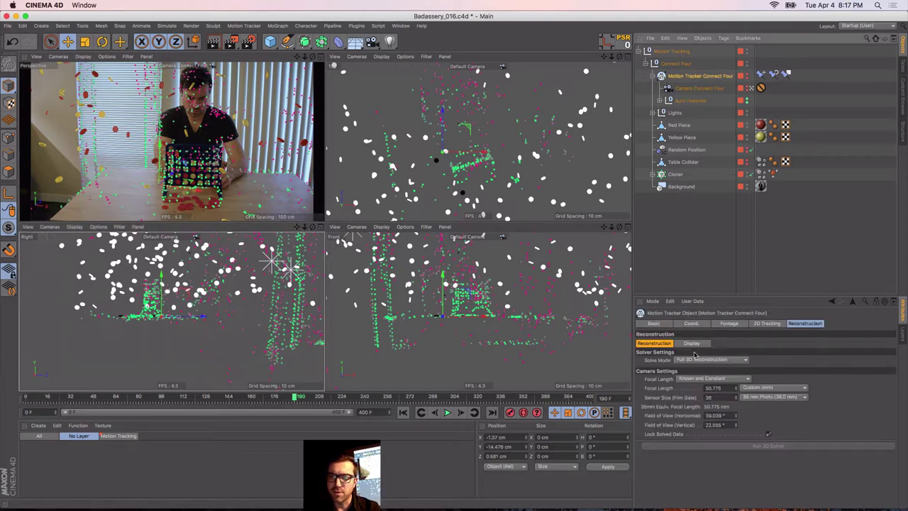
pyautogui.click(730, 323)
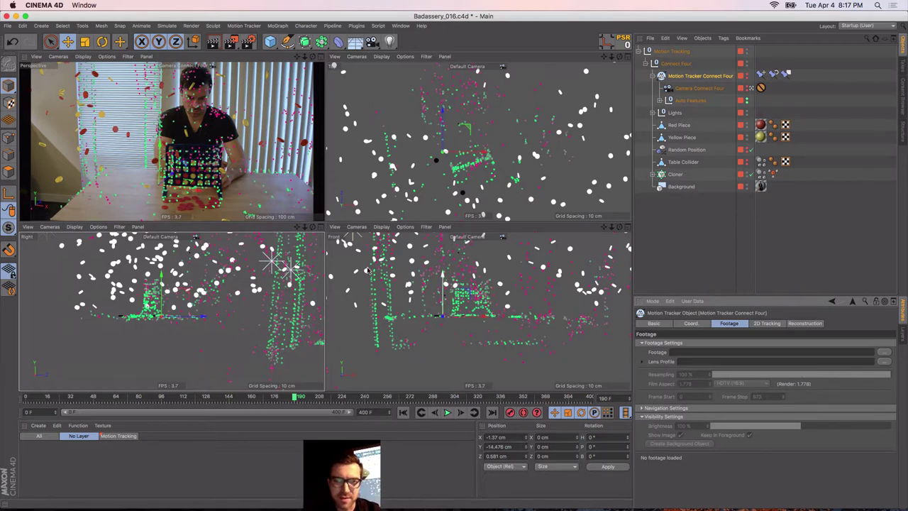
pyautogui.keyDown('alt'); pyautogui.moveTo(368, 275); pyautogui.dragTo(360, 309, button='middle'); pyautogui.keyUp('alt')
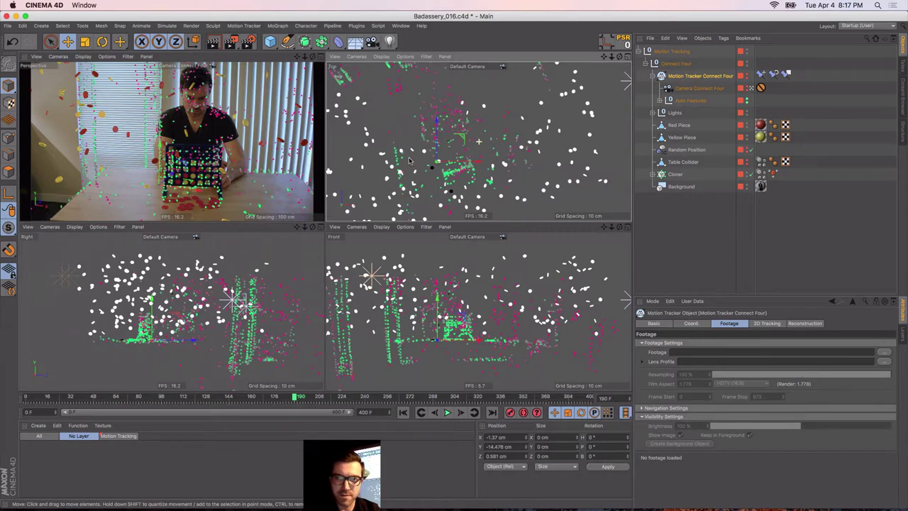
pyautogui.click(674, 240)
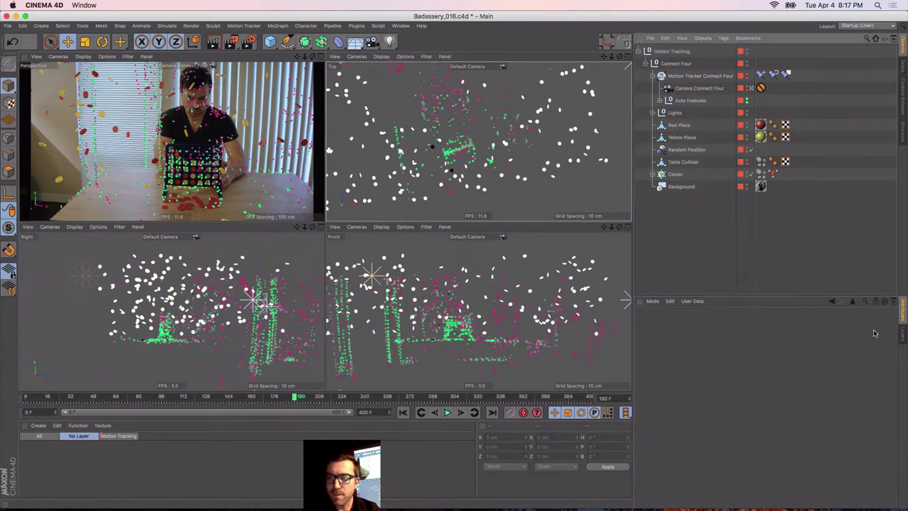
# Enlarge the perspective view, solo the Save for After Effects layer, and look through that scene's Camera
pyautogui.click(904, 339)
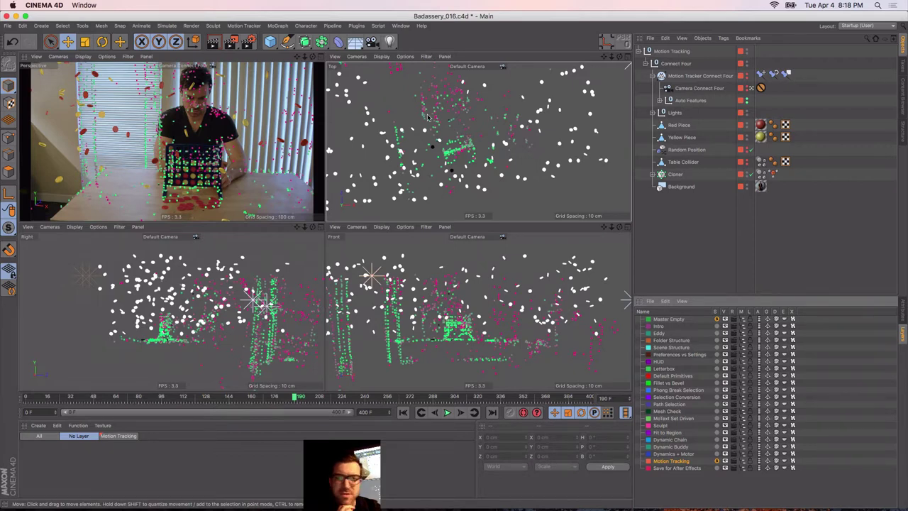
pyautogui.middleClick(226, 161)
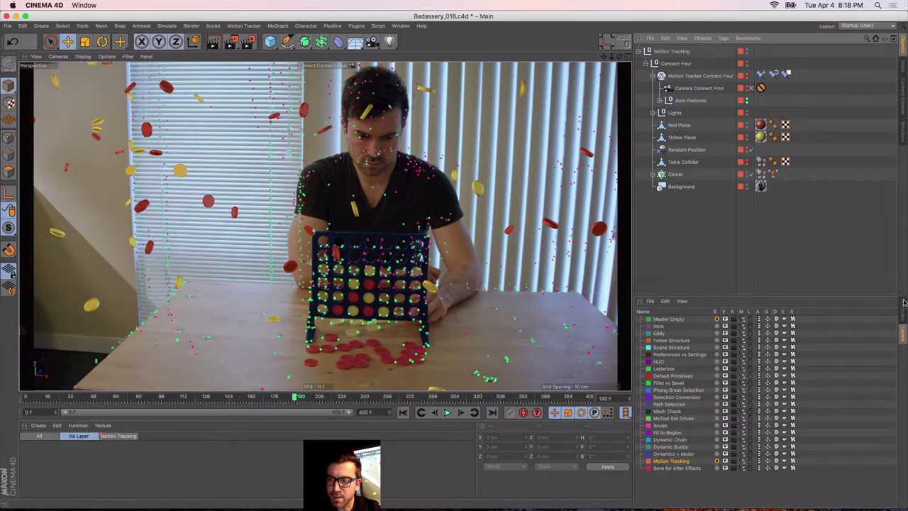
pyautogui.click(717, 468)
pyautogui.click(717, 468)
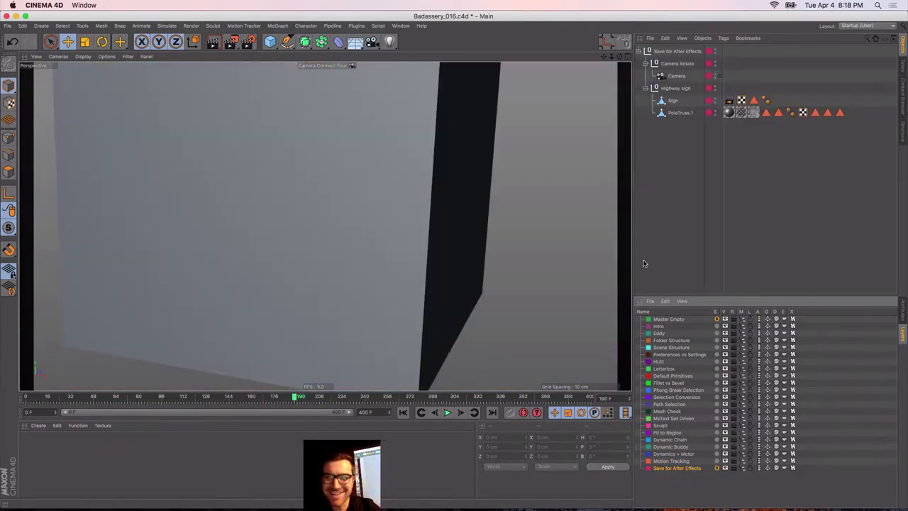
pyautogui.click(718, 76)
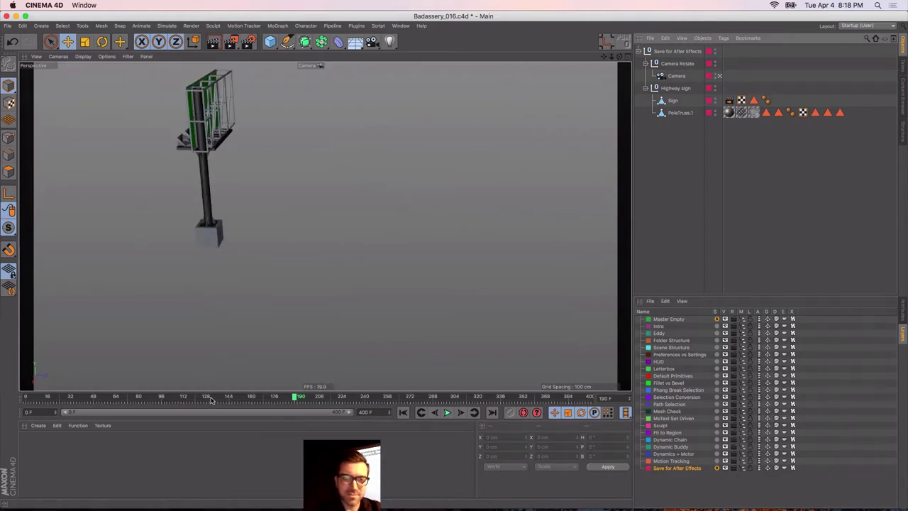
# Return the timeline to frame 0 and frame the highway sign in the camera view from a slight front angle
pyautogui.moveTo(213, 398); pyautogui.dragTo(4, 394)
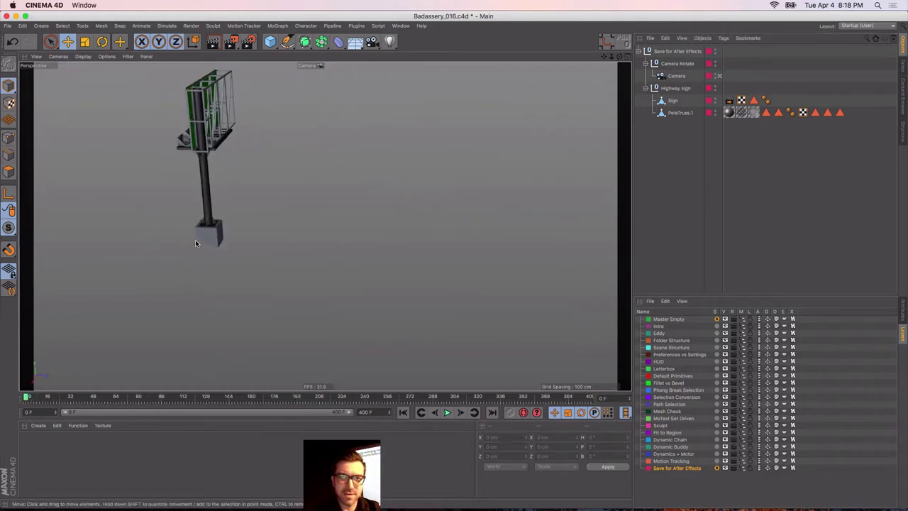
pyautogui.keyDown('alt'); pyautogui.moveTo(196, 243); pyautogui.dragTo(324, 280, button='middle'); pyautogui.keyUp('alt')
pyautogui.keyDown('alt'); pyautogui.moveTo(324, 279); pyautogui.dragTo(472, 250); pyautogui.keyUp('alt')
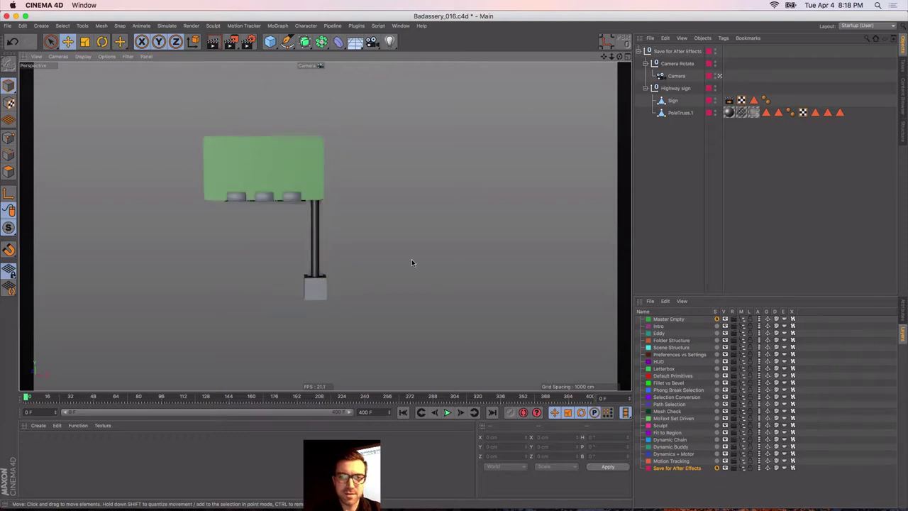
pyautogui.keyDown('alt'); pyautogui.moveTo(326, 286); pyautogui.dragTo(374, 281, button='right'); pyautogui.keyUp('alt')
pyautogui.keyDown('alt'); pyautogui.moveTo(313, 294); pyautogui.dragTo(339, 334, button='middle'); pyautogui.keyUp('alt')
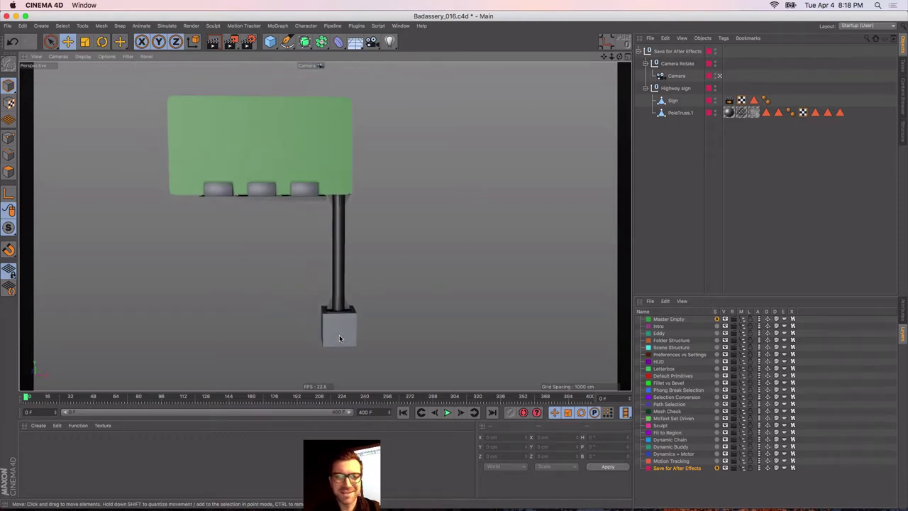
pyautogui.keyDown('alt'); pyautogui.moveTo(344, 328); pyautogui.dragTo(323, 334, button='right'); pyautogui.keyUp('alt')
pyautogui.keyDown('alt'); pyautogui.moveTo(335, 332); pyautogui.dragTo(304, 348); pyautogui.keyUp('alt')
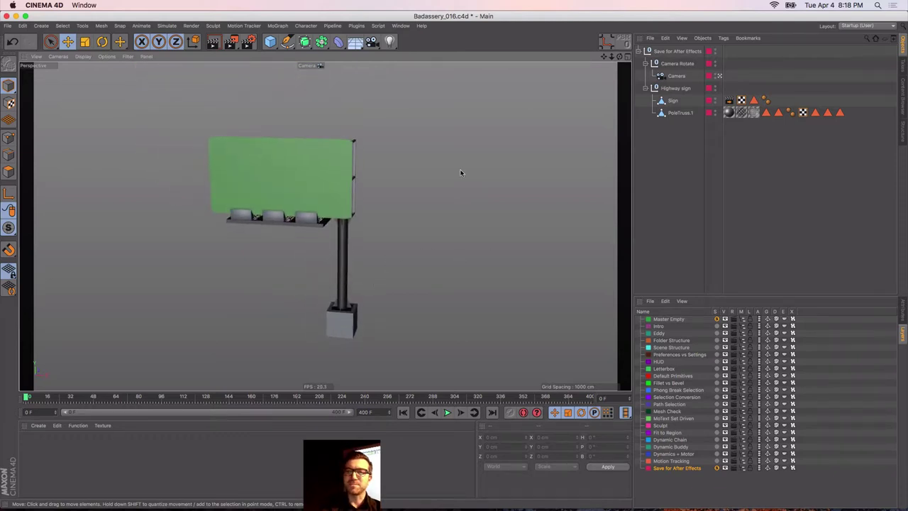
pyautogui.moveTo(34, 399)
pyautogui.mouseDown()
pyautogui.moveTo(154, 397)
pyautogui.moveTo(493, 325)
pyautogui.moveTo(577, 318)
pyautogui.moveTo(396, 379)
pyautogui.moveTo(73, 423)
pyautogui.moveTo(20, 402)
pyautogui.mouseUp()
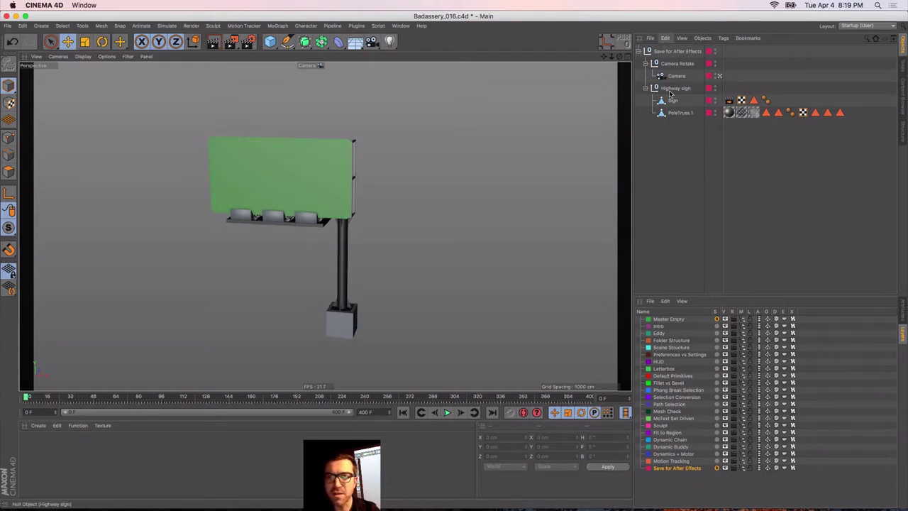
# Select the green Sign on the billboard and inspect its External Compositing tag and Basic properties
pyautogui.click(285, 172)
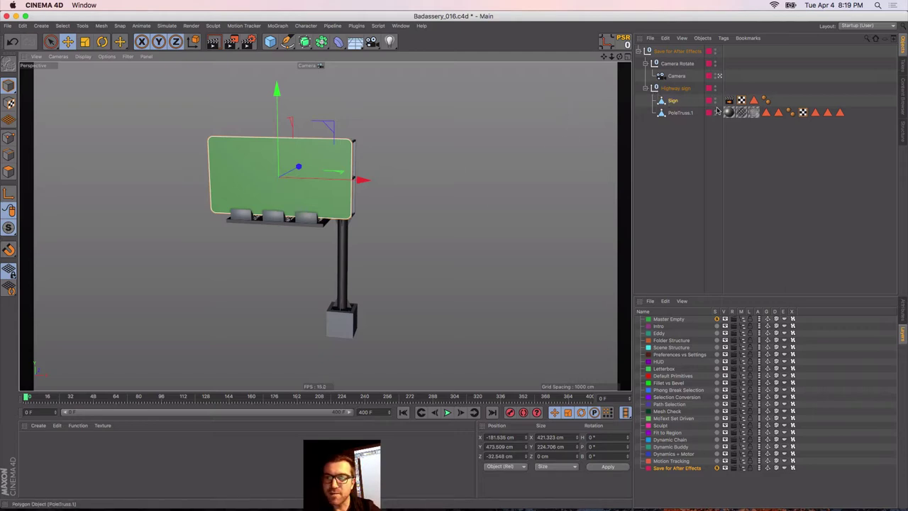
pyautogui.click(900, 317)
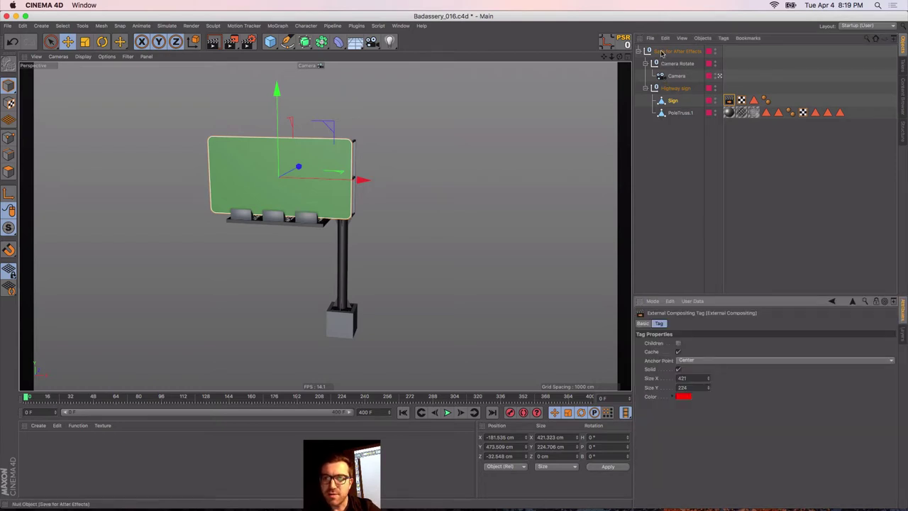
pyautogui.click(662, 101)
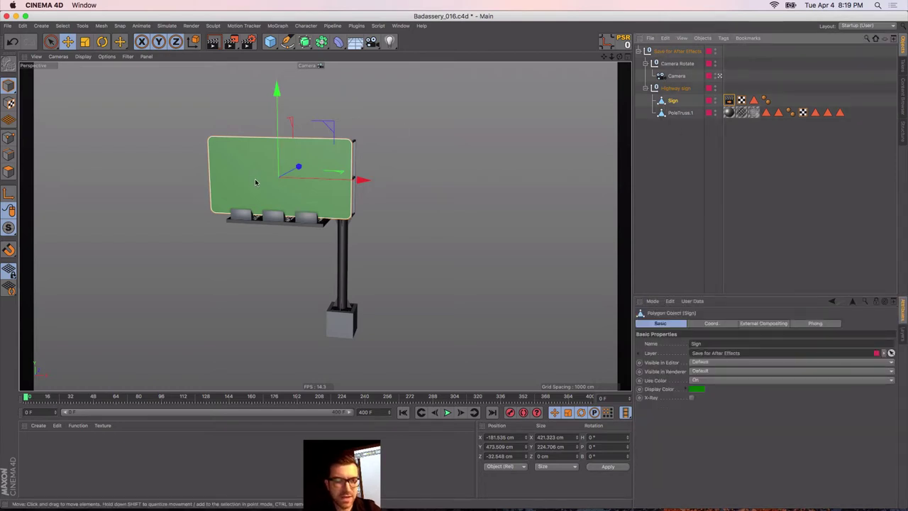
pyautogui.keyDown('alt'); pyautogui.moveTo(243, 168); pyautogui.dragTo(282, 169, button='right'); pyautogui.keyUp('alt')
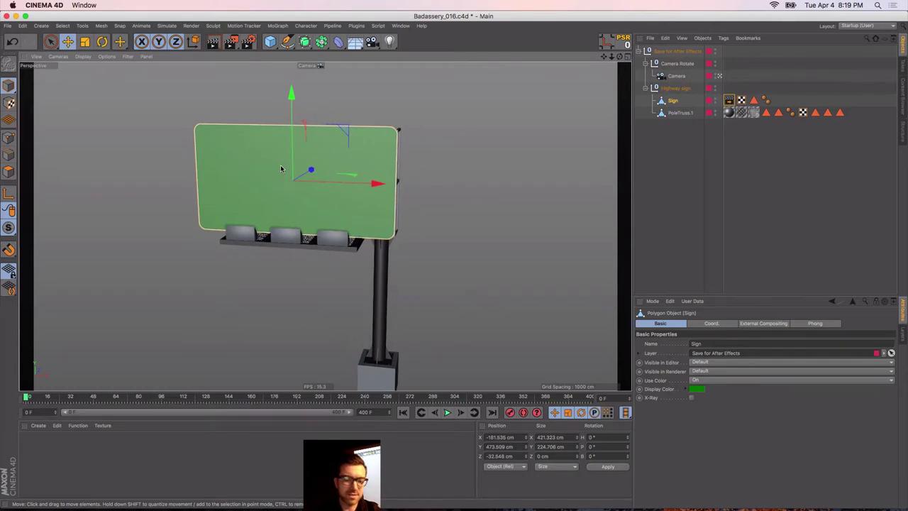
pyautogui.scroll(-2, 284, 168)
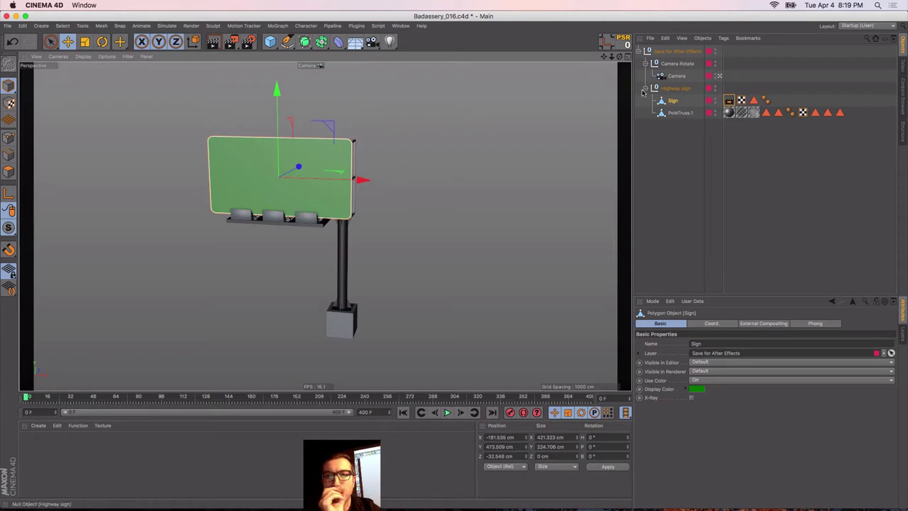
# Show the Sign's External Compositing tag settings and look through the CINEMA 4D tags available for the object
pyautogui.click(731, 100)
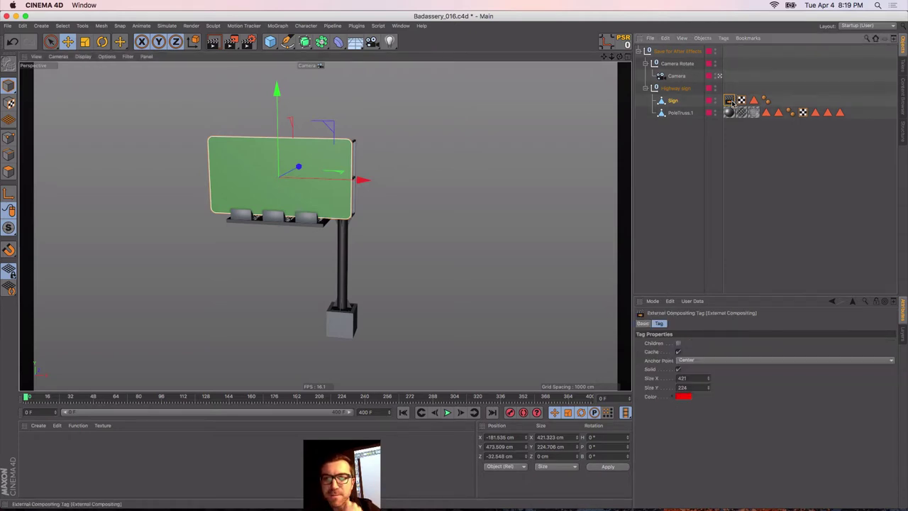
pyautogui.rightClick(667, 106)
pyautogui.moveTo(708, 110)
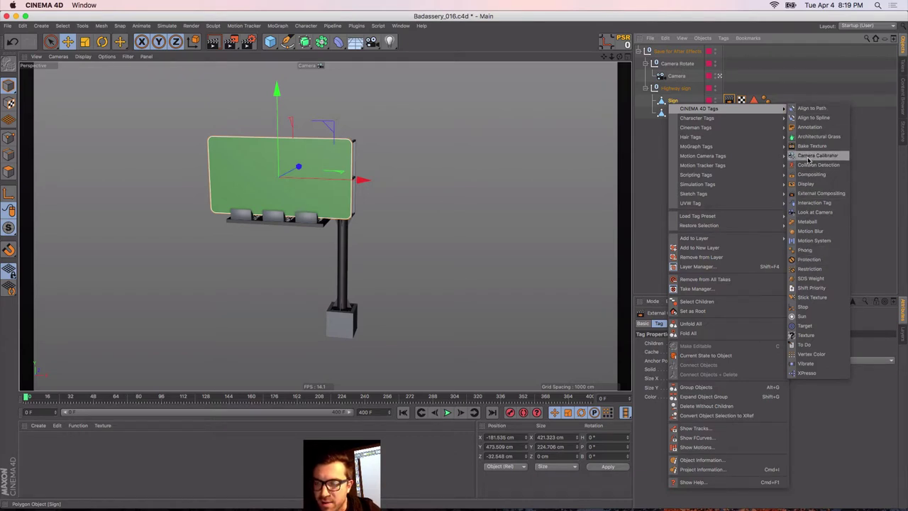
pyautogui.click(733, 90)
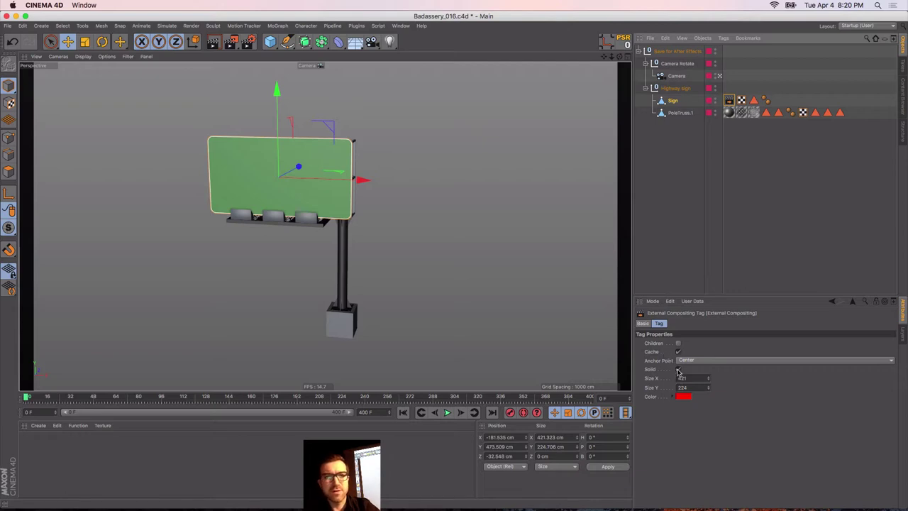
# Compare the External Compositing tag's Size X and Size Y with the Sign's object dimensions, and clear the selection
pyautogui.doubleClick(683, 378)
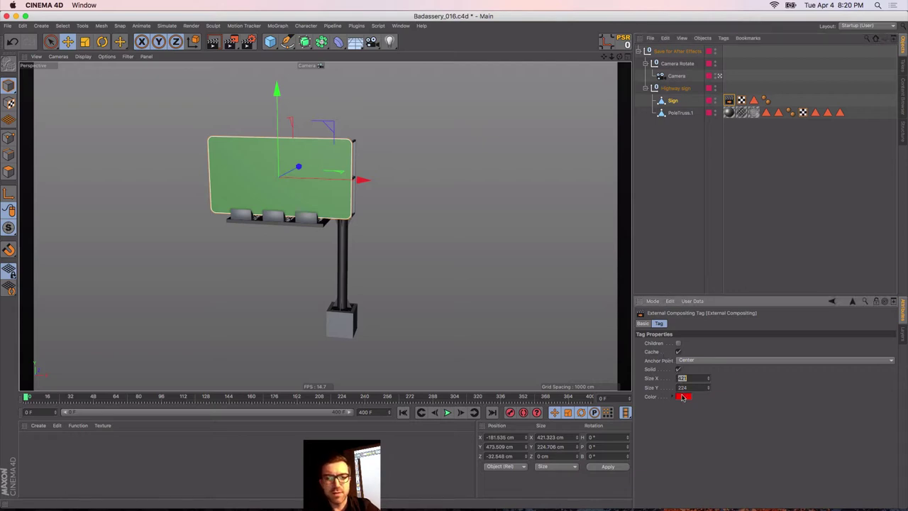
pyautogui.doubleClick(685, 388)
pyautogui.doubleClick(683, 379)
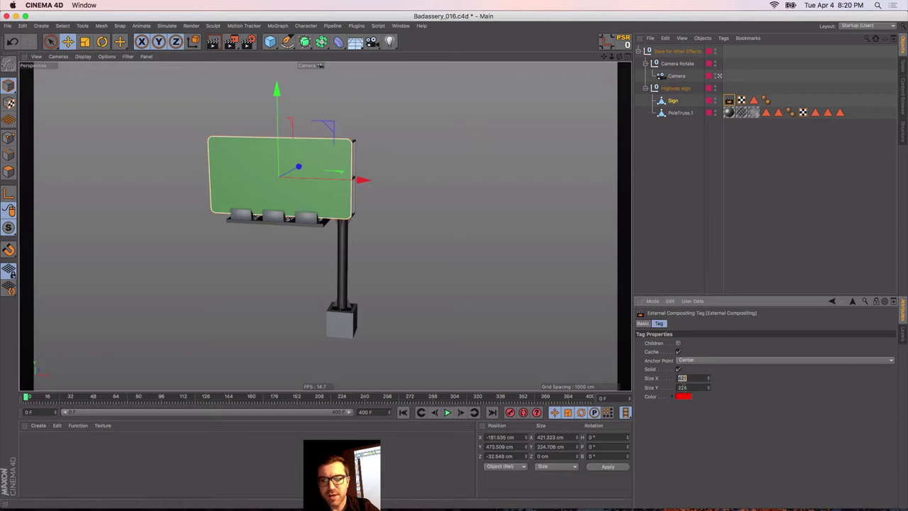
pyautogui.click(661, 104)
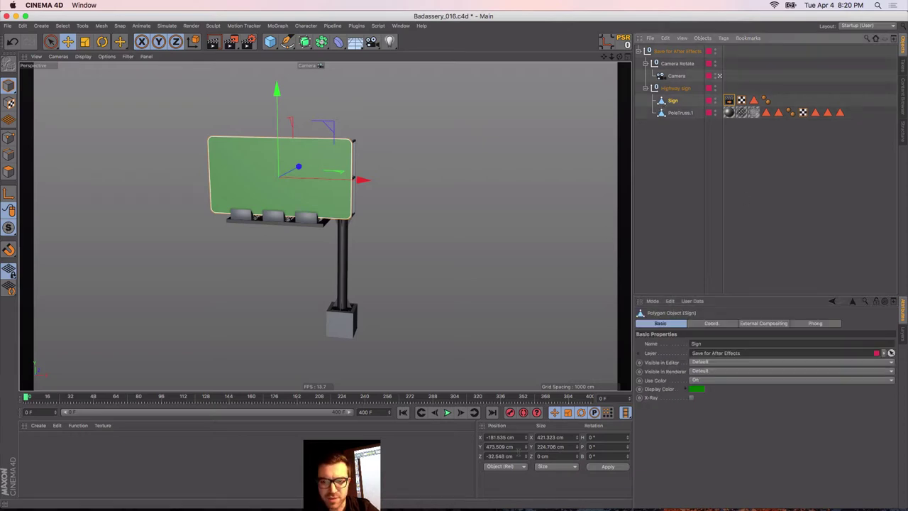
pyautogui.doubleClick(539, 437)
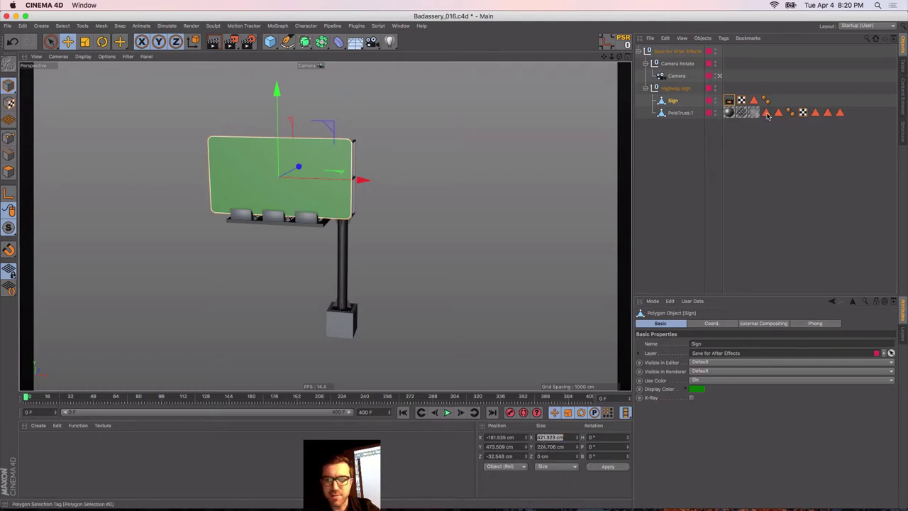
pyautogui.click(728, 101)
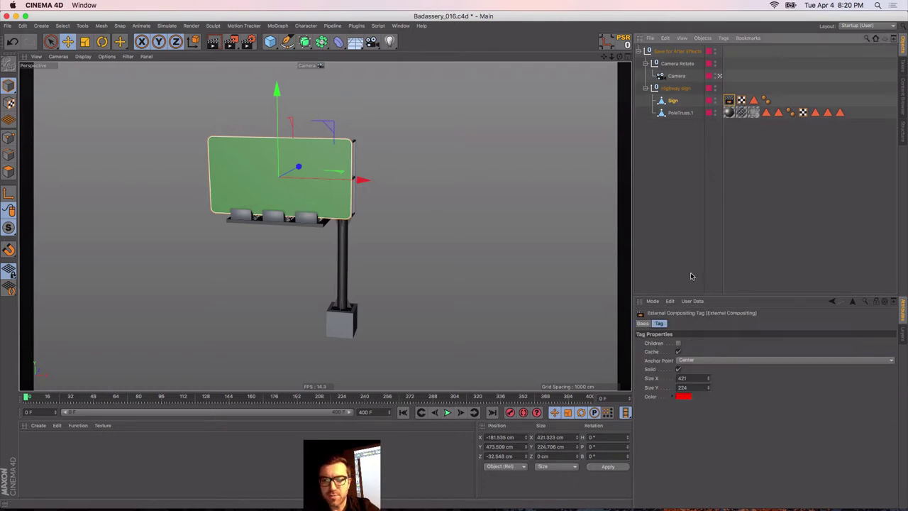
pyautogui.moveTo(679, 378); pyautogui.dragTo(682, 378)
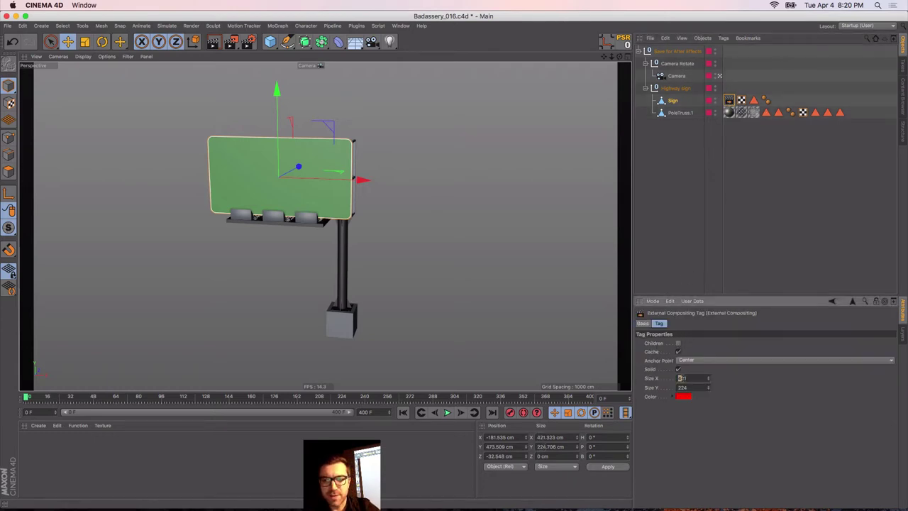
pyautogui.click(668, 269)
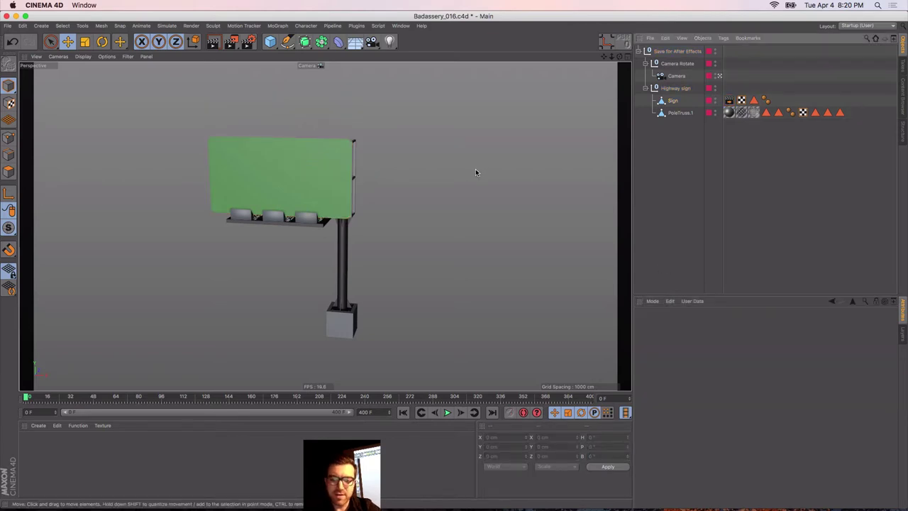
# In the render settings' Save options, enable saving the Compositing Project File with After Effects as the target application
pyautogui.press('super+b')
pyautogui.moveTo(426, 40); pyautogui.dragTo(355, 135)
pyautogui.click(230, 172)
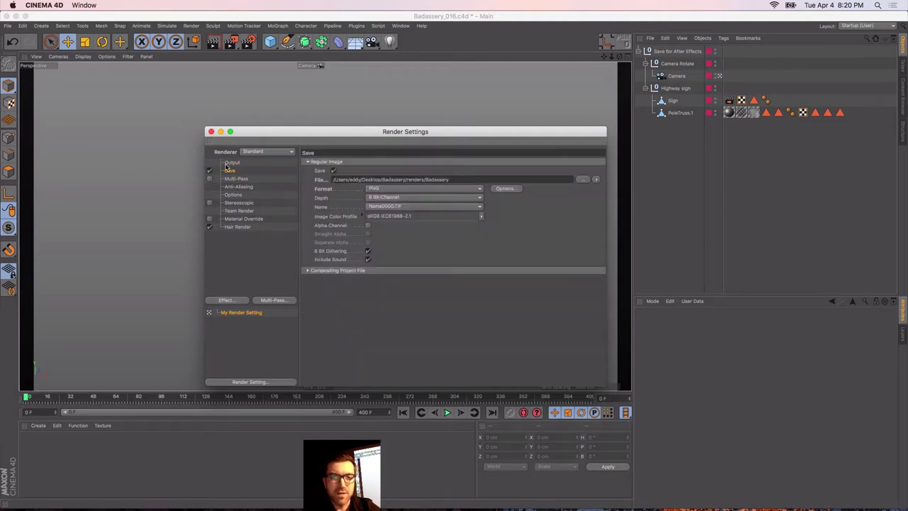
pyautogui.click(328, 273)
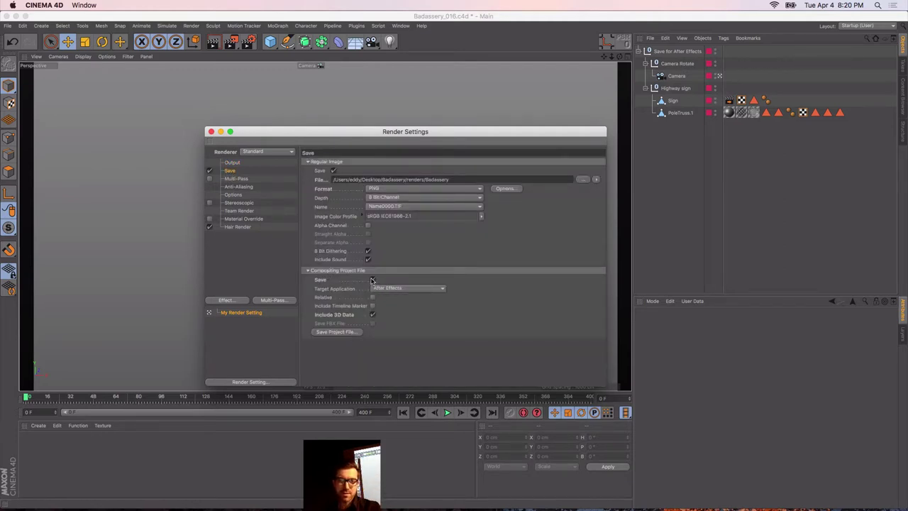
pyautogui.click(372, 279)
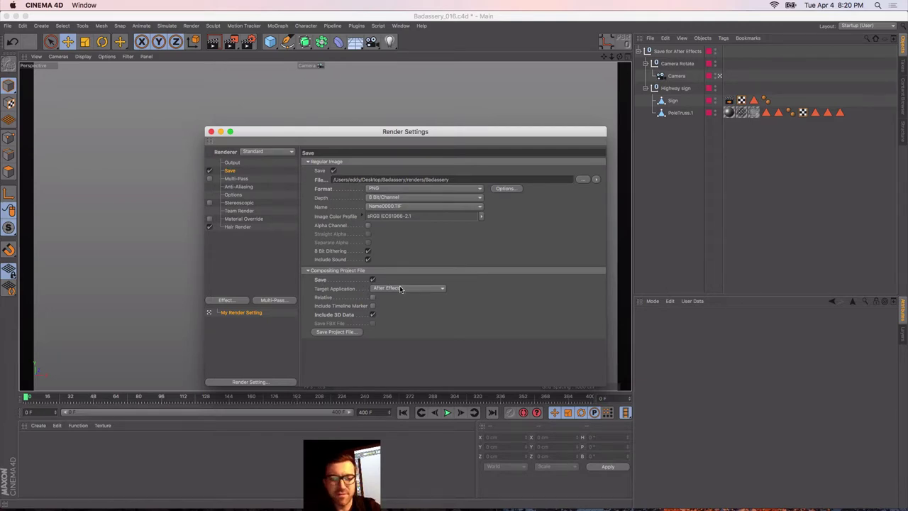
pyautogui.click(401, 289)
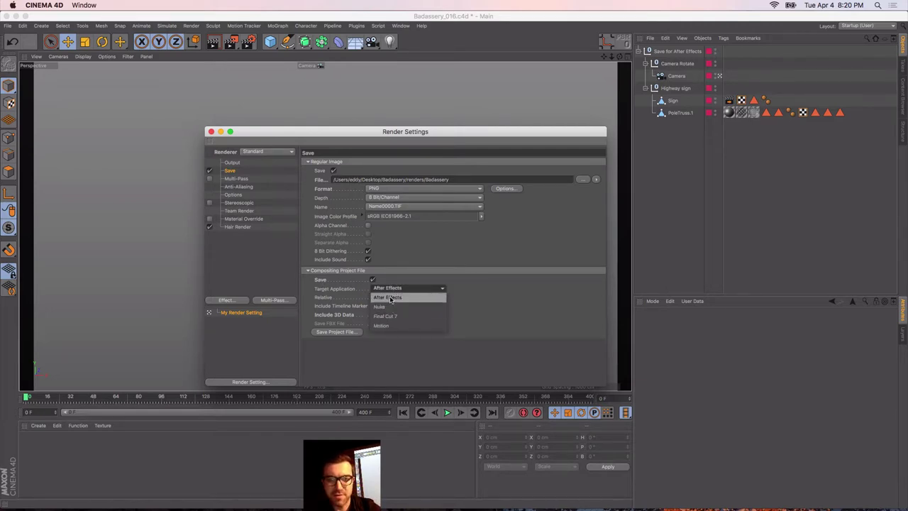
pyautogui.click(391, 298)
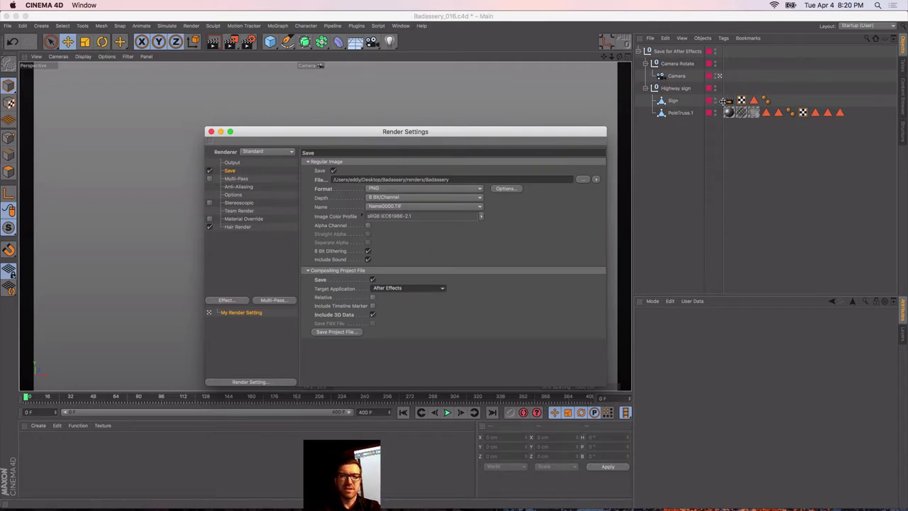
# Save the compositing project file as Badassery_016.aec in the Badassery project's ae folder
pyautogui.click(327, 336)
pyautogui.click(417, 137)
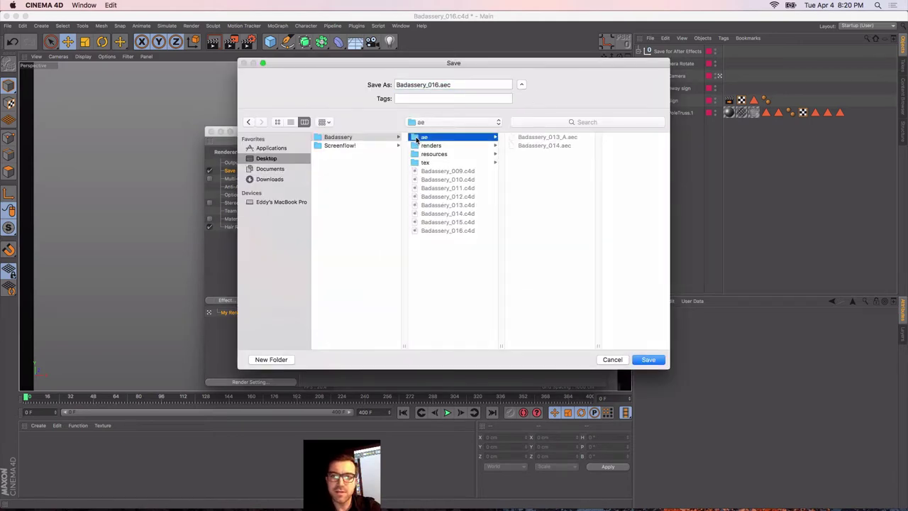
pyautogui.click(452, 86)
pyautogui.press('Return')
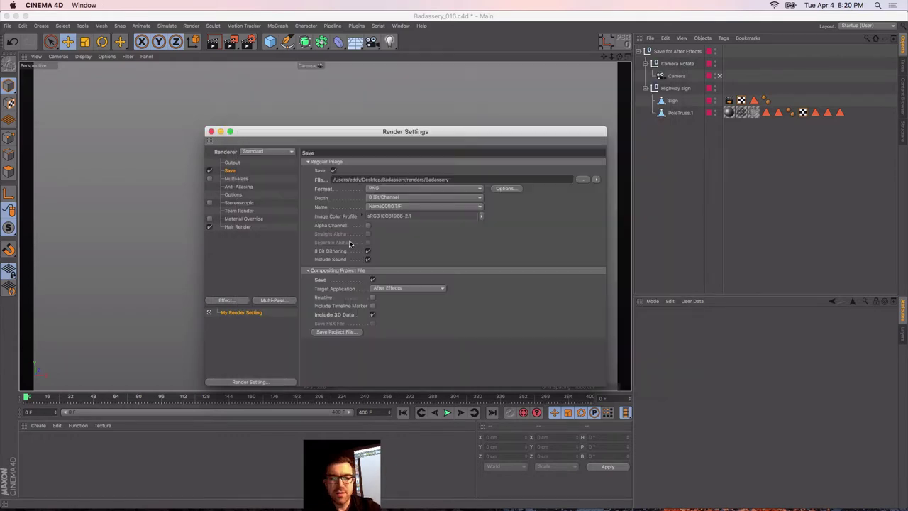
# Bring up After Effects, switch to Finder, and open the Exchange Plugins folder of CINEMA 4D R18 under Applications/MAXON
pyautogui.moveTo(440, 508)
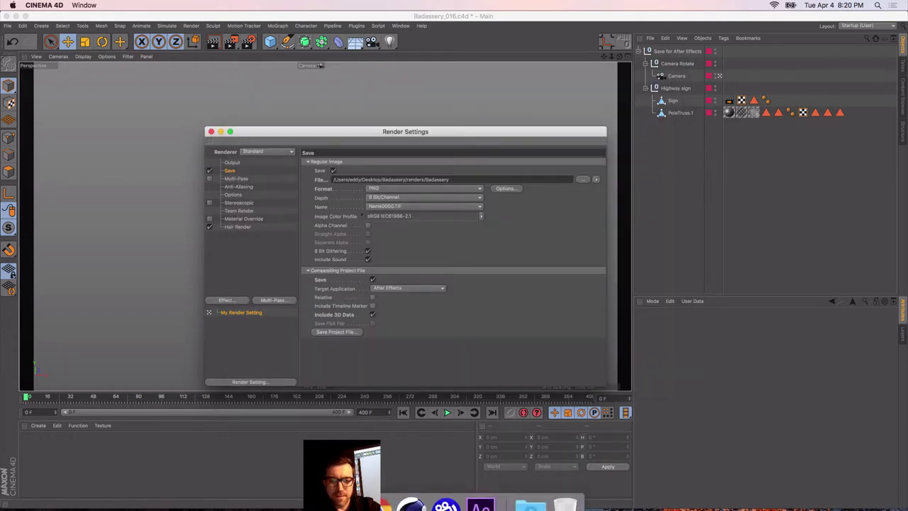
pyautogui.click(480, 490)
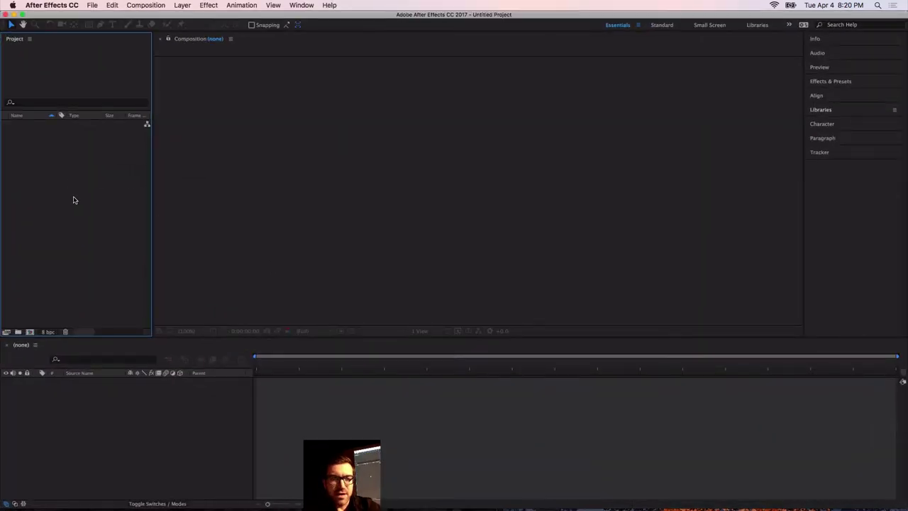
pyautogui.moveTo(294, 510)
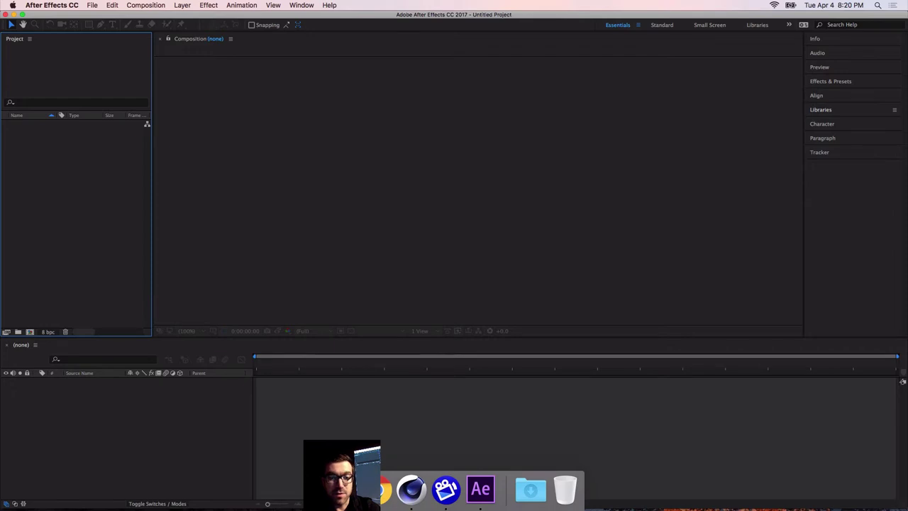
pyautogui.click(342, 489)
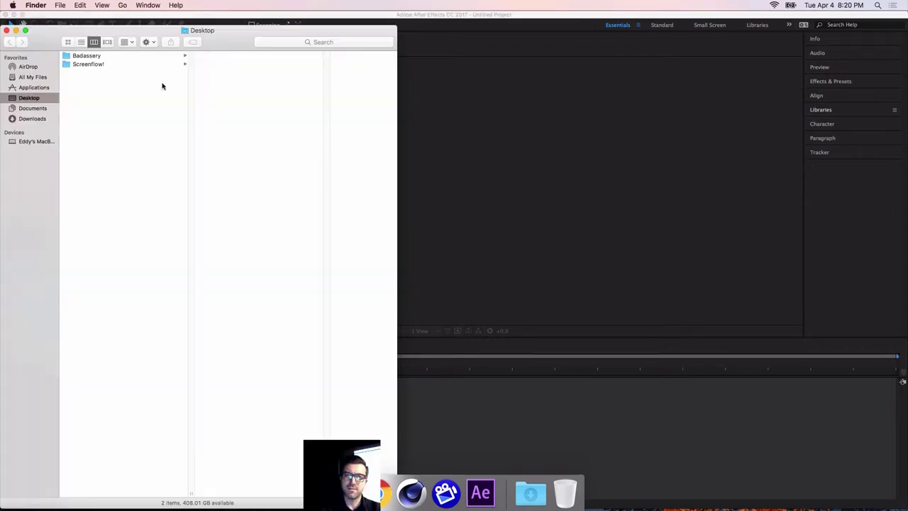
pyautogui.moveTo(227, 44); pyautogui.dragTo(281, 30)
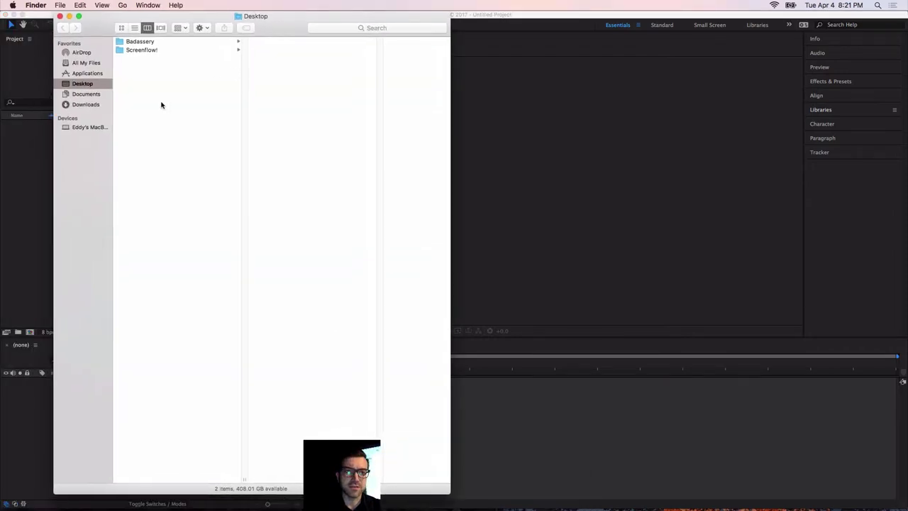
pyautogui.click(77, 73)
pyautogui.click(130, 136)
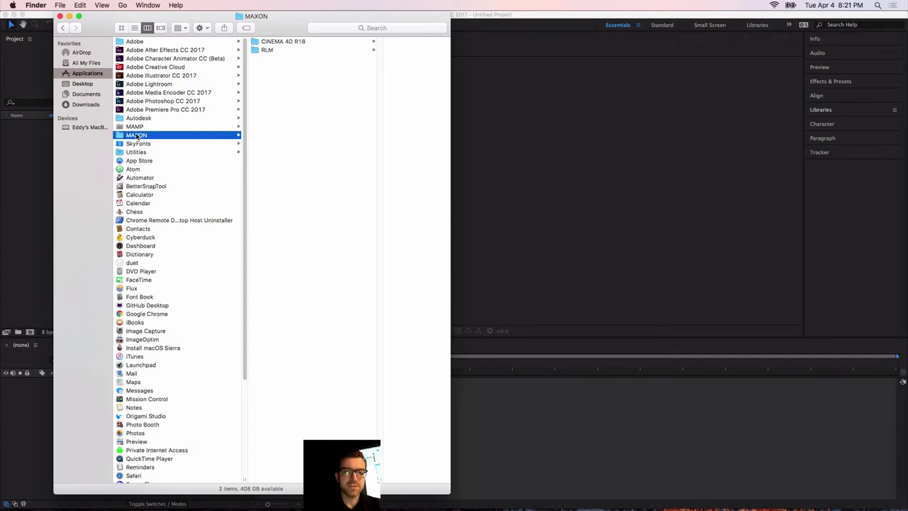
pyautogui.press('Right')
pyautogui.press('Right')
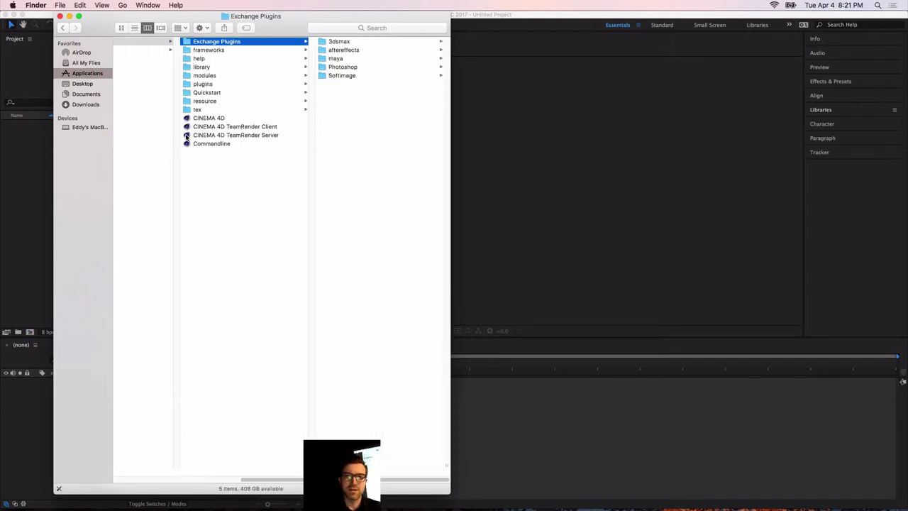
pyautogui.moveTo(374, 20); pyautogui.dragTo(387, 2)
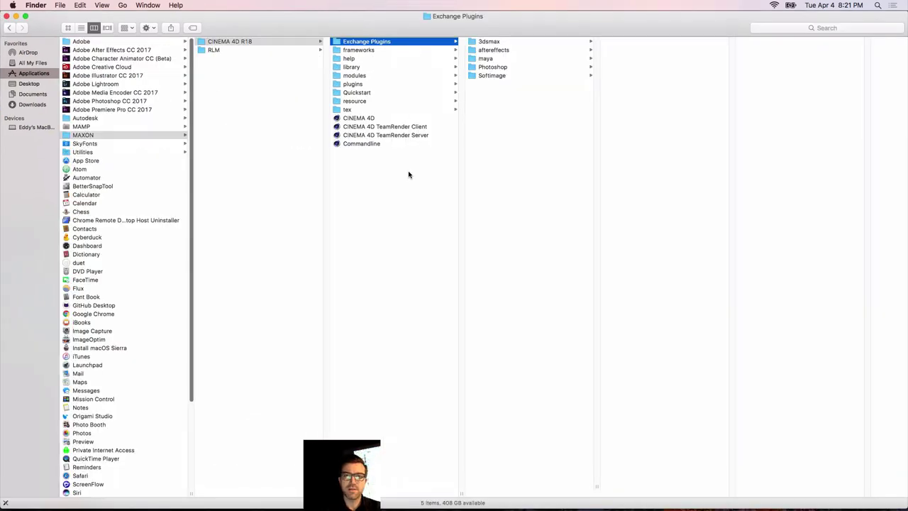
# Locate C4DImporter.plugin in the aftereffects exchange plugins under Importer/OSX/CS_CC/C4DImporter-OSX, fitting the folder columns to show the full path
pyautogui.press('Right')
pyautogui.press('Down')
pyautogui.press('Right')
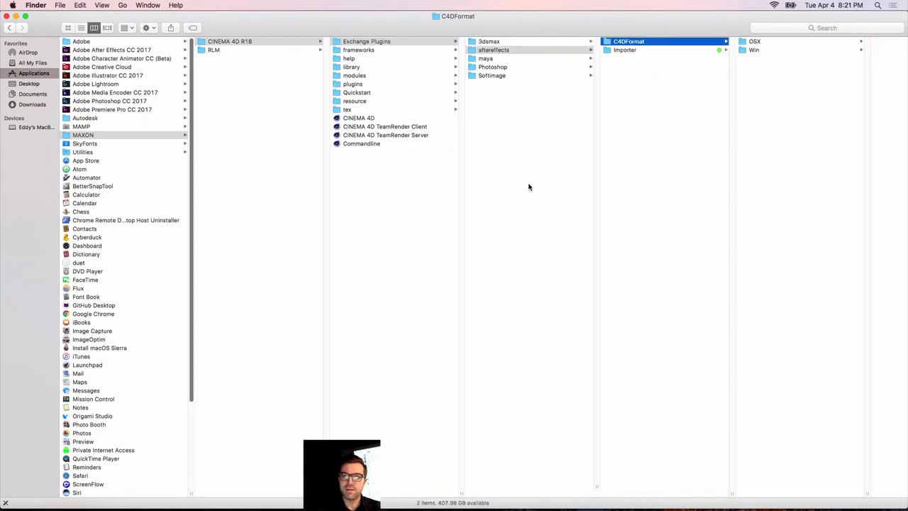
pyautogui.press('Down')
pyautogui.press('Right')
pyautogui.press('Right')
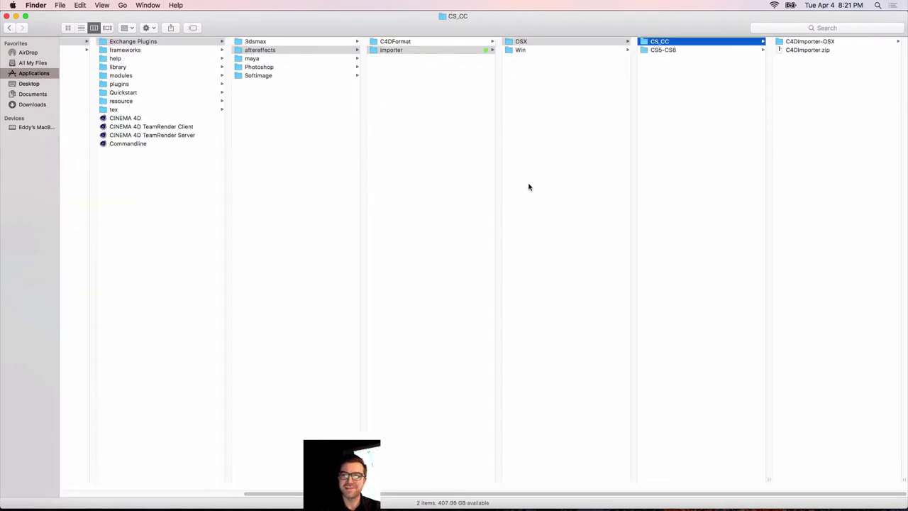
pyautogui.press('Right')
pyautogui.press('Right')
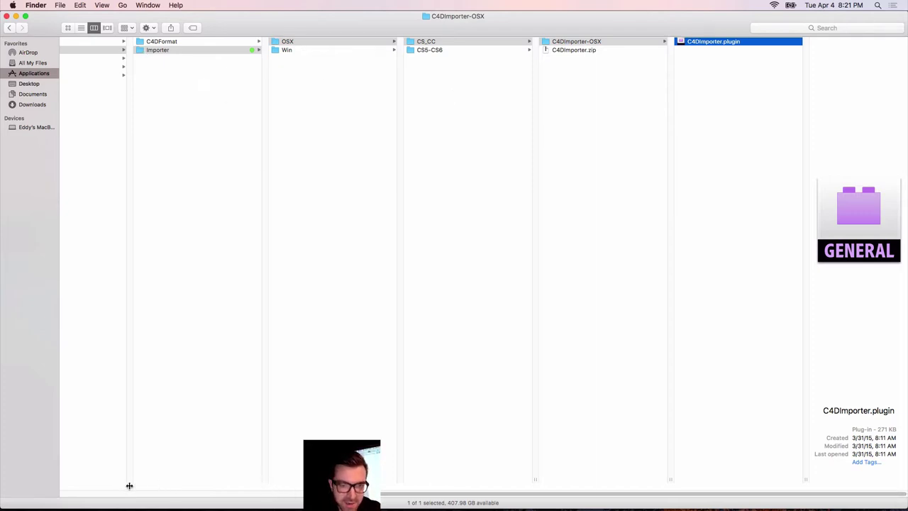
pyautogui.keyDown('alt'); pyautogui.moveTo(129, 485); pyautogui.dragTo(79, 477); pyautogui.keyUp('alt')
pyautogui.moveTo(350, 493); pyautogui.dragTo(117, 498)
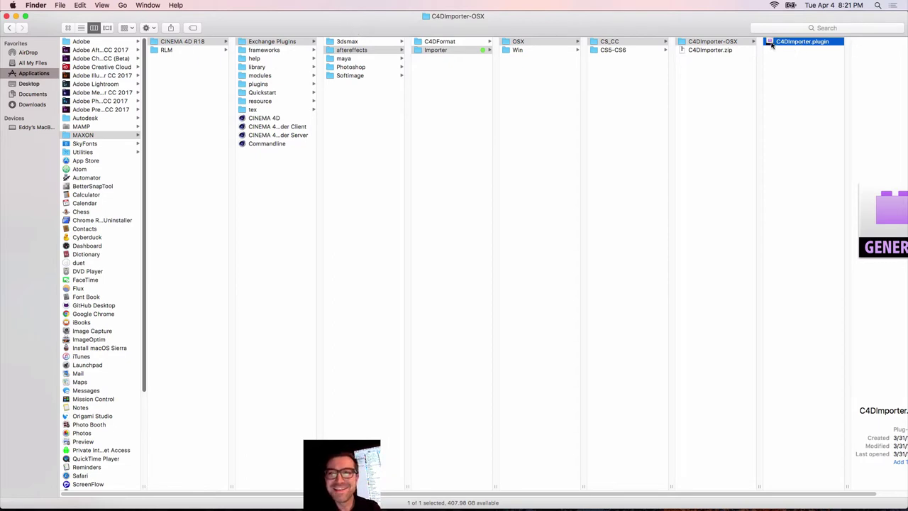
pyautogui.hscroll(4, 772, 46)
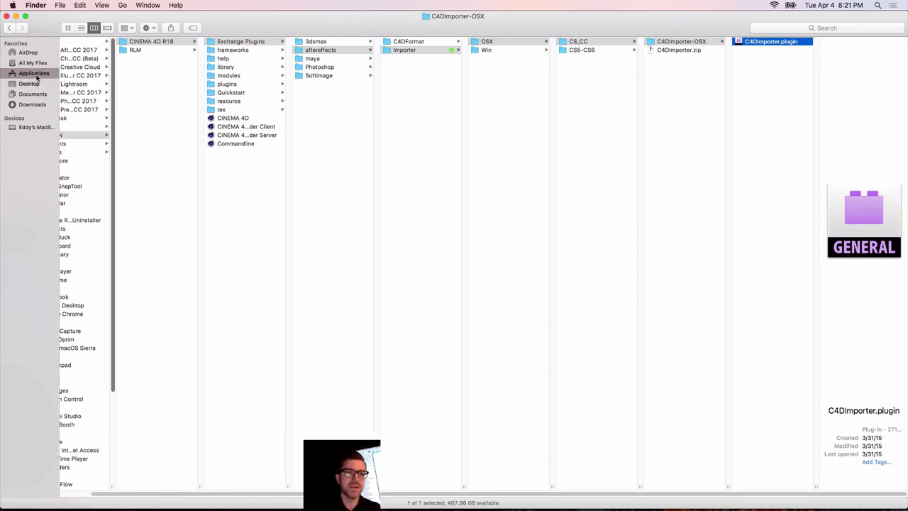
# Find C4DImporter.plugin in the Plug-ins/Format folder of Adobe After Effects CC 2017, and close the Finder window
pyautogui.click(35, 74)
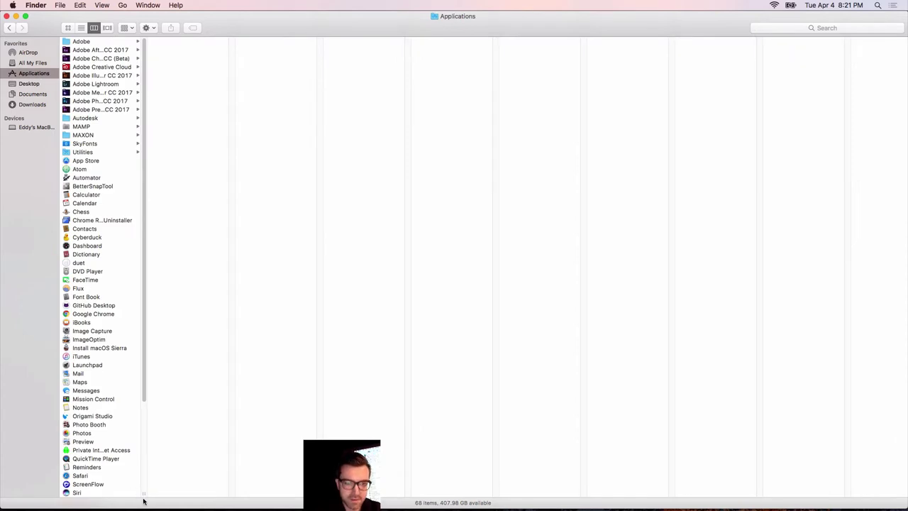
pyautogui.moveTo(144, 493); pyautogui.dragTo(186, 493)
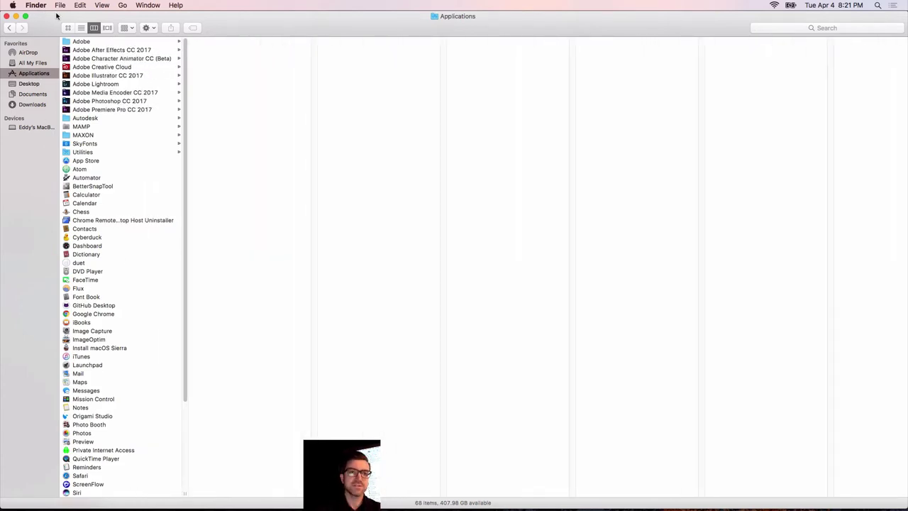
pyautogui.click(66, 49)
pyautogui.press('Right')
pyautogui.press('Right')
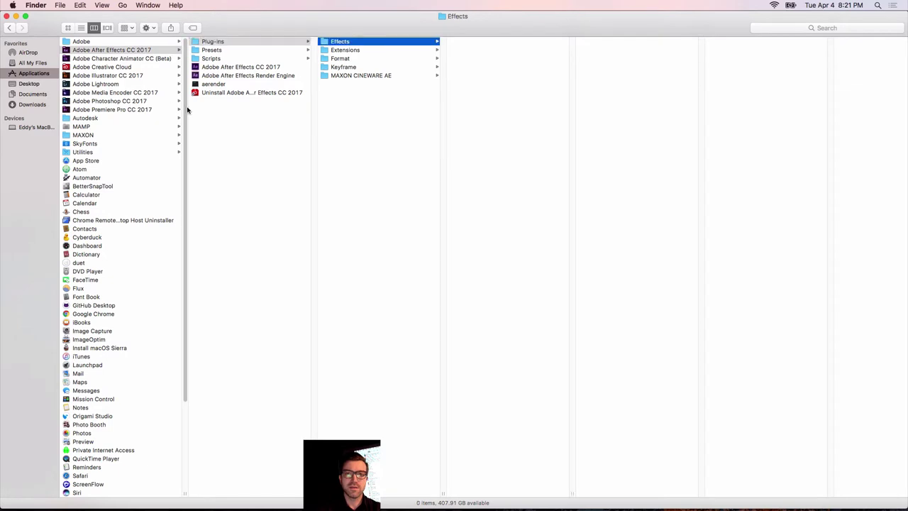
pyautogui.press('Down')
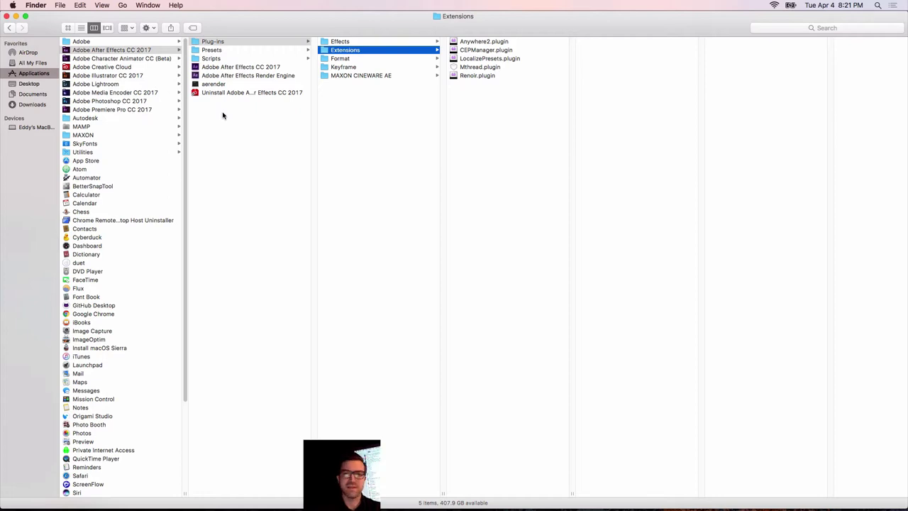
pyautogui.click(328, 60)
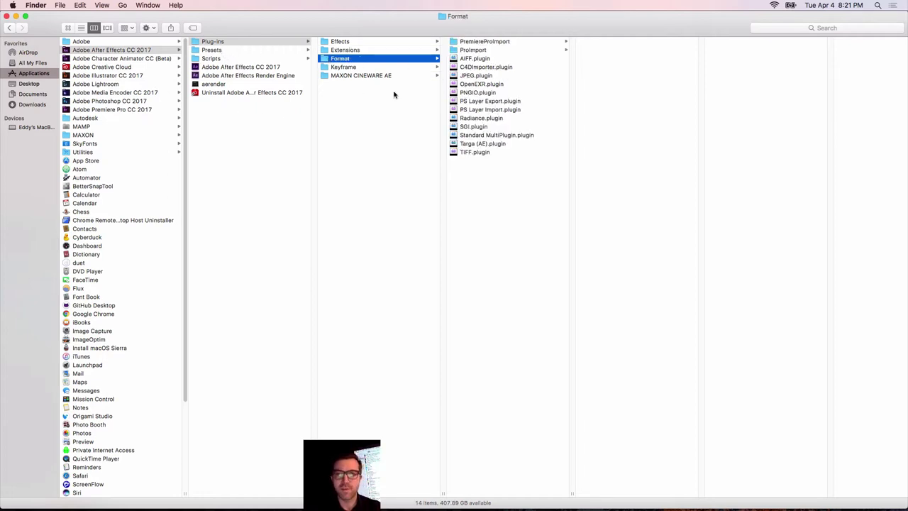
pyautogui.click(468, 67)
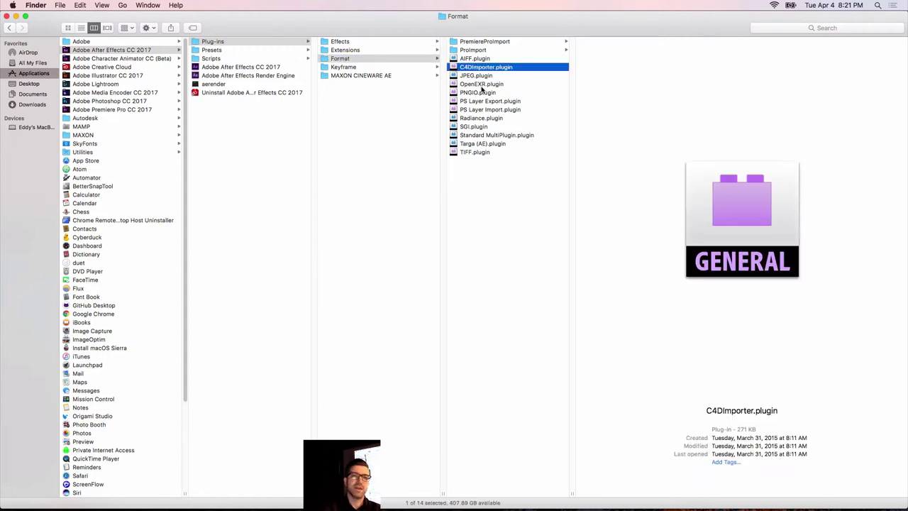
pyautogui.click(6, 15)
# Import Badassery_016.aec from the ae folder into the empty After Effects project
pyautogui.click(114, 208)
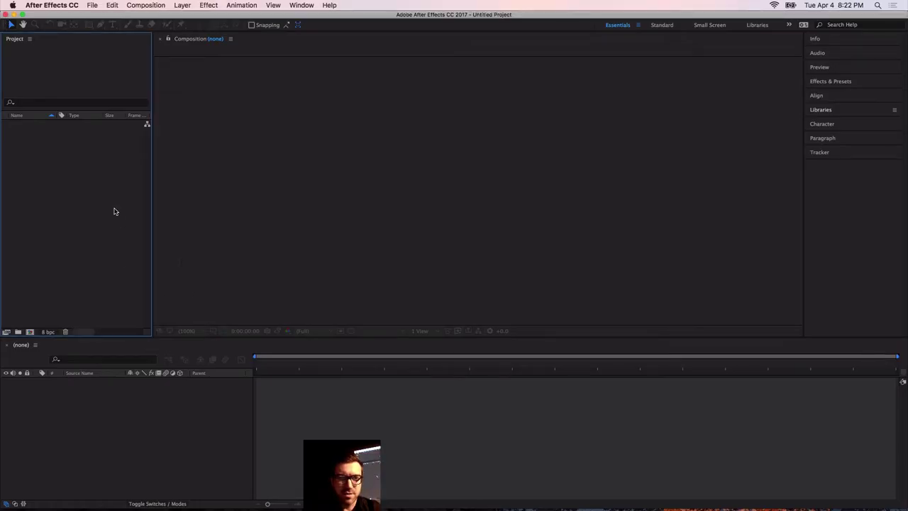
pyautogui.doubleClick(115, 212)
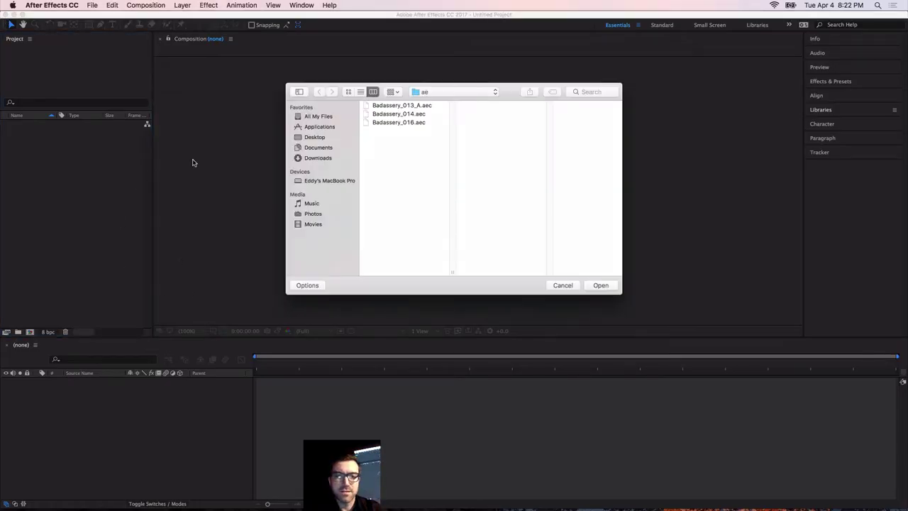
pyautogui.doubleClick(367, 124)
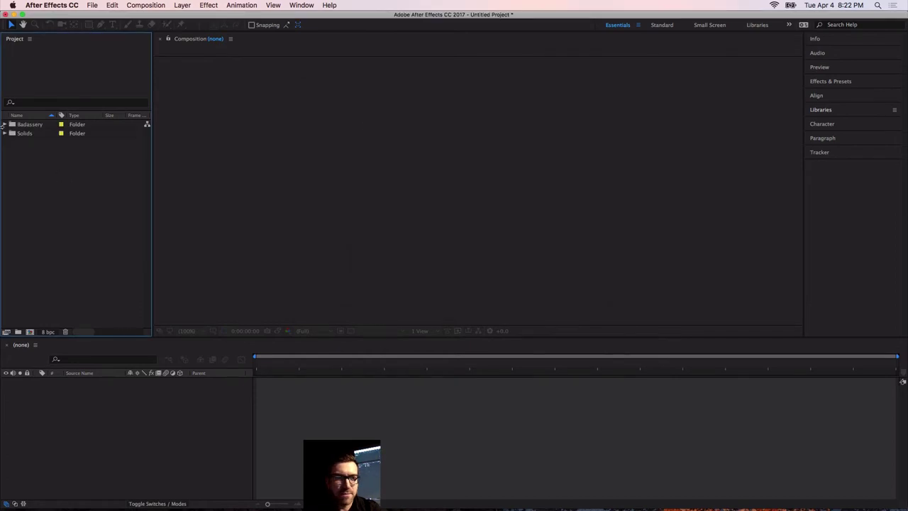
# Expand the imported Solids and Badassery folders and inspect the Sign solid and the PNG placeholder
pyautogui.click(5, 133)
pyautogui.click(24, 143)
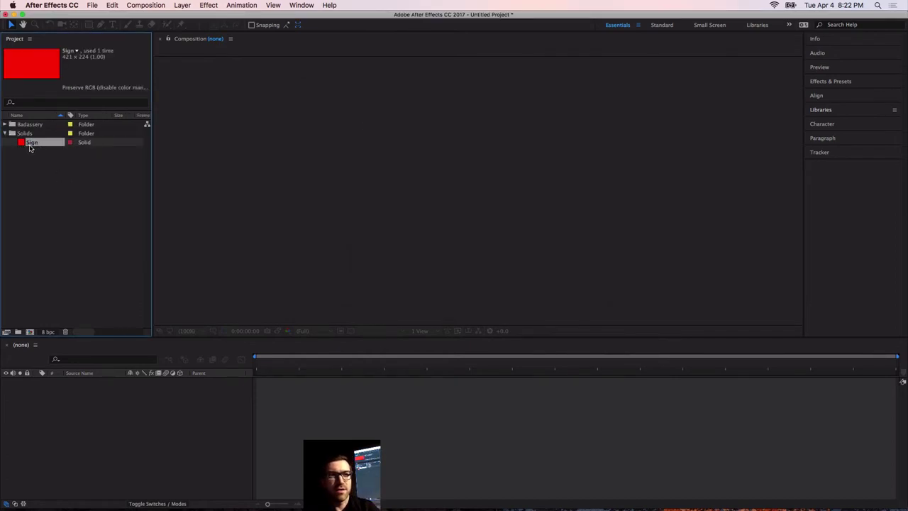
pyautogui.click(5, 125)
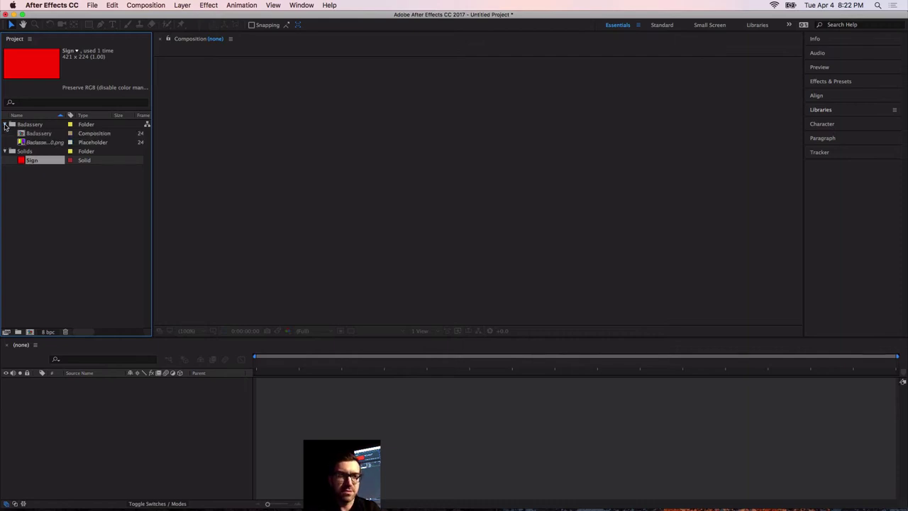
pyautogui.click(24, 144)
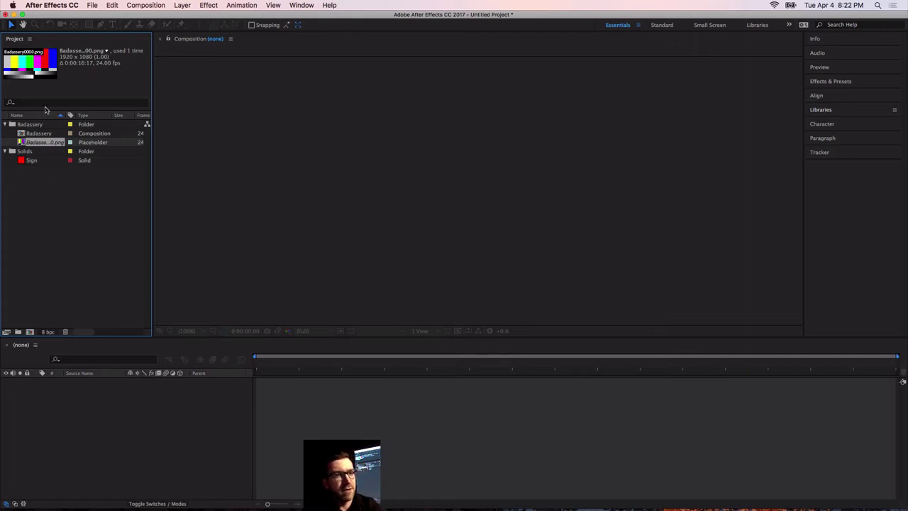
# Open the Badassery composition and scrub its timeline to preview the imported scene, returning to the first frame
pyautogui.doubleClick(41, 135)
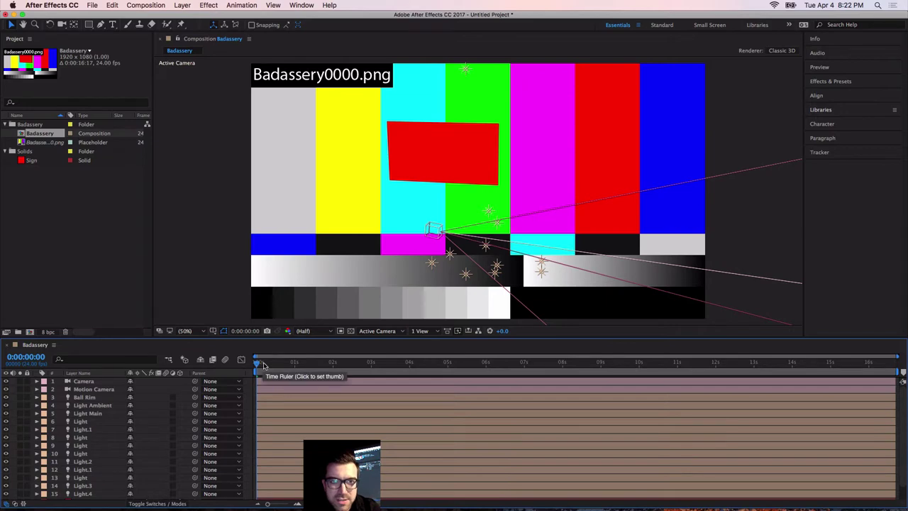
pyautogui.click(262, 364)
pyautogui.moveTo(263, 366)
pyautogui.mouseDown()
pyautogui.moveTo(578, 317)
pyautogui.moveTo(904, 285)
pyautogui.moveTo(629, 343)
pyautogui.moveTo(446, 369)
pyautogui.moveTo(246, 362)
pyautogui.mouseUp()
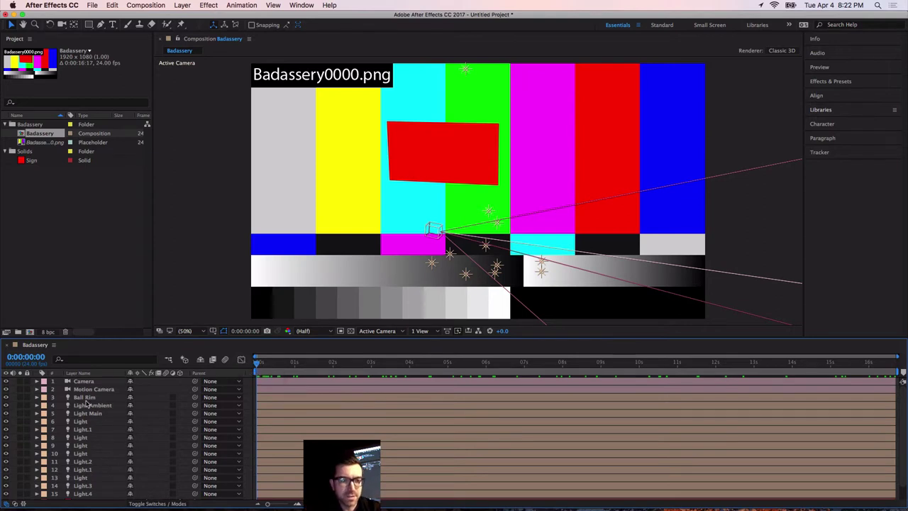
# Delete all light layers from Ball Rim through Light.4, along with the Motion Camera layer
pyautogui.click(88, 397)
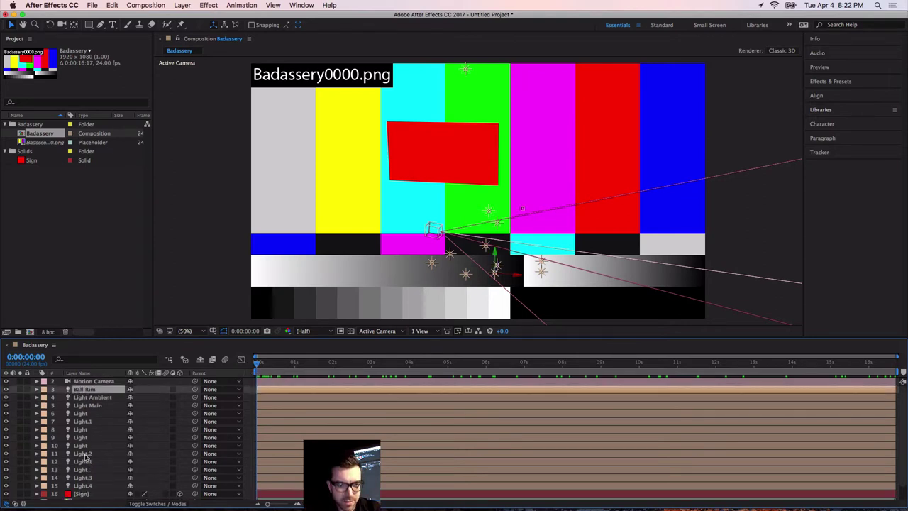
pyautogui.scroll(-1, 75, 475)
pyautogui.keyDown('shift'); pyautogui.click(86, 480); pyautogui.keyUp('shift')
pyautogui.press('Delete')
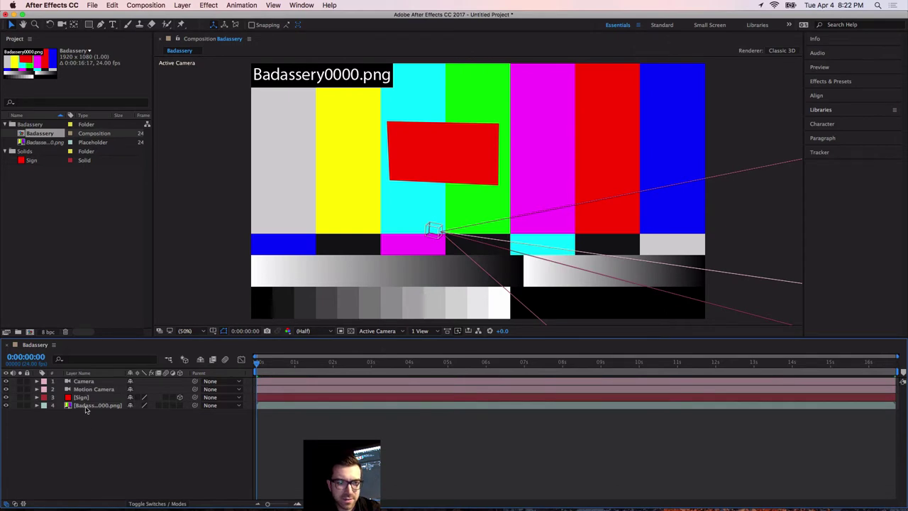
pyautogui.click(87, 388)
pyautogui.press('Delete')
# Point out the Camera and Sign layers, and delete the Badassery0000.png placeholder layer from the composition
pyautogui.click(87, 383)
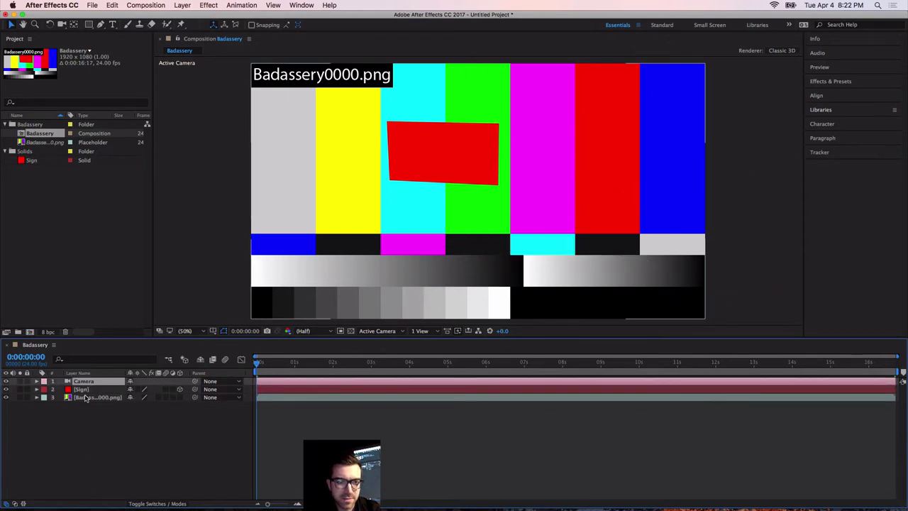
pyautogui.click(86, 390)
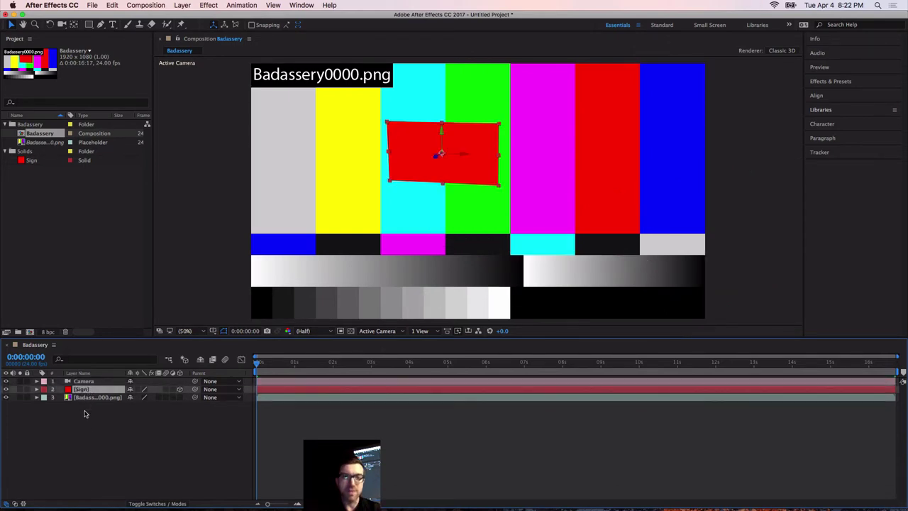
pyautogui.click(85, 413)
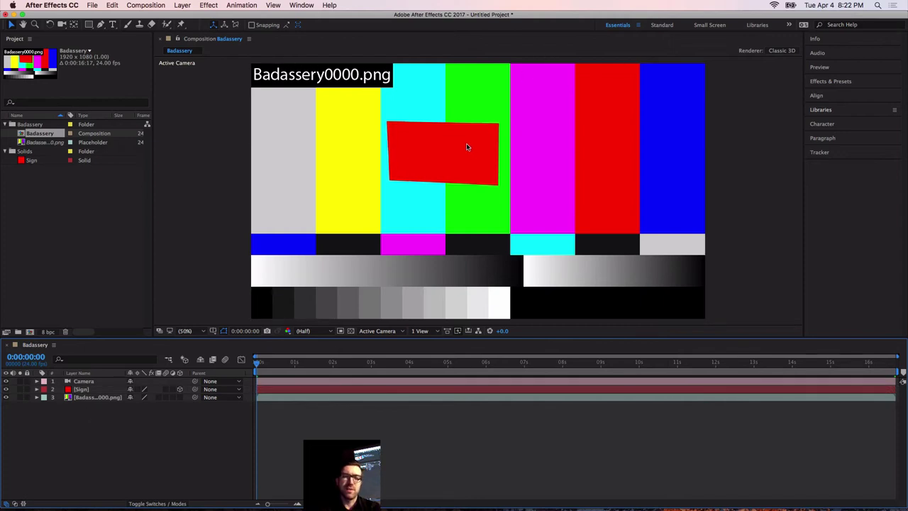
pyautogui.click(83, 397)
pyautogui.press('Delete')
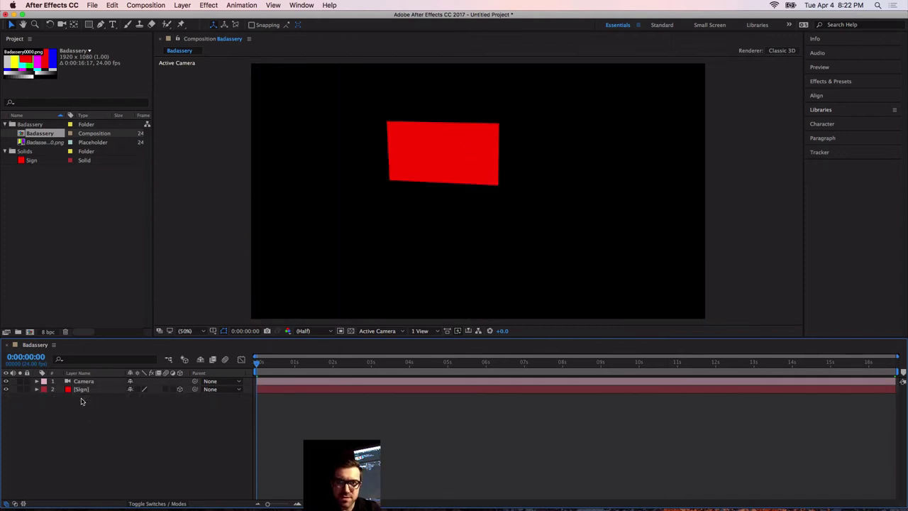
# Scrub the timeline to preview the Sign solid's tracked motion, return to the first frame, and select the Sign layer
pyautogui.moveTo(325, 365); pyautogui.dragTo(190, 375)
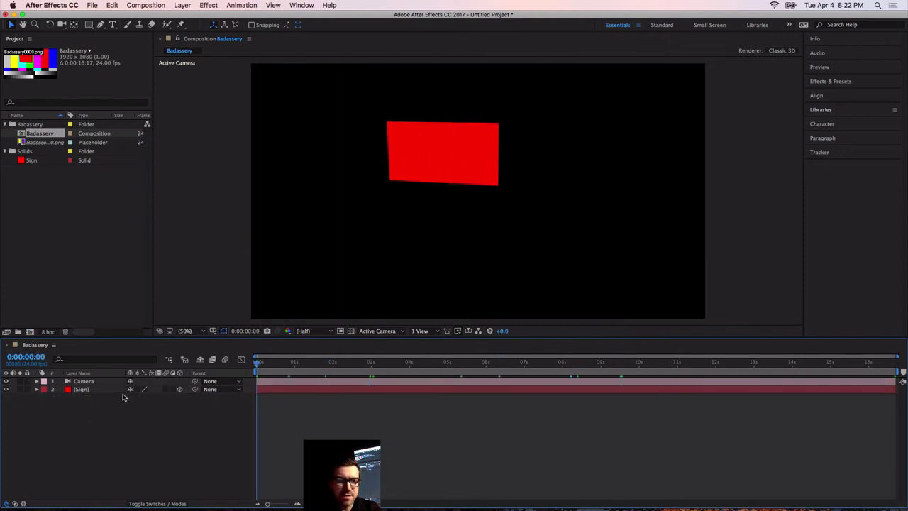
pyautogui.click(81, 390)
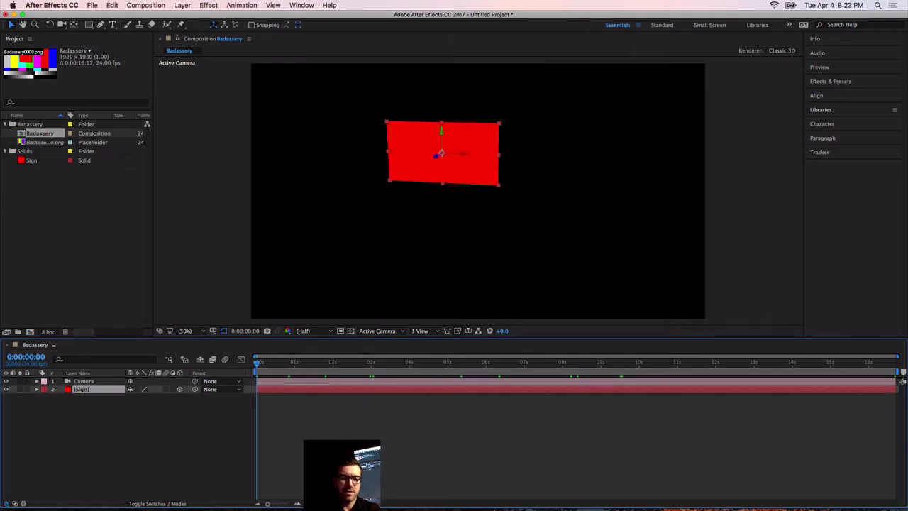
# Pre-compose the Sign layer as Sign Comp 1 and open the new composition
pyautogui.press('super+shift+c')
pyautogui.press('Return')
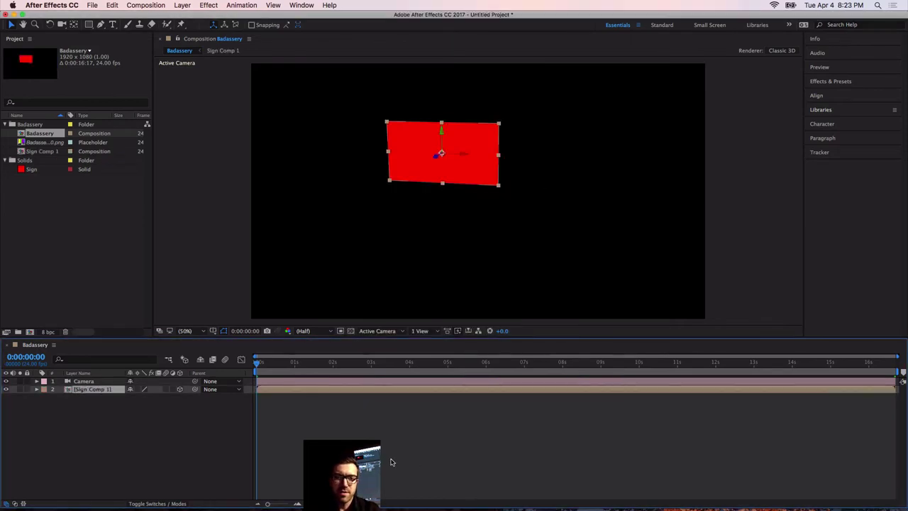
pyautogui.doubleClick(70, 390)
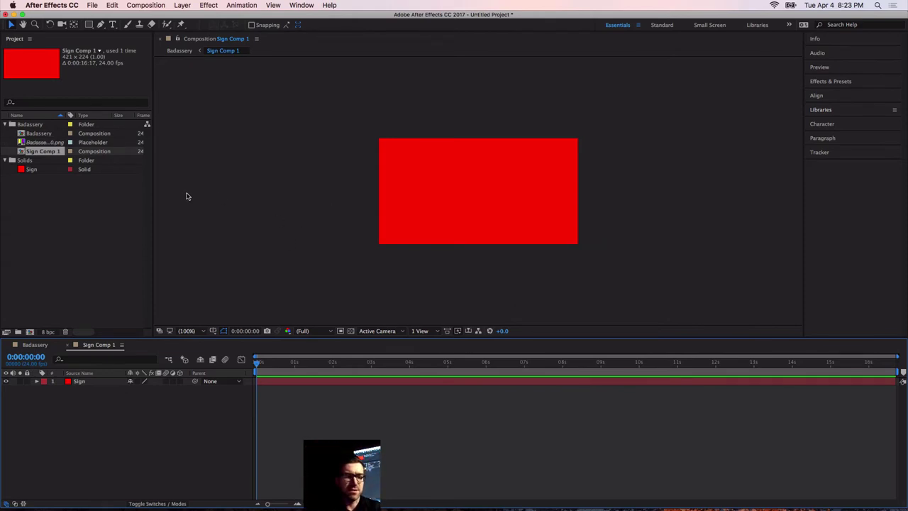
# Add the Badassery0000.png placeholder above the Sign solid in Sign Comp 1 and fit it to the composition
pyautogui.moveTo(23, 142); pyautogui.dragTo(85, 383)
pyautogui.rightClick(85, 383)
pyautogui.moveTo(169, 206)
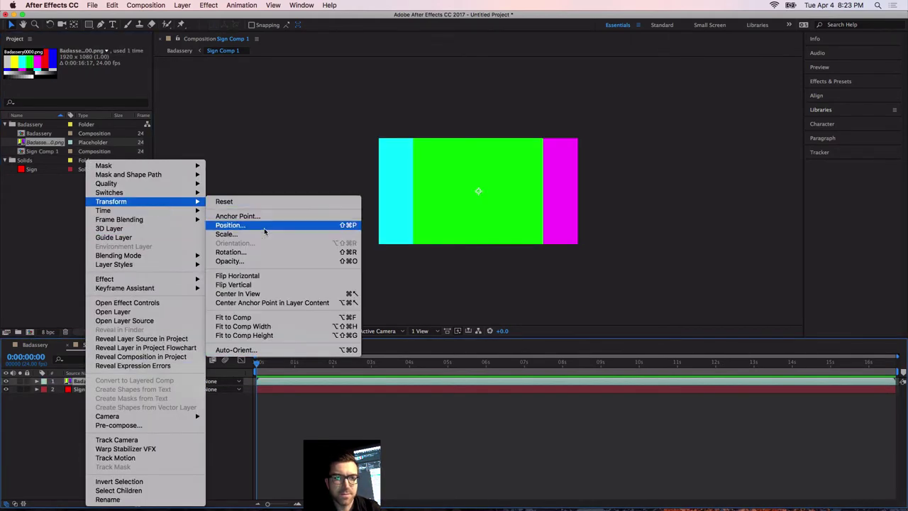
pyautogui.click(266, 317)
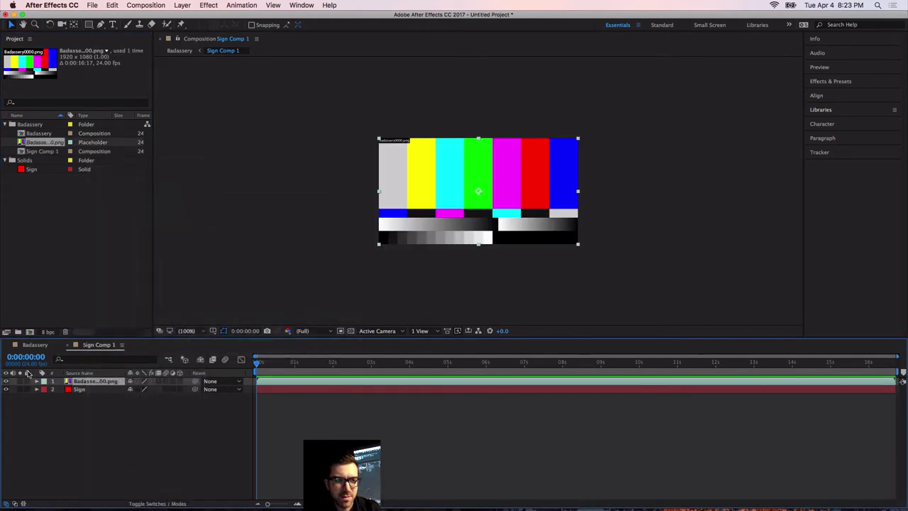
# Return to the Badassery composition and scrub its timeline to preview the placeholder image tracked onto the sign
pyautogui.click(32, 348)
pyautogui.moveTo(283, 362); pyautogui.dragTo(282, 427)
pyautogui.click(351, 408)
pyautogui.moveTo(308, 364); pyautogui.dragTo(525, 350)
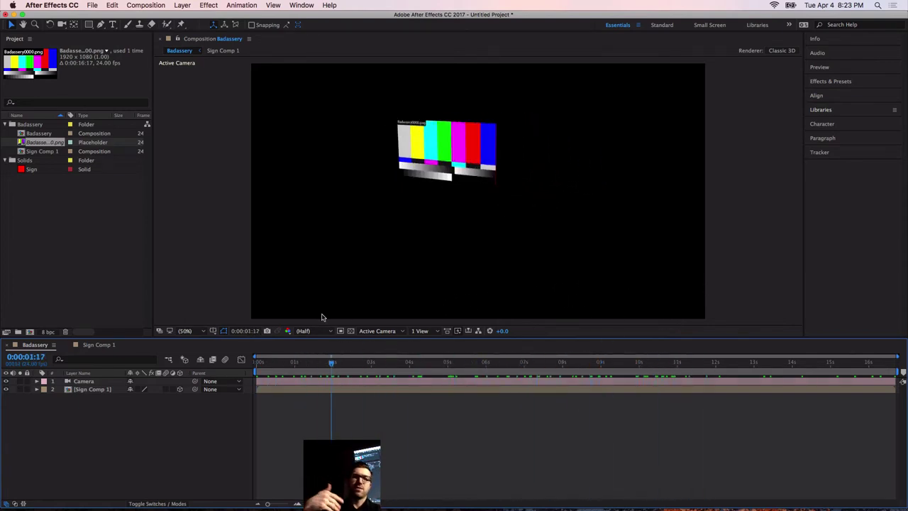
pyautogui.moveTo(602, 280); pyautogui.dragTo(269, 364)
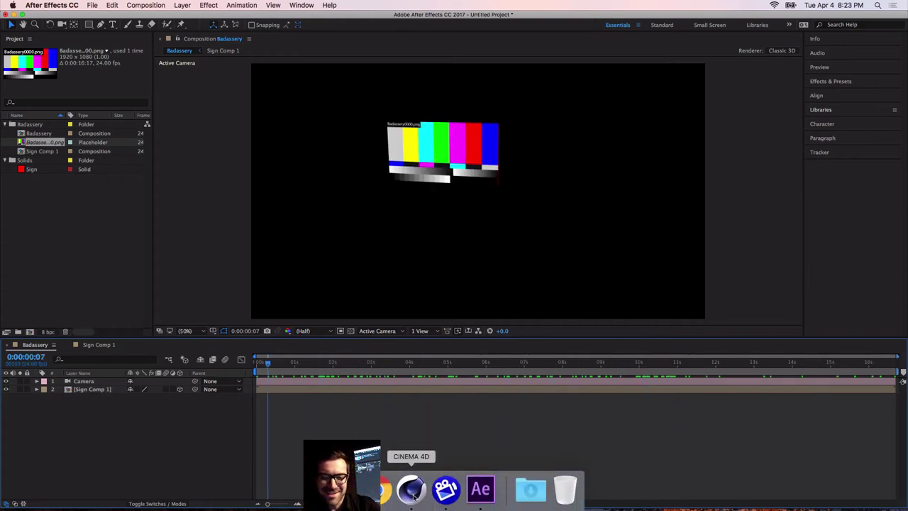
# Switch to Cinema 4D, view the scene's layer list with Render Settings closed, and bring up the compositing save settings again
pyautogui.click(411, 490)
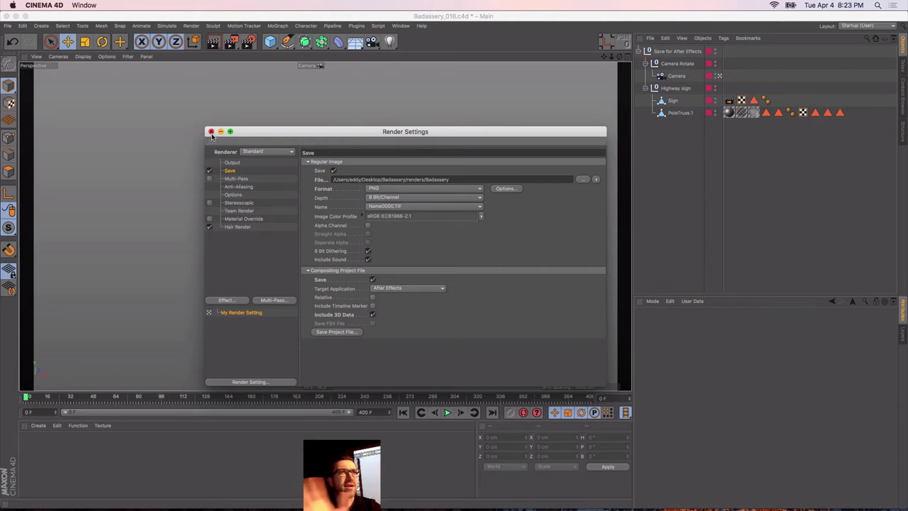
pyautogui.click(211, 132)
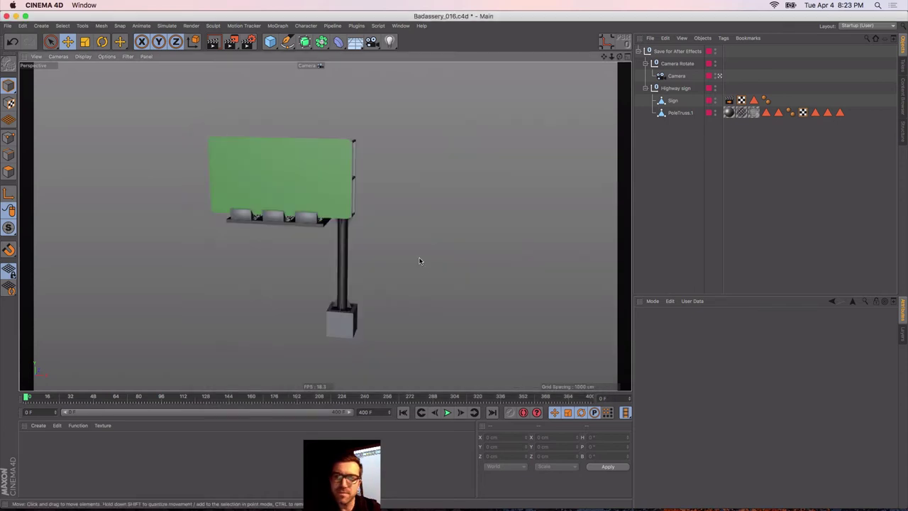
pyautogui.click(902, 335)
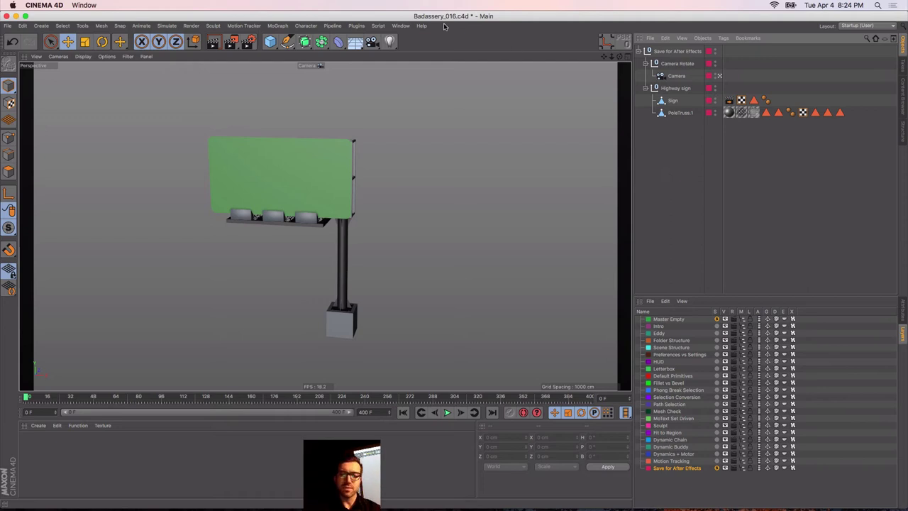
pyautogui.press('super+b')
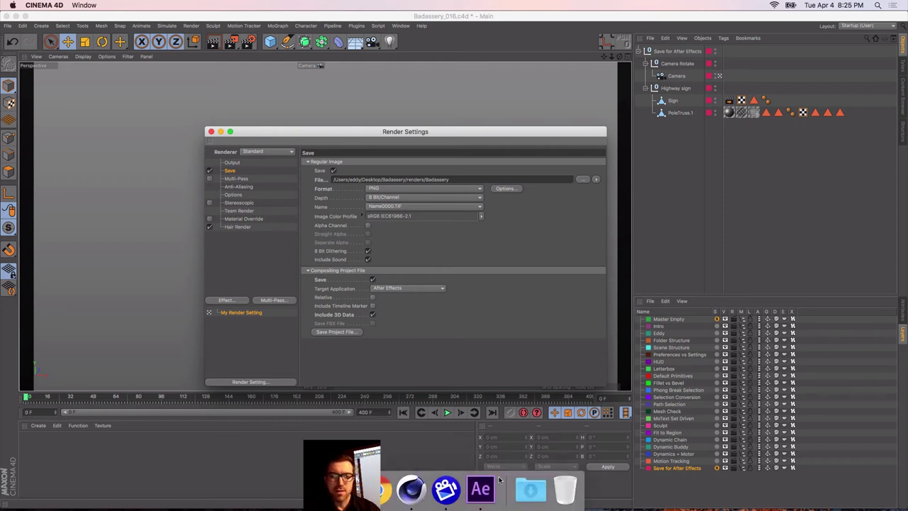
# Switch to After Effects, import Badassery_013_A.aec into the project, and expand the newly imported Badassery folder
pyautogui.click(481, 490)
pyautogui.click(46, 222)
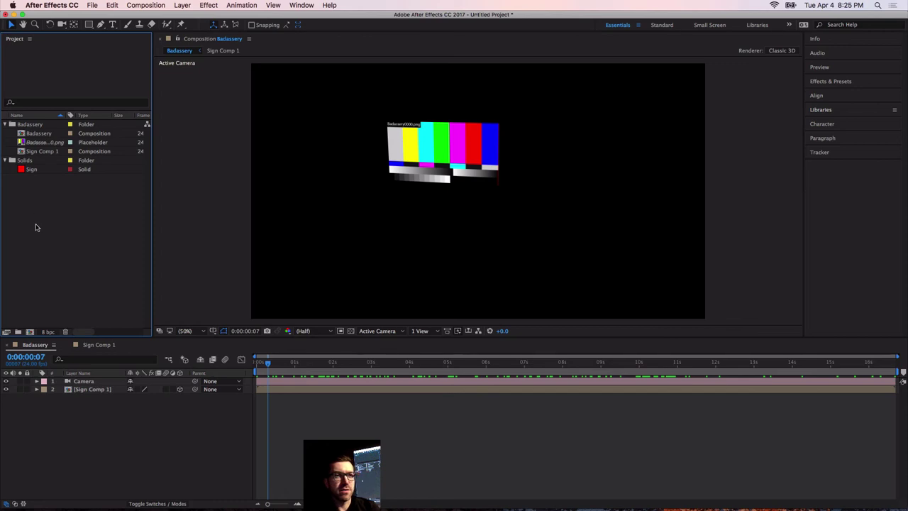
pyautogui.doubleClick(36, 224)
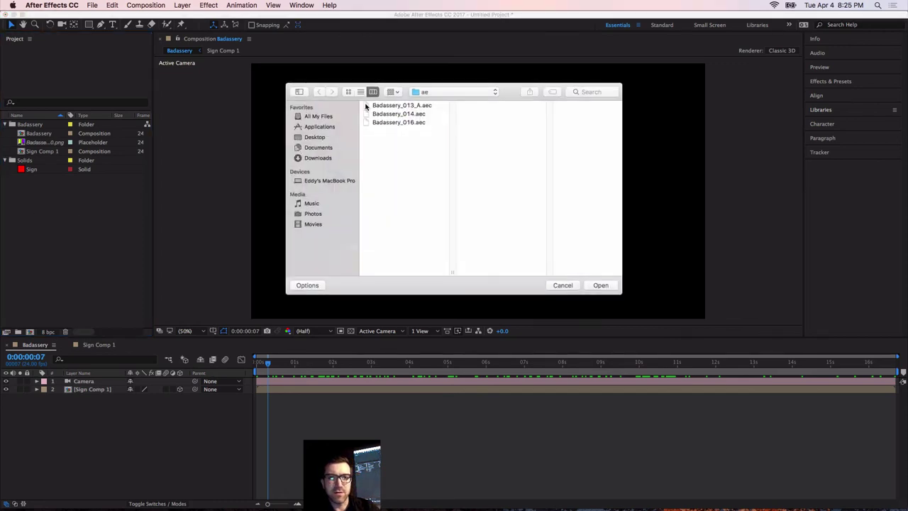
pyautogui.doubleClick(369, 107)
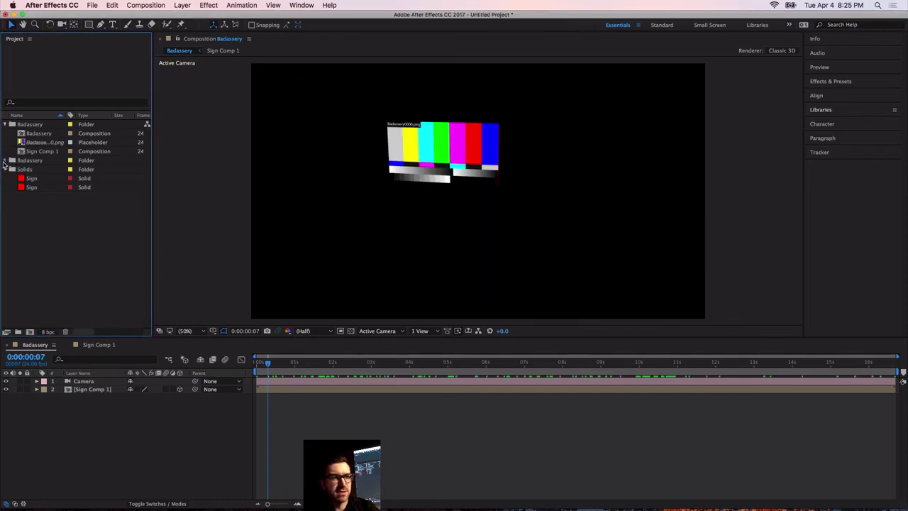
pyautogui.click(5, 160)
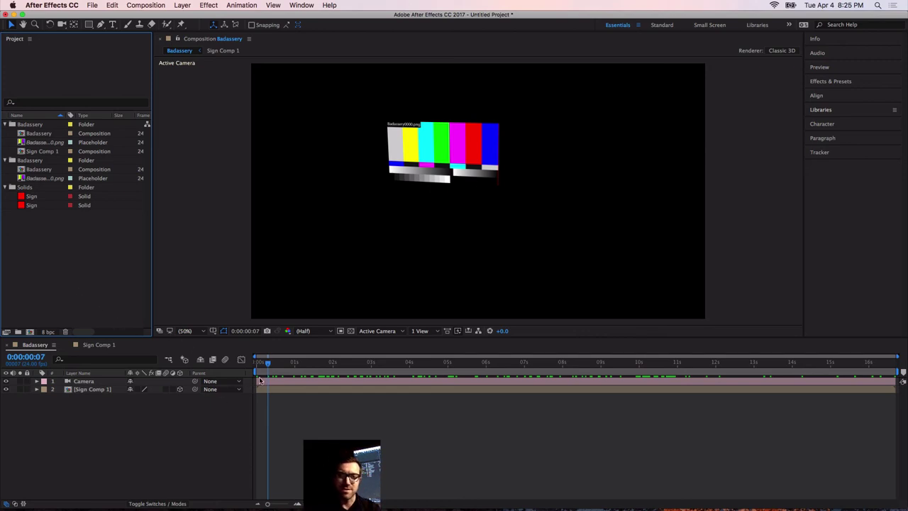
pyautogui.moveTo(268, 364); pyautogui.dragTo(151, 424)
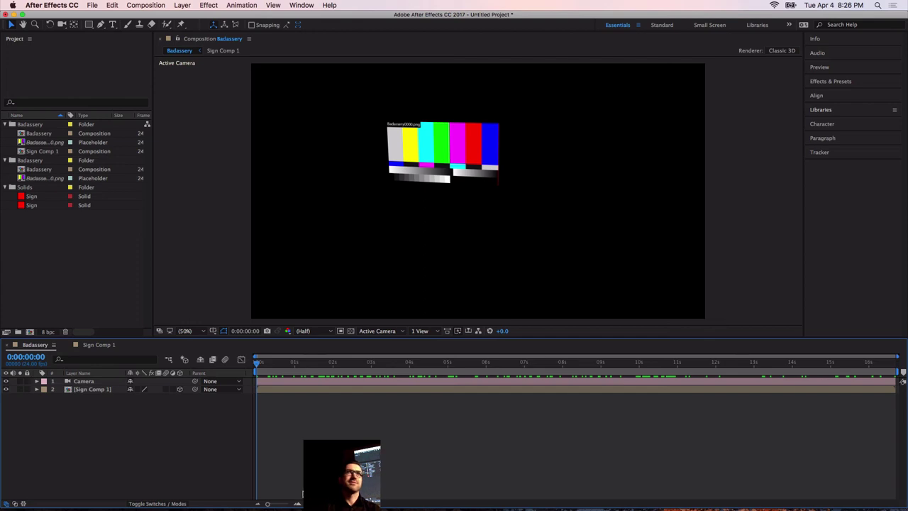
pyautogui.moveTo(333, 509)
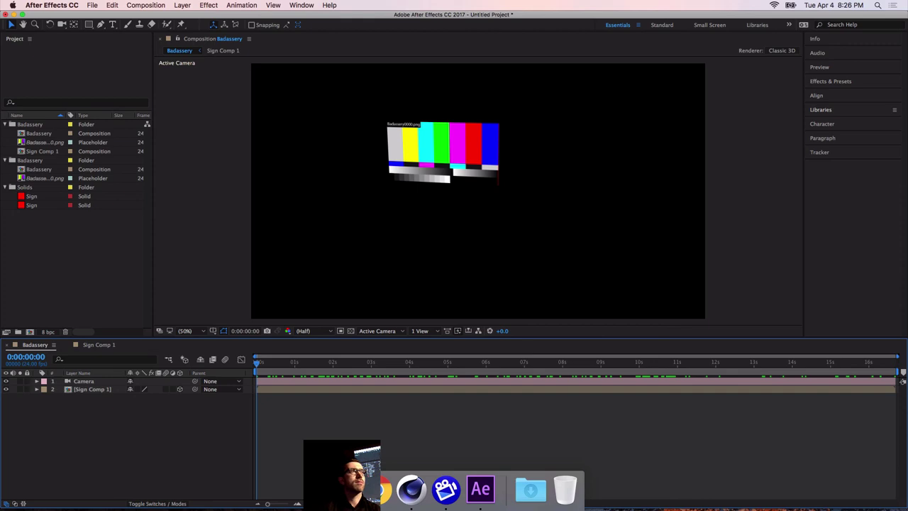
pyautogui.click(199, 230)
pyautogui.click(45, 251)
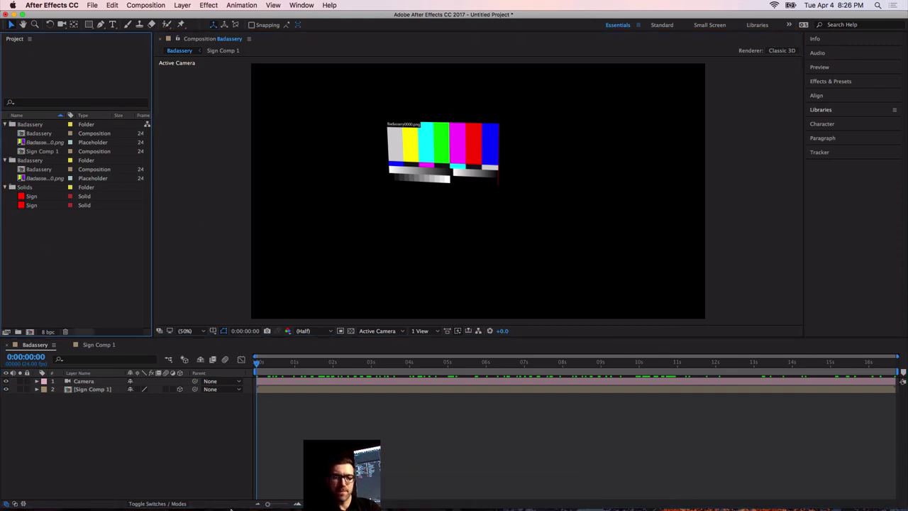
pyautogui.moveTo(231, 509)
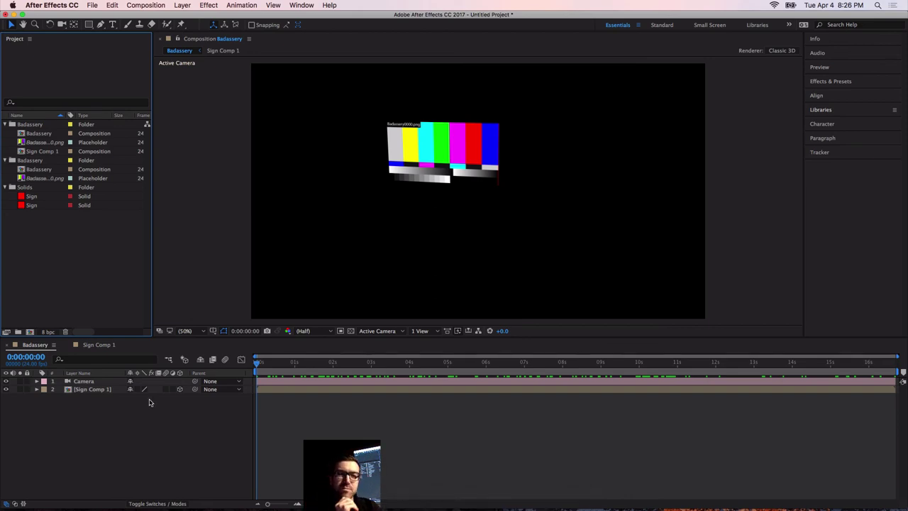
pyautogui.moveTo(161, 509)
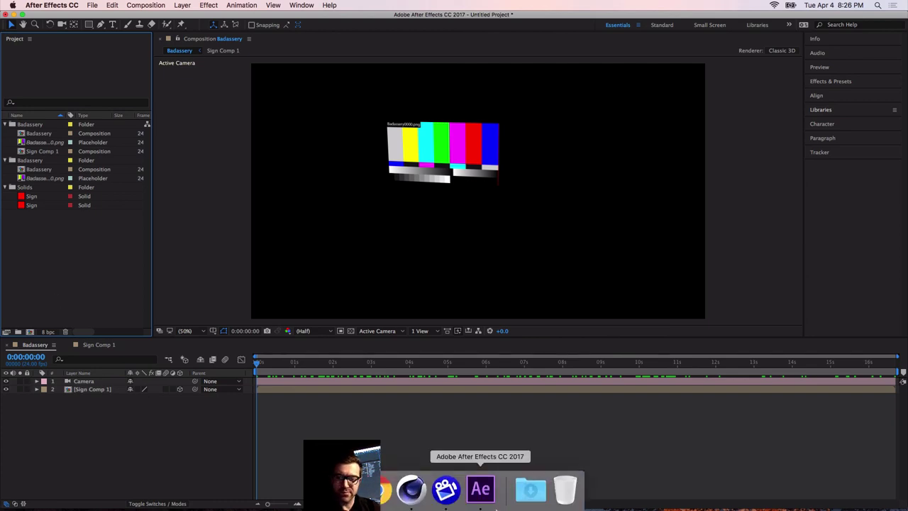
pyautogui.click(521, 498)
pyautogui.click(521, 500)
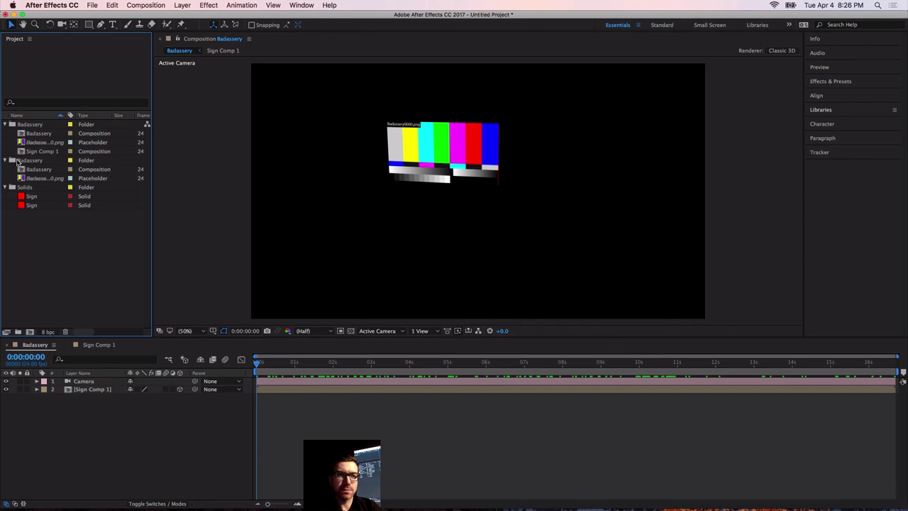
# Delete the second Badassery folder and its contents from the project
pyautogui.click(12, 162)
pyautogui.press('Delete')
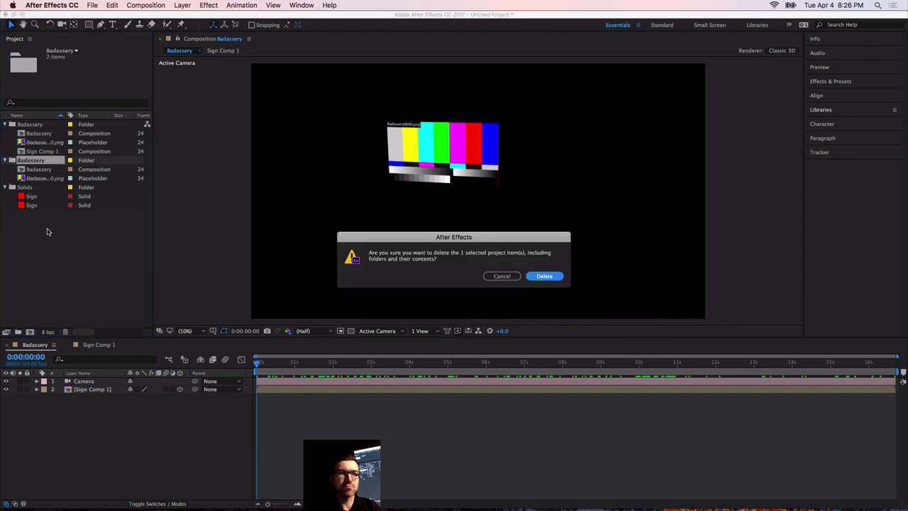
pyautogui.click(546, 276)
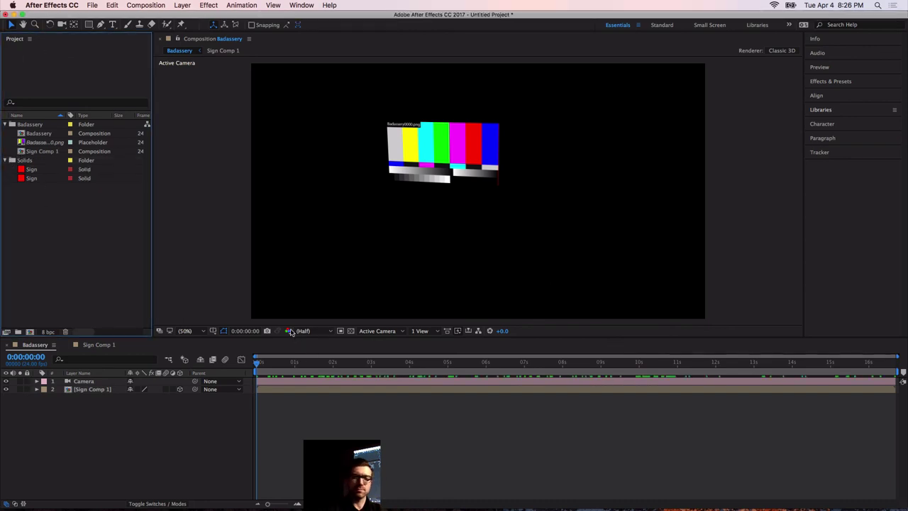
# Quit After Effects without saving the project and close Render Settings in Cinema 4D
pyautogui.press('super+q')
pyautogui.click(419, 276)
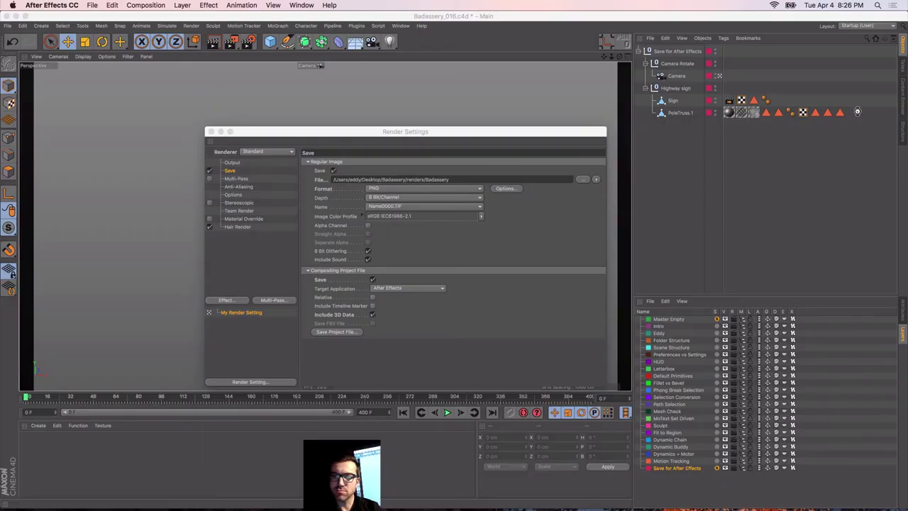
pyautogui.click(587, 134)
pyautogui.click(210, 132)
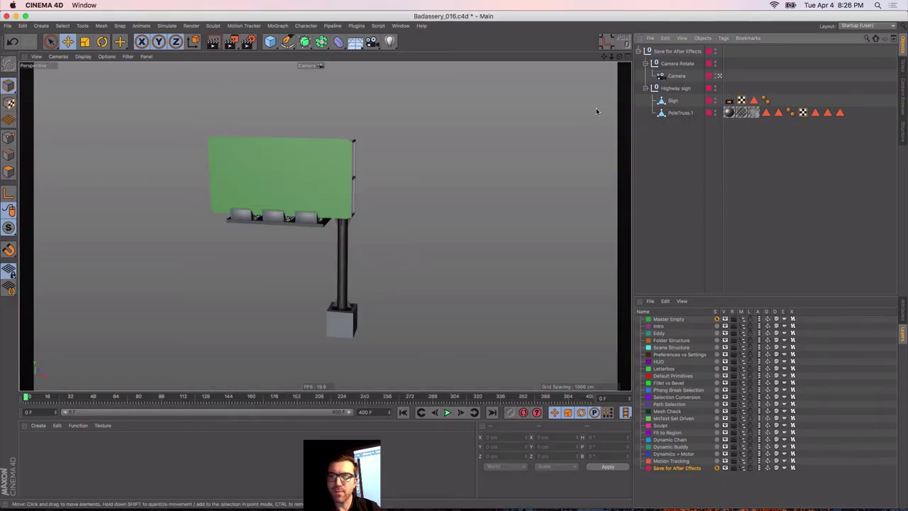
# Solo the Dynamic Buddy layer in place of Save for After Effects and play its hairy tail animation
pyautogui.click(670, 447)
pyautogui.click(716, 447)
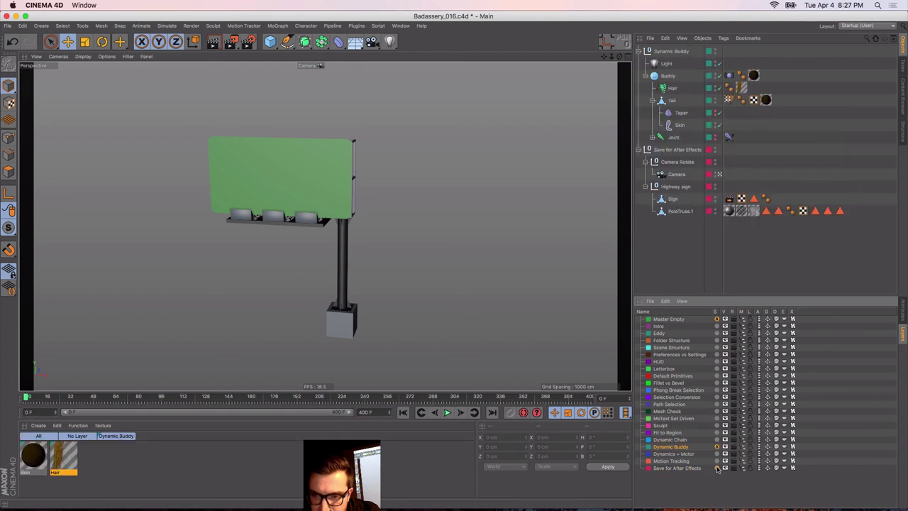
pyautogui.keyDown('alt'); pyautogui.moveTo(333, 315); pyautogui.dragTo(305, 334); pyautogui.keyUp('alt')
pyautogui.keyDown('alt'); pyautogui.moveTo(345, 227); pyautogui.dragTo(328, 176); pyautogui.keyUp('alt')
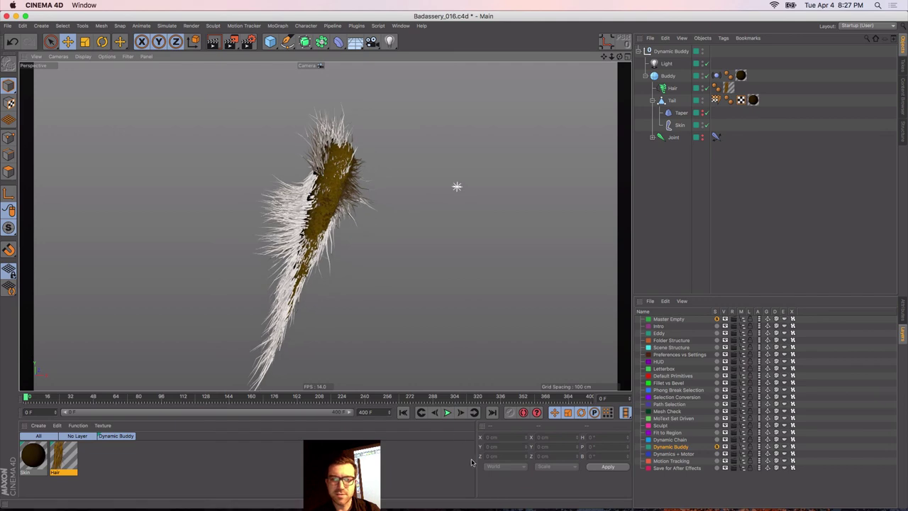
pyautogui.click(448, 413)
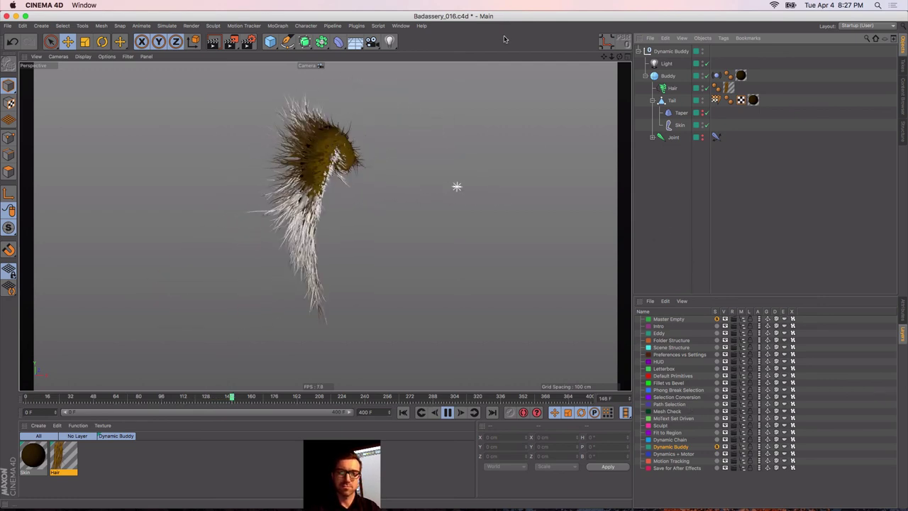
# Quit Cinema 4D without saving the changes to Badassery_016.c4d
pyautogui.press('super+q')
pyautogui.click(429, 177)
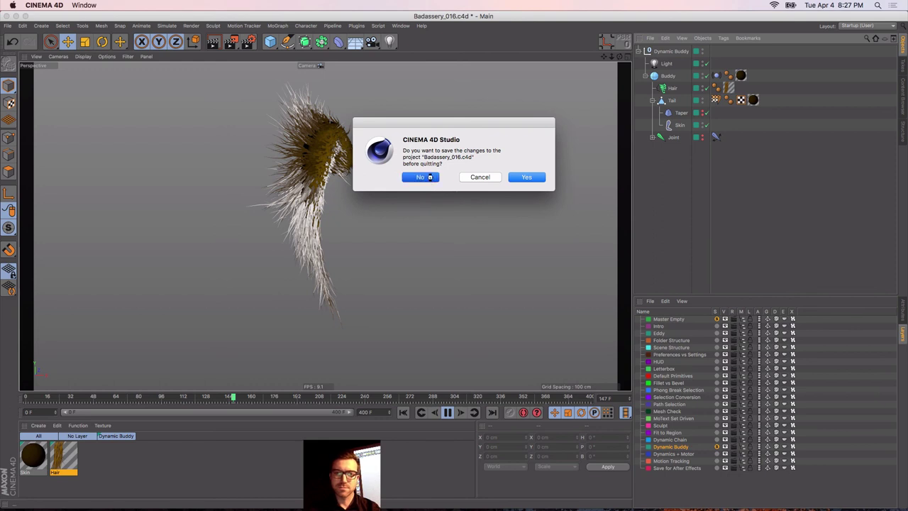
pyautogui.click(429, 176)
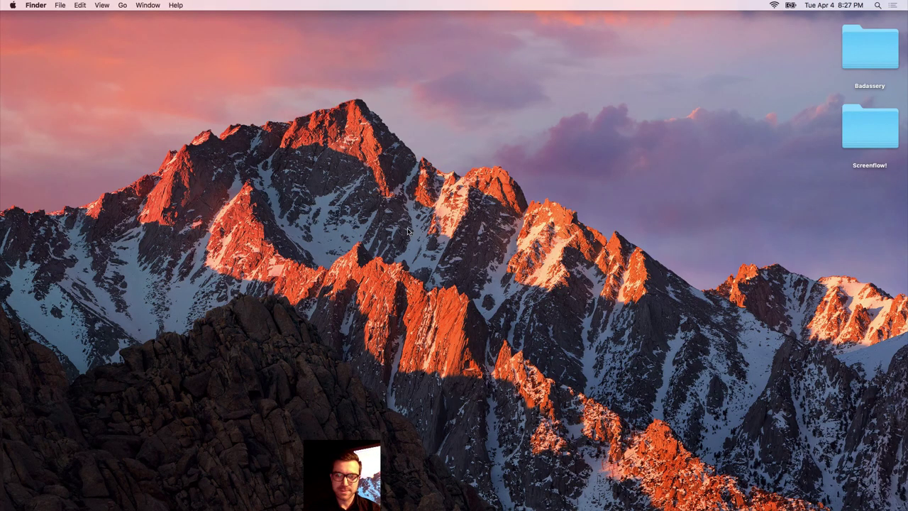
pyautogui.moveTo(411, 503)
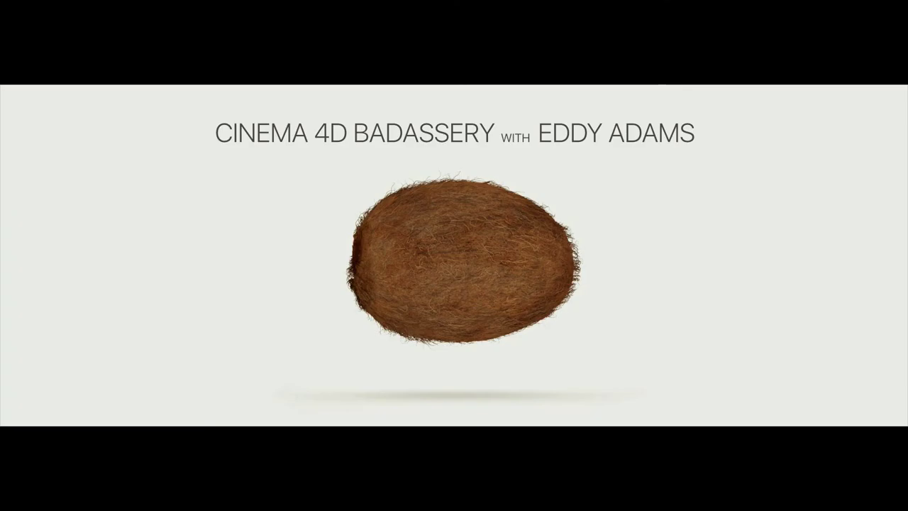